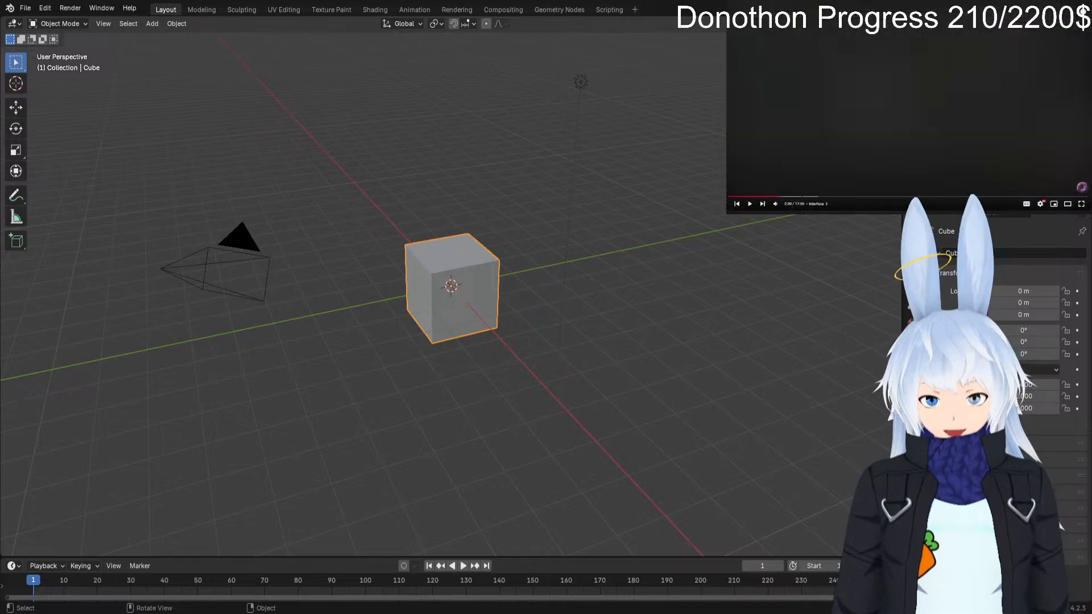
Select the camera and the light alternately in the default scene.
{"action": "left_click", "coordinate": [235, 271]}
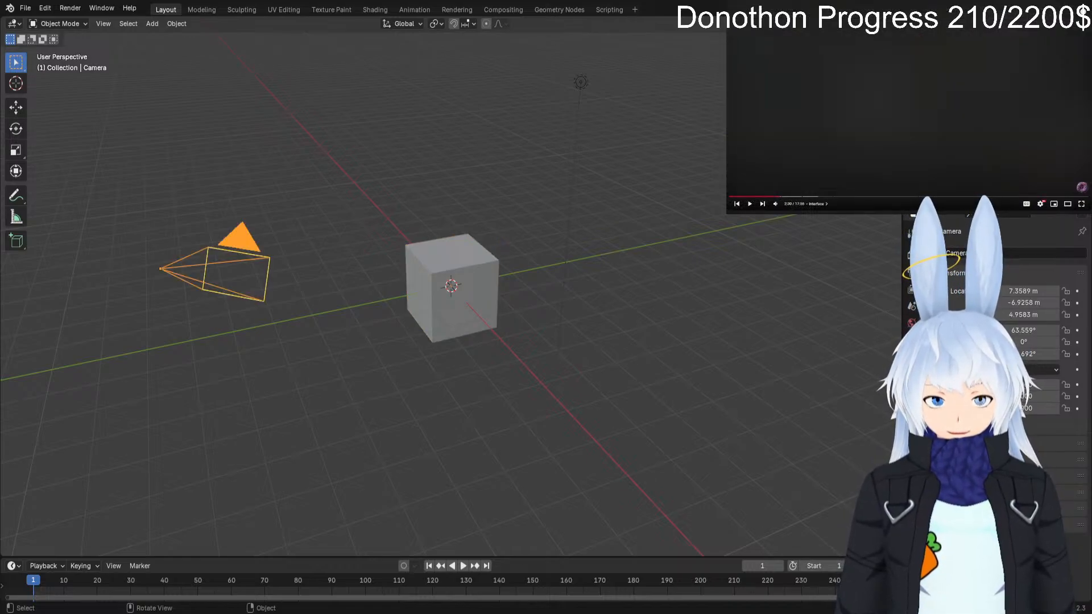
{"action": "left_click", "coordinate": [580, 83]}
{"action": "left_click", "coordinate": [235, 272]}
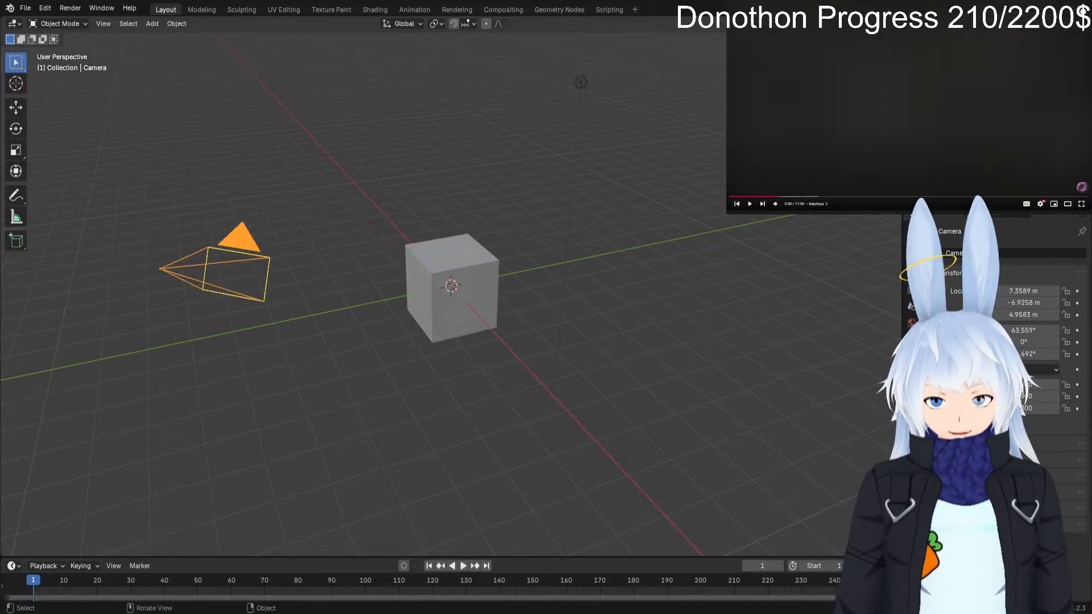
{"action": "left_click", "coordinate": [580, 83]}
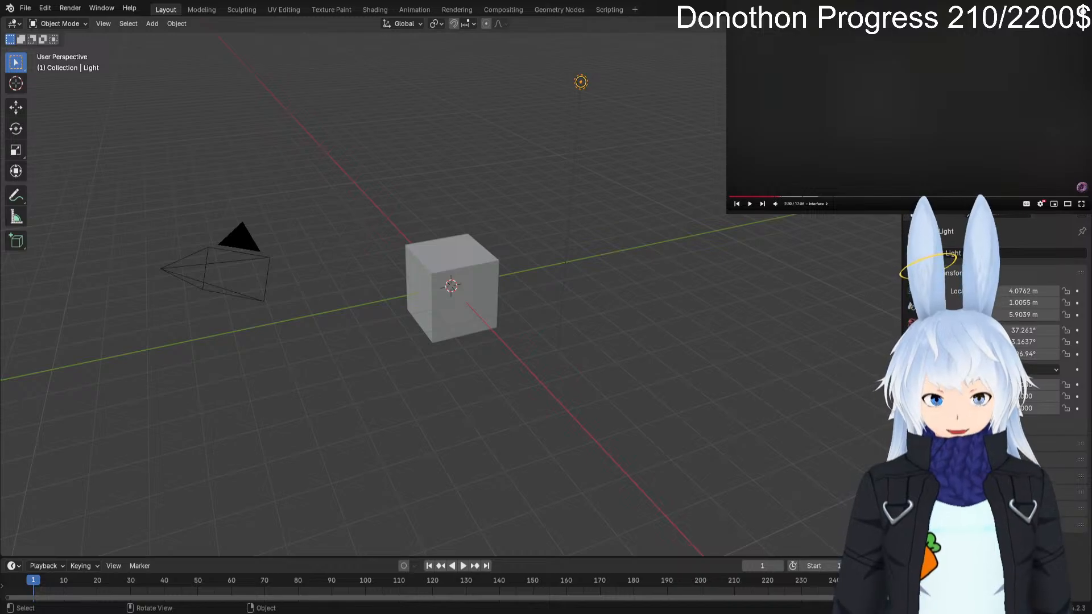
{"action": "left_click", "coordinate": [236, 272]}
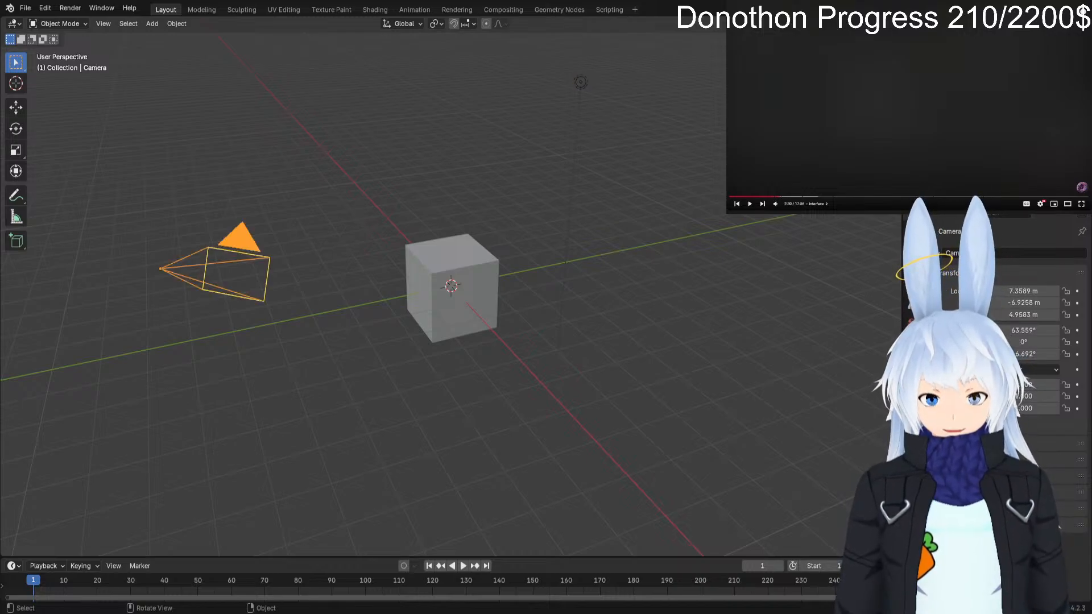
{"action": "left_click", "coordinate": [580, 82]}
Select the default cube and delete it from the scene.
{"action": "left_click", "coordinate": [452, 289]}
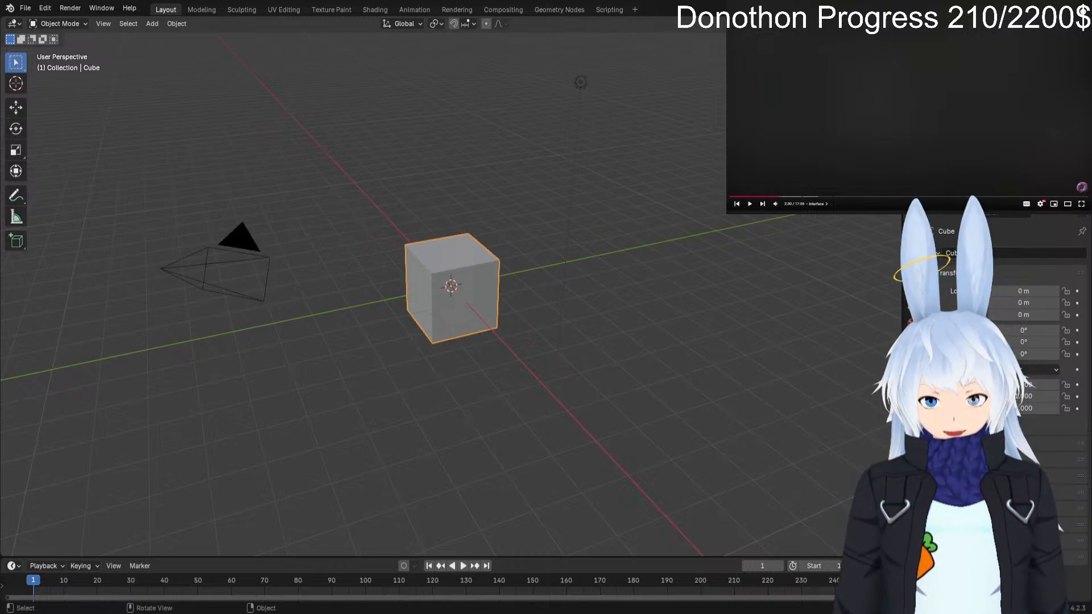
{"action": "left_click", "coordinate": [236, 272]}
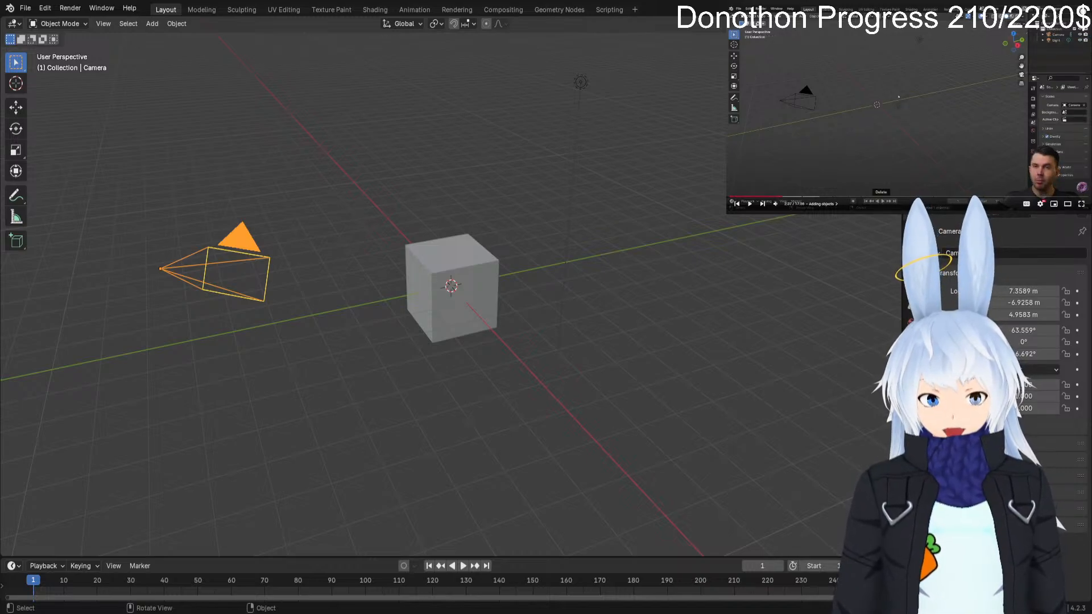
{"action": "left_click", "coordinate": [455, 290]}
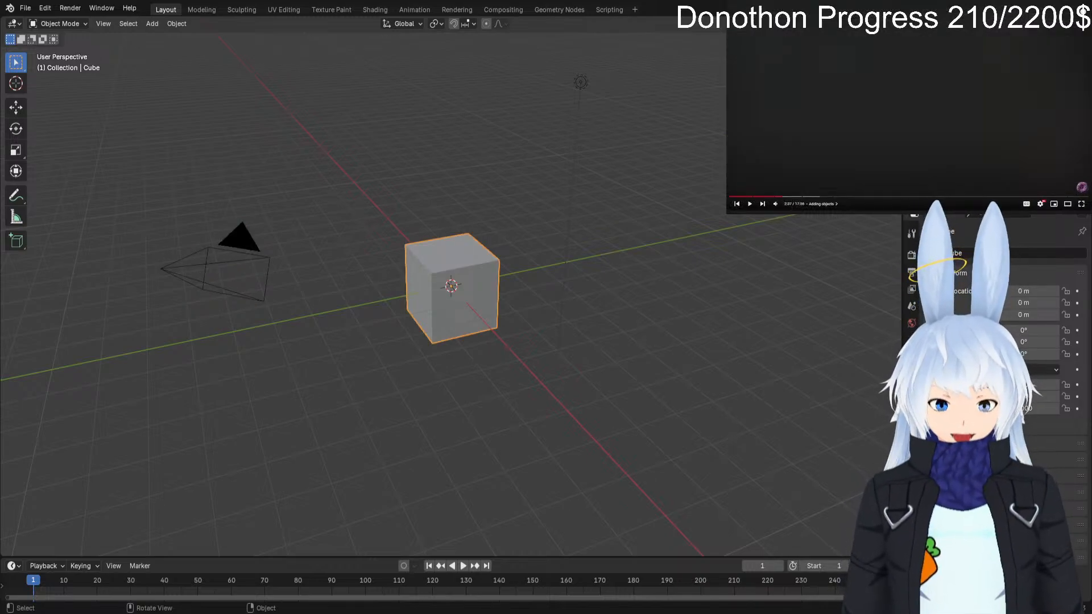
{"action": "key", "text": "Delete"}
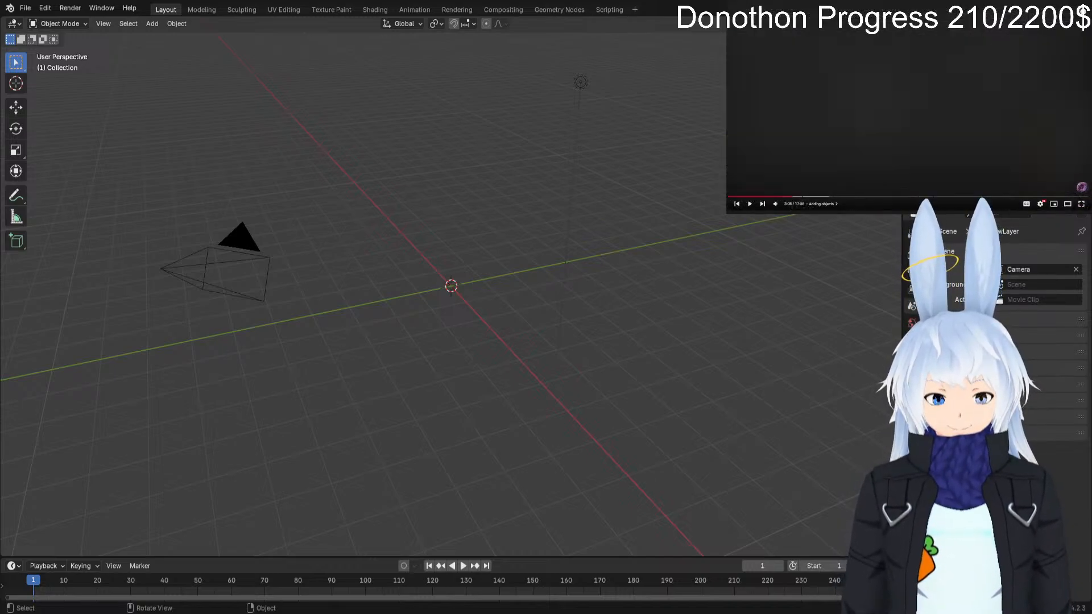
Add a Monkey mesh at the scene's origin.
{"action": "key", "text": "shift+a"}
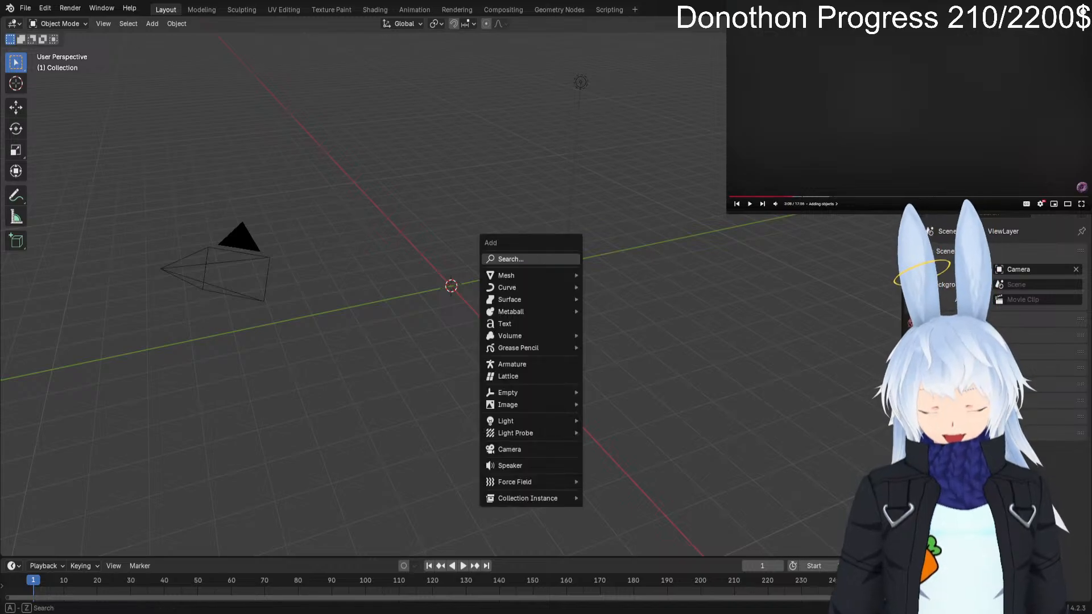
{"action": "mouse_move", "coordinate": [512, 275]}
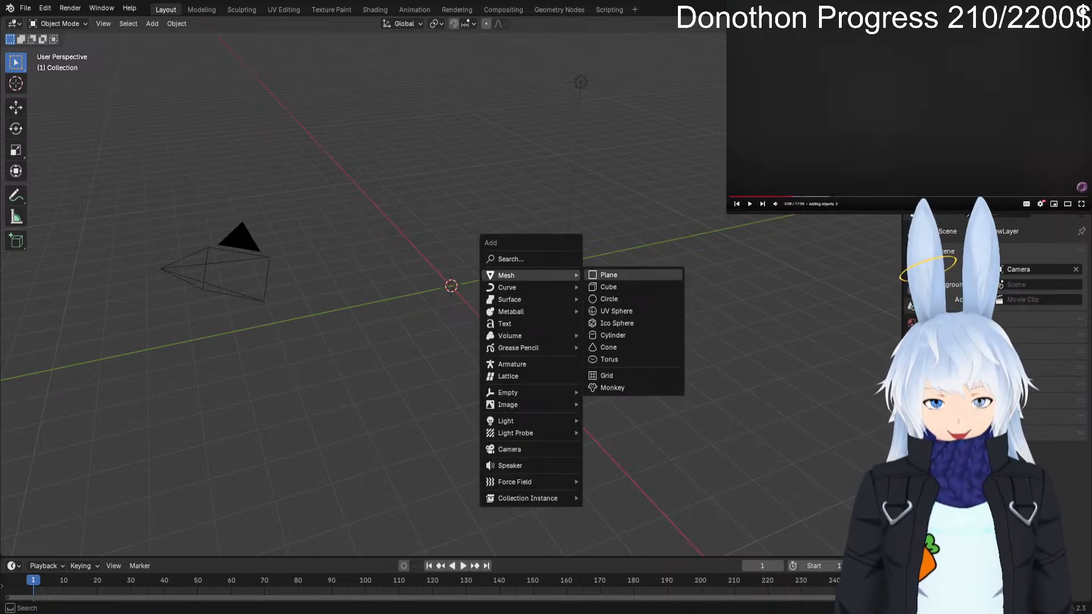
{"action": "left_click", "coordinate": [609, 387]}
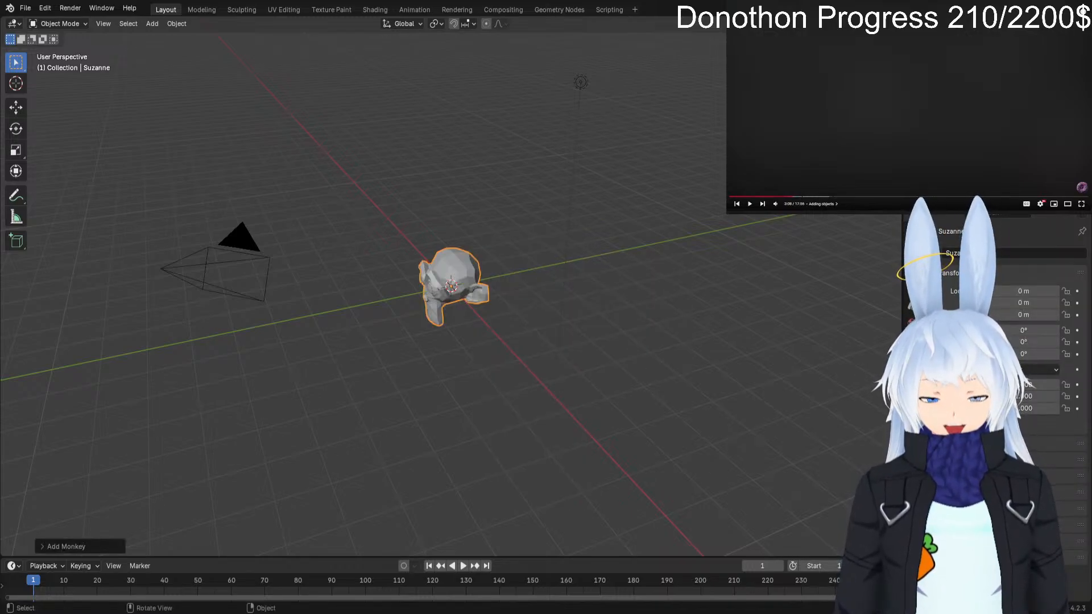
Deselect the monkey head and examine its faceted surface close up and from a distance.
{"action": "scroll", "coordinate": [569, 353], "scroll_direction": "up", "scroll_amount": 4}
{"action": "right_click", "coordinate": [569, 353]}
{"action": "left_click", "coordinate": [642, 302]}
{"action": "scroll", "coordinate": [597, 324], "scroll_direction": "down", "scroll_amount": 2}
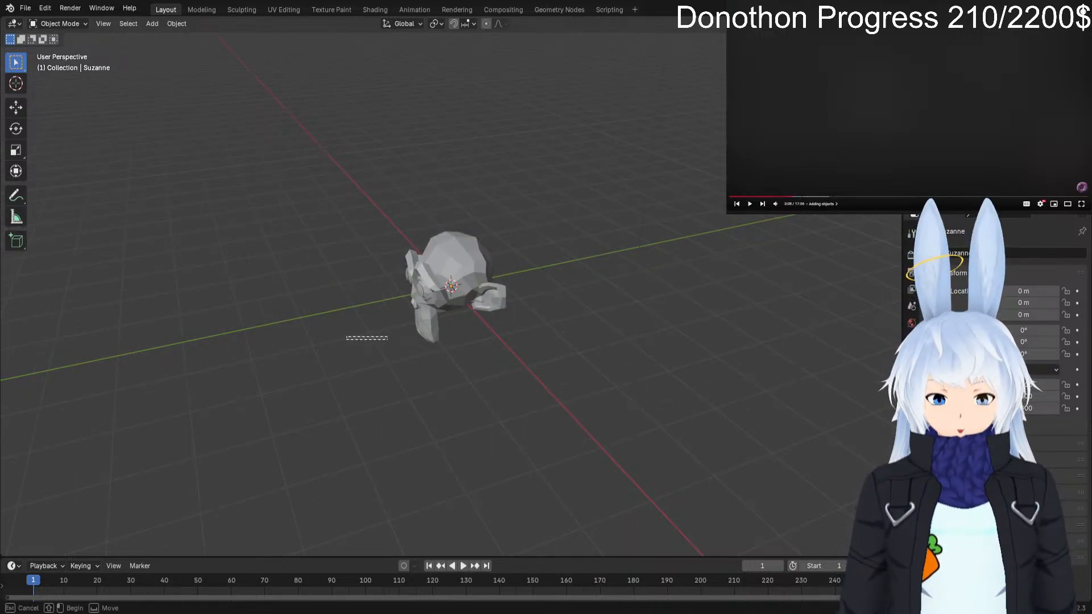
{"action": "scroll", "coordinate": [451, 287], "scroll_direction": "down", "scroll_amount": 1}
{"action": "scroll", "coordinate": [451, 286], "scroll_direction": "up", "scroll_amount": 11}
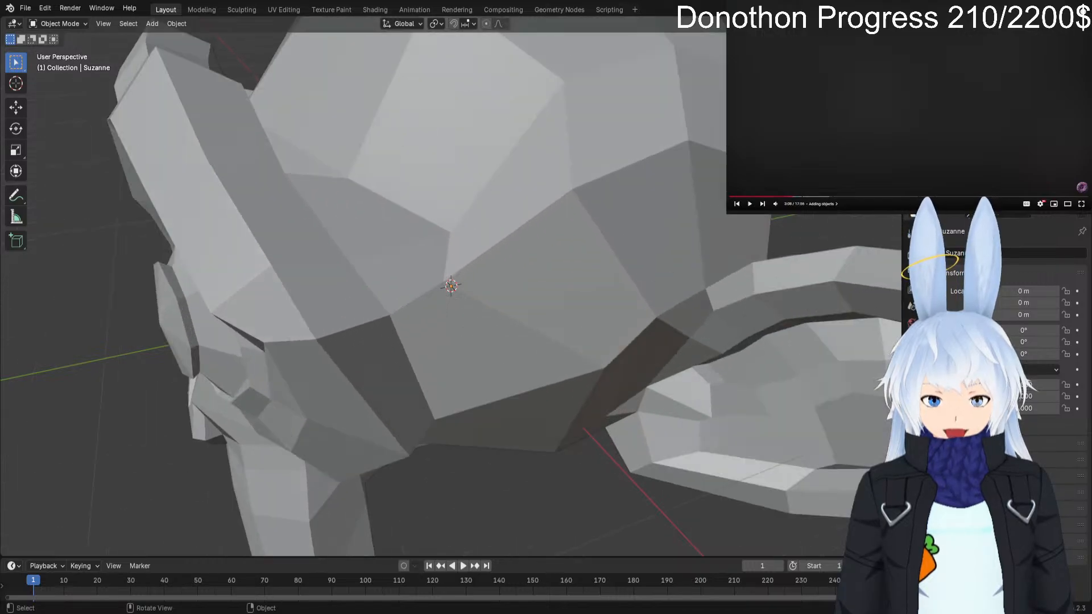
{"action": "scroll", "coordinate": [451, 286], "scroll_direction": "down", "scroll_amount": 3}
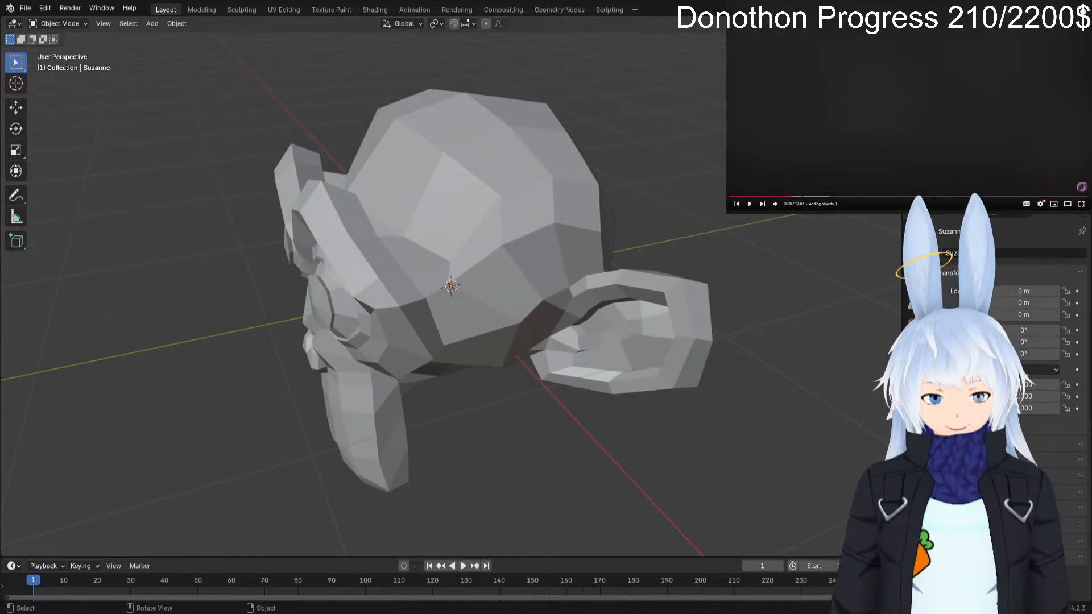
{"action": "scroll", "coordinate": [451, 286], "scroll_direction": "down", "scroll_amount": 10}
{"action": "scroll", "coordinate": [451, 286], "scroll_direction": "up", "scroll_amount": 3}
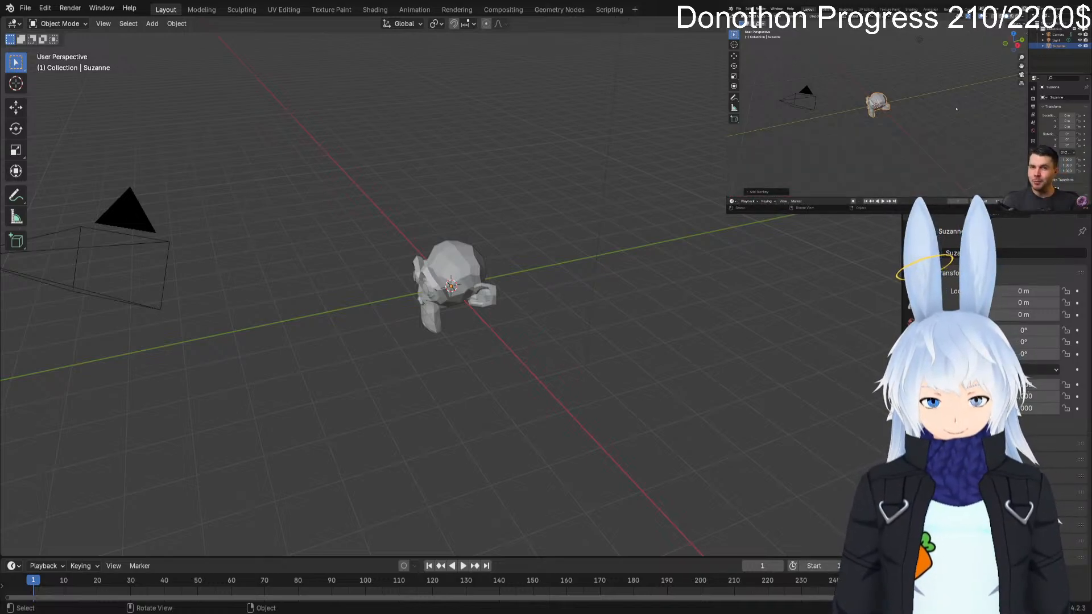
Watch the tutorial video past the adding objects section and pause it in the Navigation section.
{"action": "key", "text": "space"}
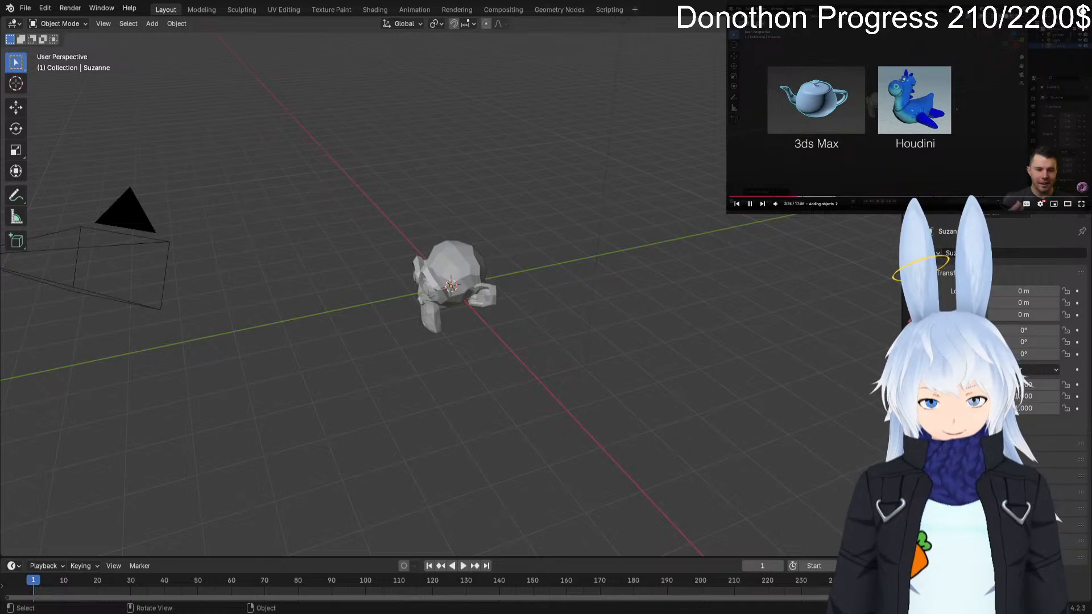
{"action": "key", "text": "space"}
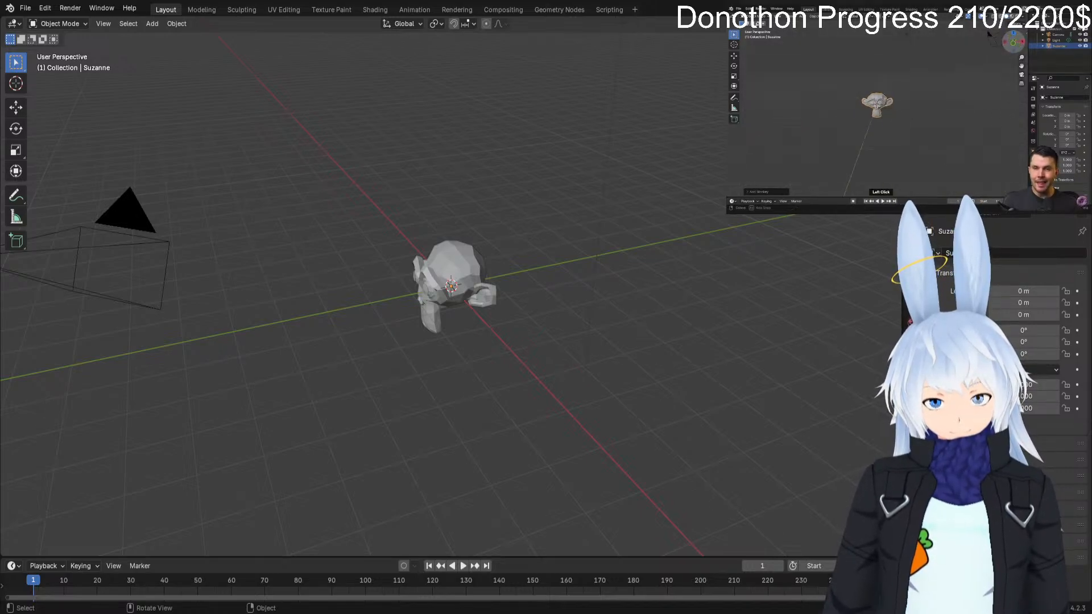
{"action": "key", "text": "space"}
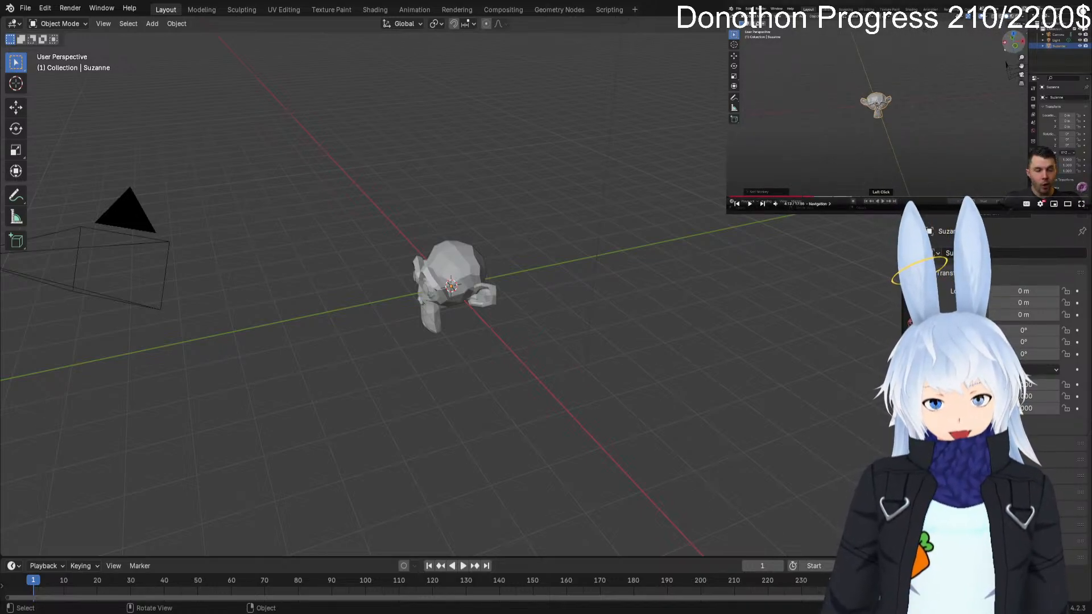
View the monkey head from the front and examine its face close up.
{"action": "middle_click_drag", "start_coordinate": [398, 319], "coordinate": [501, 269]}
{"action": "scroll", "coordinate": [501, 269], "scroll_direction": "up", "scroll_amount": 5}
{"action": "scroll", "coordinate": [451, 284], "scroll_direction": "up", "scroll_amount": 4}
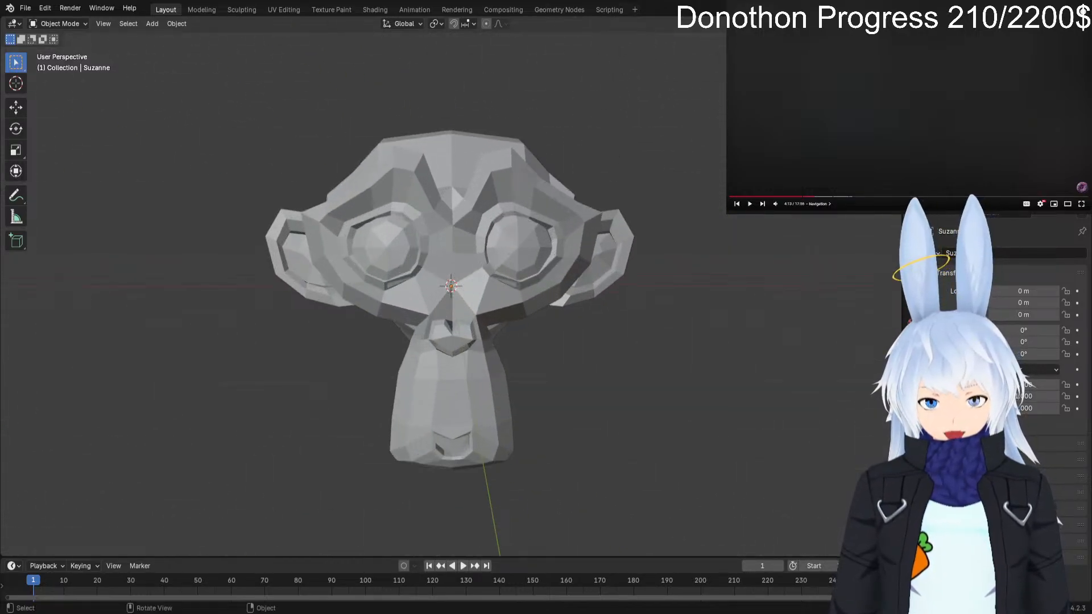
{"action": "scroll", "coordinate": [451, 285], "scroll_direction": "down", "scroll_amount": 1}
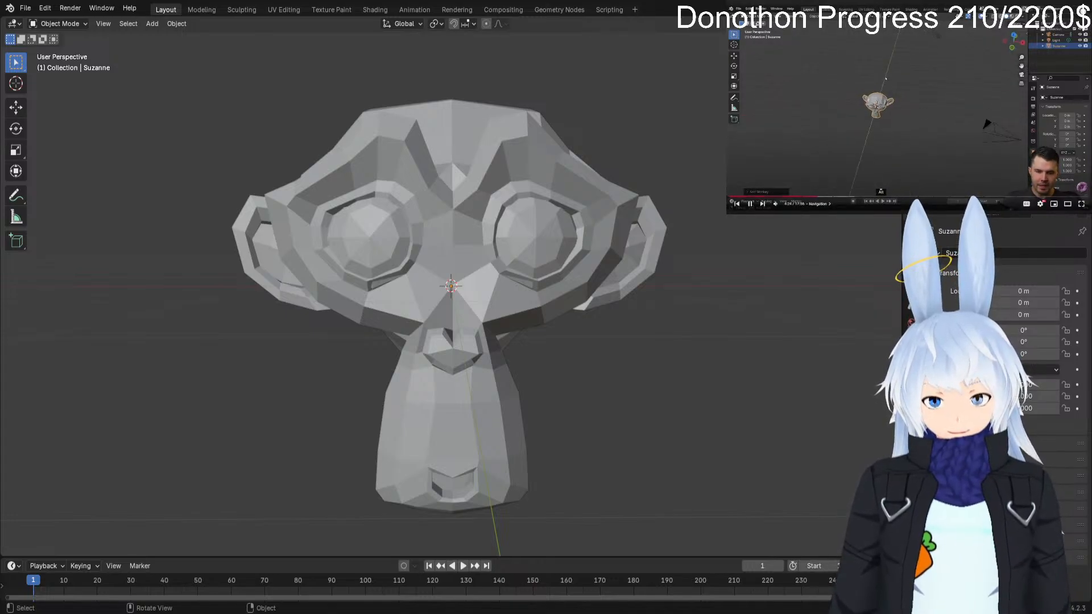
Rewind the tutorial video to the preferences demonstration in the Navigation section and pause it there.
{"action": "key", "text": "space"}
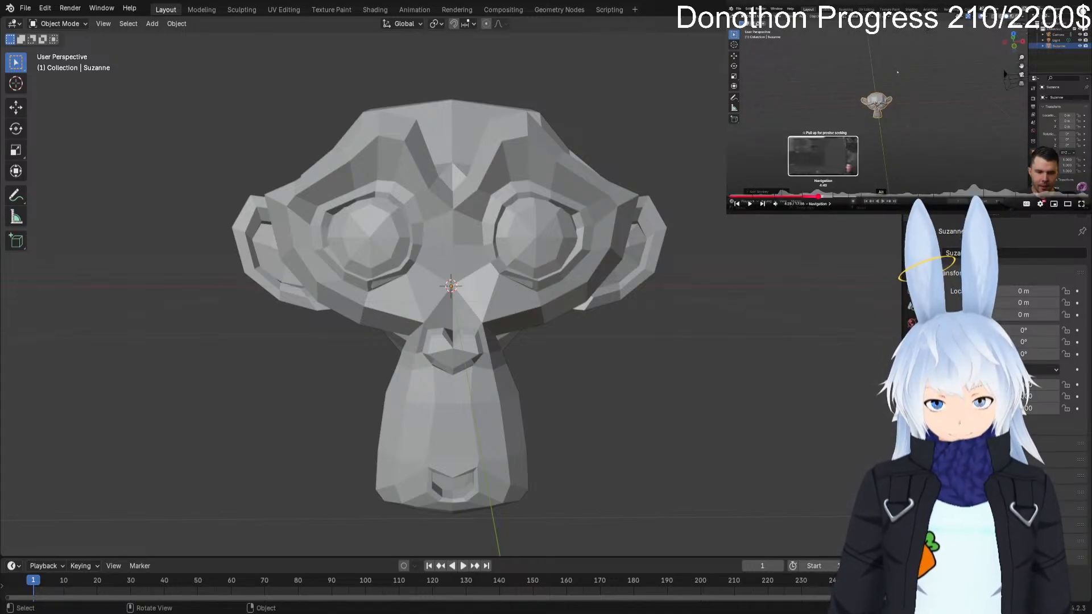
{"action": "left_click", "coordinate": [816, 197]}
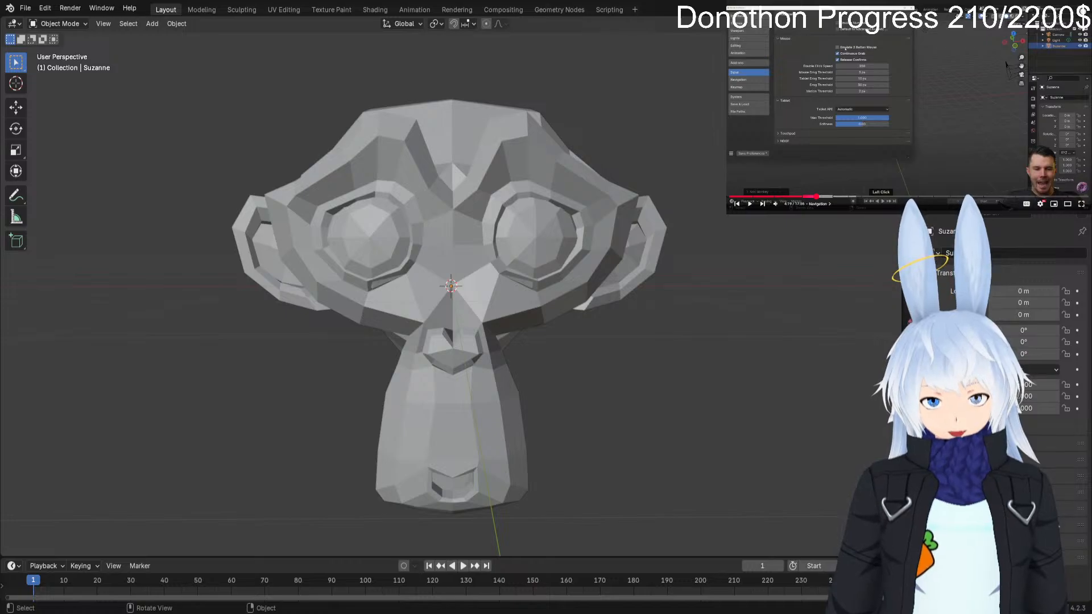
{"action": "left_click", "coordinate": [815, 197]}
{"action": "key", "text": "space"}
{"action": "key", "text": "space"}
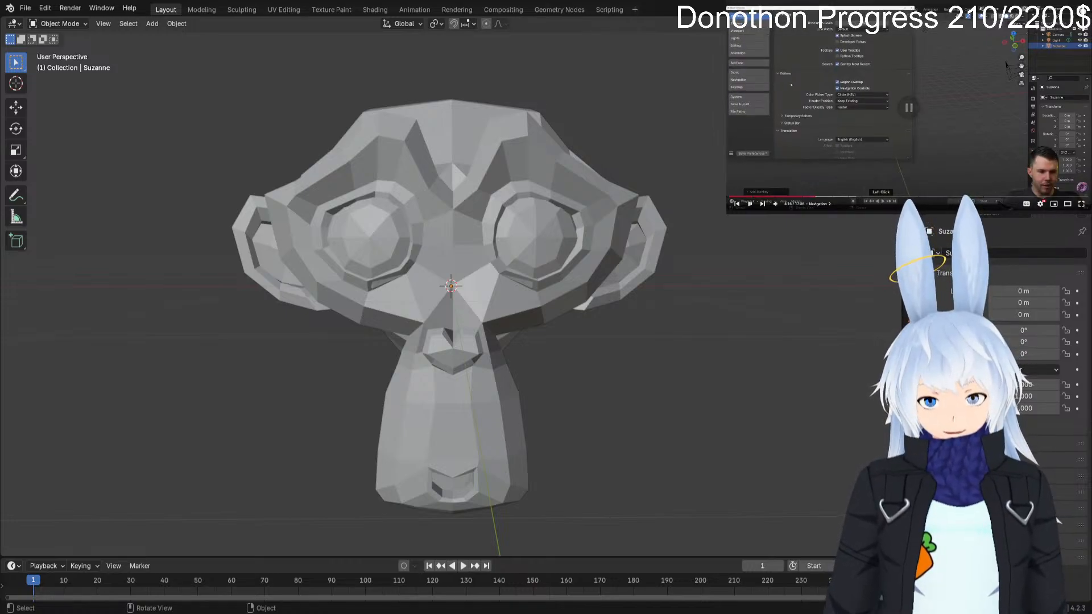
Open the program's Preferences.
{"action": "left_click", "coordinate": [45, 8]}
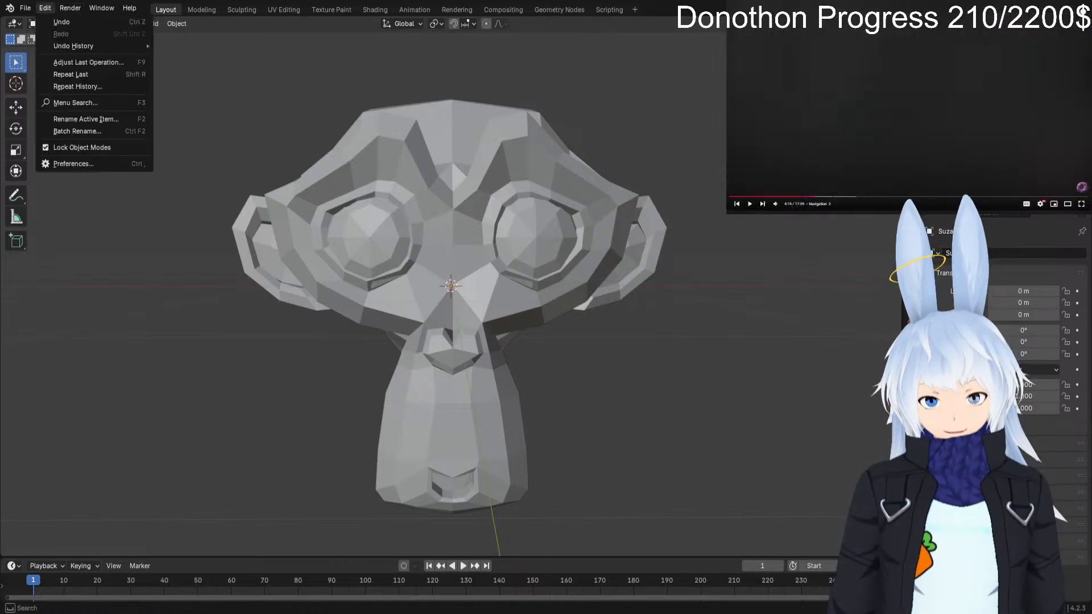
{"action": "left_click", "coordinate": [74, 163]}
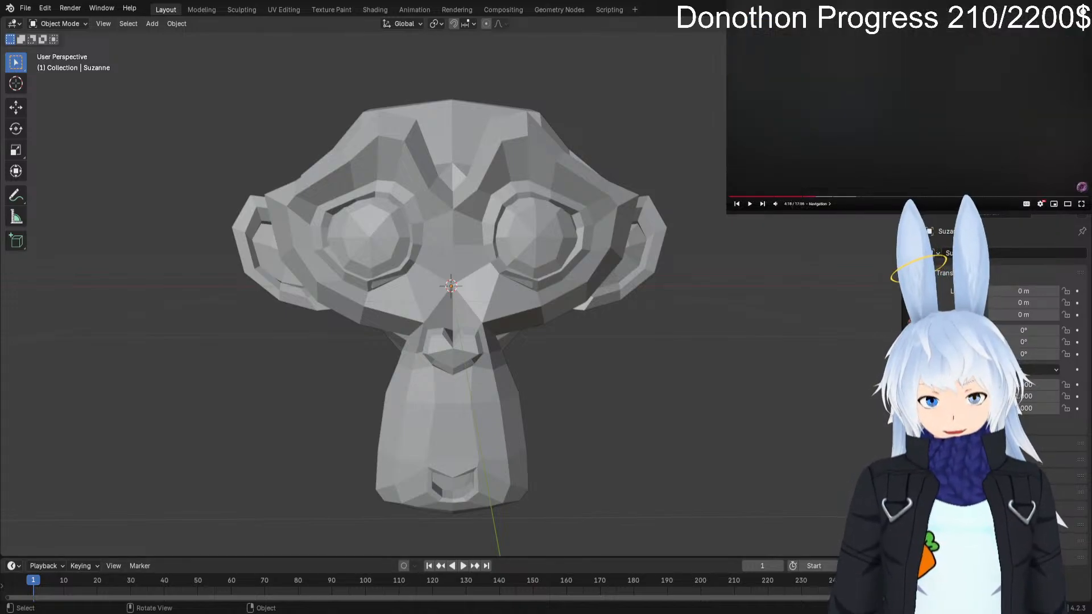
View the monkey head straight from the front at a distance and follow the tutorial up to Render Mode.
{"action": "mouse_move", "coordinate": [451, 296]}
{"action": "middle_mouse_down"}
{"action": "mouse_move", "coordinate": [501, 281]}
{"action": "mouse_move", "coordinate": [415, 290]}
{"action": "mouse_move", "coordinate": [512, 387]}
{"action": "mouse_move", "coordinate": [569, 319]}
{"action": "mouse_move", "coordinate": [455, 290]}
{"action": "mouse_move", "coordinate": [512, 293]}
{"action": "mouse_move", "coordinate": [500, 341]}
{"action": "mouse_move", "coordinate": [449, 291]}
{"action": "middle_mouse_up"}
{"action": "scroll", "coordinate": [451, 290], "scroll_direction": "down", "scroll_amount": 8}
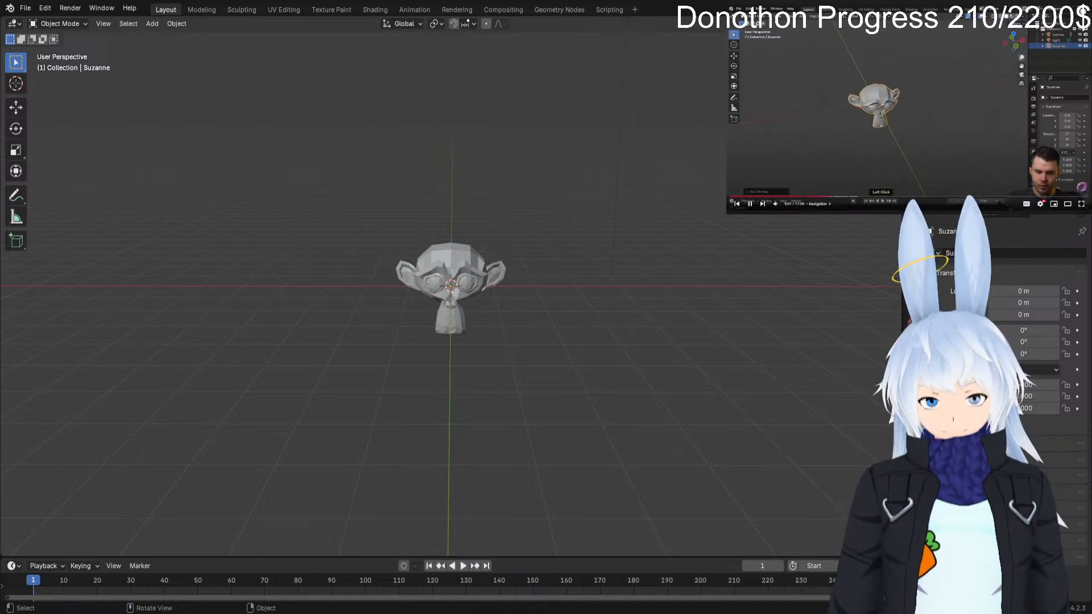
{"action": "left_click", "coordinate": [967, 84]}
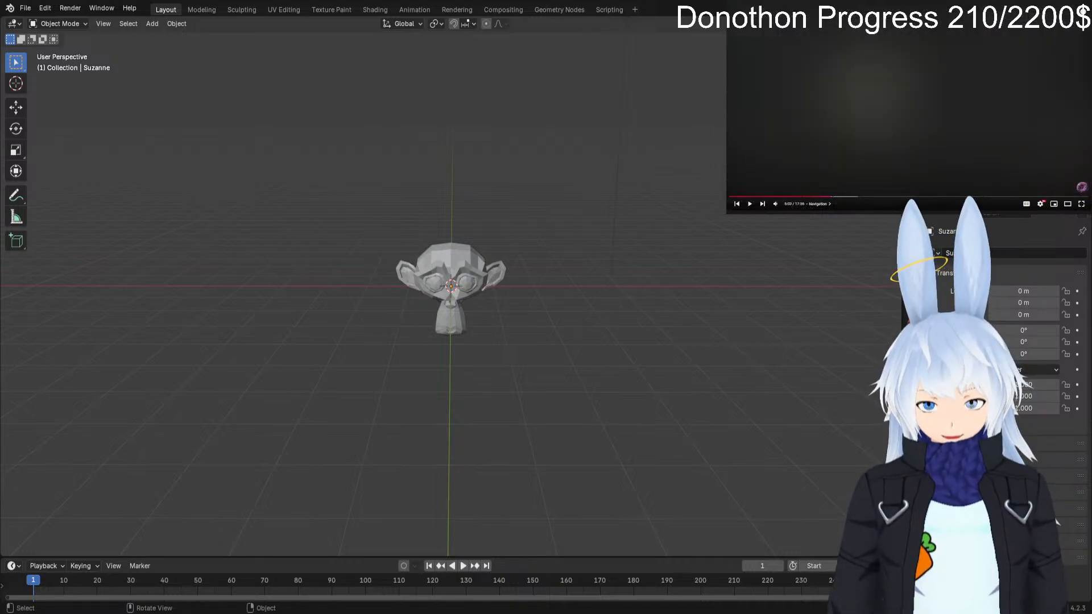
{"action": "key", "text": "space"}
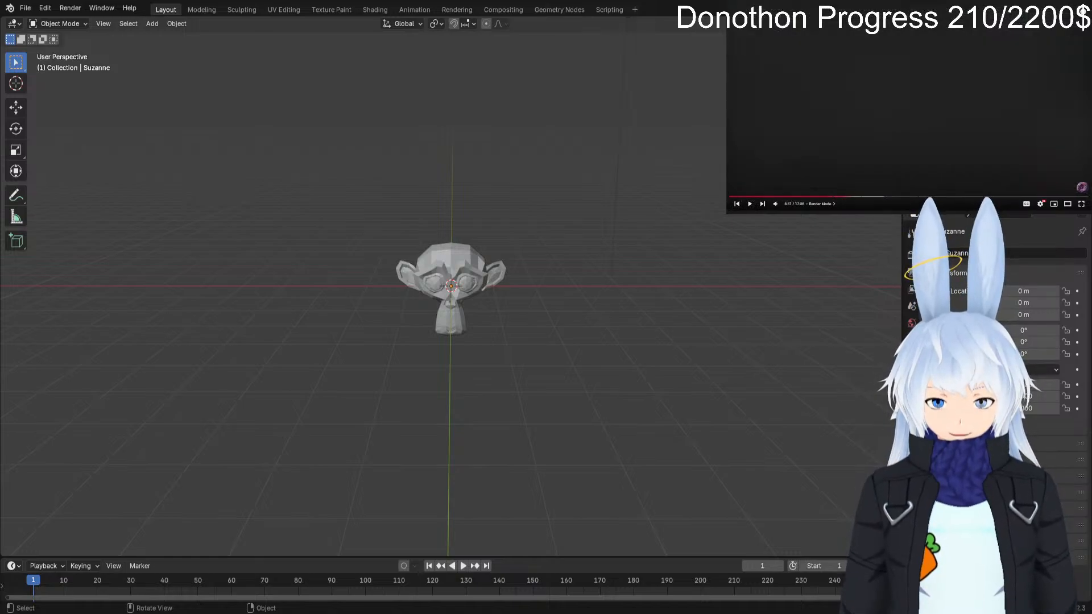
Switch the viewport to rendered shading and check the lighting on the monkey head from several angles.
{"action": "left_click", "coordinate": [883, 23]}
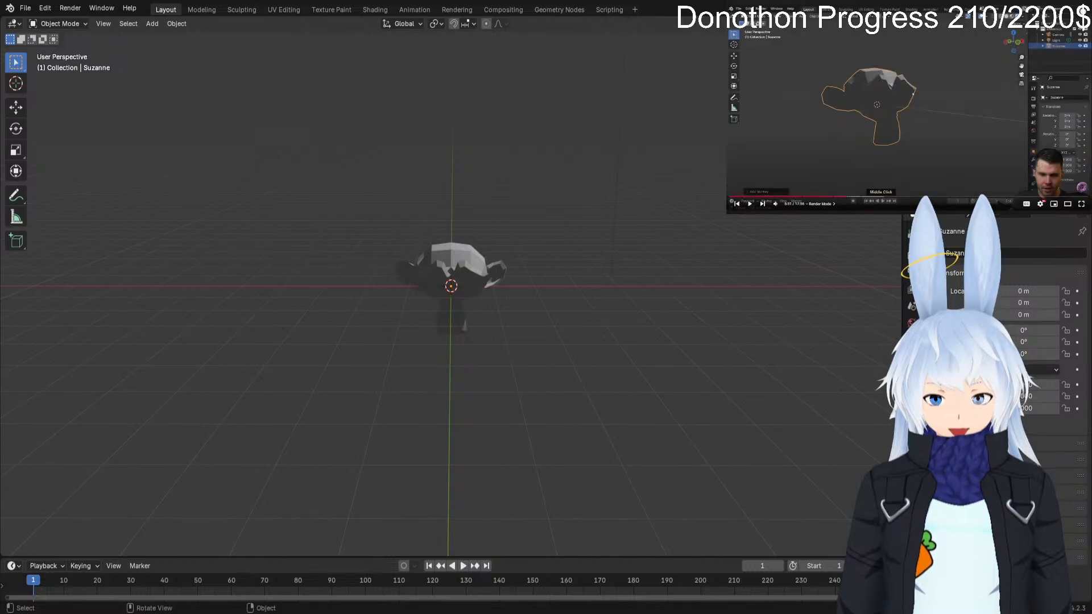
{"action": "mouse_move", "coordinate": [451, 341]}
{"action": "left_mouse_down", "text": "alt"}
{"action": "mouse_move", "coordinate": [512, 342]}
{"action": "mouse_move", "coordinate": [458, 341]}
{"action": "left_mouse_up", "text": "alt"}
{"action": "scroll", "coordinate": [457, 306], "scroll_direction": "up", "scroll_amount": 7}
{"action": "middle_click_drag", "start_coordinate": [458, 341], "coordinate": [472, 307]}
{"action": "scroll", "coordinate": [457, 306], "scroll_direction": "down", "scroll_amount": 3}
{"action": "scroll", "coordinate": [515, 320], "scroll_direction": "down", "scroll_amount": 2}
{"action": "scroll", "coordinate": [472, 307], "scroll_direction": "down", "scroll_amount": 2}
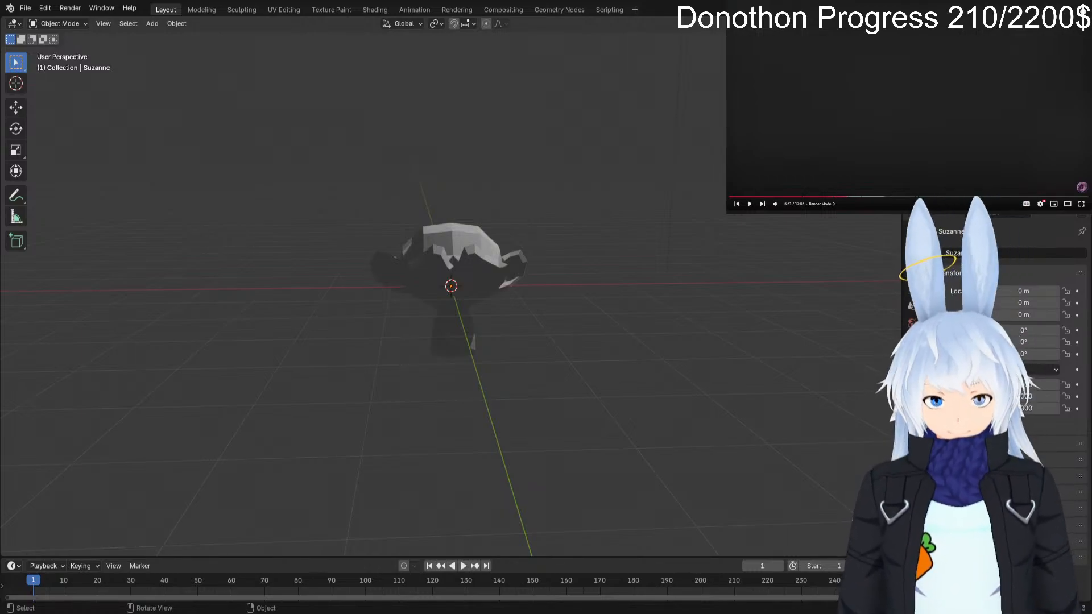
{"action": "mouse_move", "coordinate": [455, 318]}
{"action": "middle_mouse_down"}
{"action": "mouse_move", "coordinate": [424, 326]}
{"action": "mouse_move", "coordinate": [443, 318]}
{"action": "middle_mouse_up"}
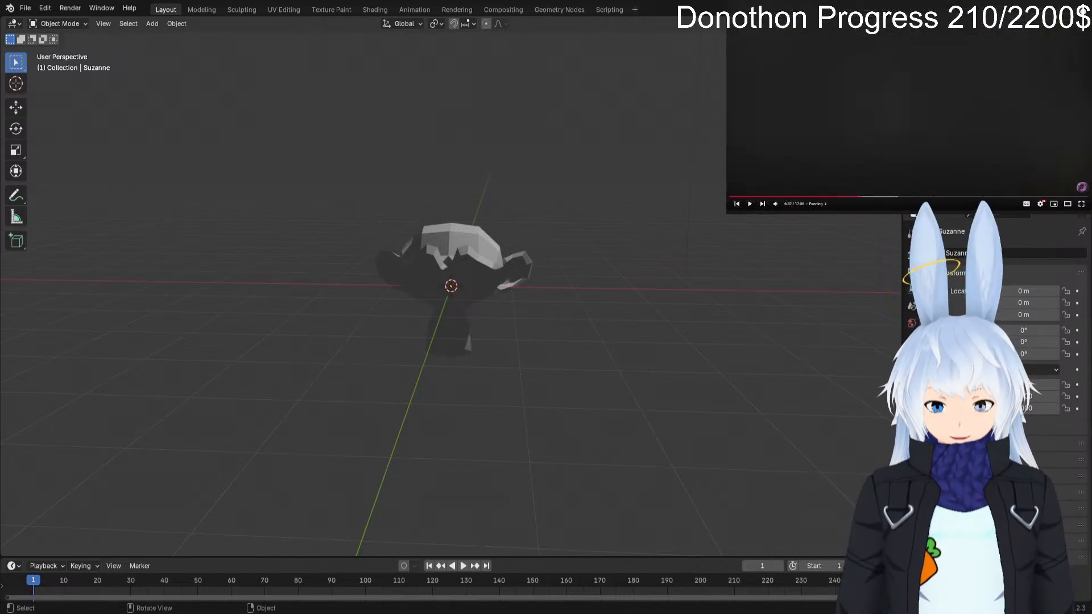
Select the light and set up a view looking down on it and the monkey head.
{"action": "middle_click_drag", "start_coordinate": [451, 286], "coordinate": [371, 569], "text": "shift"}
{"action": "left_click", "coordinate": [627, 183]}
{"action": "left_click_drag", "start_coordinate": [658, 234], "coordinate": [661, 281]}
{"action": "middle_click_drag", "start_coordinate": [662, 281], "coordinate": [538, 353], "text": "shift"}
{"action": "middle_click", "coordinate": [660, 296]}
{"action": "middle_click_drag", "start_coordinate": [538, 353], "coordinate": [555, 379], "text": "shift"}
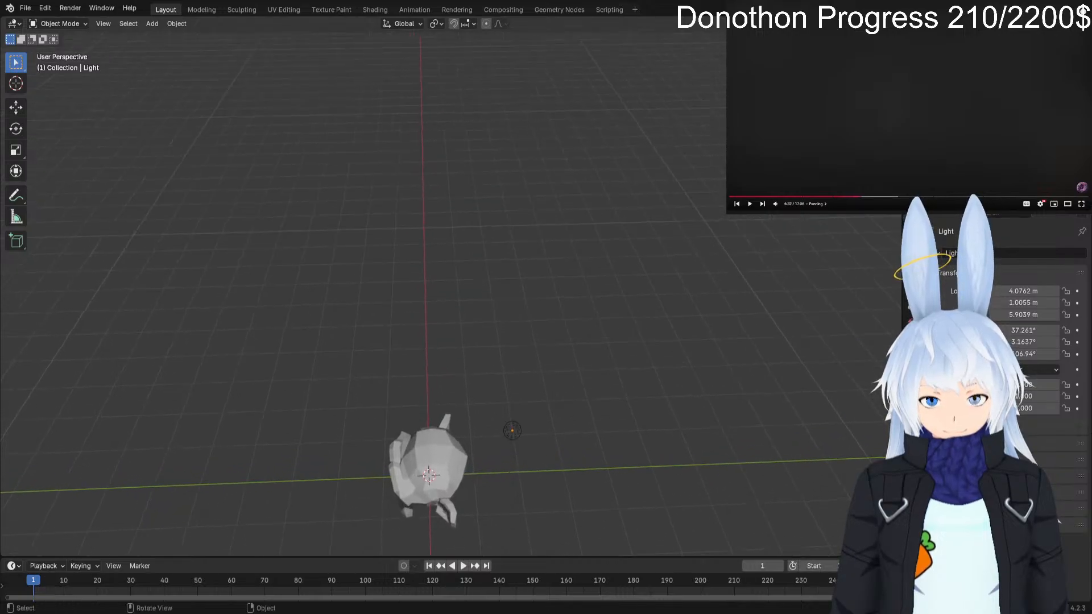
{"action": "middle_click_drag", "start_coordinate": [612, 334], "coordinate": [658, 299]}
{"action": "mouse_move", "coordinate": [658, 300]}
{"action": "left_mouse_down", "text": "alt+shift"}
{"action": "mouse_move", "coordinate": [674, 238]}
{"action": "mouse_move", "coordinate": [649, 302]}
{"action": "left_mouse_up", "text": "alt+shift"}
{"action": "middle_click_drag", "start_coordinate": [650, 301], "coordinate": [651, 274]}
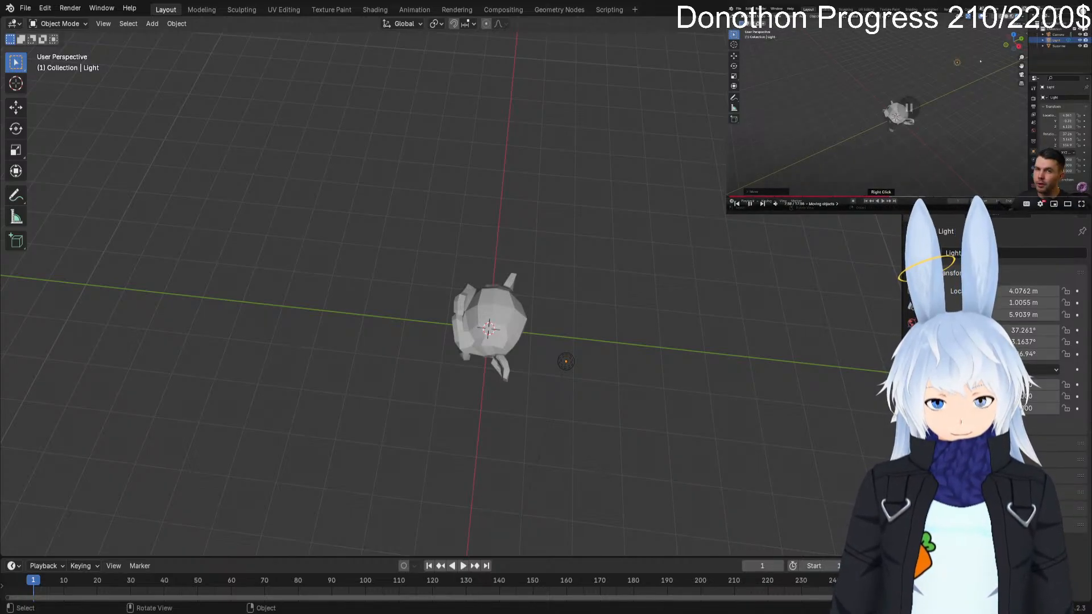
Move the light slightly closer to the monkey head.
{"action": "left_click", "coordinate": [566, 361]}
{"action": "left_click", "coordinate": [566, 362]}
{"action": "left_click_drag", "start_coordinate": [566, 361], "coordinate": [553, 363]}
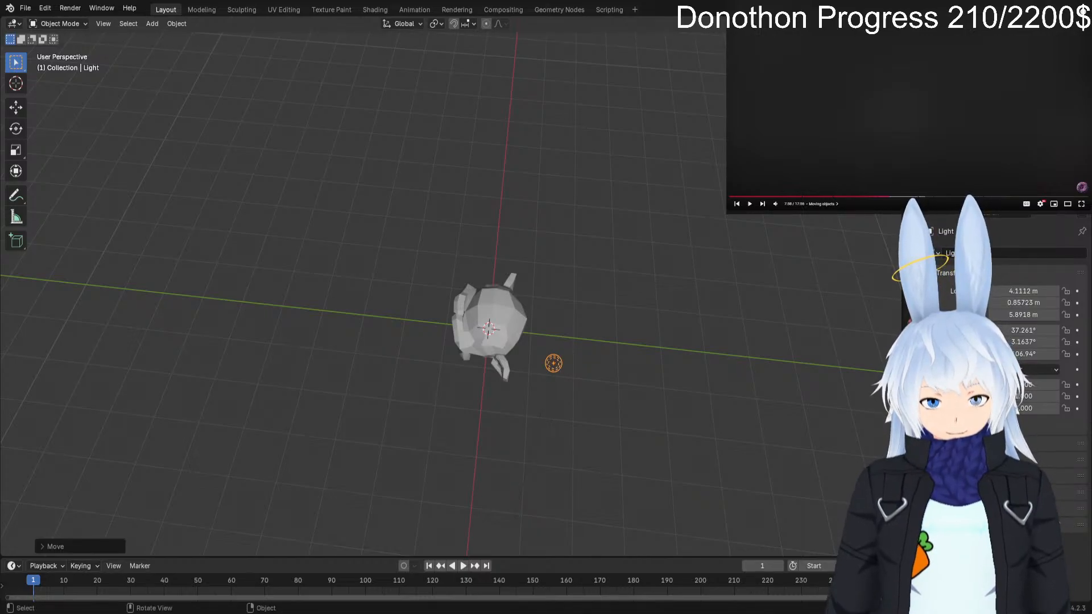
{"action": "key", "text": "g"}
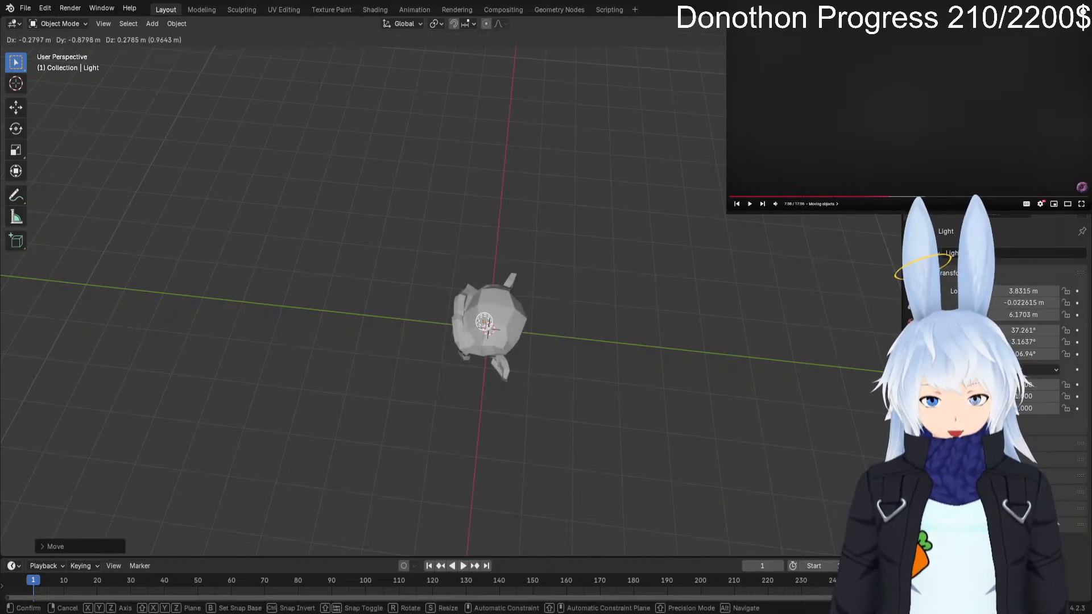
{"action": "key", "text": "z"}
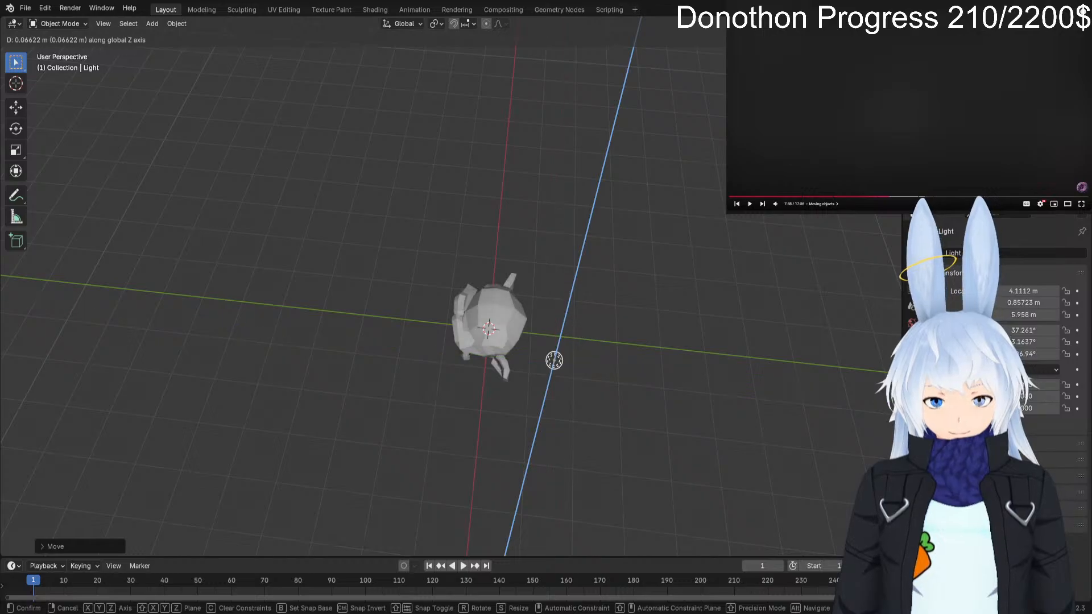
{"action": "middle_click_drag", "start_coordinate": [515, 296], "coordinate": [540, 200]}
{"action": "key", "text": "Escape"}
Move the light above the face side of the monkey head, to about X -0.68 m, Y -2.21 m, Z 4.75 m.
{"action": "left_click_drag", "start_coordinate": [466, 318], "coordinate": [553, 271], "text": "alt"}
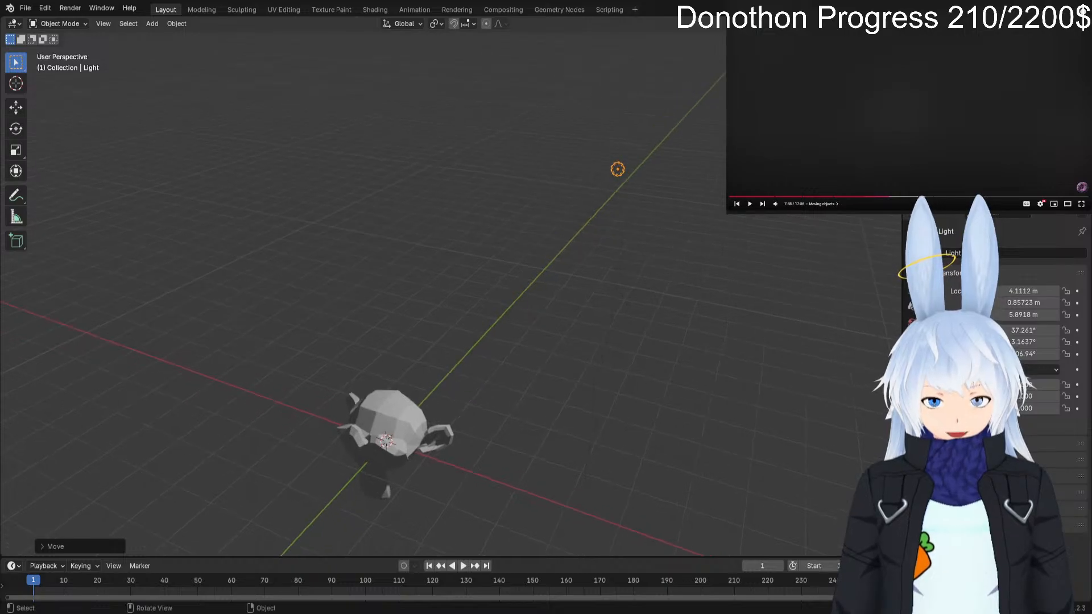
{"action": "key", "text": "g"}
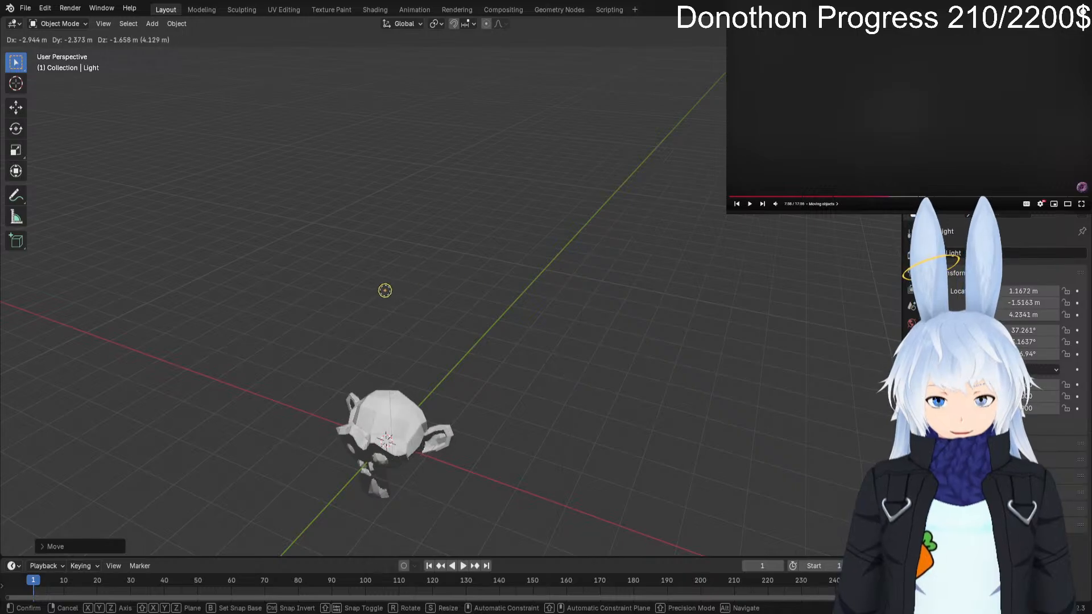
{"action": "key", "text": "Escape"}
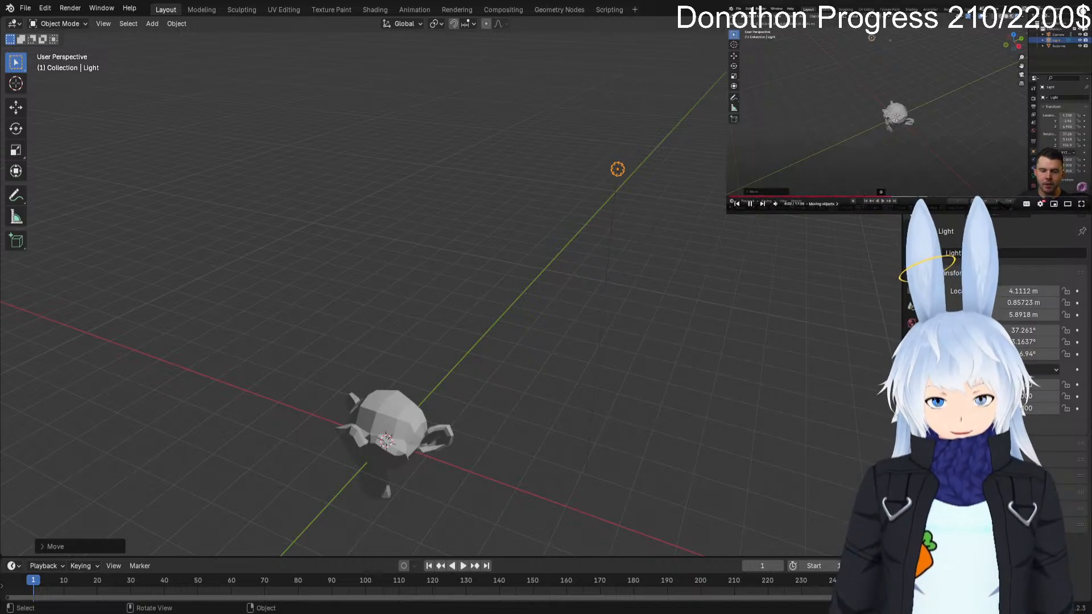
{"action": "key", "text": "g"}
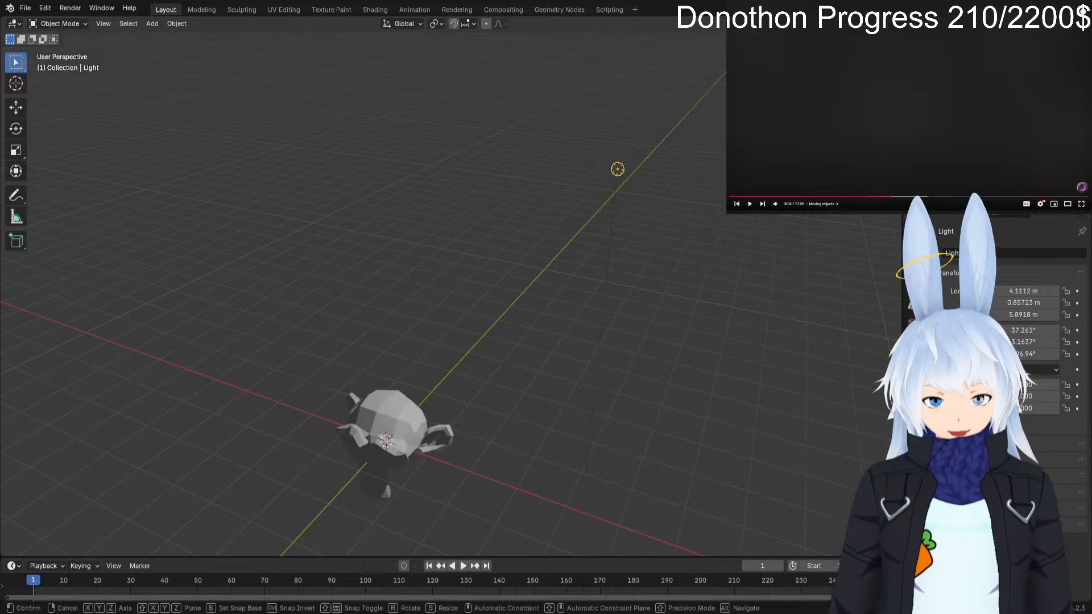
{"action": "key", "text": "Return"}
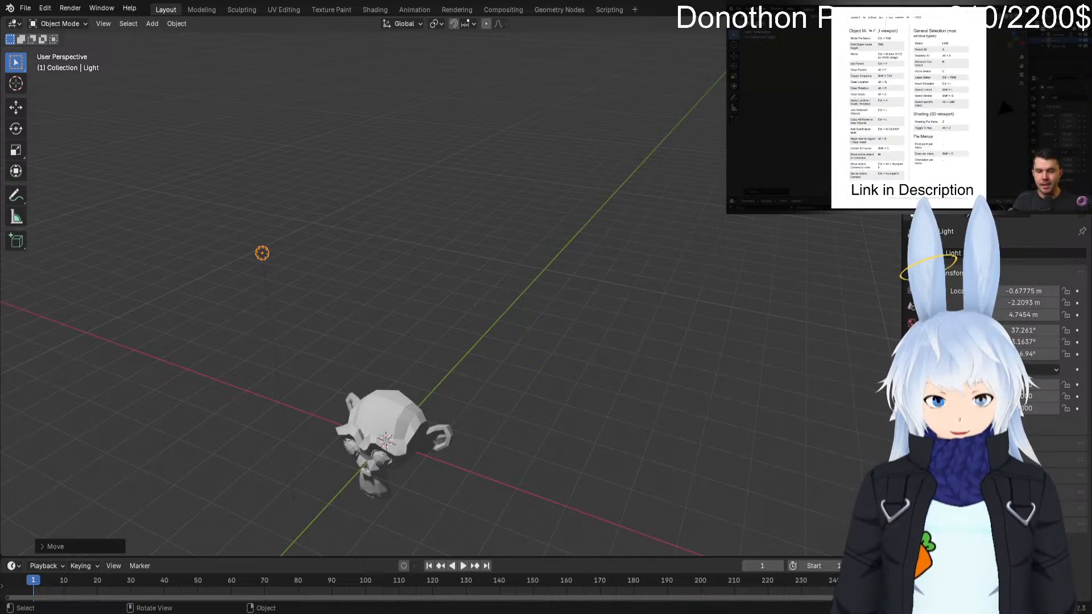
Follow the tutorial to its section on changing the material, with the monkey head selected and framed from the front.
{"action": "key", "text": "space"}
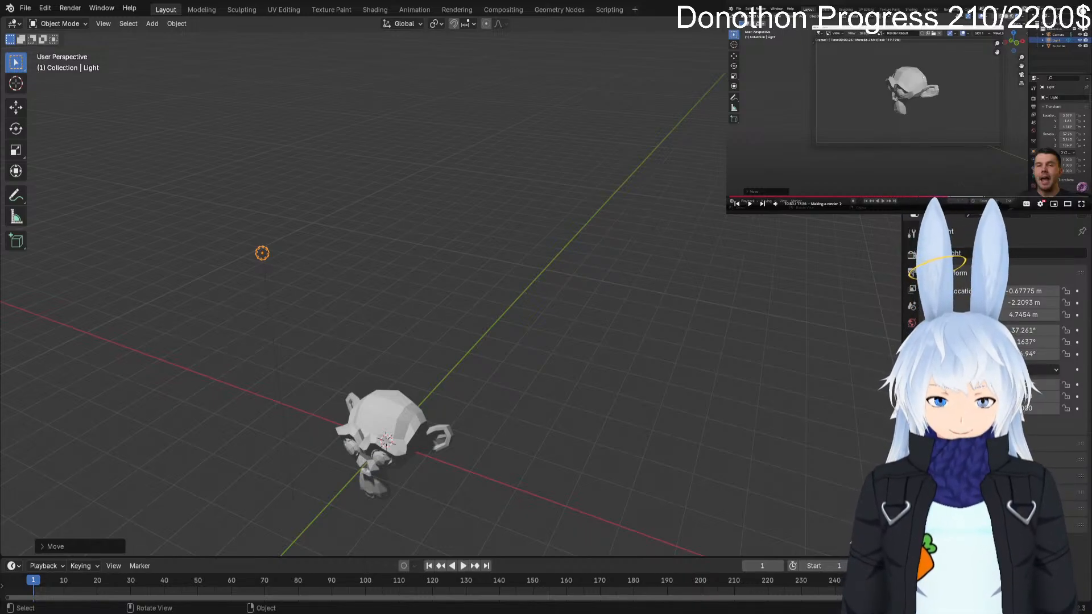
{"action": "key", "text": "space"}
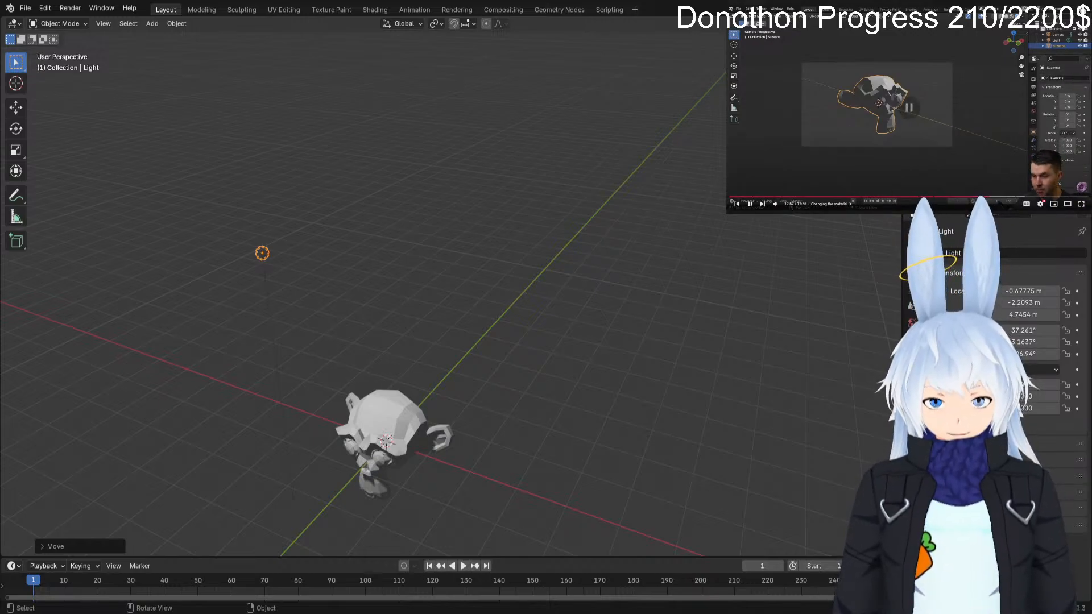
{"action": "left_click", "coordinate": [387, 427]}
{"action": "right_click", "coordinate": [563, 399]}
{"action": "left_click_drag", "start_coordinate": [512, 393], "coordinate": [557, 322], "text": "alt"}
{"action": "scroll", "coordinate": [555, 350], "scroll_direction": "down", "scroll_amount": 5}
{"action": "left_click_drag", "start_coordinate": [580, 245], "coordinate": [595, 263], "text": "alt"}
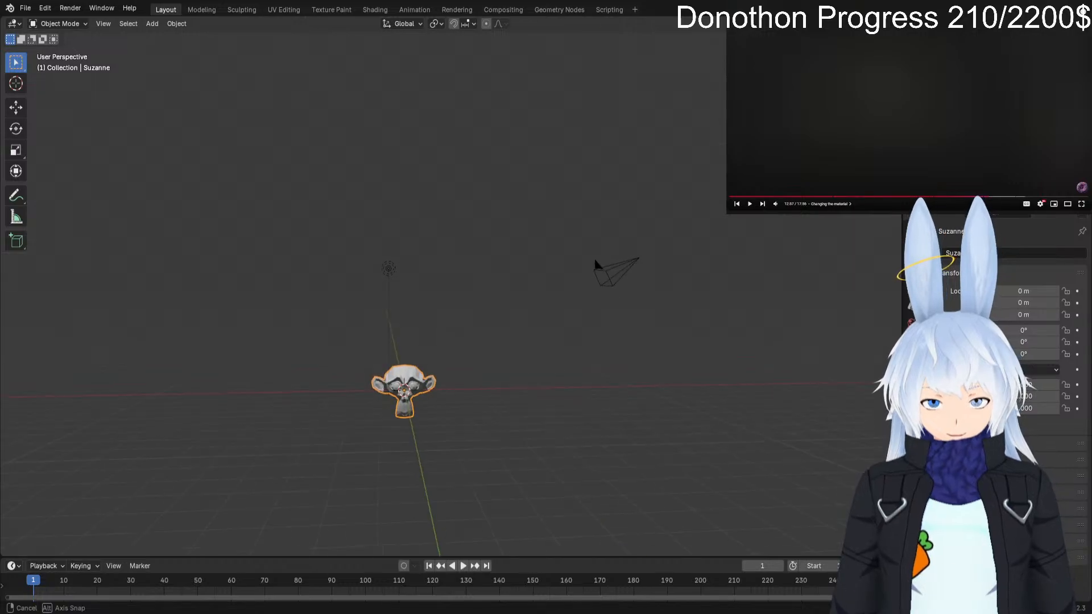
{"action": "scroll", "coordinate": [436, 296], "scroll_direction": "up", "scroll_amount": 4}
{"action": "left_click_drag", "start_coordinate": [436, 353], "coordinate": [485, 229], "text": "alt+shift"}
{"action": "scroll", "coordinate": [485, 229], "scroll_direction": "up", "scroll_amount": 2}
{"action": "key", "text": "alt+Tab"}
{"action": "key", "text": "space"}
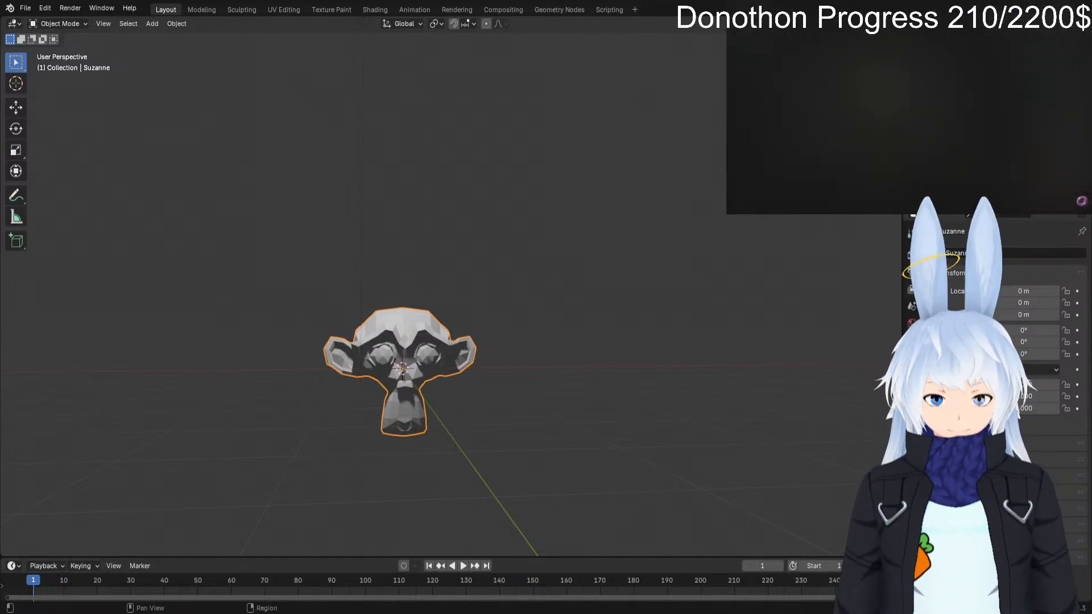
Give the monkey head a new material with a light blue base color.
{"action": "left_click", "coordinate": [912, 256]}
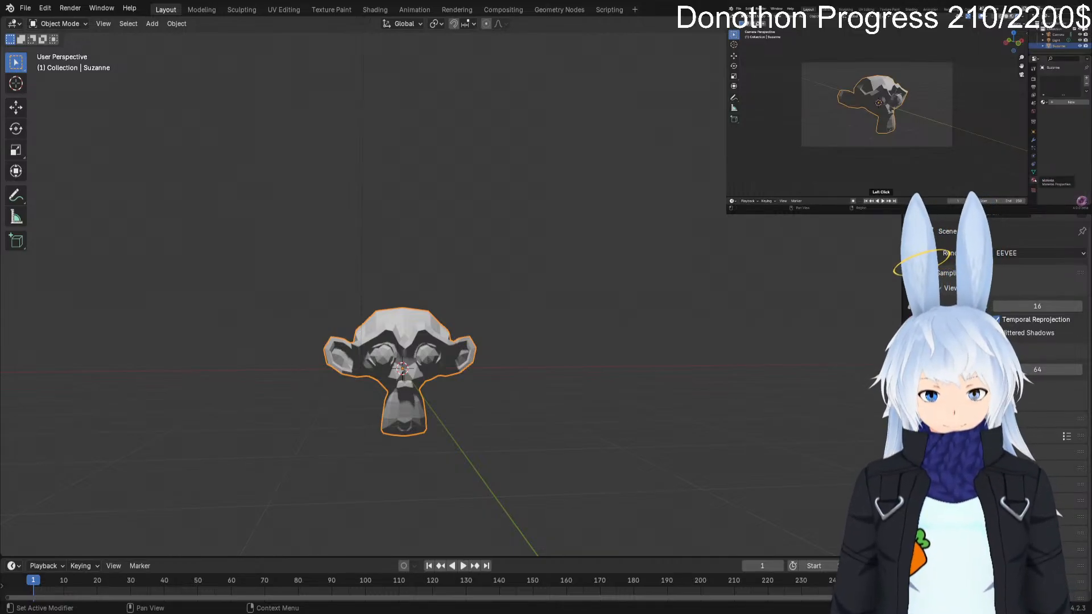
{"action": "left_click", "coordinate": [912, 469]}
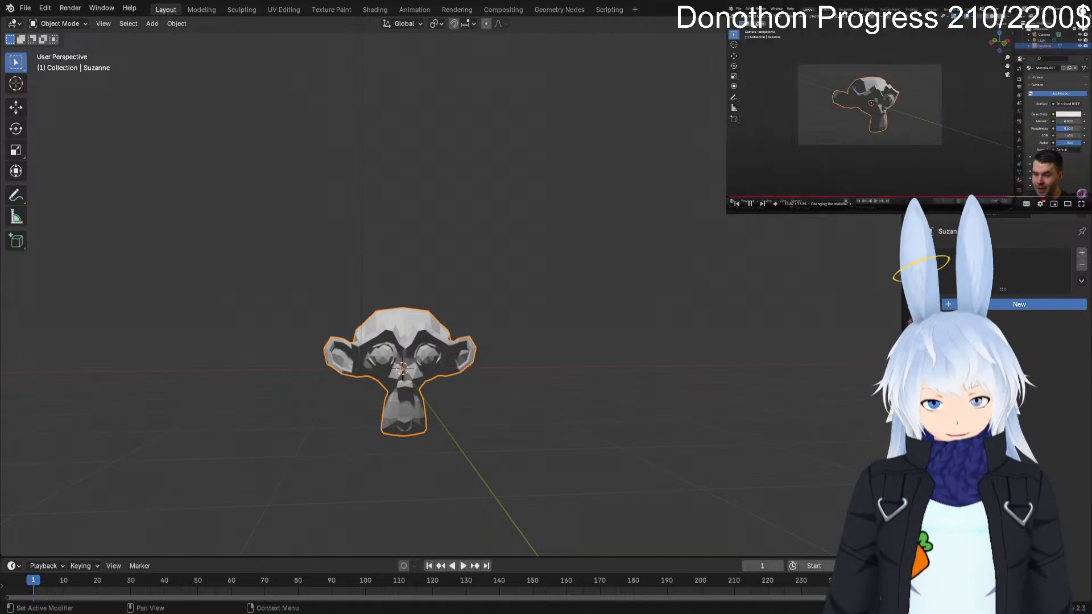
{"action": "left_click", "coordinate": [1019, 305]}
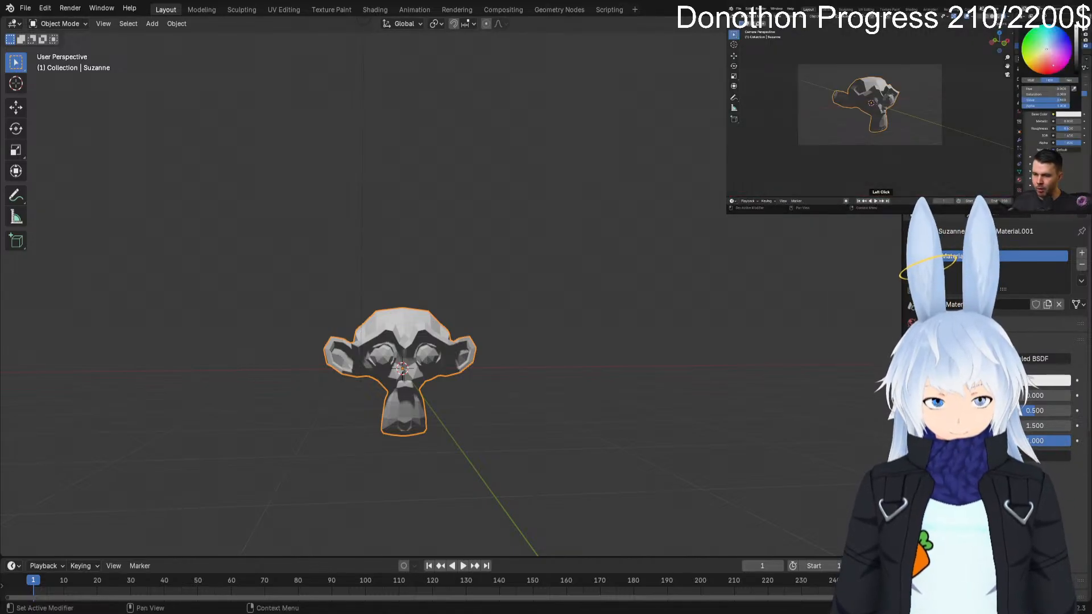
{"action": "left_click", "coordinate": [1036, 381]}
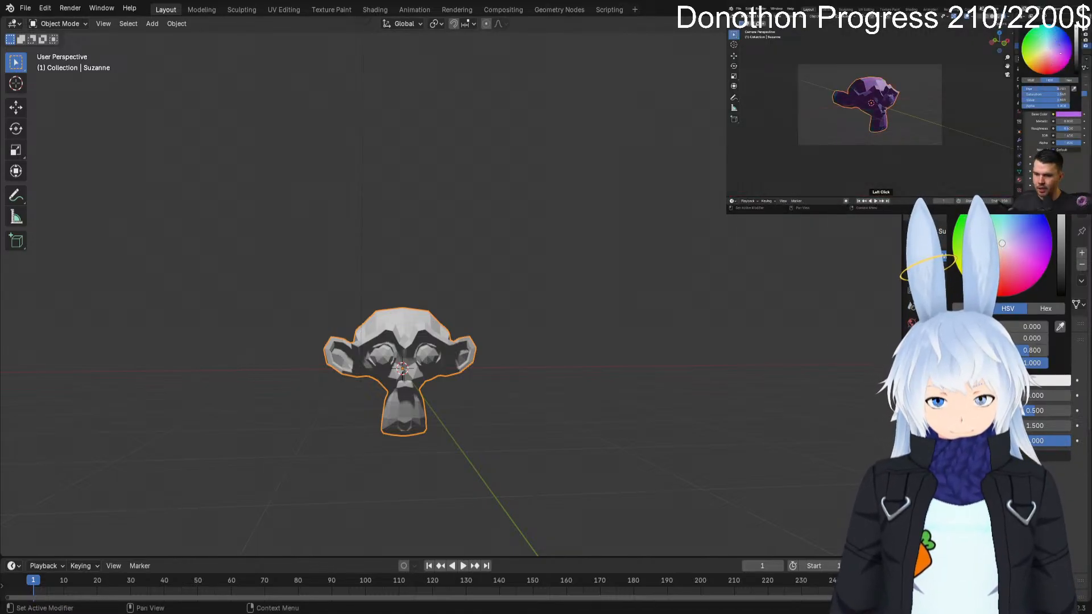
{"action": "left_click_drag", "start_coordinate": [1003, 239], "coordinate": [1017, 216]}
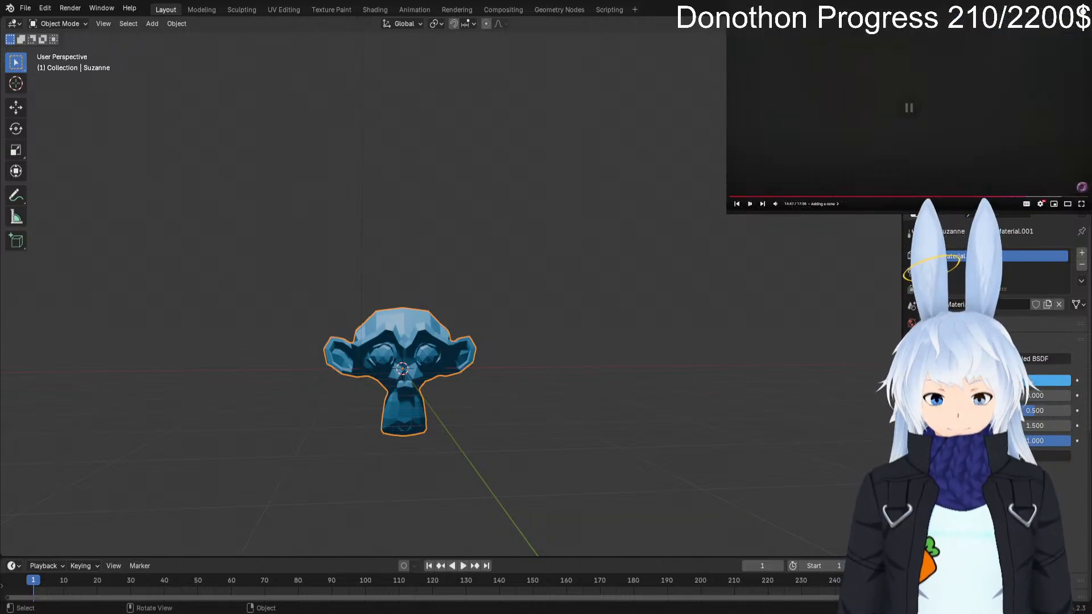
Add a cone mesh to the scene.
{"action": "key", "text": "shift+a"}
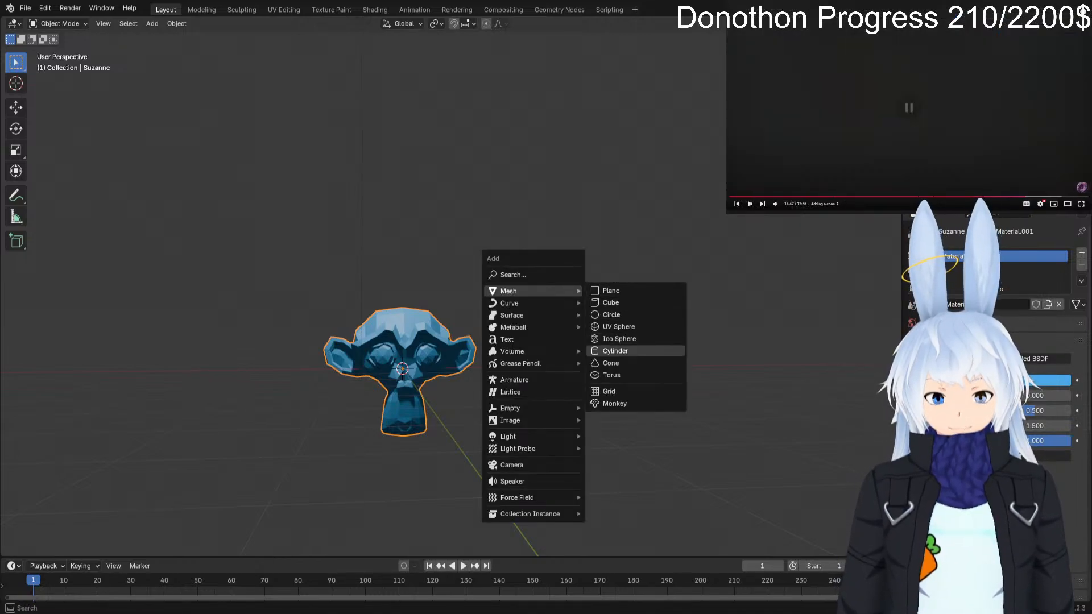
{"action": "key", "text": "shift+a"}
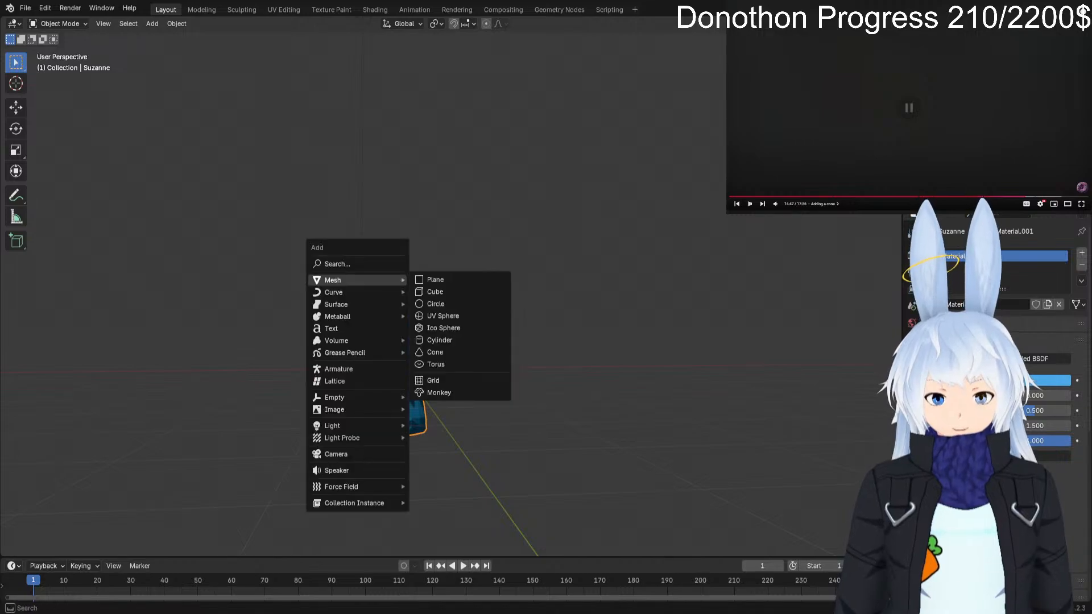
{"action": "left_click", "coordinate": [435, 352]}
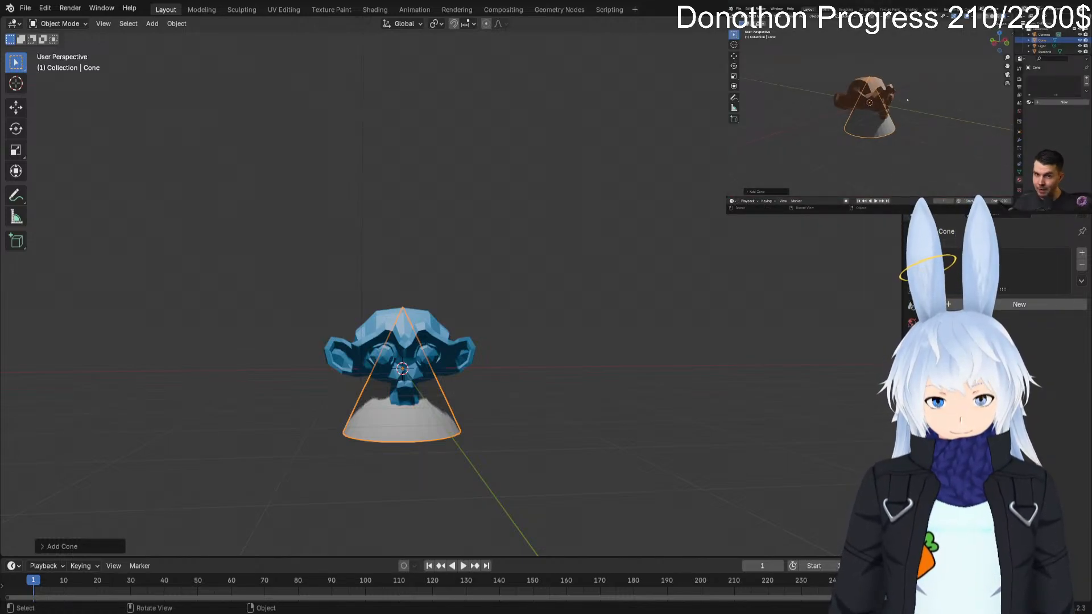
{"action": "key", "text": "g"}
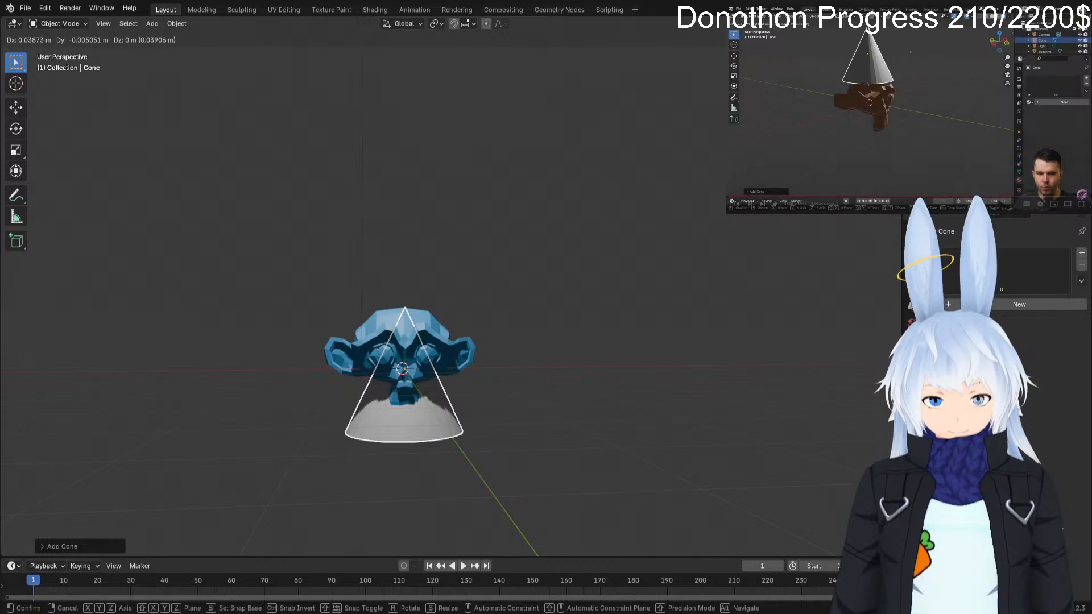
{"action": "key", "text": "y"}
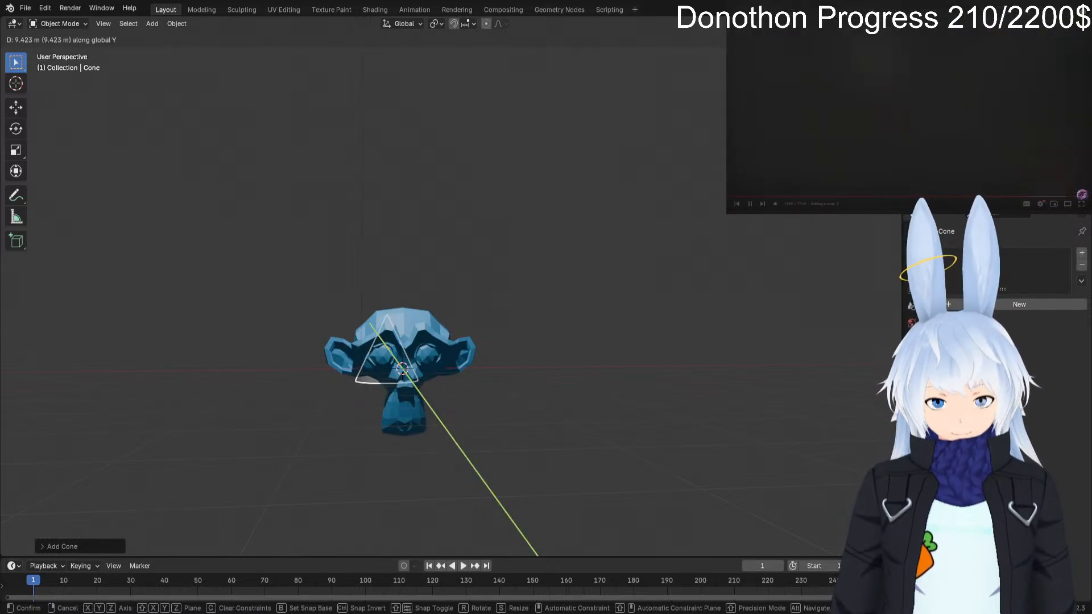
{"action": "key", "text": "z"}
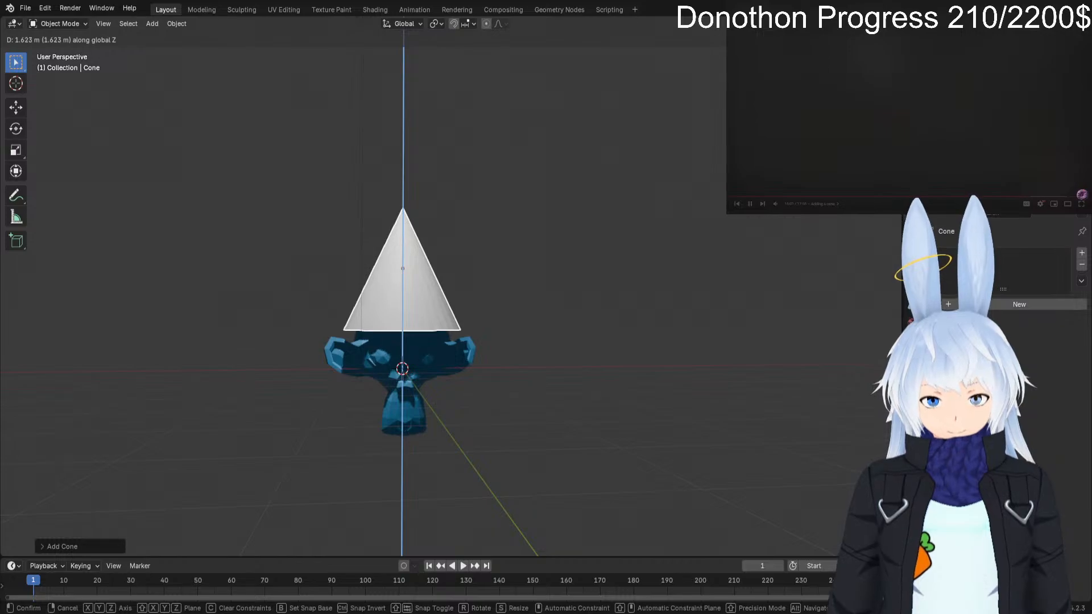
{"action": "key", "text": "y"}
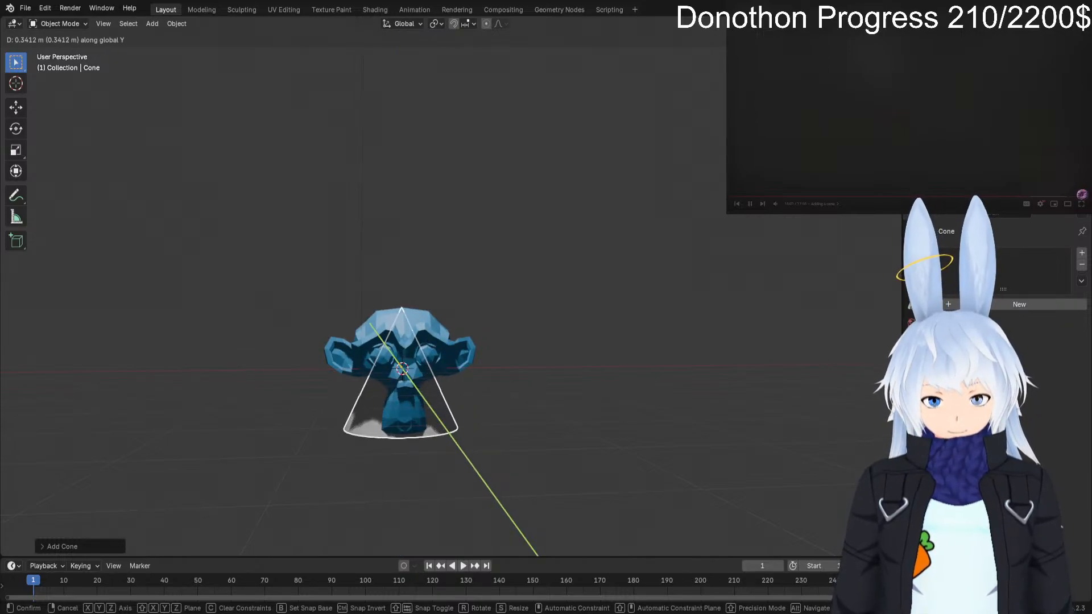
{"action": "key", "text": "Return"}
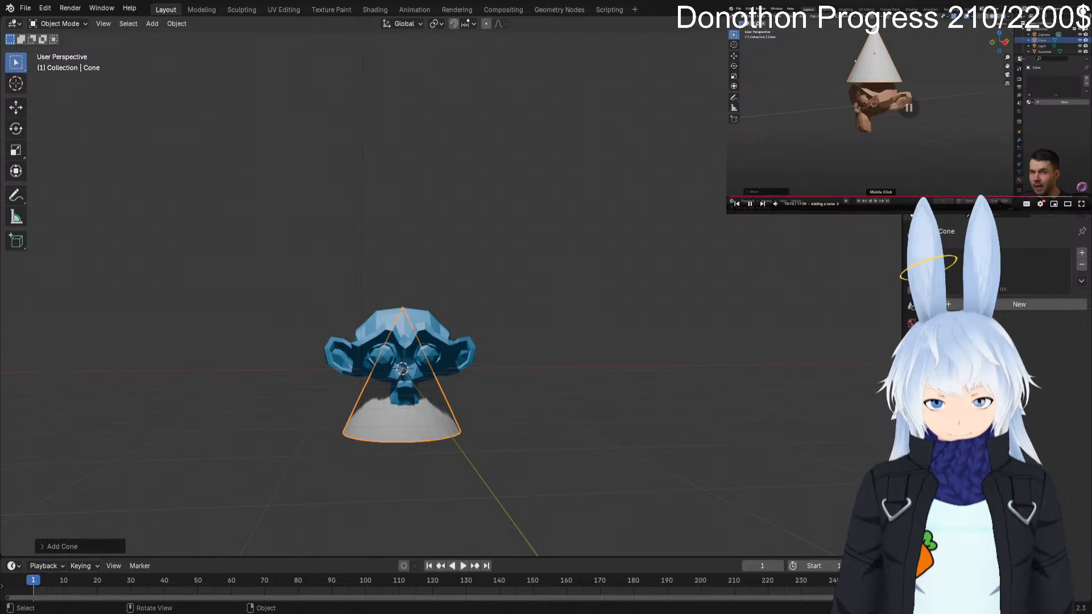
Raise the cone about 1.73 m along the Z axis so it sits on the monkey head like a hat.
{"action": "key", "text": "g"}
{"action": "key", "text": "z"}
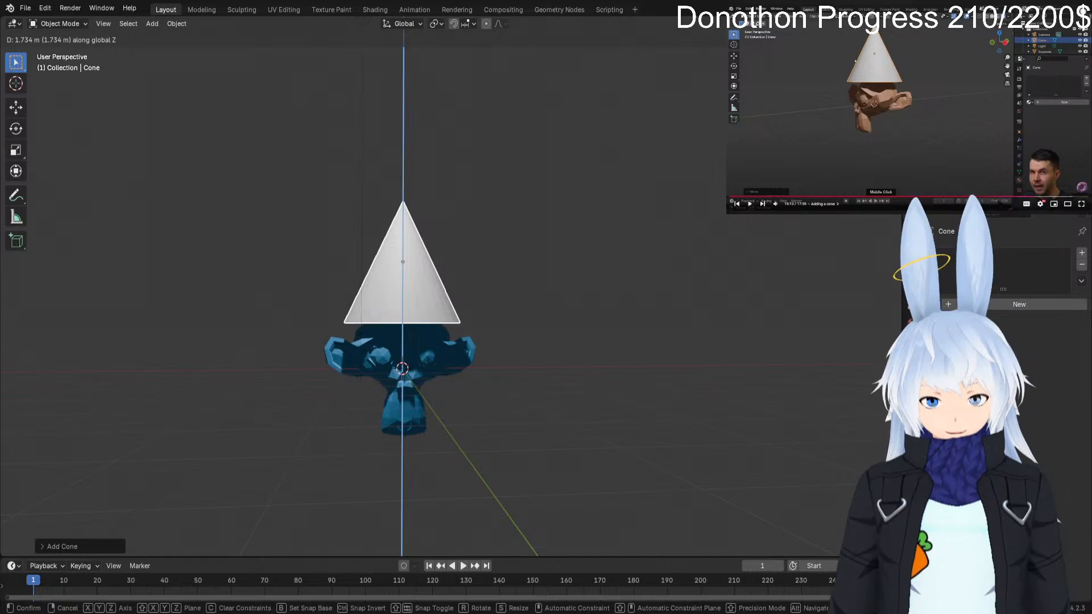
{"action": "key", "text": "Return"}
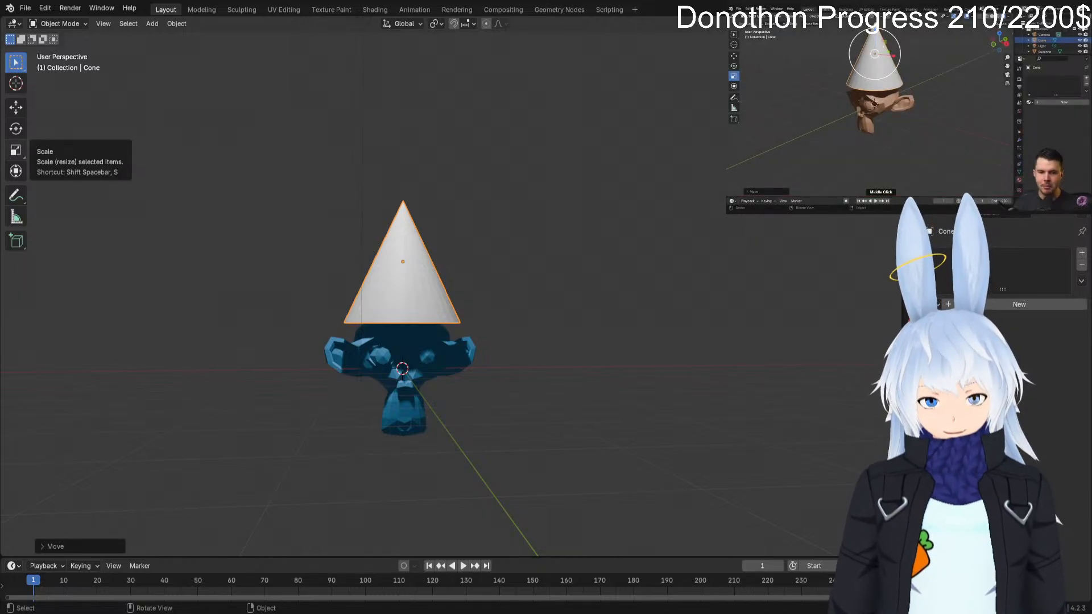
Stretch the cone along the Z axis to make a taller hat.
{"action": "left_click", "coordinate": [15, 150]}
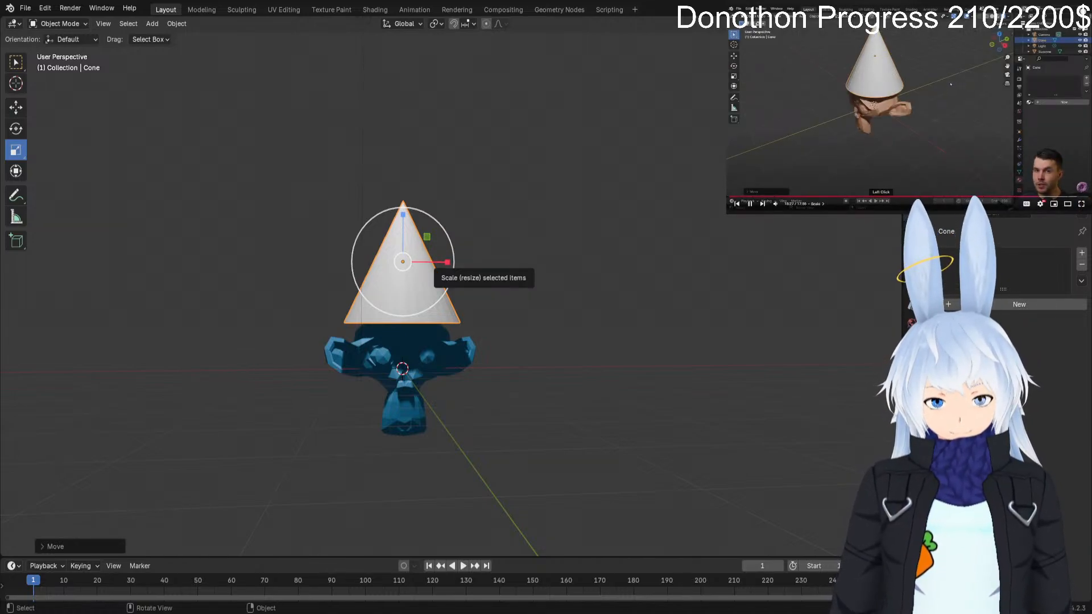
{"action": "mouse_move", "coordinate": [402, 208]}
{"action": "left_mouse_down"}
{"action": "mouse_move", "coordinate": [397, 236]}
{"action": "mouse_move", "coordinate": [388, 171]}
{"action": "mouse_move", "coordinate": [399, 225]}
{"action": "left_mouse_up"}
{"action": "key", "text": "g"}
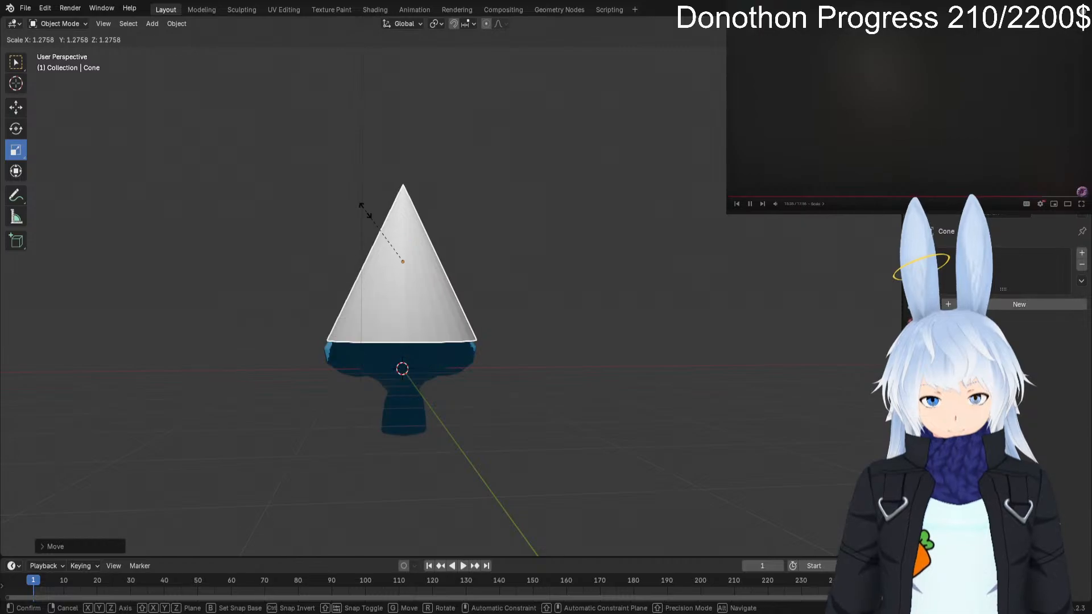
{"action": "key", "text": "s"}
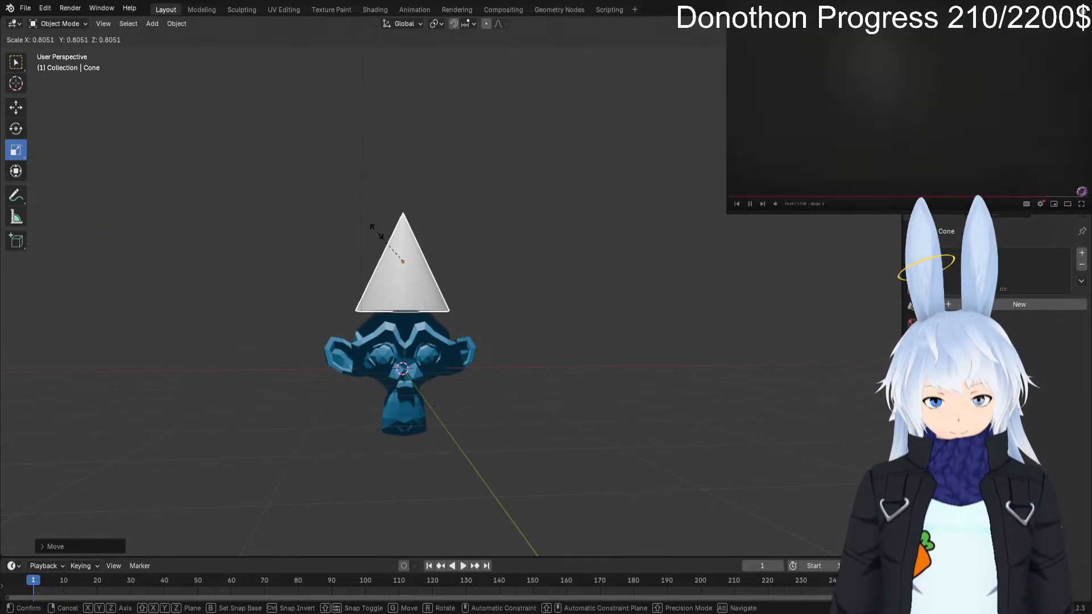
{"action": "key", "text": "z"}
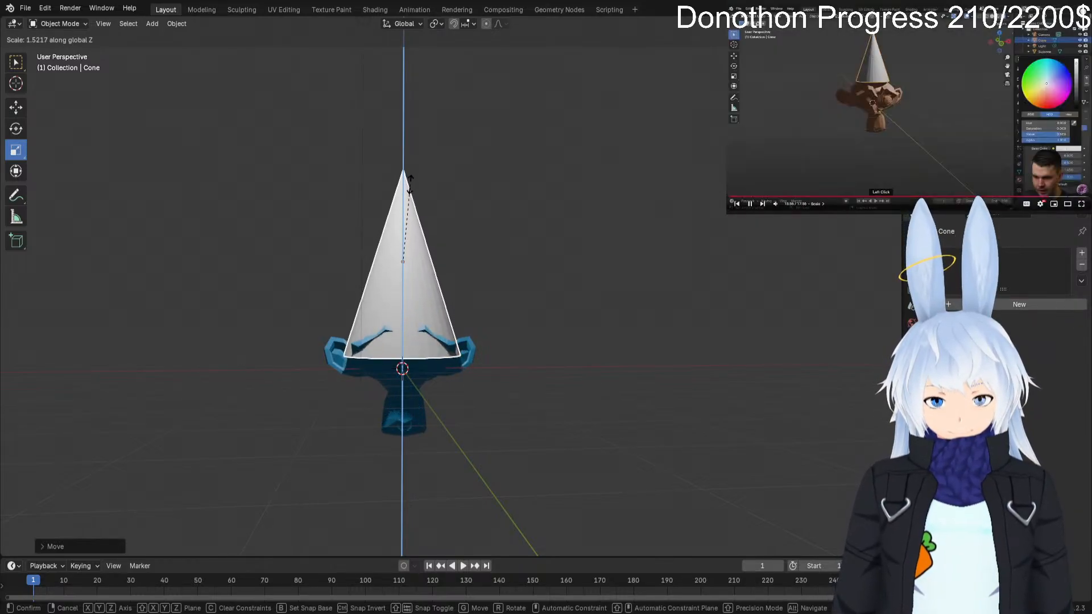
{"action": "left_click", "coordinate": [410, 184]}
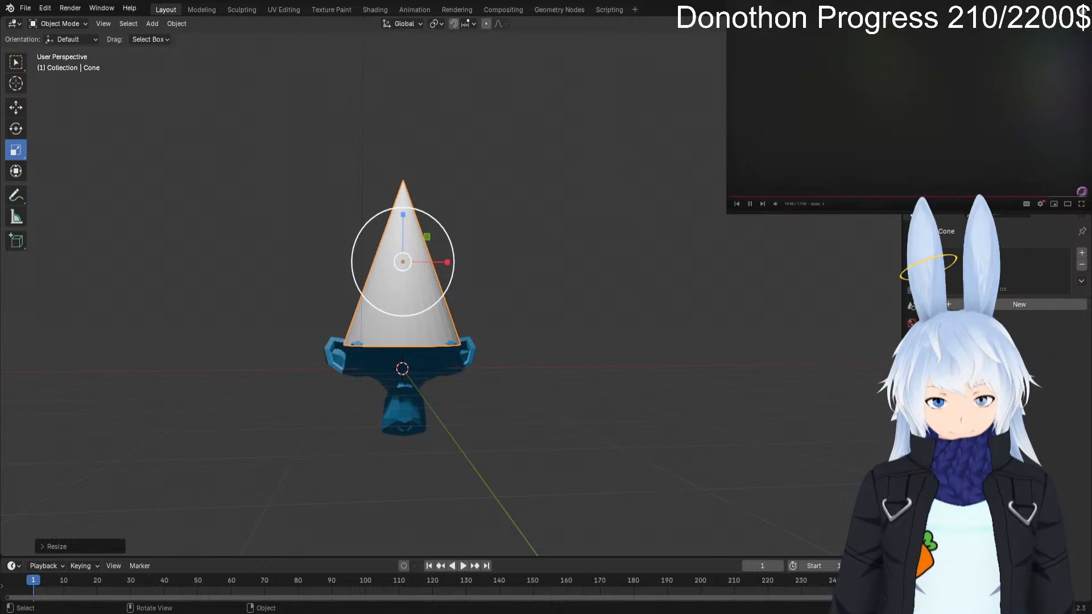
Scale the cone down uniformly and raise it slightly along the Z axis to fit on top of the monkey head.
{"action": "key", "text": "s"}
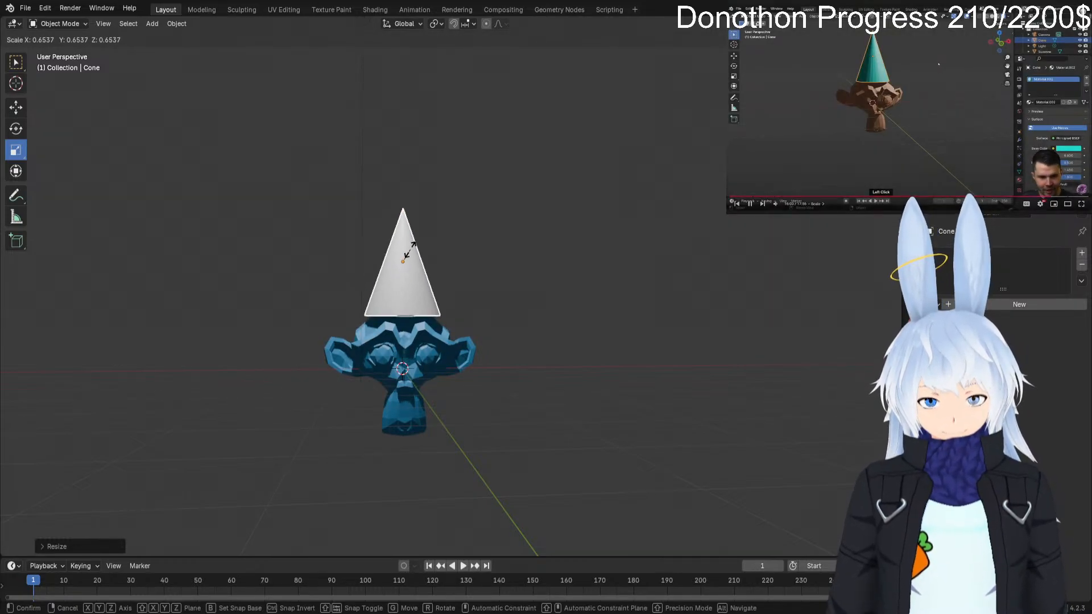
{"action": "left_click", "coordinate": [409, 248]}
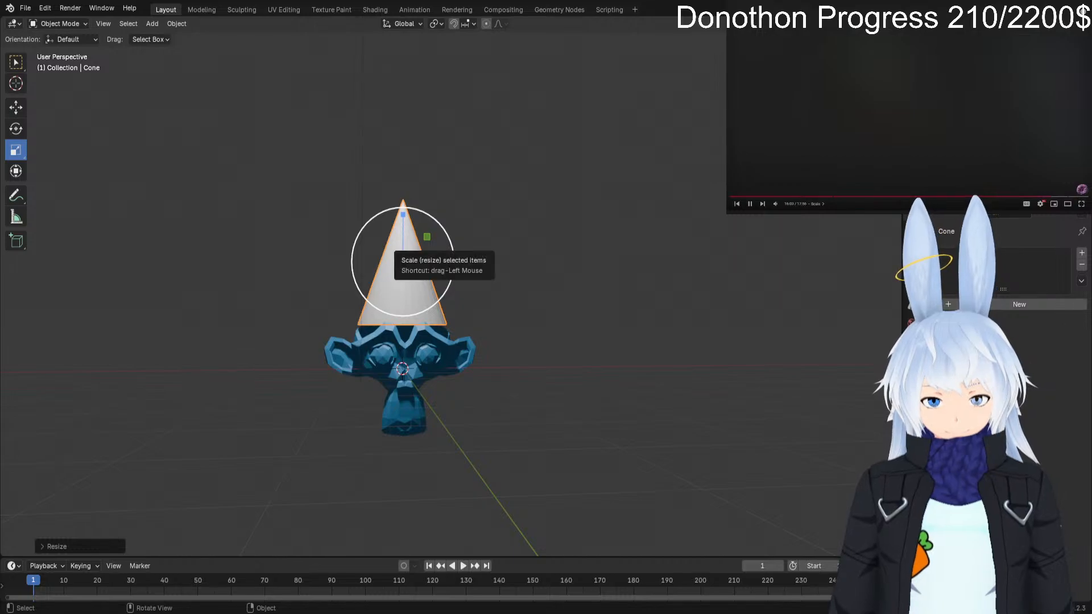
{"action": "key", "text": "g"}
{"action": "key", "text": "z"}
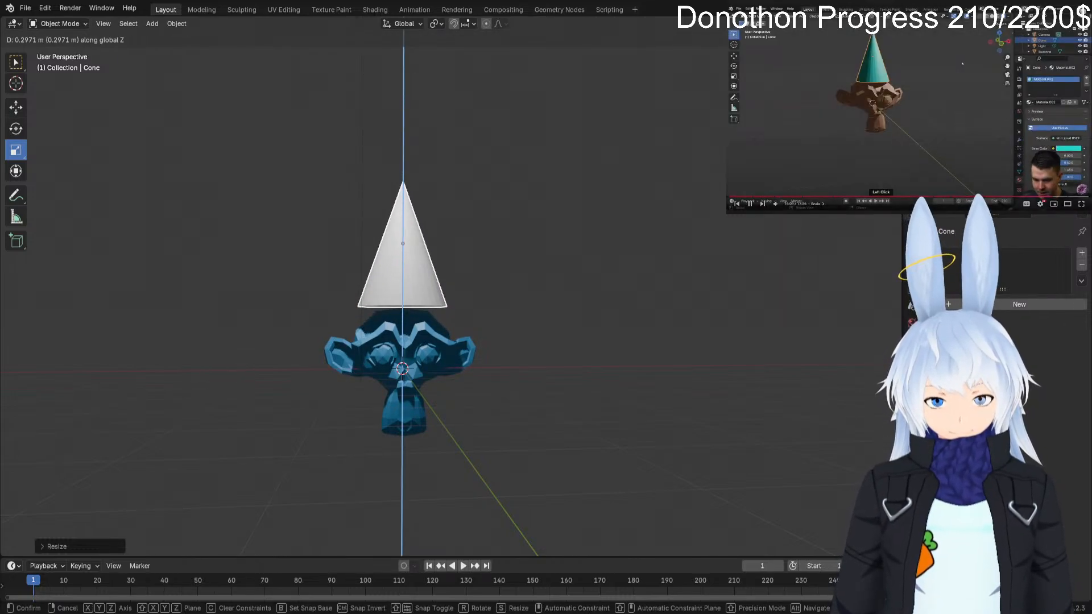
{"action": "key", "text": "Return"}
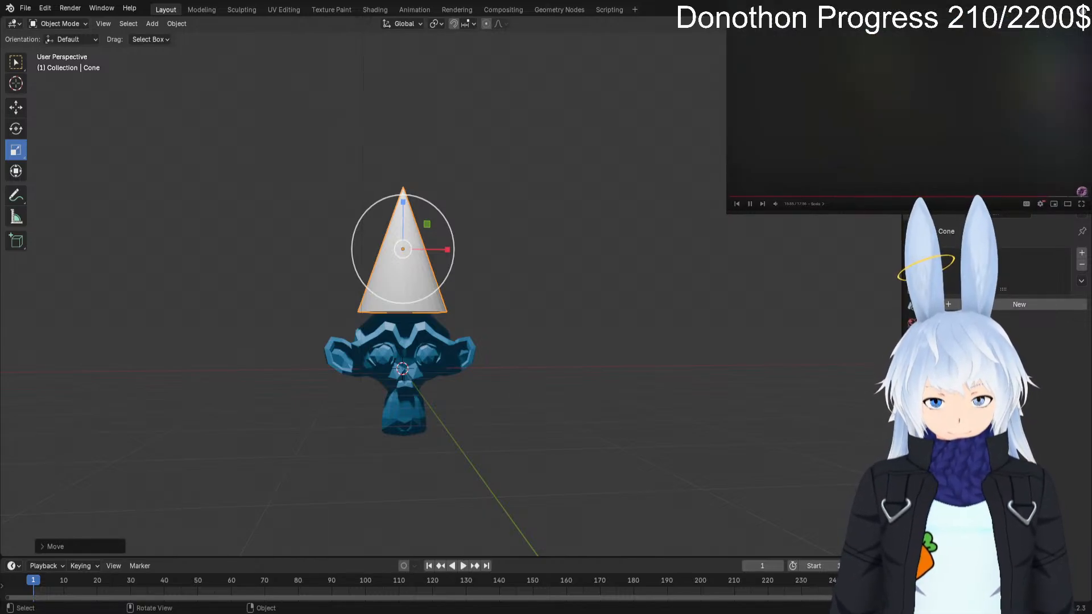
Give the cone hat a new material with a bright cyan base color.
{"action": "key", "text": "space"}
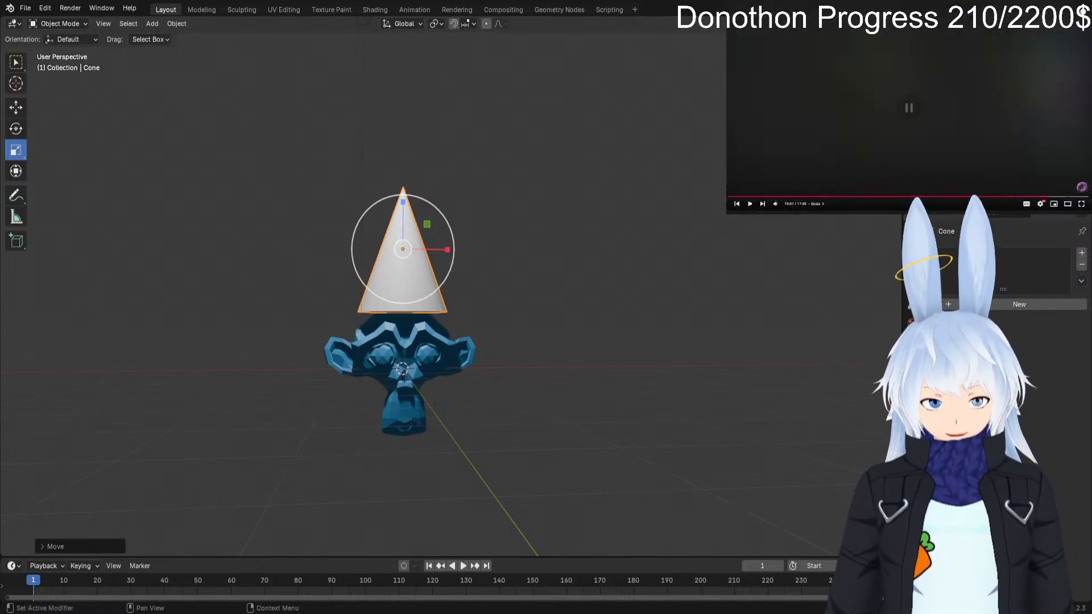
{"action": "left_click", "coordinate": [1019, 304]}
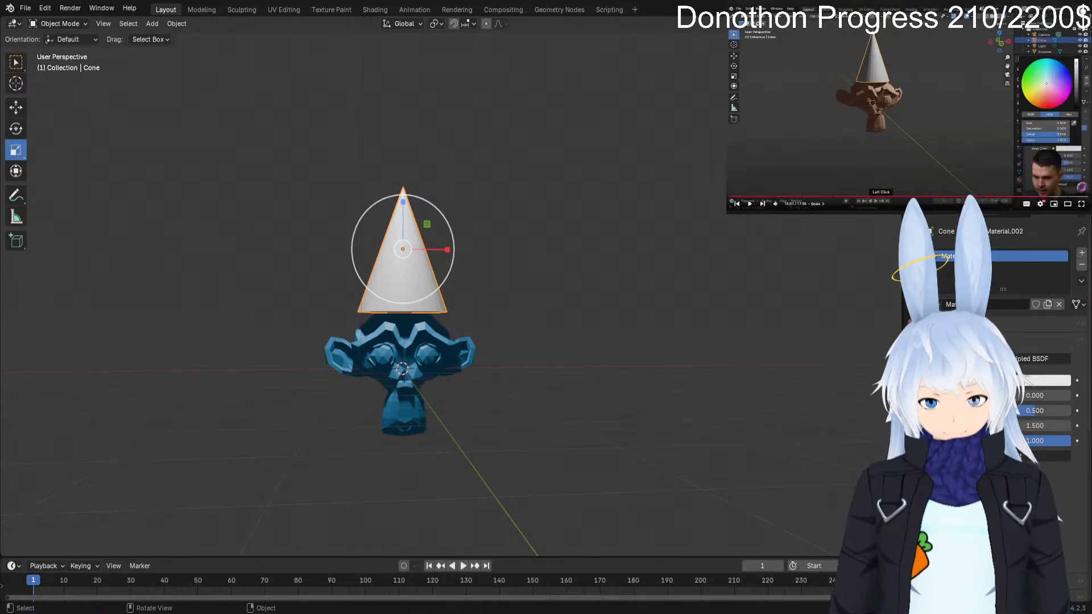
{"action": "key", "text": "space"}
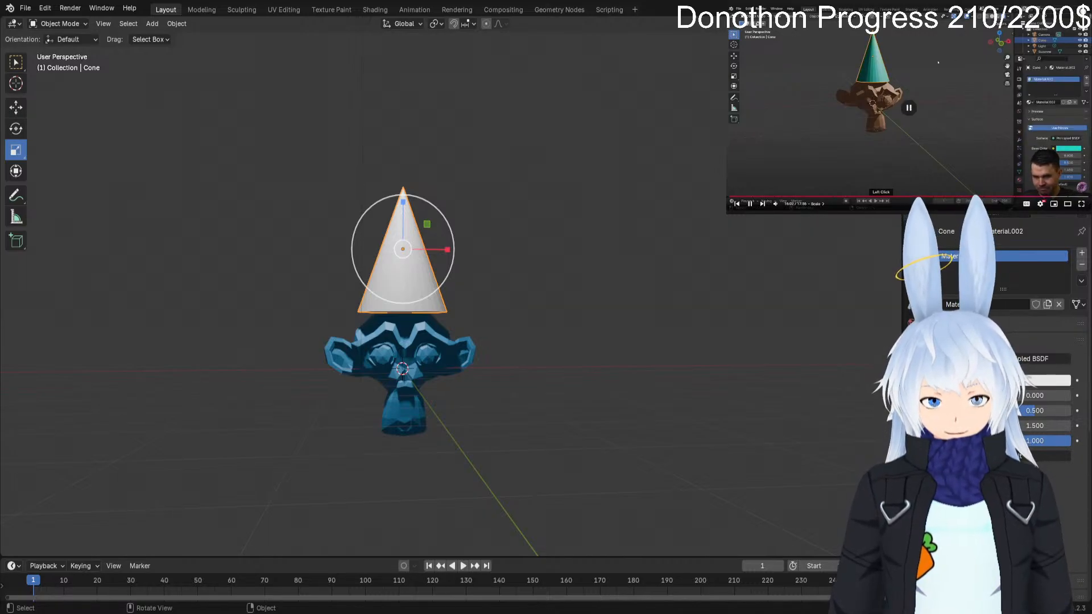
{"action": "key", "text": "space"}
{"action": "left_click", "coordinate": [1029, 381]}
{"action": "left_click_drag", "start_coordinate": [1002, 243], "coordinate": [1005, 197]}
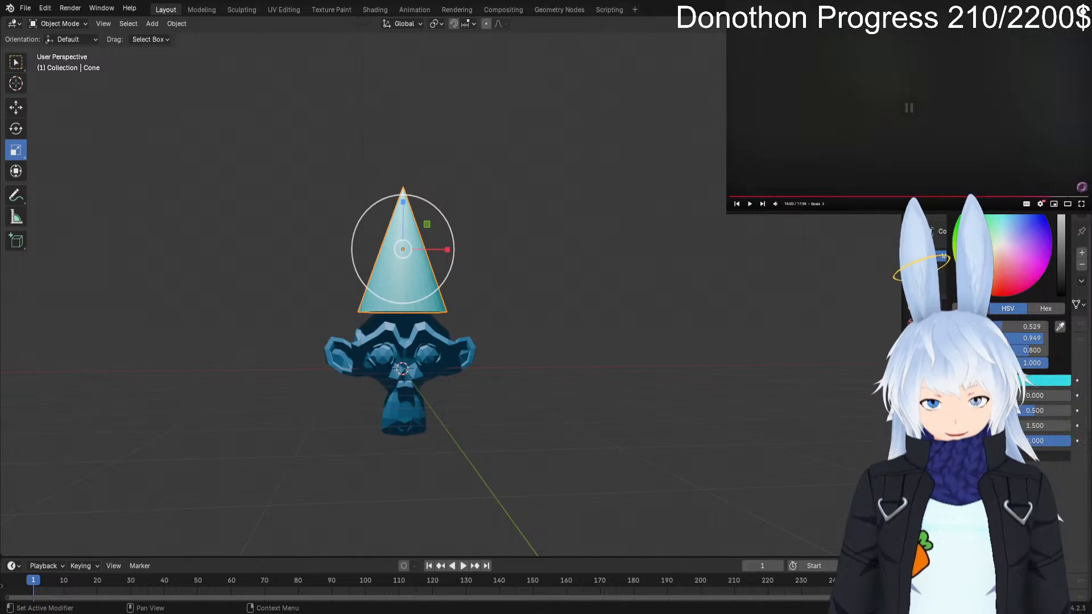
{"action": "left_click_drag", "start_coordinate": [1010, 202], "coordinate": [1000, 217]}
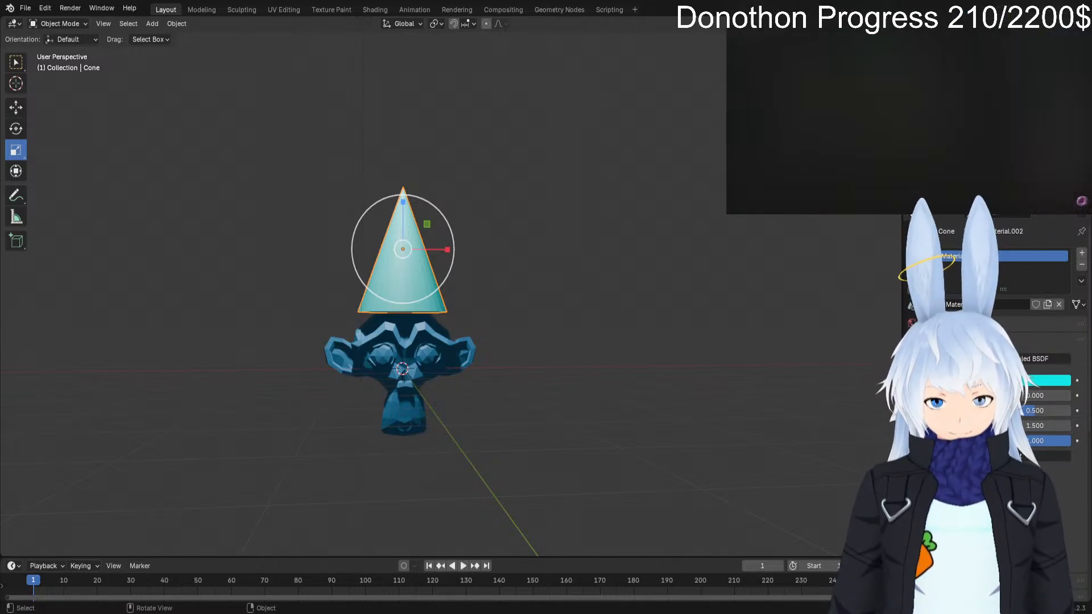
Lower the cone about 0.15 m along the Z axis so it rests on the monkey head, and deselect it.
{"action": "key", "text": "g"}
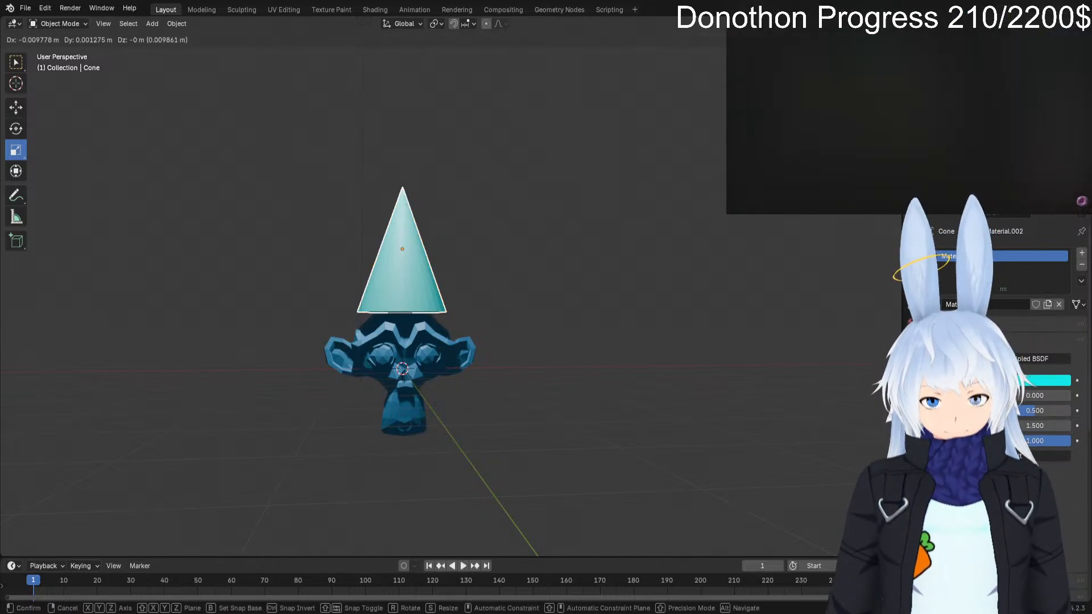
{"action": "key", "text": "z"}
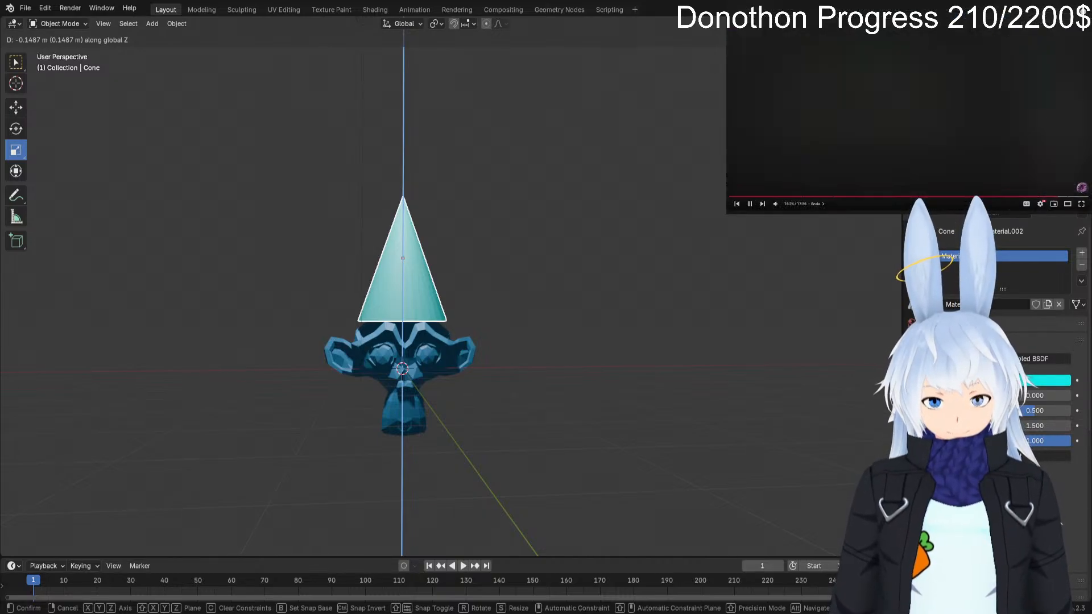
{"action": "key", "text": "Return"}
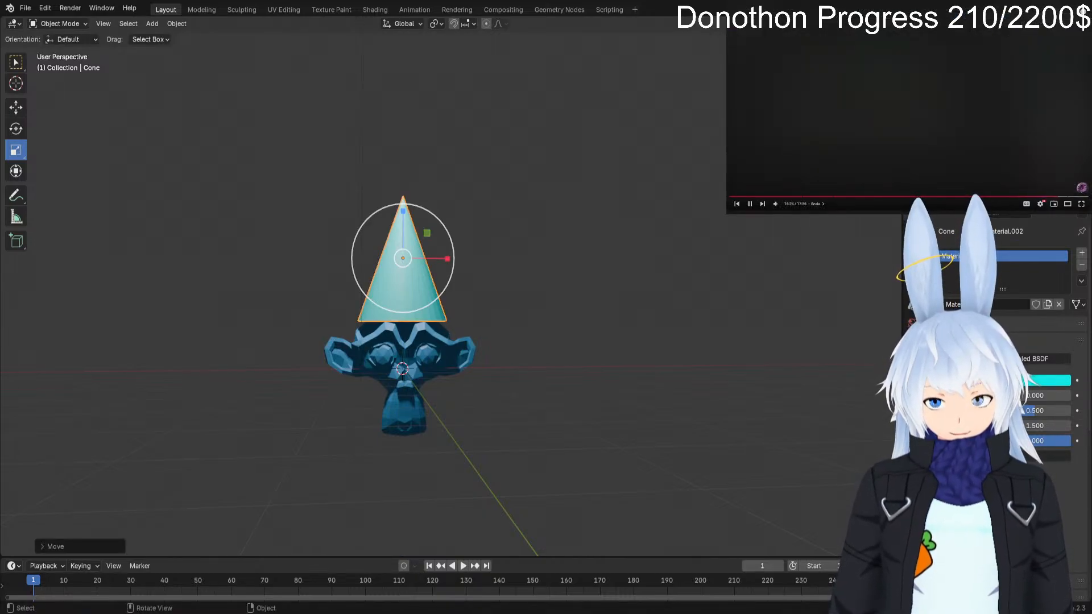
{"action": "key", "text": "s"}
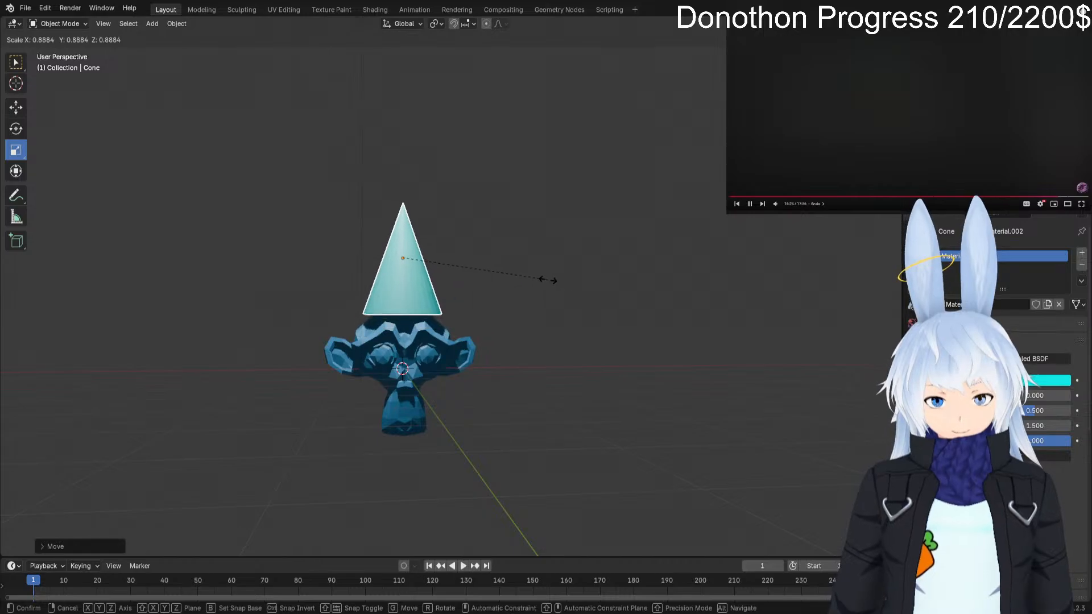
{"action": "key", "text": "Escape"}
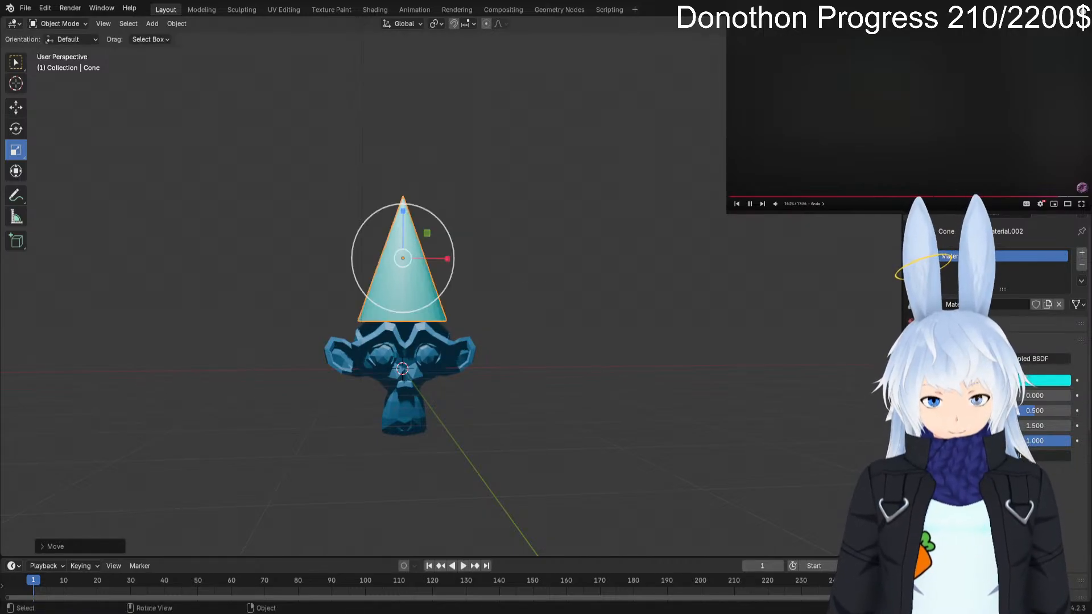
{"action": "key", "text": "alt+a"}
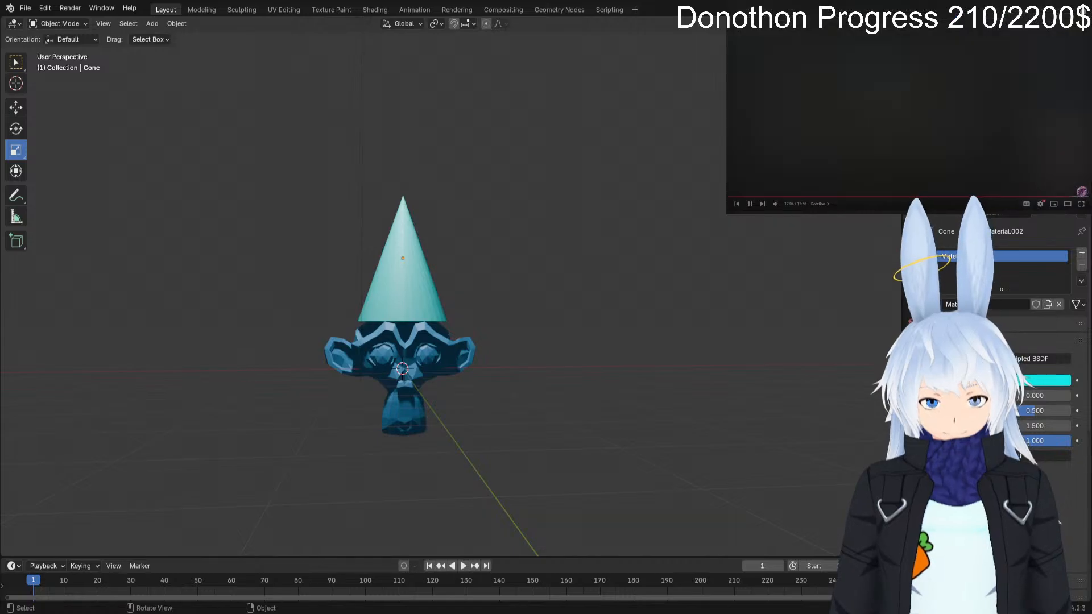
Rotate the monkey head slightly around the global Z axis beneath the hat, and deselect it.
{"action": "left_click", "coordinate": [403, 369]}
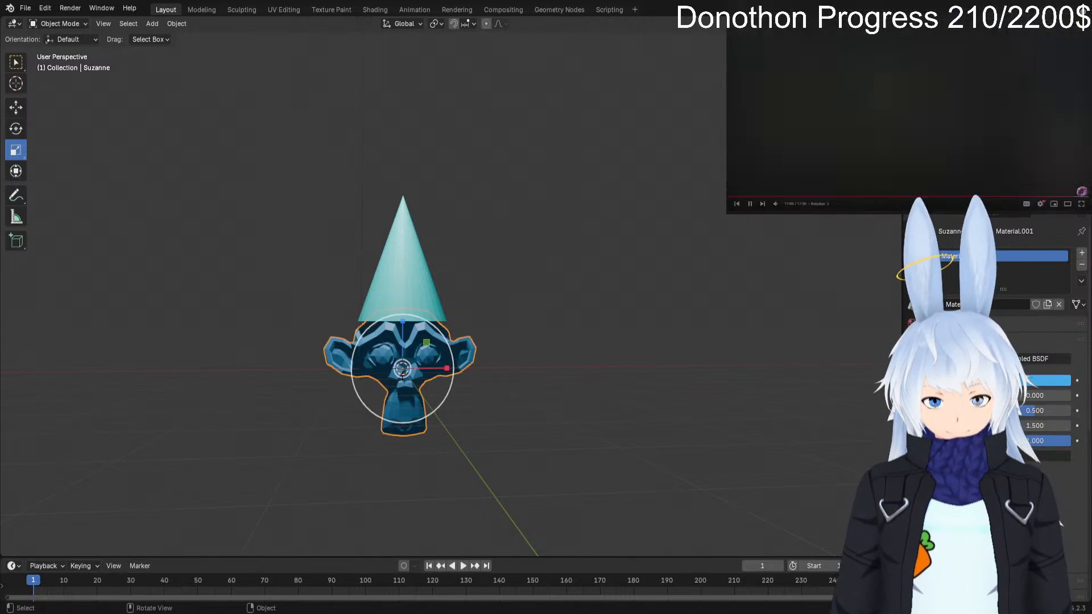
{"action": "key", "text": "r"}
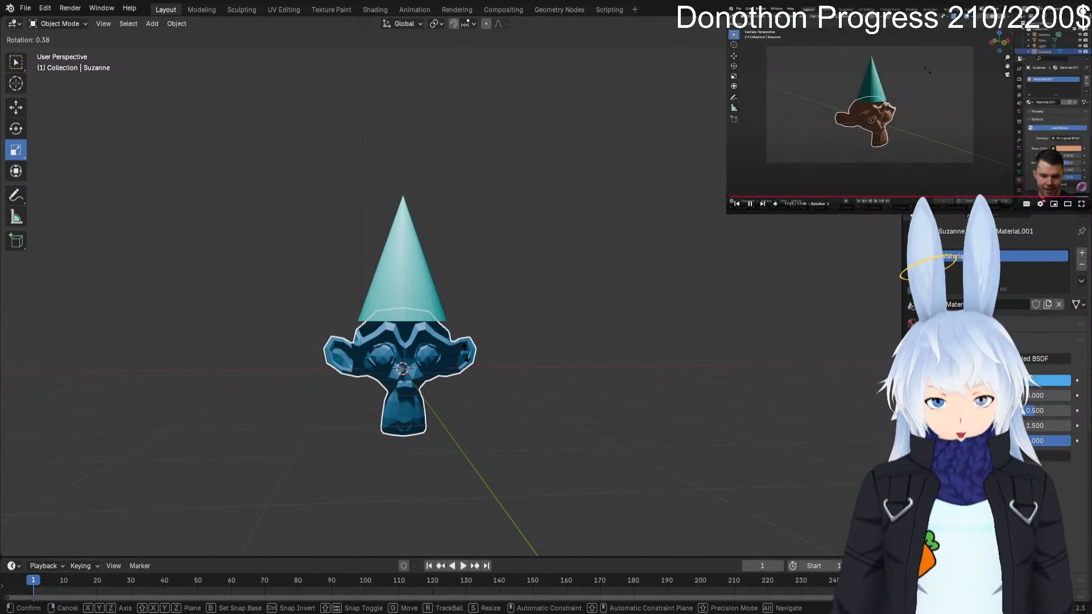
{"action": "key", "text": "x"}
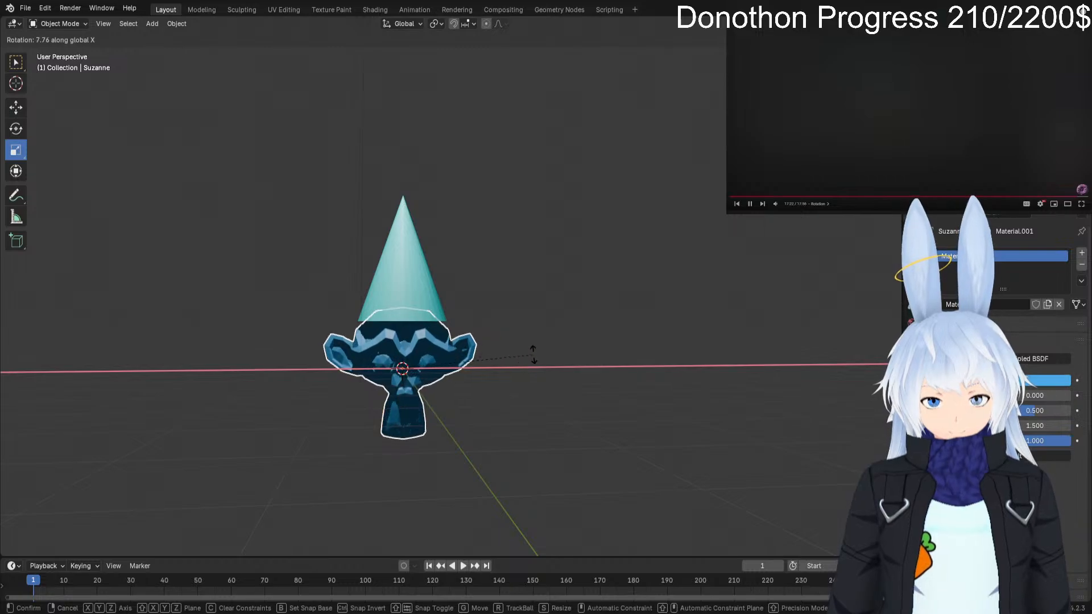
{"action": "key", "text": "y"}
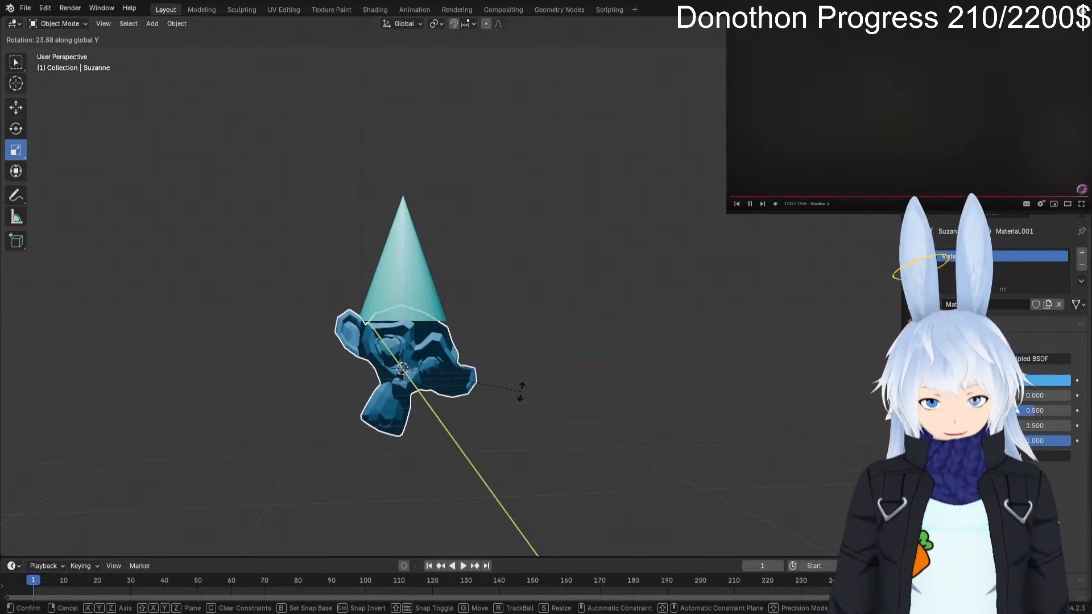
{"action": "key", "text": "z"}
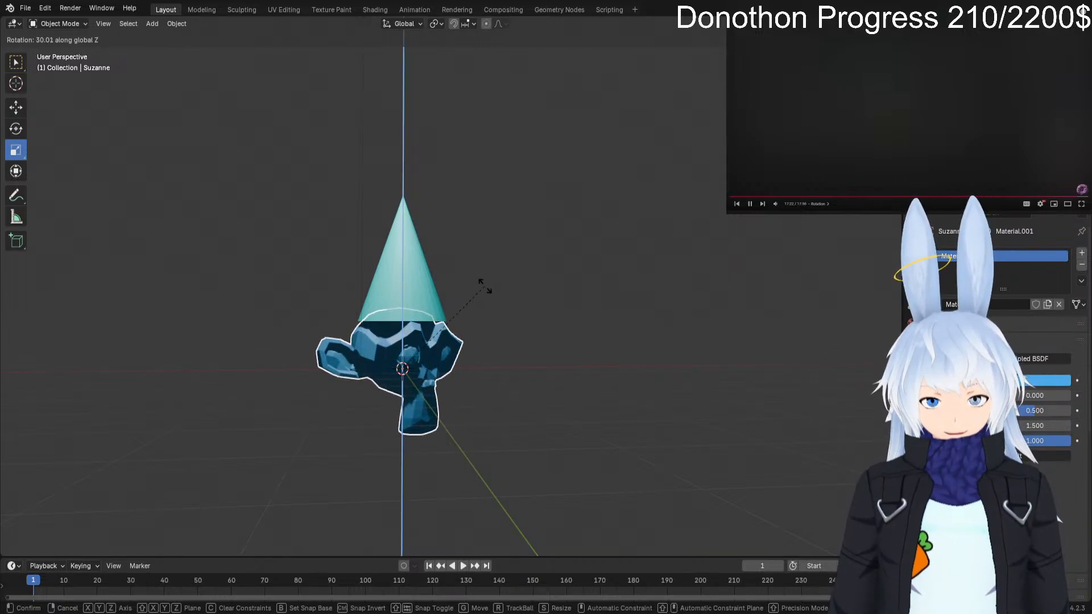
{"action": "left_click", "coordinate": [484, 329]}
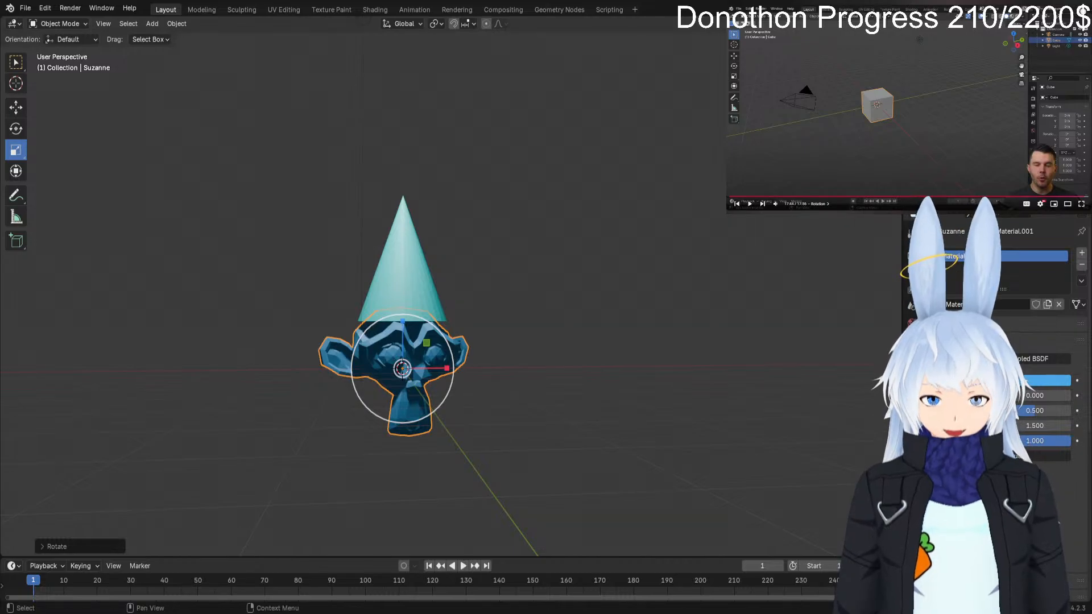
{"action": "key", "text": "alt+a"}
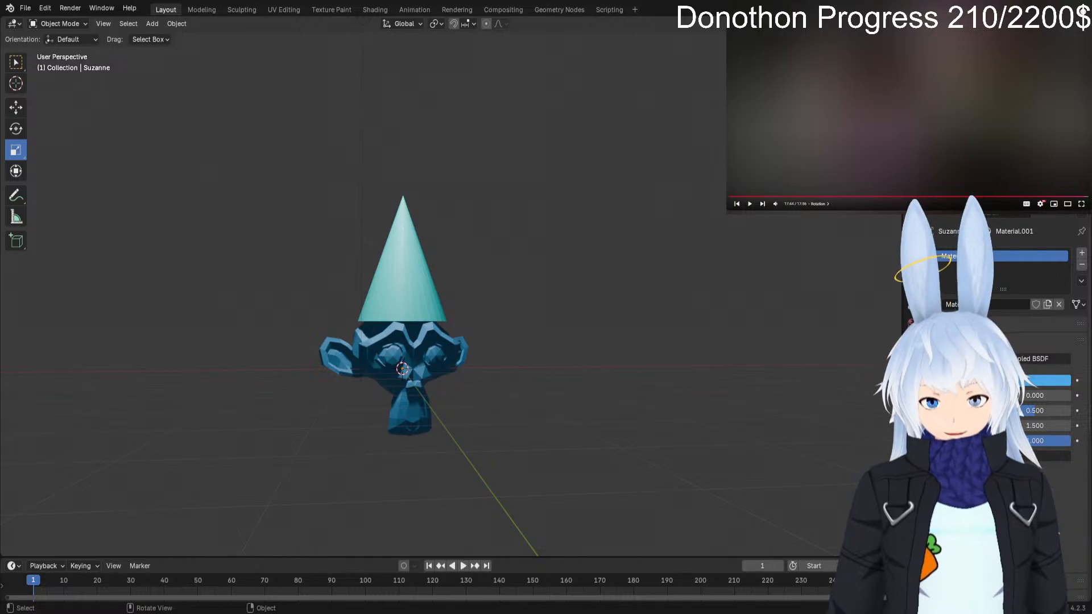
Start a new General file without saving the monkey head scene.
{"action": "left_click", "coordinate": [25, 8]}
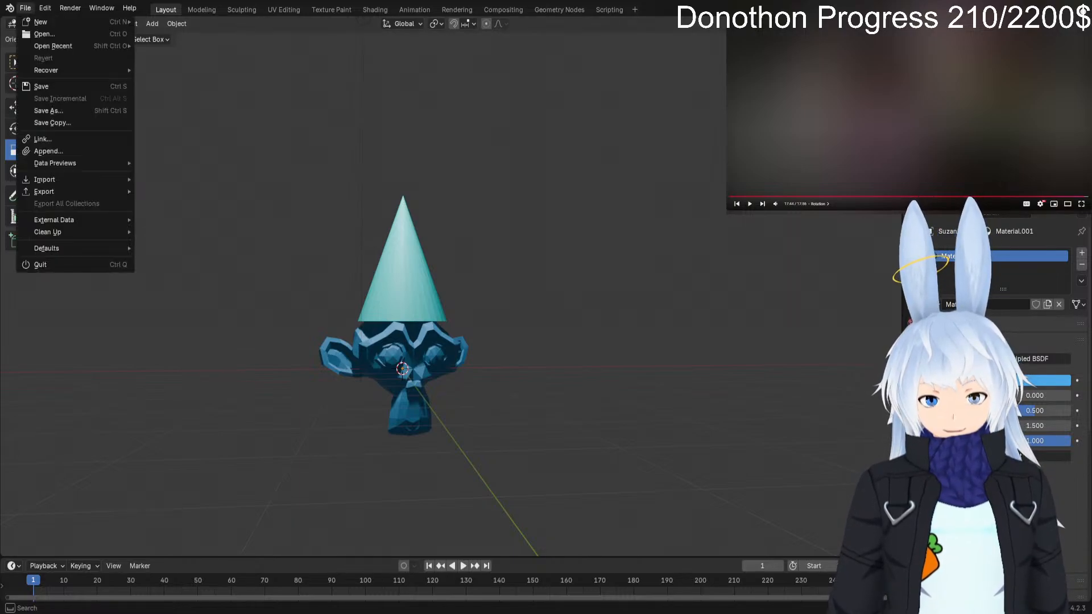
{"action": "mouse_move", "coordinate": [43, 22]}
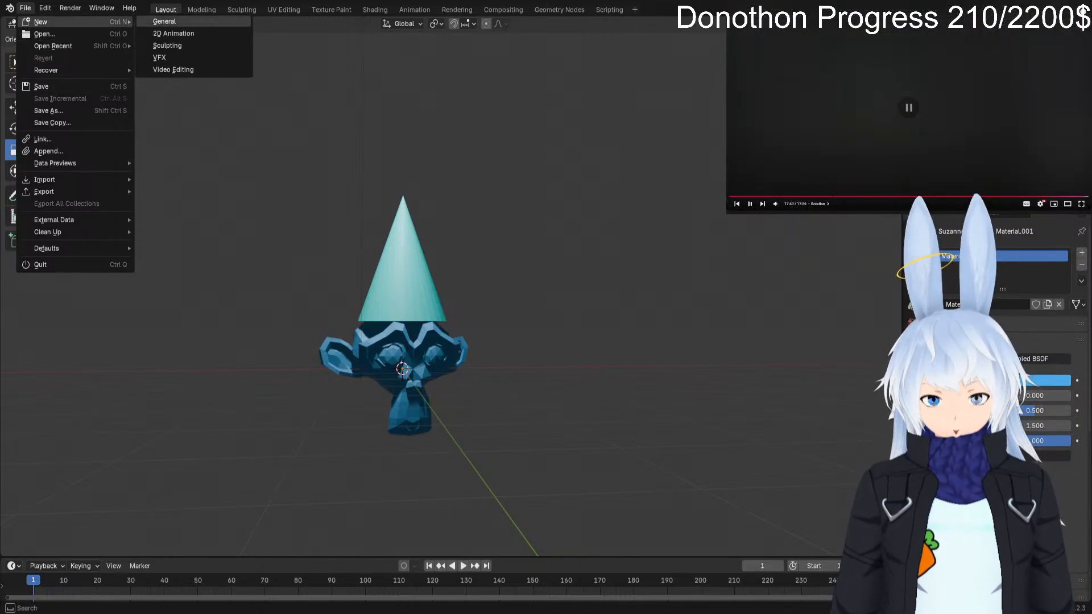
{"action": "left_click", "coordinate": [165, 21]}
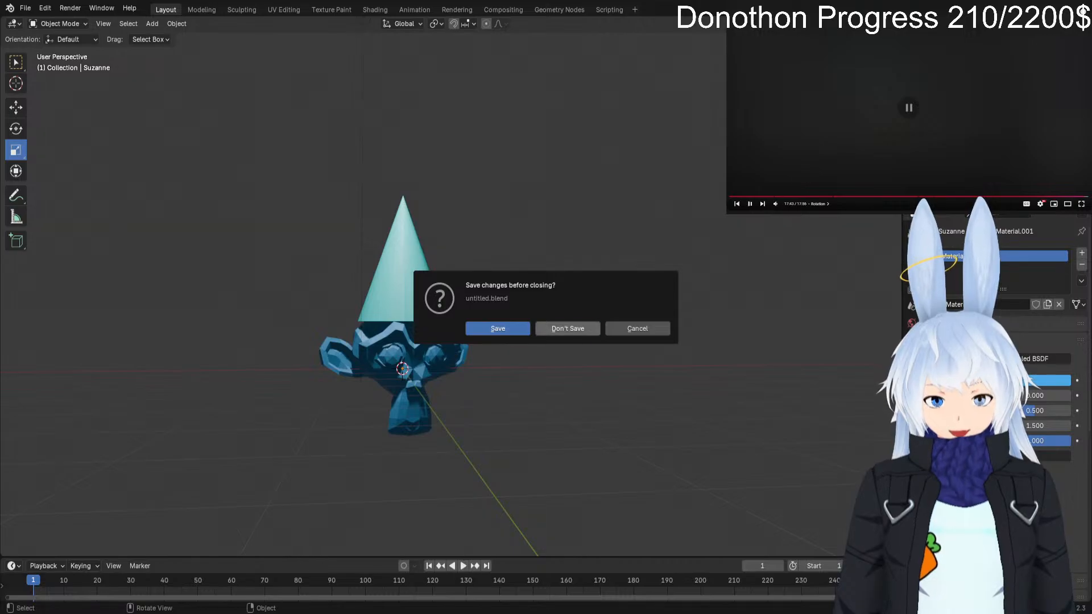
{"action": "left_click", "coordinate": [568, 328]}
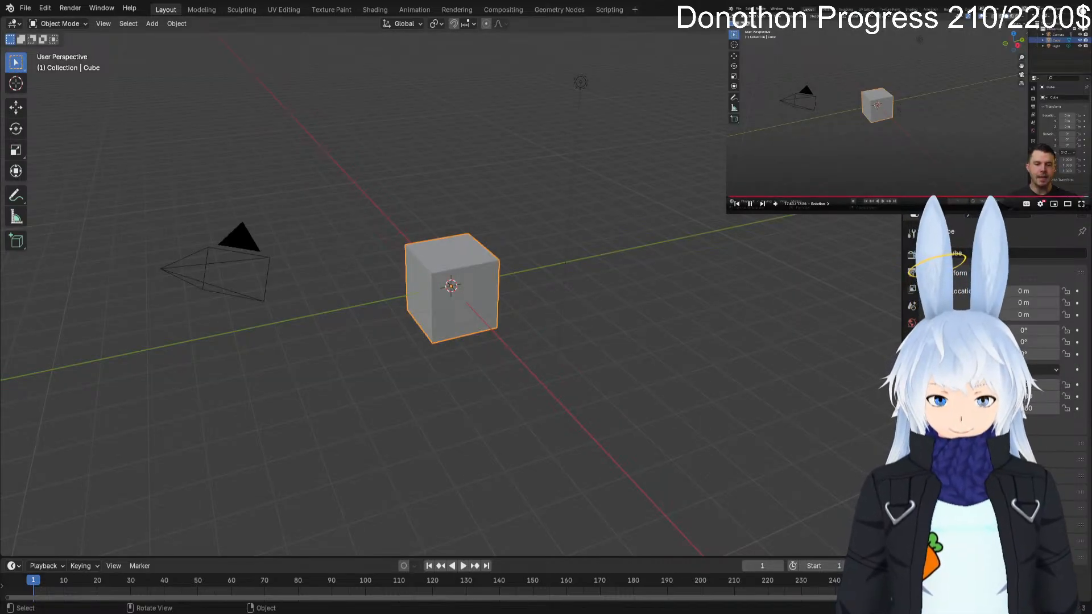
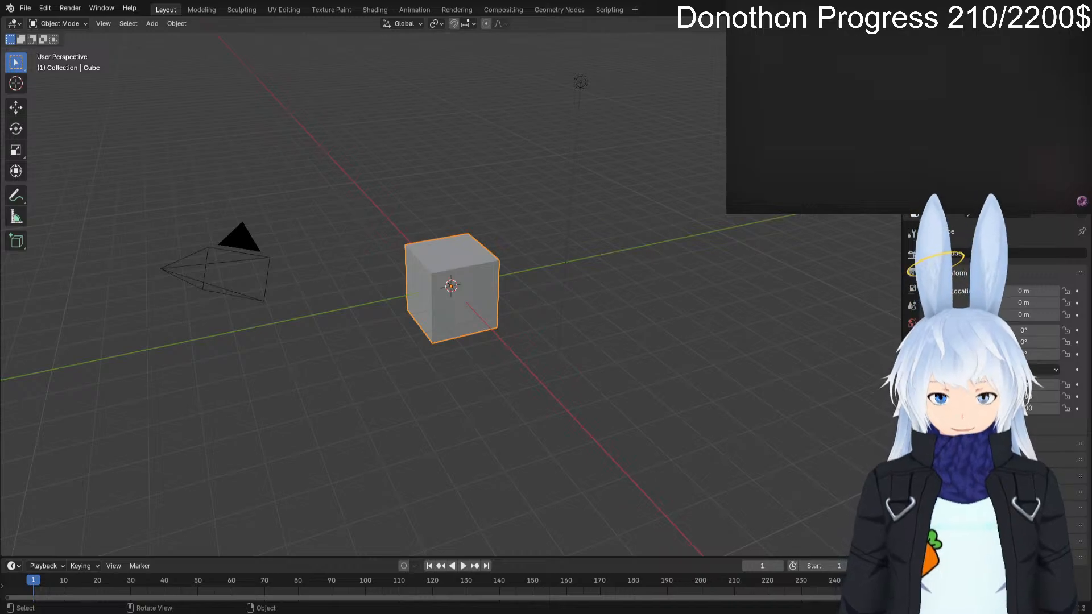
Delete the default cube and add a torus mesh in its place.
{"action": "key", "text": "Delete"}
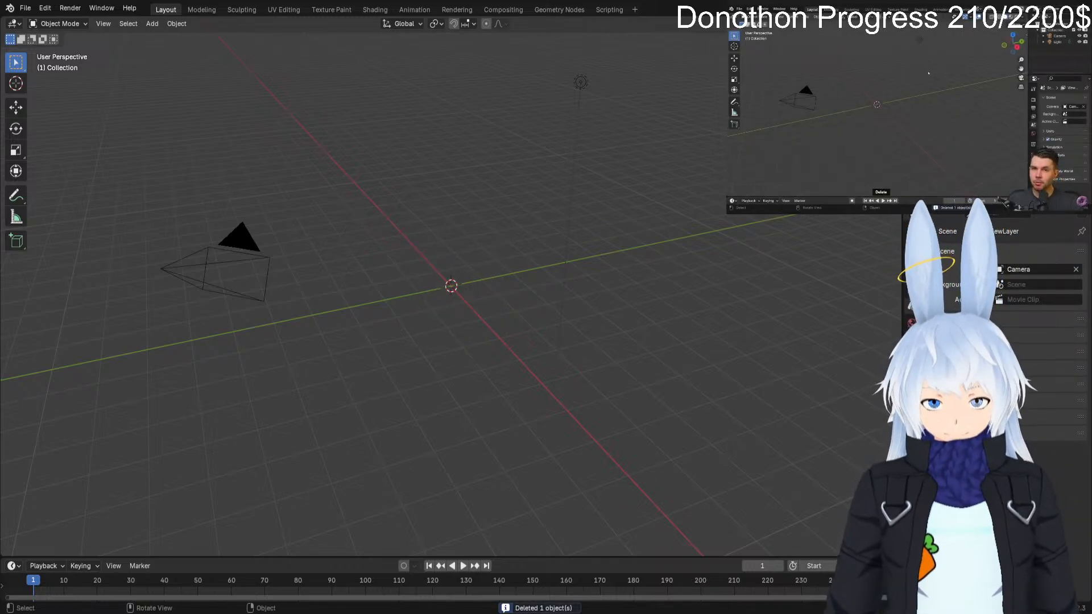
{"action": "key", "text": "shift+a"}
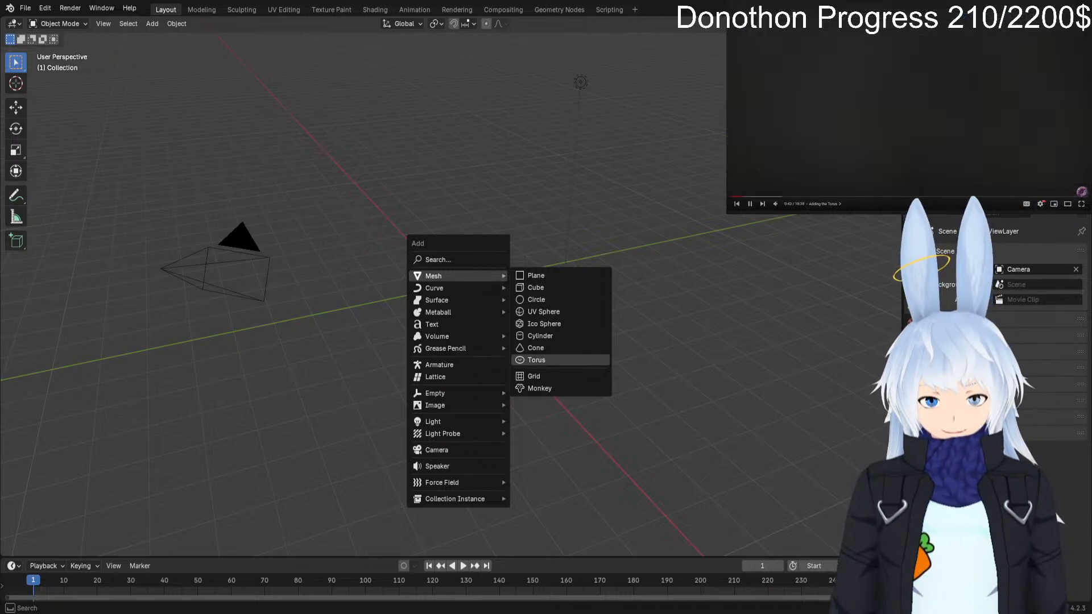
{"action": "left_click", "coordinate": [537, 360]}
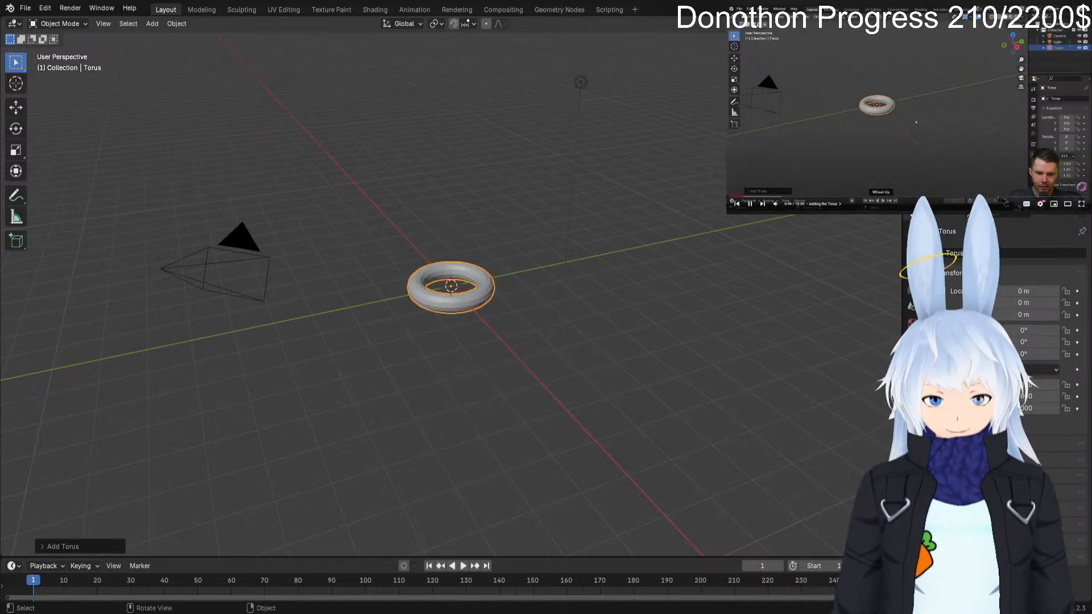
Reduce the new torus's major radius to 0.53 m to give it a donut shape.
{"action": "scroll", "coordinate": [451, 286], "scroll_direction": "up", "scroll_amount": 6}
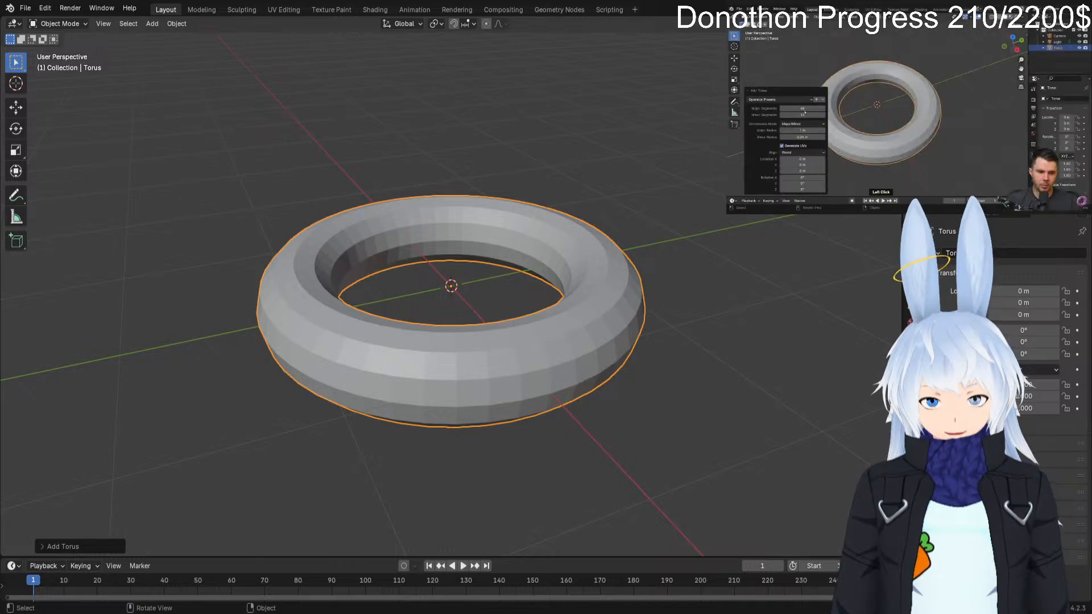
{"action": "left_click", "coordinate": [57, 547]}
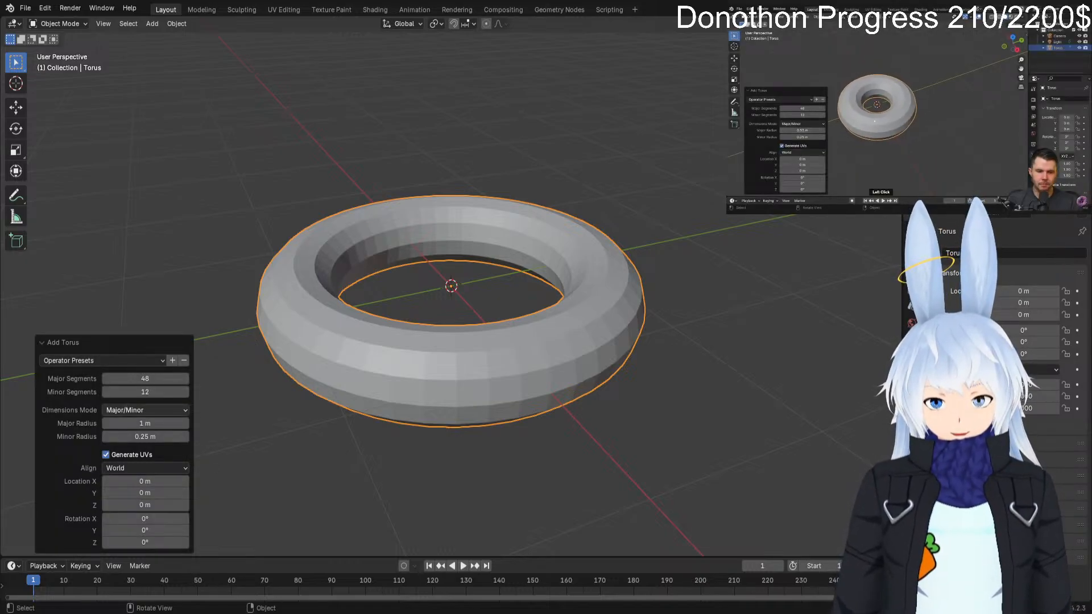
{"action": "mouse_move", "coordinate": [145, 423]}
{"action": "left_mouse_down"}
{"action": "mouse_move", "coordinate": [121, 423]}
{"action": "mouse_move", "coordinate": [133, 423]}
{"action": "left_mouse_up"}
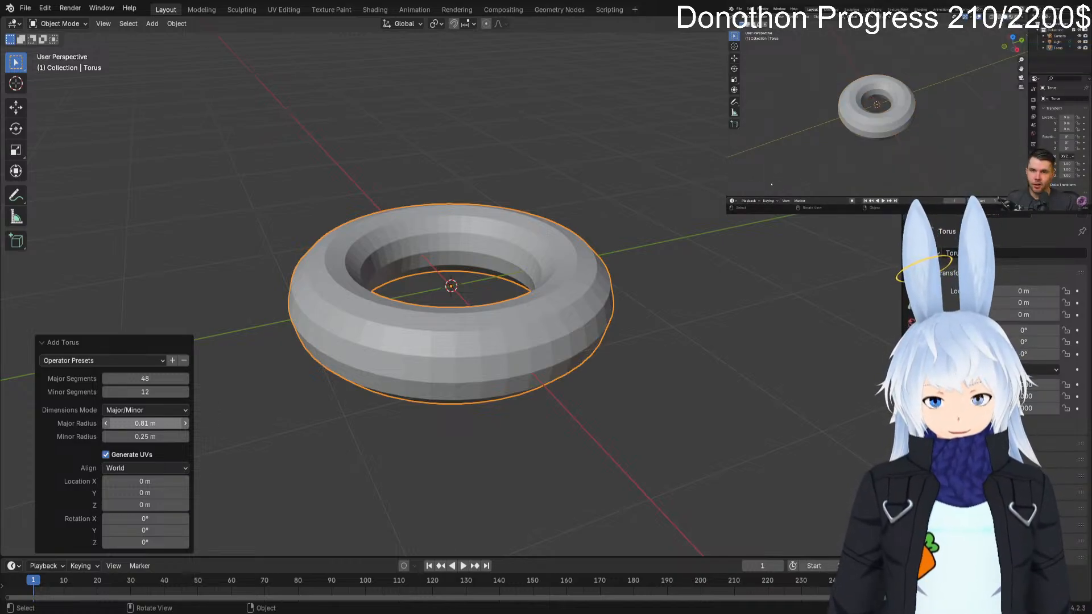
{"action": "left_click_drag", "start_coordinate": [145, 424], "coordinate": [132, 424]}
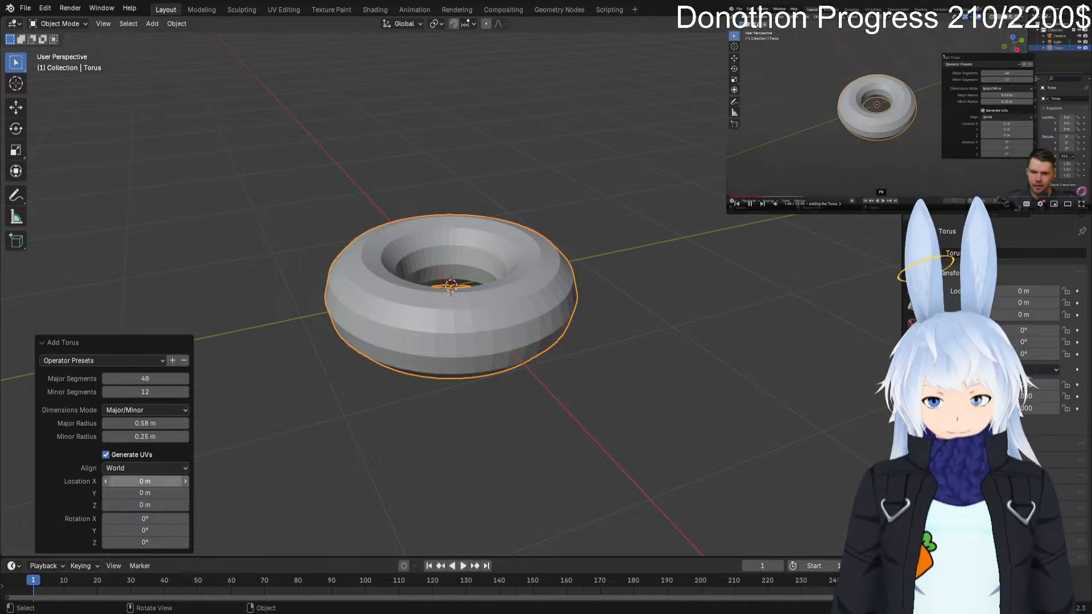
{"action": "left_click_drag", "start_coordinate": [146, 424], "coordinate": [121, 424]}
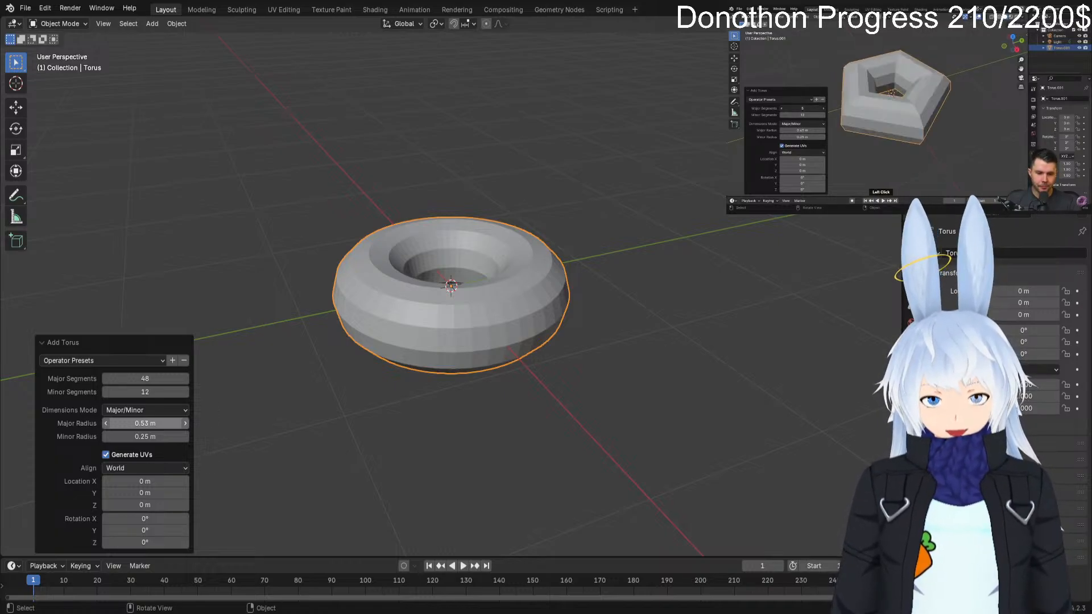
Set the new torus to 32 major segments and a major radius of 0.39 m.
{"action": "mouse_move", "coordinate": [145, 378]}
{"action": "left_mouse_down"}
{"action": "mouse_move", "coordinate": [256, 379]}
{"action": "mouse_move", "coordinate": [105, 379]}
{"action": "mouse_move", "coordinate": [157, 379]}
{"action": "left_mouse_up"}
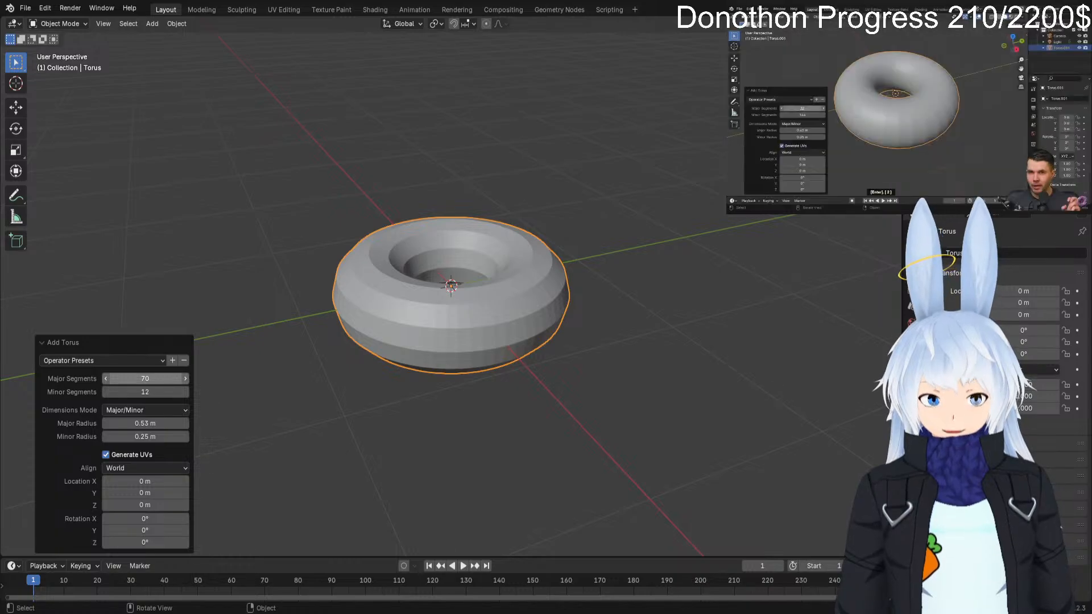
{"action": "double_click", "coordinate": [145, 378]}
{"action": "type", "text": "32"}
{"action": "key", "text": "Return"}
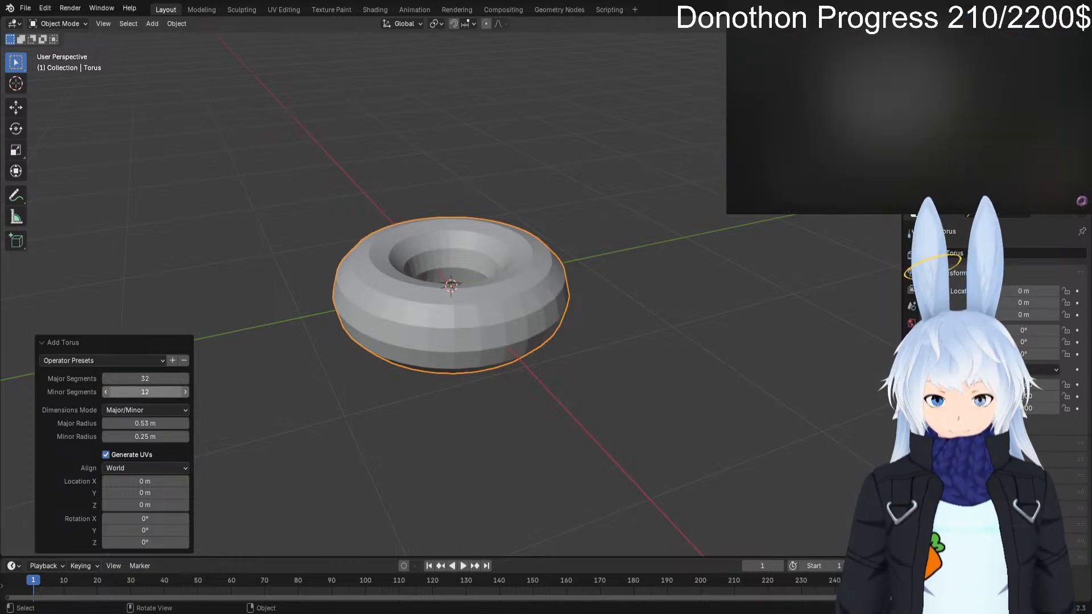
{"action": "left_click", "coordinate": [145, 391]}
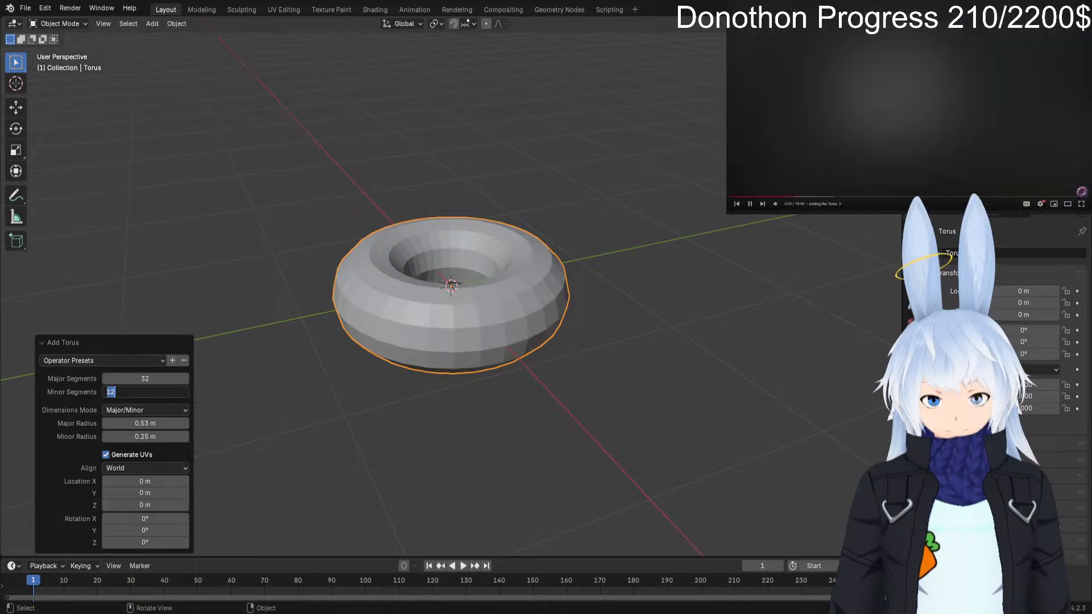
{"action": "left_click", "coordinate": [145, 423]}
{"action": "left_click_drag", "start_coordinate": [145, 423], "coordinate": [125, 424]}
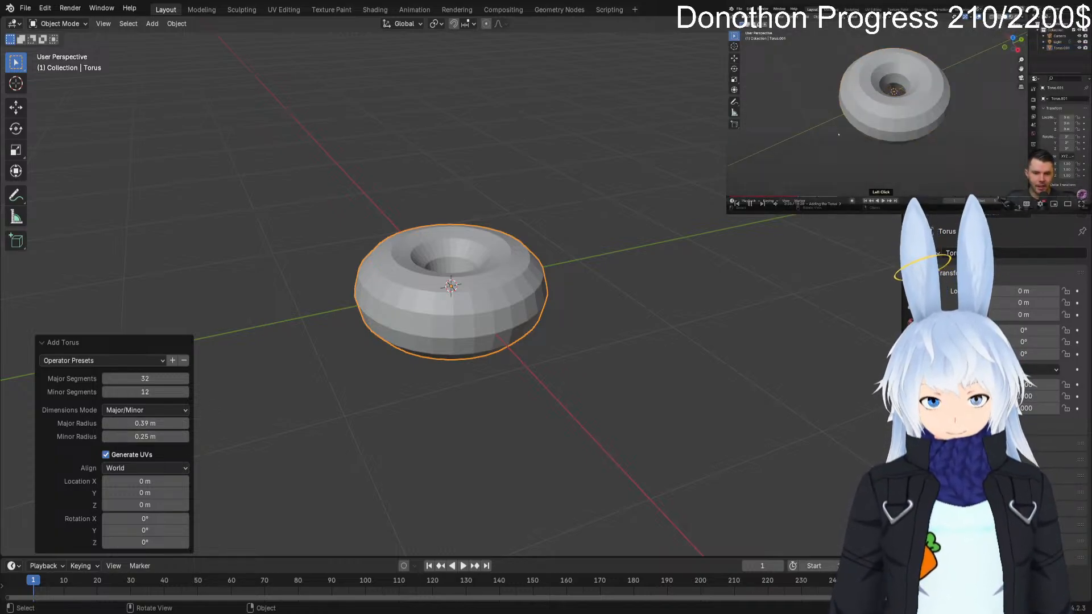
Select the torus and apply smooth shading to it.
{"action": "left_click", "coordinate": [262, 421]}
{"action": "left_click_drag", "start_coordinate": [262, 421], "coordinate": [240, 403], "text": "alt"}
{"action": "middle_click_drag", "start_coordinate": [240, 403], "coordinate": [244, 449]}
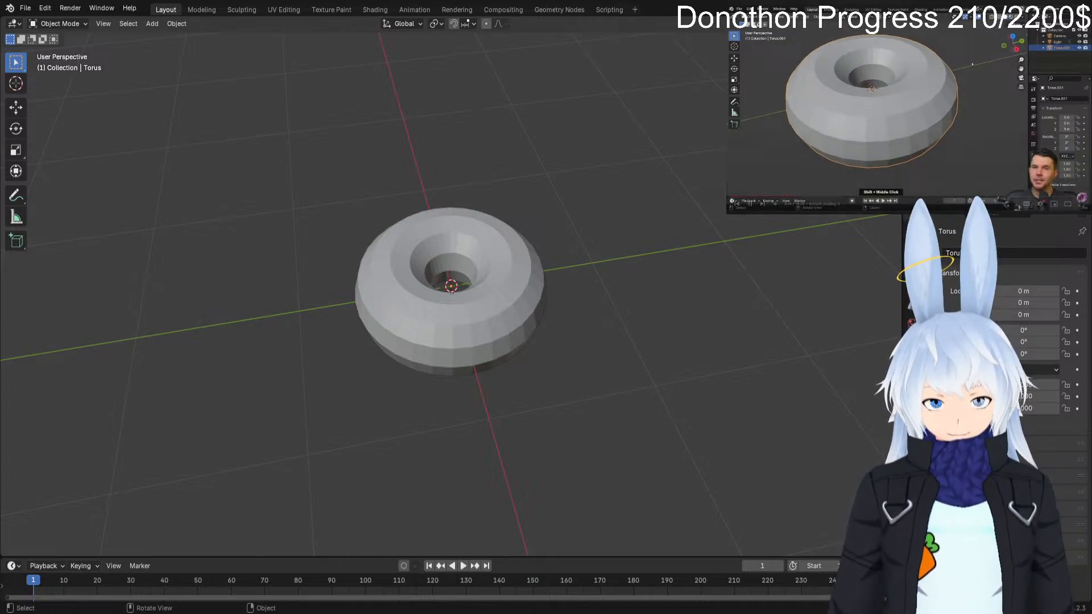
{"action": "left_click", "coordinate": [453, 327]}
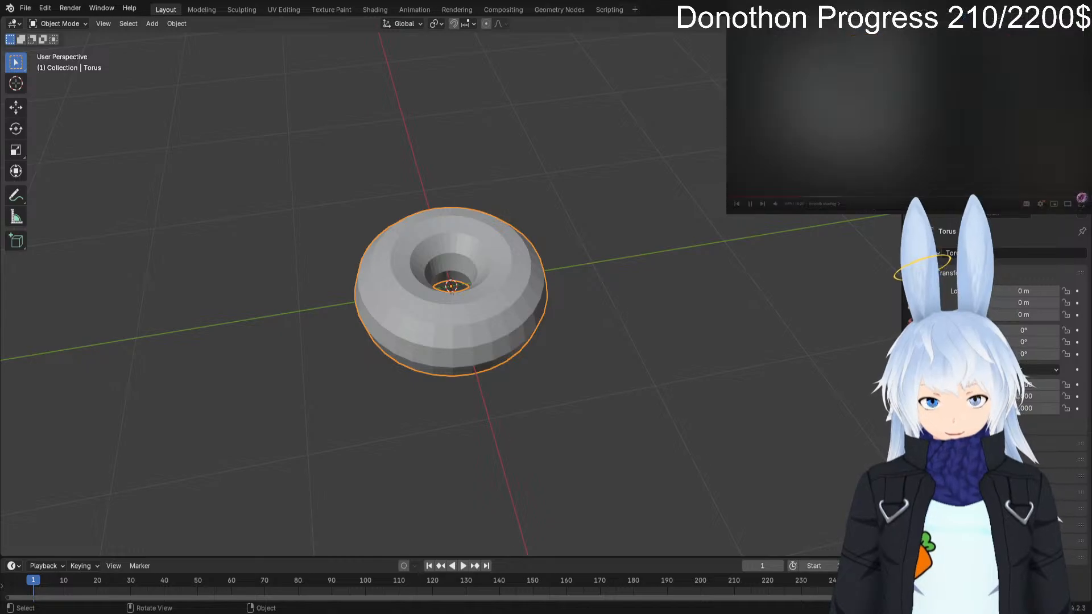
{"action": "right_click", "coordinate": [452, 299]}
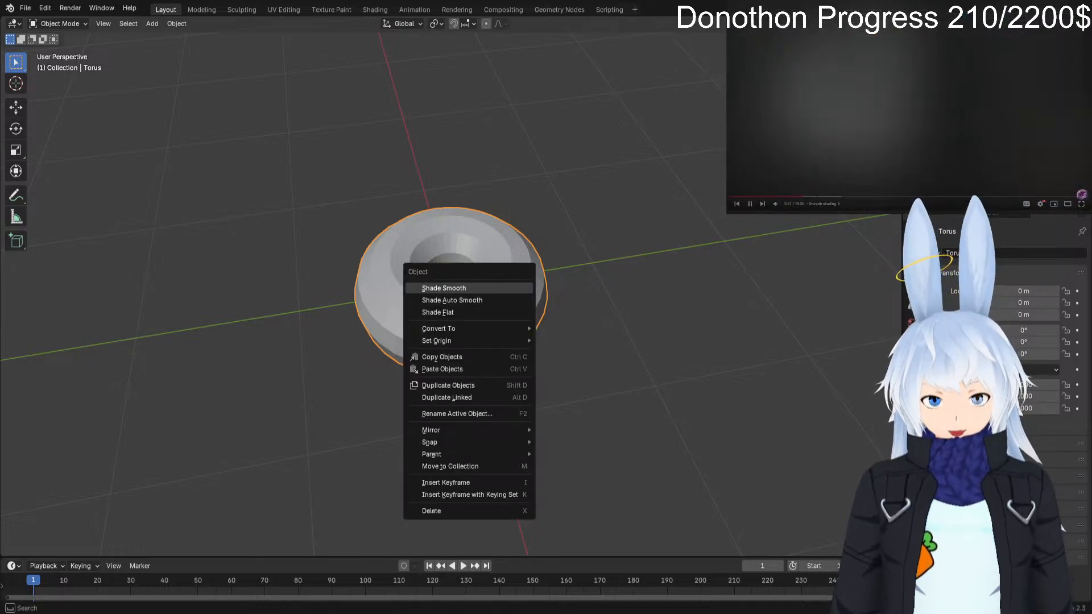
{"action": "left_click", "coordinate": [444, 287]}
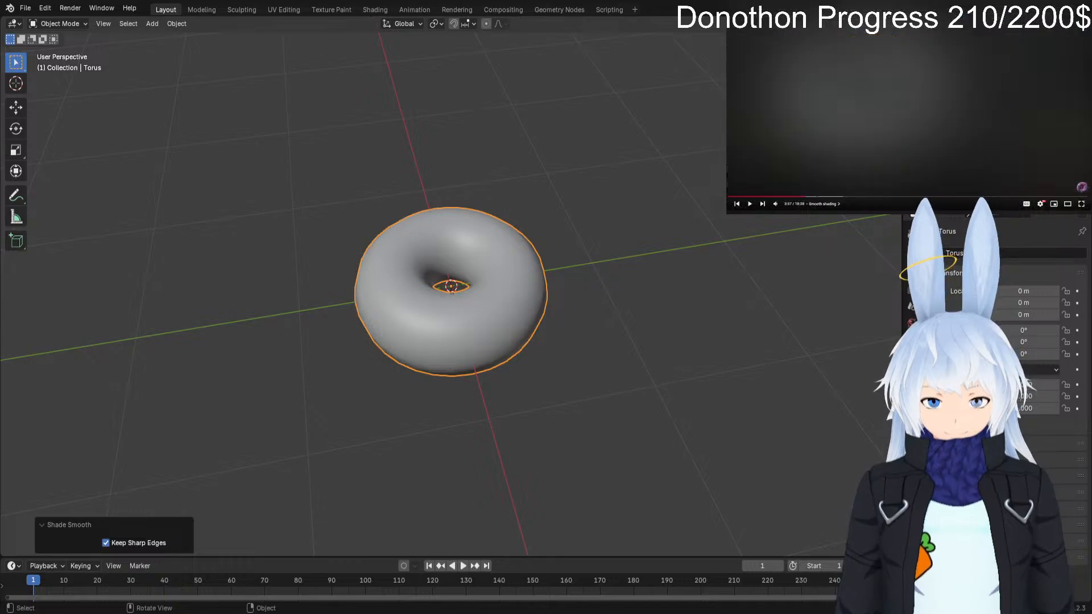
Deselect the torus, select it again and repeat the smooth shading.
{"action": "left_click", "coordinate": [610, 246]}
{"action": "right_click", "coordinate": [610, 245]}
{"action": "left_click", "coordinate": [607, 256]}
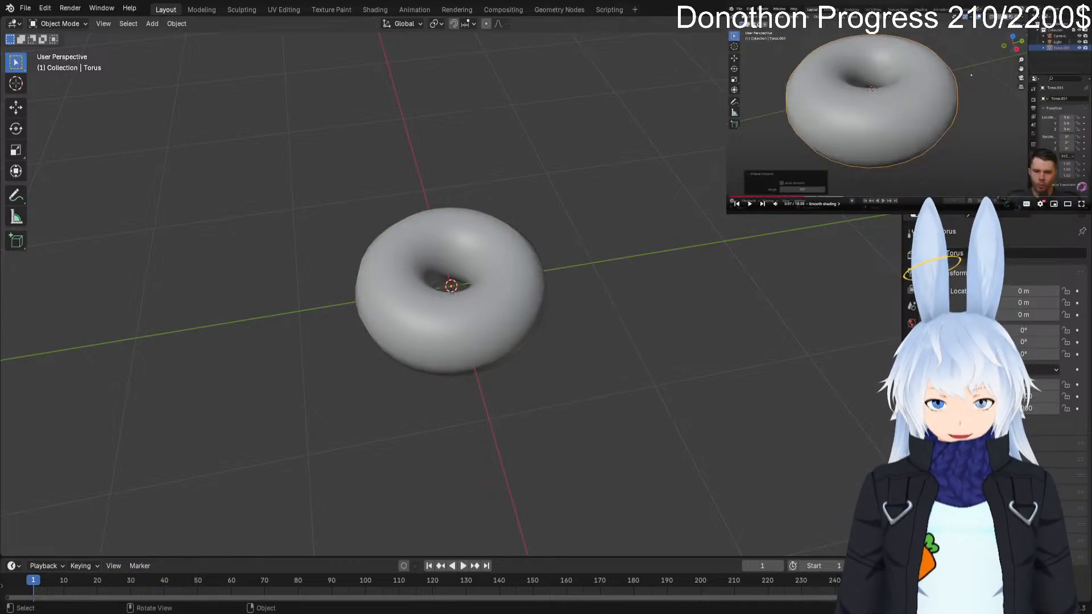
{"action": "key", "text": "space"}
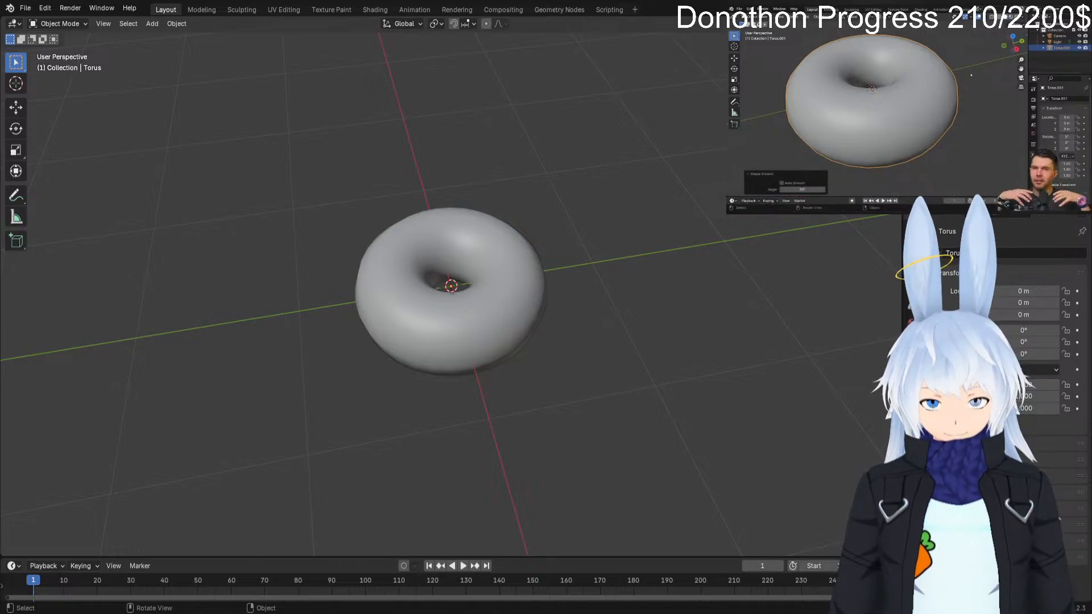
{"action": "left_click", "coordinate": [458, 295]}
{"action": "right_click", "coordinate": [458, 296]}
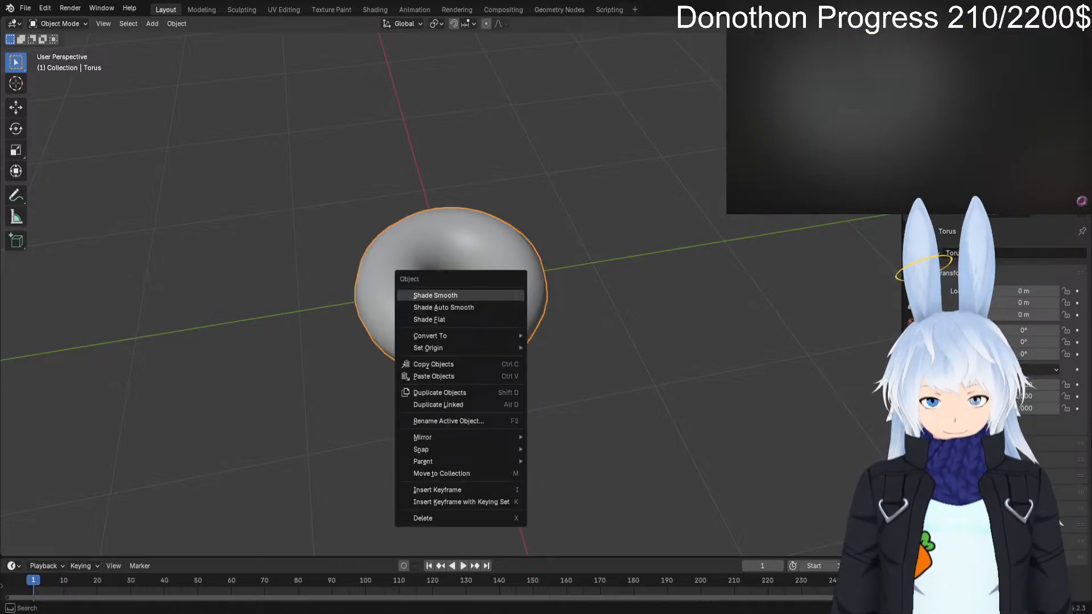
{"action": "left_click", "coordinate": [435, 296]}
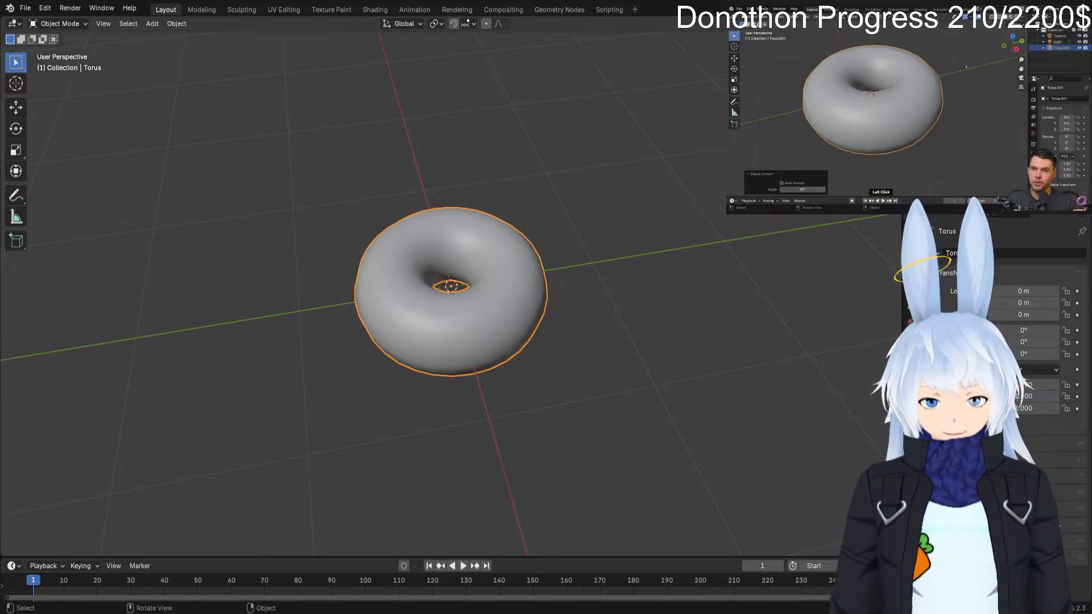
{"action": "right_click", "coordinate": [488, 317]}
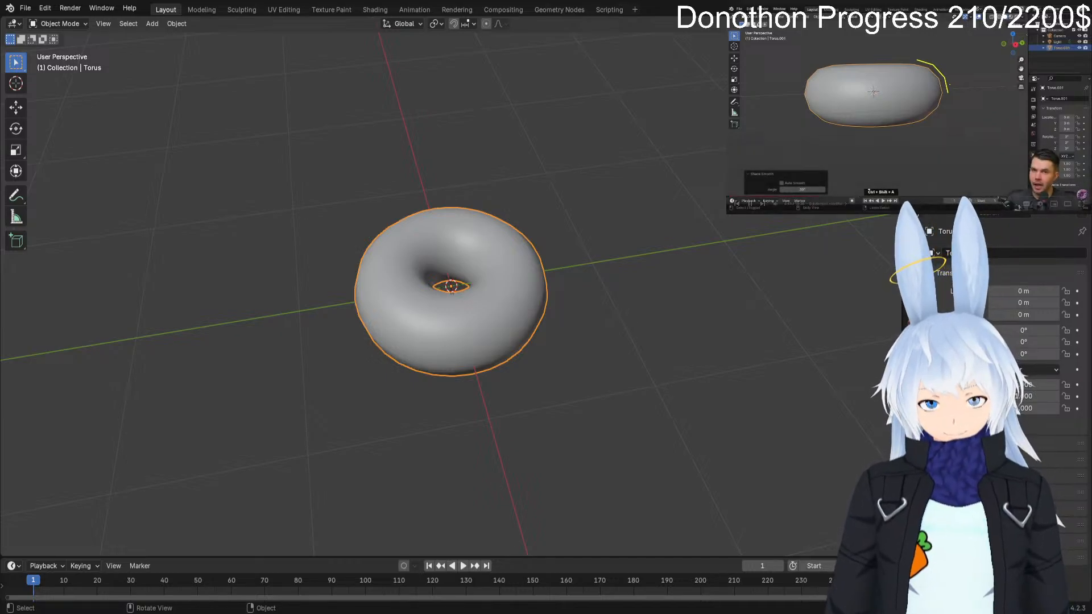
Add a Subdivision Surface modifier to the torus.
{"action": "middle_click_drag", "start_coordinate": [455, 319], "coordinate": [444, 273]}
{"action": "scroll", "coordinate": [451, 286], "scroll_direction": "up", "scroll_amount": 5}
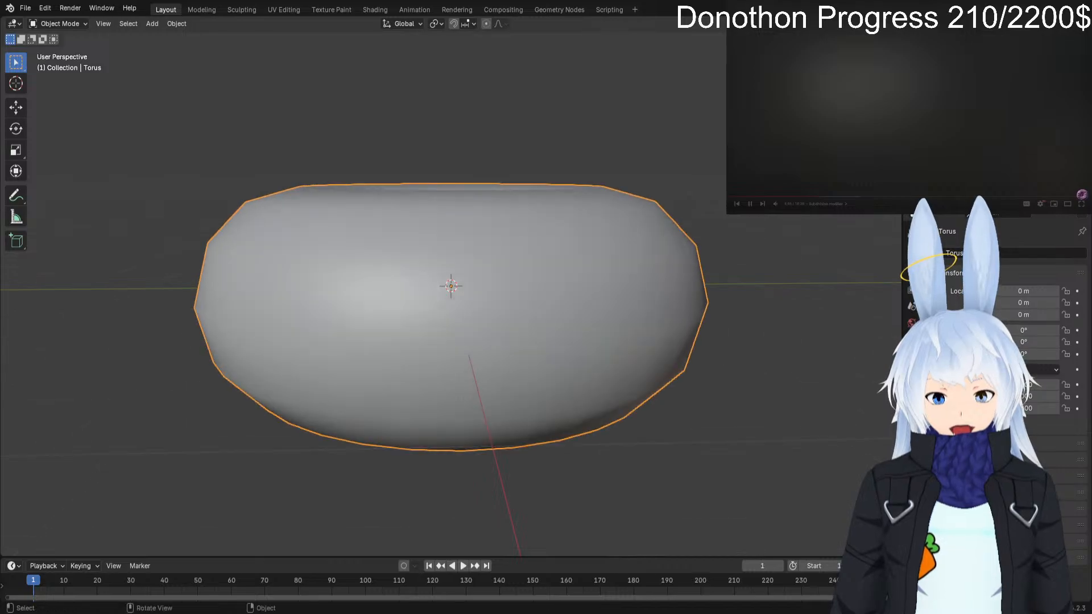
{"action": "scroll", "coordinate": [450, 286], "scroll_direction": "down", "scroll_amount": 1}
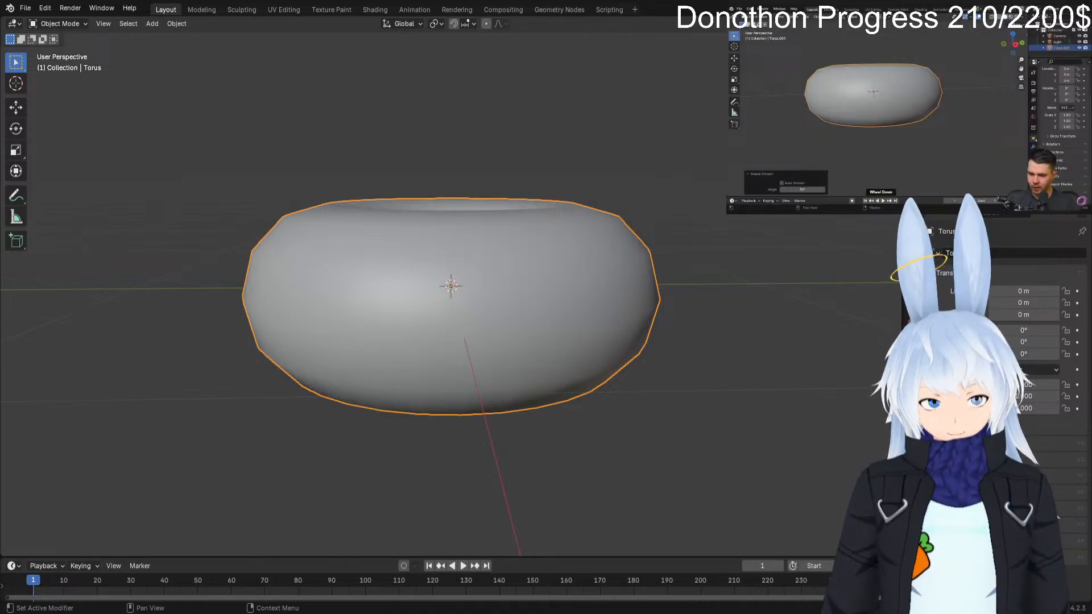
{"action": "left_click", "coordinate": [911, 380]}
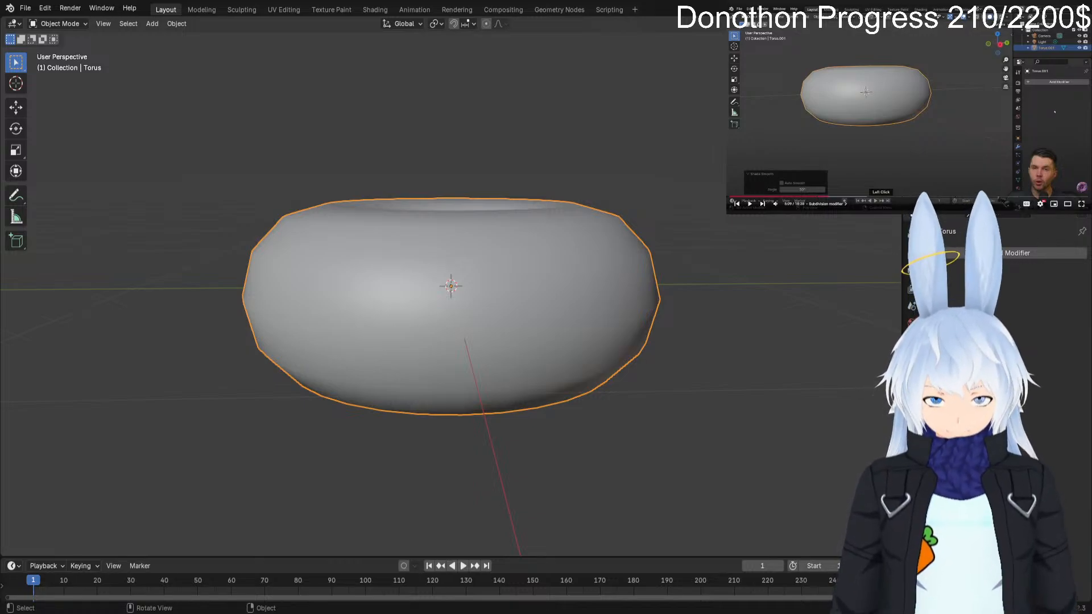
{"action": "key", "text": "space"}
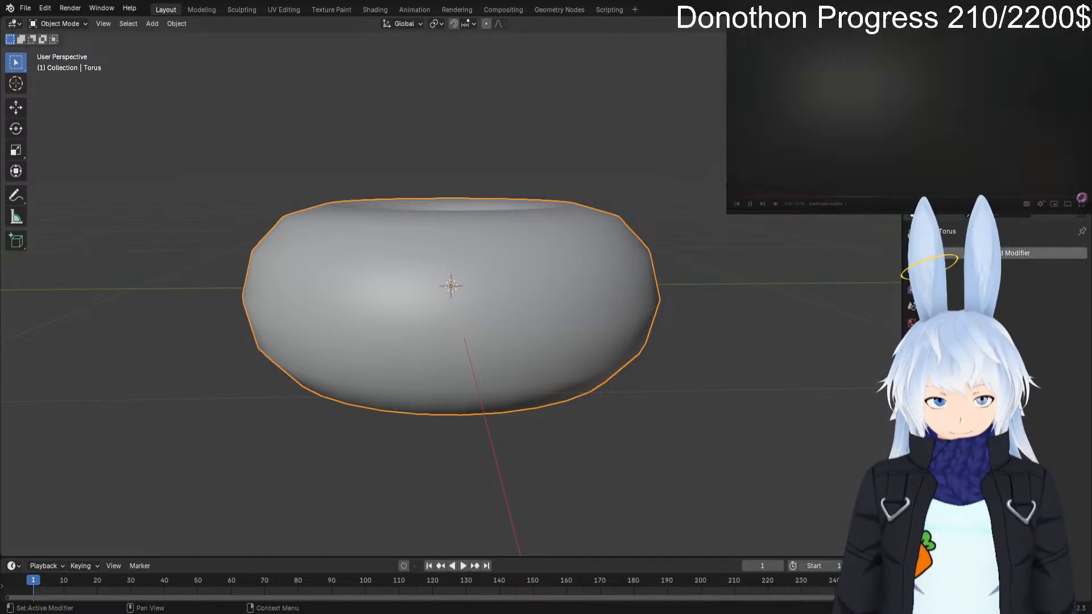
{"action": "left_click", "coordinate": [960, 253]}
{"action": "mouse_move", "coordinate": [933, 283]}
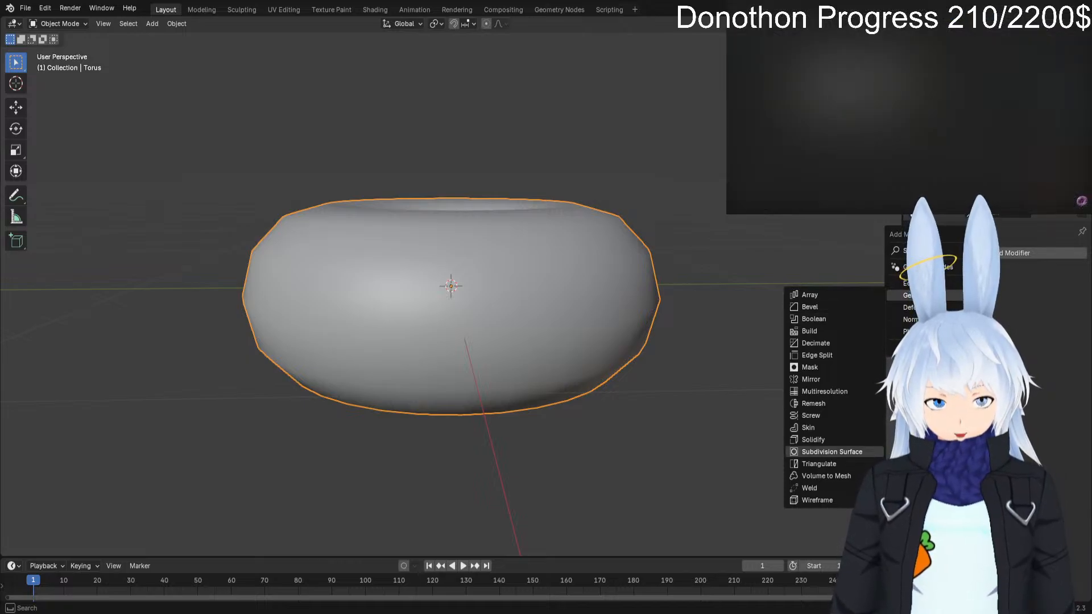
{"action": "left_click", "coordinate": [831, 451]}
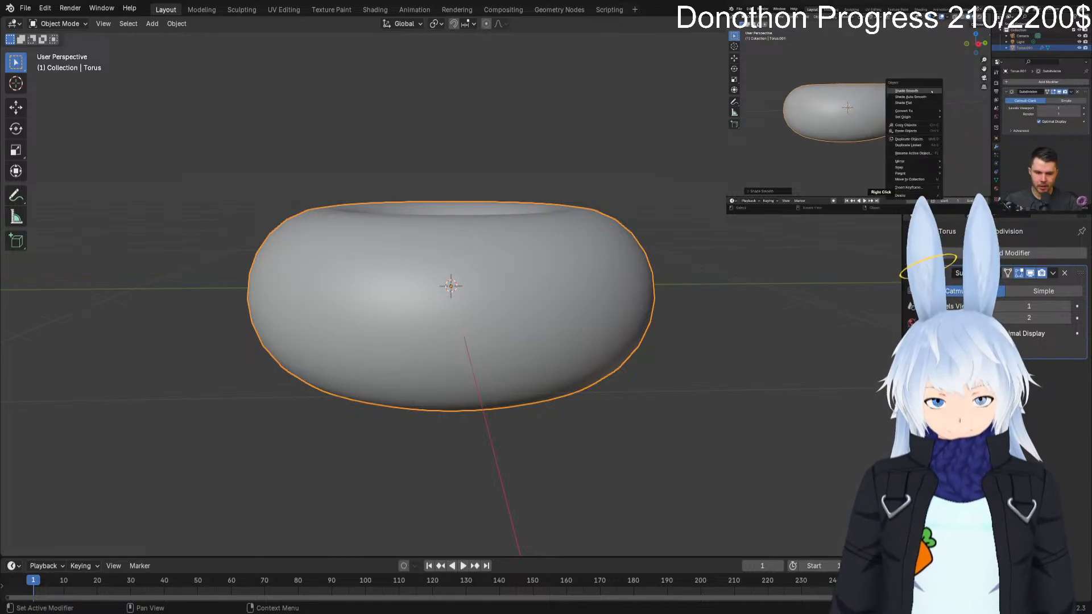
Set the Subdivision modifier's render level to 1, and try viewport level 3 before returning it to 1.
{"action": "left_click", "coordinate": [991, 318]}
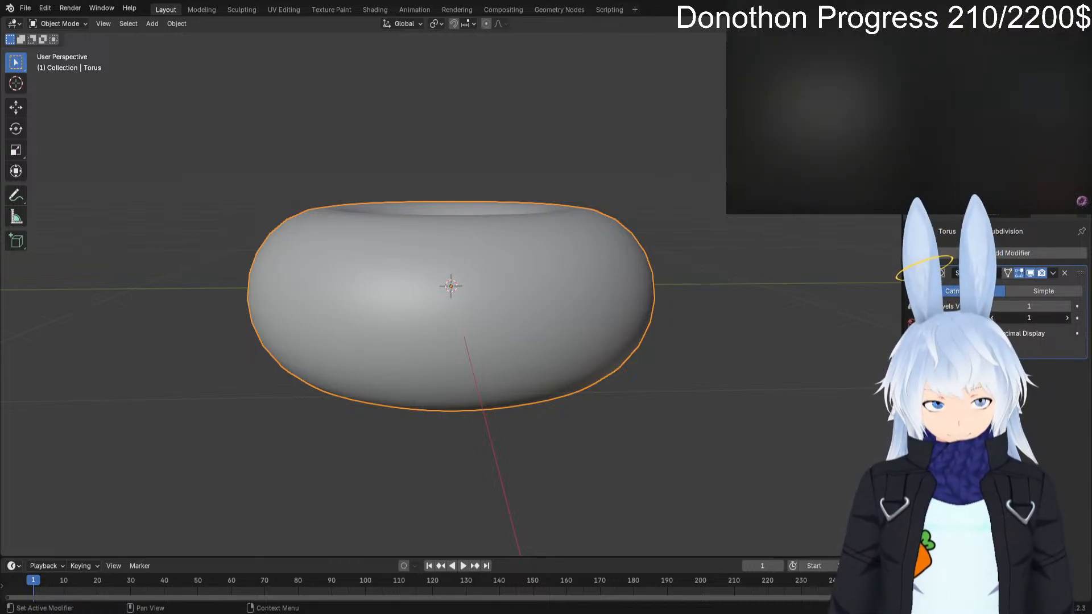
{"action": "mouse_move", "coordinate": [1024, 318]}
{"action": "left_mouse_down"}
{"action": "mouse_move", "coordinate": [1062, 318]}
{"action": "mouse_move", "coordinate": [1023, 318]}
{"action": "left_mouse_up"}
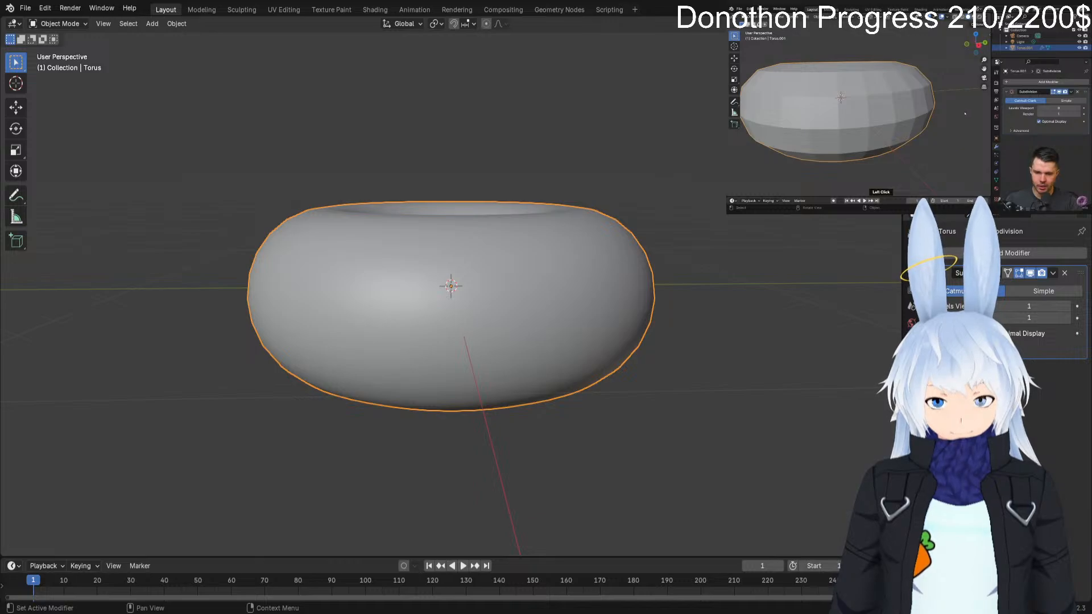
{"action": "mouse_move", "coordinate": [1035, 306]}
{"action": "left_mouse_down"}
{"action": "mouse_move", "coordinate": [1023, 306]}
{"action": "mouse_move", "coordinate": [1046, 306]}
{"action": "left_mouse_up"}
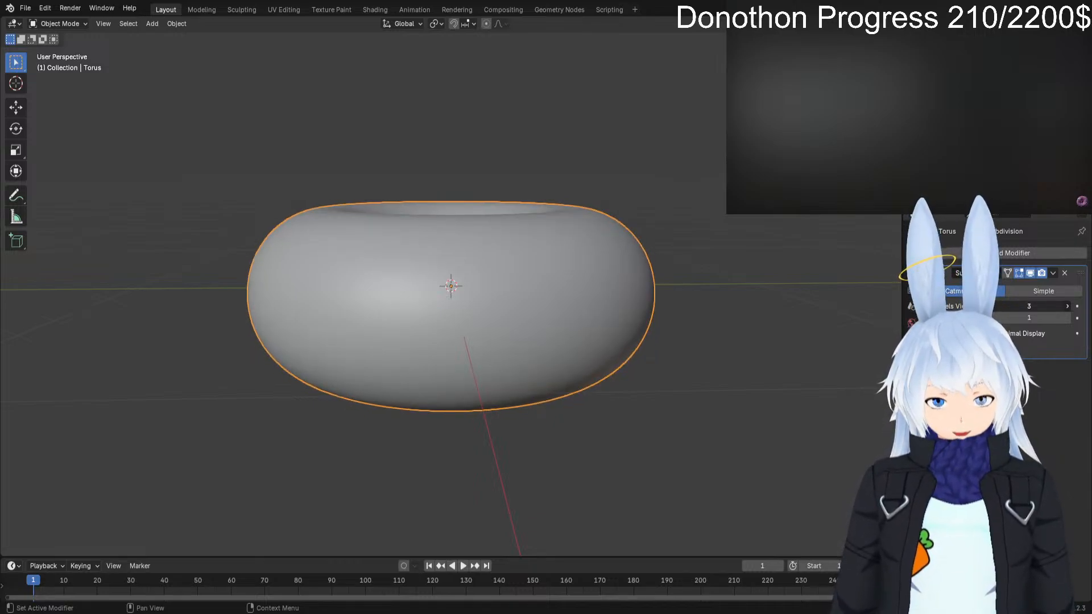
{"action": "mouse_move", "coordinate": [1046, 306]}
{"action": "left_mouse_down"}
{"action": "mouse_move", "coordinate": [1023, 306]}
{"action": "mouse_move", "coordinate": [1035, 306]}
{"action": "left_mouse_up"}
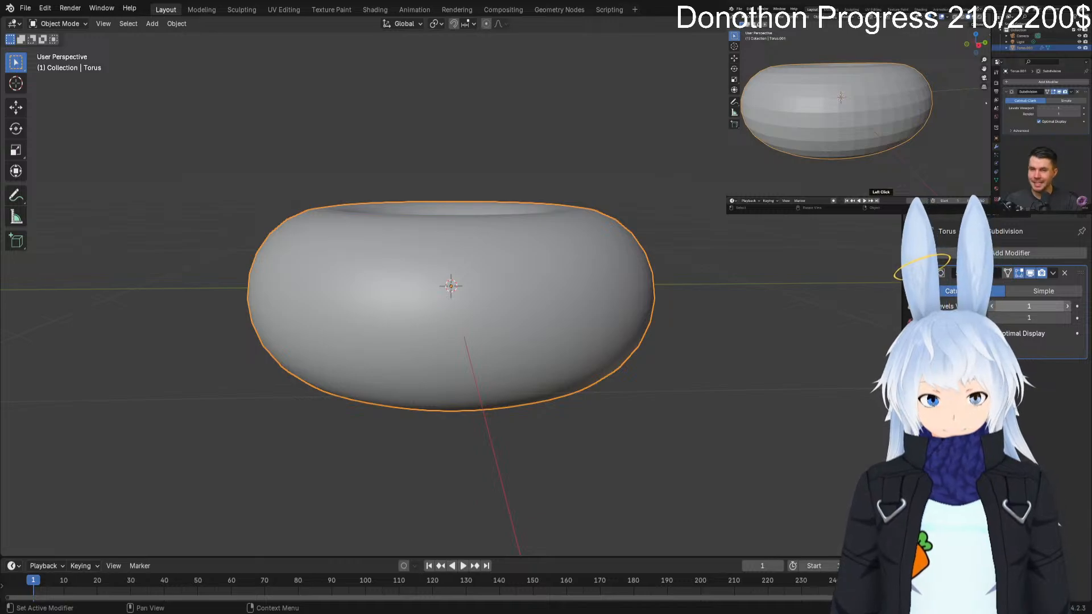
{"action": "key", "text": "space"}
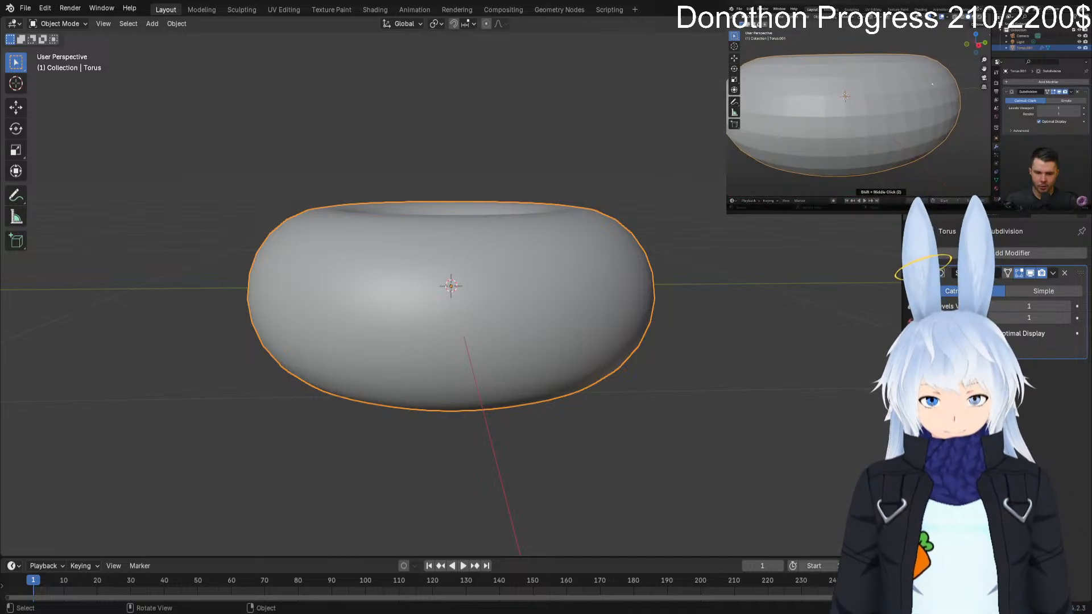
Shade the torus flat and compare its facets at subdivision viewport levels 0 and 1.
{"action": "right_click", "coordinate": [462, 286]}
{"action": "left_click", "coordinate": [487, 311]}
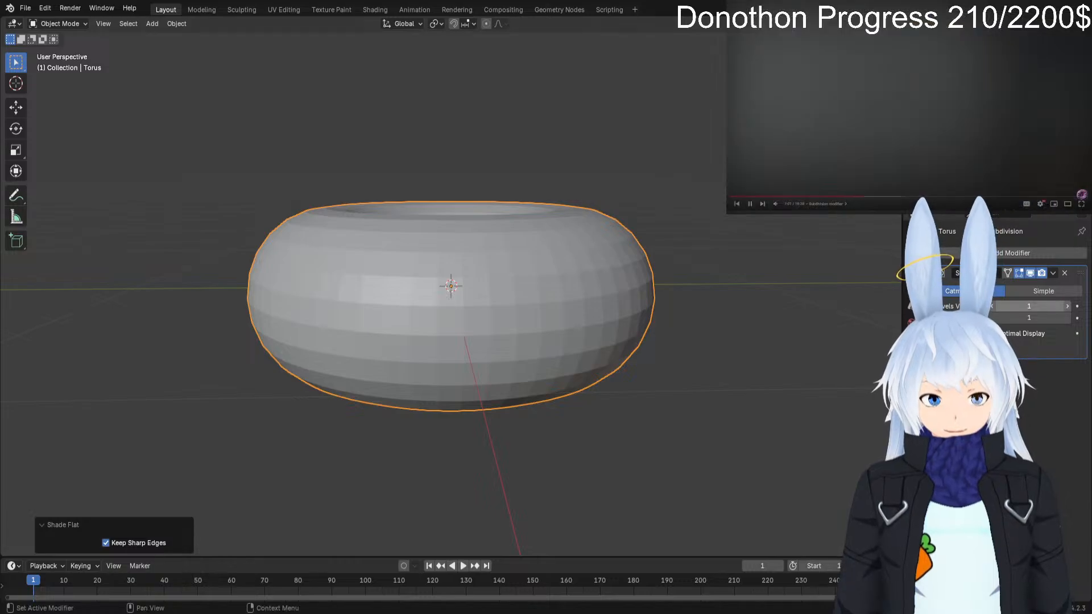
{"action": "mouse_move", "coordinate": [1029, 307]}
{"action": "left_mouse_down"}
{"action": "mouse_move", "coordinate": [1015, 307]}
{"action": "mouse_move", "coordinate": [1043, 306]}
{"action": "mouse_move", "coordinate": [1015, 306]}
{"action": "left_mouse_up"}
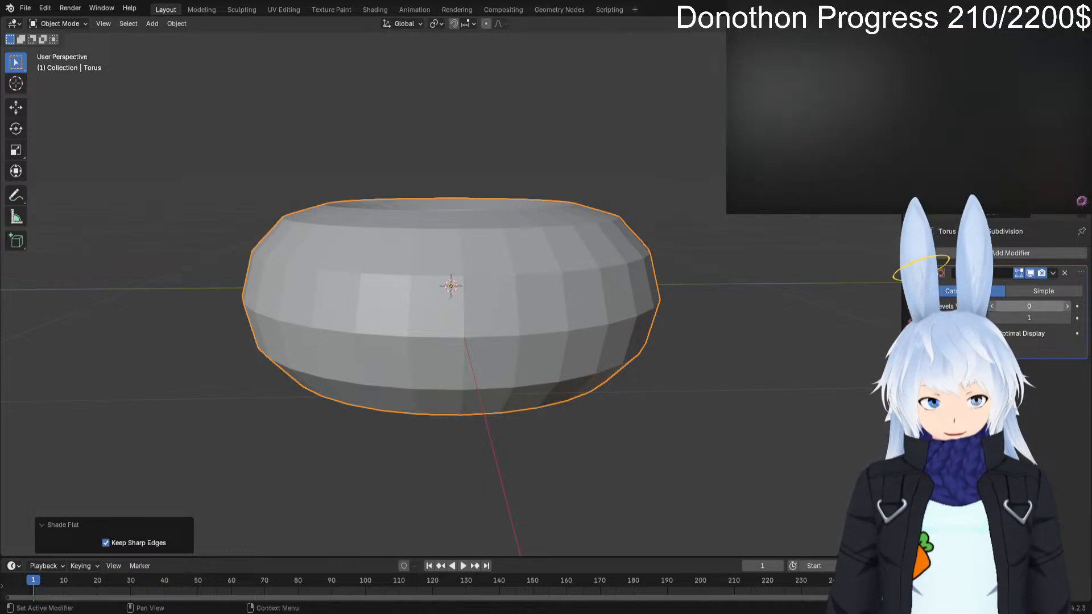
{"action": "left_click", "coordinate": [1067, 306]}
{"action": "left_click", "coordinate": [1067, 307]}
{"action": "left_click", "coordinate": [1068, 306]}
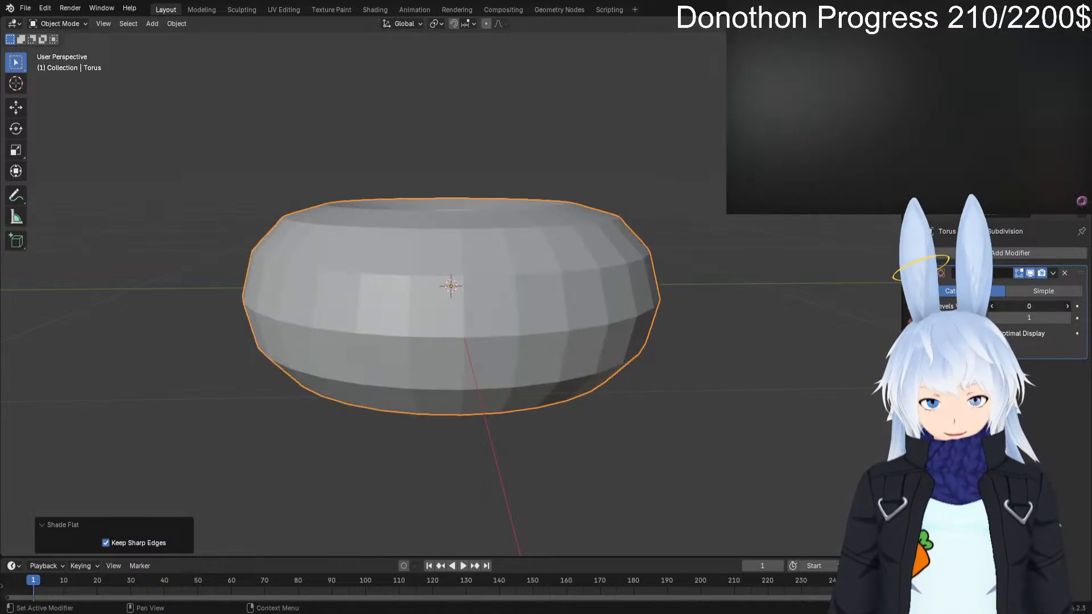
{"action": "left_click_drag", "start_coordinate": [1029, 307], "coordinate": [978, 307]}
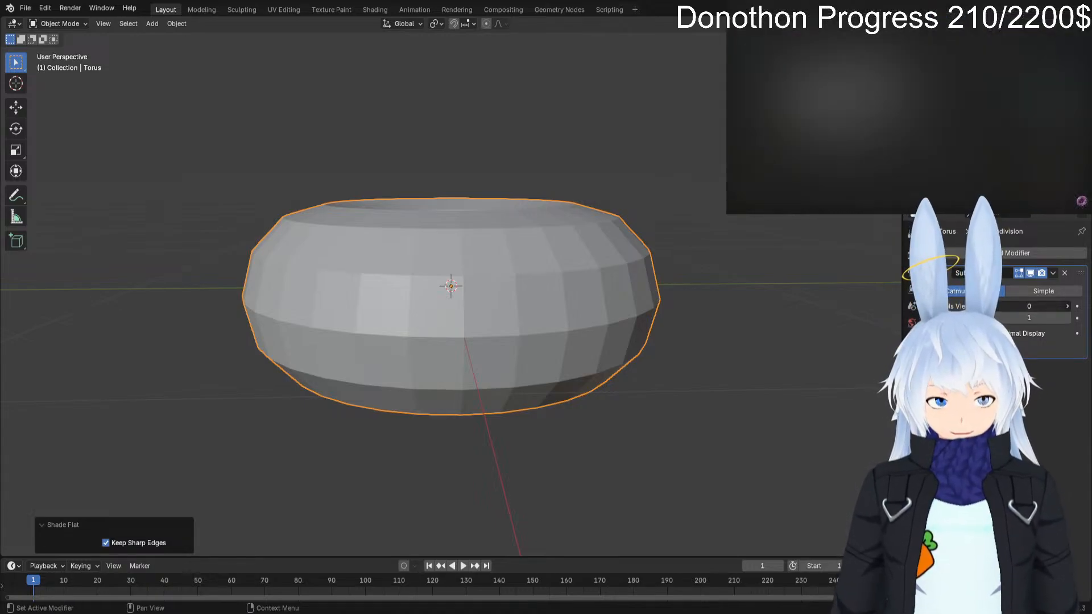
{"action": "left_click", "coordinate": [1067, 306]}
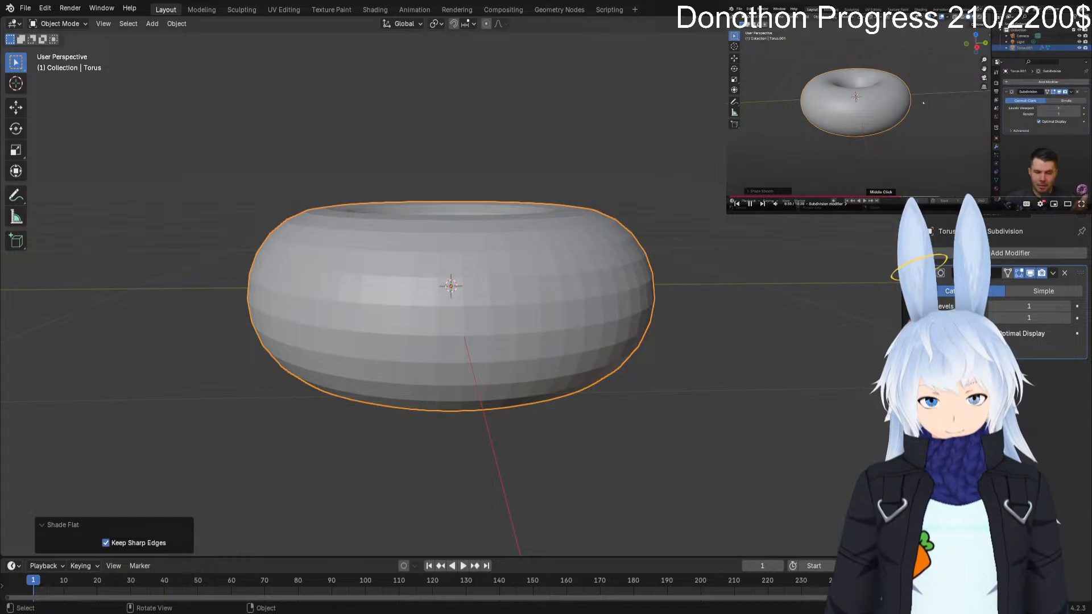
Switch the flat-shaded torus back to smooth shading.
{"action": "right_click", "coordinate": [548, 265]}
{"action": "left_click", "coordinate": [549, 241]}
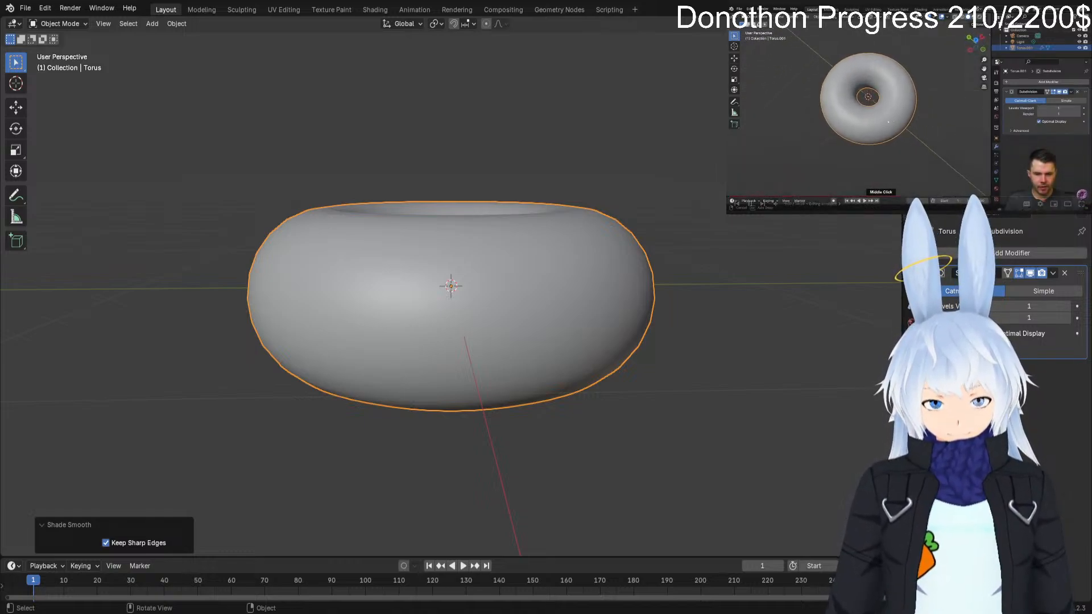
{"action": "middle_click_drag", "start_coordinate": [455, 256], "coordinate": [449, 341]}
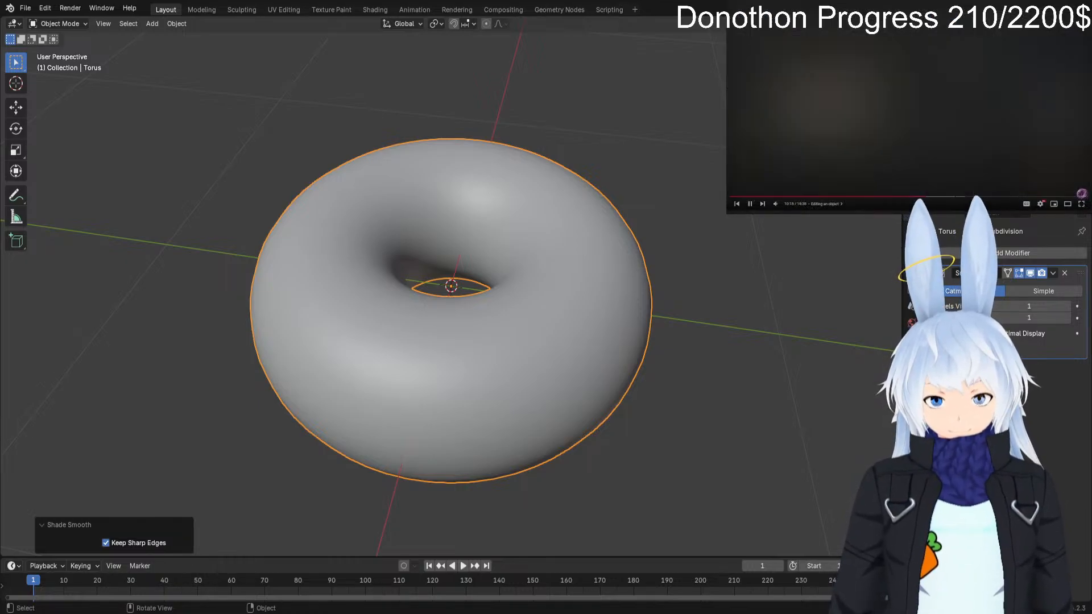
Enter Edit Mode on the torus and select a single vertex on the upper surface beyond the hole.
{"action": "left_click", "coordinate": [59, 23]}
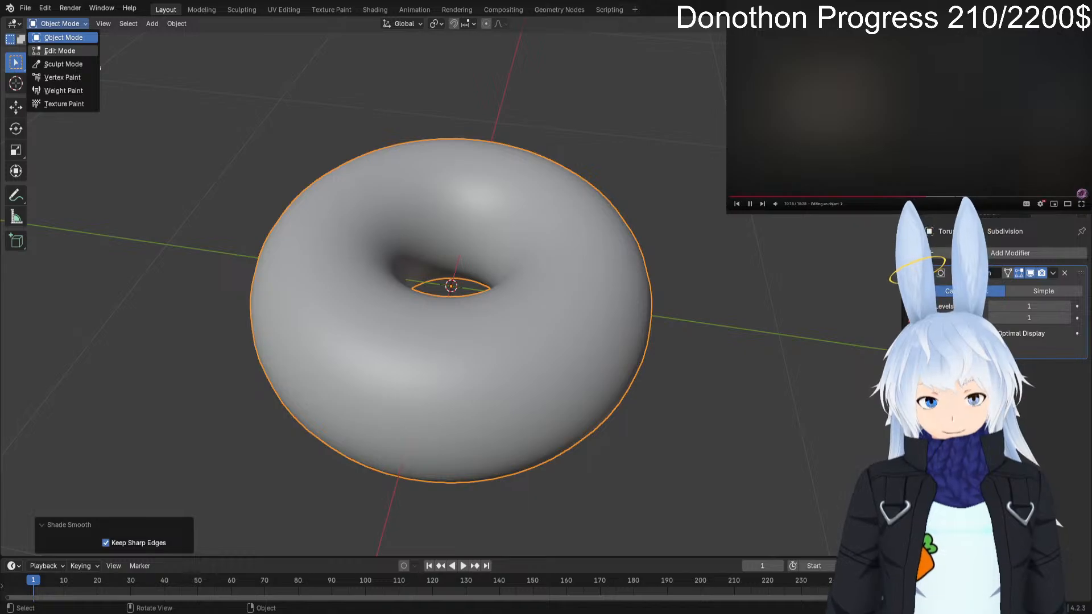
{"action": "left_click", "coordinate": [60, 51]}
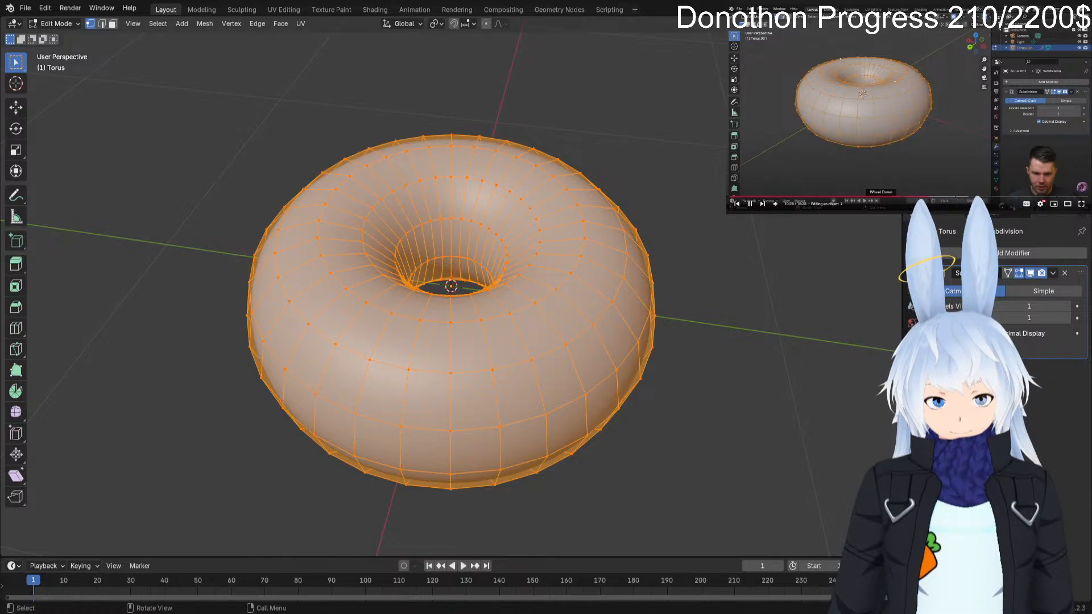
{"action": "mouse_move", "coordinate": [455, 353]}
{"action": "middle_mouse_down"}
{"action": "mouse_move", "coordinate": [463, 266]}
{"action": "mouse_move", "coordinate": [464, 359]}
{"action": "middle_mouse_up"}
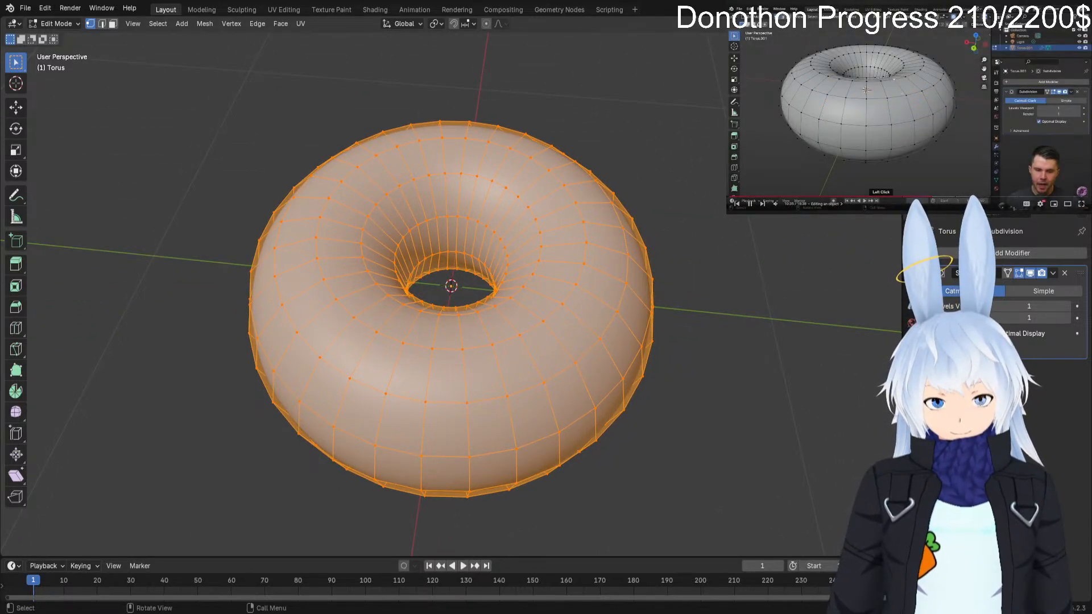
{"action": "left_click", "coordinate": [528, 207]}
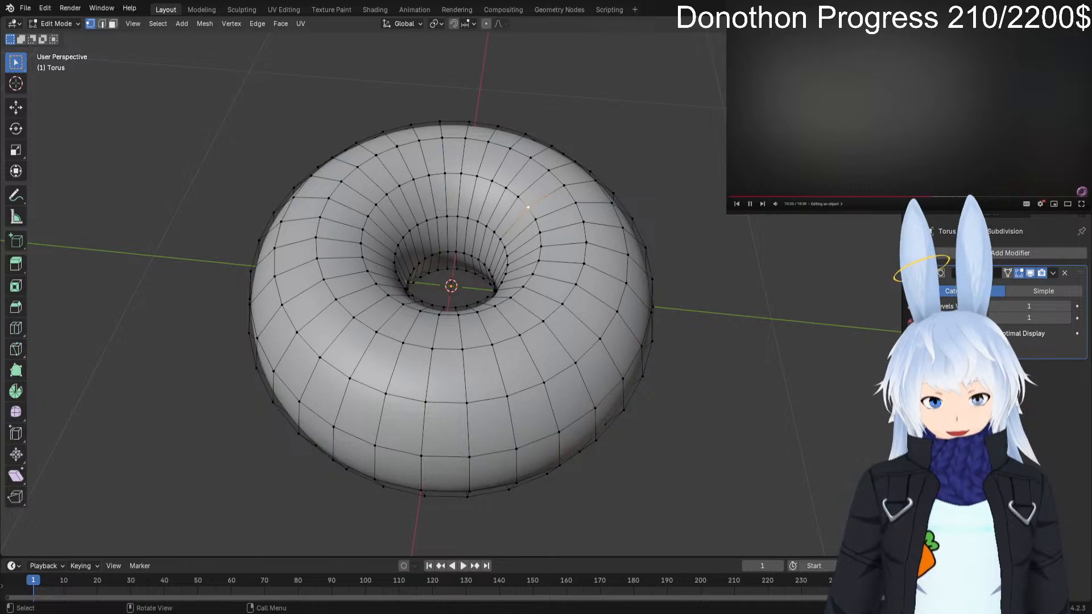
Select individual vertices one after another on the torus's upper surface beyond the hole.
{"action": "scroll", "coordinate": [451, 286], "scroll_direction": "up", "scroll_amount": 4}
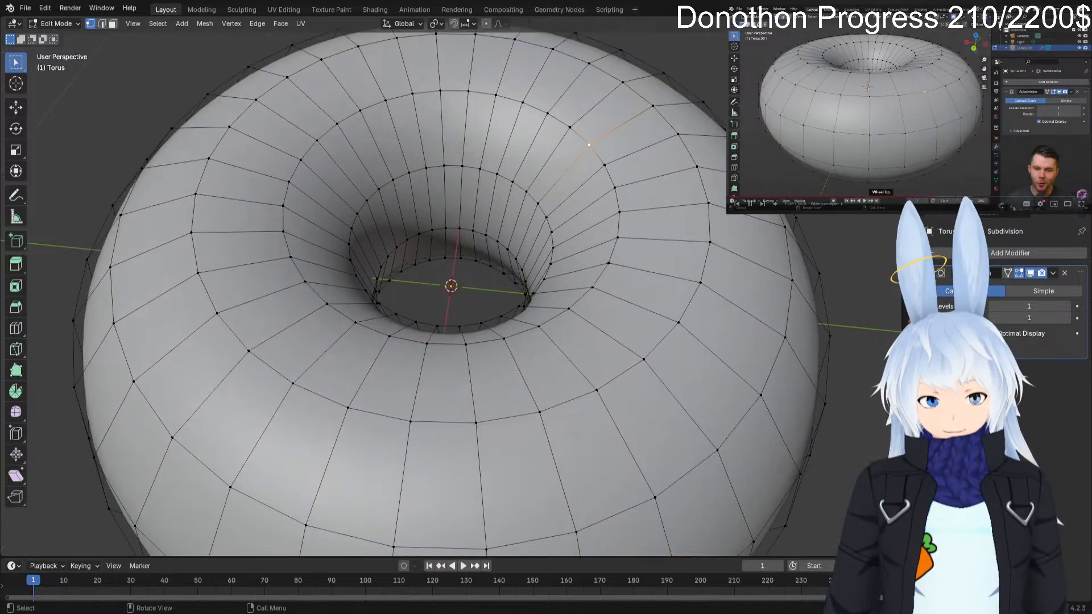
{"action": "scroll", "coordinate": [451, 286], "scroll_direction": "down", "scroll_amount": 3}
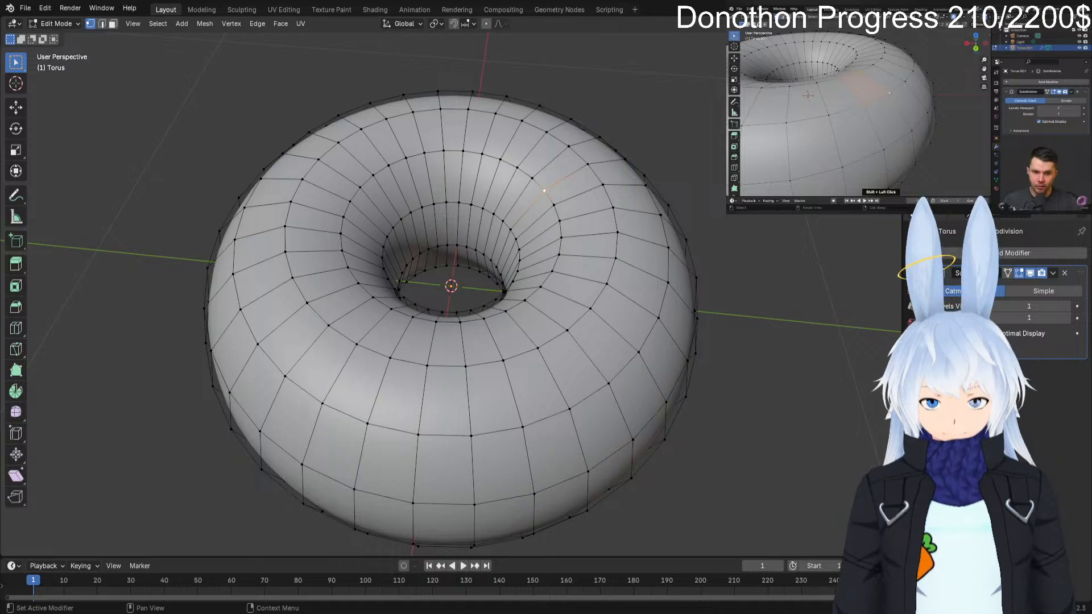
{"action": "scroll", "coordinate": [451, 286], "scroll_direction": "up", "scroll_amount": 3}
{"action": "left_click", "coordinate": [640, 137]}
{"action": "left_click", "coordinate": [697, 66], "text": "shift"}
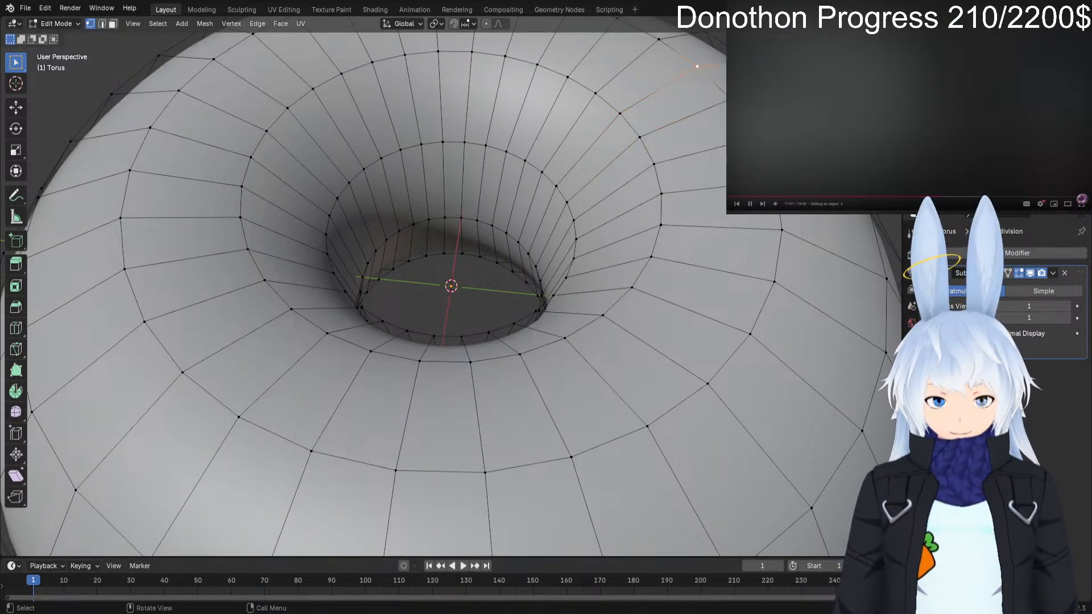
{"action": "left_click", "coordinate": [731, 99]}
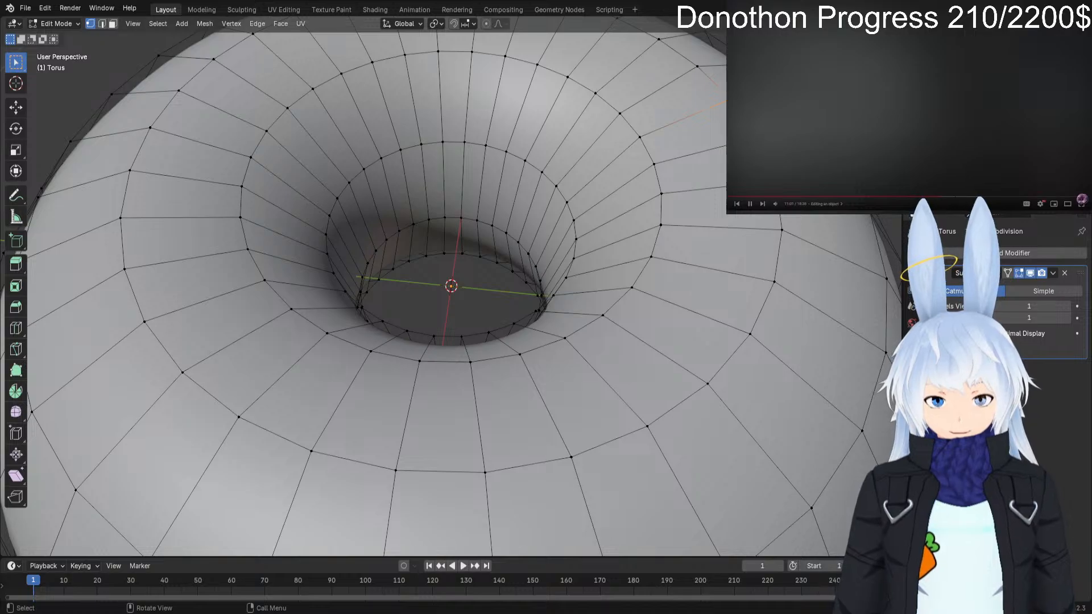
{"action": "left_click", "coordinate": [620, 113]}
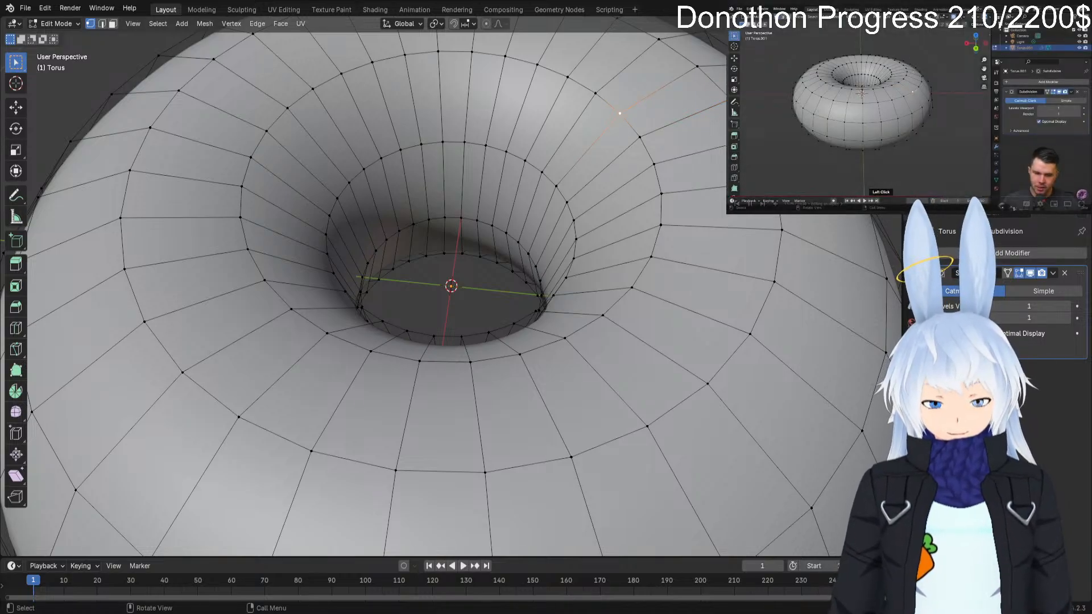
Box-select the four corner vertices of one face on the upper surface beyond the hole, and clear the selection.
{"action": "left_click_drag", "start_coordinate": [620, 114], "coordinate": [623, 115]}
{"action": "left_click_drag", "start_coordinate": [694, 76], "coordinate": [738, 75]}
{"action": "left_click_drag", "start_coordinate": [668, 73], "coordinate": [724, 127]}
{"action": "left_click_drag", "start_coordinate": [633, 137], "coordinate": [633, 137]}
{"action": "left_click_drag", "start_coordinate": [617, 63], "coordinate": [739, 141]}
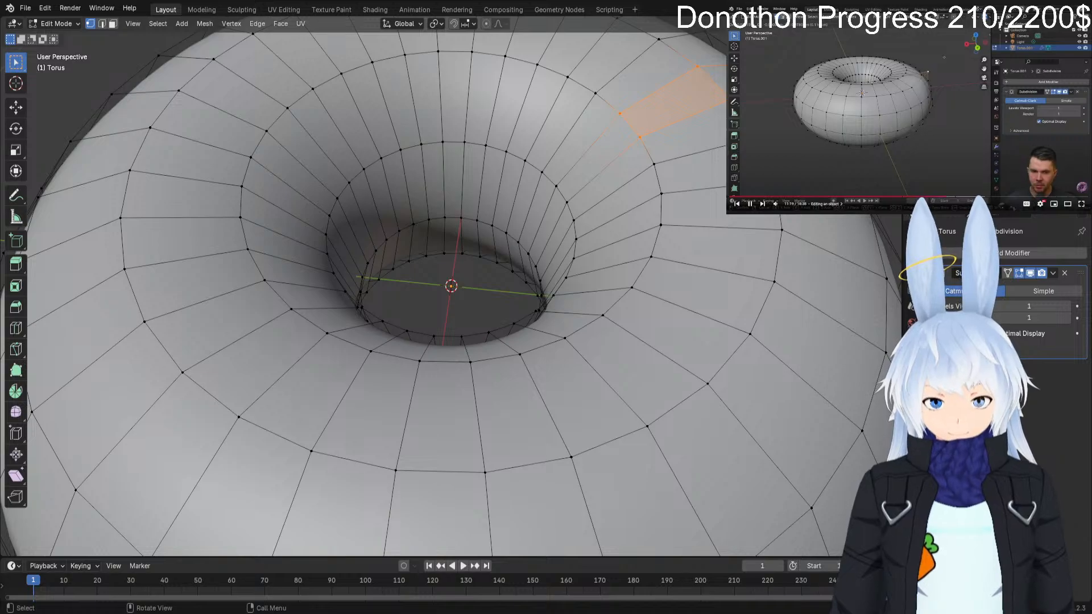
{"action": "key", "text": "alt+a"}
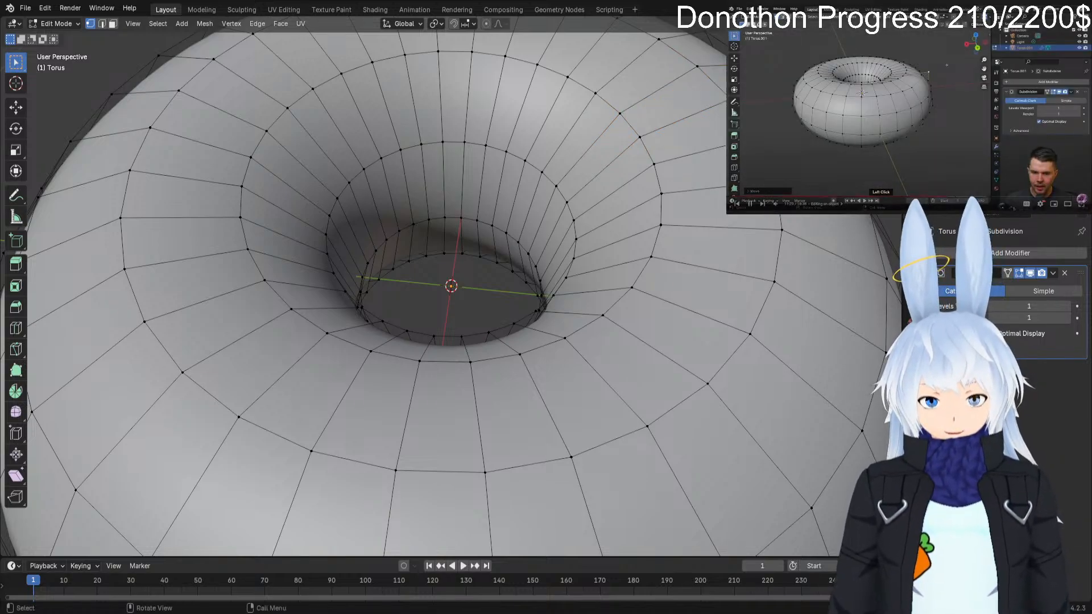
Try moving a single vertex on the upper surface, and view the torus in Object Mode before returning to Edit Mode.
{"action": "key", "text": "g"}
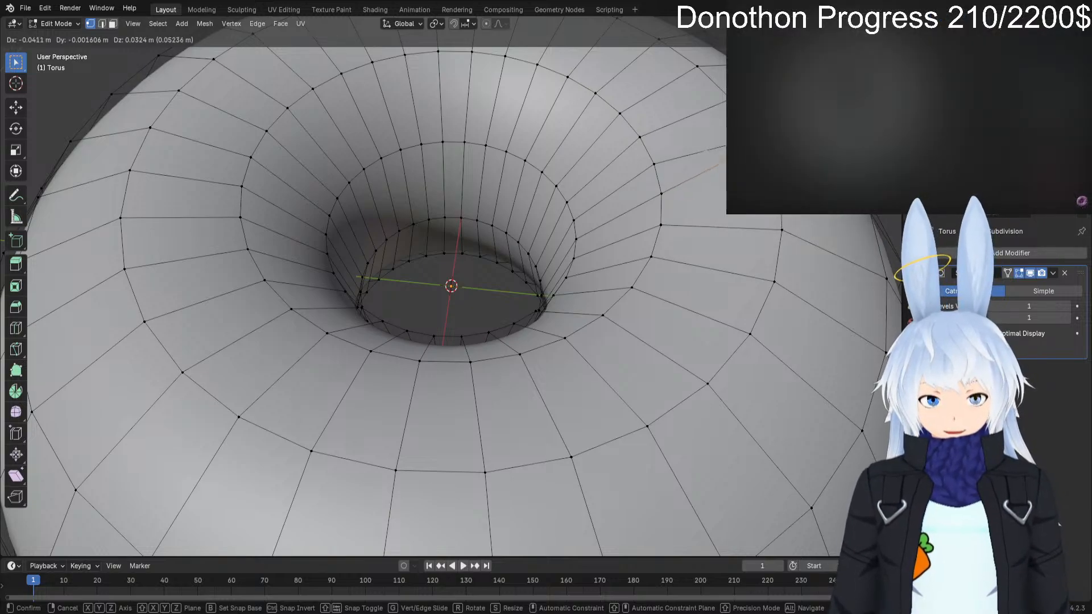
{"action": "key", "text": "Escape"}
{"action": "scroll", "coordinate": [451, 286], "scroll_direction": "down", "scroll_amount": 2}
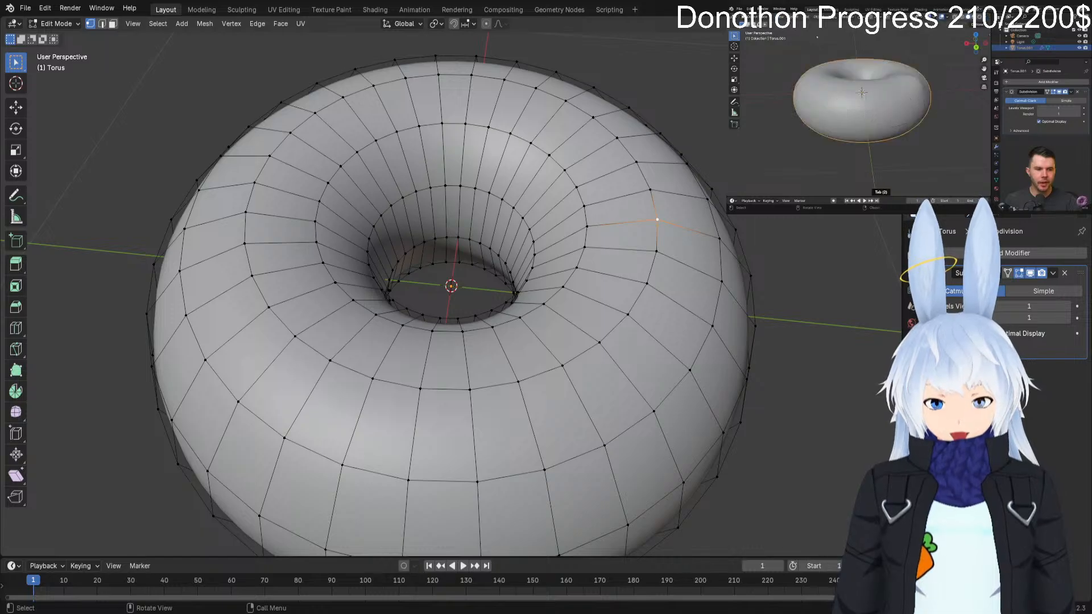
{"action": "key", "text": "Tab"}
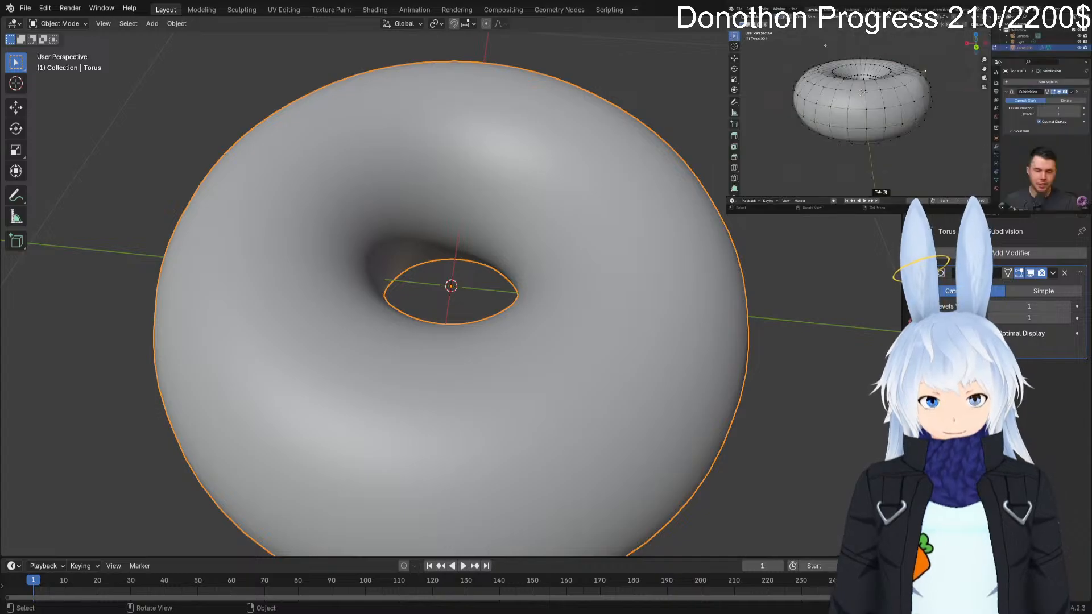
{"action": "key", "text": "Tab"}
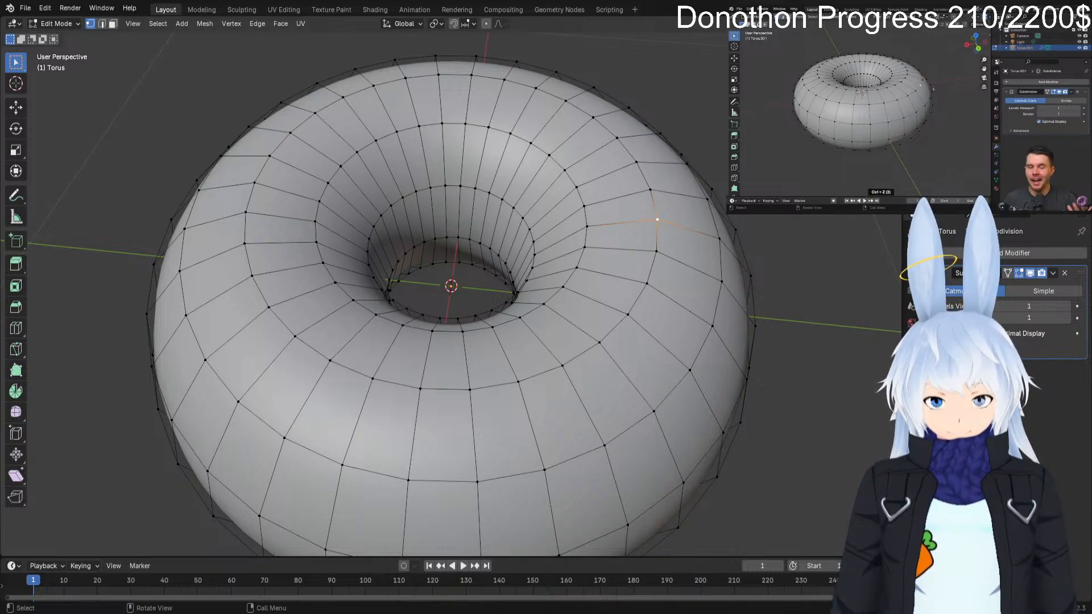
Turn on Proportional Editing for the torus mesh.
{"action": "scroll", "coordinate": [451, 296], "scroll_direction": "down", "scroll_amount": 3}
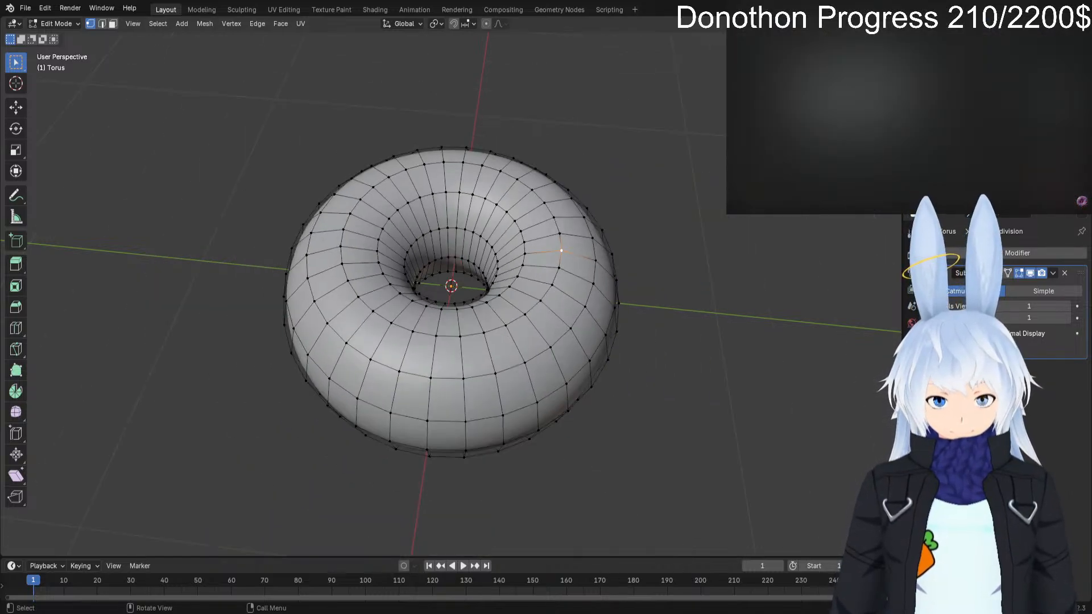
{"action": "middle_click_drag", "start_coordinate": [451, 295], "coordinate": [469, 264]}
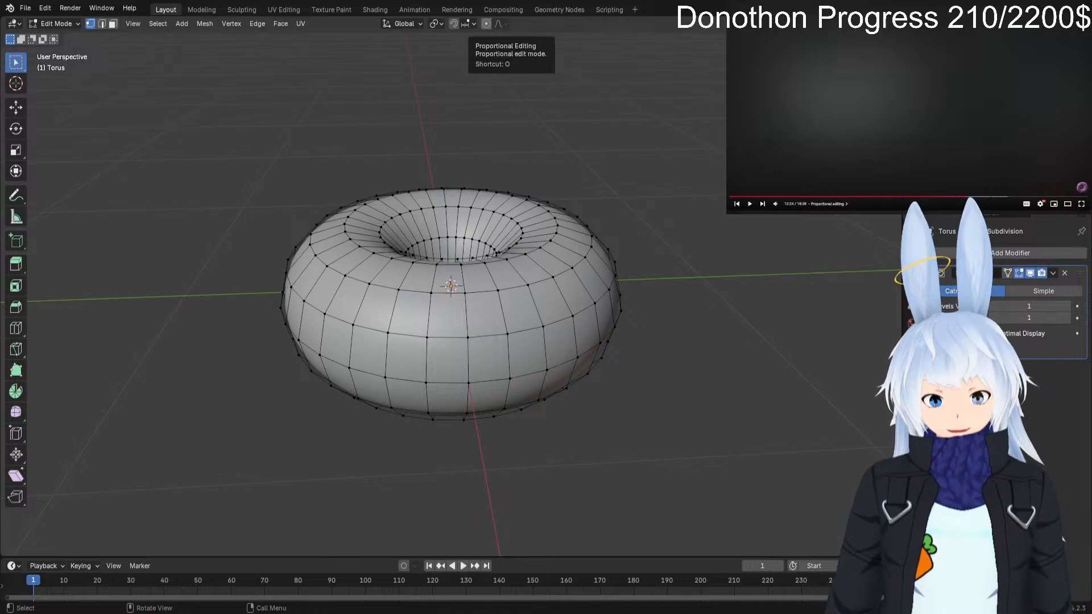
{"action": "left_click", "coordinate": [486, 24]}
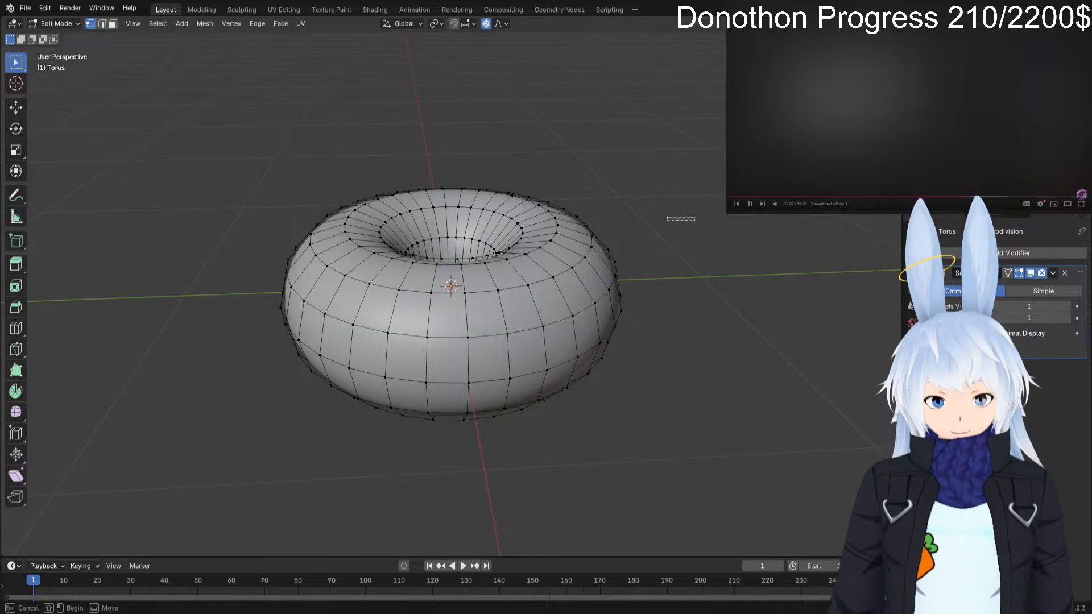
Try a proportional move with a 1 m influence and a vertex slide on a vertex of the outer upper surface.
{"action": "key", "text": "g"}
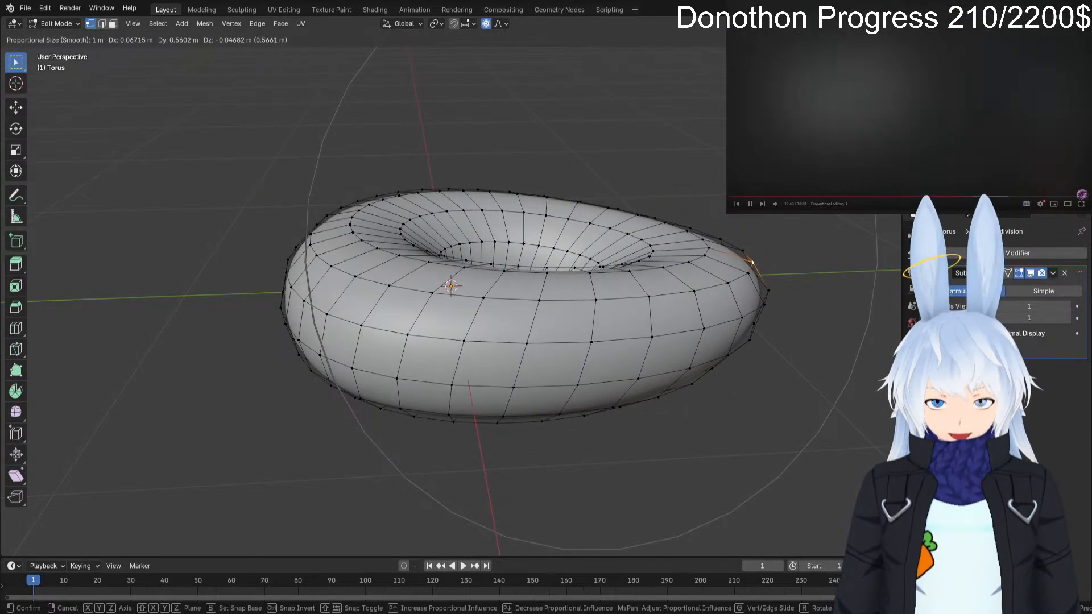
{"action": "key", "text": "Escape"}
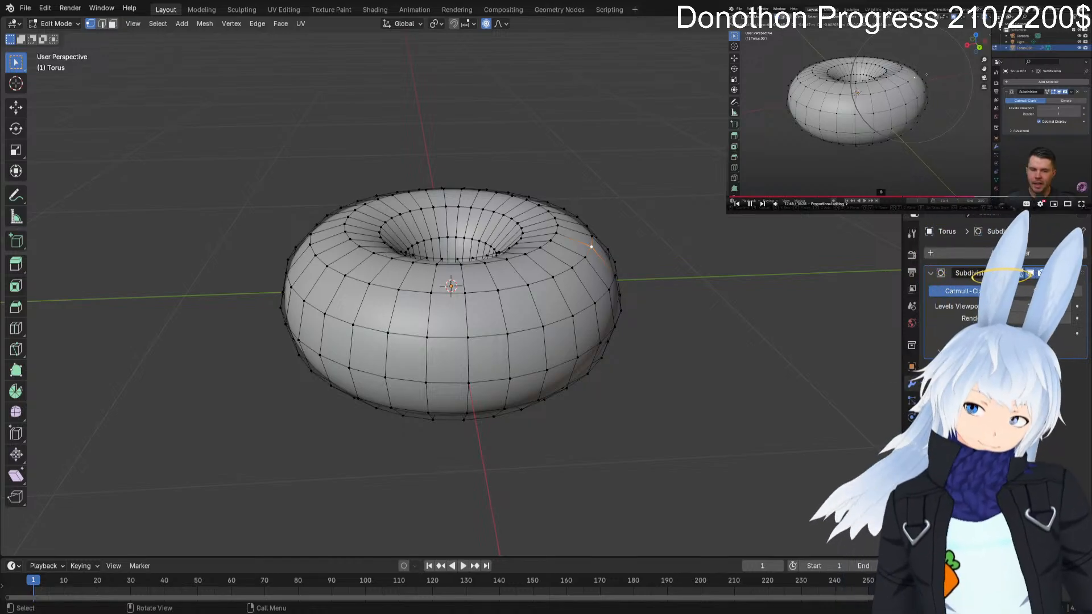
{"action": "key", "text": "g"}
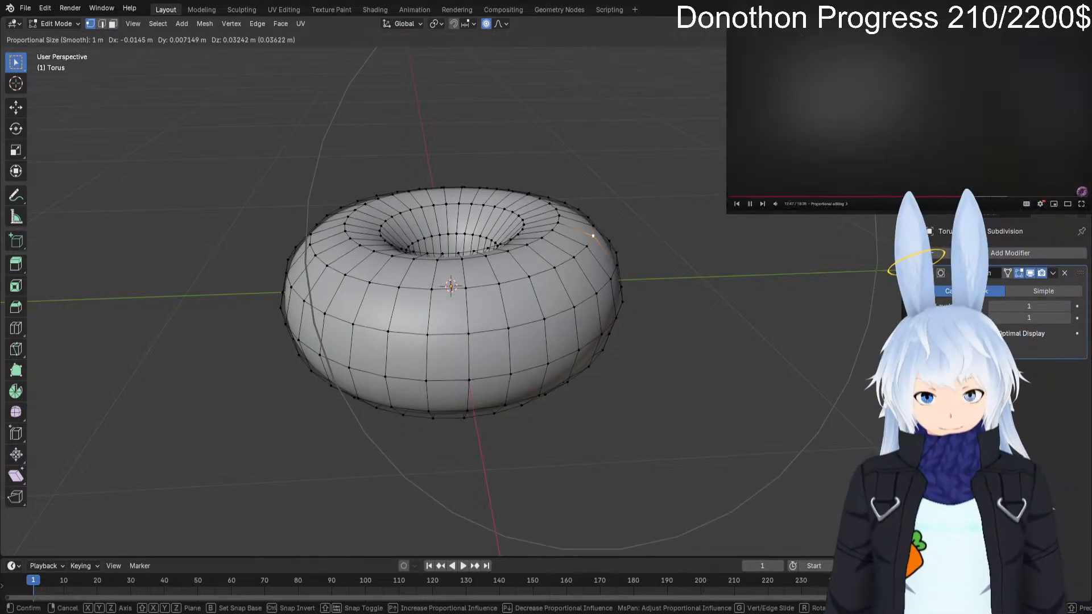
{"action": "key", "text": "g"}
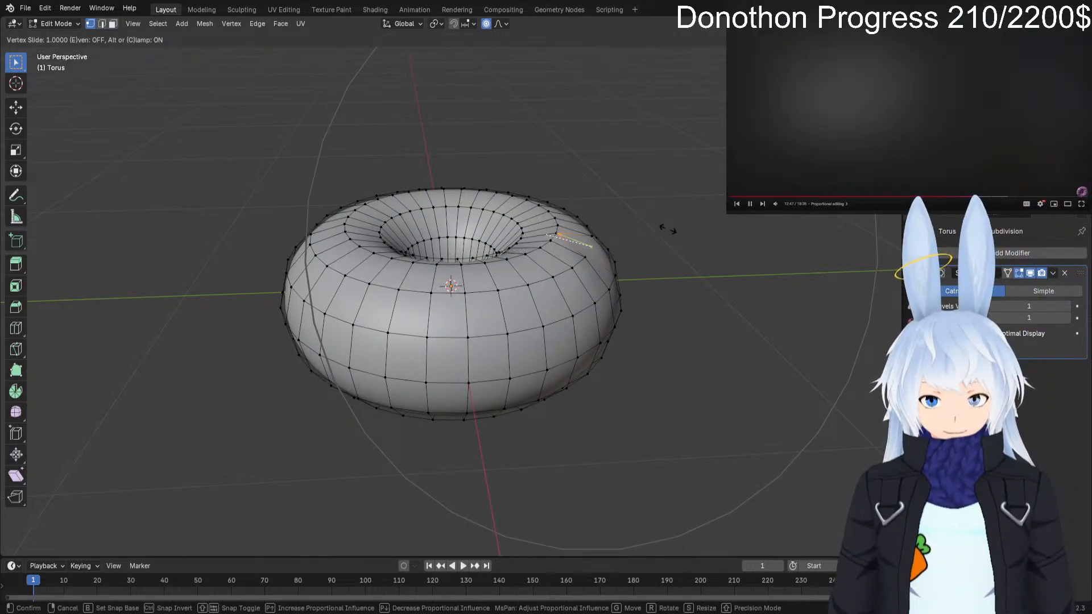
{"action": "key", "text": "Escape"}
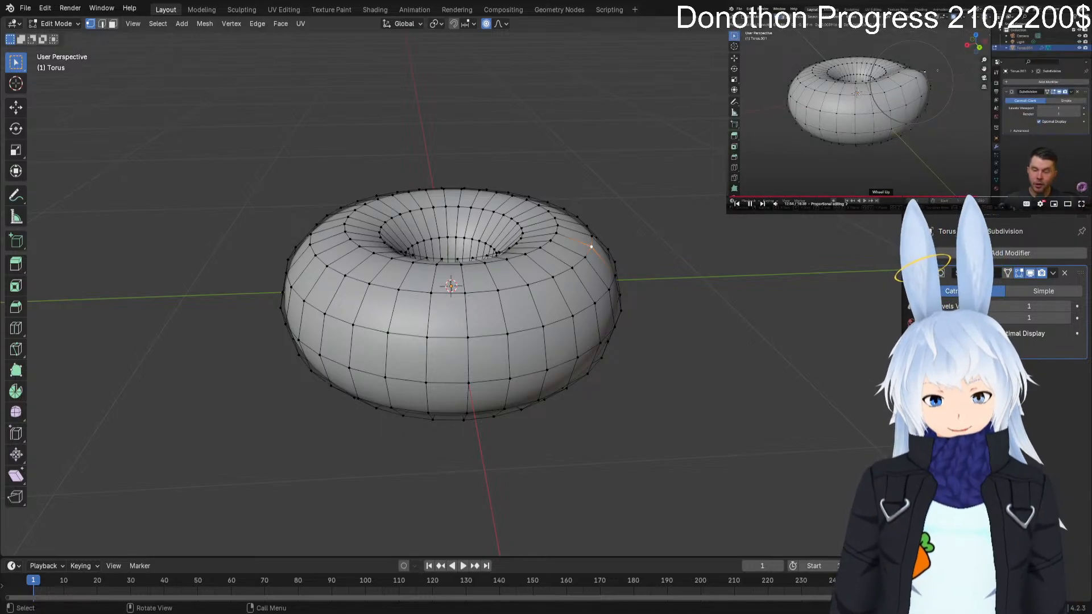
Reduce the proportional influence size to 0.2394 m while trying a move of the selected outer vertex.
{"action": "key", "text": "g"}
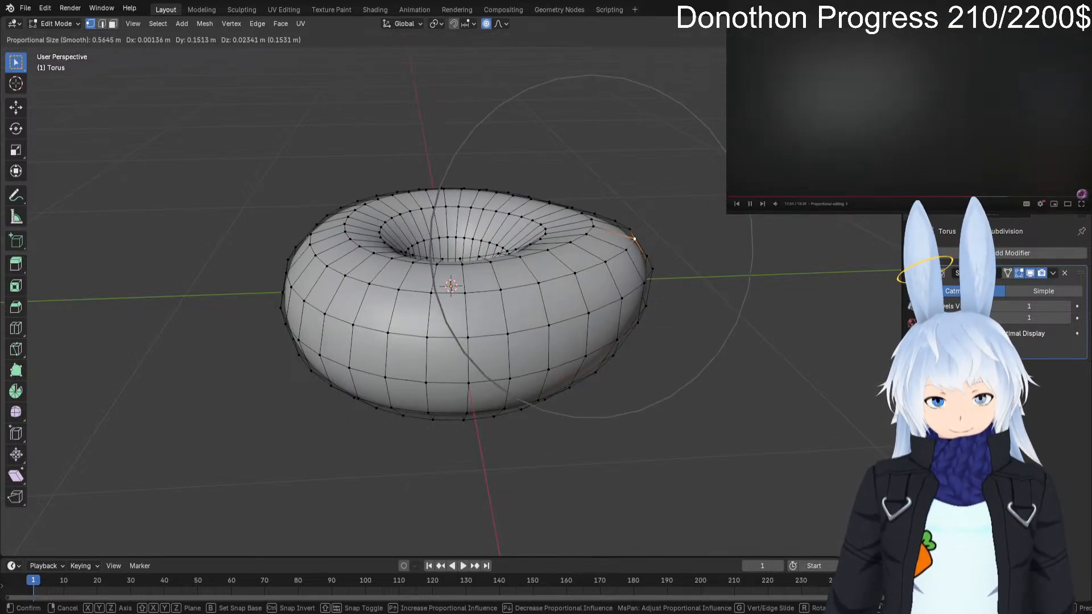
{"action": "scroll", "coordinate": [635, 239], "scroll_direction": "up", "scroll_amount": 11}
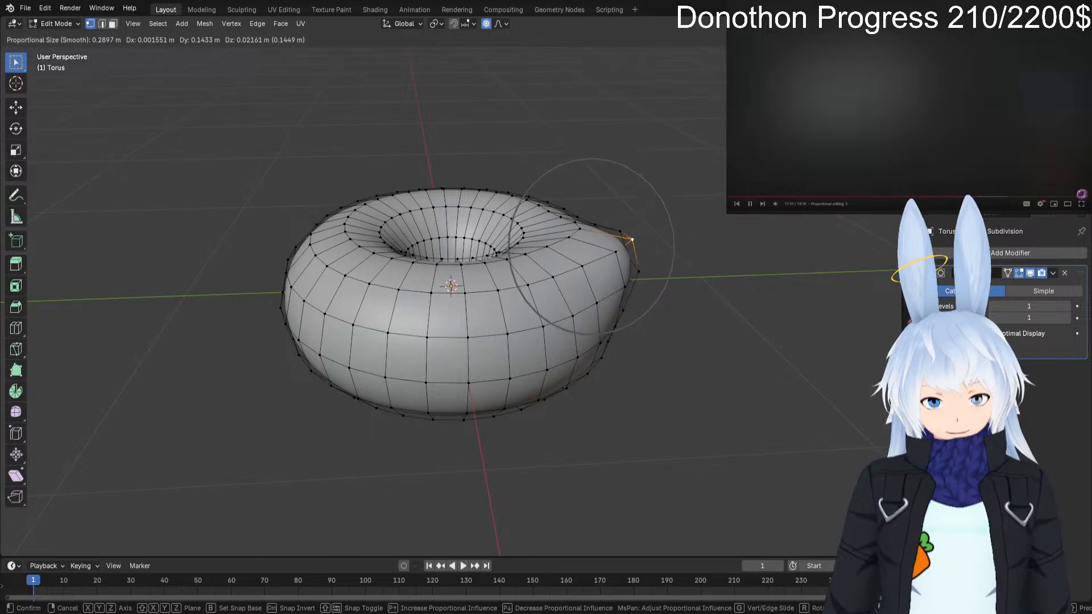
{"action": "scroll", "coordinate": [594, 243], "scroll_direction": "down", "scroll_amount": 2}
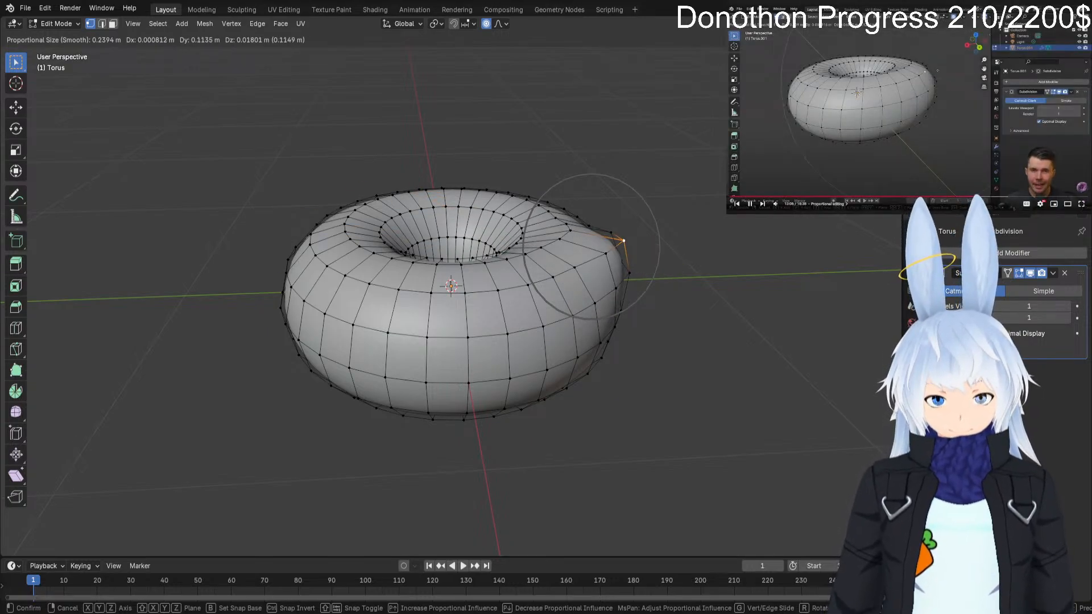
{"action": "key", "text": "Escape"}
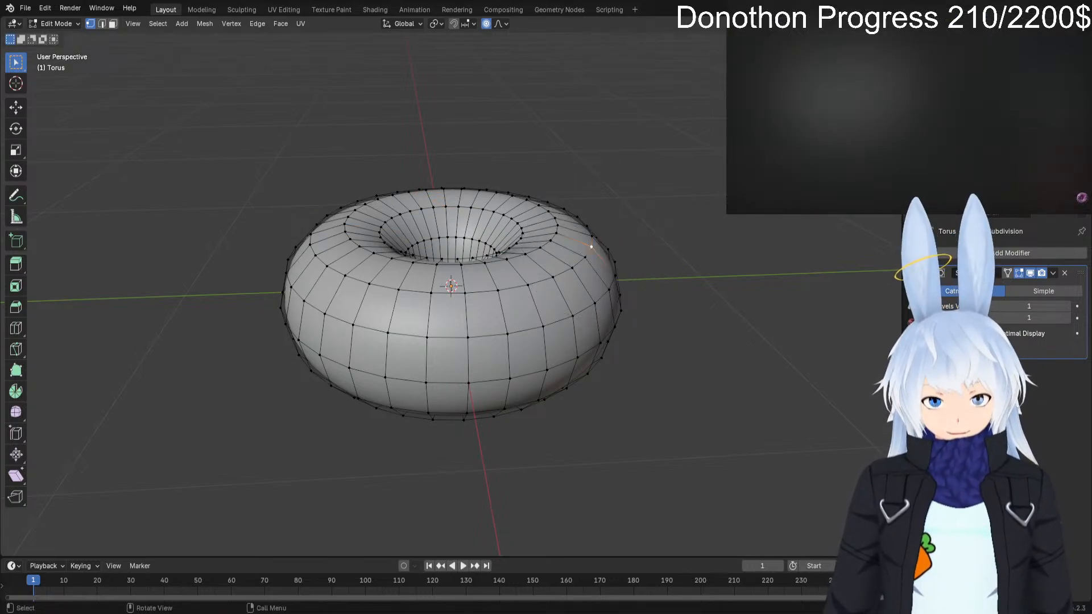
{"action": "mouse_move", "coordinate": [467, 296]}
{"action": "left_mouse_down", "text": "alt"}
{"action": "mouse_move", "coordinate": [438, 302]}
{"action": "mouse_move", "coordinate": [458, 291]}
{"action": "mouse_move", "coordinate": [457, 257]}
{"action": "mouse_move", "coordinate": [455, 312]}
{"action": "mouse_move", "coordinate": [454, 287]}
{"action": "left_mouse_up", "text": "alt"}
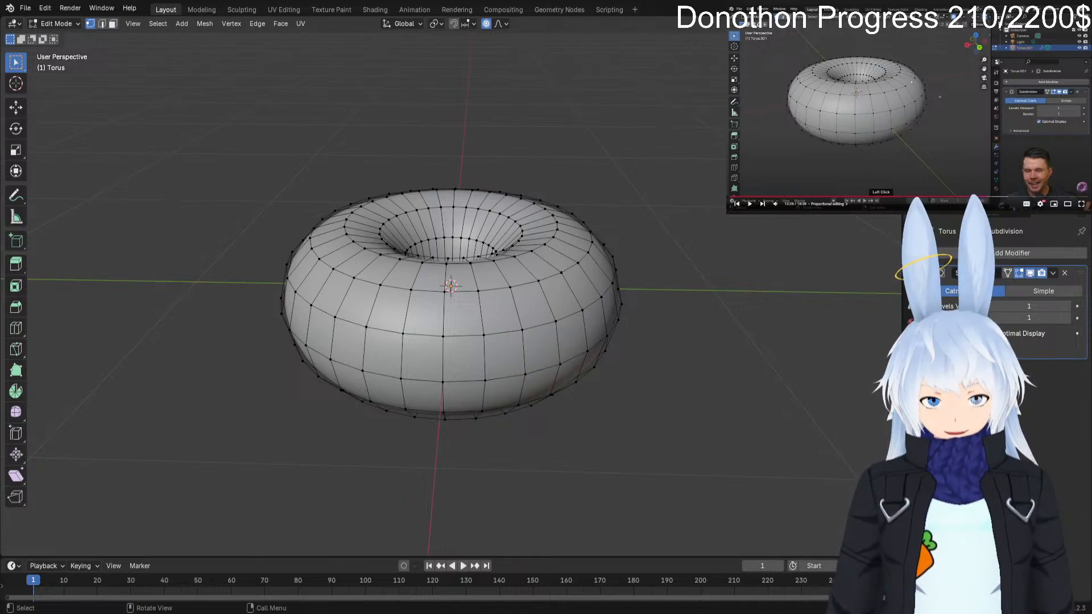
{"action": "left_click", "coordinate": [560, 364]}
{"action": "left_click", "coordinate": [556, 322]}
{"action": "key", "text": "alt+a"}
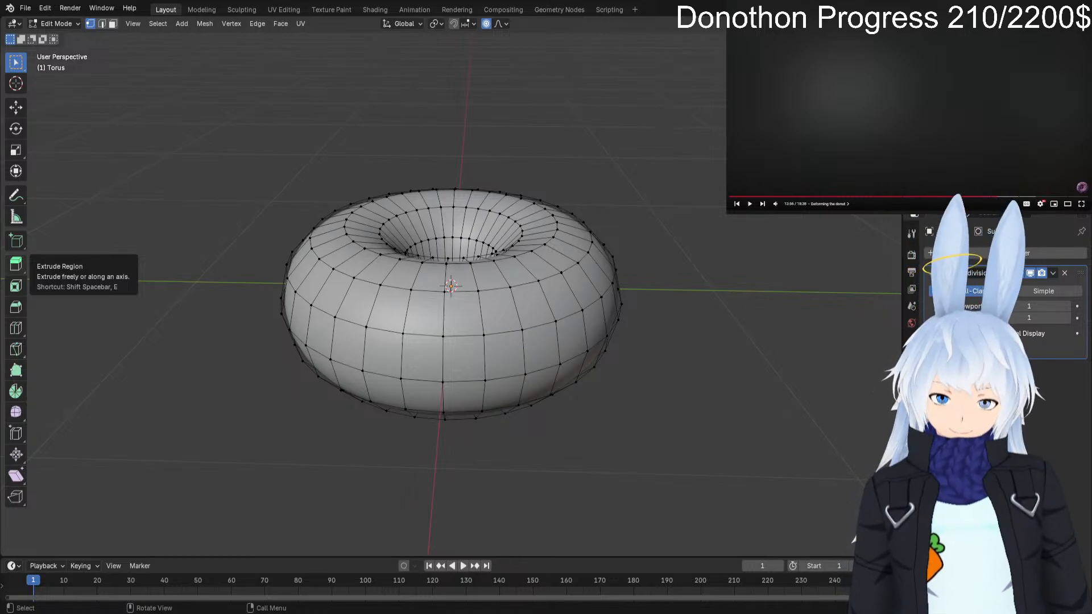
{"action": "key", "text": "space"}
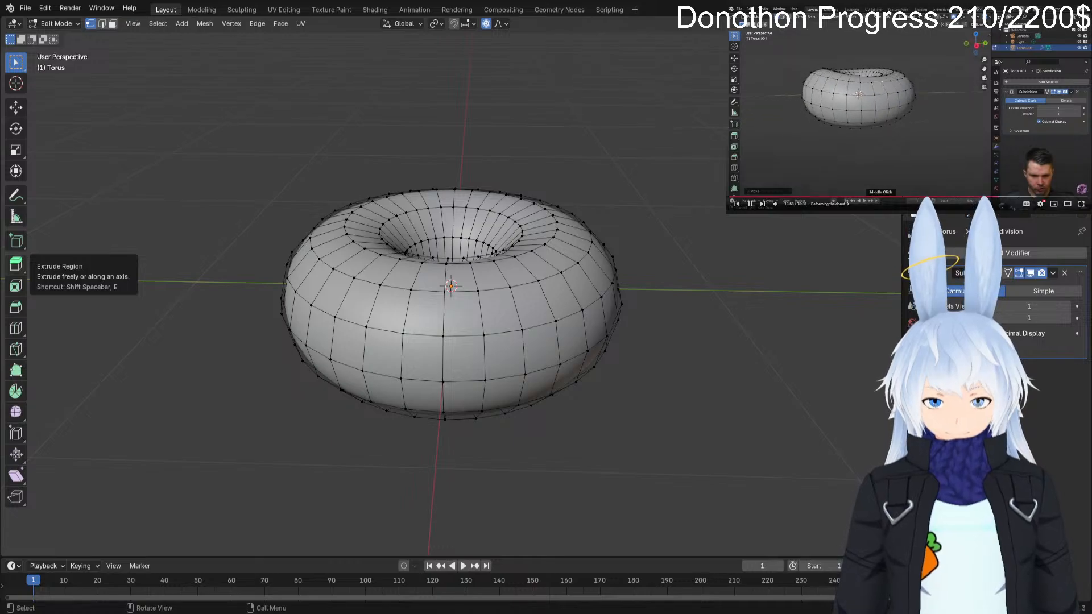
{"action": "key", "text": "space"}
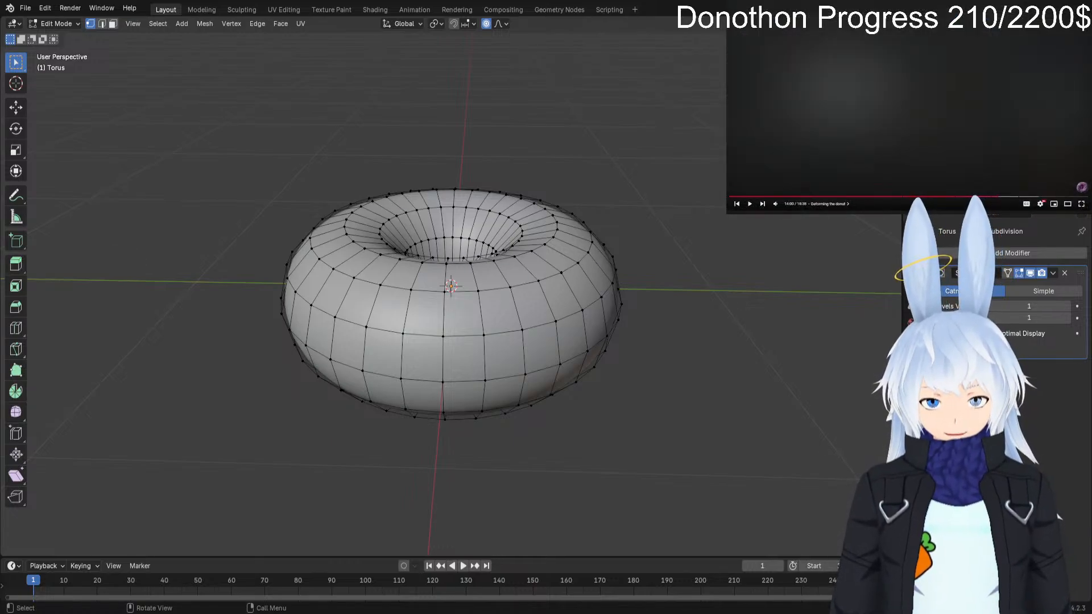
Raise a vertex on the torus's far upper rim by about 0.03 m with proportional editing, and clear the selection.
{"action": "left_click", "coordinate": [387, 197]}
{"action": "key", "text": "g"}
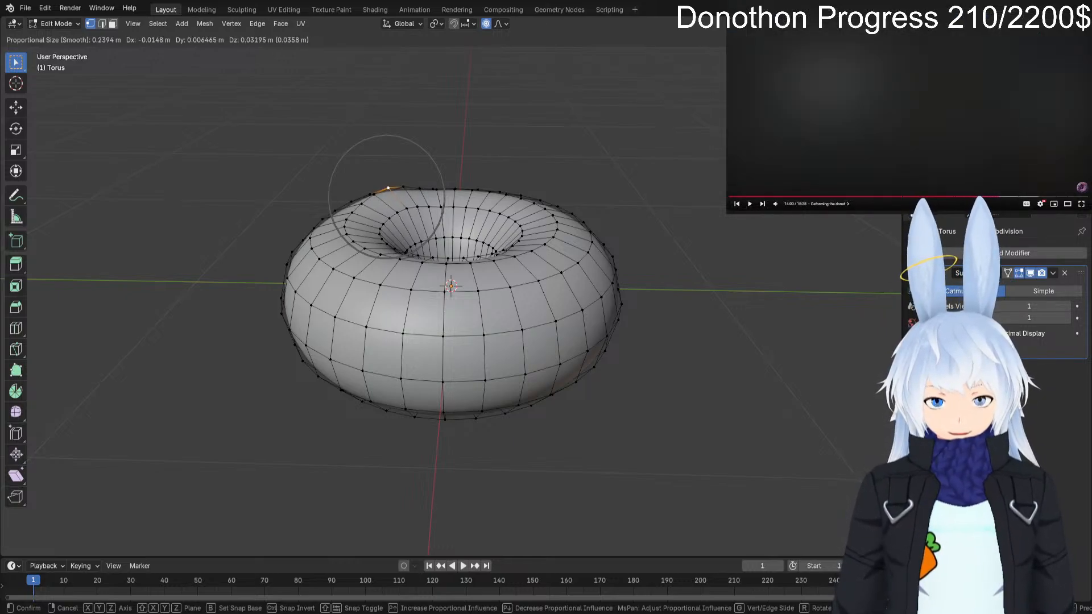
{"action": "key", "text": "Return"}
{"action": "key", "text": "alt+a"}
{"action": "right_click", "coordinate": [330, 173]}
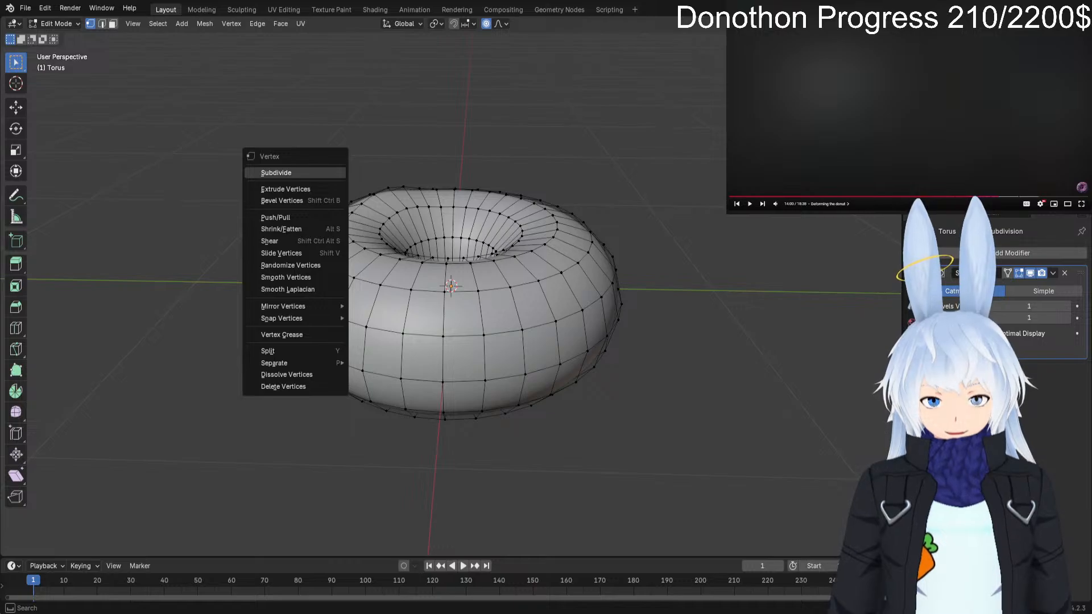
Inspect the deformed torus from another angle in Object Mode and return to Edit Mode.
{"action": "left_click_drag", "start_coordinate": [341, 187], "coordinate": [399, 203], "text": "alt"}
{"action": "key", "text": "Tab"}
{"action": "middle_click_drag", "start_coordinate": [399, 202], "coordinate": [359, 175]}
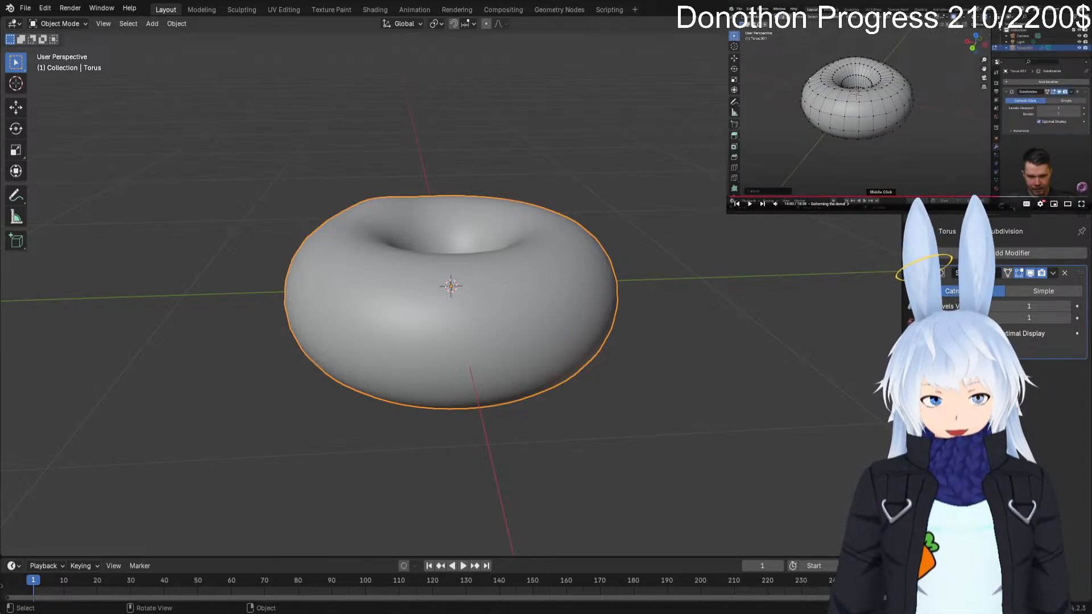
{"action": "key", "text": "Tab"}
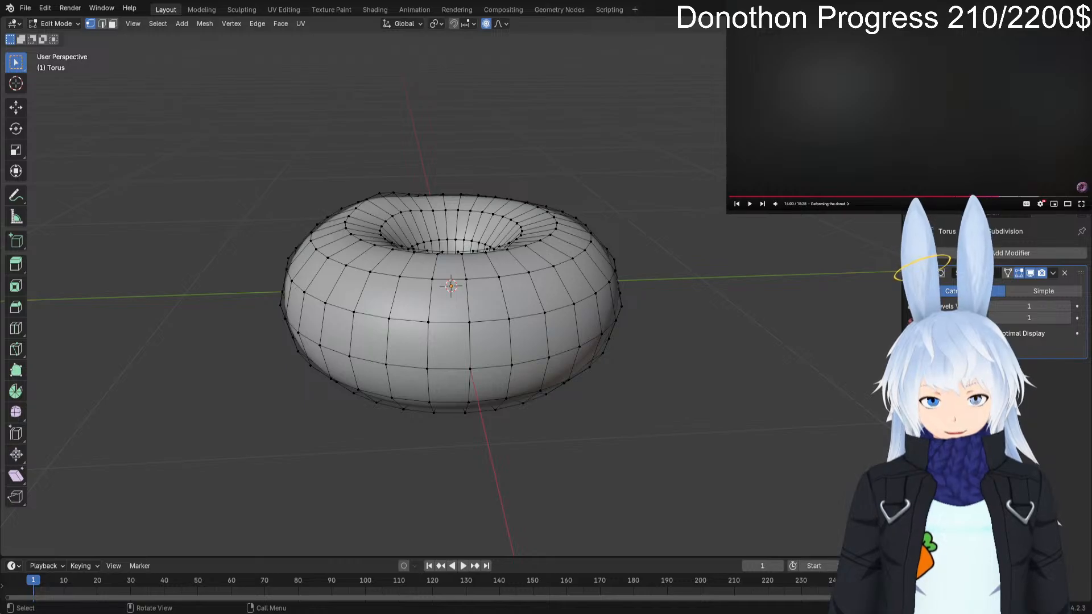
Raise two nearby vertices on the far upper rim by about 0.046 m each, using smooth proportional editing at size 0.239.
{"action": "left_click", "coordinate": [356, 208]}
{"action": "key", "text": "g"}
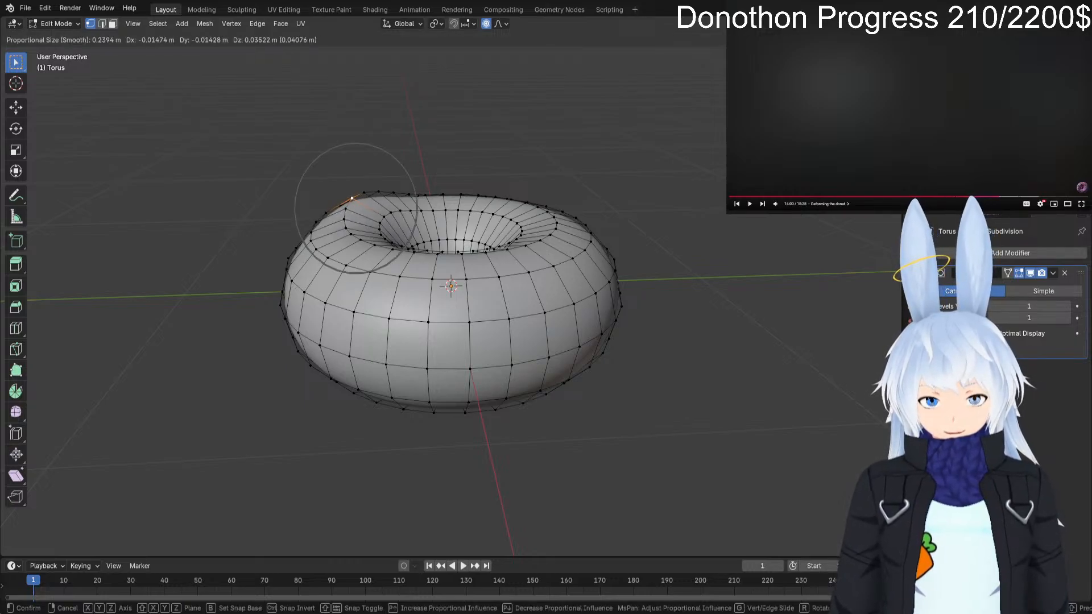
{"action": "left_click", "coordinate": [352, 195]}
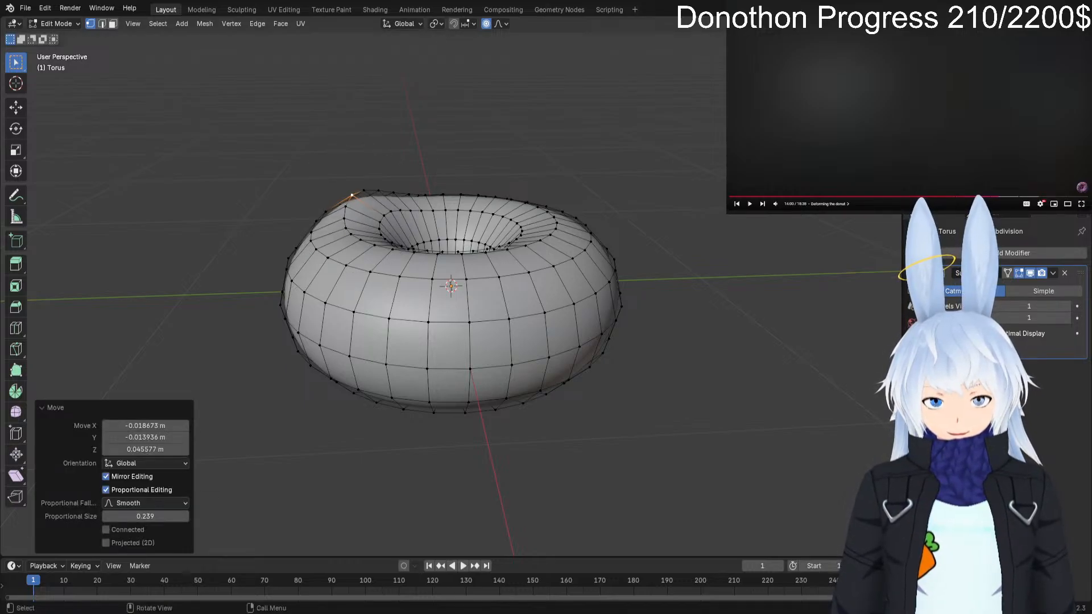
{"action": "key", "text": "g"}
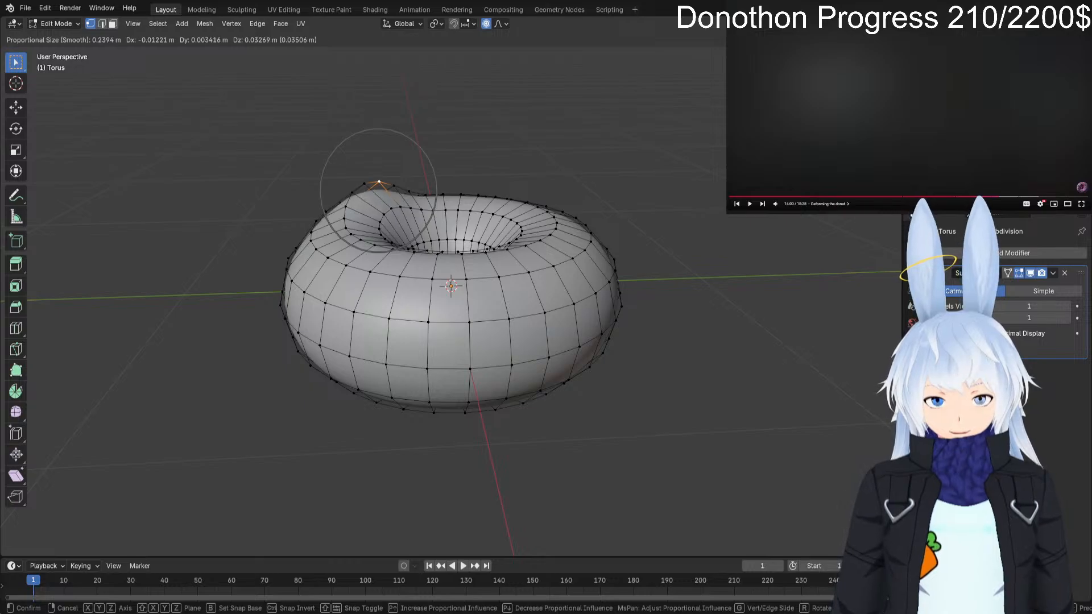
{"action": "key", "text": "Return"}
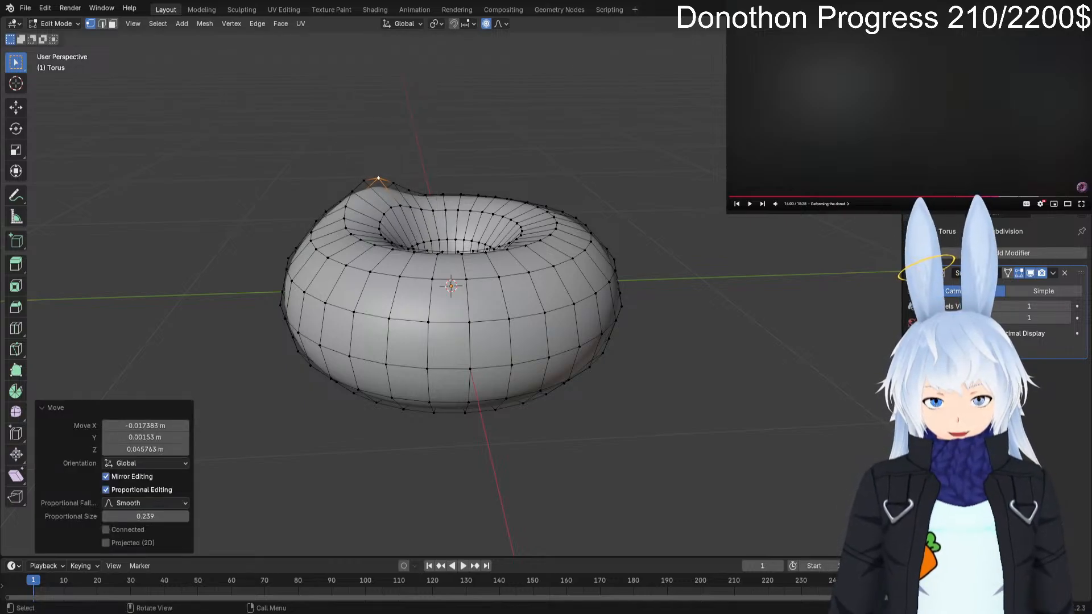
Lower the selected vertex on the torus's far upper rim by about 0.033 m with proportional editing, and check the shape in Object Mode.
{"action": "key", "text": "Tab"}
{"action": "key", "text": "alt+a"}
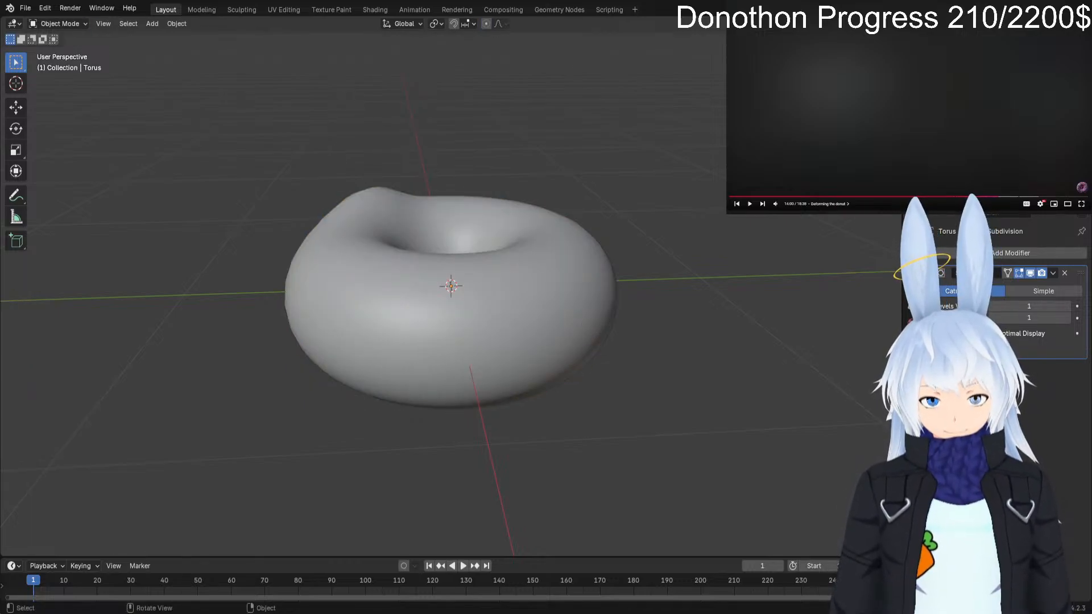
{"action": "key", "text": "Tab"}
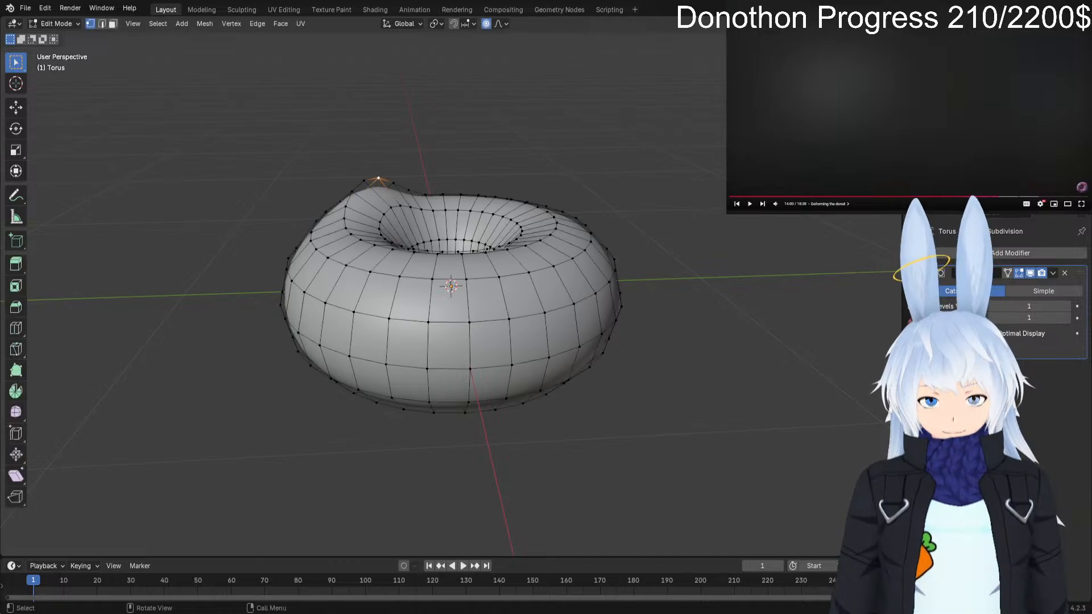
{"action": "key", "text": "o"}
{"action": "key", "text": "g"}
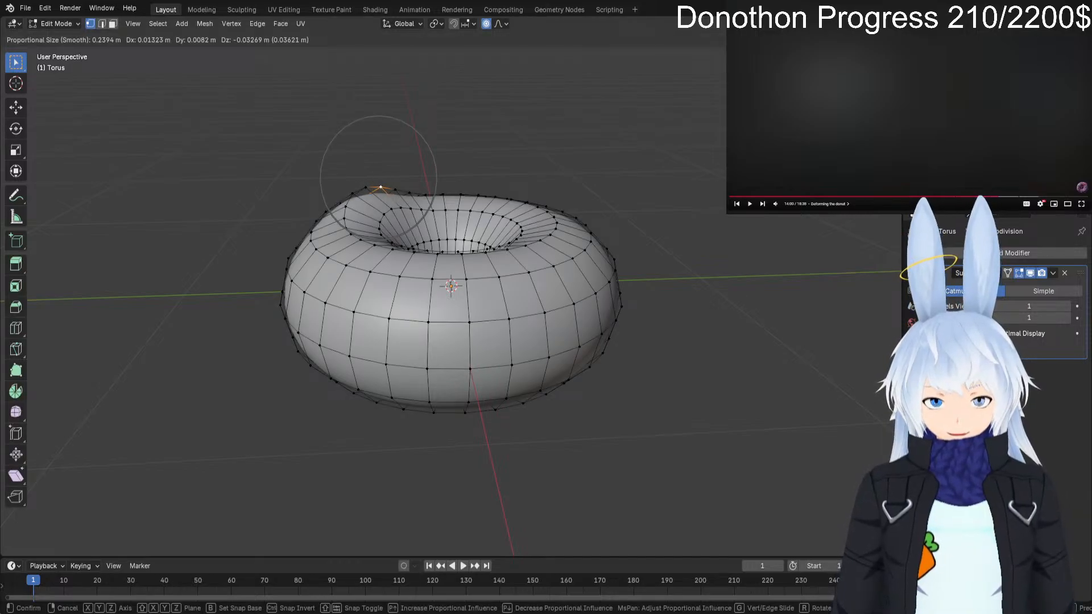
{"action": "key", "text": "Return"}
{"action": "key", "text": "Tab"}
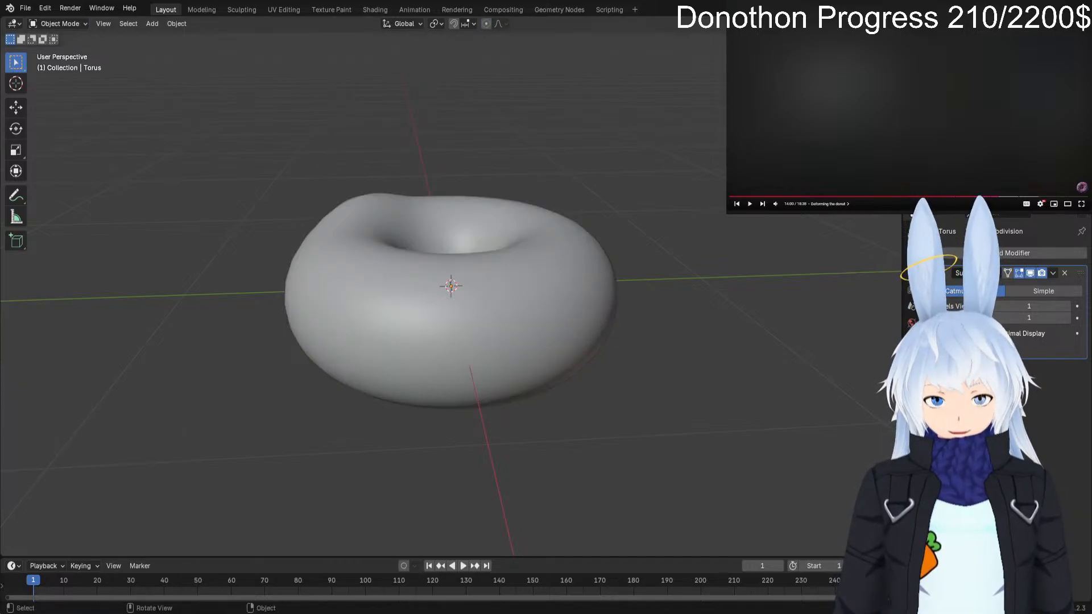
Shift one vertex of the raised far rim about 0.029 m along Y, and raise a neighbouring rim vertex by about 0.018 m.
{"action": "key", "text": "Tab"}
{"action": "left_click", "coordinate": [360, 198]}
{"action": "key", "text": "g"}
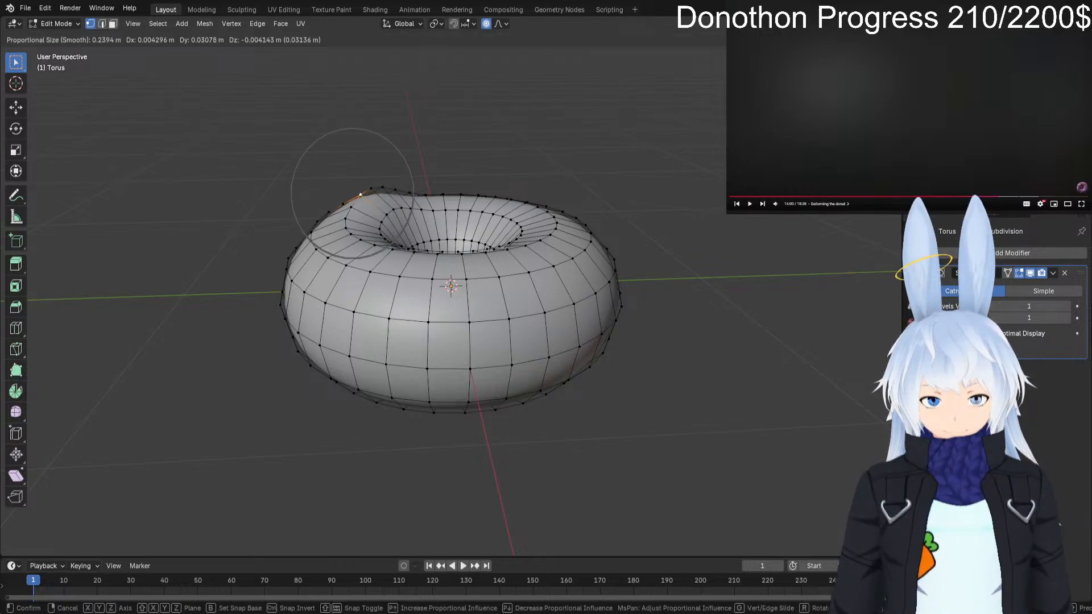
{"action": "left_click", "coordinate": [360, 195]}
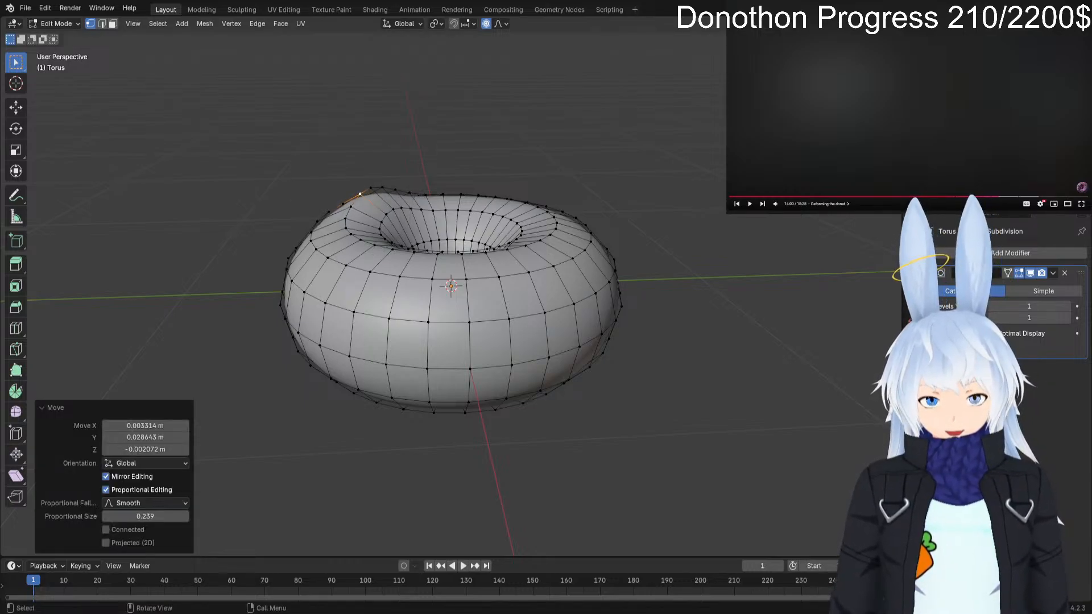
{"action": "left_click", "coordinate": [360, 195]}
{"action": "key", "text": "g"}
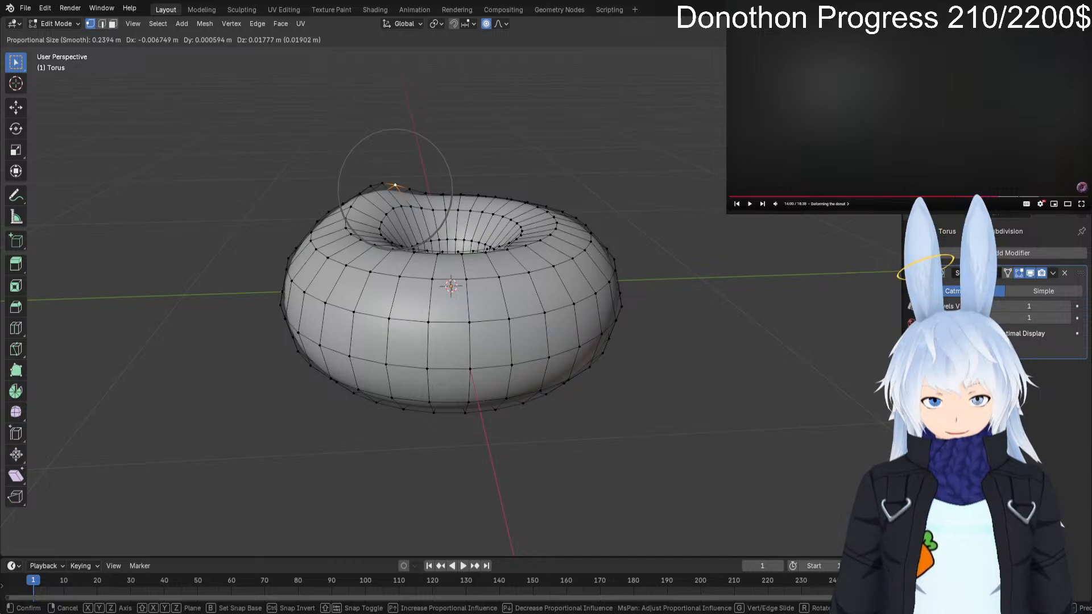
{"action": "key", "text": "Return"}
{"action": "key", "text": "g"}
{"action": "key", "text": "g"}
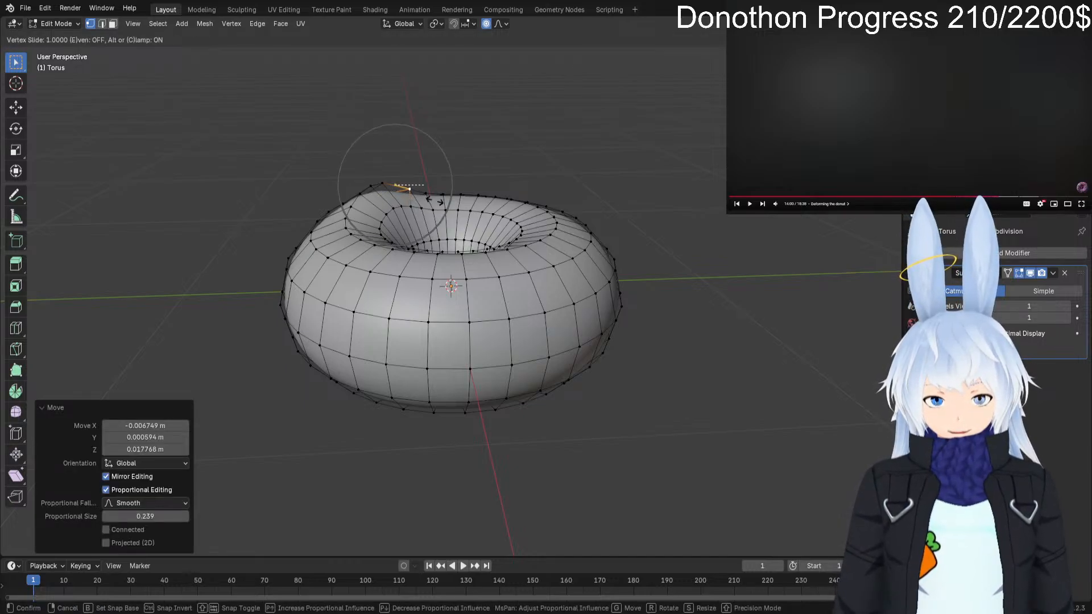
{"action": "key", "text": "Escape"}
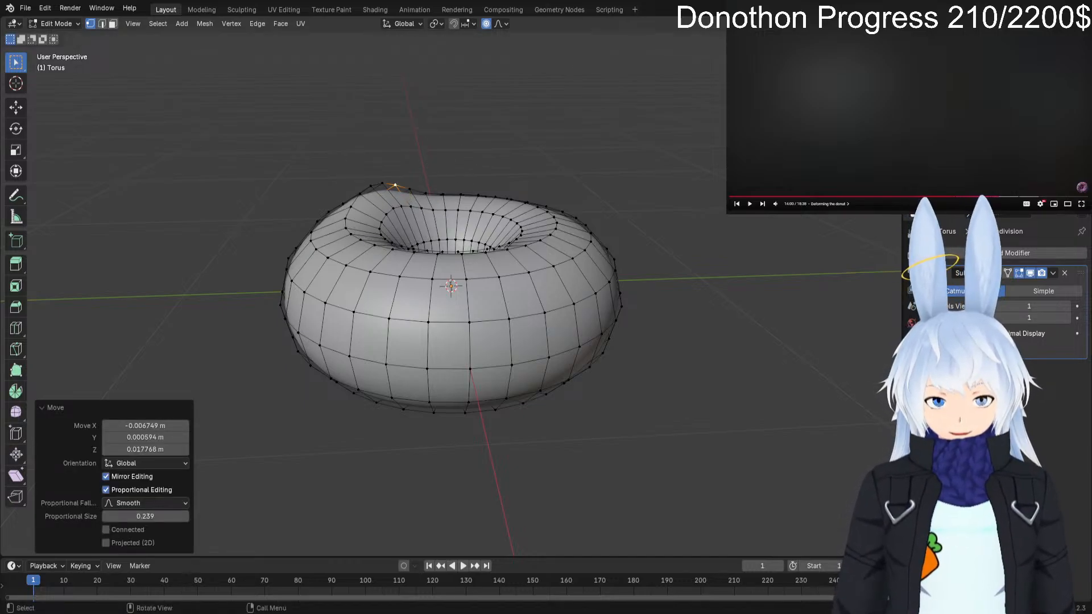
Move a vertex on the torus's outer side about 0.009 m along Y and 0.007 m down, with proportional size 0.290.
{"action": "key", "text": "Tab"}
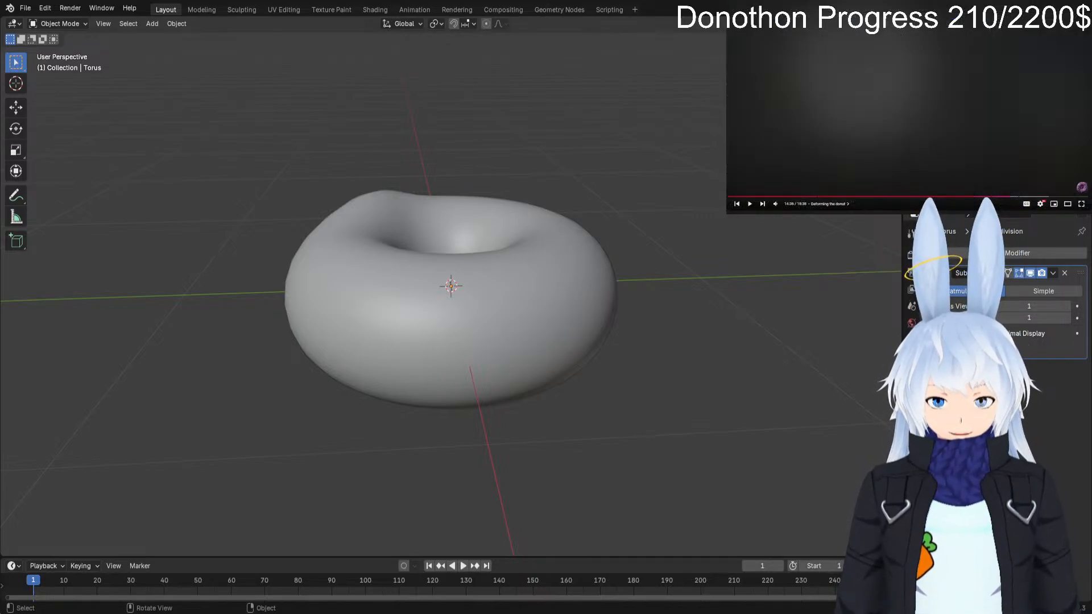
{"action": "key", "text": "Tab"}
{"action": "left_click", "coordinate": [607, 333]}
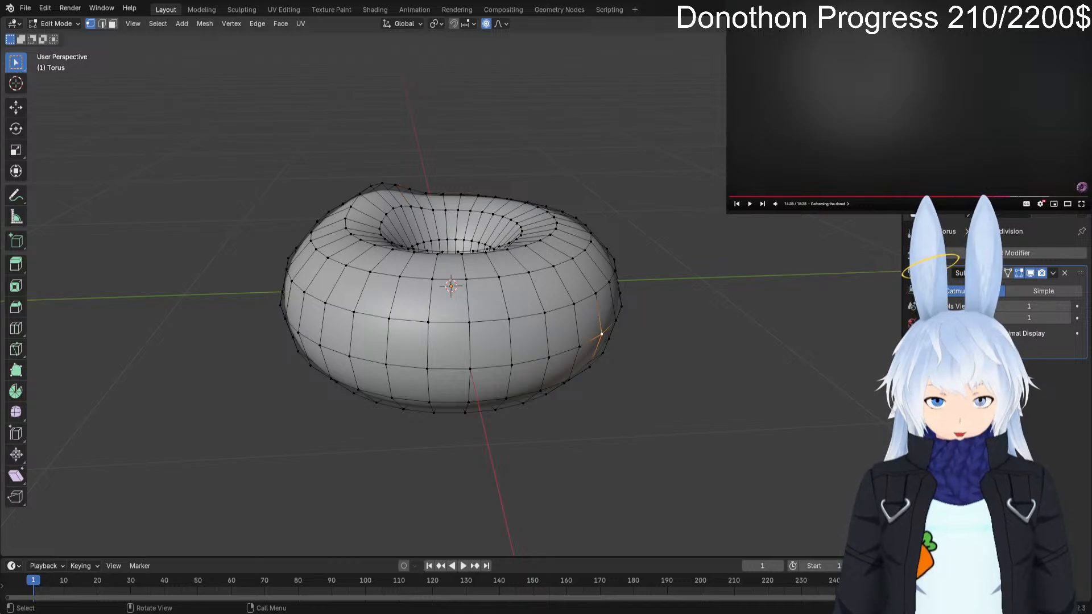
{"action": "key", "text": "g"}
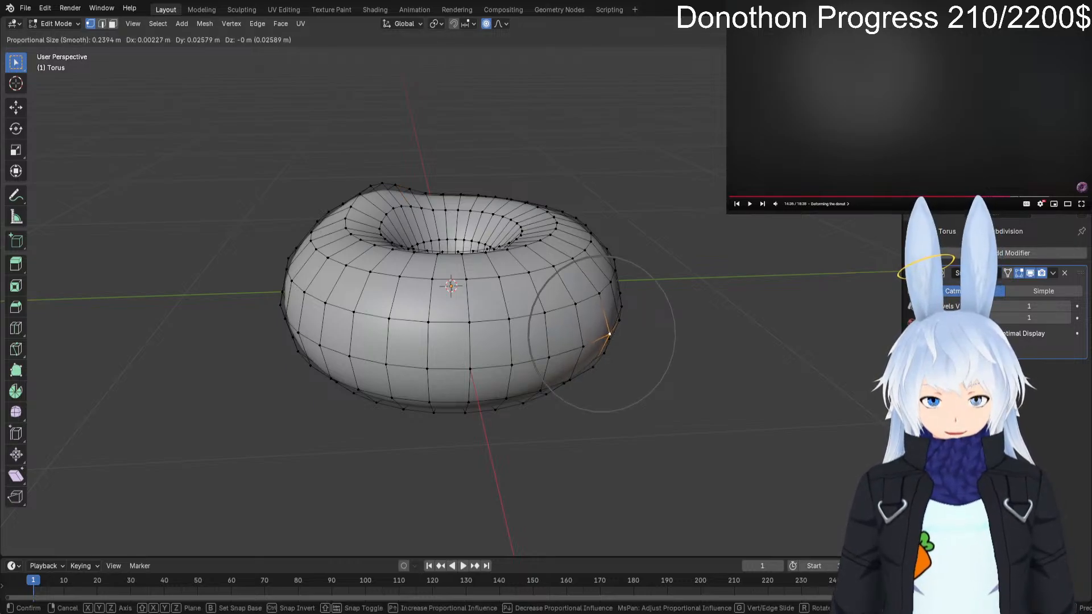
{"action": "scroll", "coordinate": [609, 335], "scroll_direction": "down", "scroll_amount": 2}
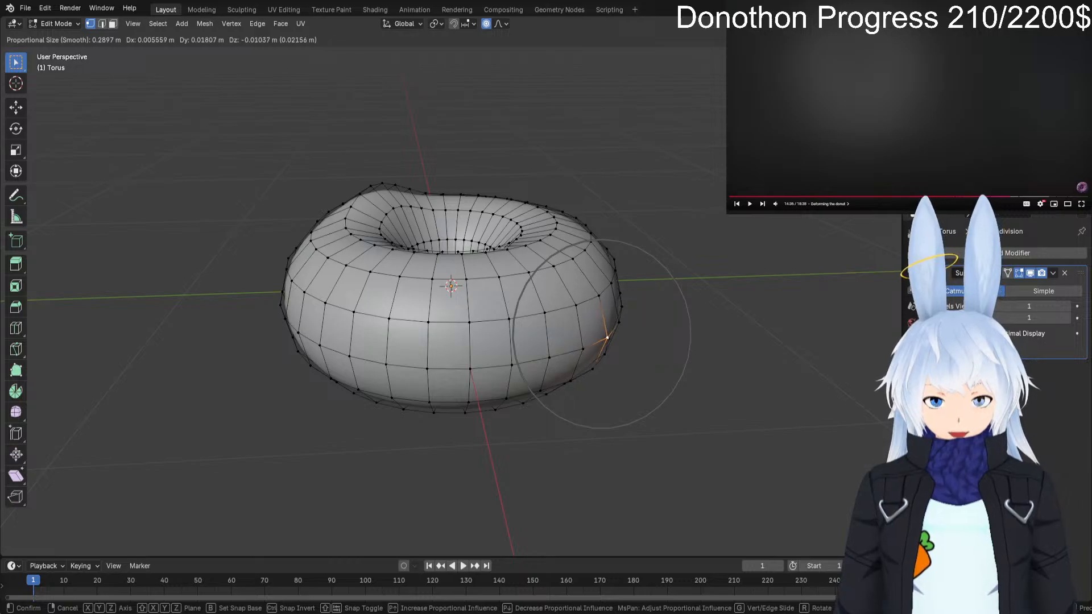
{"action": "left_click", "coordinate": [605, 336]}
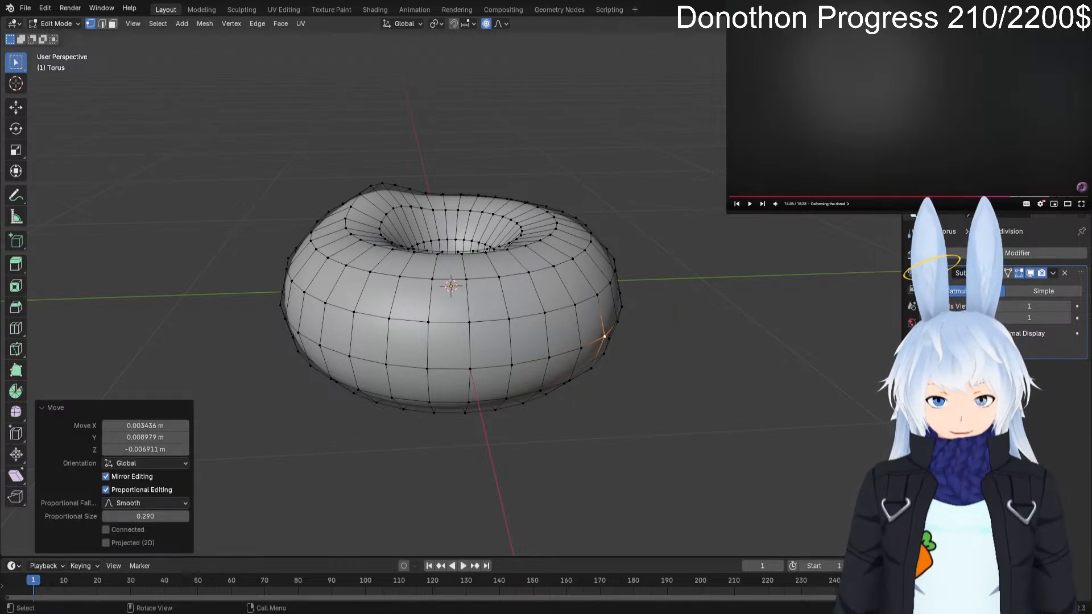
Shift a vertex on the front side about 0.018 m and one near the lower outer edge about 0.058 m along Y.
{"action": "left_click", "coordinate": [522, 368]}
{"action": "key", "text": "g"}
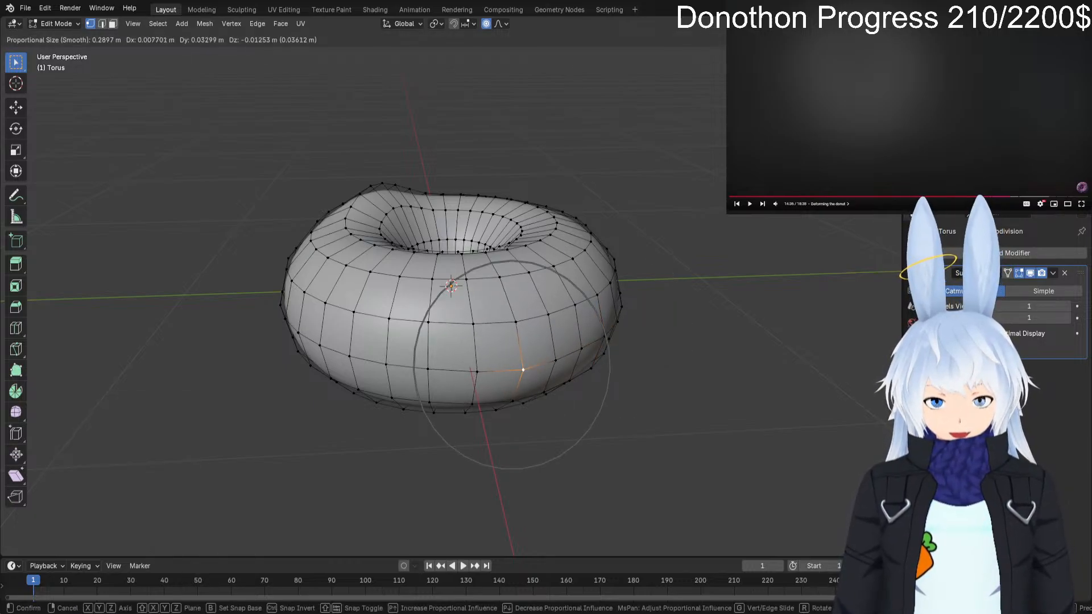
{"action": "key", "text": "Return"}
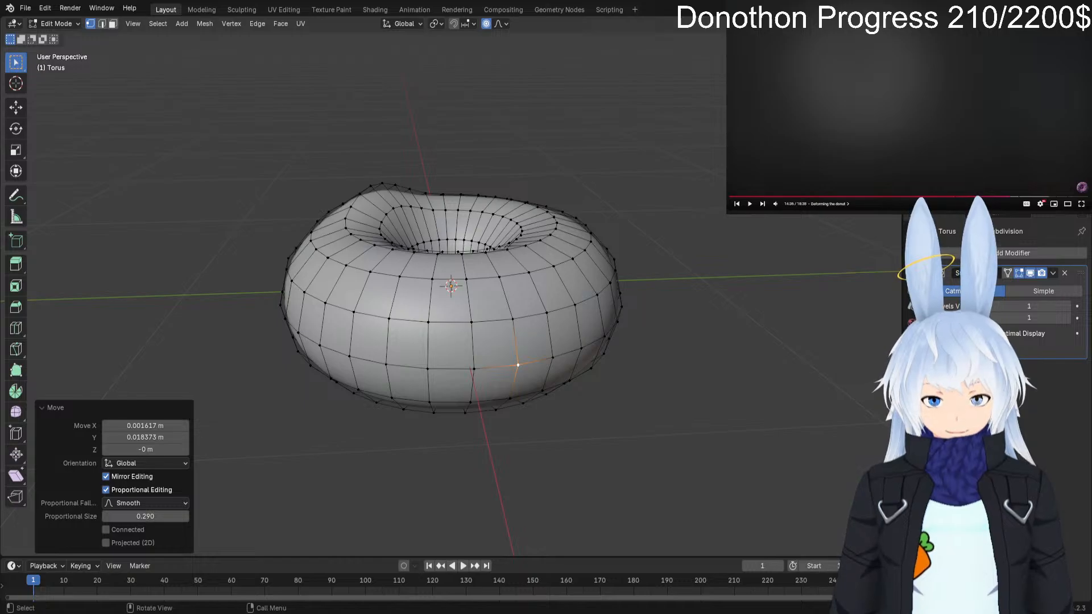
{"action": "left_click_drag", "start_coordinate": [518, 364], "coordinate": [519, 302], "text": "alt"}
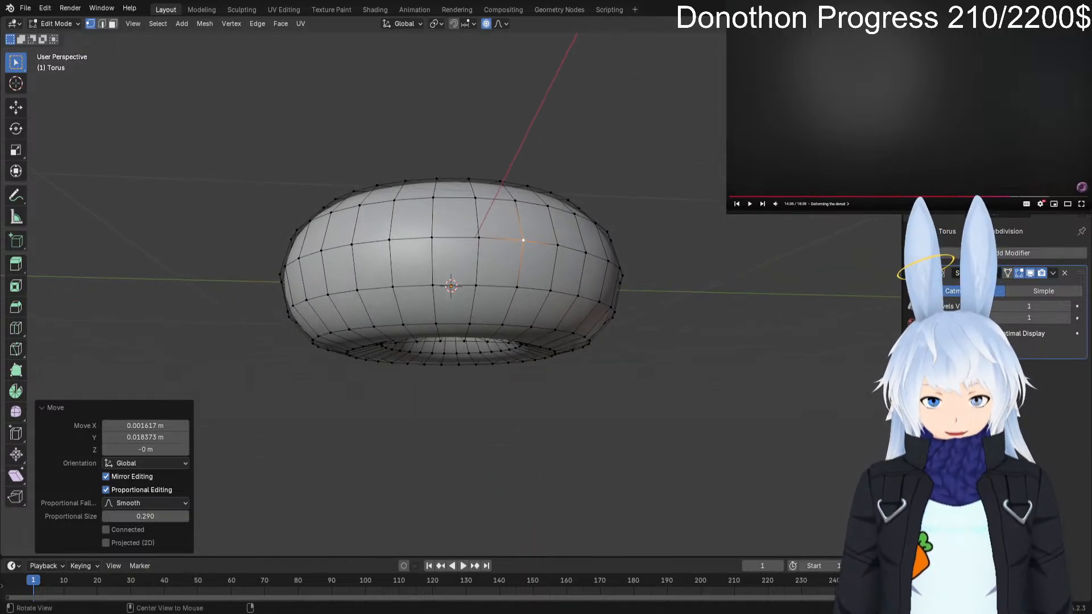
{"action": "left_click", "coordinate": [574, 334]}
{"action": "key", "text": "g"}
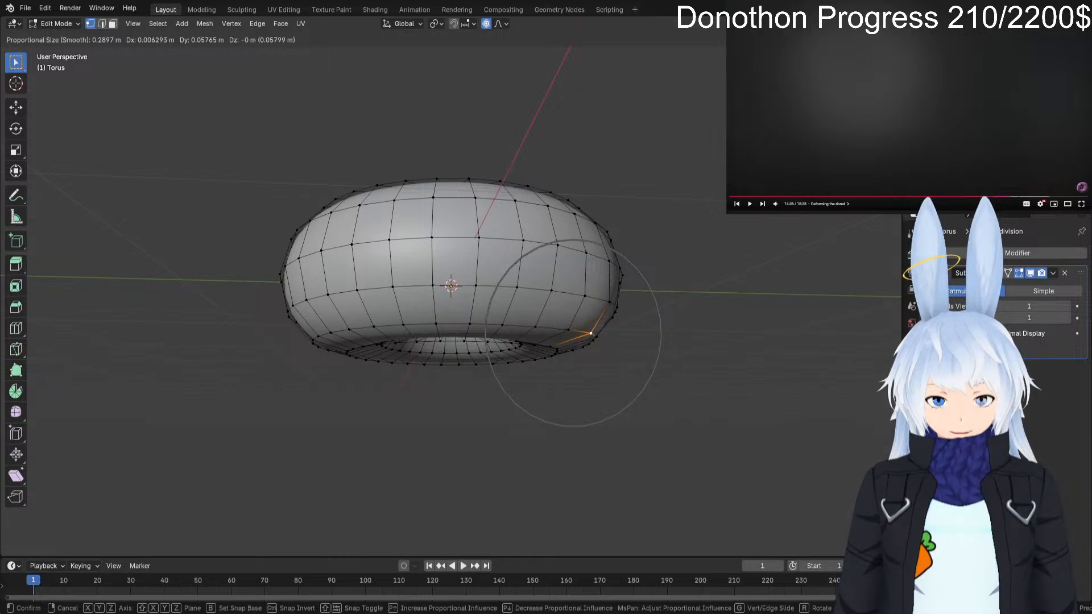
{"action": "key", "text": "Return"}
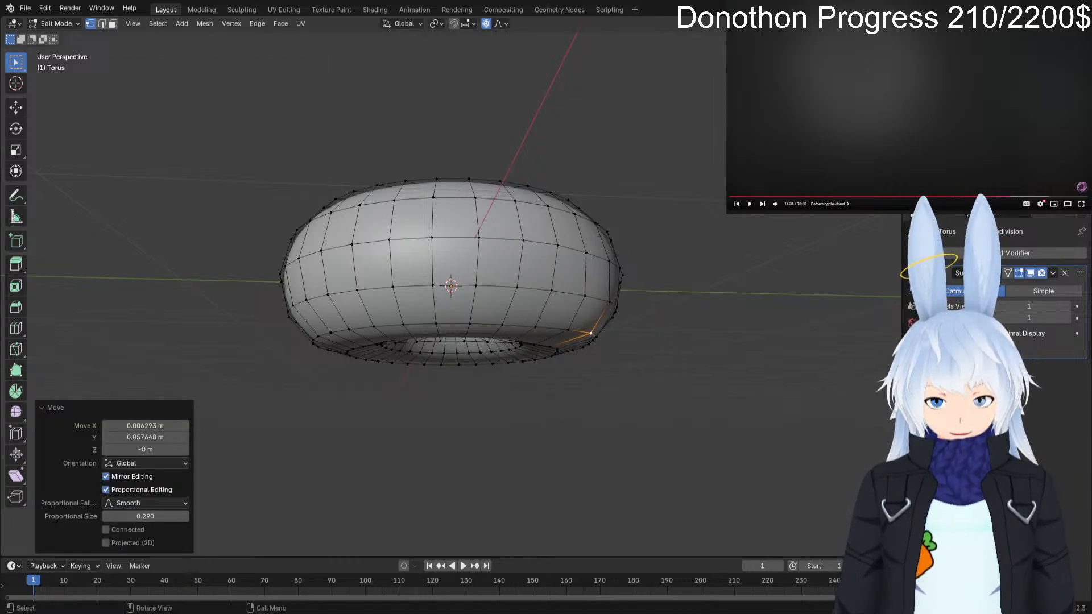
Move a vertex on the opposite outer side about 0.026 m along negative Y and 0.020 m up, with proportional size 0.350.
{"action": "left_click", "coordinate": [306, 300]}
{"action": "key", "text": "g"}
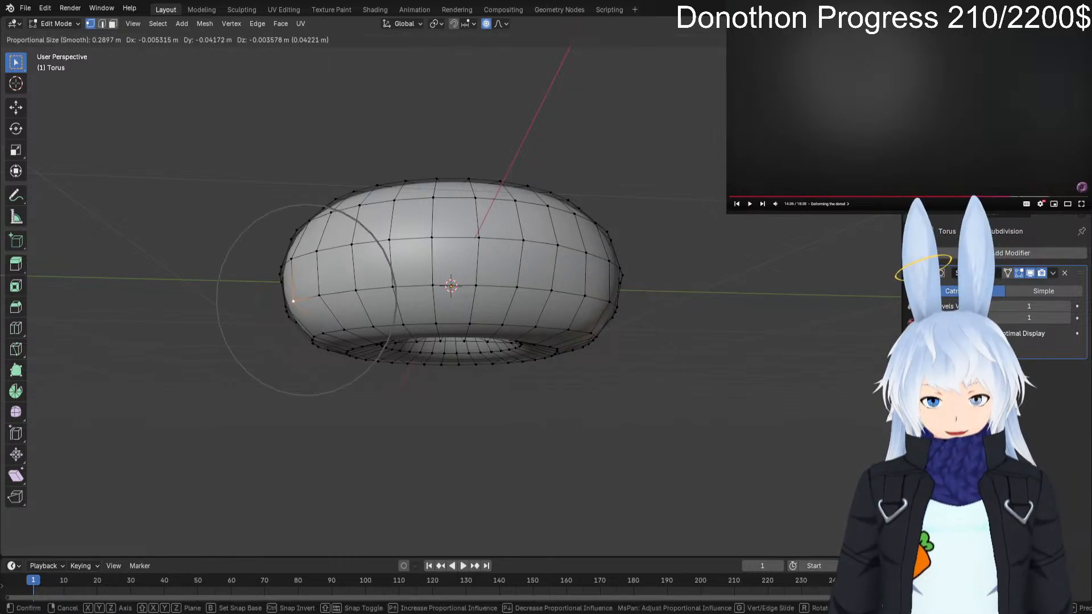
{"action": "scroll", "coordinate": [307, 301], "scroll_direction": "down", "scroll_amount": 1}
{"action": "scroll", "coordinate": [308, 300], "scroll_direction": "down", "scroll_amount": 1}
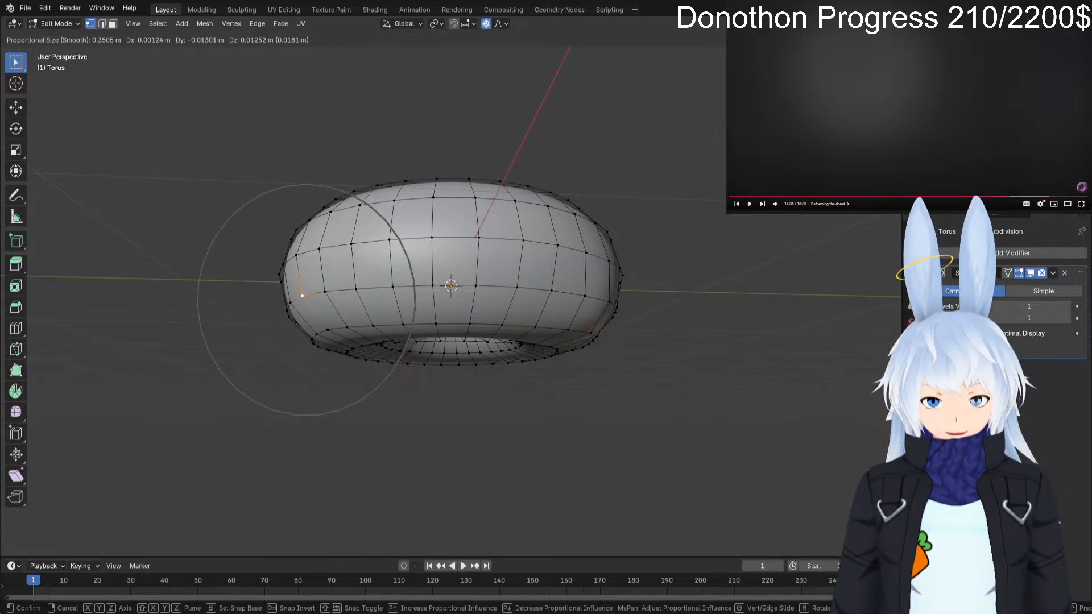
{"action": "key", "text": "Return"}
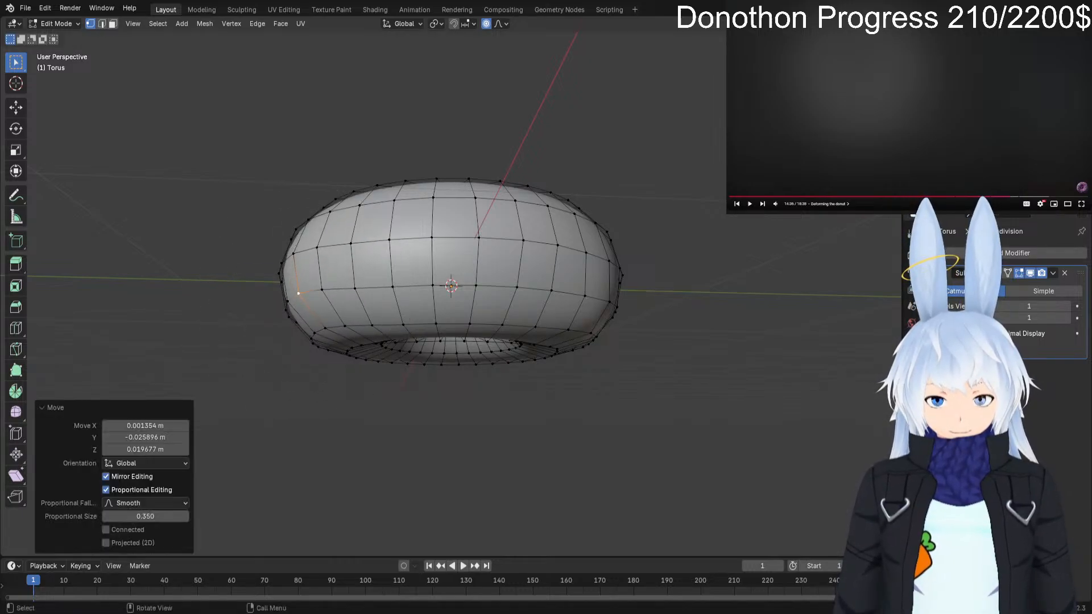
Move a vertex beside the torus's hole about 0.041 m along Y and 0.020 m along negative X, checking the shape in Object Mode.
{"action": "key", "text": "Tab"}
{"action": "middle_click_drag", "start_coordinate": [302, 294], "coordinate": [340, 432]}
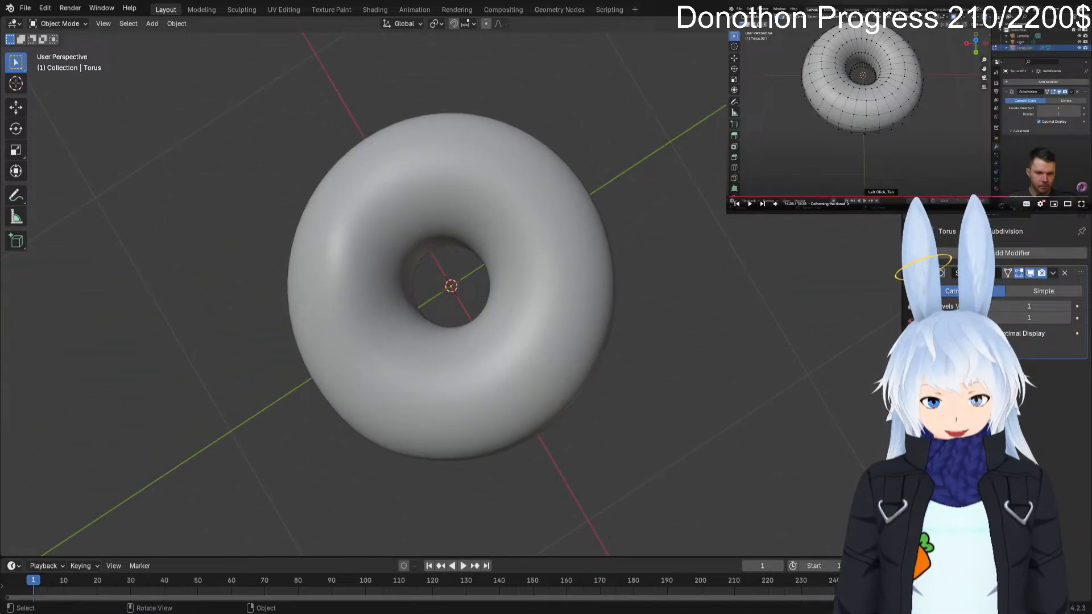
{"action": "key", "text": "Tab"}
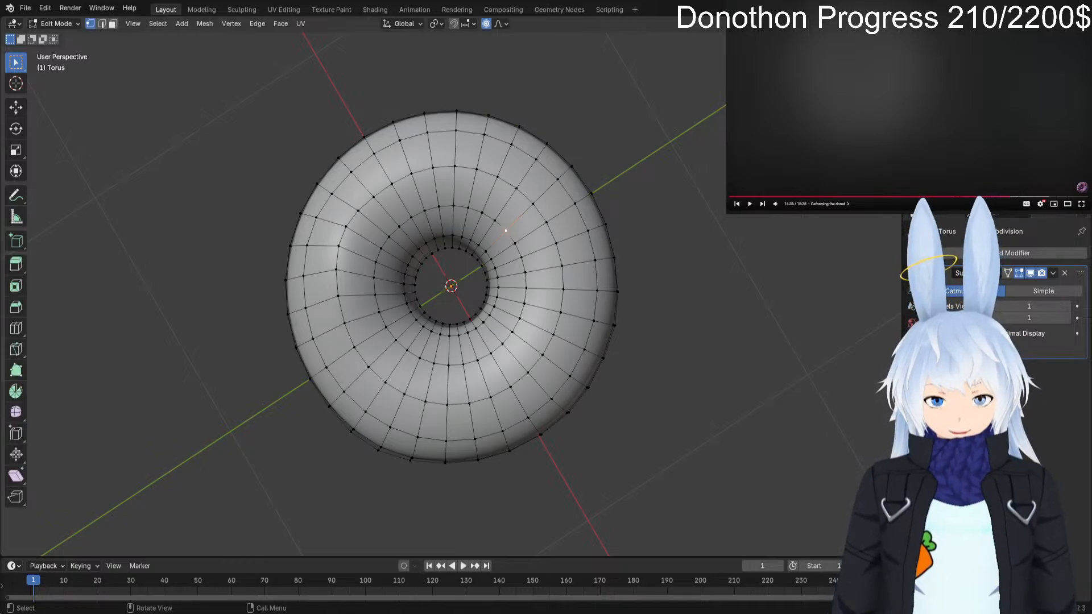
{"action": "key", "text": "g"}
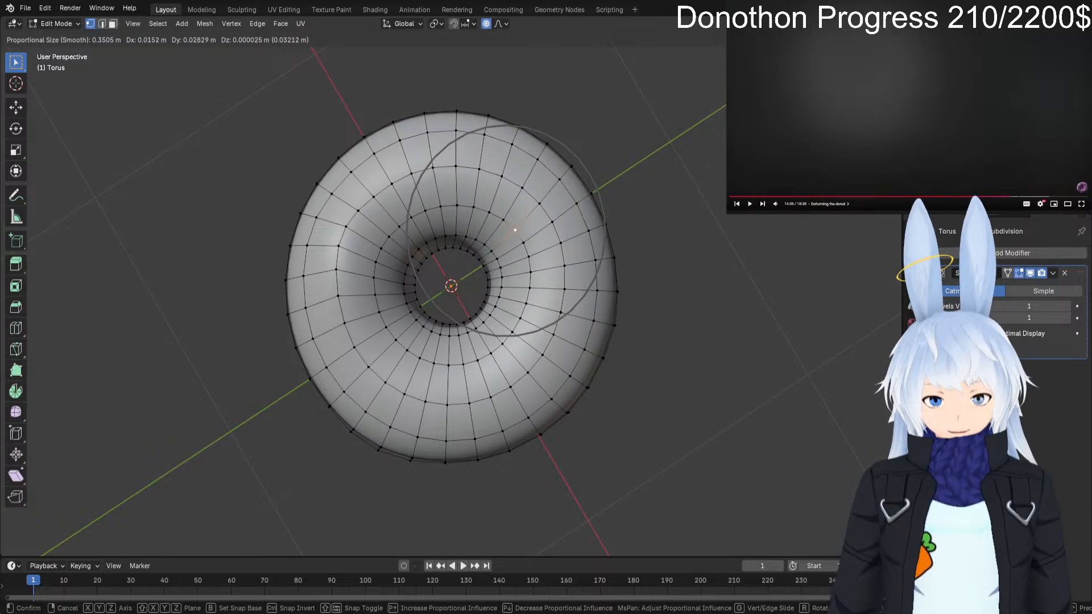
{"action": "key", "text": "Return"}
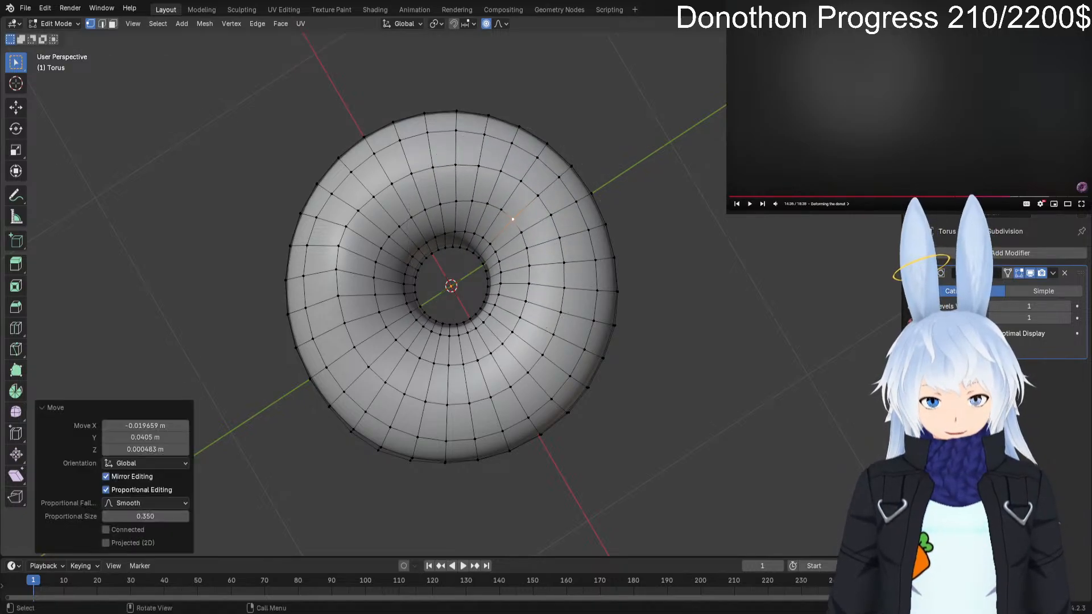
{"action": "key", "text": "Tab"}
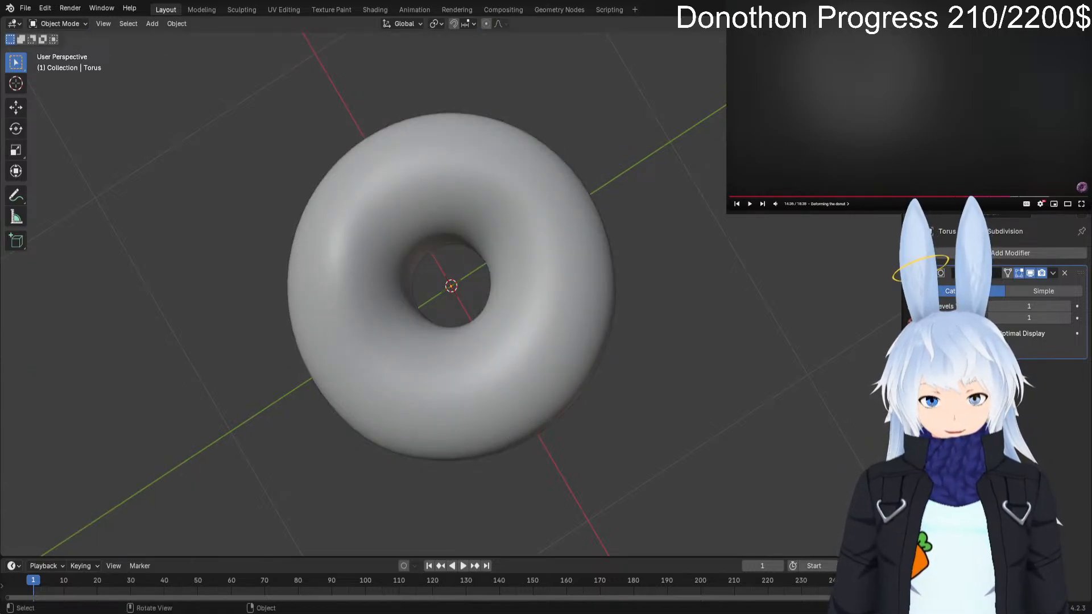
Nudge a vertex midway between the hole and the outer edge slightly inward with smooth proportional editing, and check it in Object Mode.
{"action": "key", "text": "Tab"}
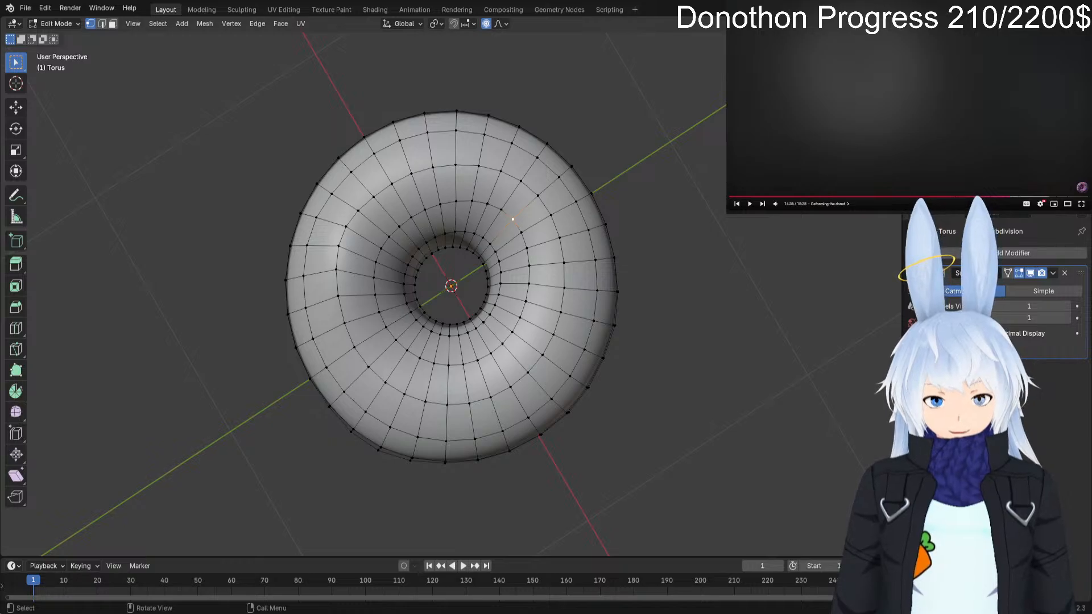
{"action": "left_click", "coordinate": [559, 177]}
{"action": "key", "text": "g"}
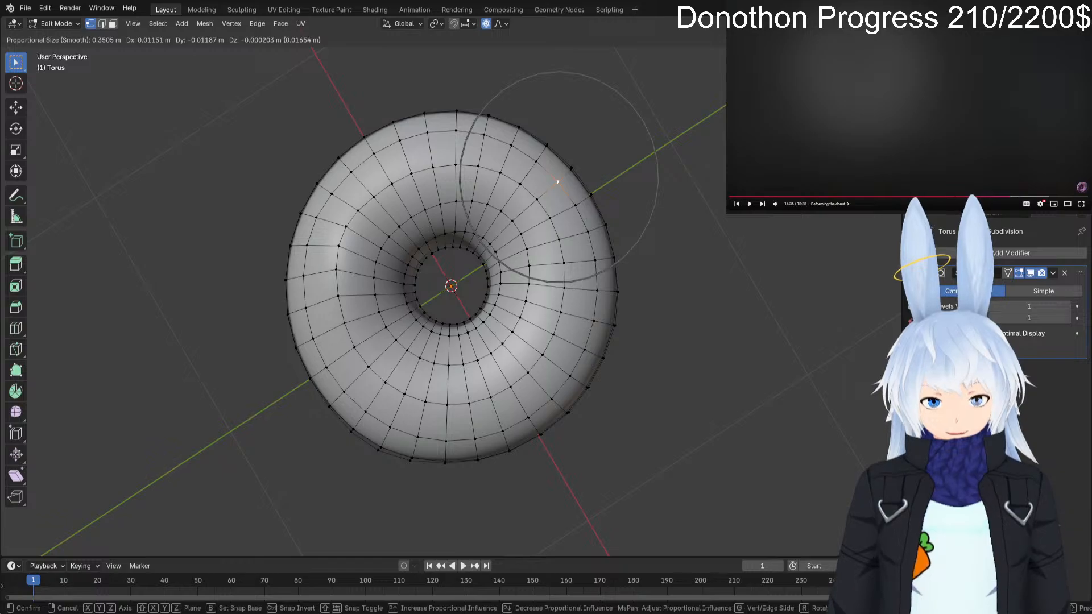
{"action": "key", "text": "Return"}
{"action": "key", "text": "Tab"}
{"action": "key", "text": "Tab"}
Move a lower vertex on the torus's outer side by about 0.049 m, mainly along negative X and Y, using proportional size 0.350.
{"action": "middle_click_drag", "start_coordinate": [557, 185], "coordinate": [527, 117]}
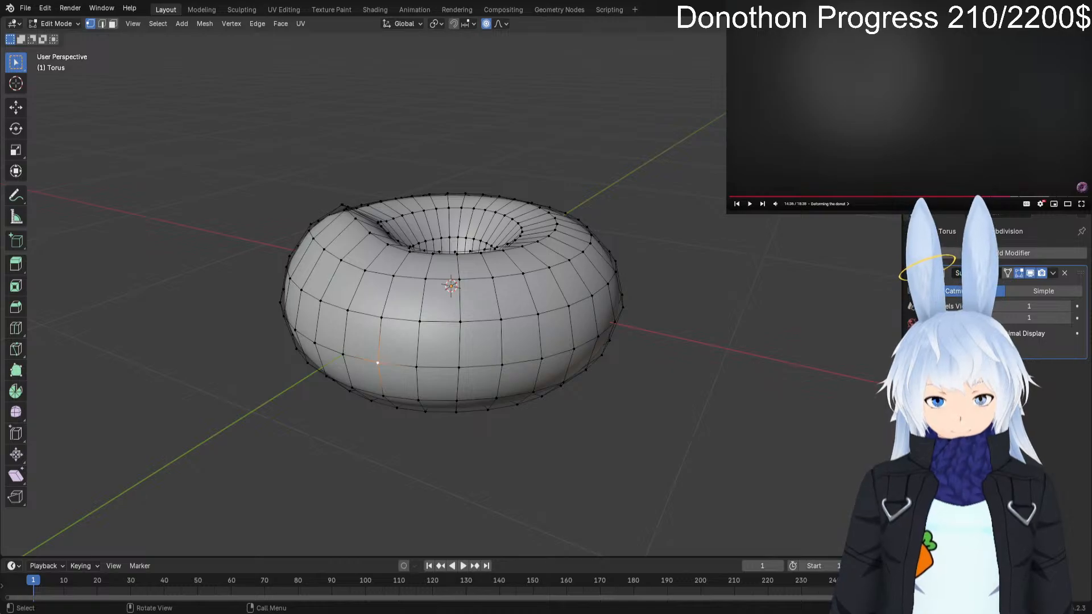
{"action": "key", "text": "g"}
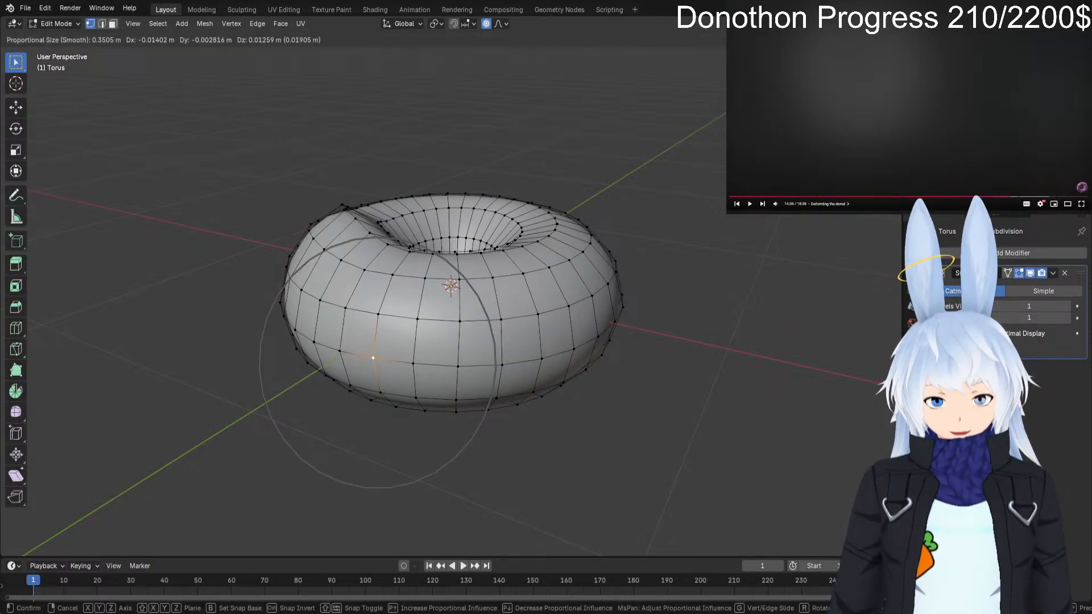
{"action": "key", "text": "g"}
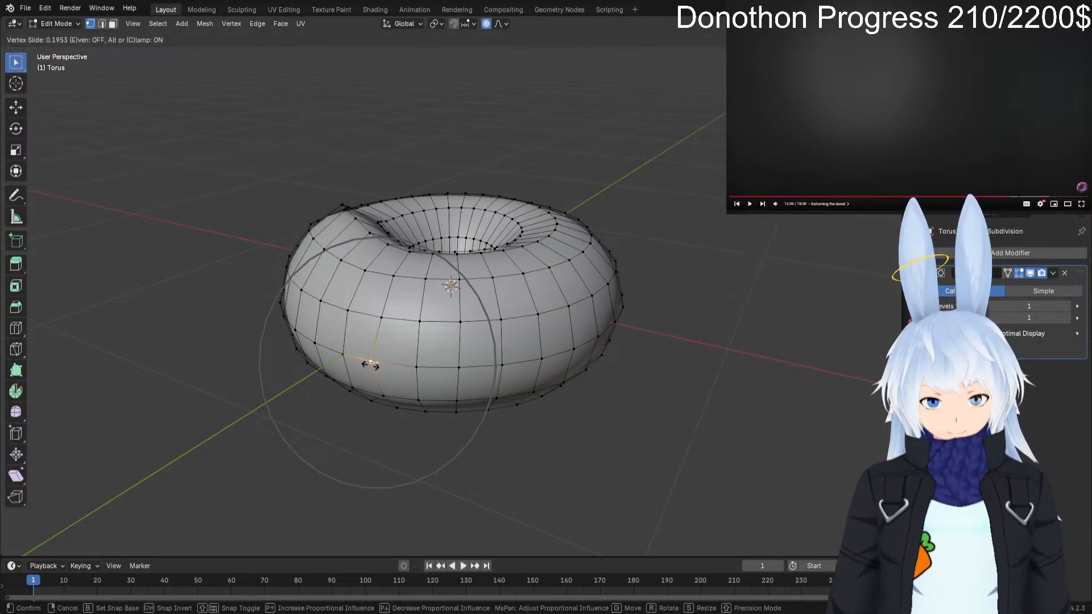
{"action": "key", "text": "g"}
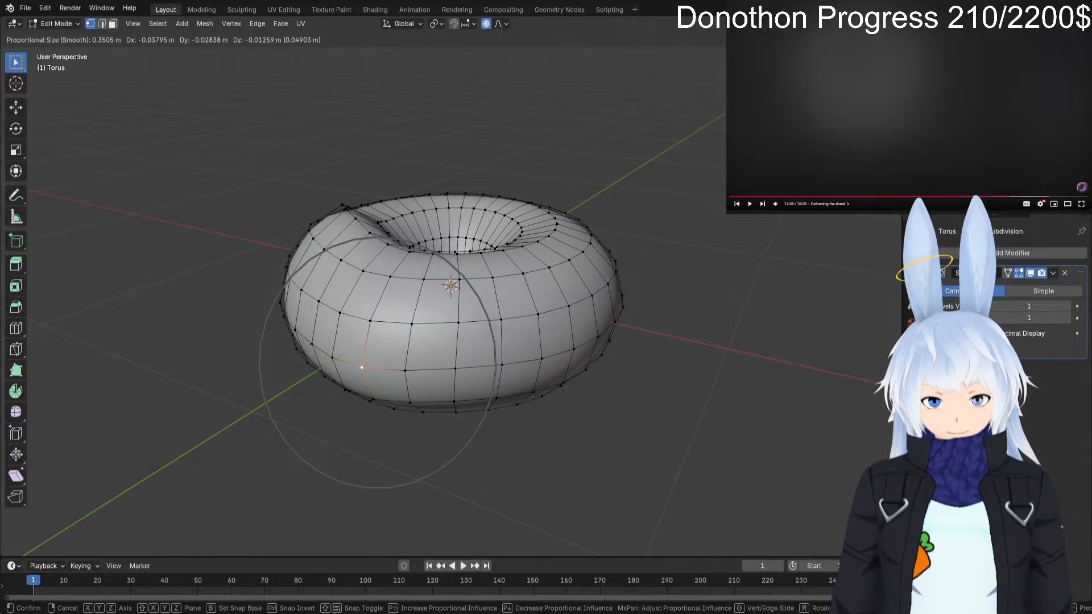
{"action": "left_click", "coordinate": [361, 367]}
Move the outer-side vertex above it by about 0.050 m, mainly along negative X and Y, and inspect the torus in Object Mode.
{"action": "key", "text": "g"}
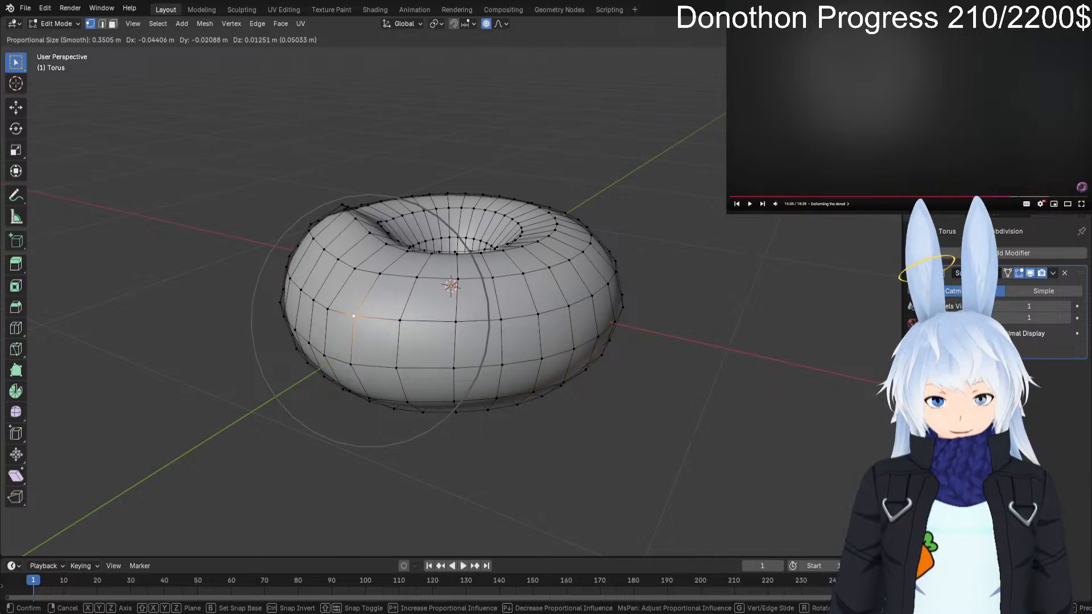
{"action": "key", "text": "Return"}
{"action": "key", "text": "Tab"}
{"action": "mouse_move", "coordinate": [450, 285]}
{"action": "middle_mouse_down"}
{"action": "mouse_move", "coordinate": [450, 349]}
{"action": "mouse_move", "coordinate": [438, 296]}
{"action": "middle_mouse_up"}
{"action": "key", "text": "Tab"}
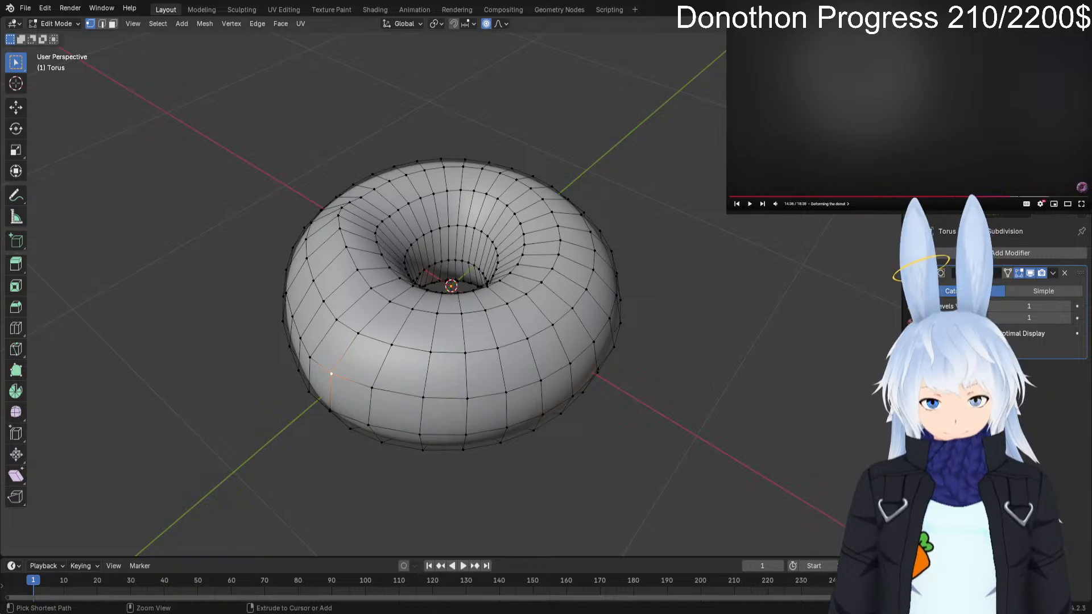
{"action": "key", "text": "g"}
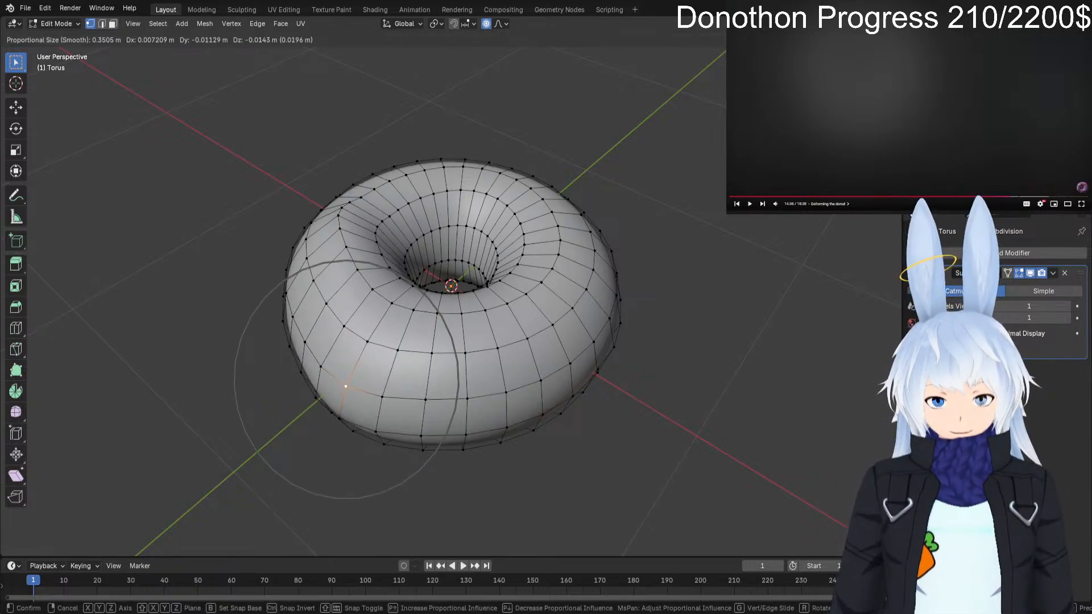
{"action": "key", "text": "g"}
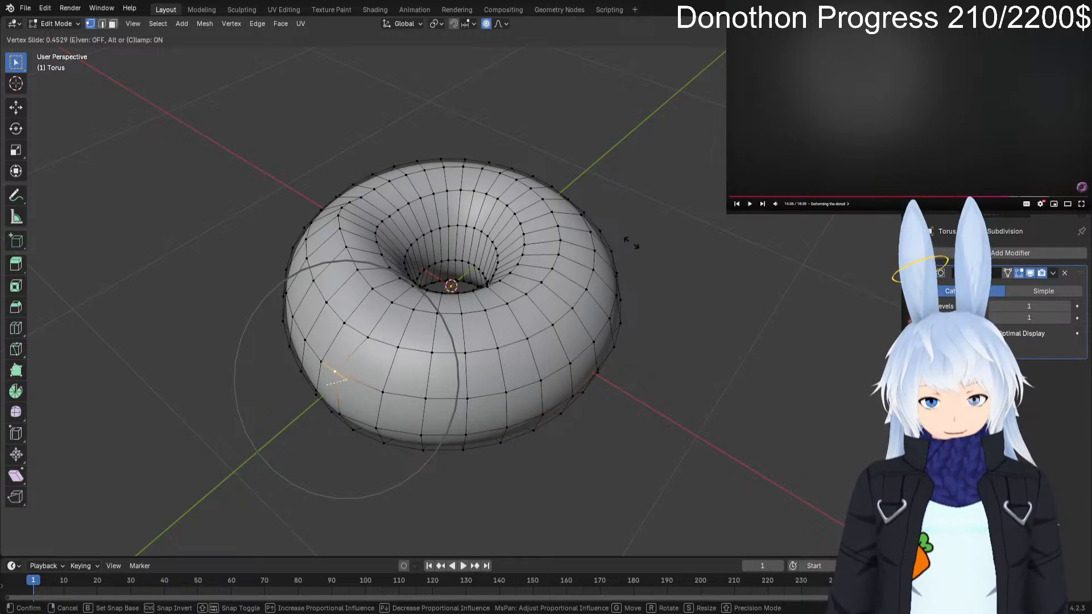
{"action": "key", "text": "g"}
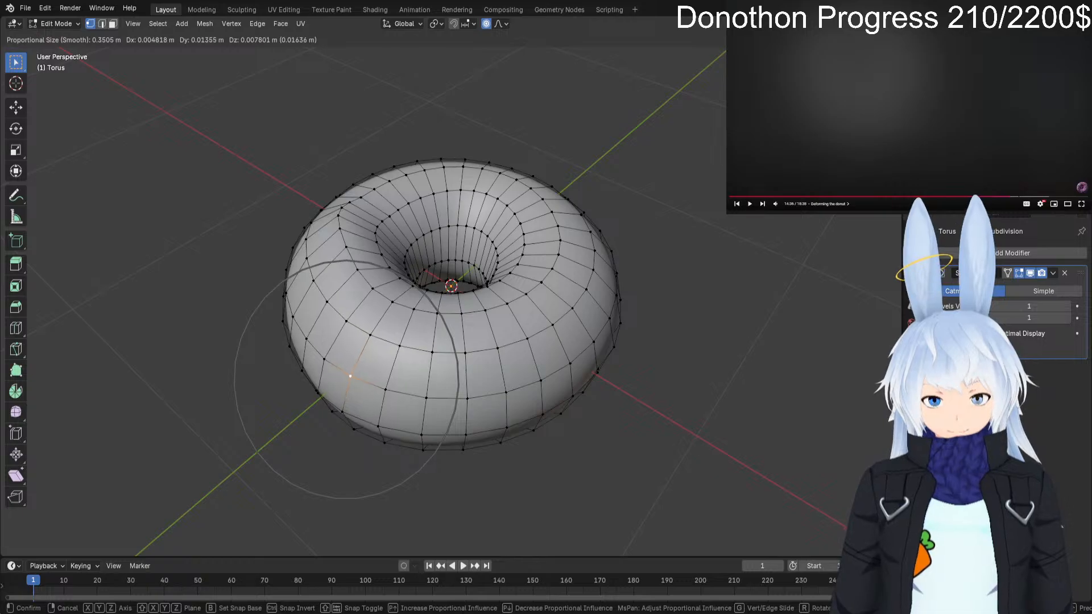
{"action": "key", "text": "Escape"}
Move a vertex on the torus's upper outer side about 0.032 m along X and 0.045 m along Y with proportional size 0.239, checking it in Object Mode.
{"action": "key", "text": "Tab"}
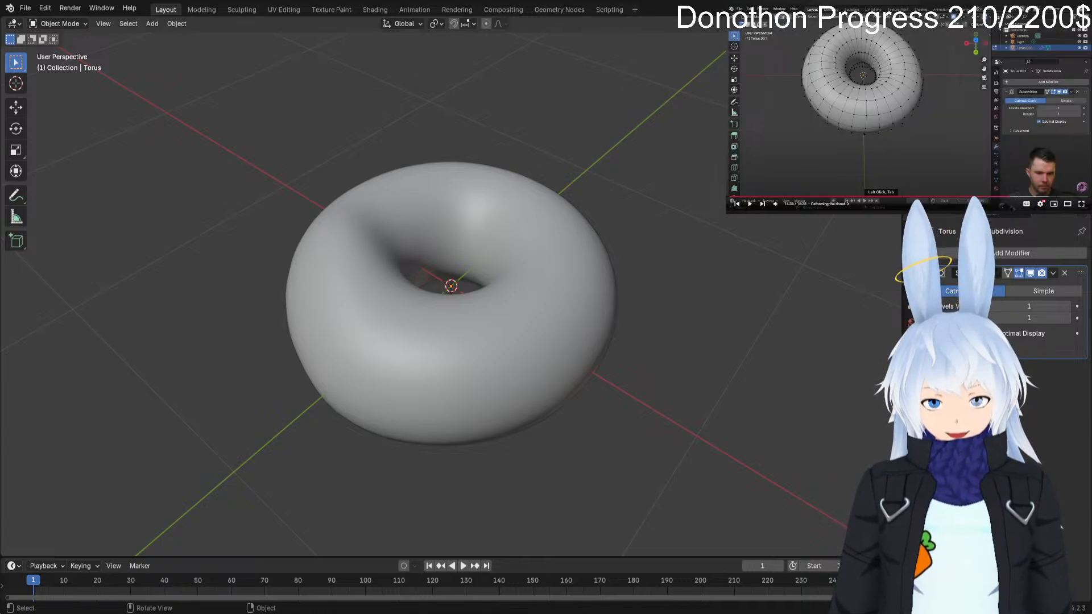
{"action": "middle_click_drag", "start_coordinate": [455, 284], "coordinate": [442, 314]}
{"action": "key", "text": "Tab"}
{"action": "left_click", "coordinate": [538, 380]}
{"action": "key", "text": "g"}
{"action": "scroll", "coordinate": [538, 373], "scroll_direction": "up", "scroll_amount": 5}
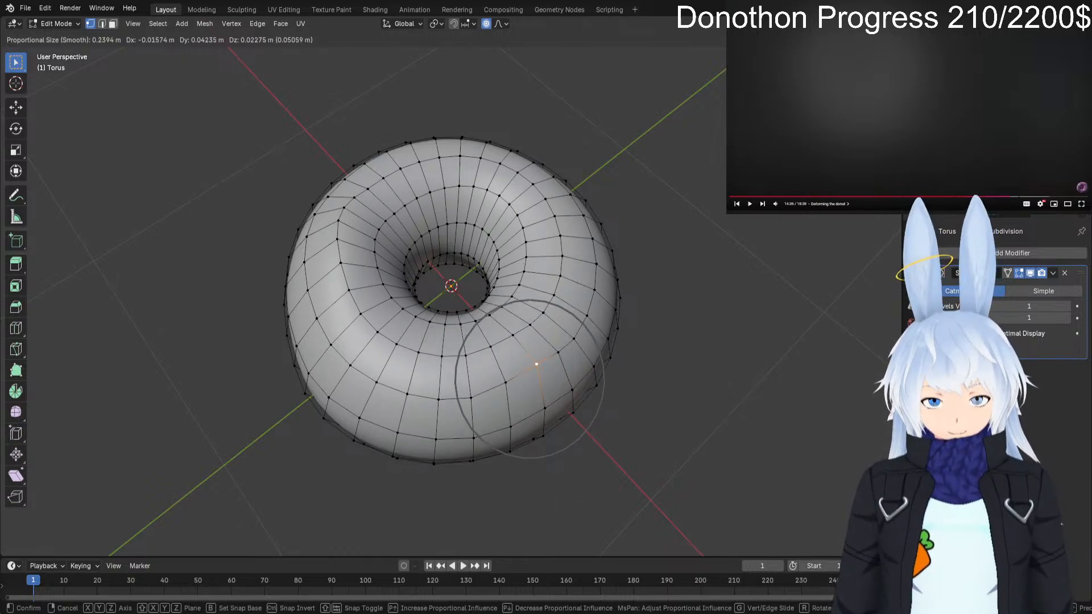
{"action": "left_click", "coordinate": [547, 379]}
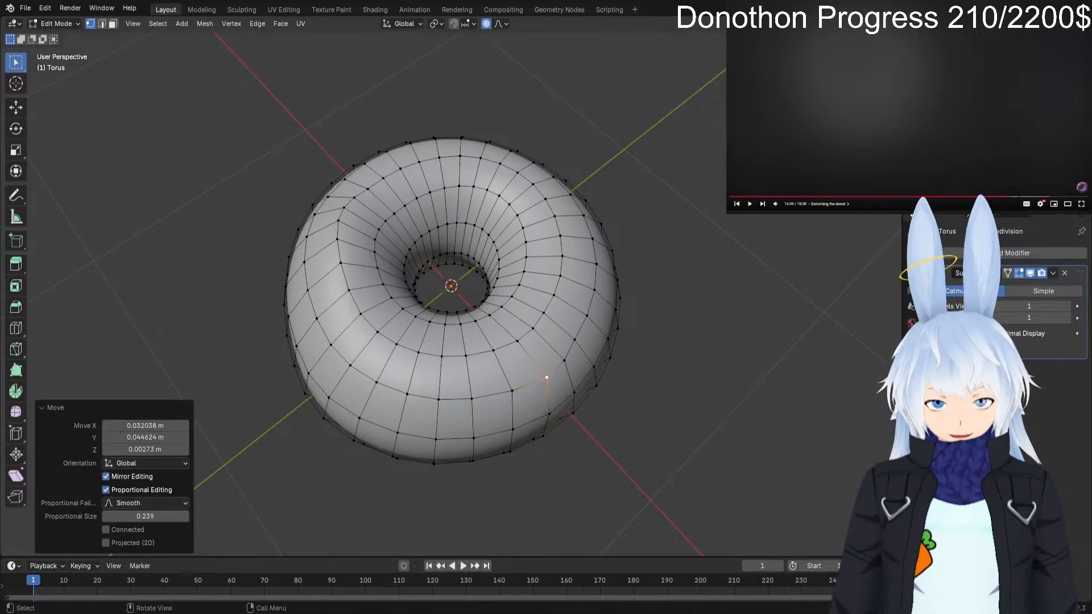
{"action": "key", "text": "Tab"}
{"action": "key", "text": "Tab"}
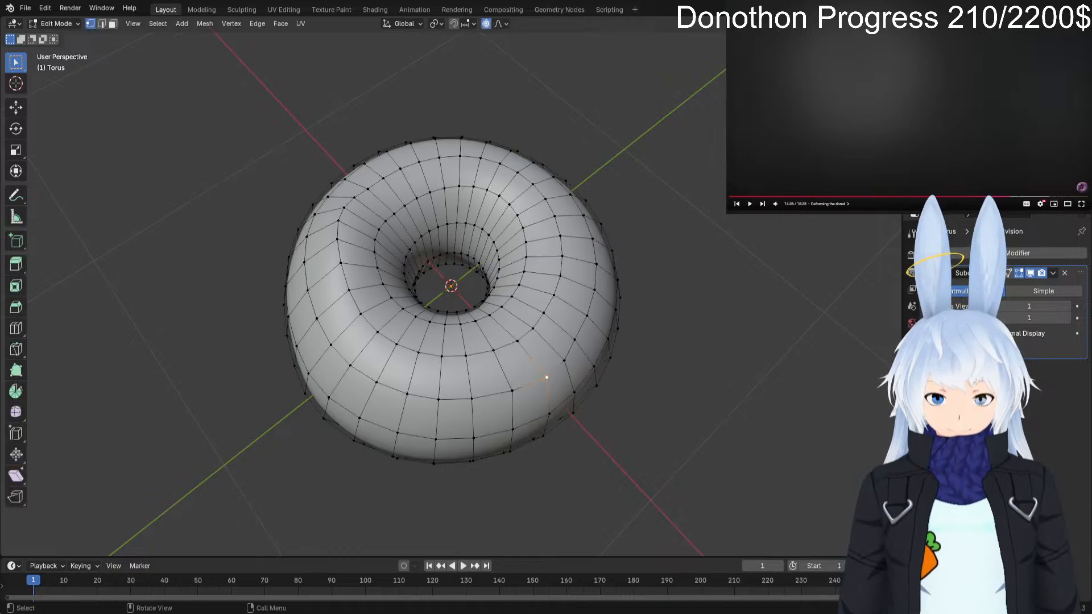
Move a nearby vertex on the upper outer side slightly toward the hole, fine-tune it by about 0.005 m, and check the shape in Object Mode.
{"action": "left_click", "coordinate": [472, 399]}
{"action": "key", "text": "g"}
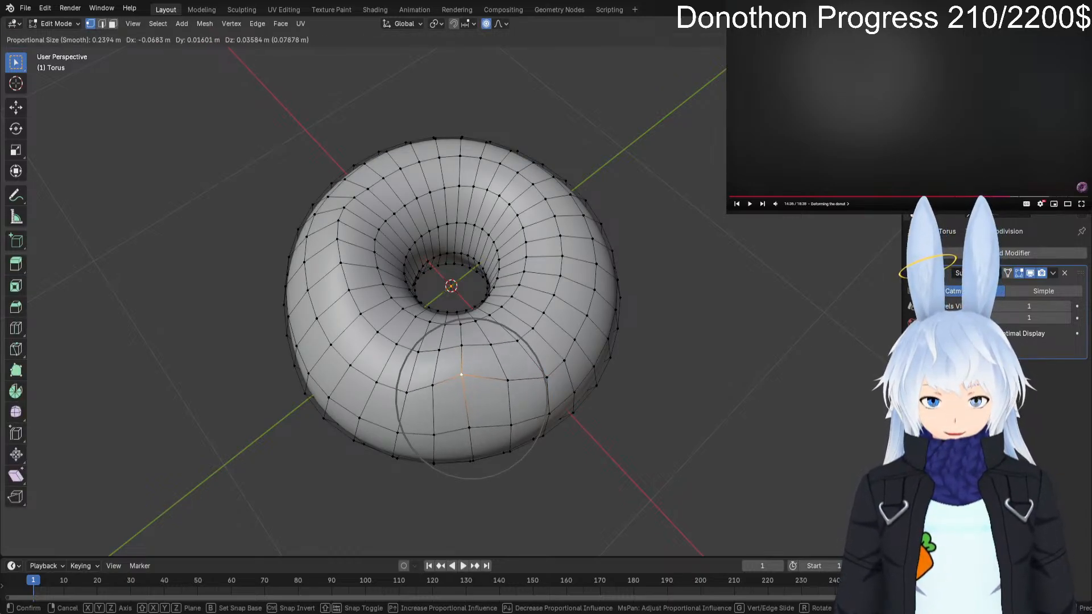
{"action": "key", "text": "Return"}
{"action": "key", "text": "g"}
{"action": "key", "text": "Return"}
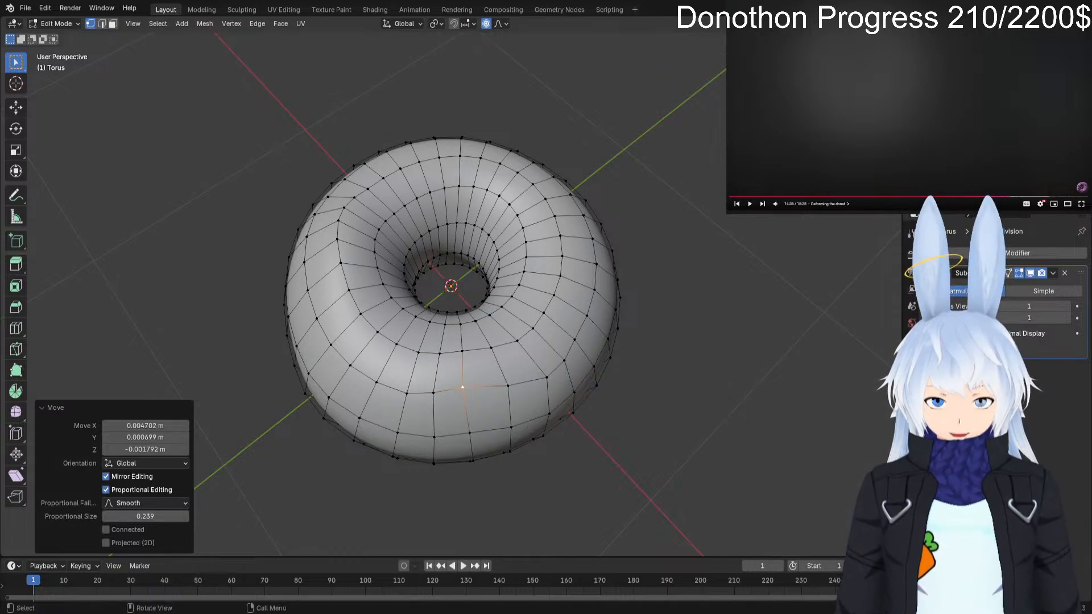
{"action": "key", "text": "Tab"}
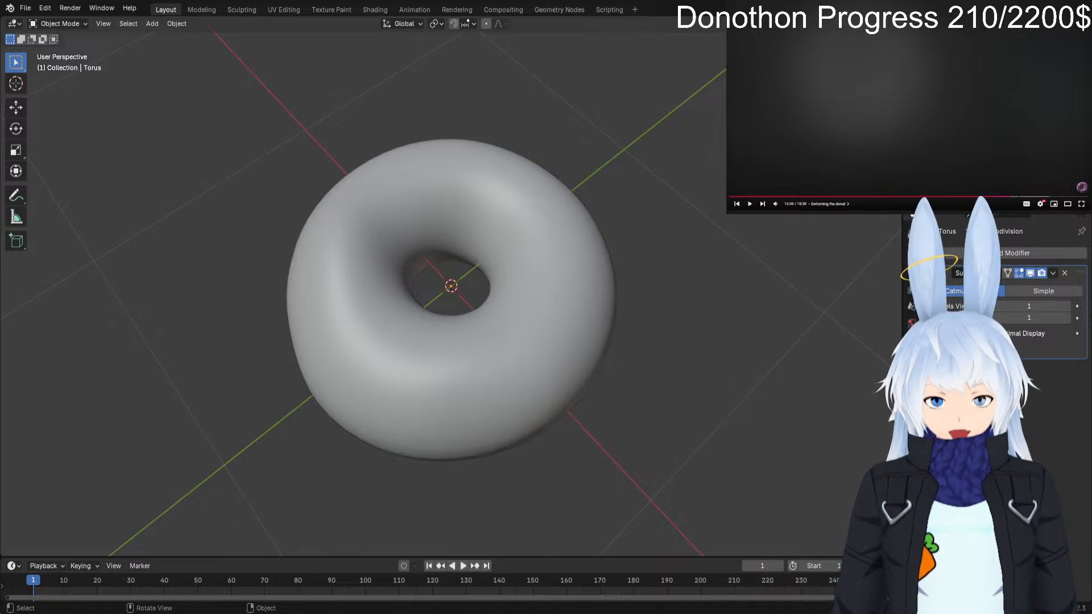
{"action": "left_click_drag", "start_coordinate": [637, 244], "coordinate": [472, 227], "text": "alt"}
{"action": "key", "text": "Tab"}
{"action": "key", "text": "g"}
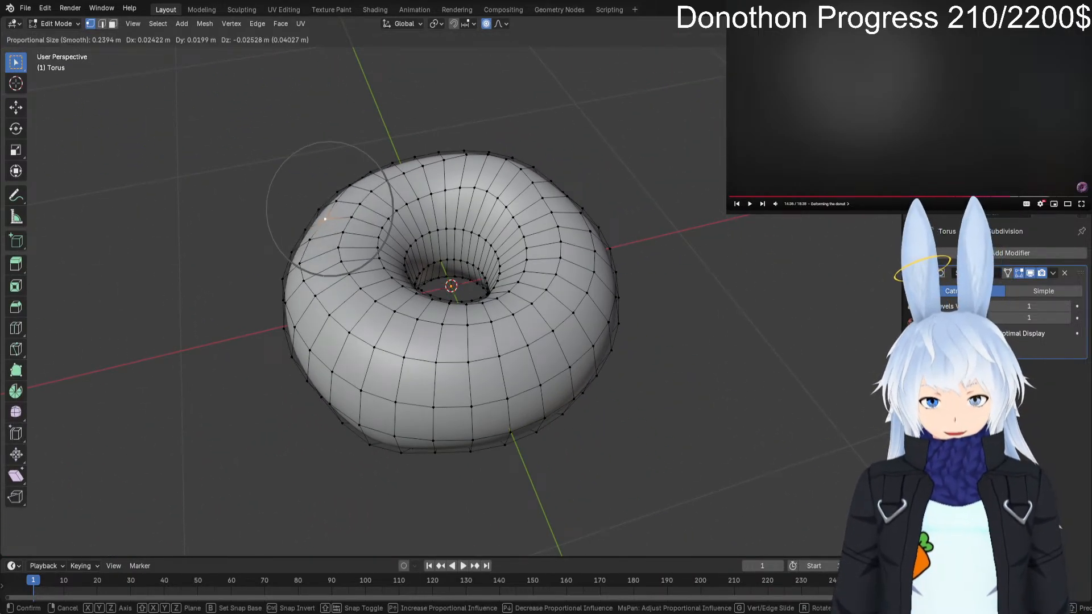
{"action": "key", "text": "g"}
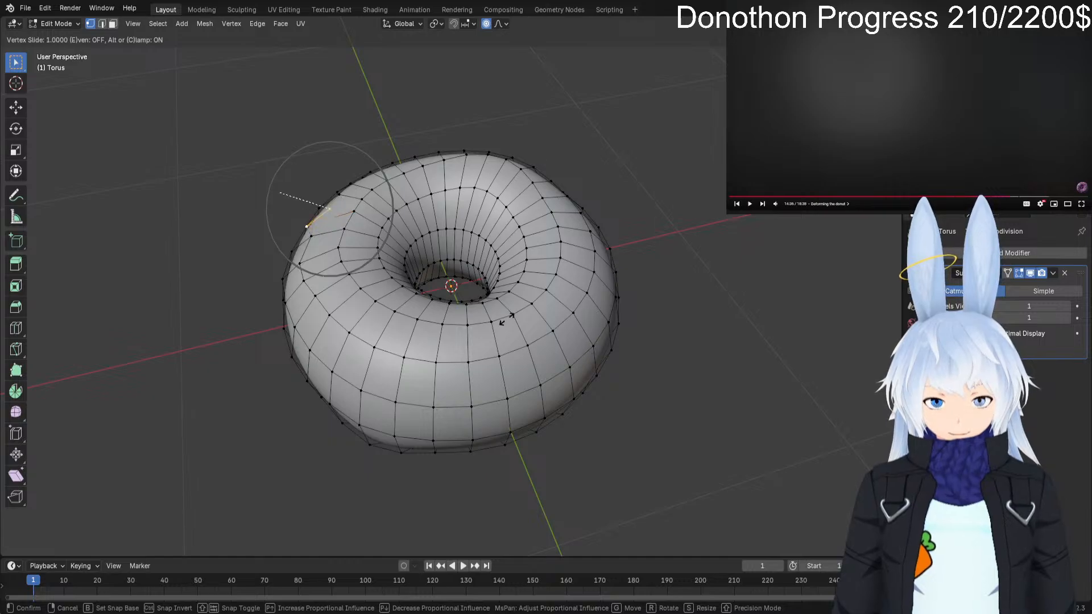
{"action": "key", "text": "Escape"}
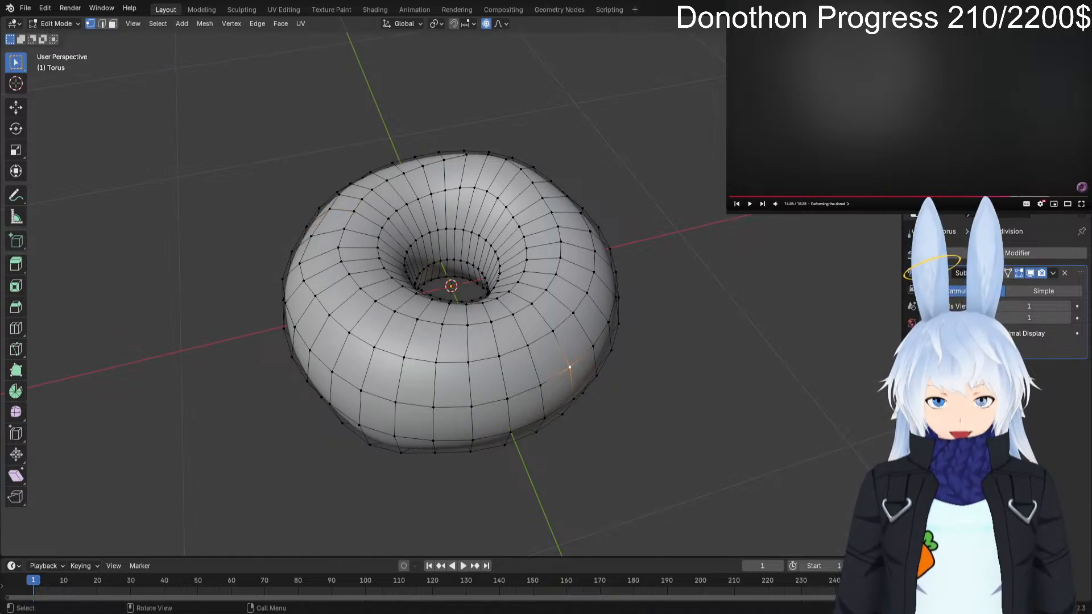
Move two vertices on the torus's outer side outward by about 0.044 m and 0.036 m, mainly along negative X, using proportional size 0.319.
{"action": "left_click", "coordinate": [577, 364]}
{"action": "key", "text": "g"}
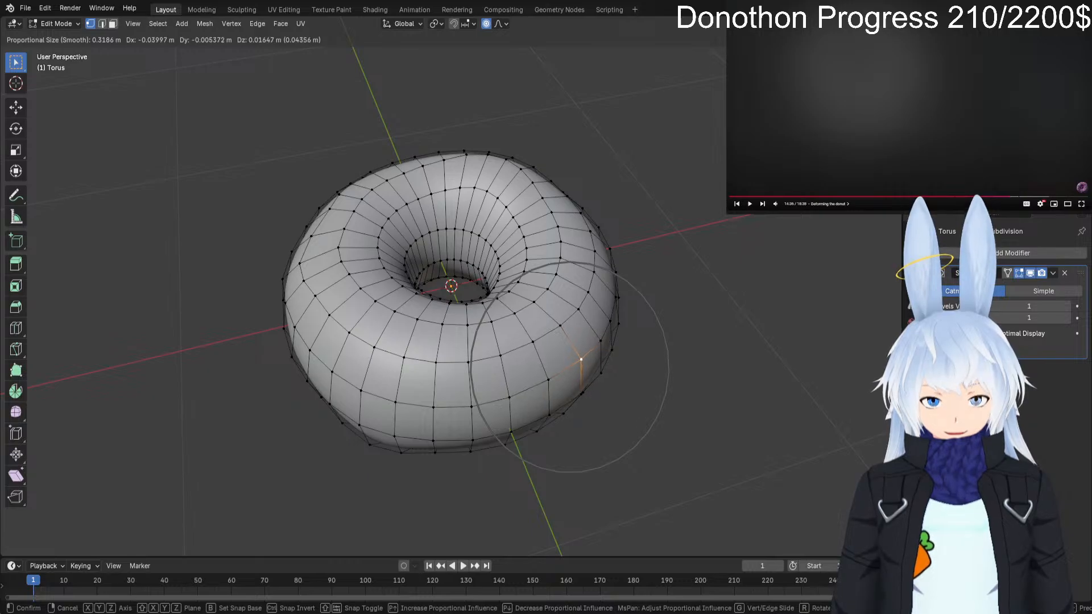
{"action": "left_click", "coordinate": [580, 360]}
{"action": "left_click", "coordinate": [611, 321]}
{"action": "key", "text": "g"}
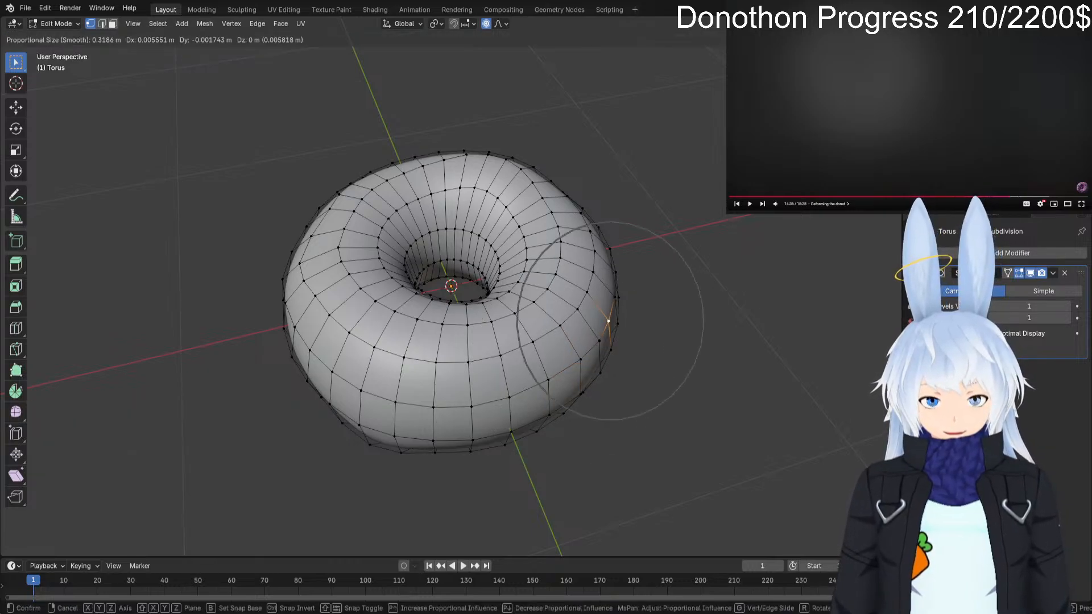
{"action": "left_click", "coordinate": [621, 318]}
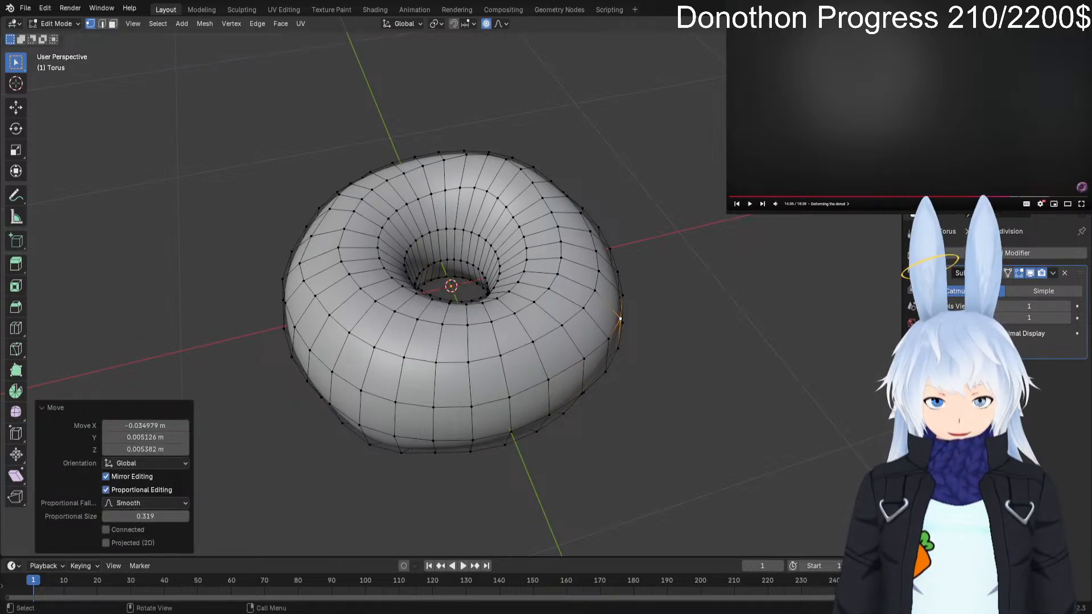
Move the next outer-edge vertex about 0.029 m along negative X and 0.007 m along Z, and fine-tune its position.
{"action": "left_click", "coordinate": [620, 318]}
{"action": "key", "text": "g"}
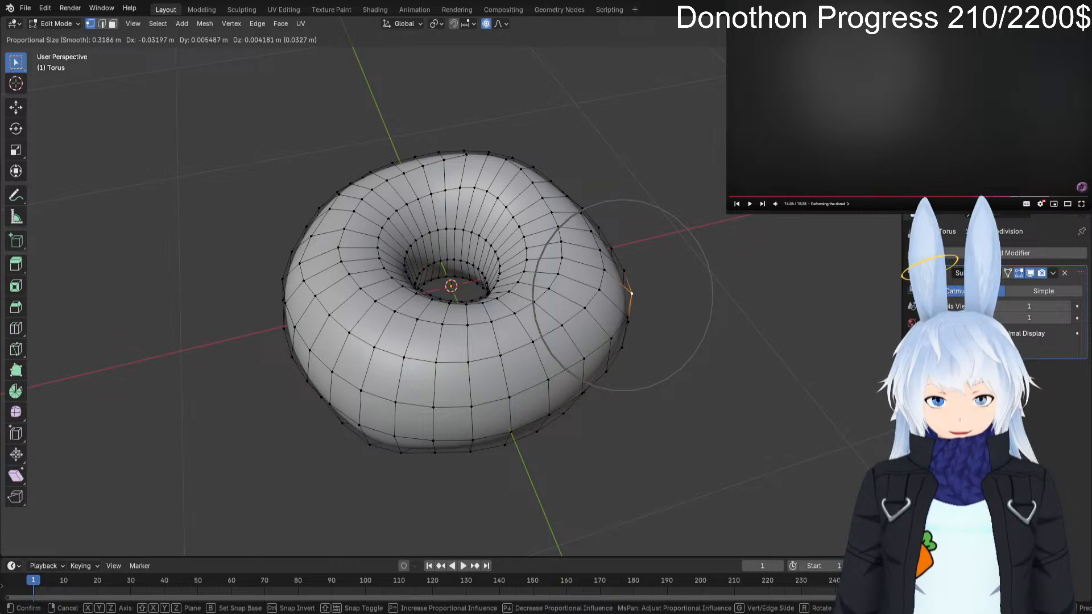
{"action": "left_click", "coordinate": [631, 293]}
{"action": "key", "text": "g"}
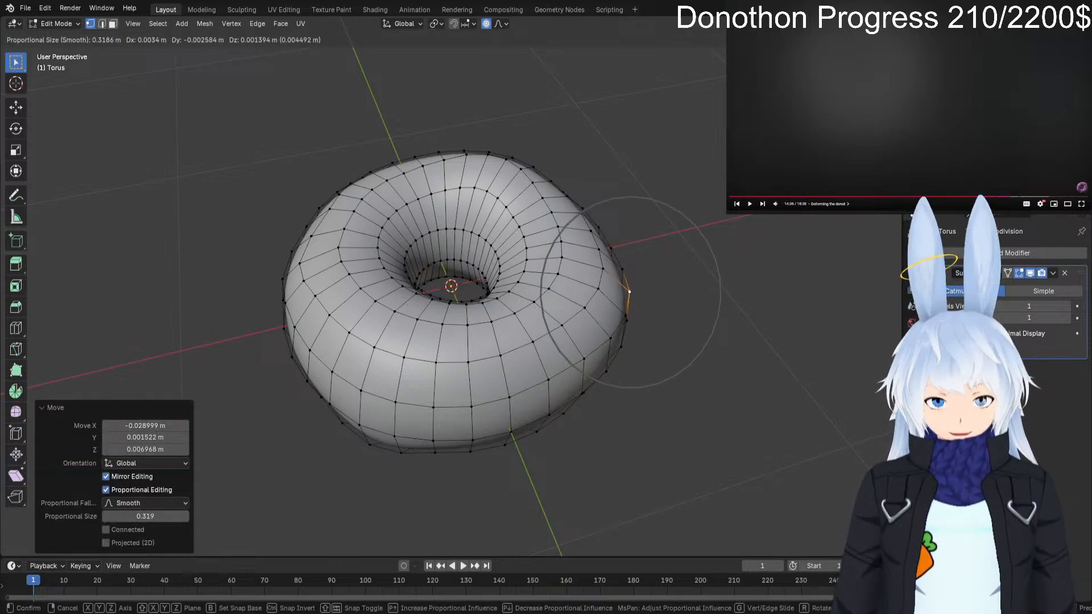
{"action": "left_click", "coordinate": [629, 291]}
Slide the neighbouring vertex higher on the bulged side along its edge with a factor of 0.576.
{"action": "key", "text": "g"}
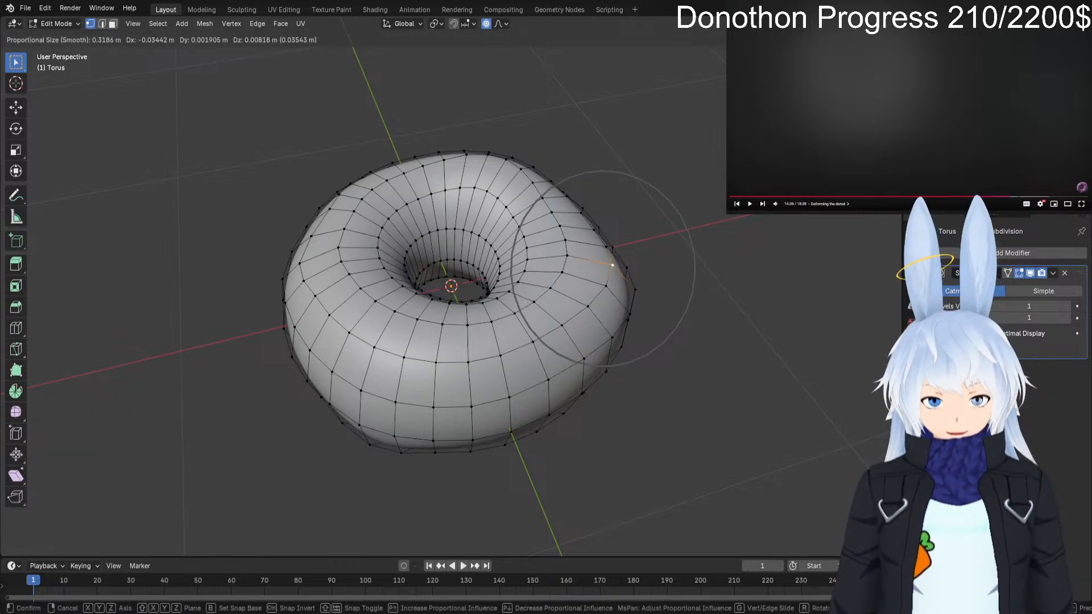
{"action": "key", "text": "g"}
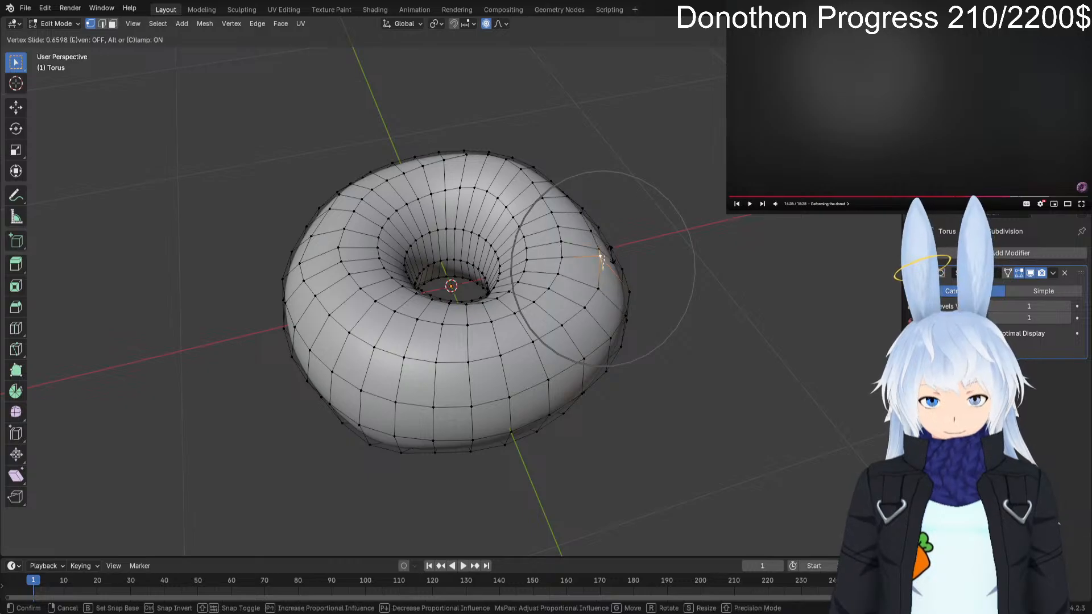
{"action": "key", "text": "Return"}
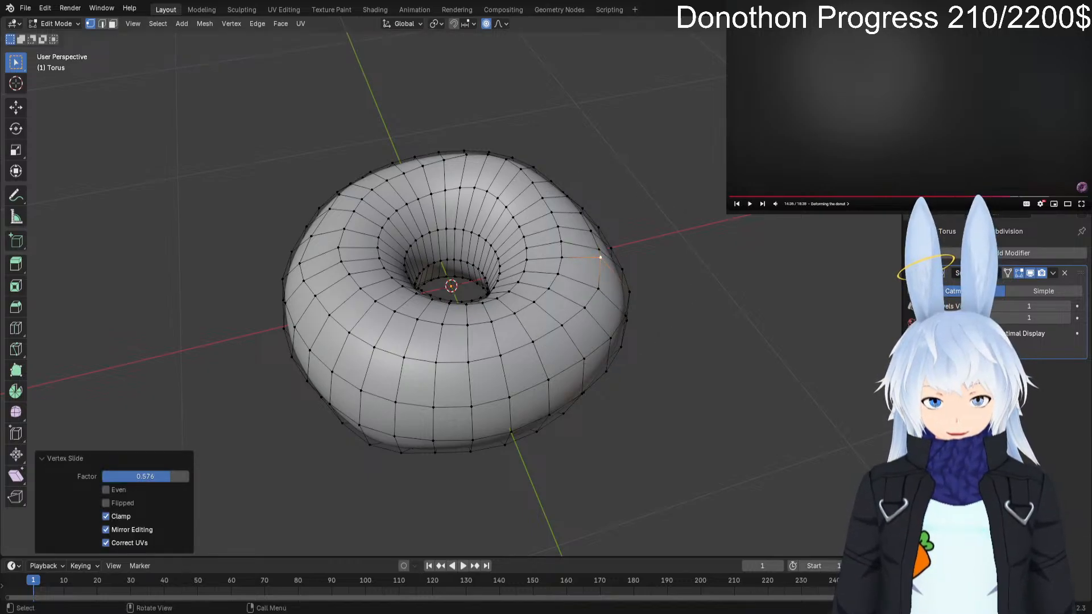
Move a vertex midway up the bulged side about 0.070 m along negative X and 0.021 m along Y, fine-tune it, and inspect the torus in Object Mode.
{"action": "key", "text": "g"}
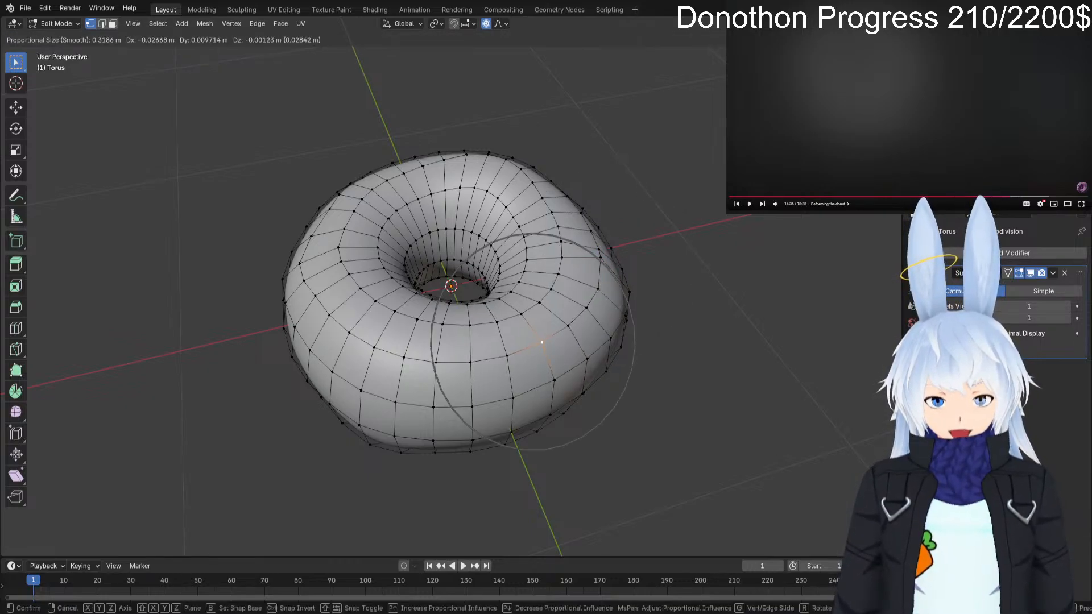
{"action": "key", "text": "Return"}
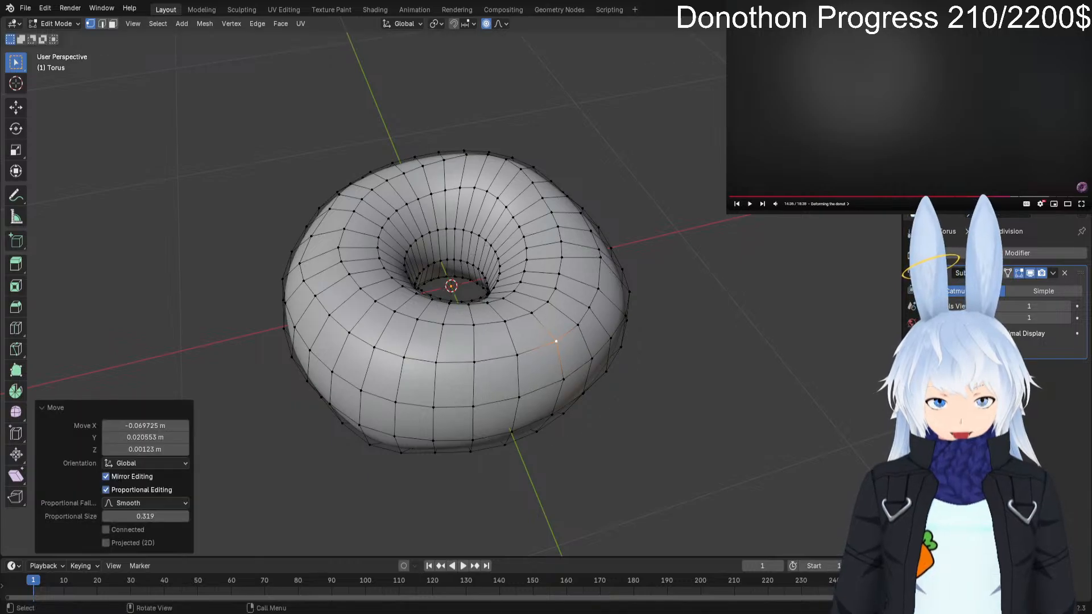
{"action": "key", "text": "g"}
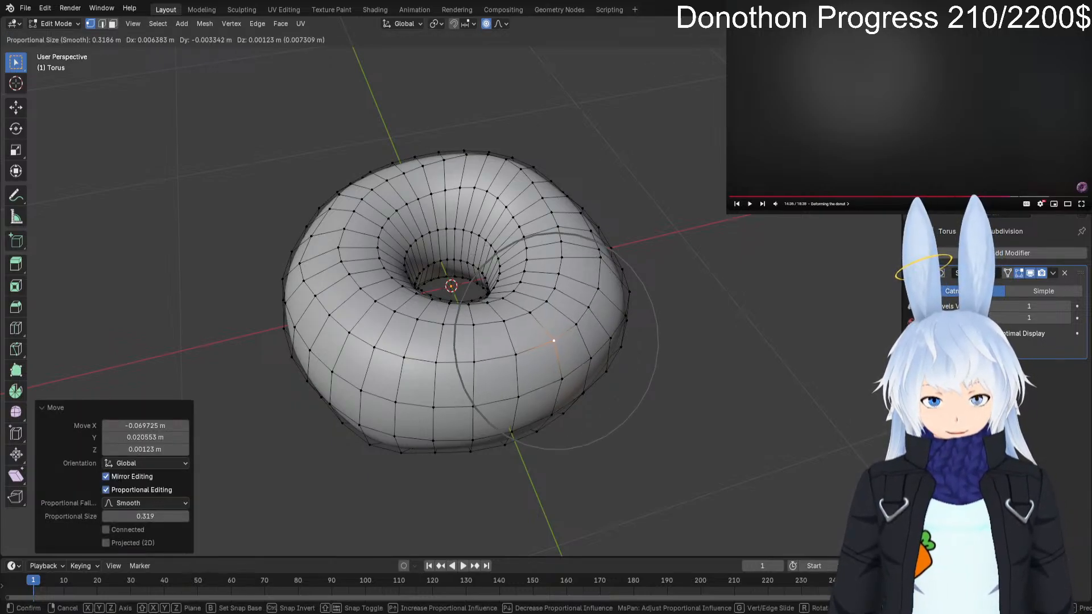
{"action": "key", "text": "Return"}
{"action": "key", "text": "Tab"}
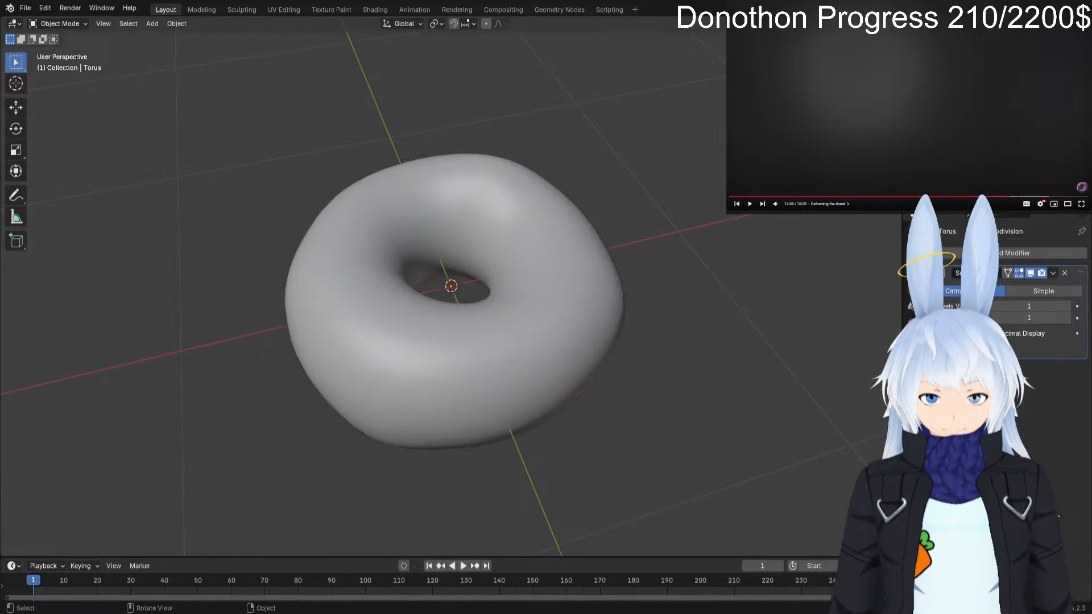
{"action": "middle_click_drag", "start_coordinate": [455, 341], "coordinate": [477, 404]}
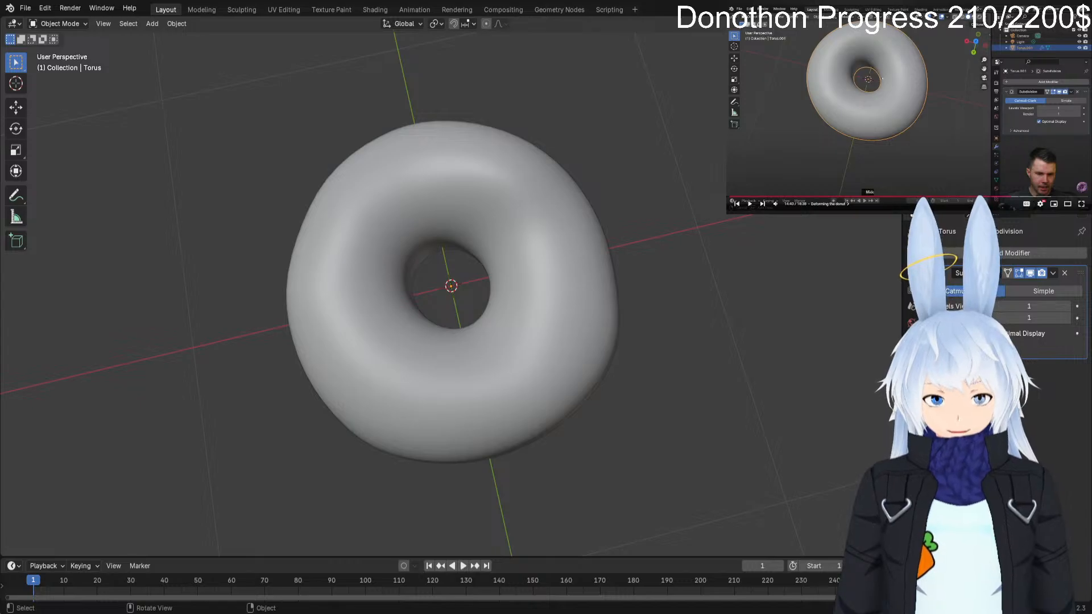
Move a vertex on the hole's inner rim about 0.039 m along negative X, narrowing the hole with proportional size 0.239.
{"action": "key", "text": "Tab"}
{"action": "left_click", "coordinate": [425, 261]}
{"action": "key", "text": "g"}
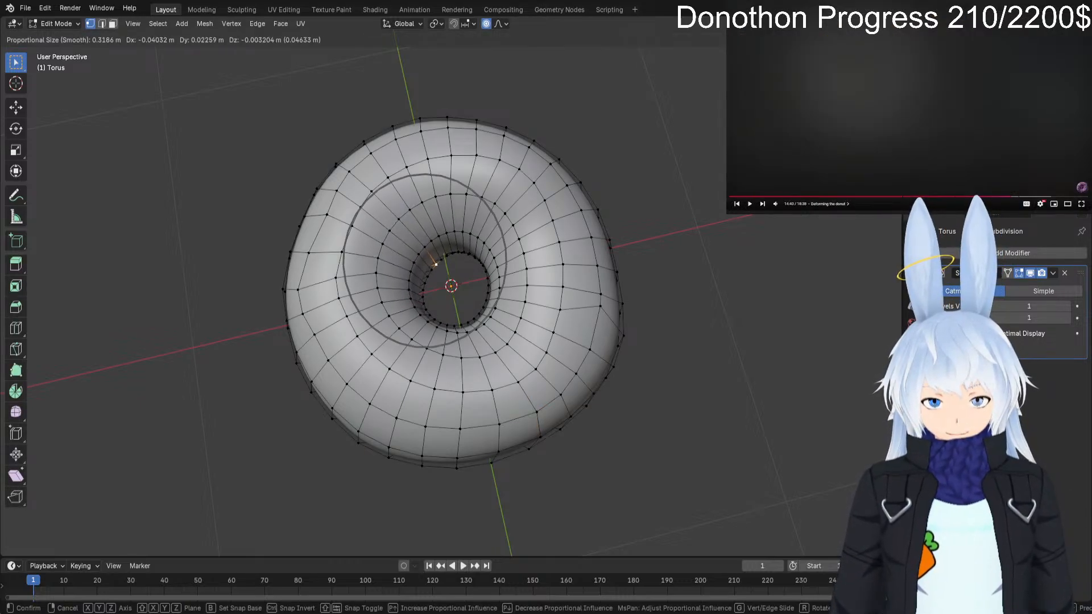
{"action": "scroll", "coordinate": [434, 259], "scroll_direction": "up", "scroll_amount": 2}
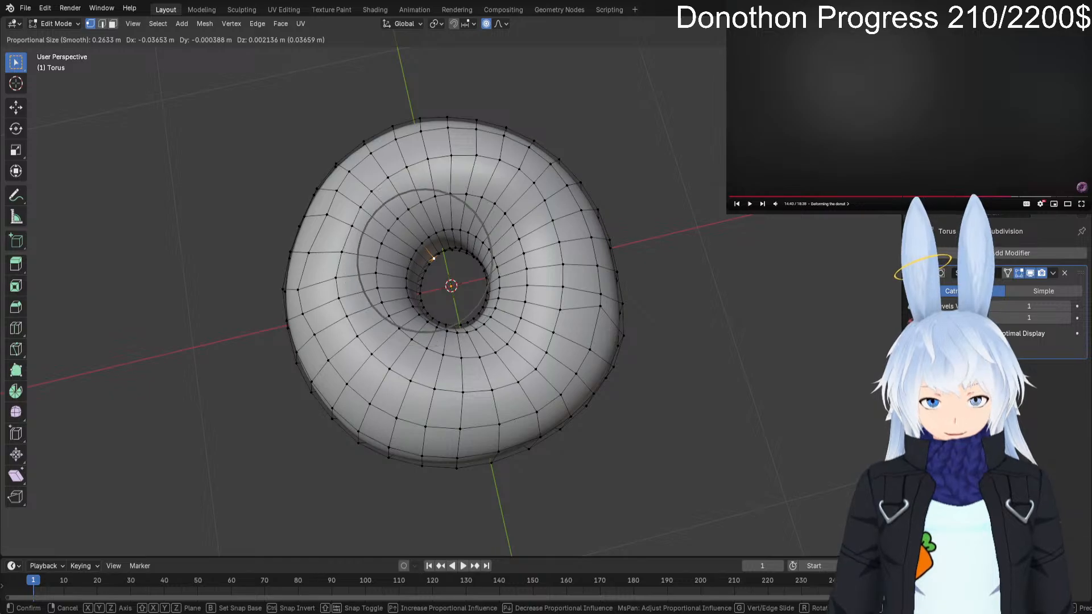
{"action": "scroll", "coordinate": [433, 259], "scroll_direction": "up", "scroll_amount": 1}
{"action": "left_click", "coordinate": [434, 258]}
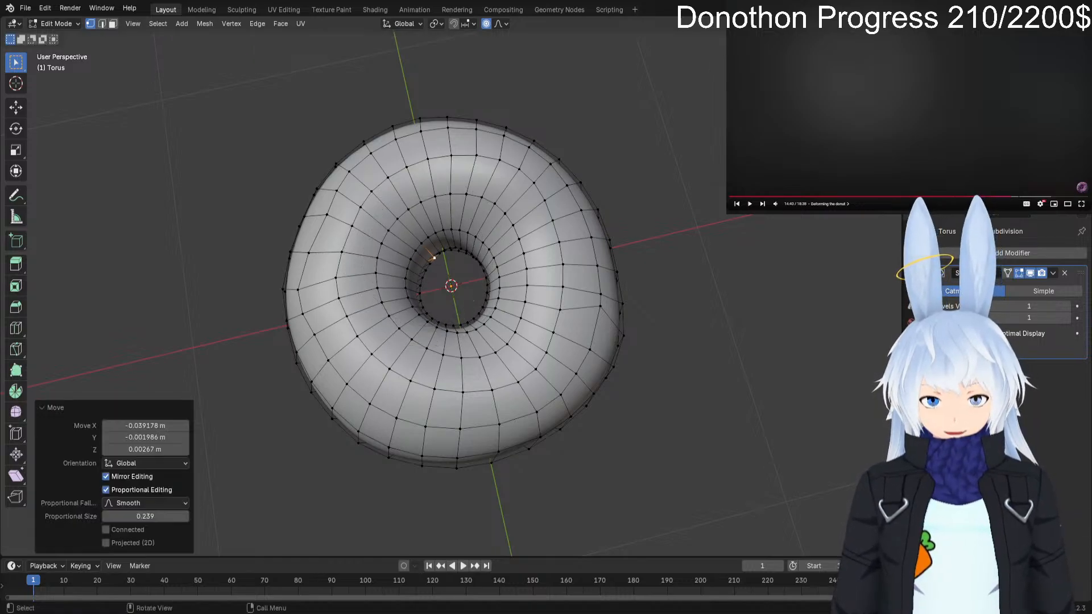
Move the inner-rim vertex on the opposite side of the hole about 0.033 m along X and 0.014 m along negative Y, and nudge it by about 0.006 m.
{"action": "left_click", "coordinate": [487, 285]}
{"action": "key", "text": "g"}
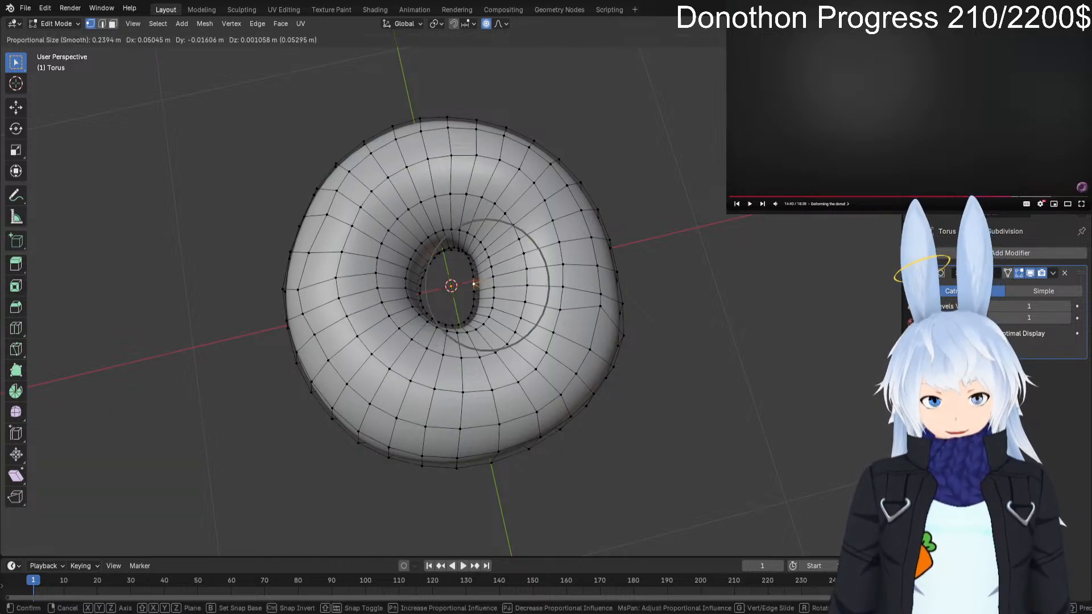
{"action": "left_click", "coordinate": [481, 282]}
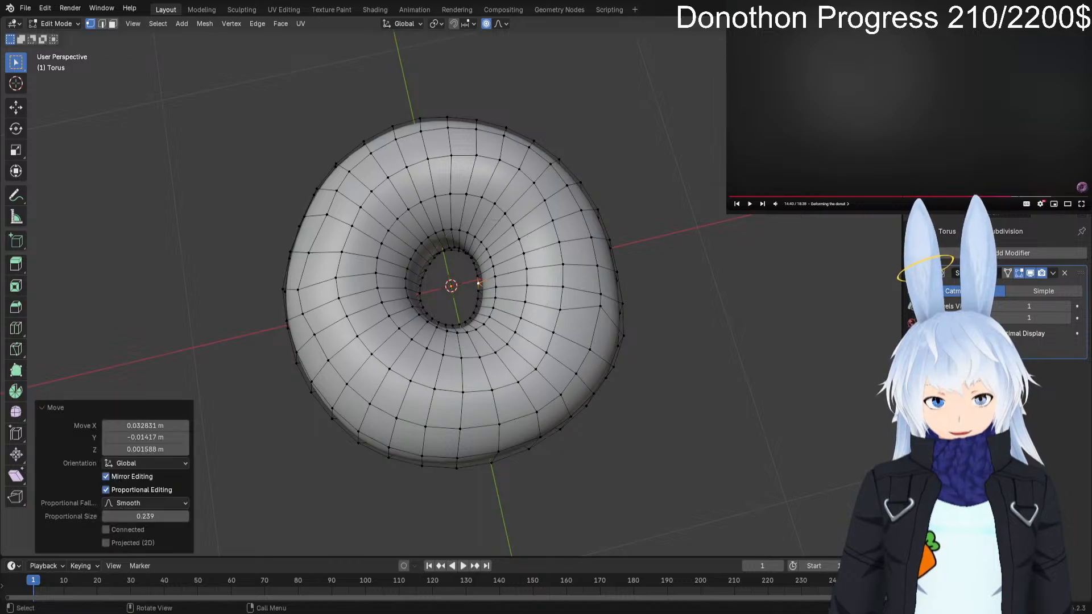
{"action": "key", "text": "g"}
{"action": "key", "text": "g"}
{"action": "key", "text": "g"}
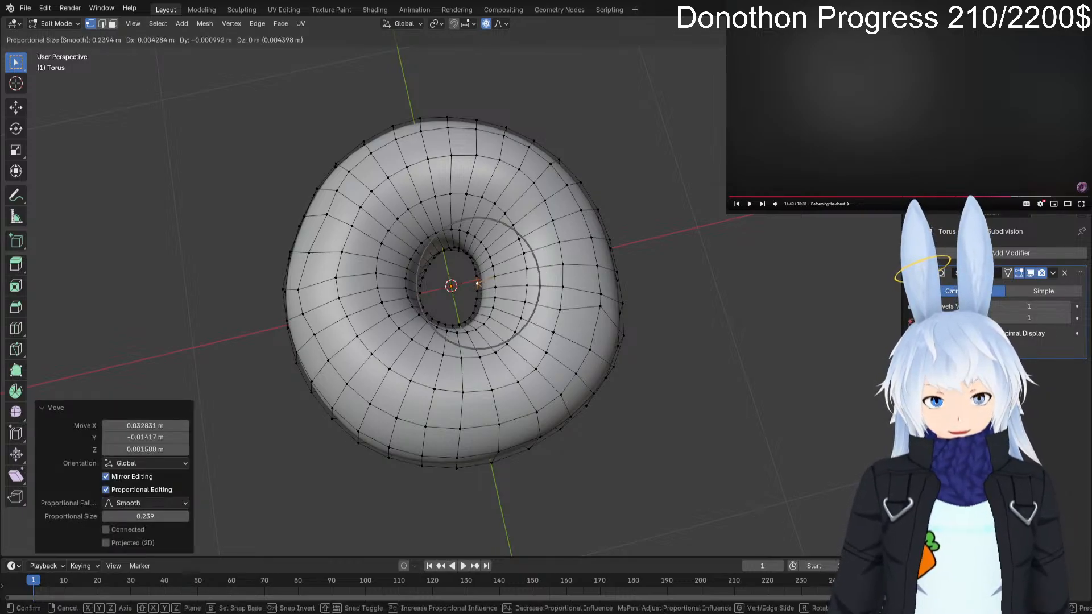
{"action": "left_click", "coordinate": [478, 281]}
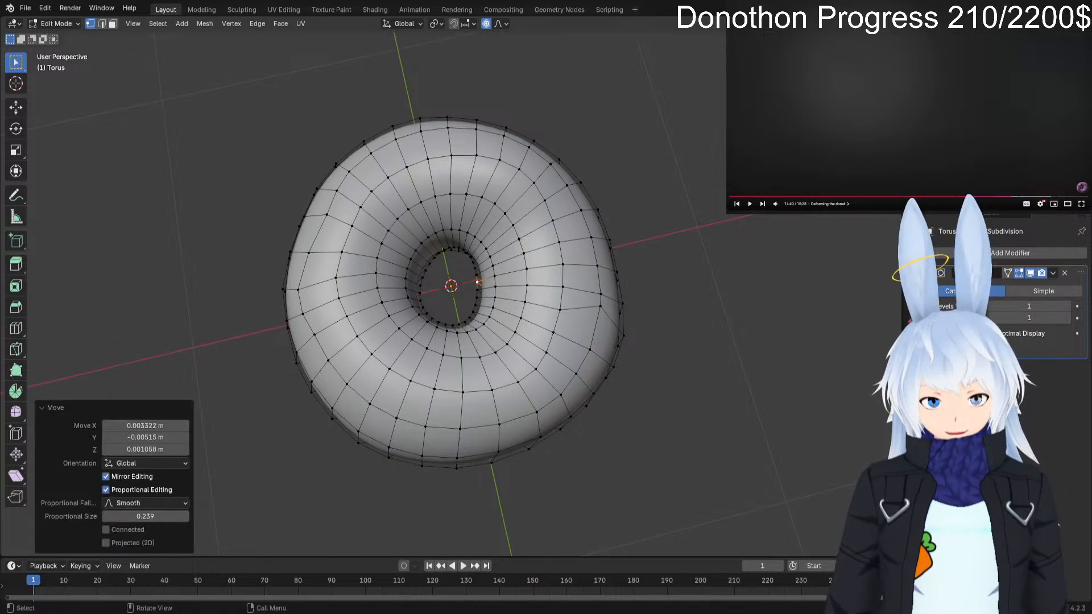
Move an inner-rim vertex on the hole's positive Y side inward, about 0.023 m along negative X and 0.033 m along negative Y.
{"action": "key", "text": "g"}
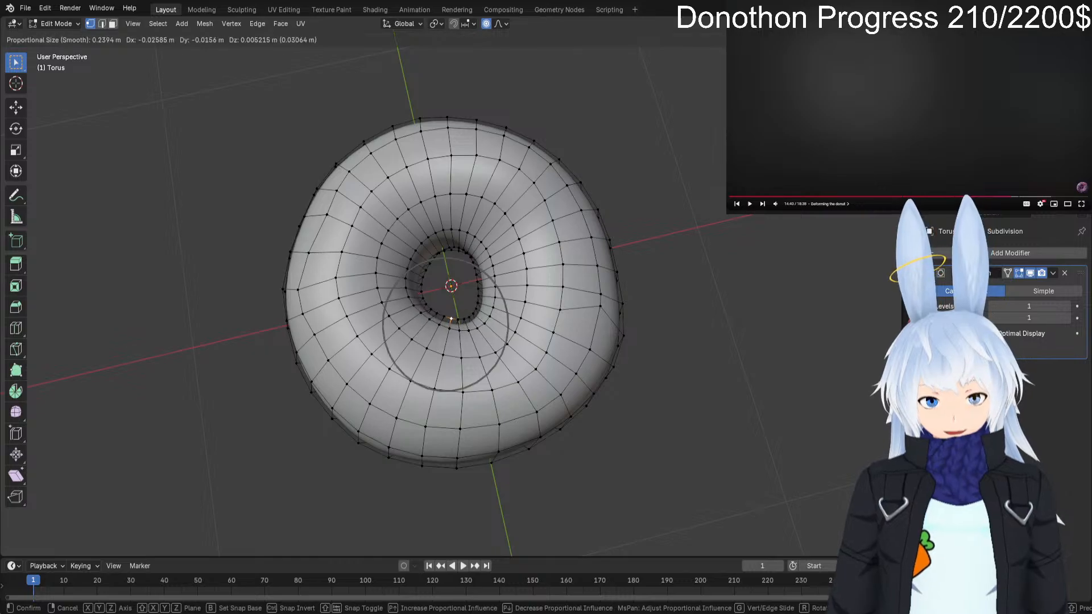
{"action": "left_click", "coordinate": [450, 314]}
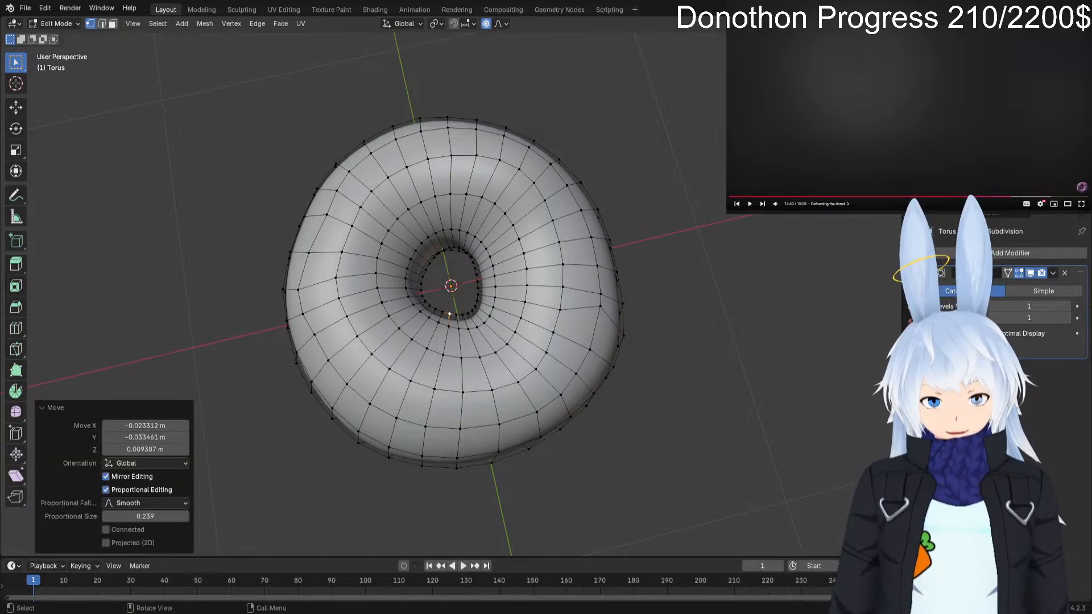
Inspect the hole in Object Mode, then slightly move the selected inner-rim vertex in Edit Mode to refine the hole's outline.
{"action": "key", "text": "Tab"}
{"action": "middle_click_drag", "start_coordinate": [449, 314], "coordinate": [500, 325]}
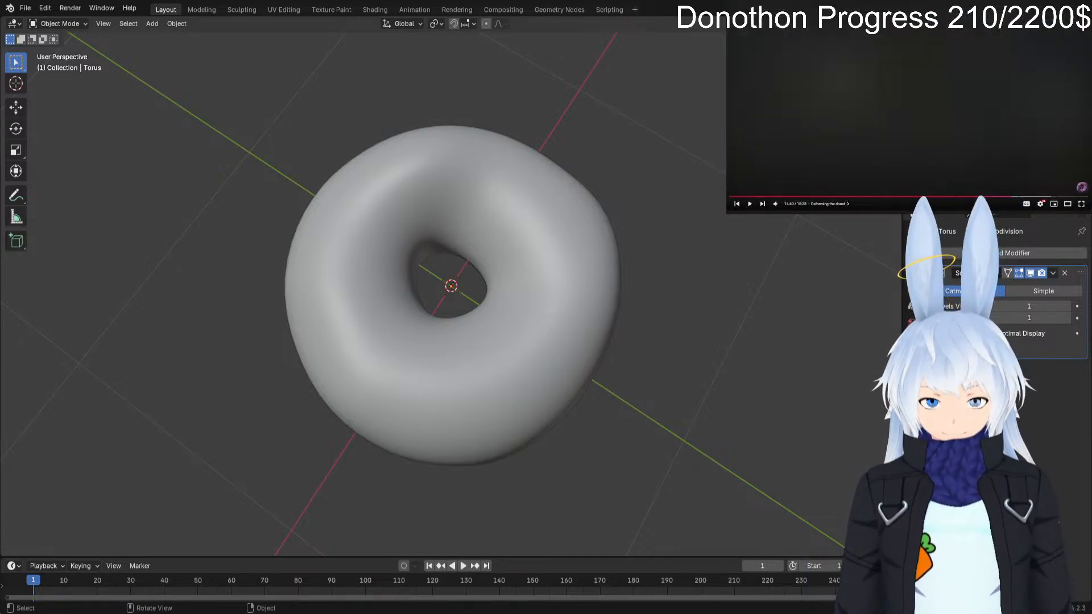
{"action": "key", "text": "Tab"}
{"action": "key", "text": "g"}
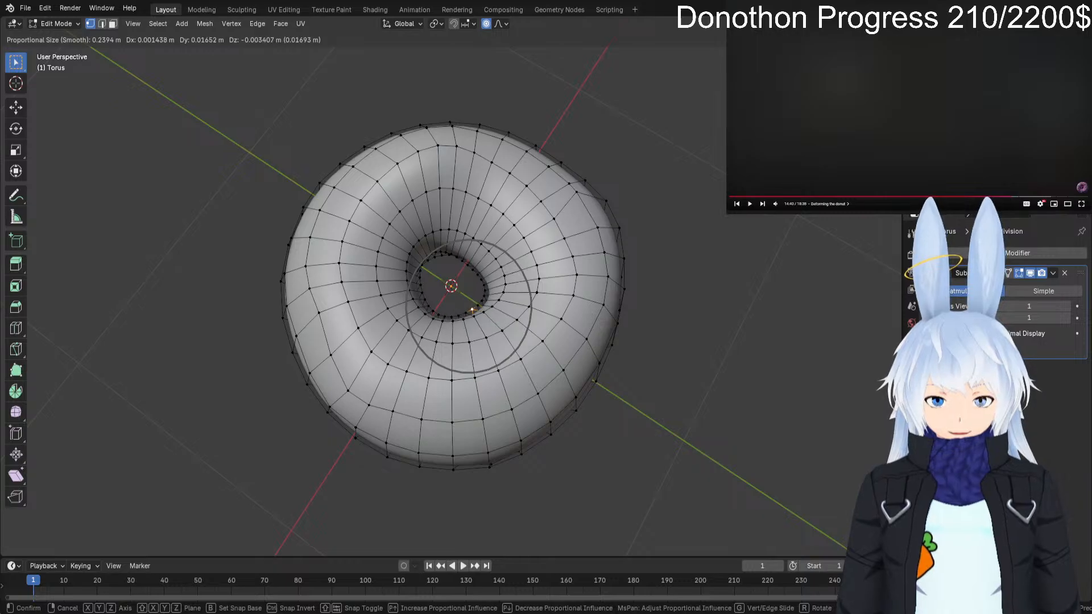
{"action": "left_click", "coordinate": [468, 309]}
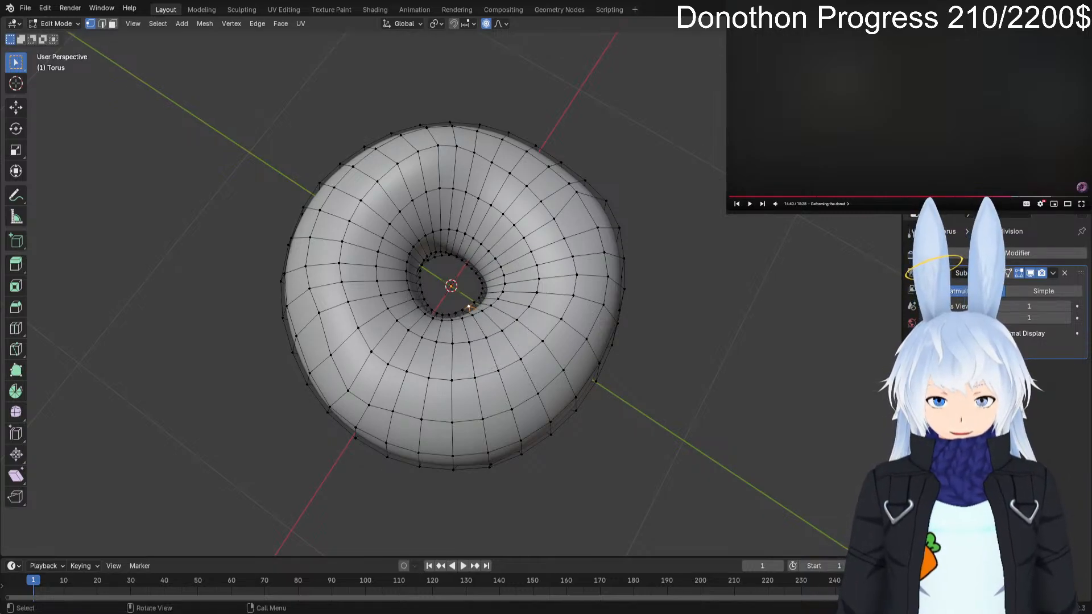
Move a vertex on the upper surface of the bulged side inward, about 0.034 m along X and 0.015 m along negative Y.
{"action": "left_click", "coordinate": [574, 199]}
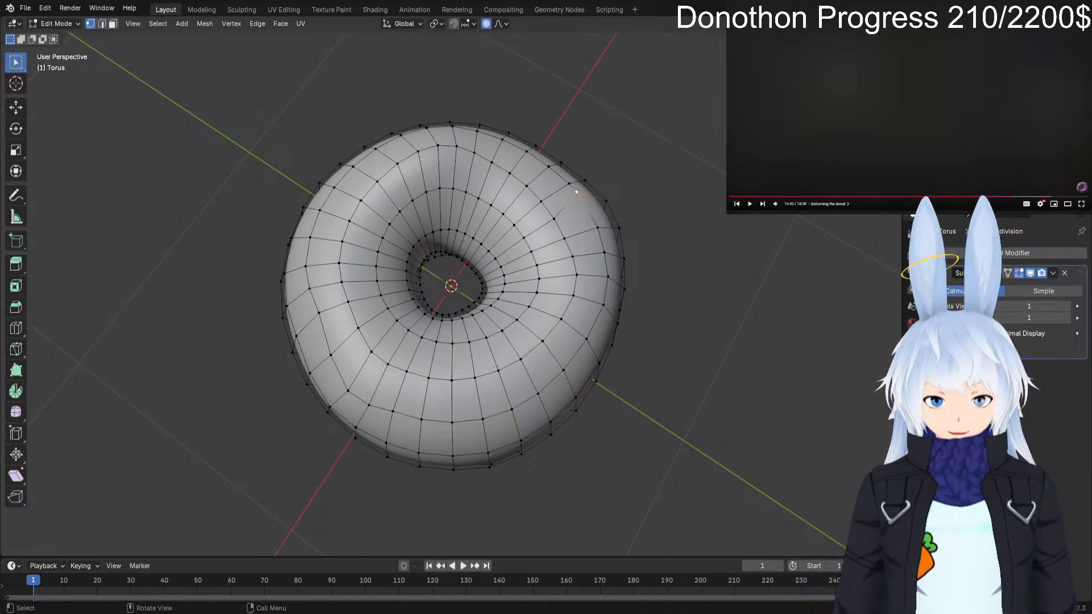
{"action": "key", "text": "g"}
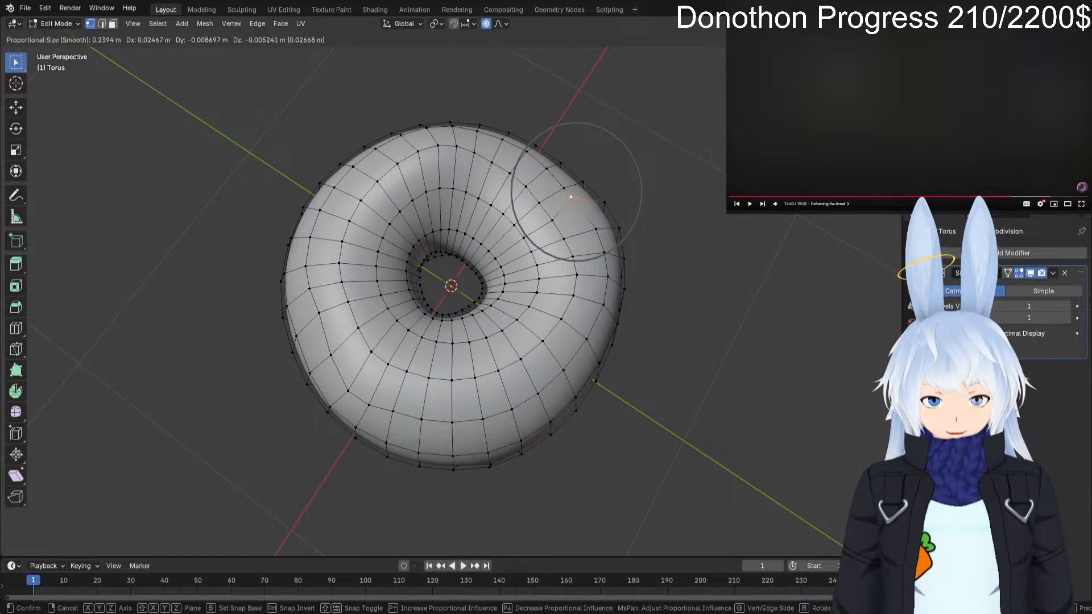
{"action": "left_click", "coordinate": [568, 198]}
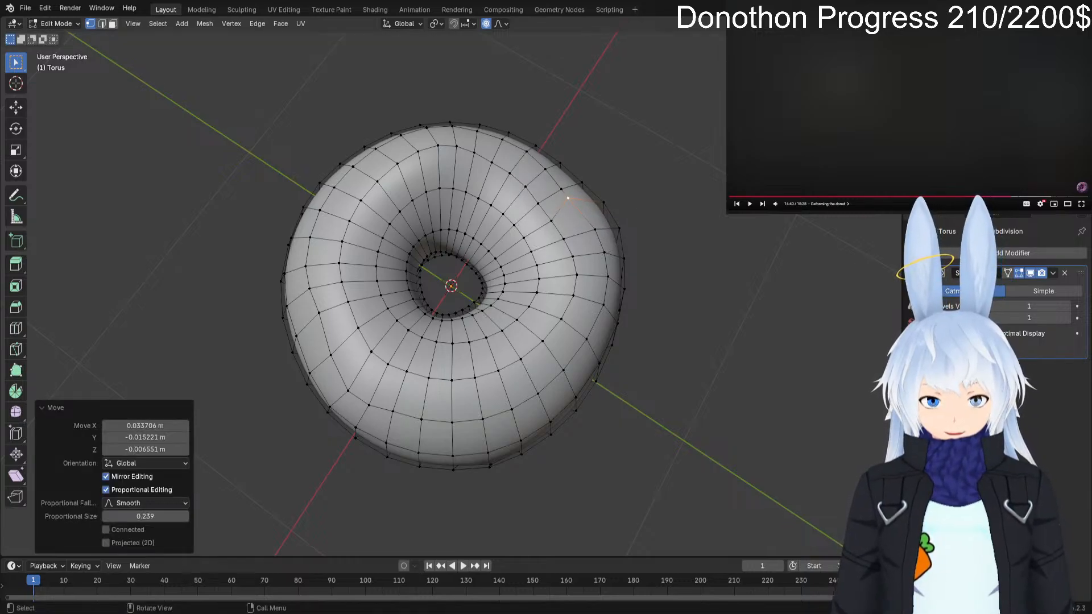
Move the neighbouring outer-edge vertex about 0.017 m along X and 0.022 m along negative Y, and nudge it back by about 0.006 m.
{"action": "left_click", "coordinate": [619, 227]}
{"action": "key", "text": "g"}
{"action": "left_click", "coordinate": [611, 229]}
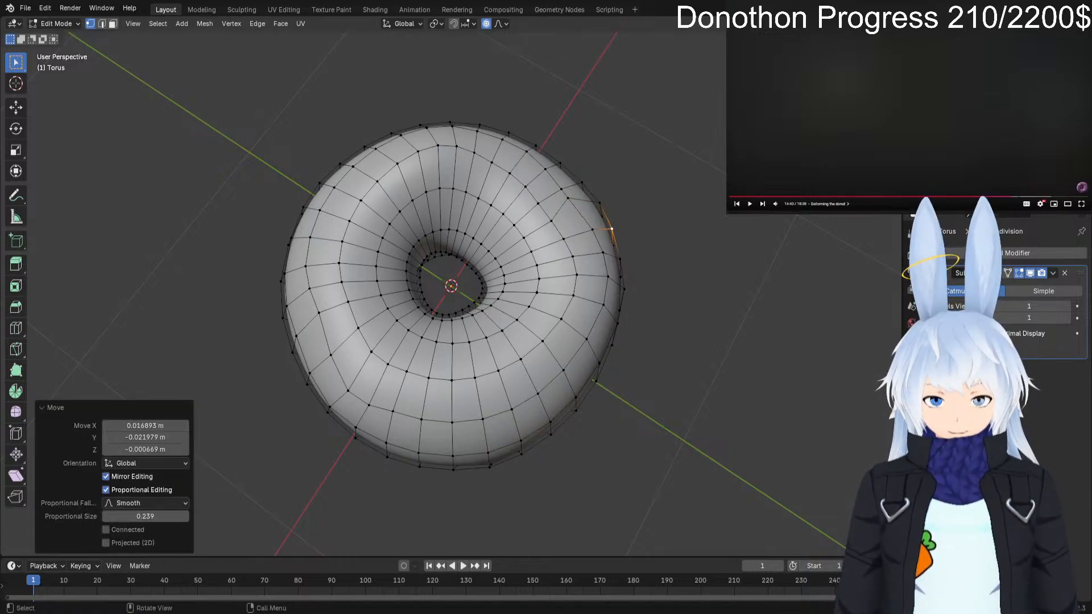
{"action": "key", "text": "g"}
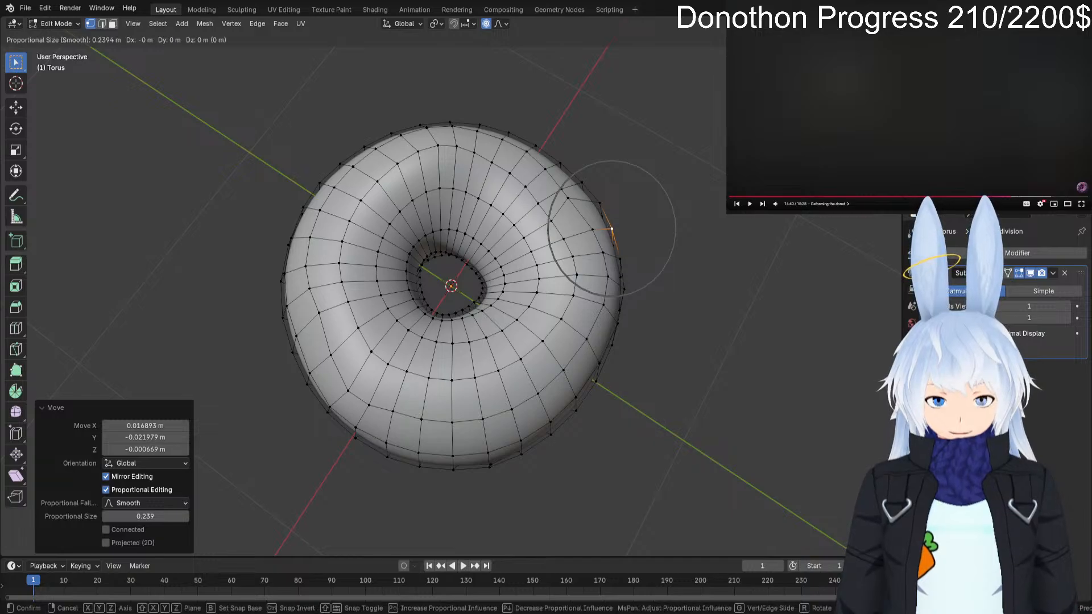
{"action": "left_click", "coordinate": [613, 229]}
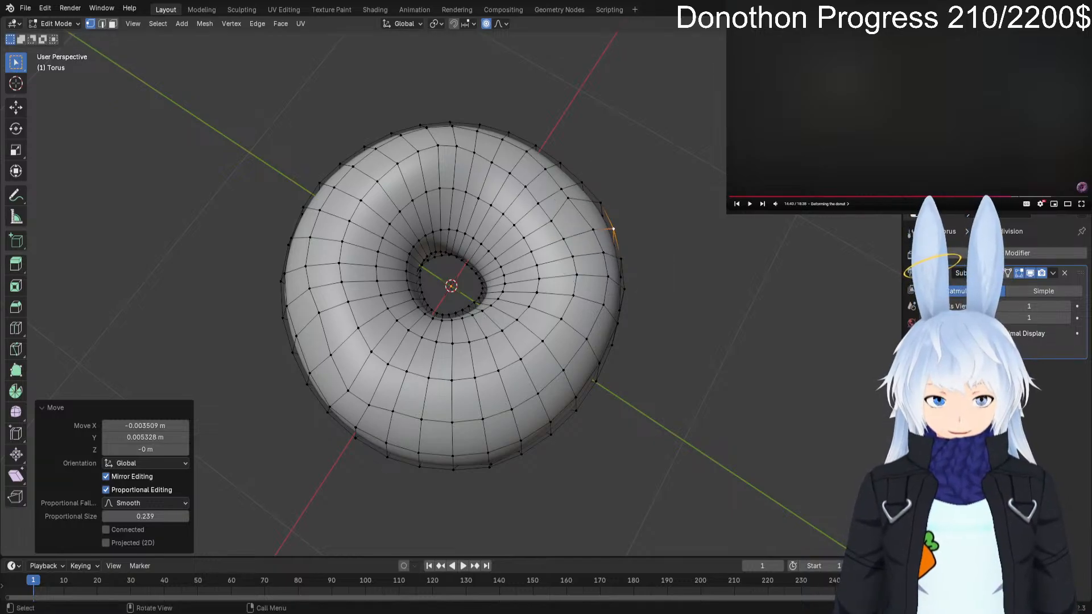
Pull two more vertices on the same outer side inward, about 0.019 m and 0.017 m along negative Y respectively.
{"action": "key", "text": "g"}
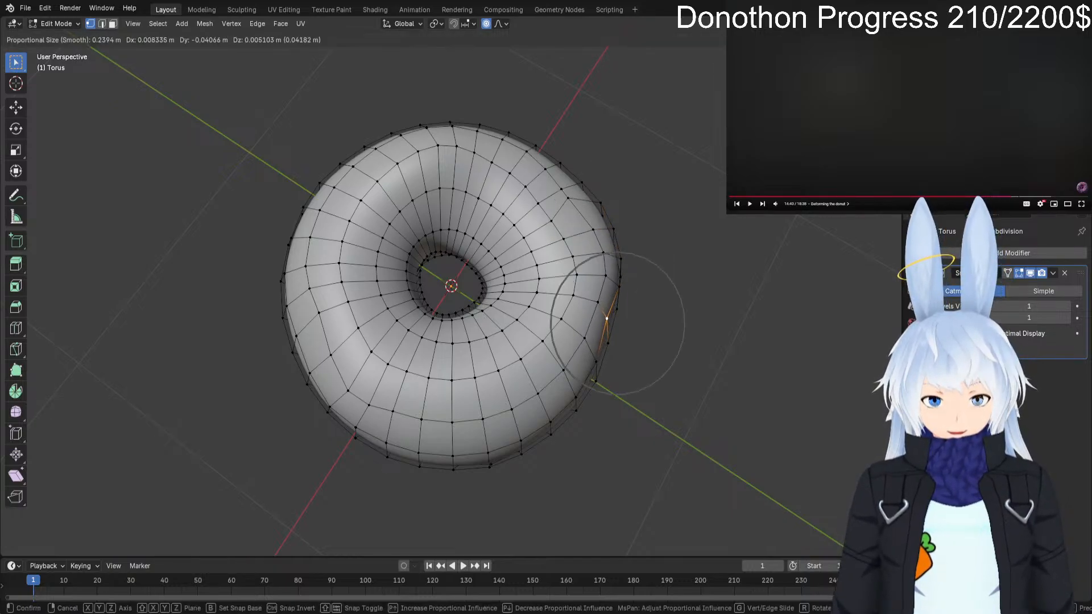
{"action": "left_click", "coordinate": [614, 318]}
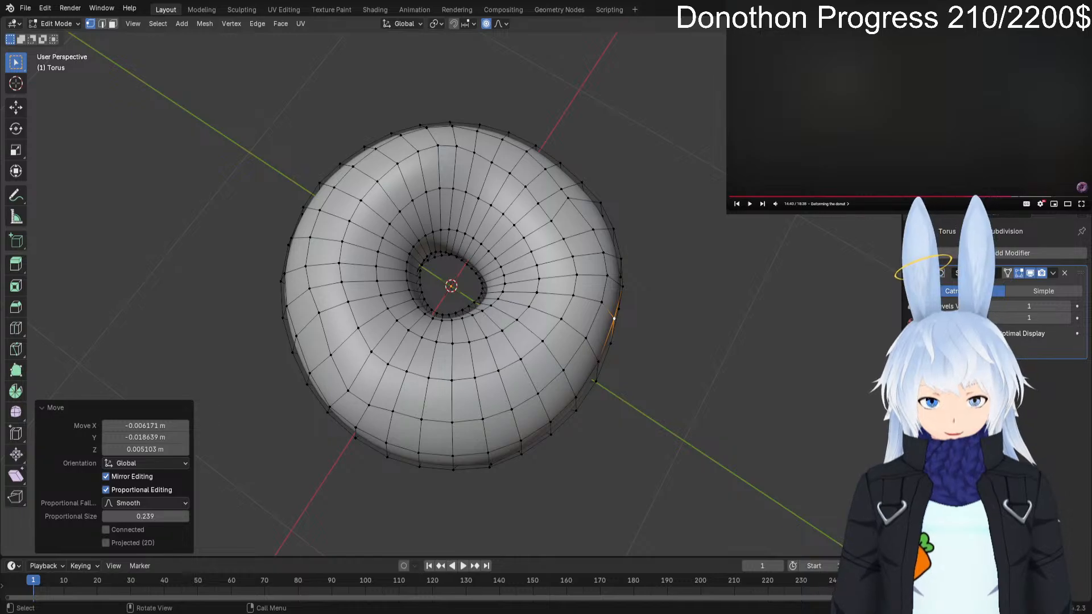
{"action": "key", "text": "g"}
{"action": "left_click", "coordinate": [594, 303]}
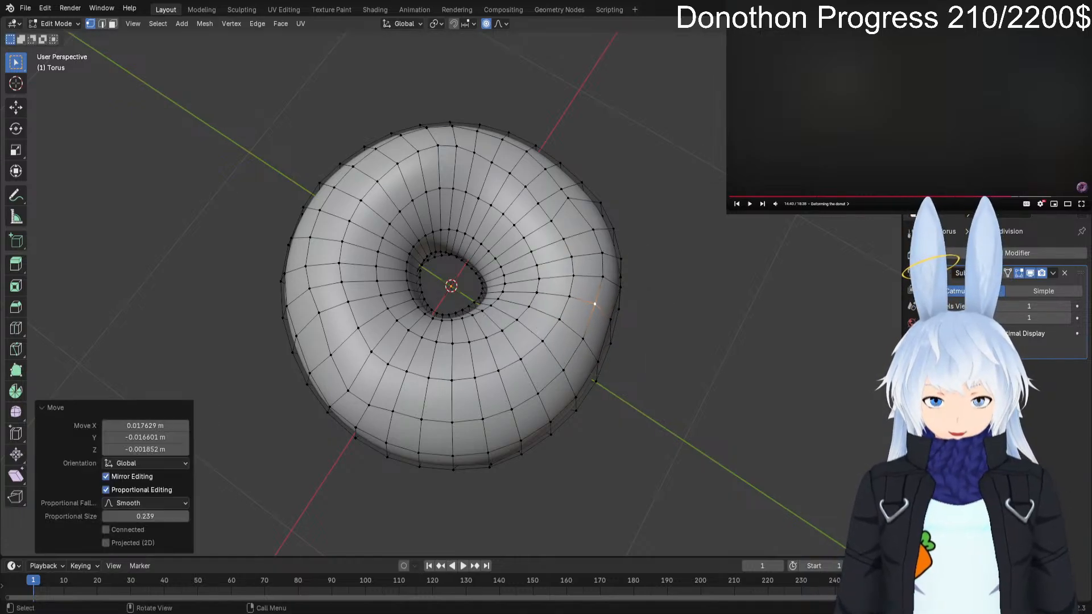
Examine the deformed torus in Object Mode from several angles and distances.
{"action": "key", "text": "Tab"}
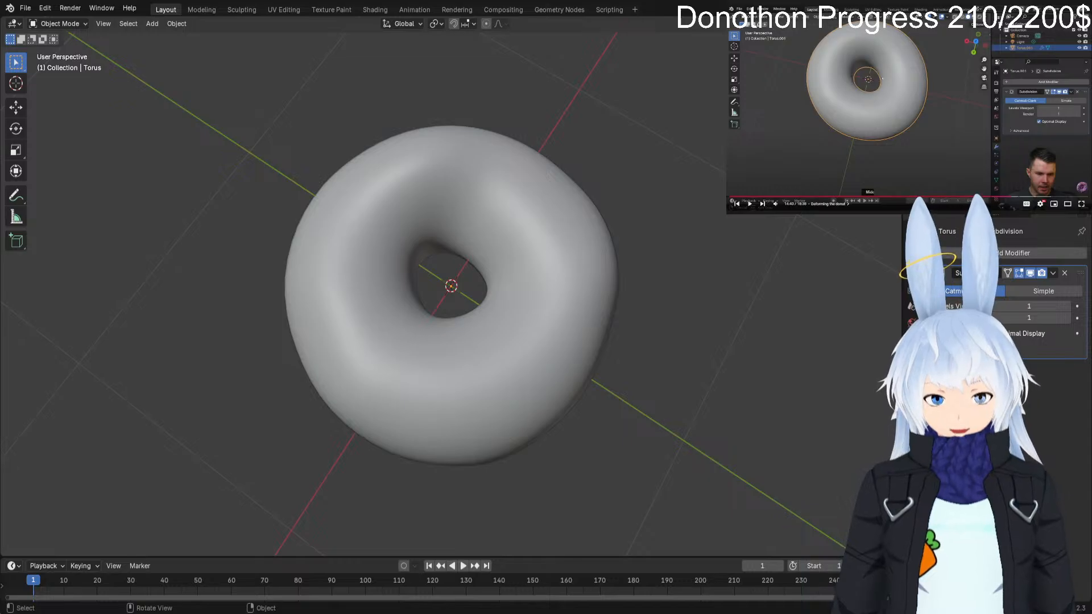
{"action": "middle_click_drag", "start_coordinate": [595, 304], "coordinate": [454, 350]}
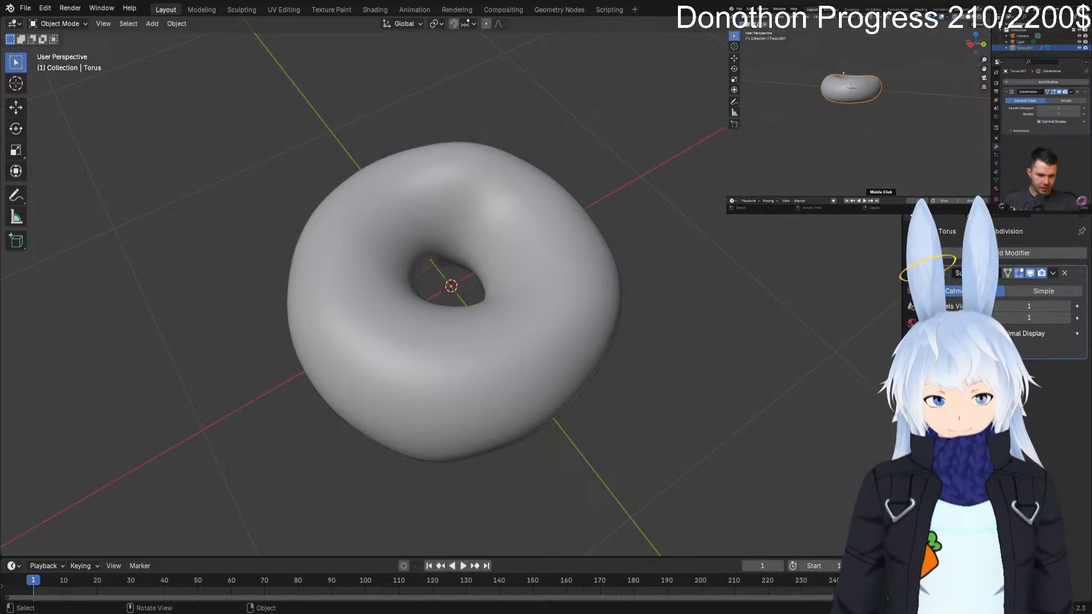
{"action": "scroll", "coordinate": [451, 286], "scroll_direction": "down", "scroll_amount": 1}
{"action": "left_click_drag", "start_coordinate": [451, 286], "coordinate": [454, 319], "text": "alt"}
{"action": "scroll", "coordinate": [454, 319], "scroll_direction": "down", "scroll_amount": 2, "text": "alt"}
{"action": "scroll", "coordinate": [454, 318], "scroll_direction": "down", "scroll_amount": 2}
{"action": "scroll", "coordinate": [451, 286], "scroll_direction": "down", "scroll_amount": 2}
{"action": "scroll", "coordinate": [451, 286], "scroll_direction": "up", "scroll_amount": 3, "text": "alt"}
{"action": "scroll", "coordinate": [451, 286], "scroll_direction": "up", "scroll_amount": 3}
{"action": "left_click_drag", "start_coordinate": [451, 286], "coordinate": [443, 201], "text": "alt"}
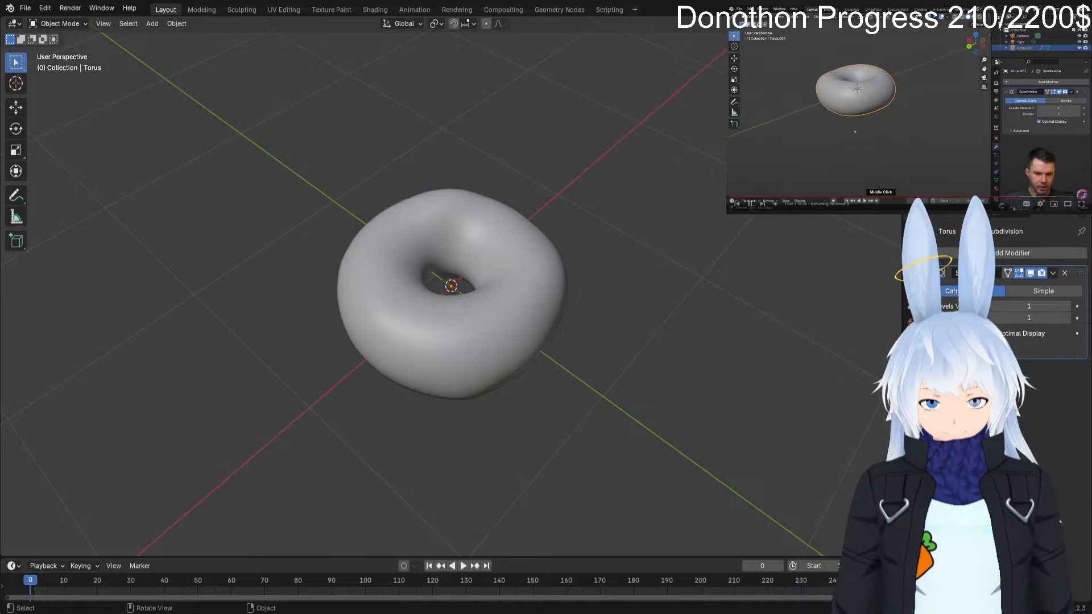
{"action": "mouse_move", "coordinate": [455, 375]}
{"action": "middle_mouse_down"}
{"action": "mouse_move", "coordinate": [461, 318]}
{"action": "mouse_move", "coordinate": [464, 388]}
{"action": "middle_mouse_up"}
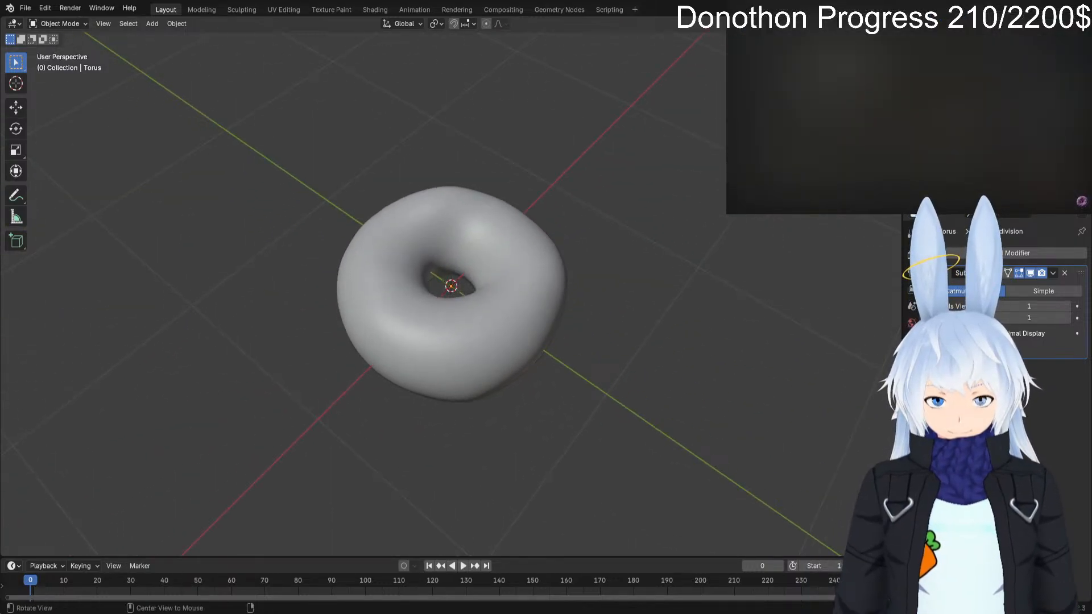
Return to Edit Mode and select the horizontal edge loop around the torus's widest outer circumference.
{"action": "key", "text": "Tab"}
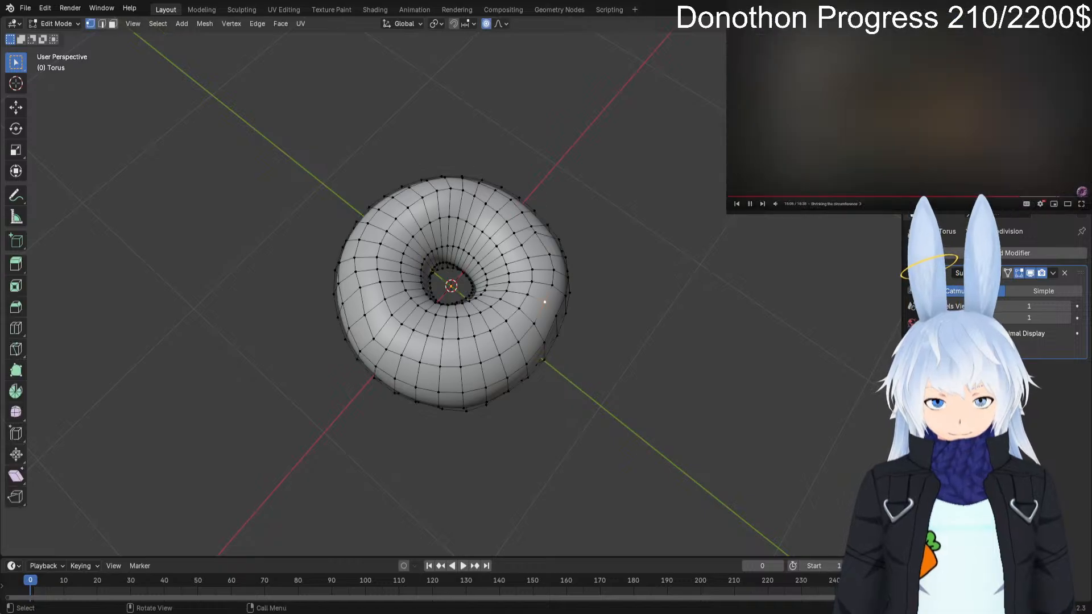
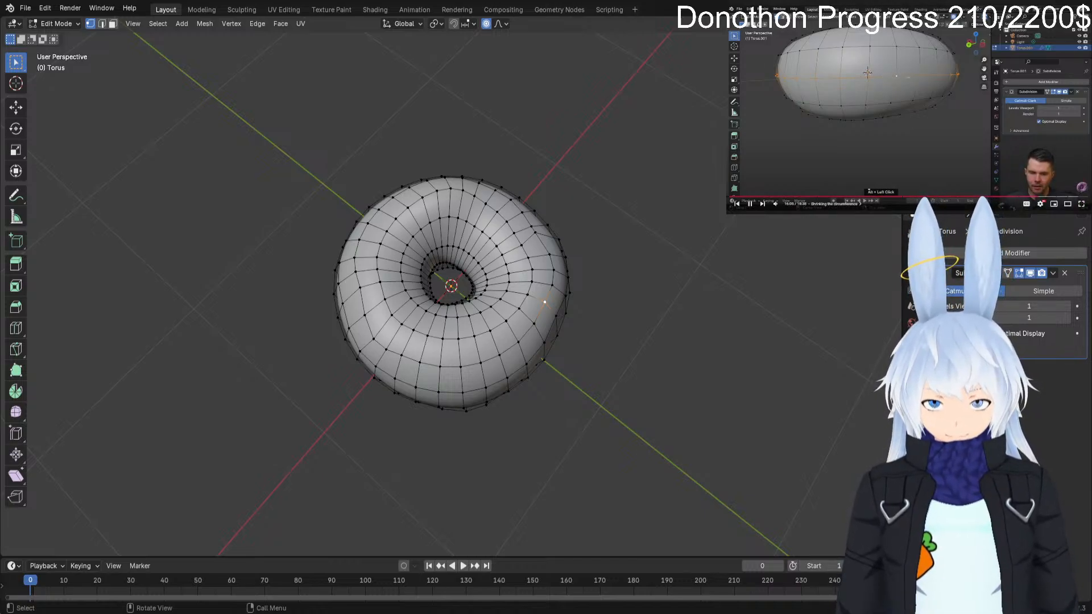
{"action": "scroll", "coordinate": [452, 293], "scroll_direction": "up", "scroll_amount": 2}
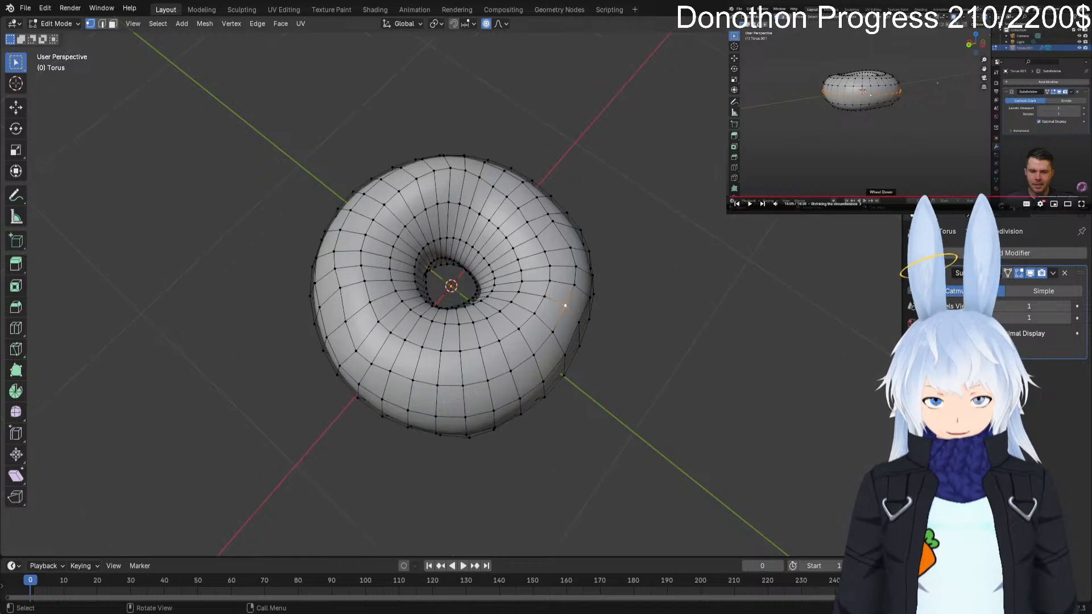
{"action": "middle_click_drag", "start_coordinate": [529, 341], "coordinate": [418, 264]}
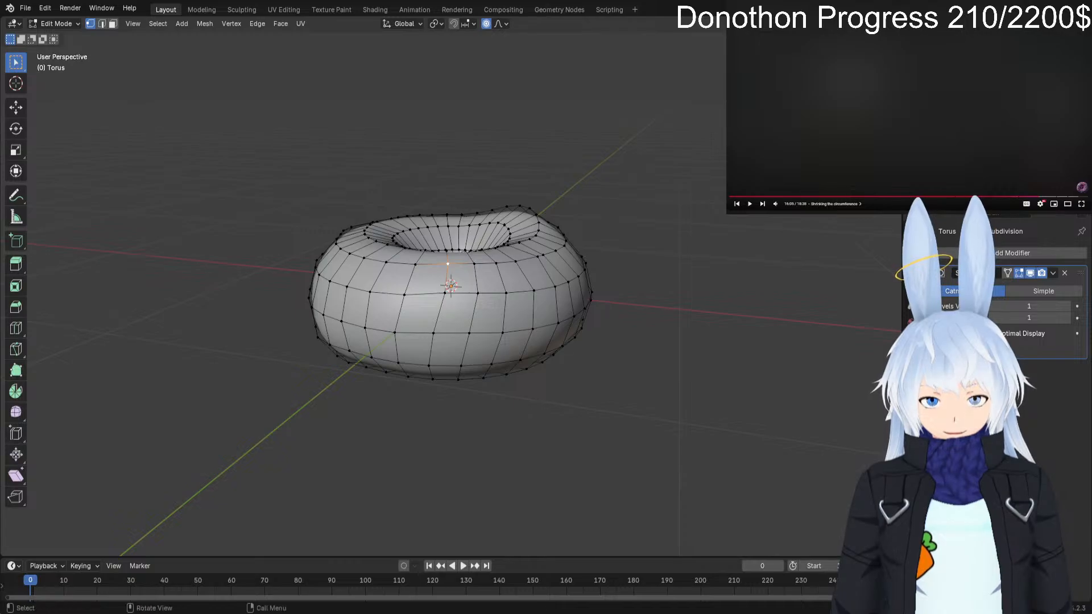
{"action": "scroll", "coordinate": [449, 307], "scroll_direction": "up", "scroll_amount": 4}
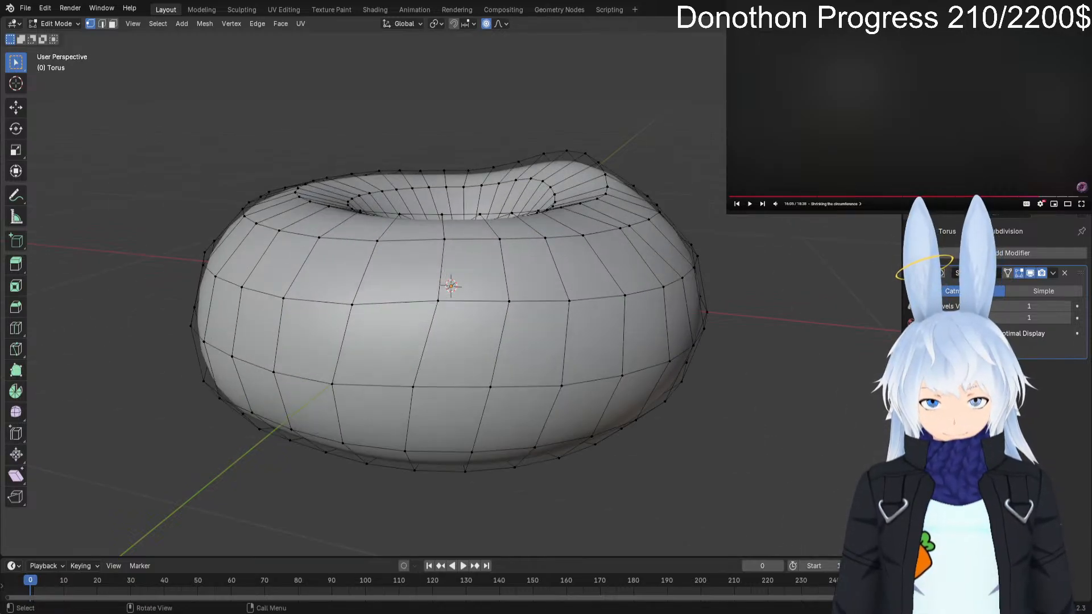
{"action": "left_click_drag", "start_coordinate": [449, 307], "coordinate": [445, 307], "text": "alt"}
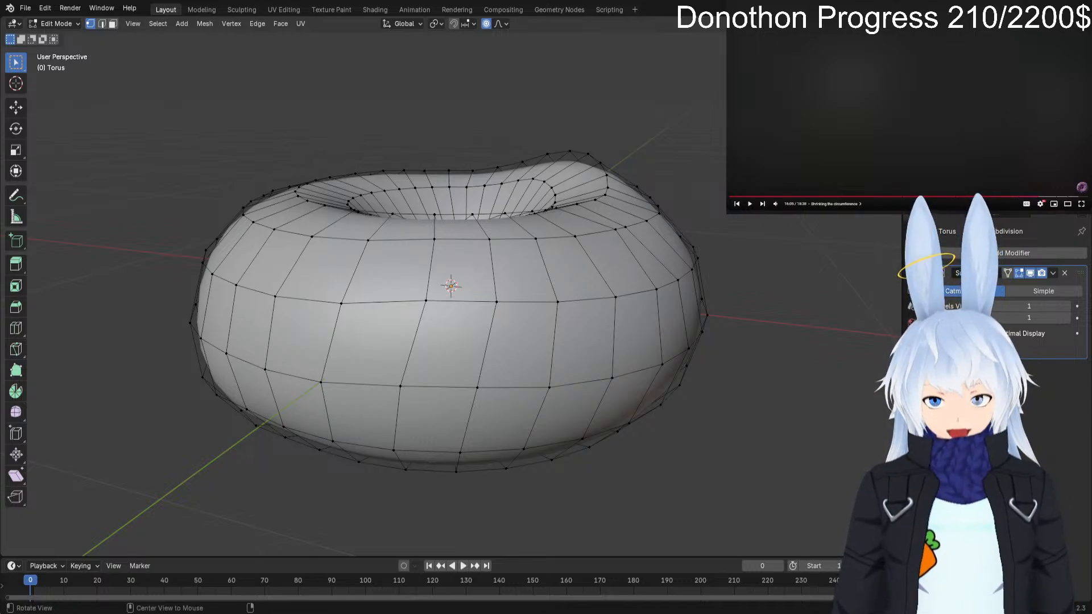
{"action": "mouse_move", "coordinate": [445, 307]}
{"action": "left_mouse_down", "text": "alt"}
{"action": "mouse_move", "coordinate": [457, 306]}
{"action": "mouse_move", "coordinate": [449, 298]}
{"action": "left_mouse_up", "text": "alt"}
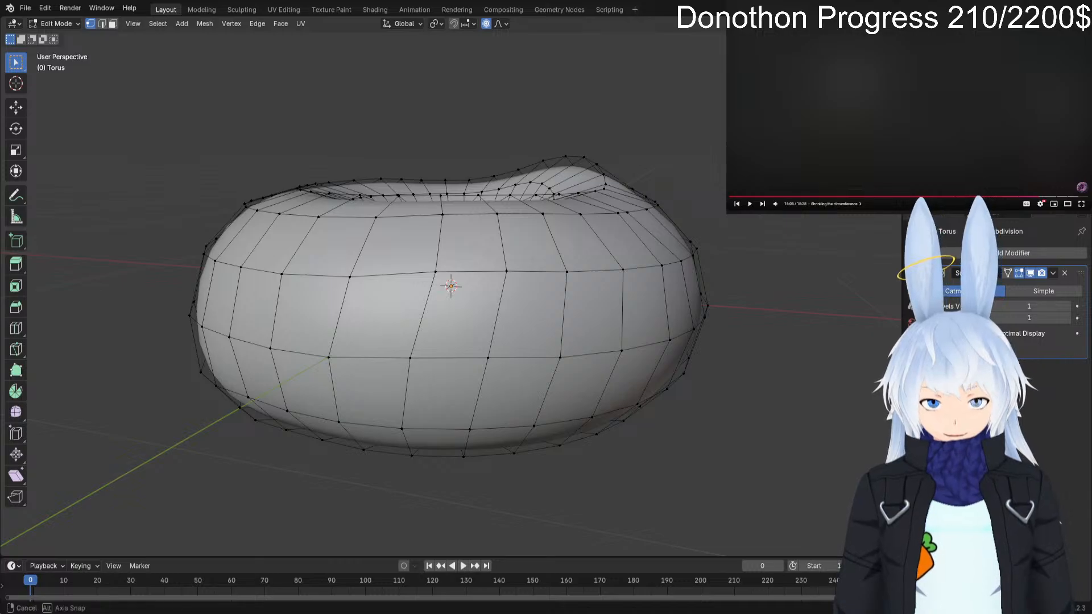
{"action": "double_click", "coordinate": [488, 358]}
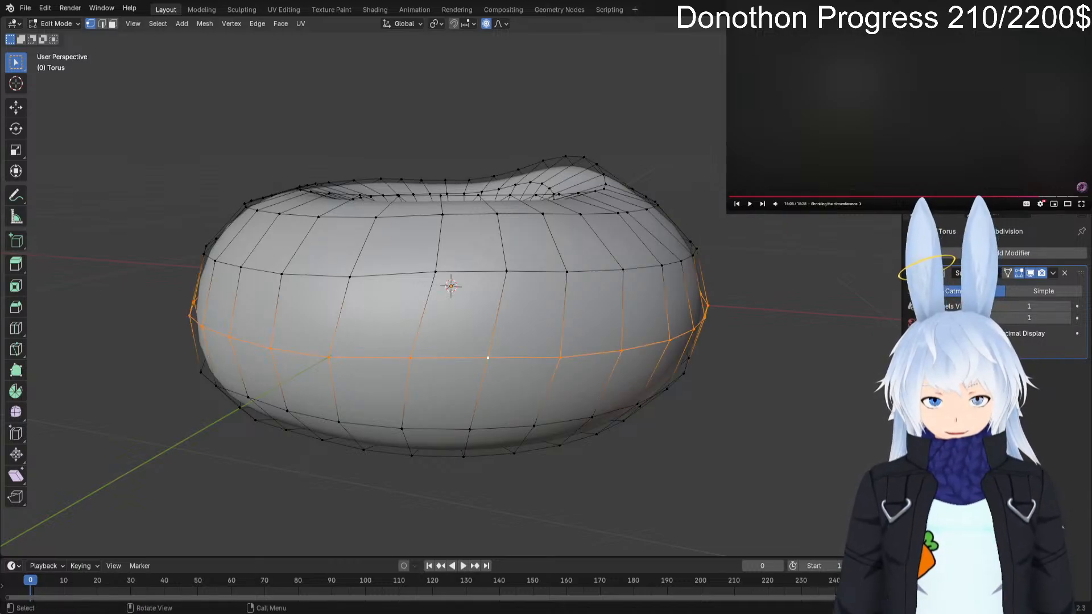
Reduce the selection to single vertices, and select the whole outer circumference edge loop again.
{"action": "double_click", "coordinate": [488, 358]}
{"action": "left_click", "coordinate": [488, 358]}
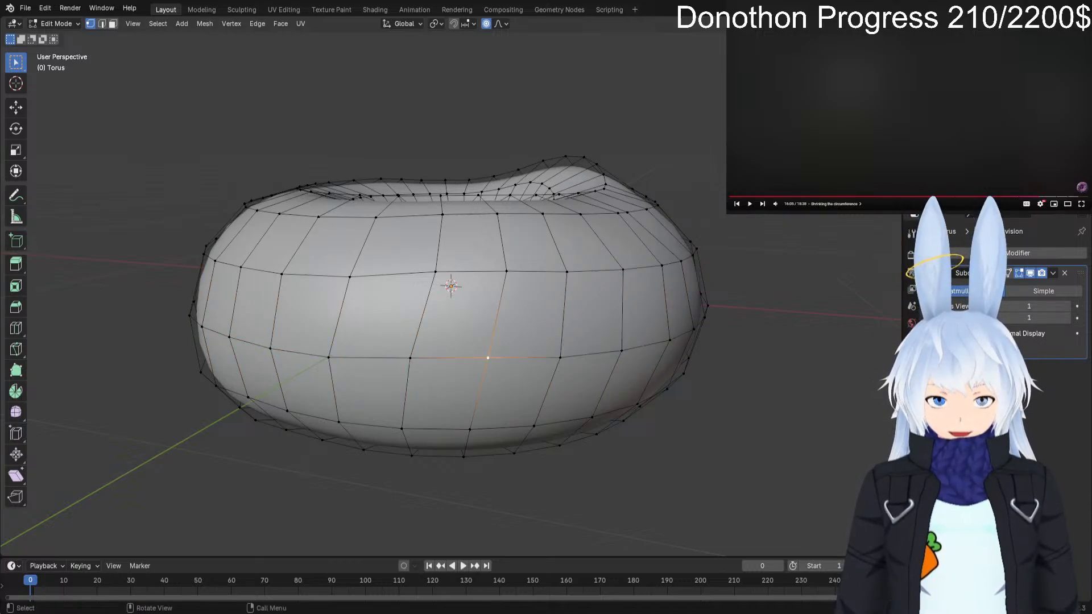
{"action": "double_click", "coordinate": [488, 358]}
{"action": "left_click_drag", "start_coordinate": [489, 367], "coordinate": [498, 382]}
{"action": "middle_click_drag", "start_coordinate": [498, 382], "coordinate": [453, 380]}
{"action": "left_click", "coordinate": [350, 336]}
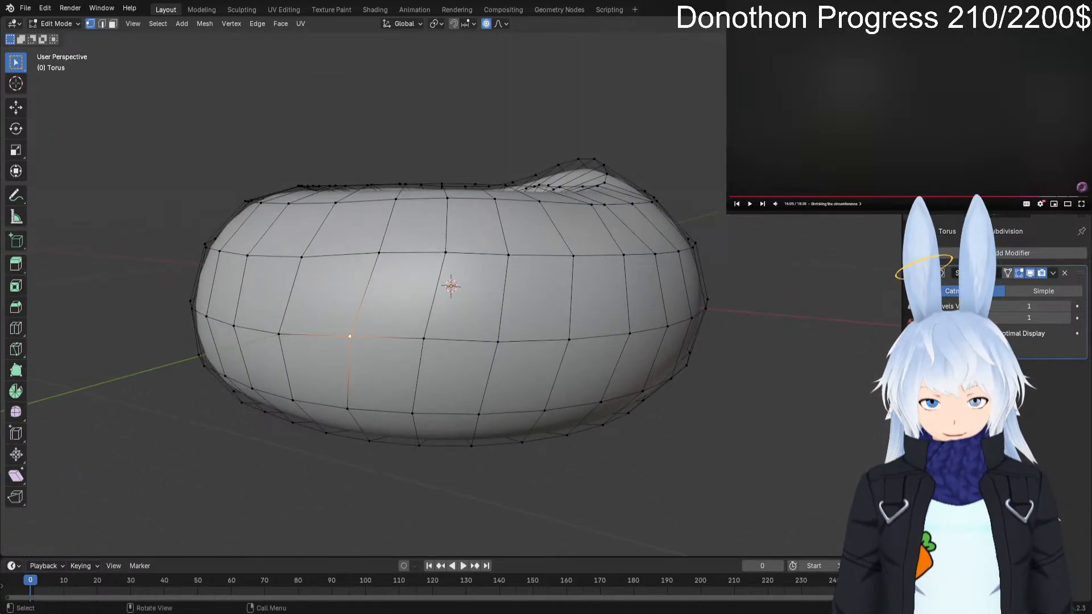
{"action": "left_click", "coordinate": [362, 336], "text": "alt"}
{"action": "scroll", "coordinate": [451, 301], "scroll_direction": "down", "scroll_amount": 7}
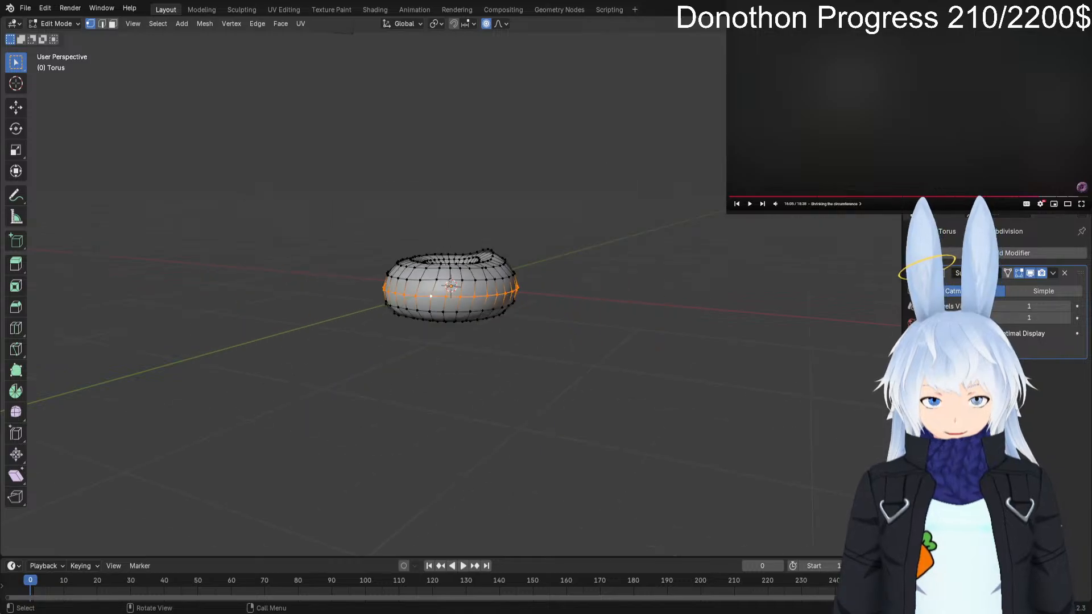
Play and pause the donut tutorial video at its section on shrinking the circumference.
{"action": "right_click", "coordinate": [715, 219]}
{"action": "key", "text": "Escape"}
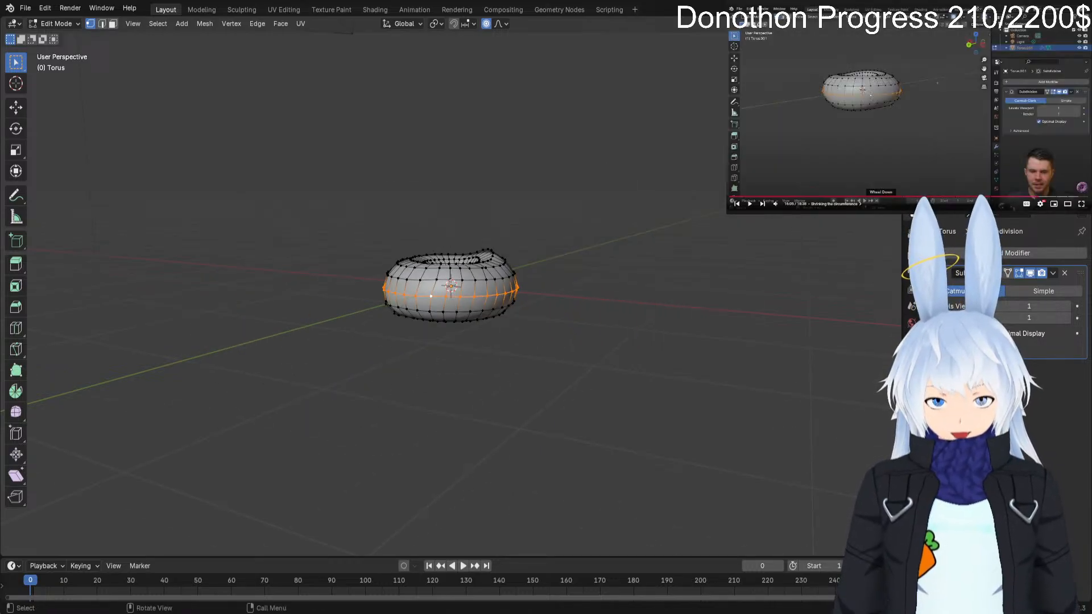
{"action": "key", "text": "space"}
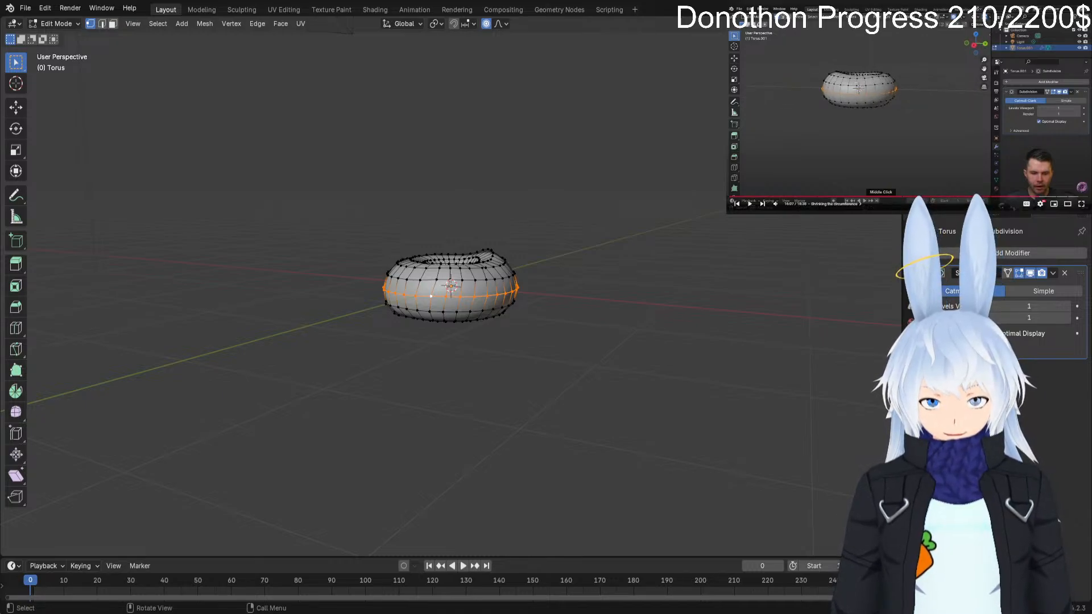
{"action": "key", "text": "space"}
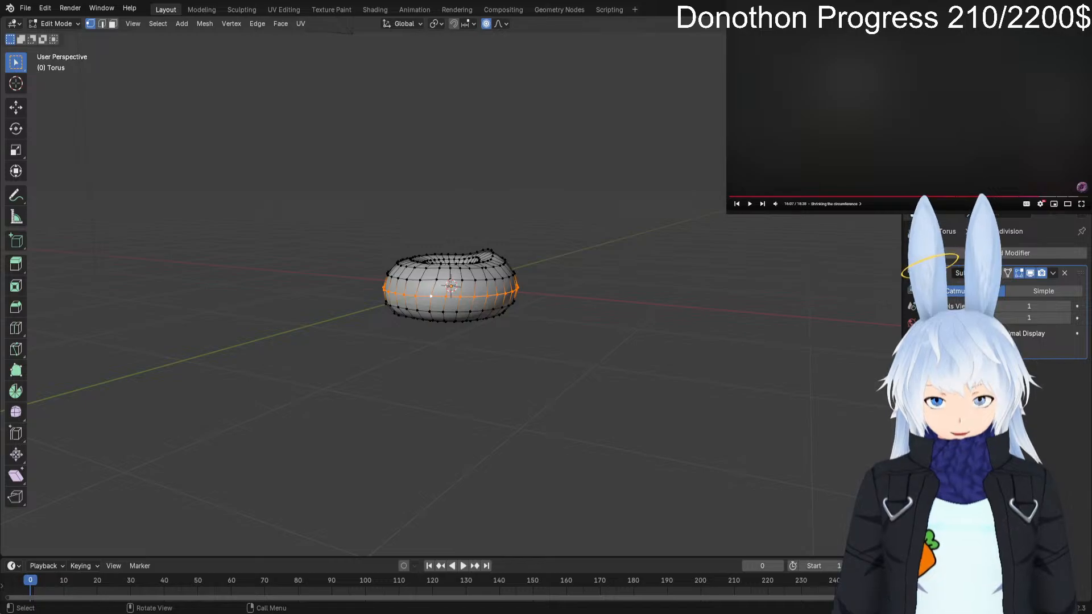
{"action": "key", "text": "space"}
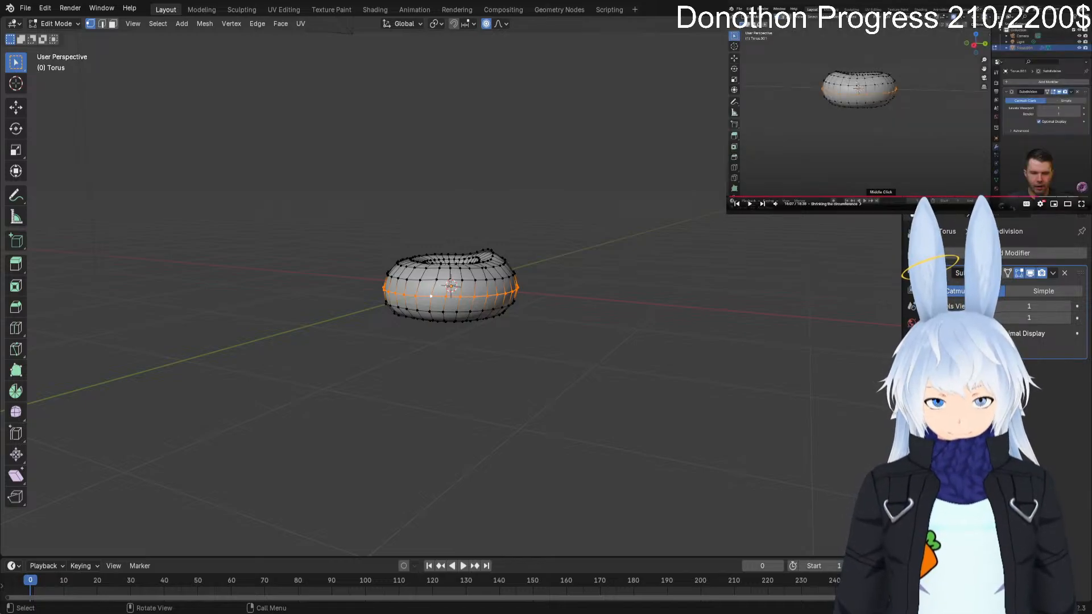
{"action": "key", "text": "space"}
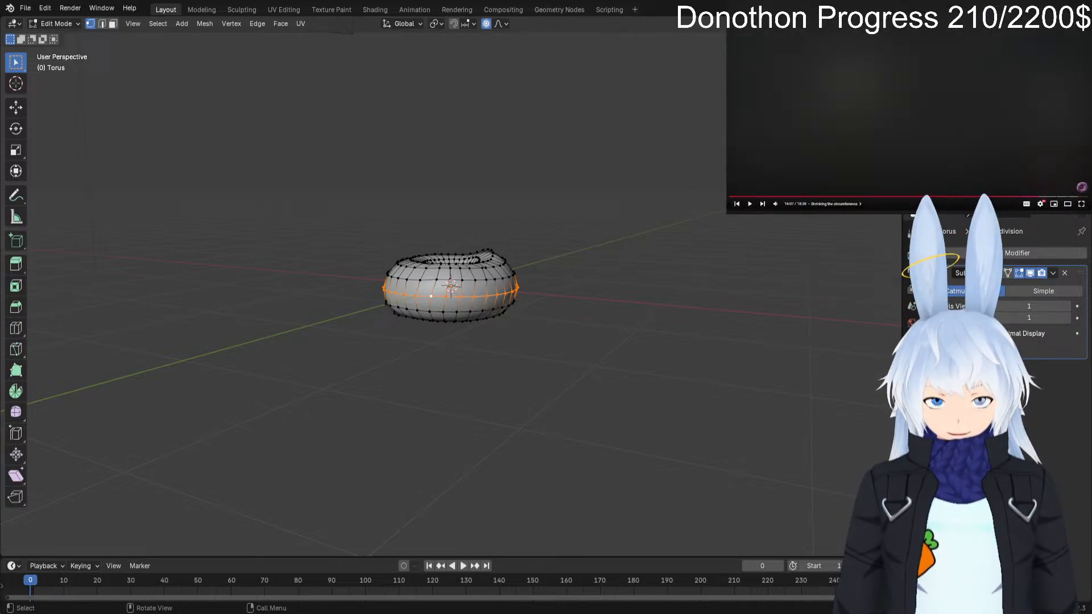
Clear the selection of the outer circumference edge loop.
{"action": "scroll", "coordinate": [451, 286], "scroll_direction": "up", "scroll_amount": 9}
{"action": "scroll", "coordinate": [451, 286], "scroll_direction": "down", "scroll_amount": 3}
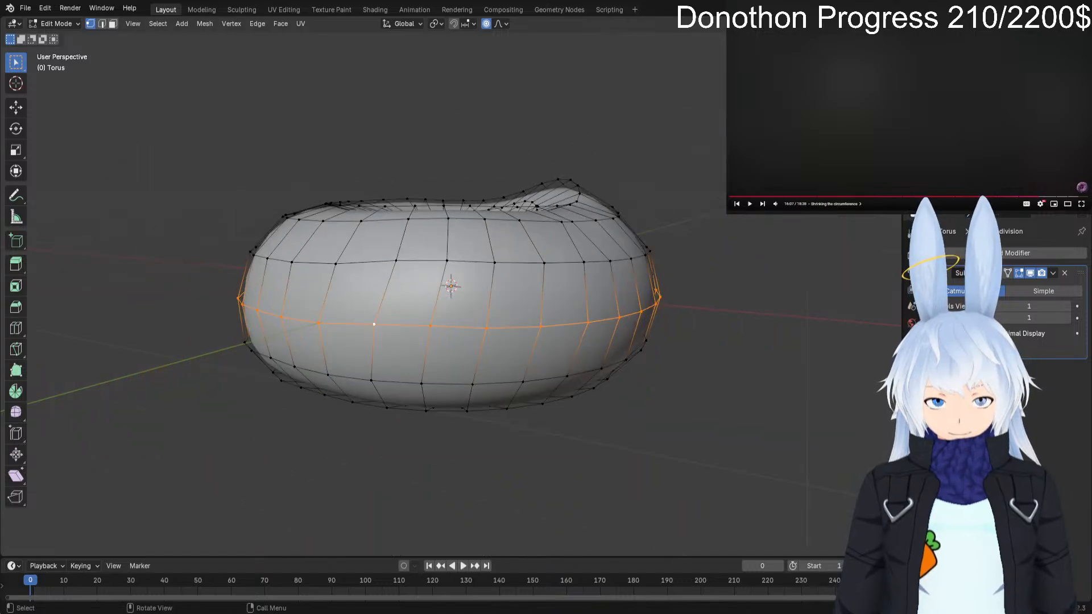
{"action": "right_click", "coordinate": [708, 261]}
{"action": "left_click", "coordinate": [753, 267]}
{"action": "left_click", "coordinate": [754, 268]}
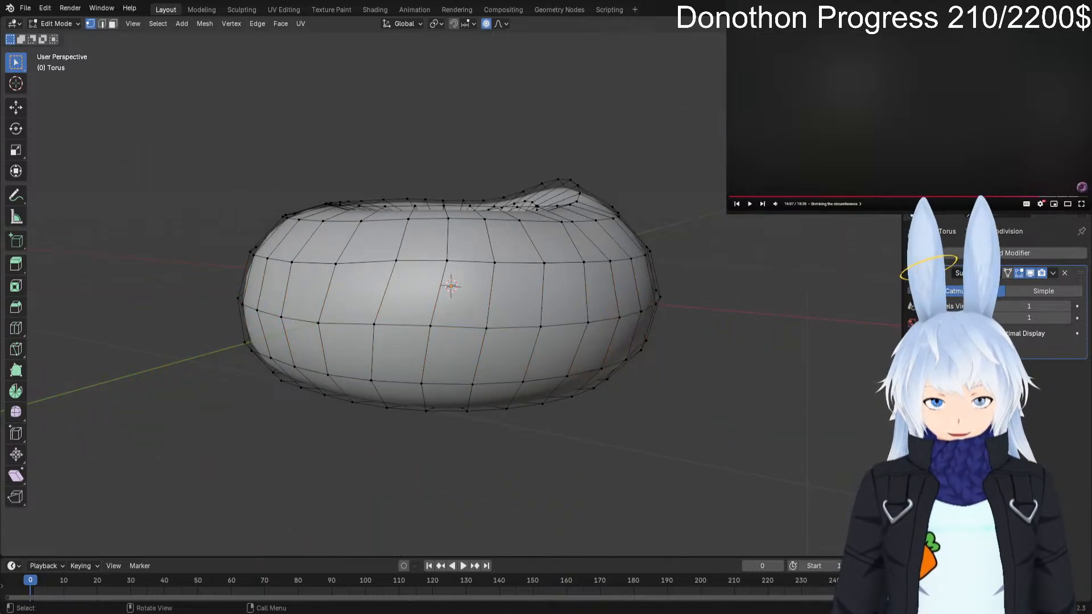
Select the horizontal edge loop around the torus's outer circumference, reducing it to one vertex and reselecting the whole loop.
{"action": "left_click", "coordinate": [25, 8]}
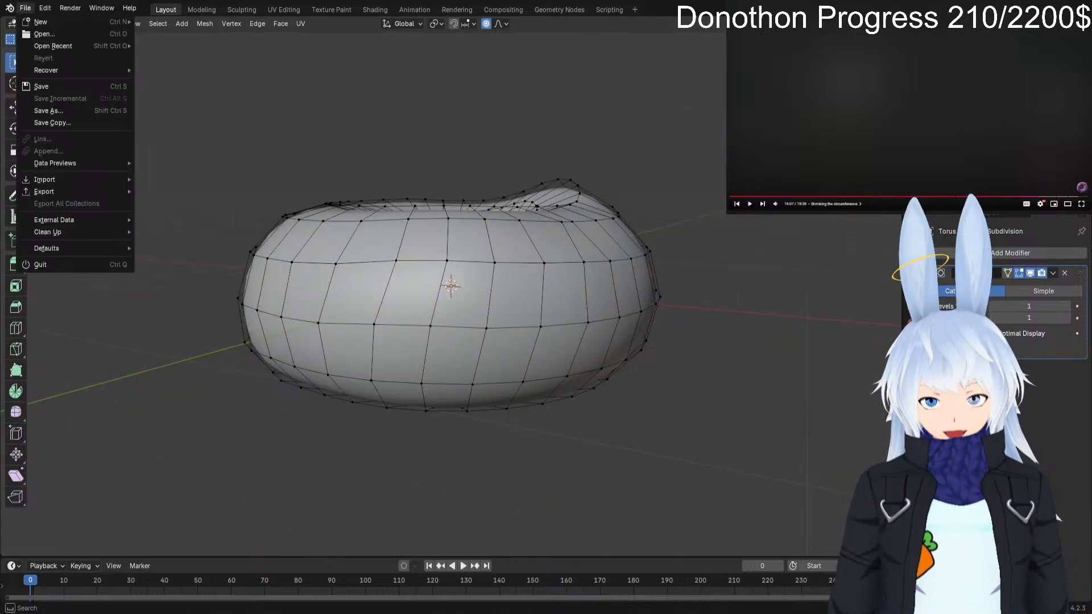
{"action": "left_click", "coordinate": [45, 8]}
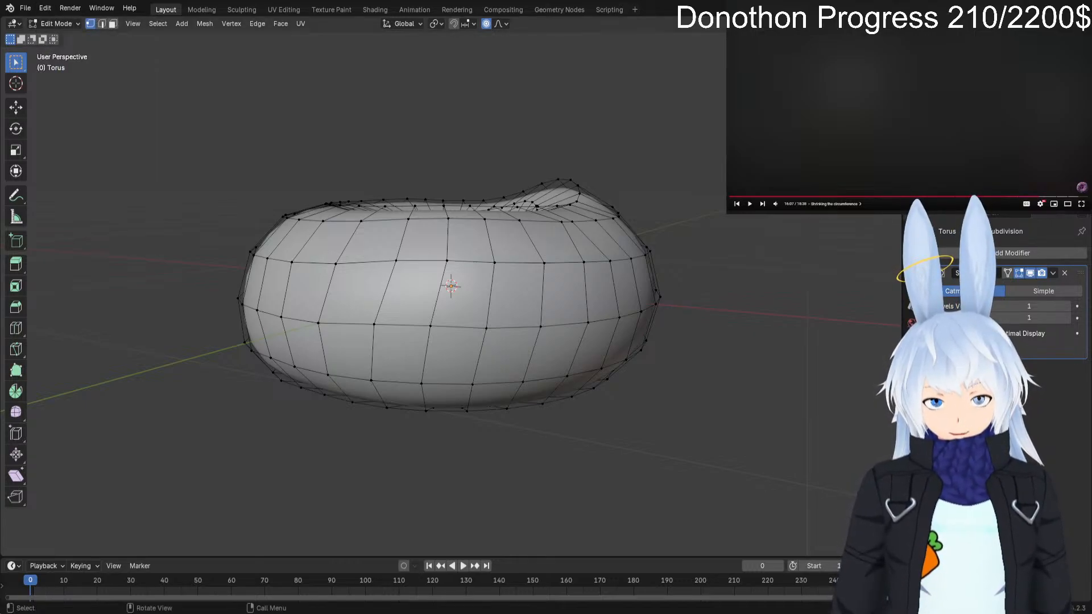
{"action": "left_click", "coordinate": [430, 326], "text": "alt"}
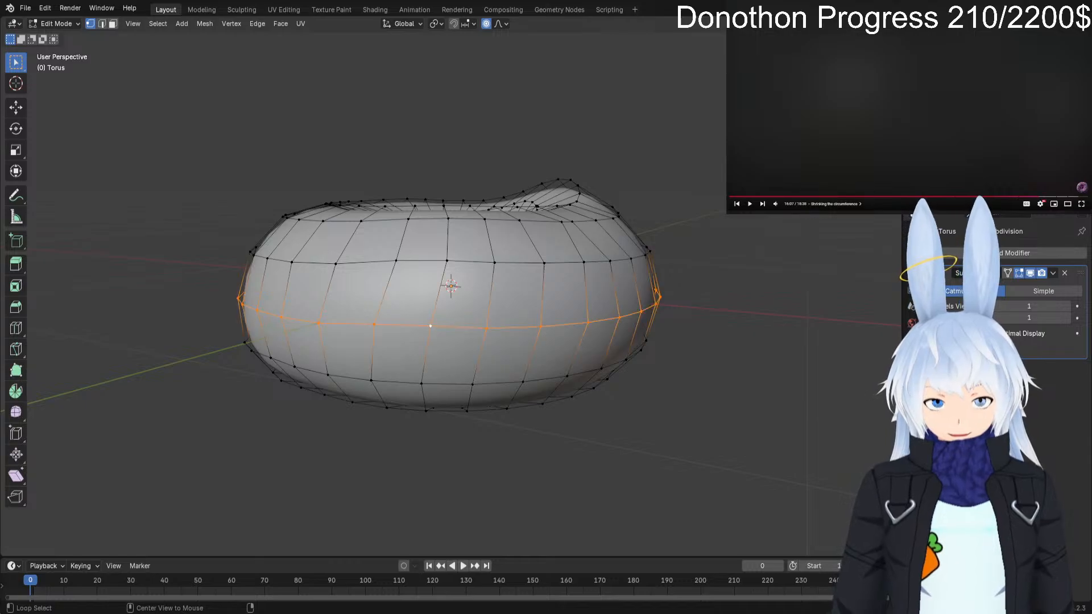
{"action": "left_click", "coordinate": [431, 326]}
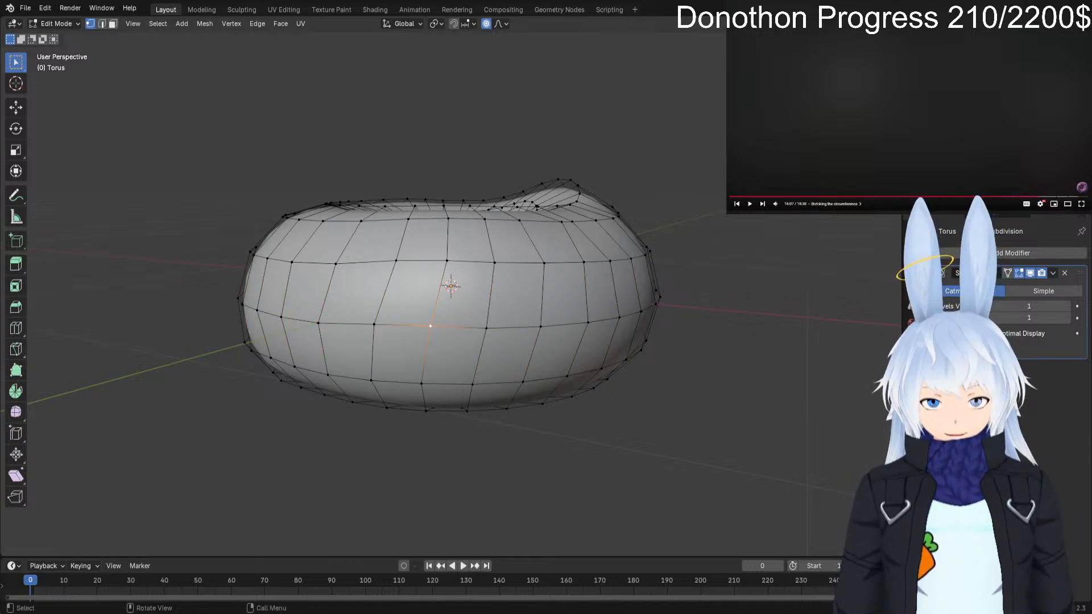
{"action": "left_click", "coordinate": [431, 326], "text": "alt"}
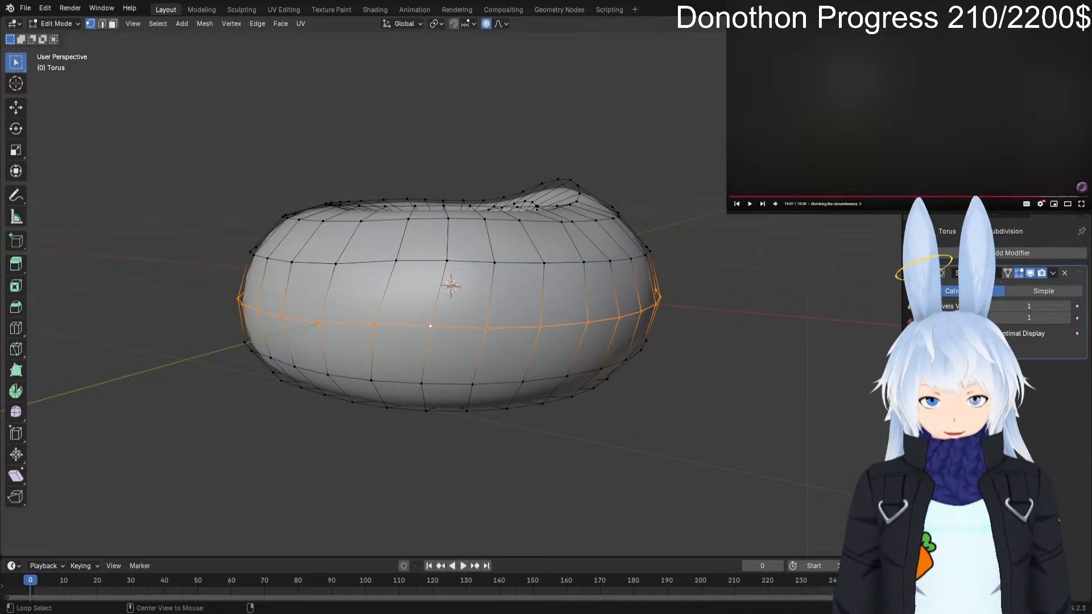
{"action": "left_click", "coordinate": [433, 326]}
{"action": "left_click", "coordinate": [466, 327], "text": "alt"}
Open the preferences, and clear and reselect the torus's outer circumference edge loop.
{"action": "left_click", "coordinate": [45, 8]}
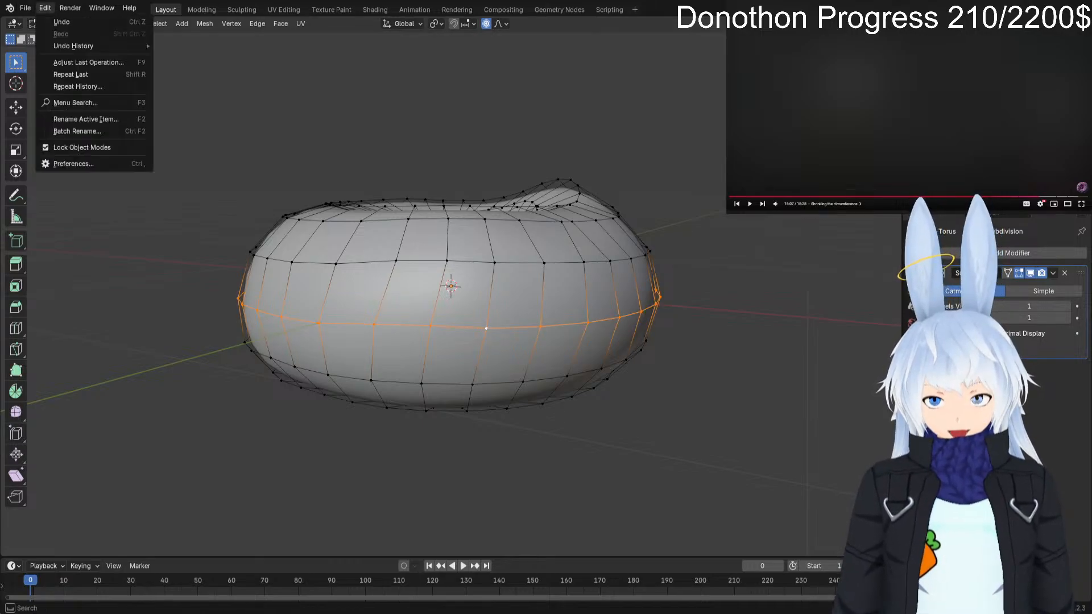
{"action": "left_click", "coordinate": [74, 163]}
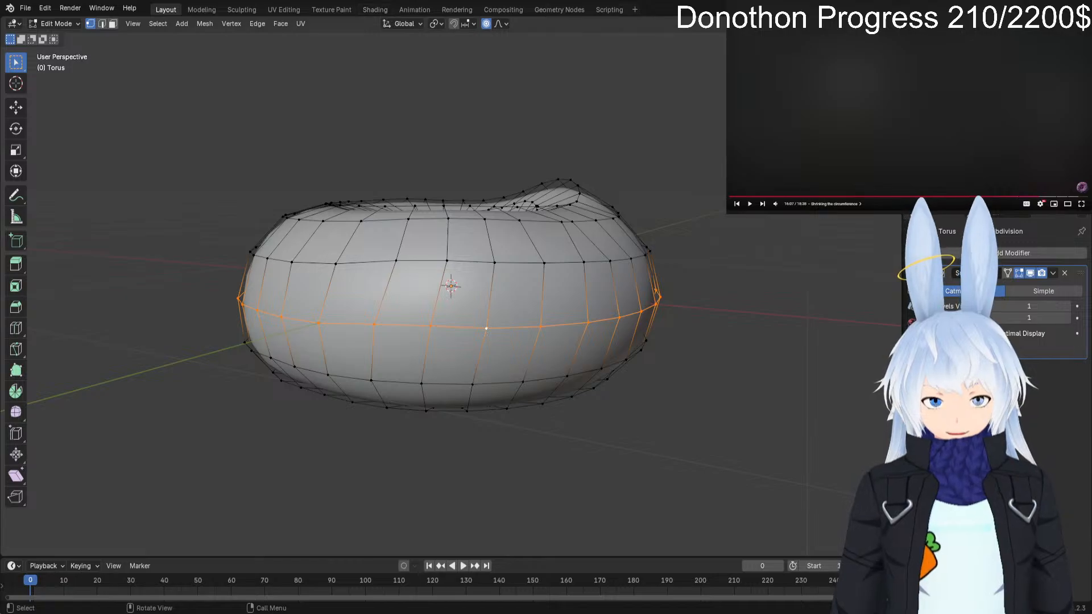
{"action": "key", "text": "alt+a"}
{"action": "double_click", "coordinate": [488, 328]}
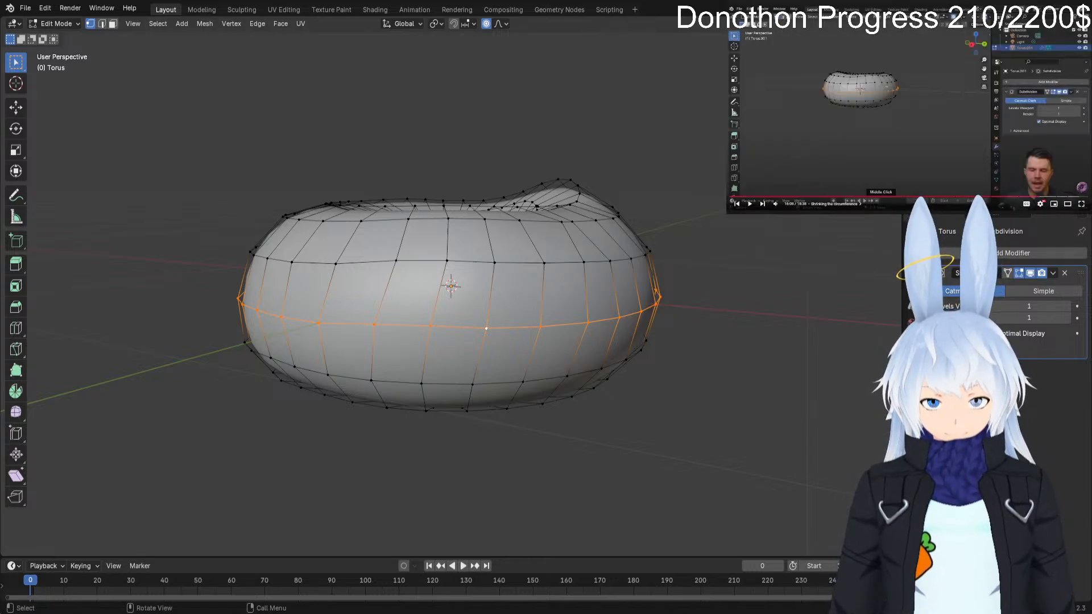
Turn off proportional editing, scale the selected outer circumference loop to about 0.969, and clear the selection.
{"action": "key", "text": "space"}
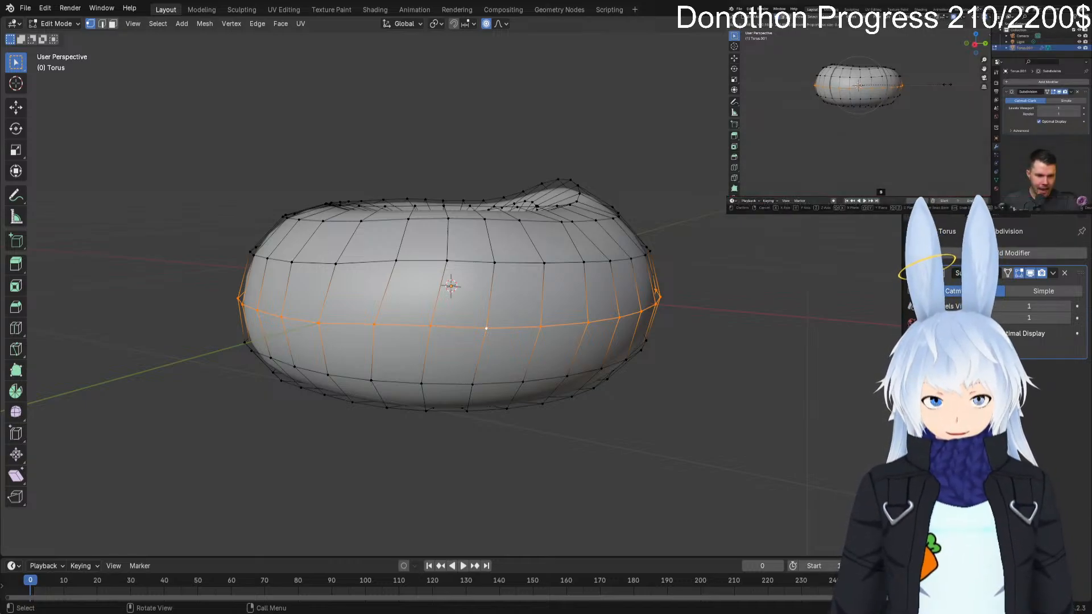
{"action": "key", "text": "s"}
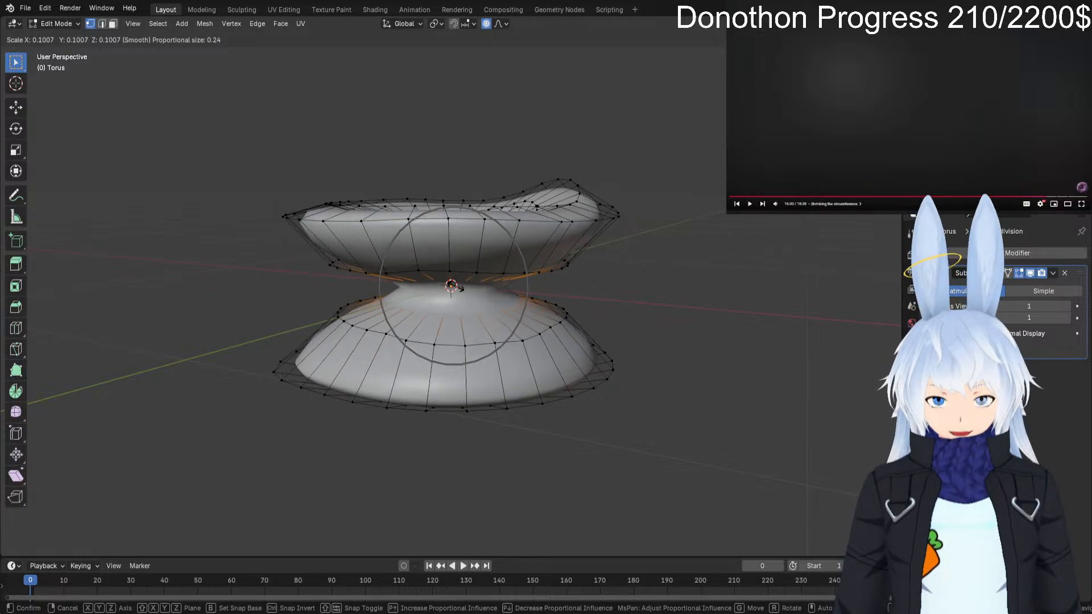
{"action": "right_click", "coordinate": [467, 300]}
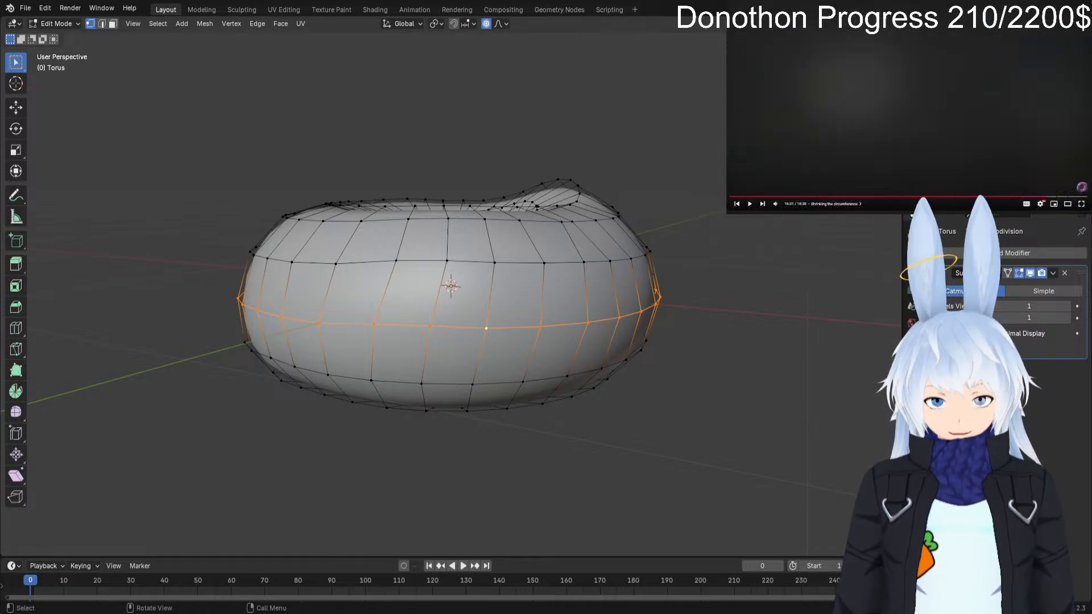
{"action": "key", "text": "o"}
{"action": "key", "text": "s"}
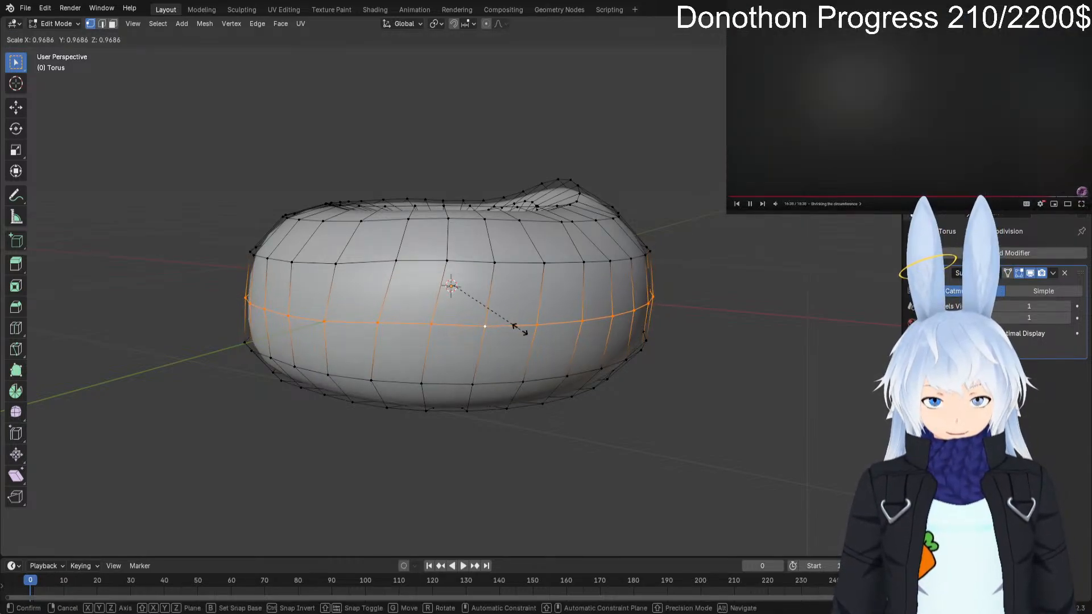
{"action": "left_click", "coordinate": [516, 327]}
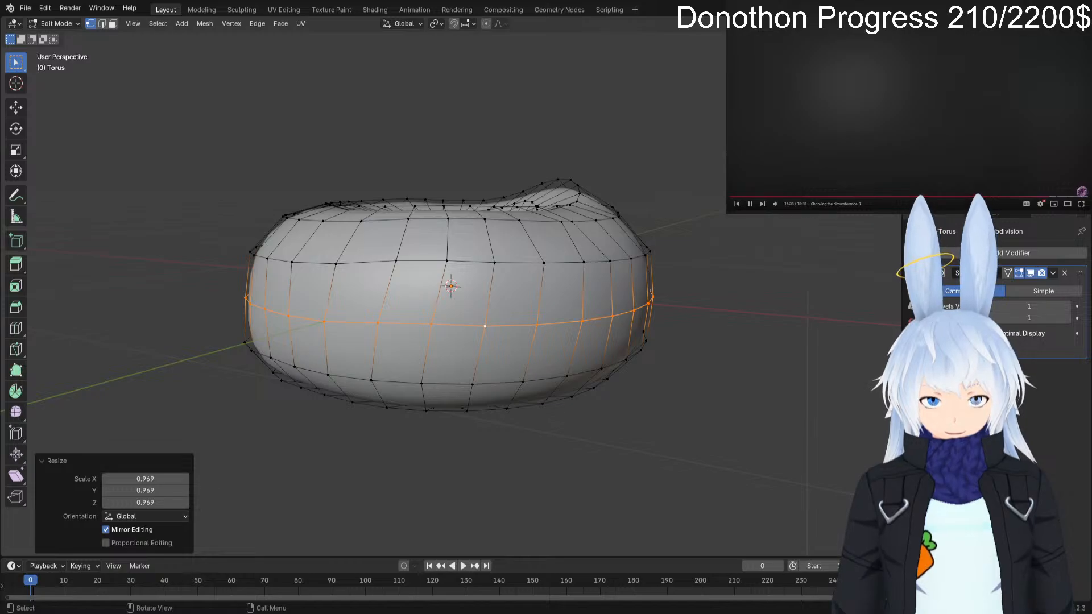
{"action": "key", "text": "alt+a"}
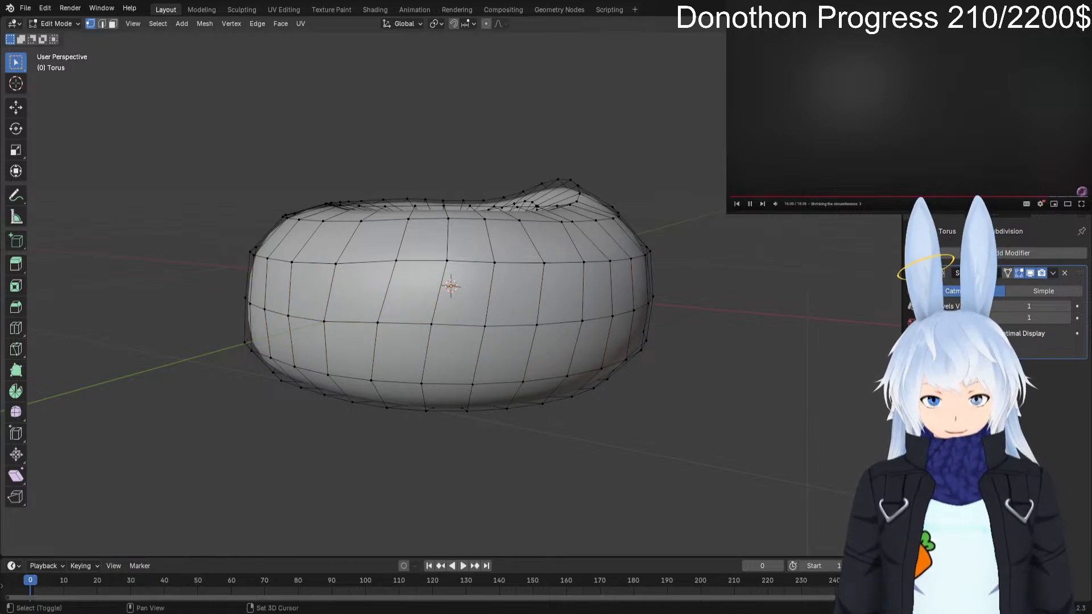
Switch the torus back to Object Mode and inspect its smoothed shape.
{"action": "middle_click_drag", "start_coordinate": [455, 285], "coordinate": [455, 410]}
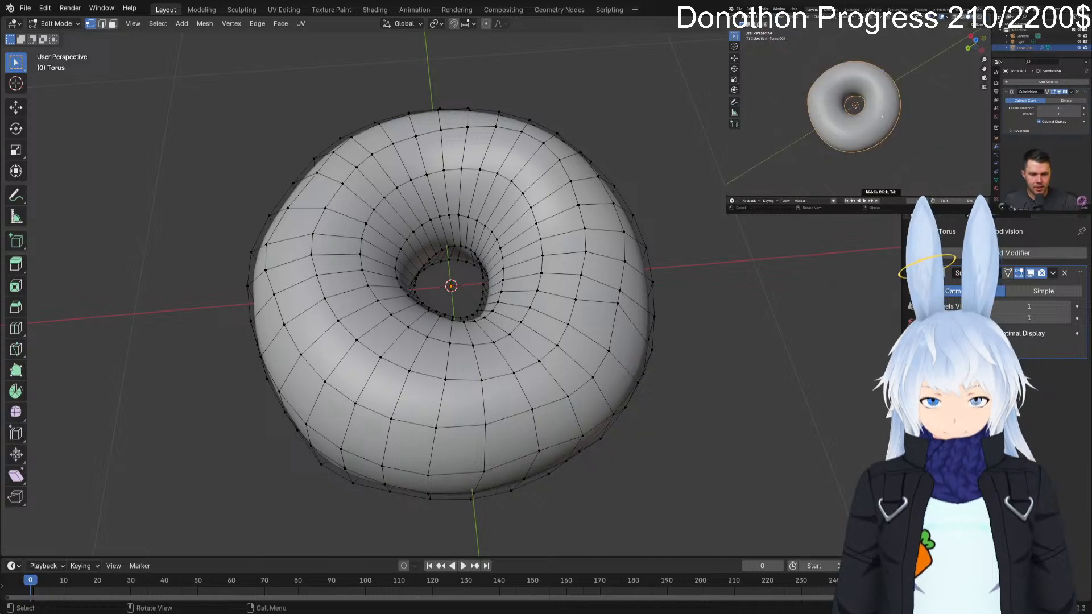
{"action": "key", "text": "Tab"}
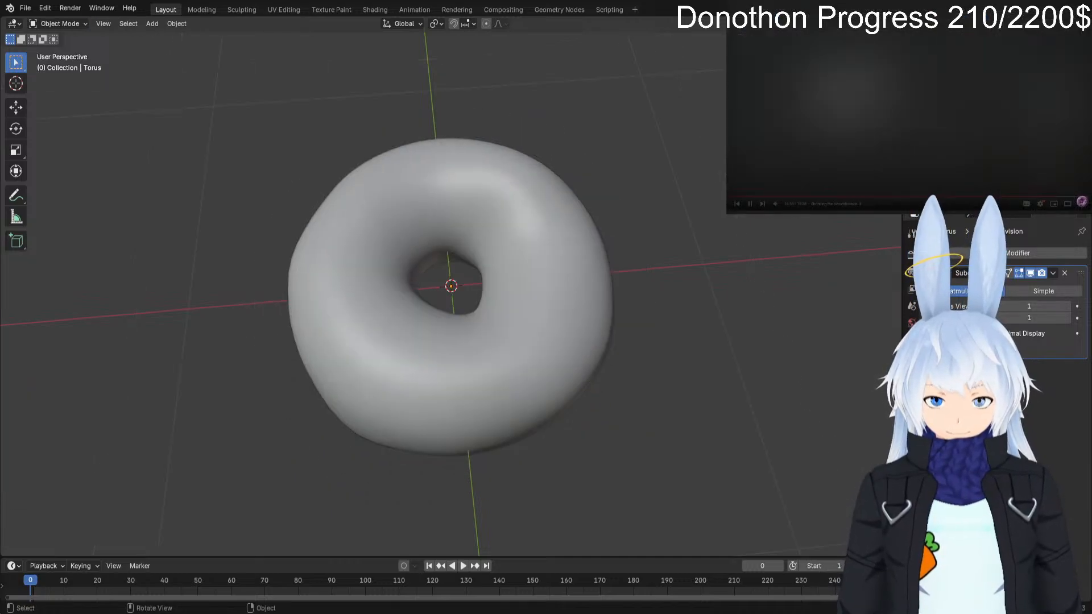
{"action": "middle_click_drag", "start_coordinate": [450, 342], "coordinate": [455, 295]}
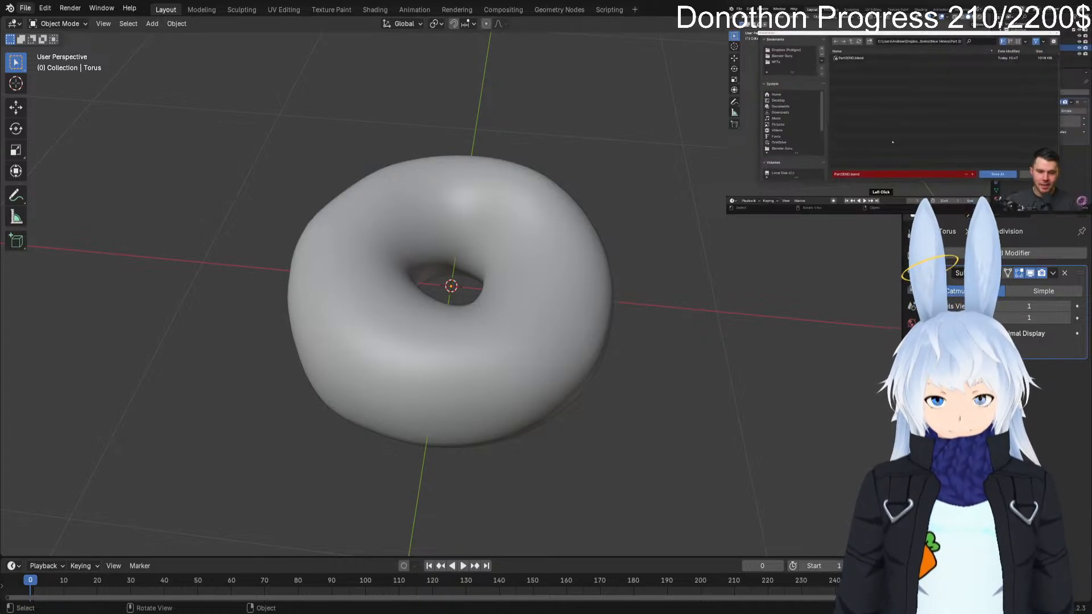
Save the donut scene with Save As, and save the file once more.
{"action": "left_click", "coordinate": [25, 8]}
{"action": "left_click", "coordinate": [49, 111]}
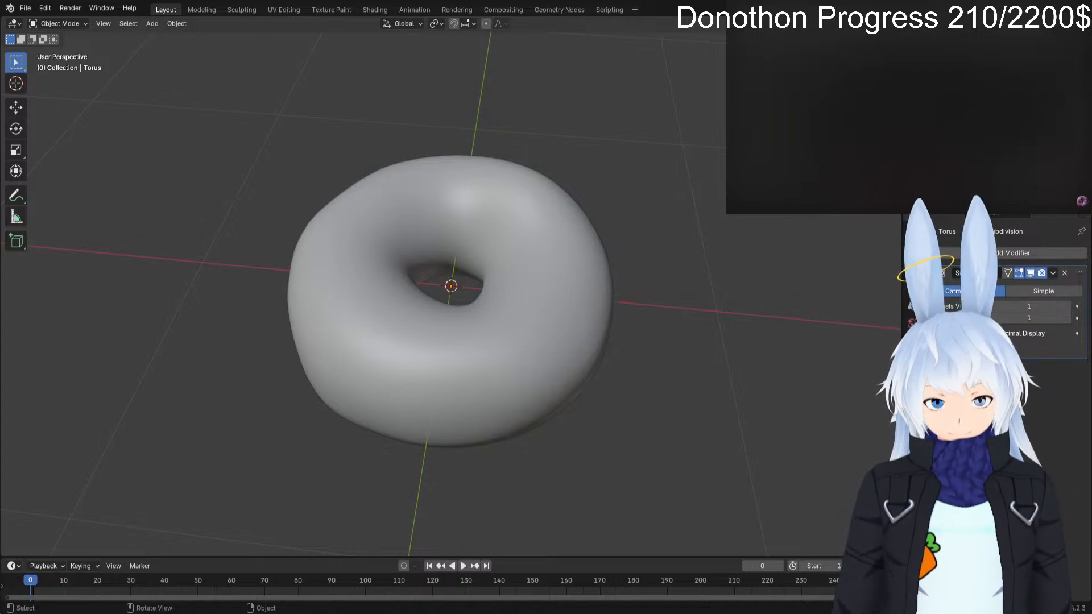
{"action": "key", "text": "ctrl+s"}
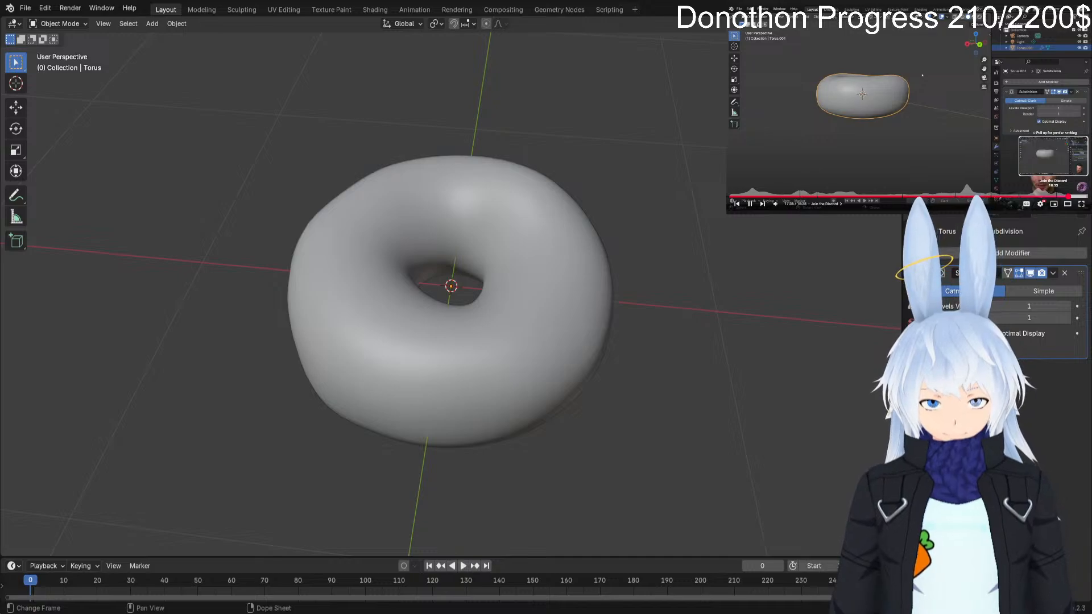
Advance to the next donut tutorial video and pause it at the section on duplicating an object.
{"action": "left_click", "coordinate": [1078, 197]}
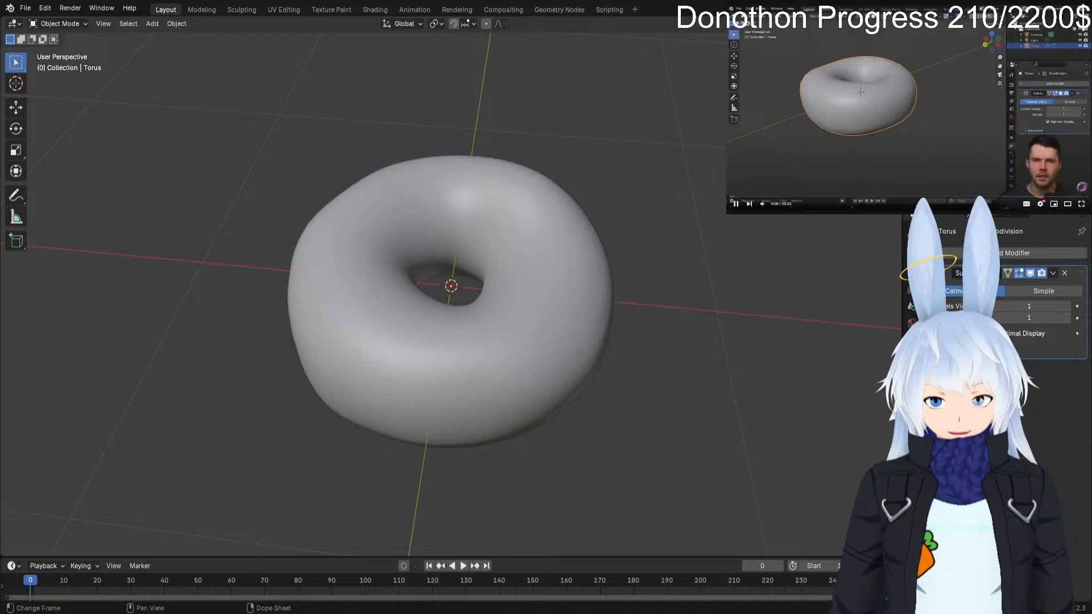
{"action": "key", "text": "space"}
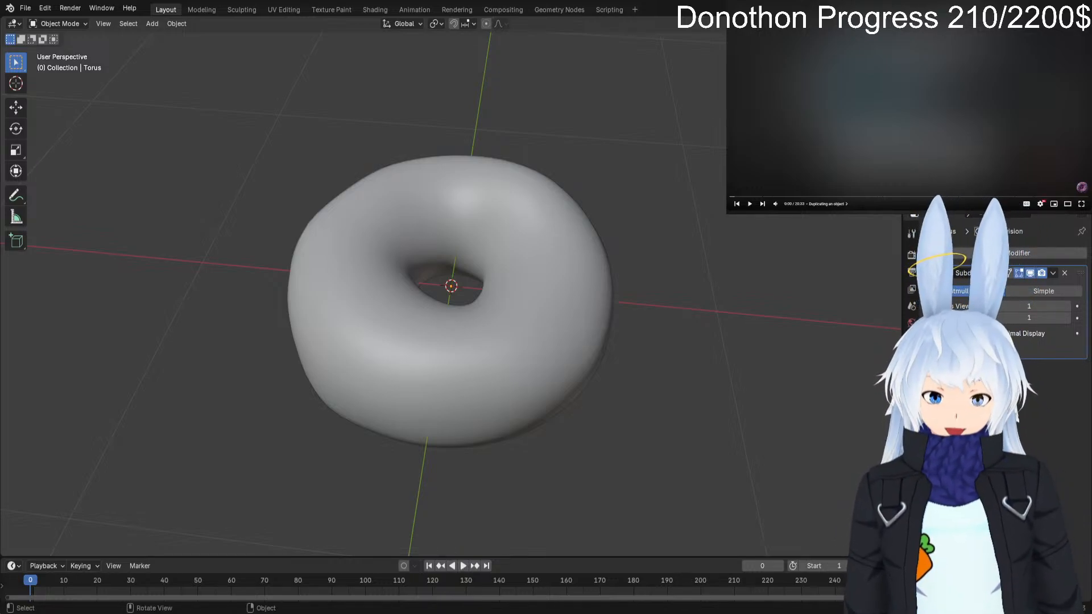
{"action": "middle_click_drag", "start_coordinate": [449, 285], "coordinate": [473, 310]}
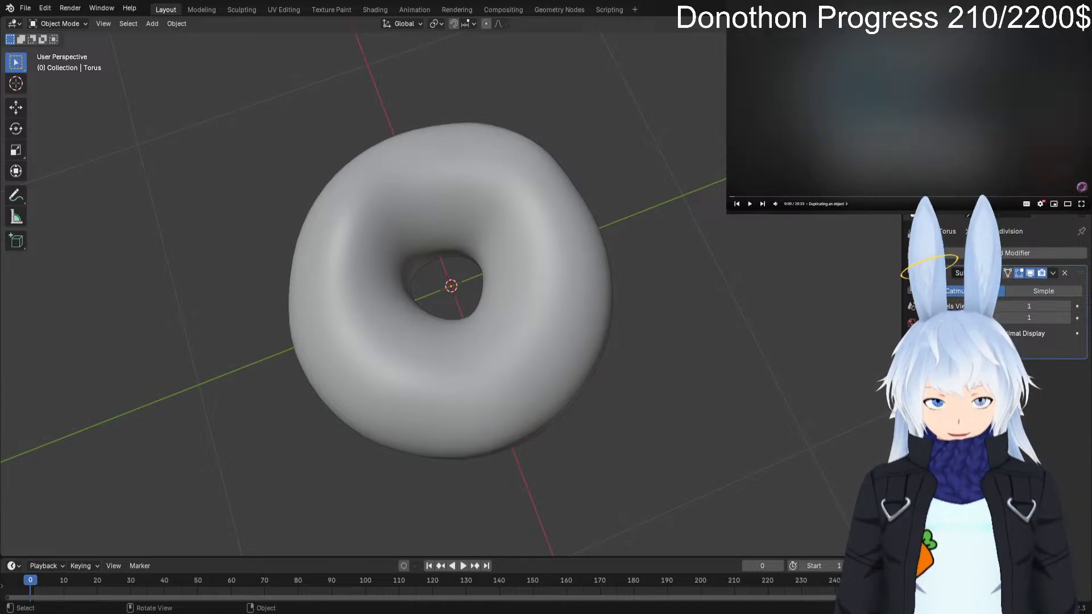
{"action": "middle_click_drag", "start_coordinate": [473, 310], "coordinate": [425, 294]}
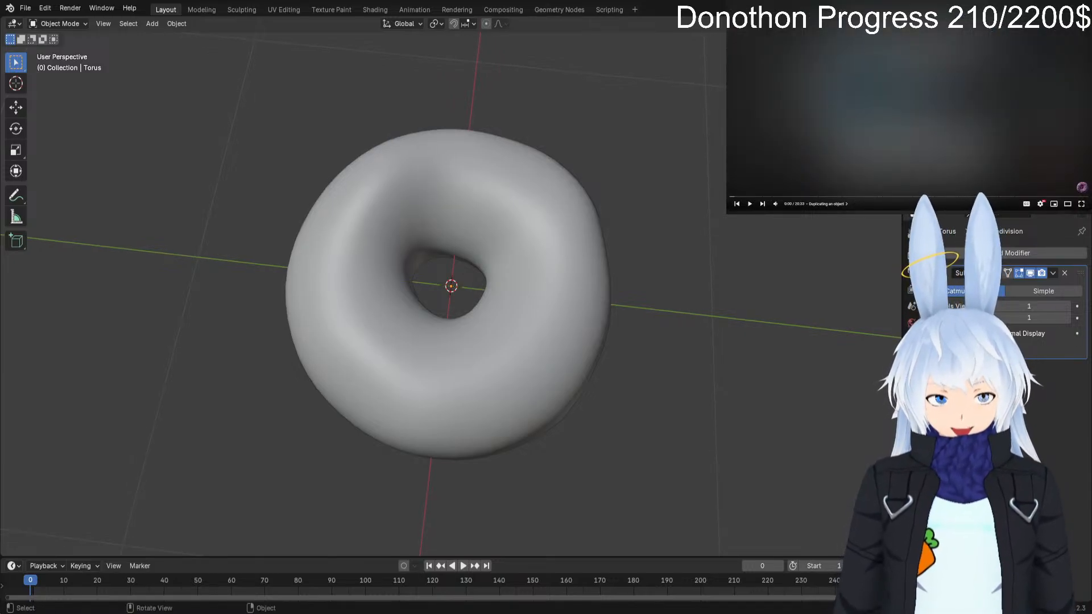
{"action": "middle_click_drag", "start_coordinate": [450, 341], "coordinate": [458, 284]}
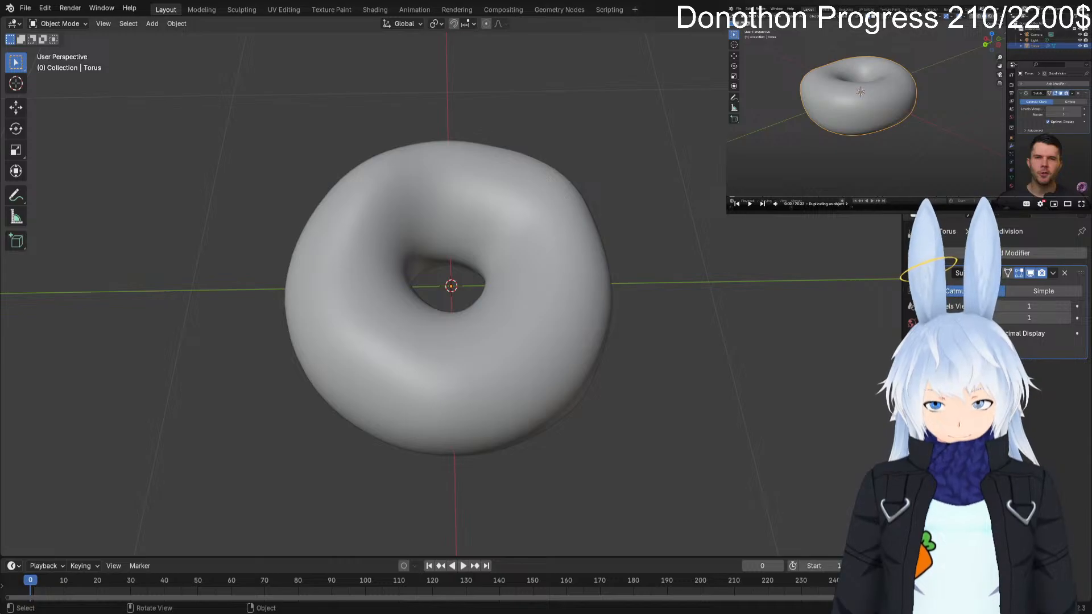
{"action": "mouse_move", "coordinate": [458, 285]}
{"action": "middle_mouse_down"}
{"action": "mouse_move", "coordinate": [458, 228]}
{"action": "mouse_move", "coordinate": [472, 279]}
{"action": "middle_mouse_up"}
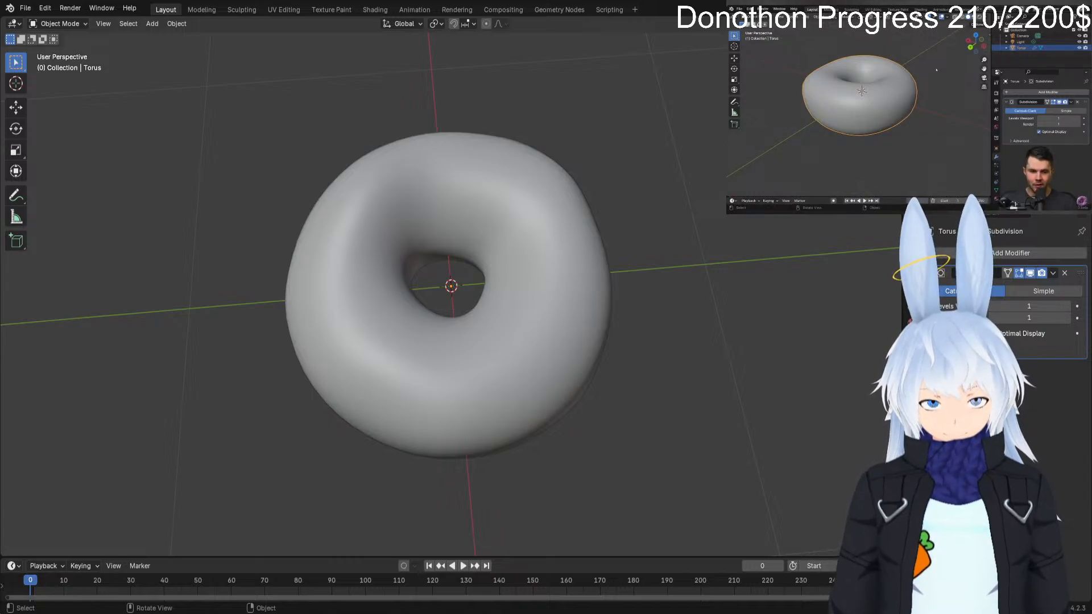
Select the torus along with everything else in the scene.
{"action": "middle_click_drag", "start_coordinate": [455, 319], "coordinate": [449, 253]}
{"action": "scroll", "coordinate": [449, 253], "scroll_direction": "down", "scroll_amount": 1}
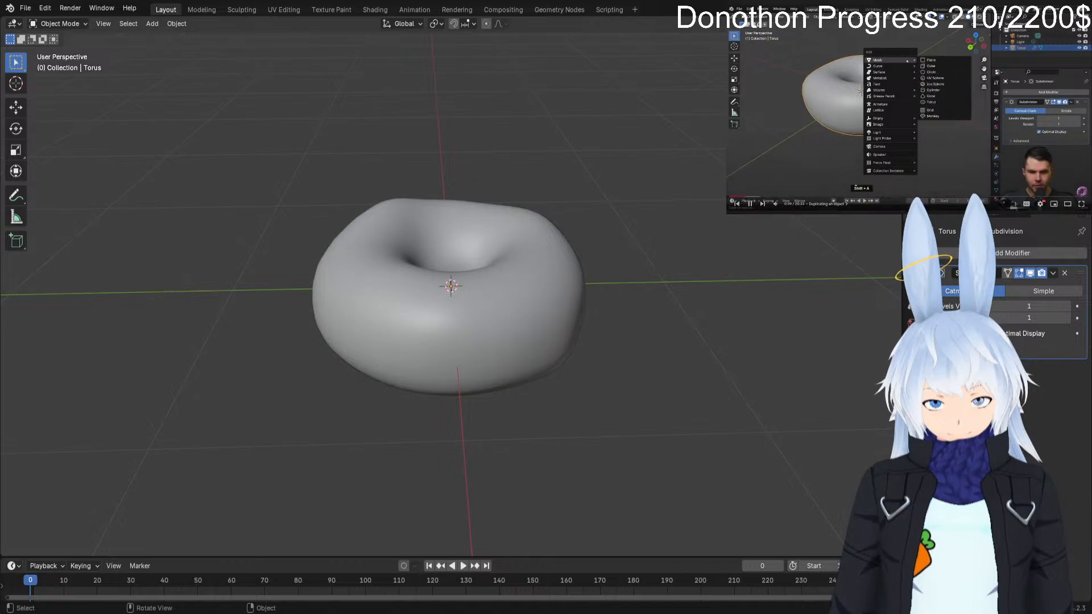
{"action": "key", "text": "a"}
{"action": "key", "text": "shift+a"}
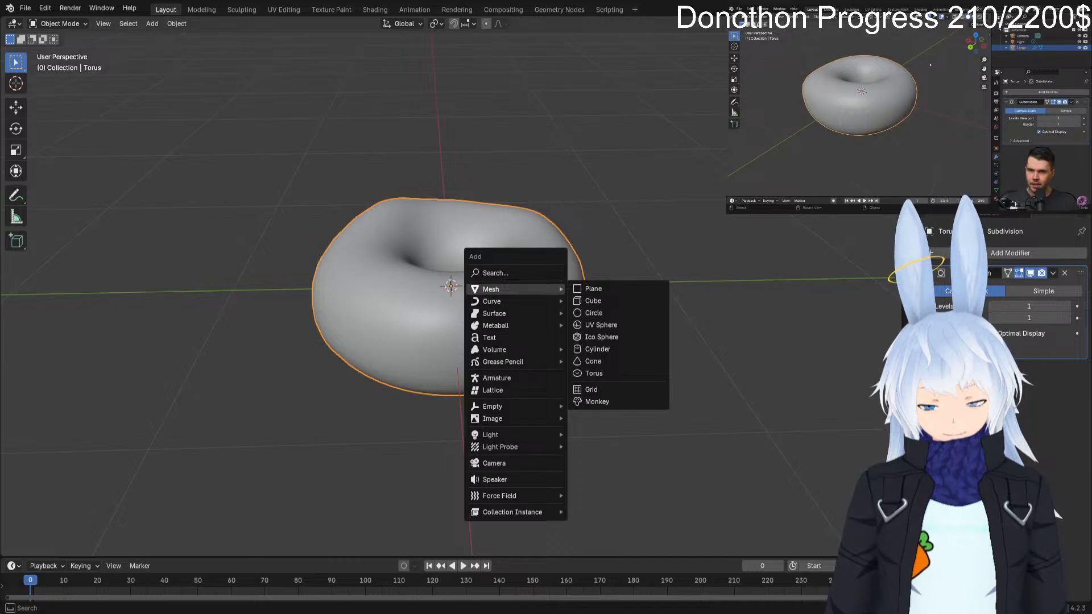
{"action": "mouse_move", "coordinate": [500, 314]}
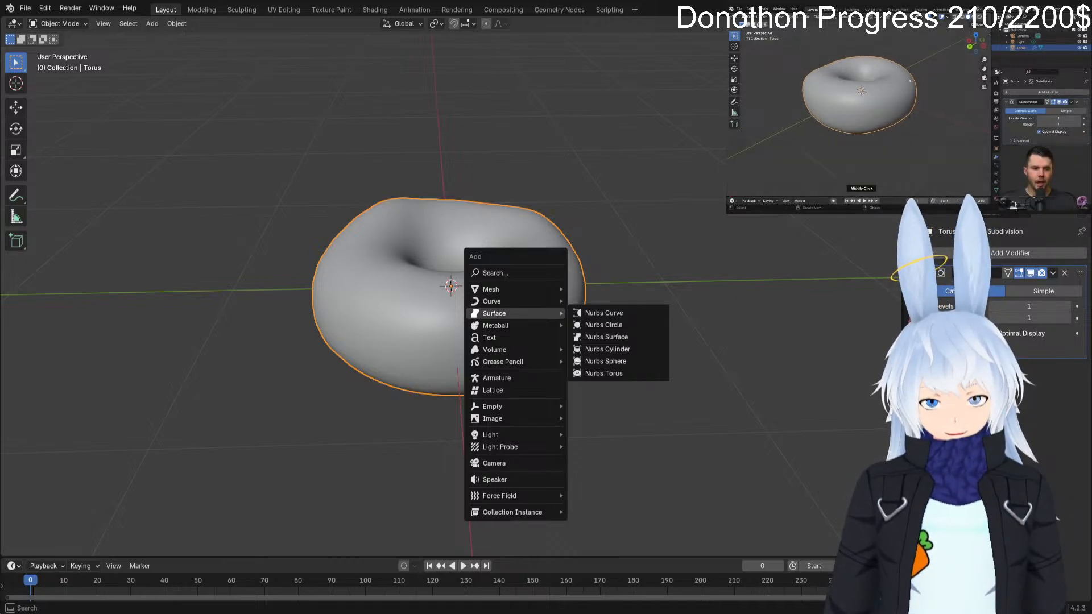
{"action": "key", "text": "Escape"}
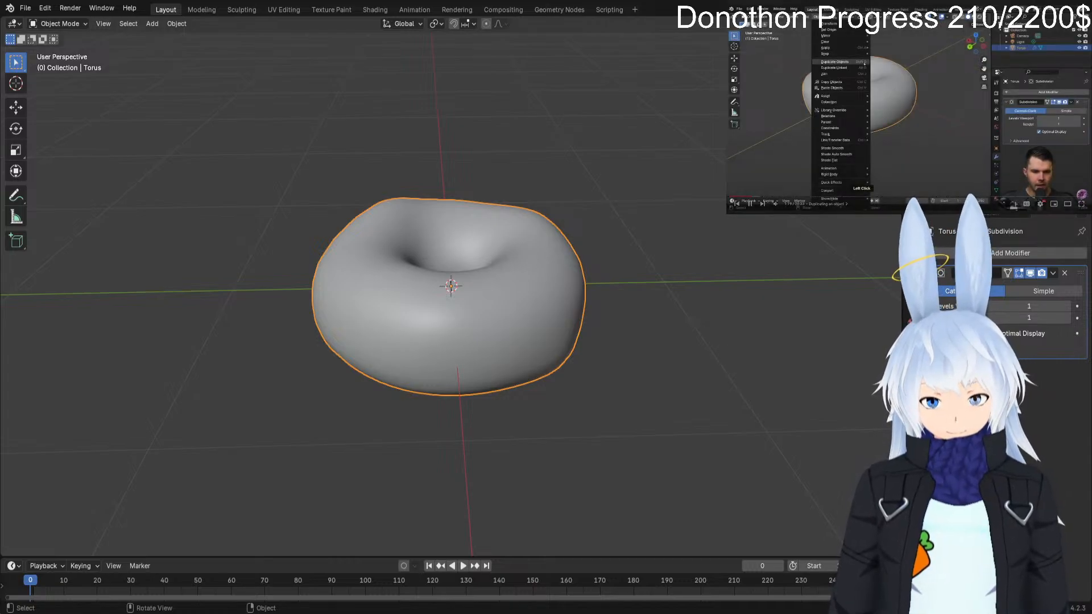
Duplicate the torus, leaving the copy exactly in the original's position.
{"action": "left_click", "coordinate": [176, 23]}
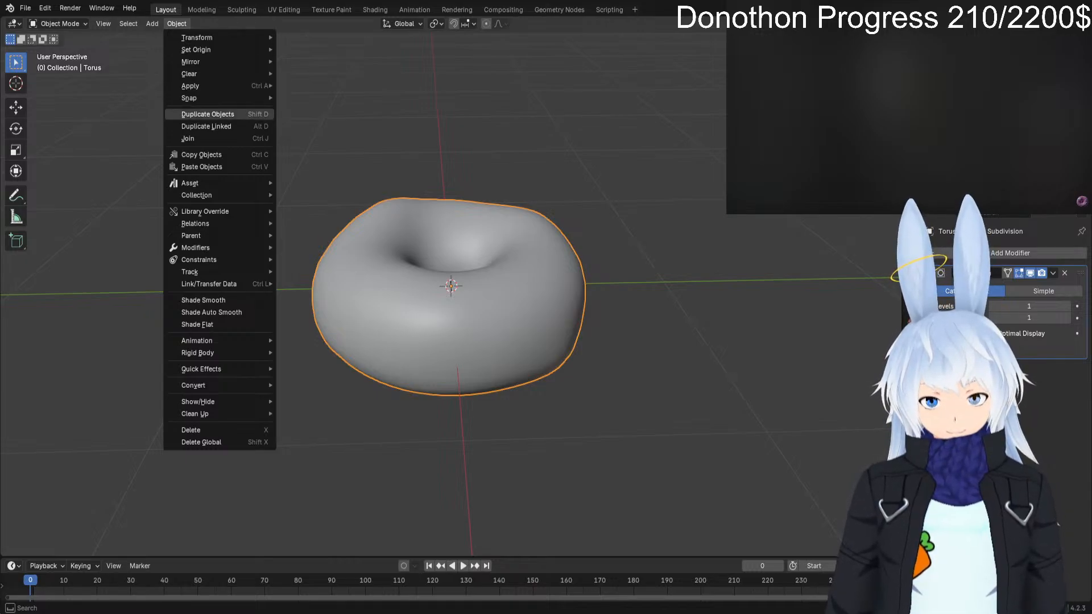
{"action": "left_click", "coordinate": [208, 114]}
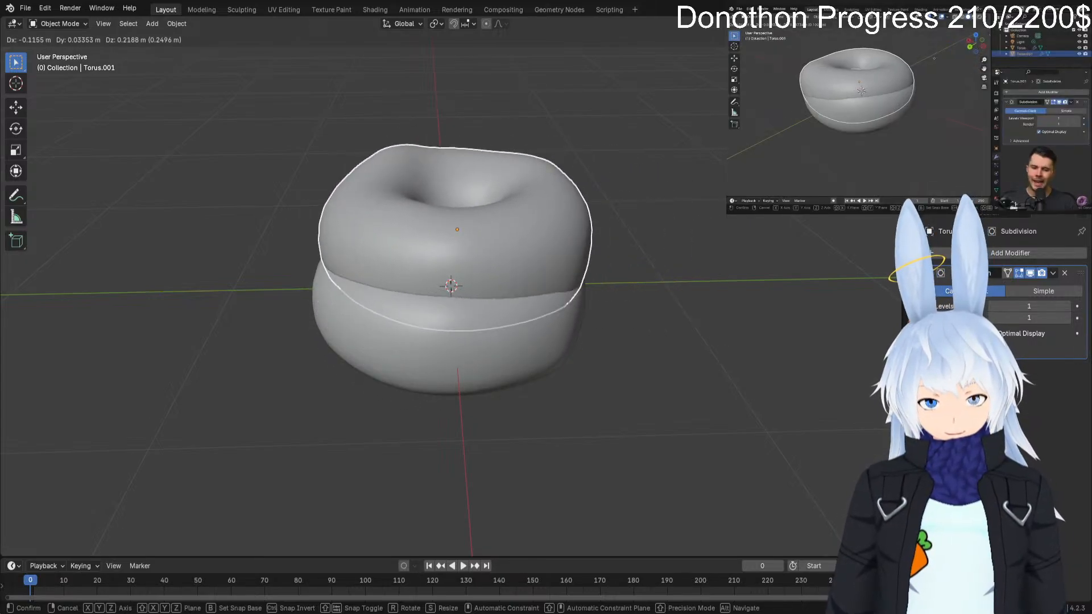
{"action": "key", "text": "Escape"}
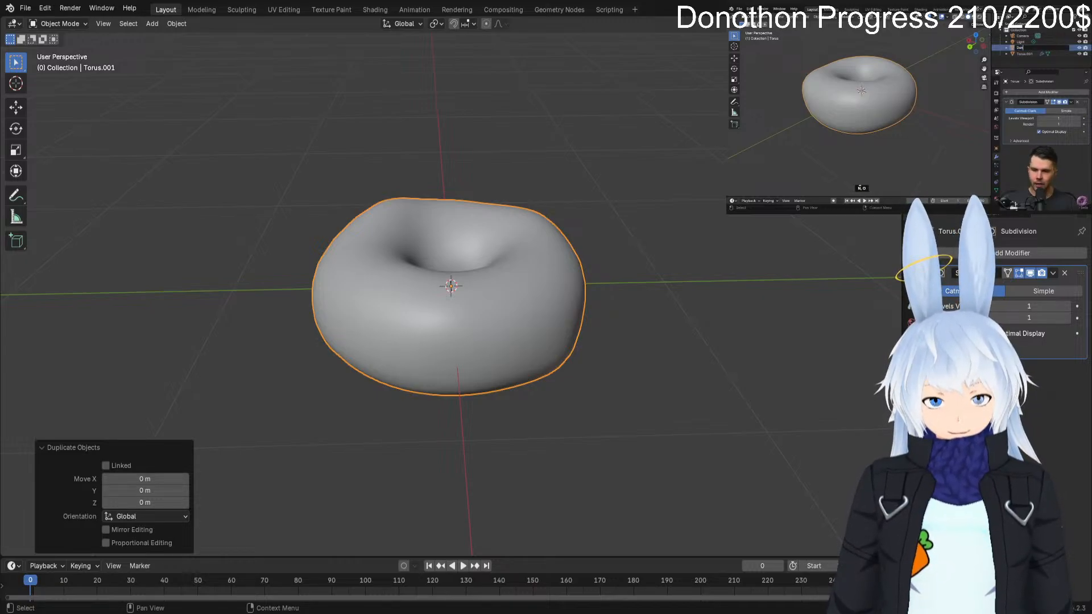
Rename the original torus as Donut, and select the duplicate torus.
{"action": "key", "text": "ctrl+z"}
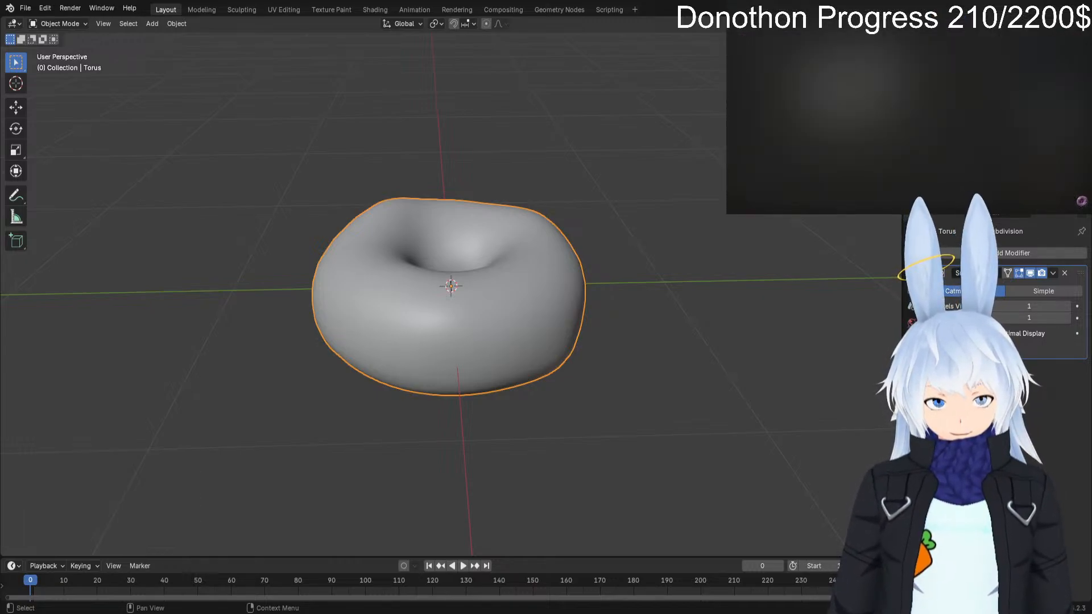
{"action": "type", "text": "Donut"}
{"action": "key", "text": "Return"}
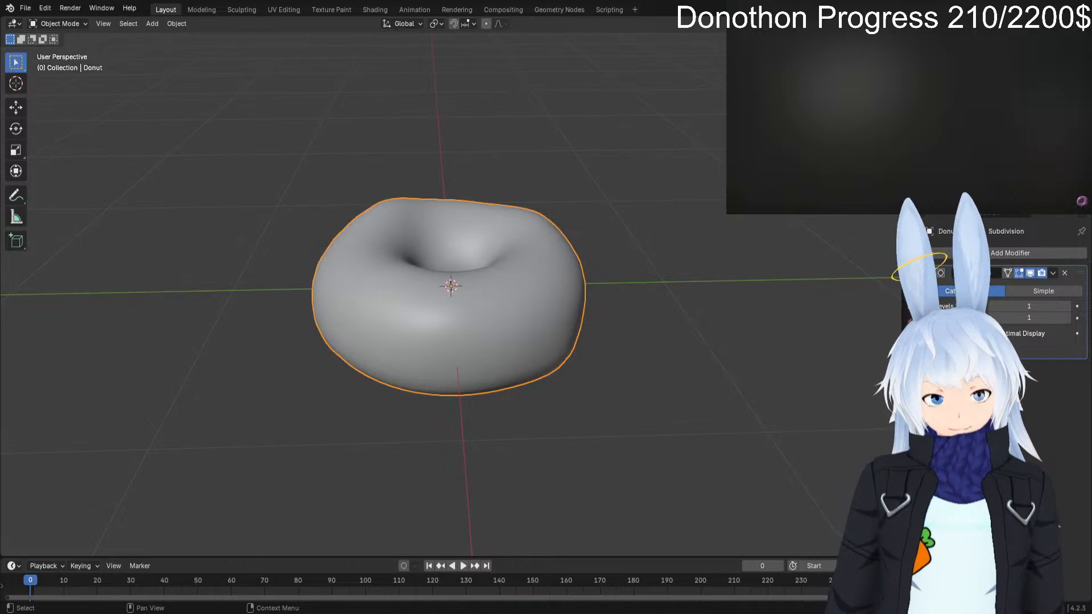
{"action": "left_click", "coordinate": [952, 95]}
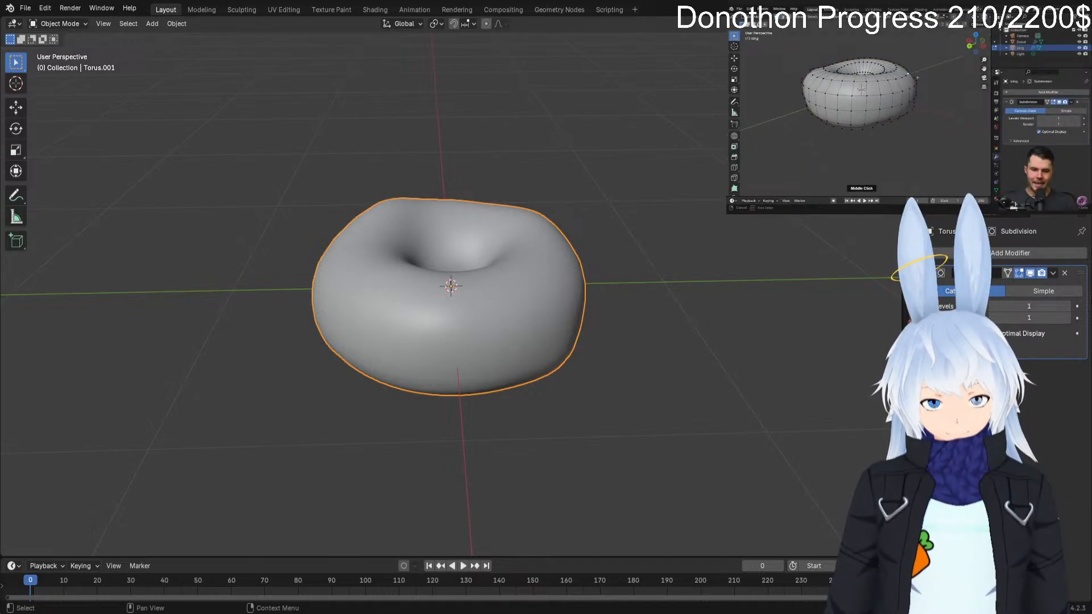
Rename the duplicate torus as Icing and enter Edit Mode on its mesh.
{"action": "type", "text": "icing"}
{"action": "key", "text": "Return"}
{"action": "key", "text": "Tab"}
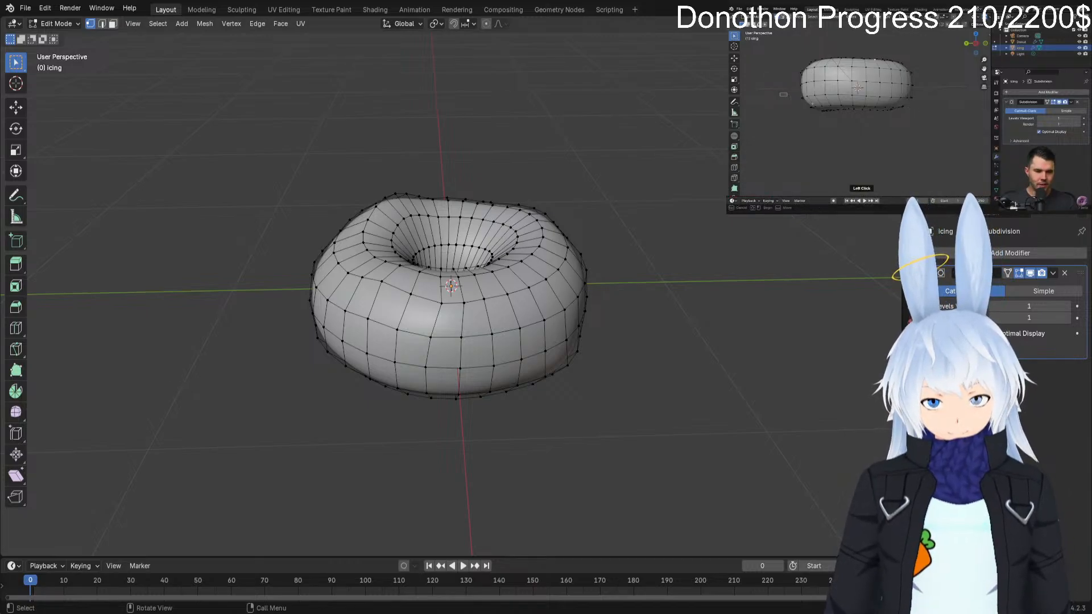
Try to box-select the icing mesh's lower vertices from the side, recheck the tutorial video and clear the selection.
{"action": "left_click_drag", "start_coordinate": [569, 353], "coordinate": [571, 286], "text": "alt"}
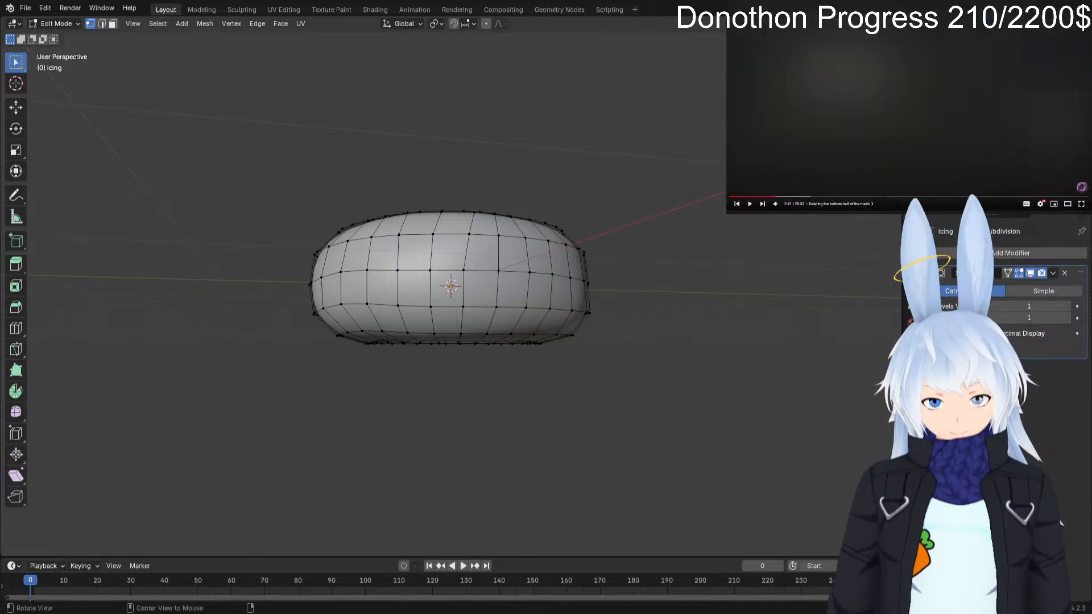
{"action": "left_click_drag", "start_coordinate": [571, 285], "coordinate": [571, 295], "text": "alt"}
{"action": "left_click_drag", "start_coordinate": [262, 311], "coordinate": [634, 366]}
{"action": "key", "text": "alt+Tab"}
{"action": "key", "text": "space"}
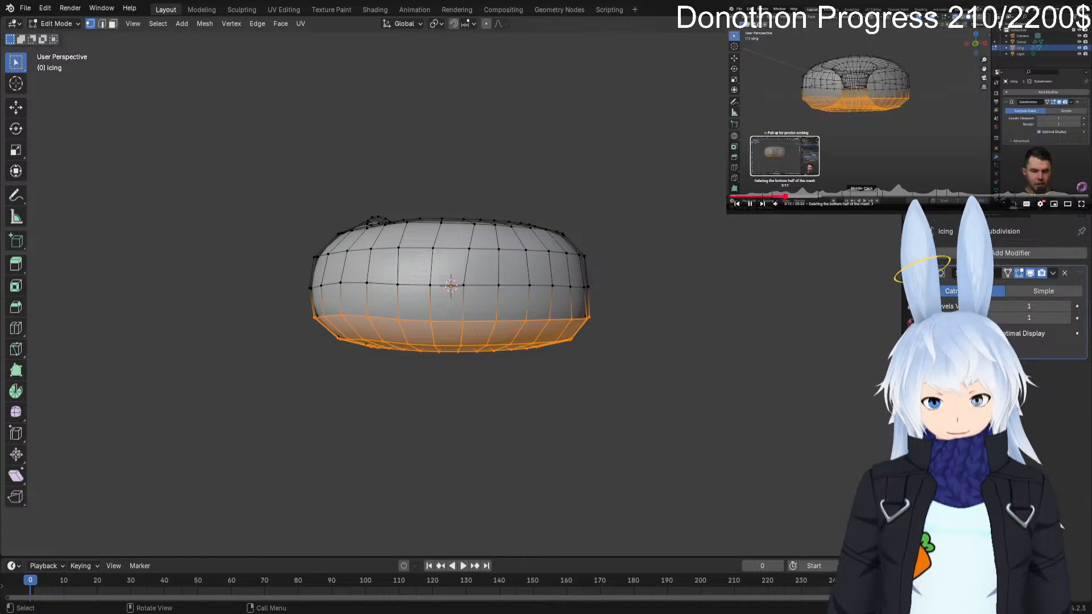
{"action": "key", "text": "Left"}
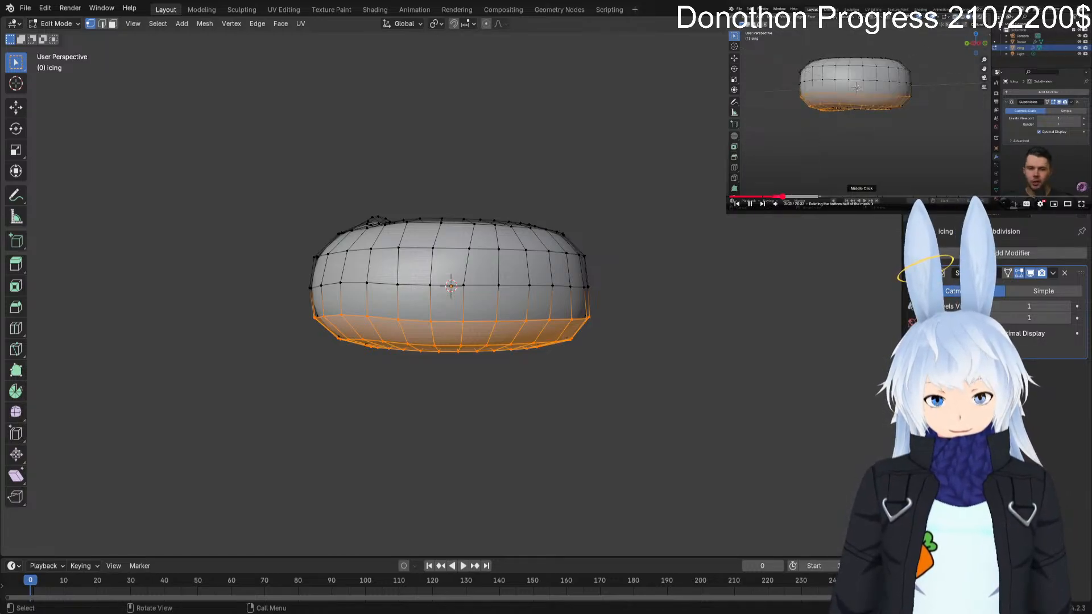
{"action": "key", "text": "space"}
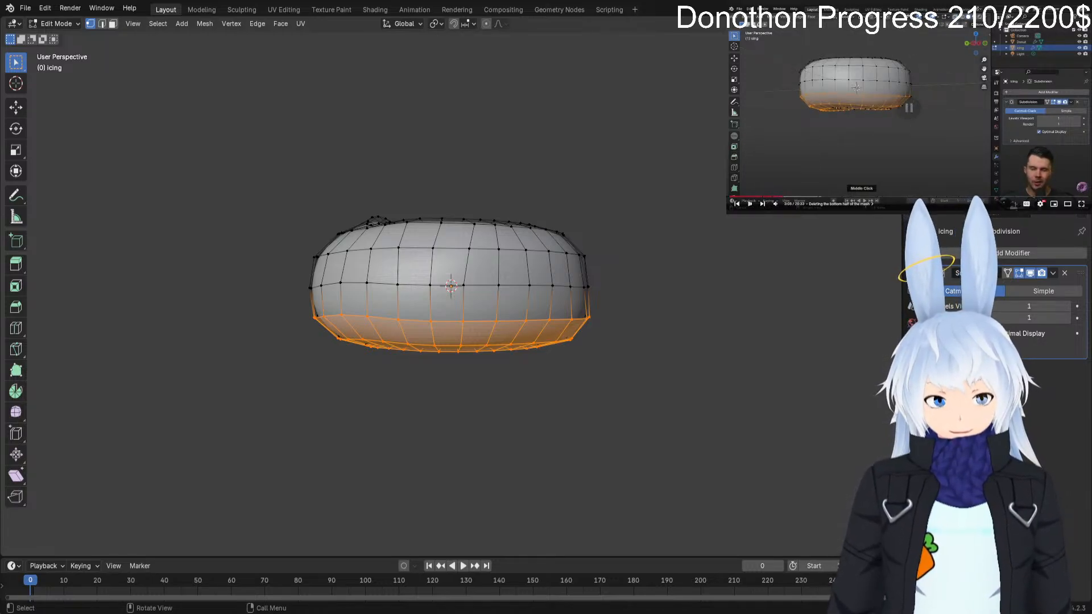
{"action": "key", "text": "alt+a"}
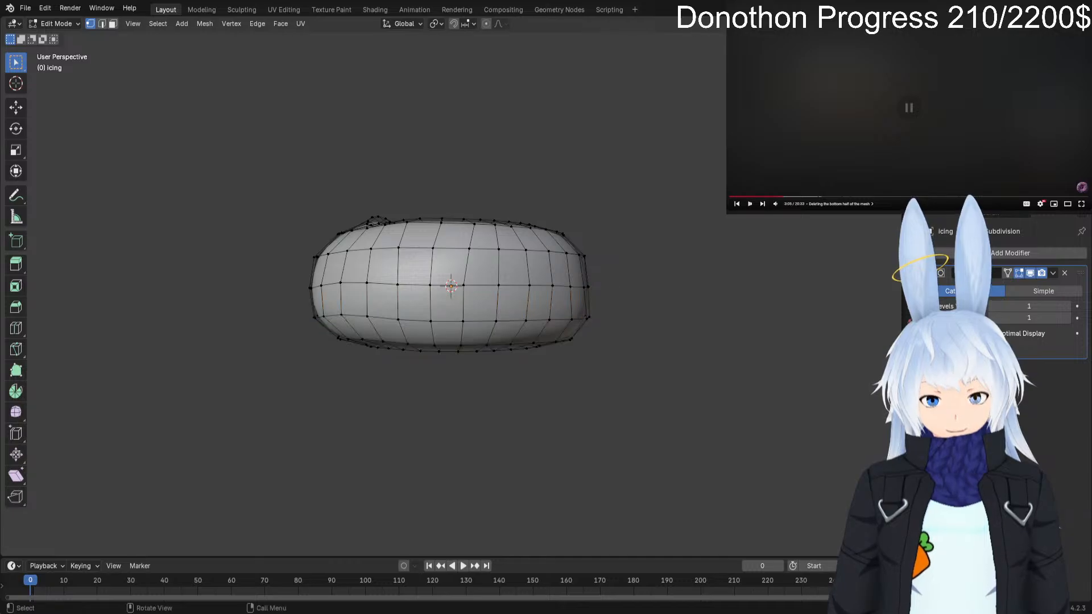
{"action": "key", "text": "shift+z"}
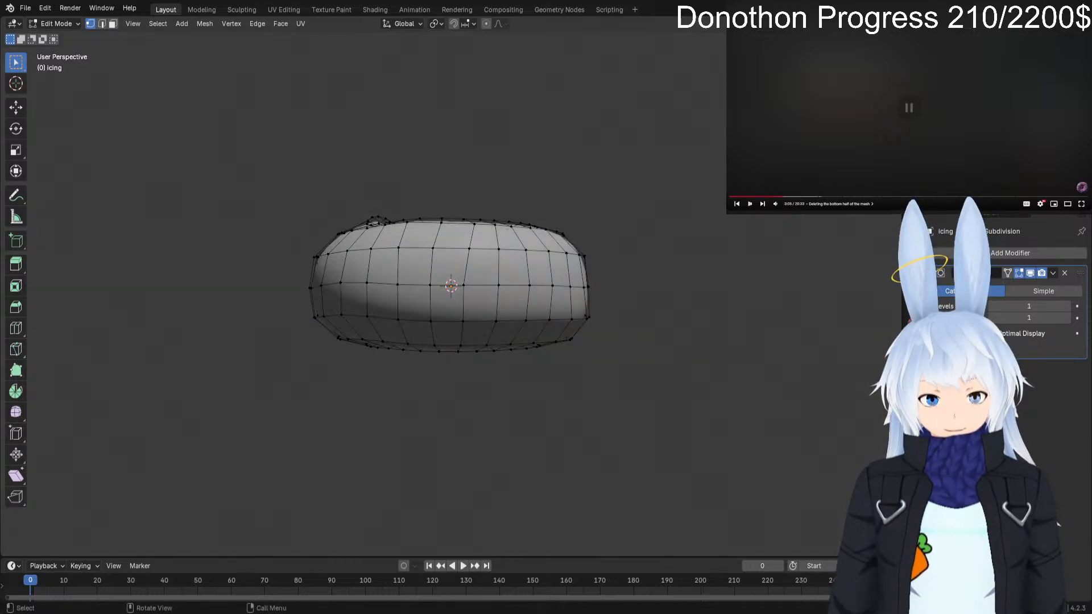
{"action": "key", "text": "shift+z"}
{"action": "key", "text": "shift+z"}
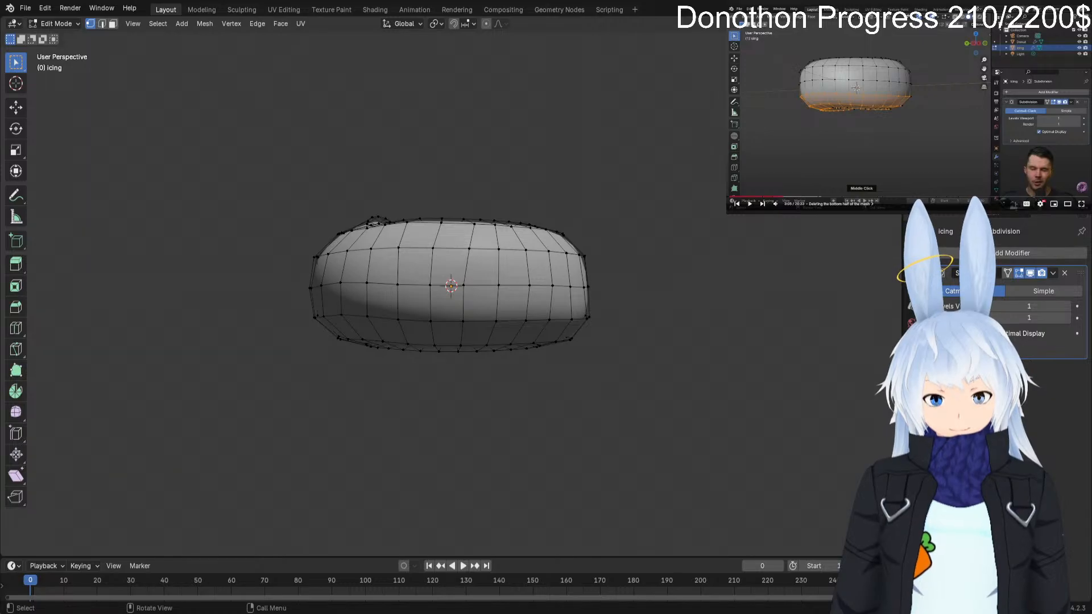
{"action": "key", "text": "shift+z"}
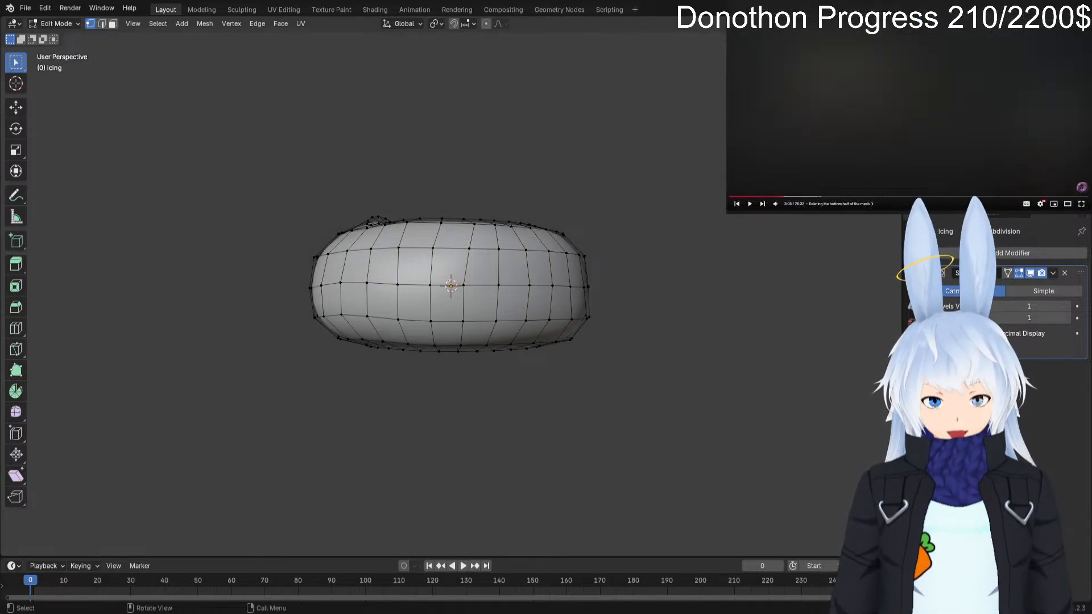
{"action": "left_click", "coordinate": [746, 23]}
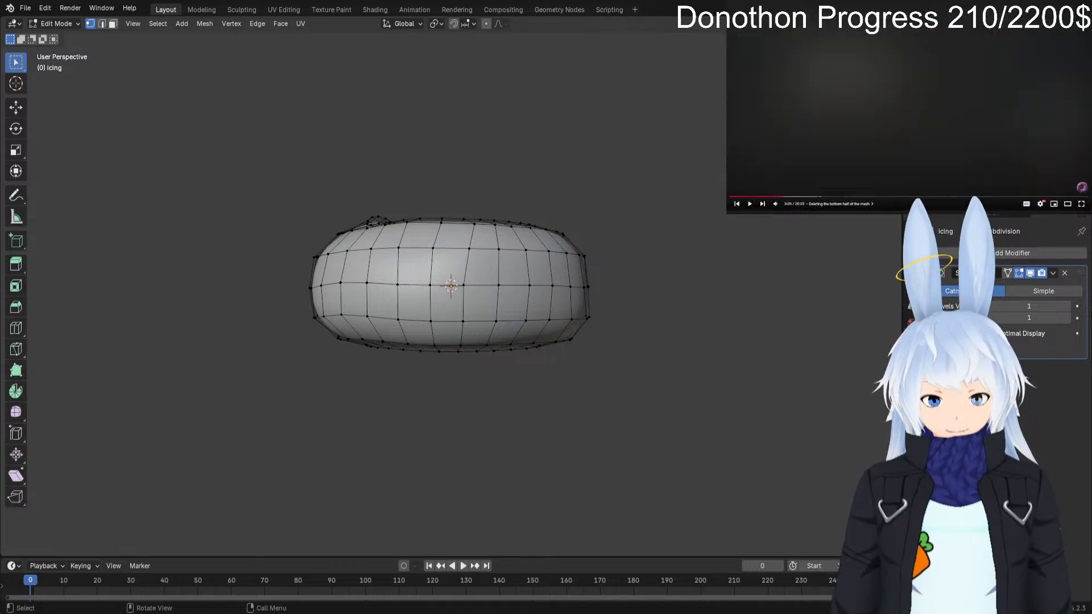
Turn on X-ray display and select all vertices in the lower half of the icing mesh, including the far side.
{"action": "key", "text": "alt+z"}
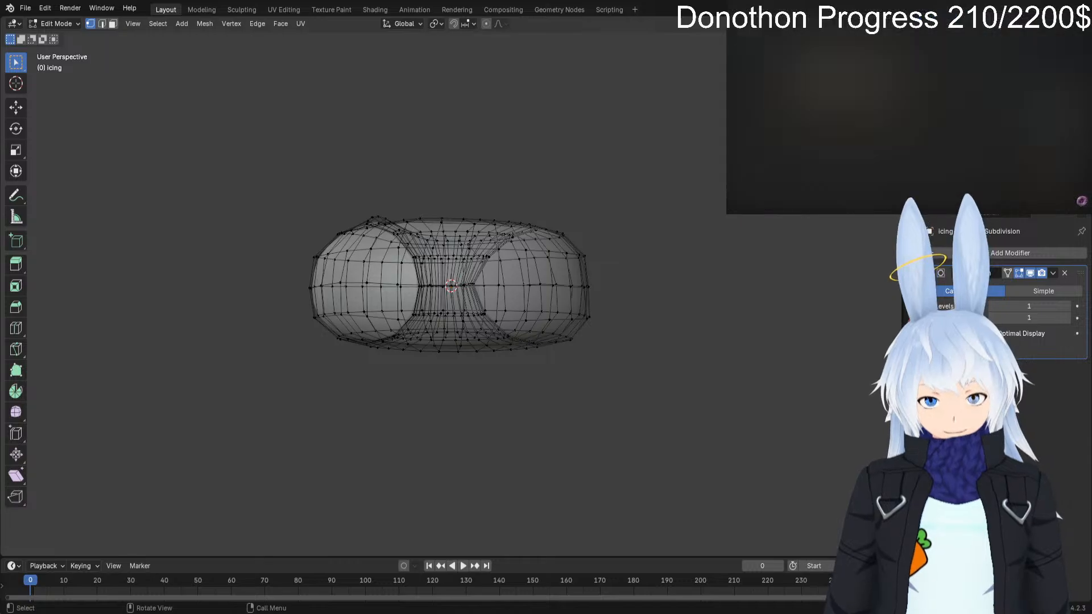
{"action": "left_click_drag", "start_coordinate": [254, 312], "coordinate": [626, 359]}
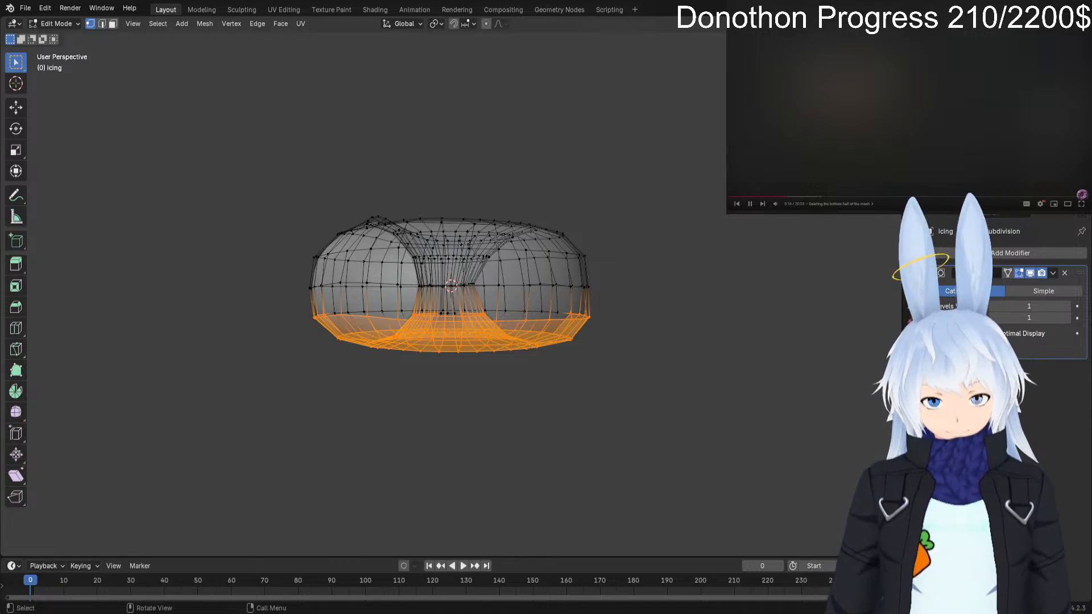
{"action": "key", "text": "alt+a"}
{"action": "left_click_drag", "start_coordinate": [271, 304], "coordinate": [627, 356]}
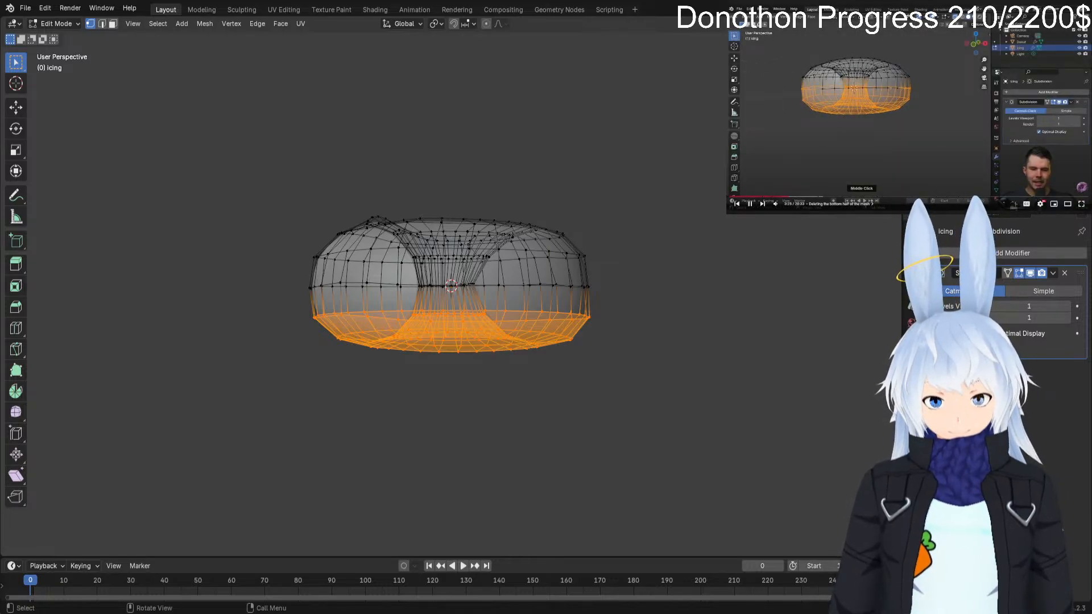
{"action": "middle_click_drag", "start_coordinate": [449, 284], "coordinate": [692, 291]}
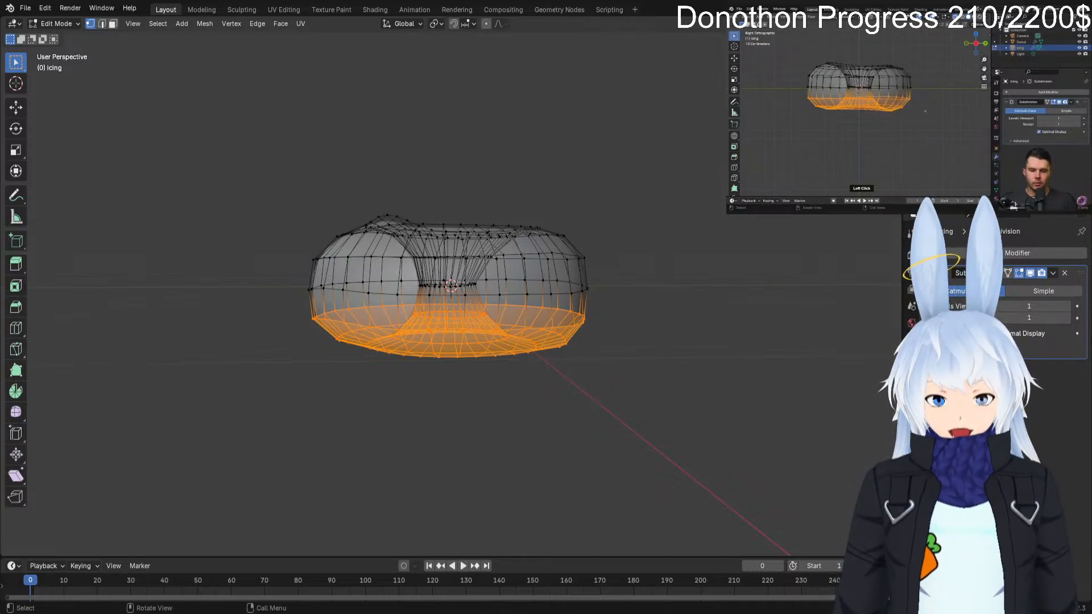
Delete the selected lower-half vertices of the icing mesh, following the tutorial video.
{"action": "key", "text": "space"}
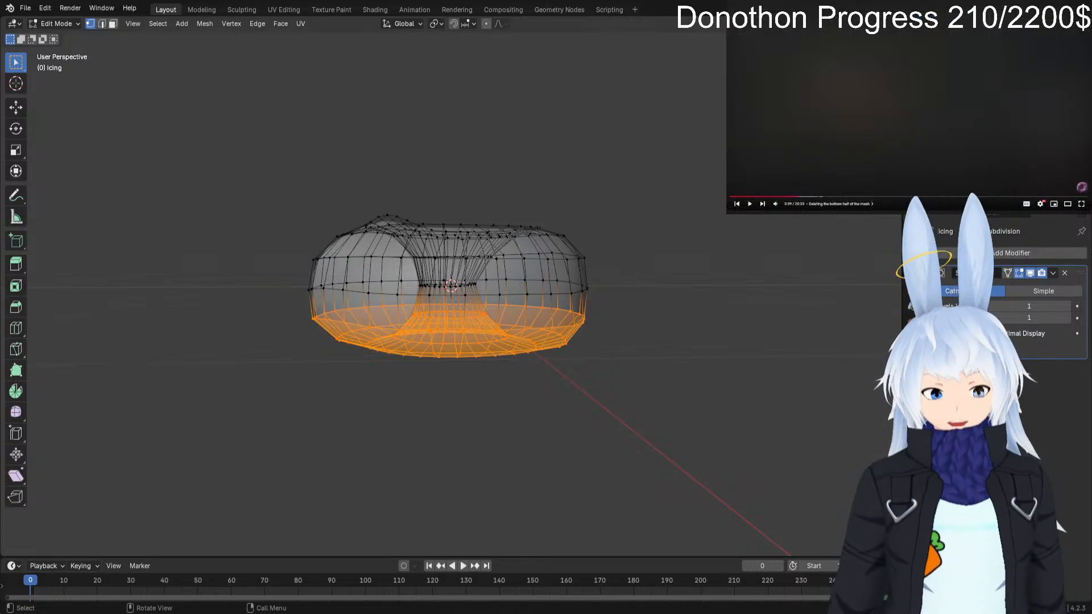
{"action": "key", "text": "space"}
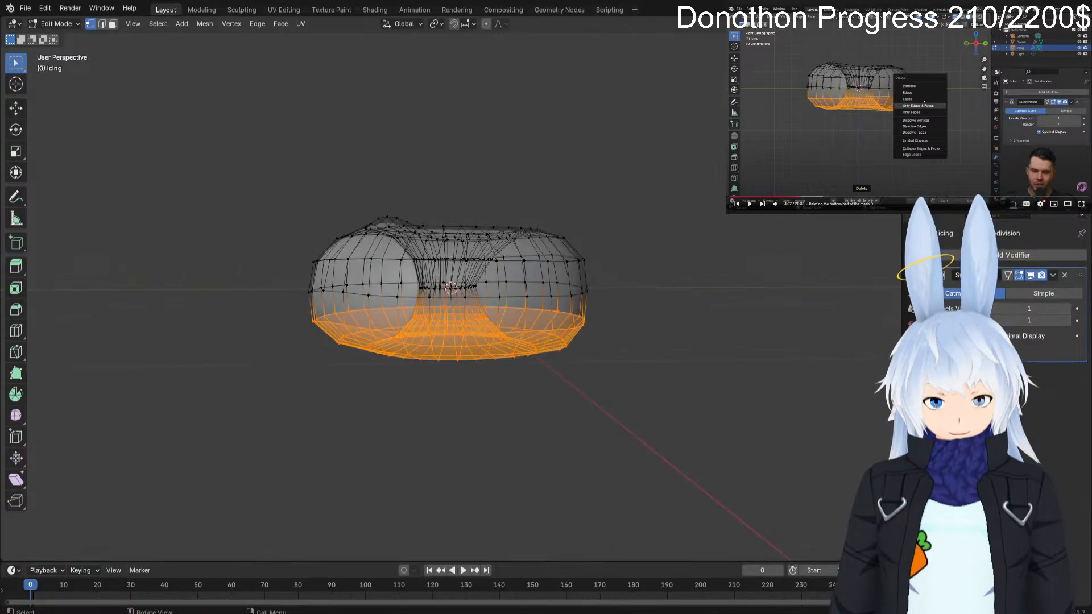
{"action": "key", "text": "x"}
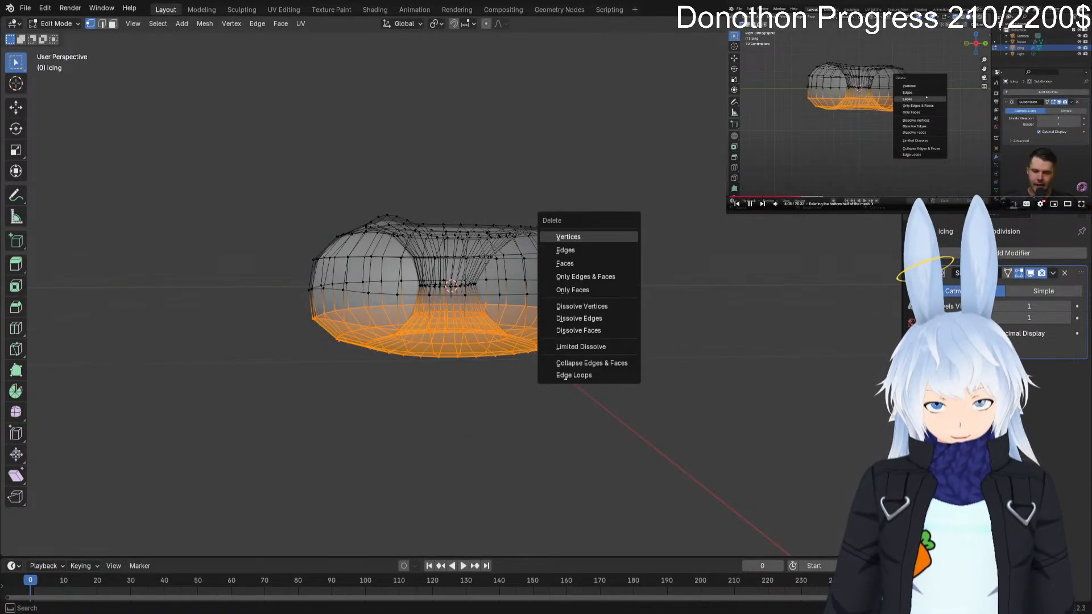
{"action": "key", "text": "Escape"}
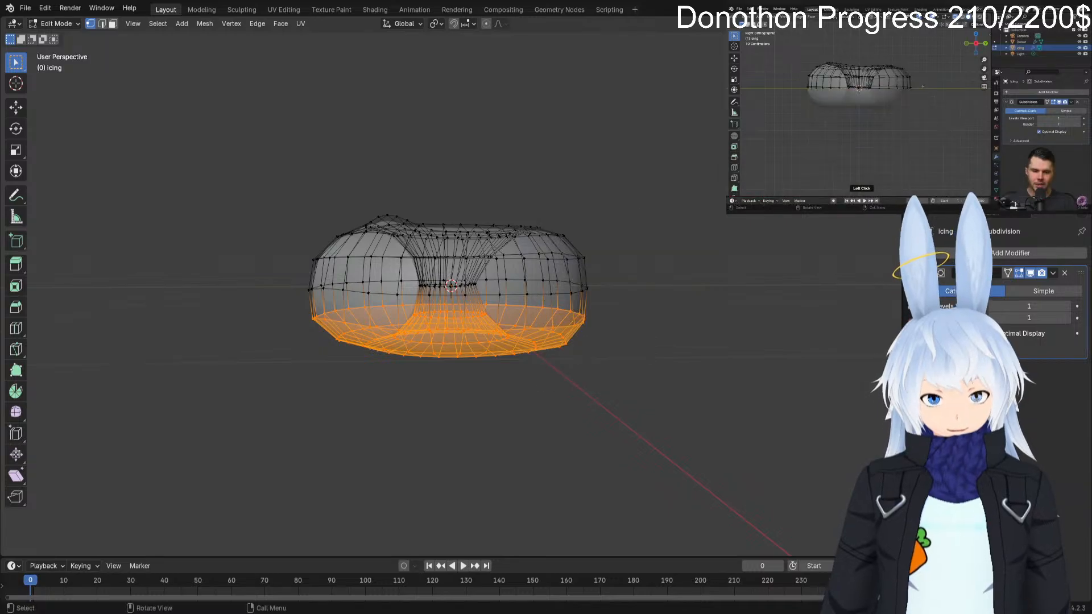
{"action": "key", "text": "x"}
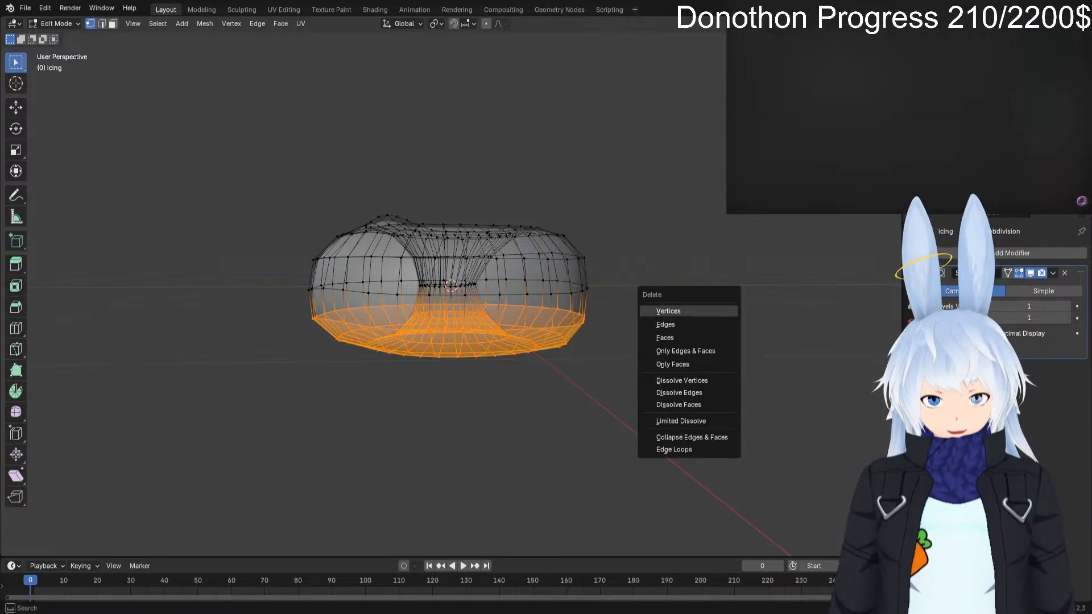
{"action": "left_click", "coordinate": [664, 311]}
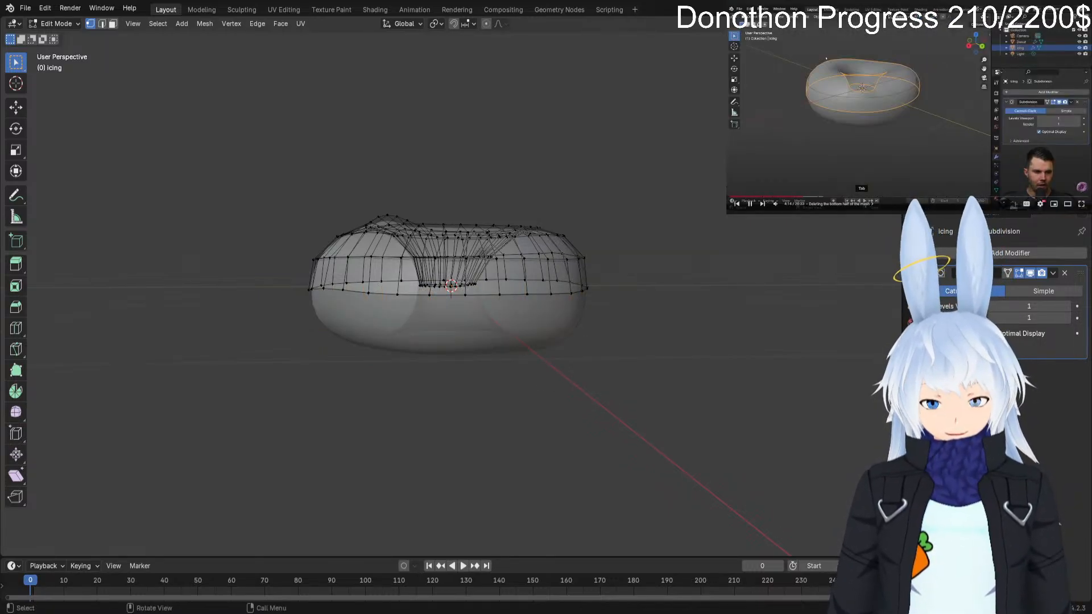
Return the icing to Object Mode and turn off X-ray display.
{"action": "key", "text": "Tab"}
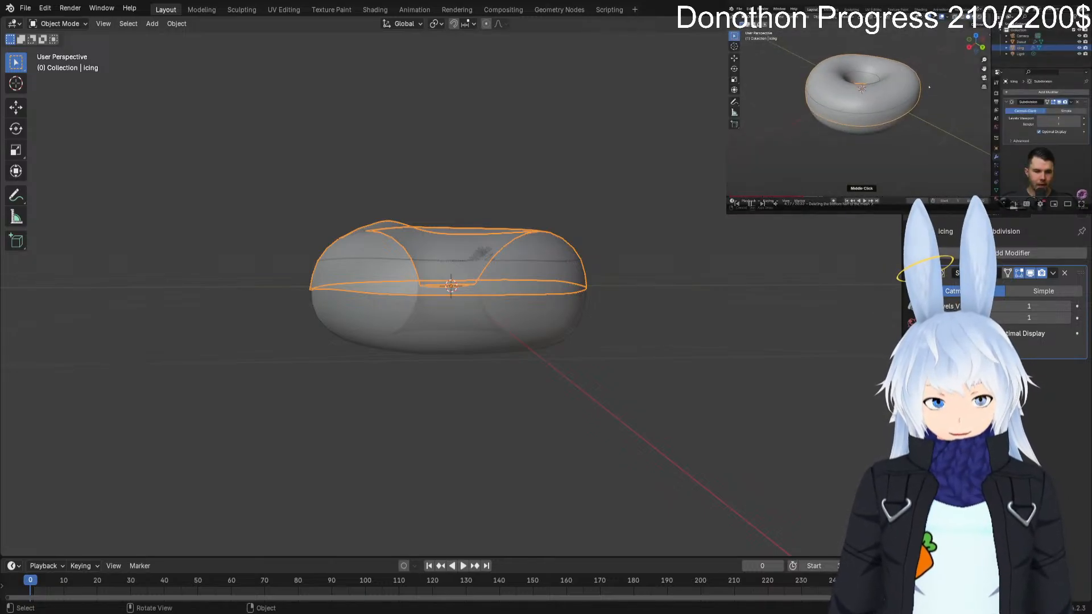
{"action": "key", "text": "alt+z"}
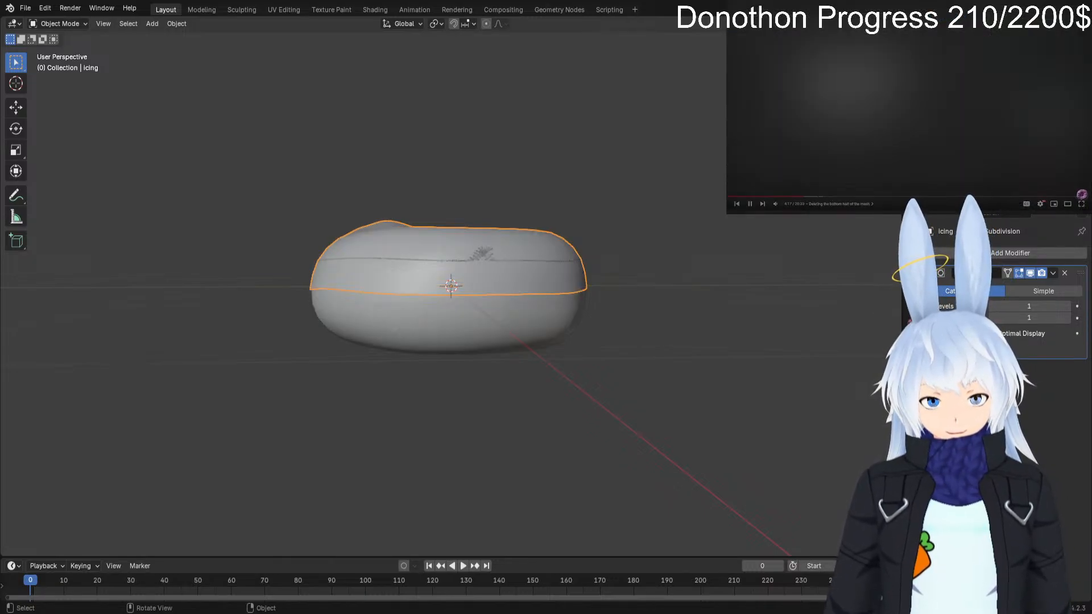
{"action": "middle_click_drag", "start_coordinate": [449, 284], "coordinate": [446, 343]}
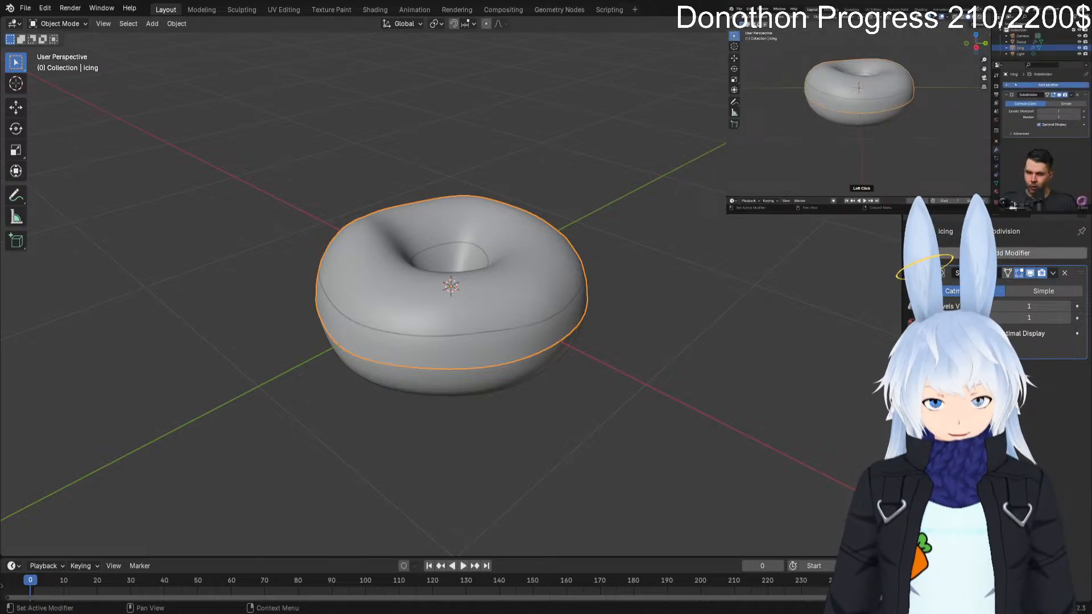
Add a Solidify modifier to the icing.
{"action": "left_click", "coordinate": [967, 253]}
{"action": "mouse_move", "coordinate": [967, 240]}
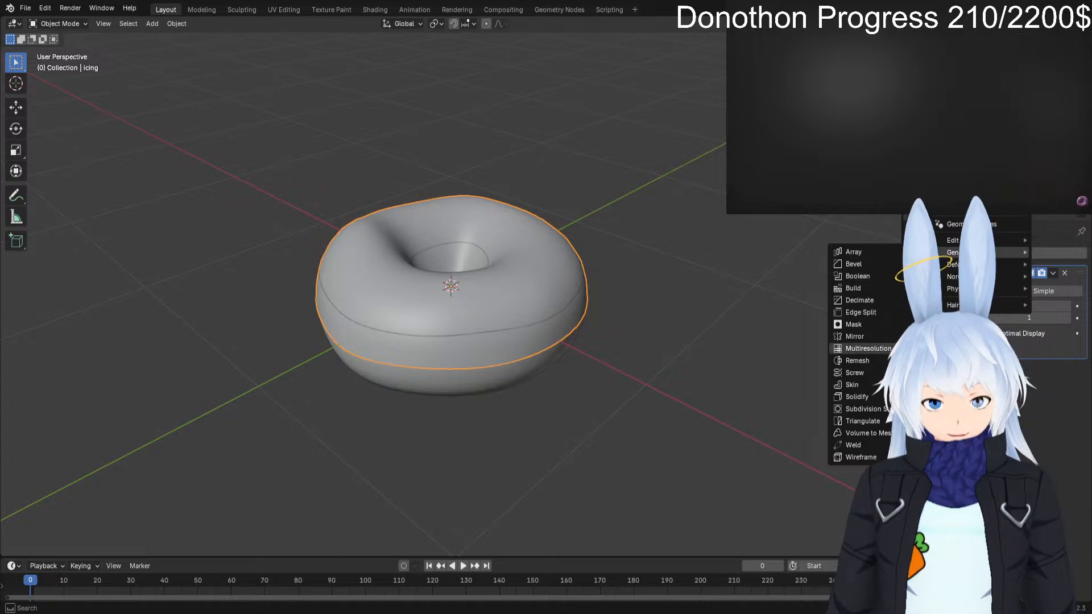
{"action": "left_click", "coordinate": [856, 397]}
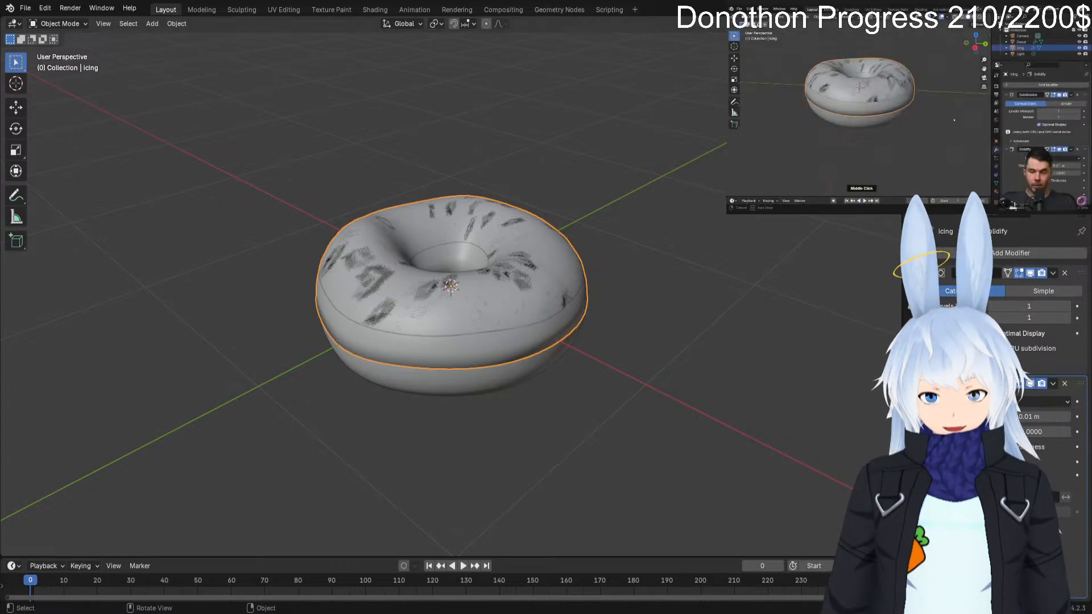
{"action": "mouse_move", "coordinate": [512, 318]}
{"action": "middle_mouse_down"}
{"action": "mouse_move", "coordinate": [464, 332]}
{"action": "mouse_move", "coordinate": [509, 331]}
{"action": "middle_mouse_up"}
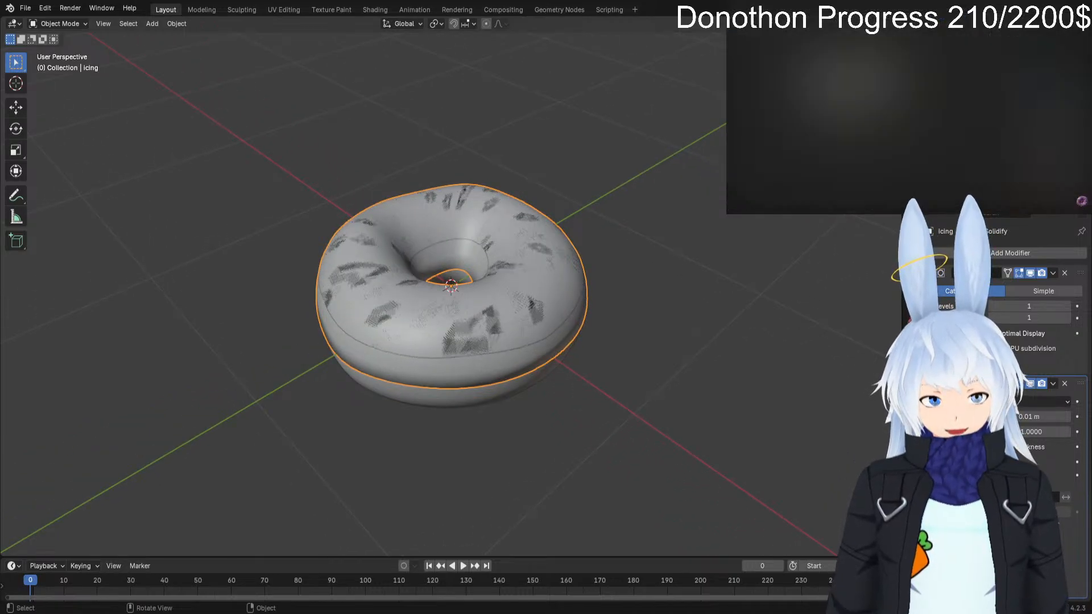
{"action": "middle_click_drag", "start_coordinate": [509, 331], "coordinate": [481, 323]}
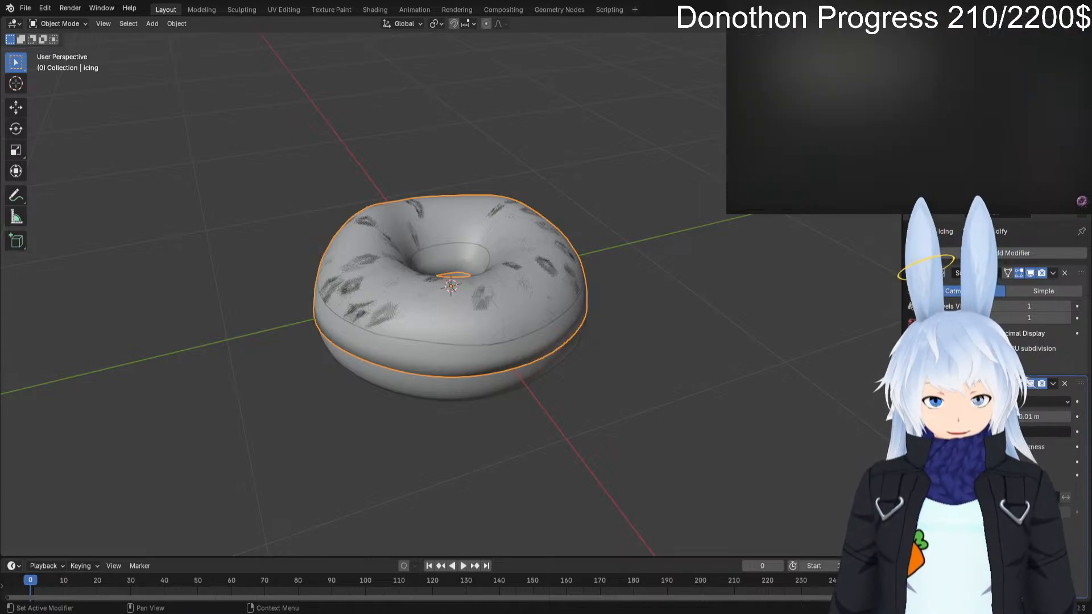
Set the icing's Solidify offset to 1.
{"action": "key", "text": "Return"}
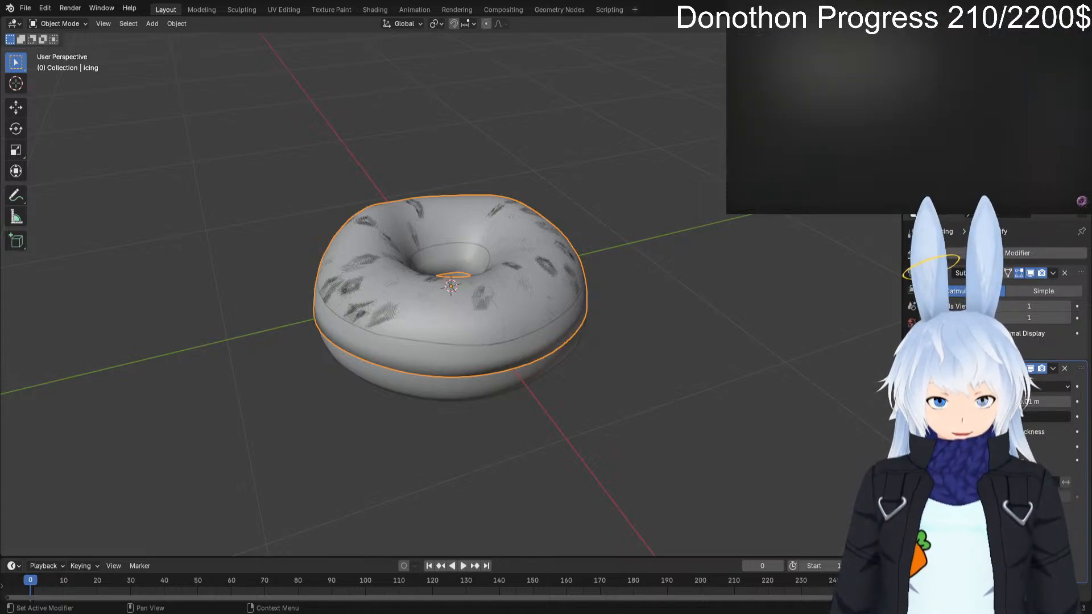
{"action": "key", "text": "Return"}
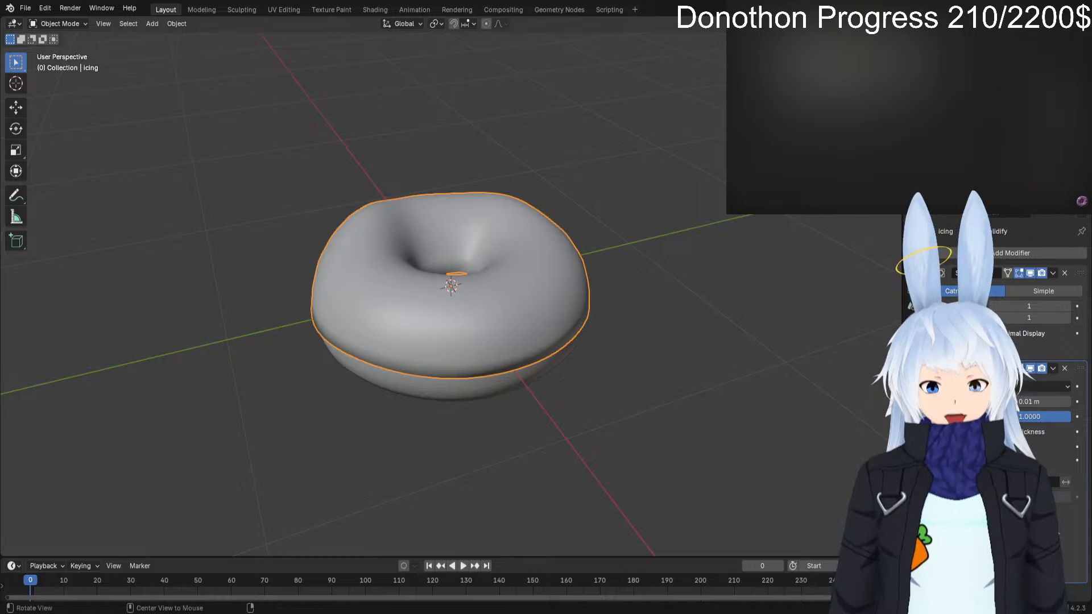
{"action": "middle_click_drag", "start_coordinate": [455, 307], "coordinate": [442, 304]}
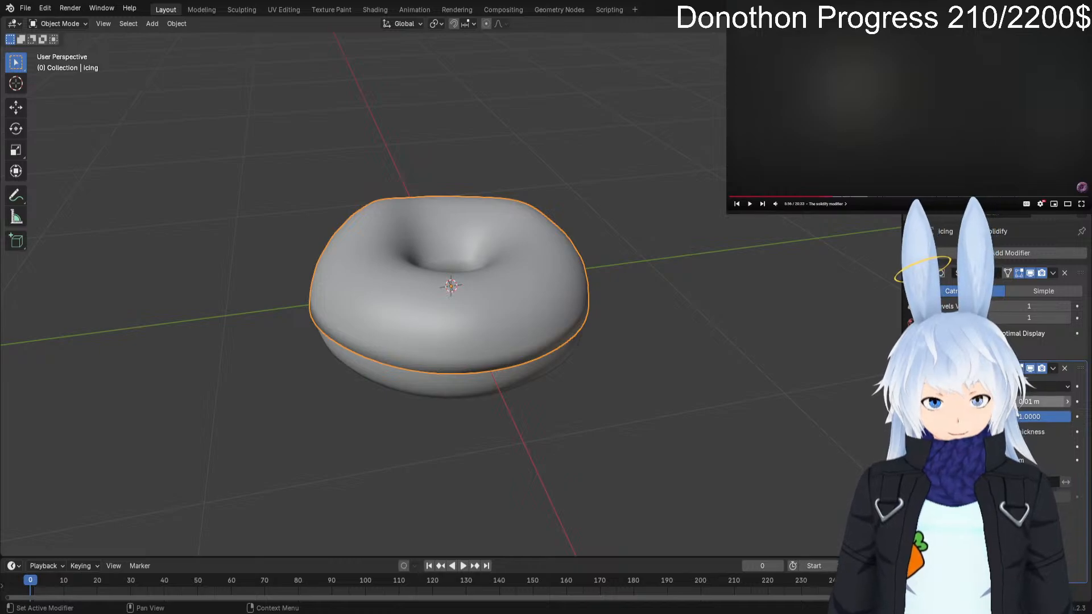
Try a Solidify thickness of 0.25 m on the icing, undo it and clear the selection.
{"action": "left_click_drag", "start_coordinate": [1031, 401], "coordinate": [1080, 402]}
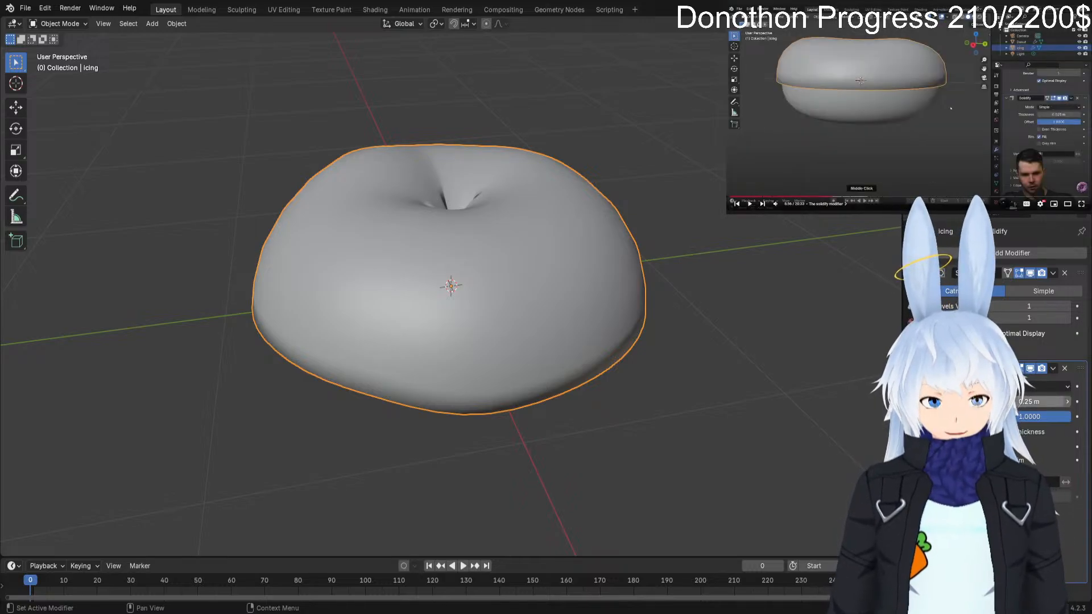
{"action": "key", "text": "ctrl+z"}
{"action": "key", "text": "alt+a"}
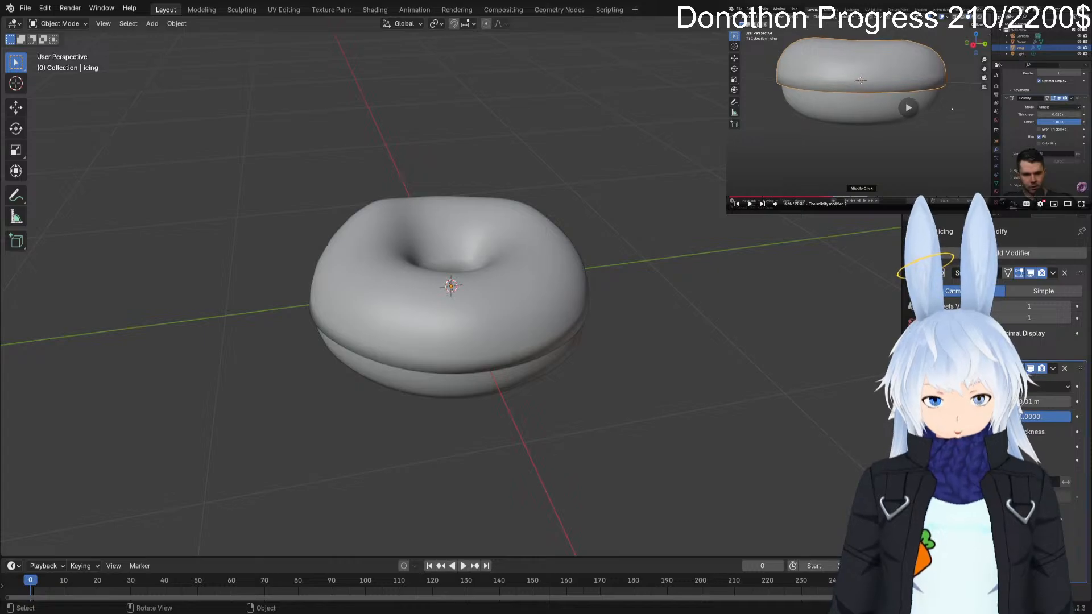
Inspect the icing's underside and its mesh in Edit Mode, and reselect the icing in Object Mode.
{"action": "middle_click_drag", "start_coordinate": [569, 341], "coordinate": [571, 287]}
{"action": "key", "text": "Tab"}
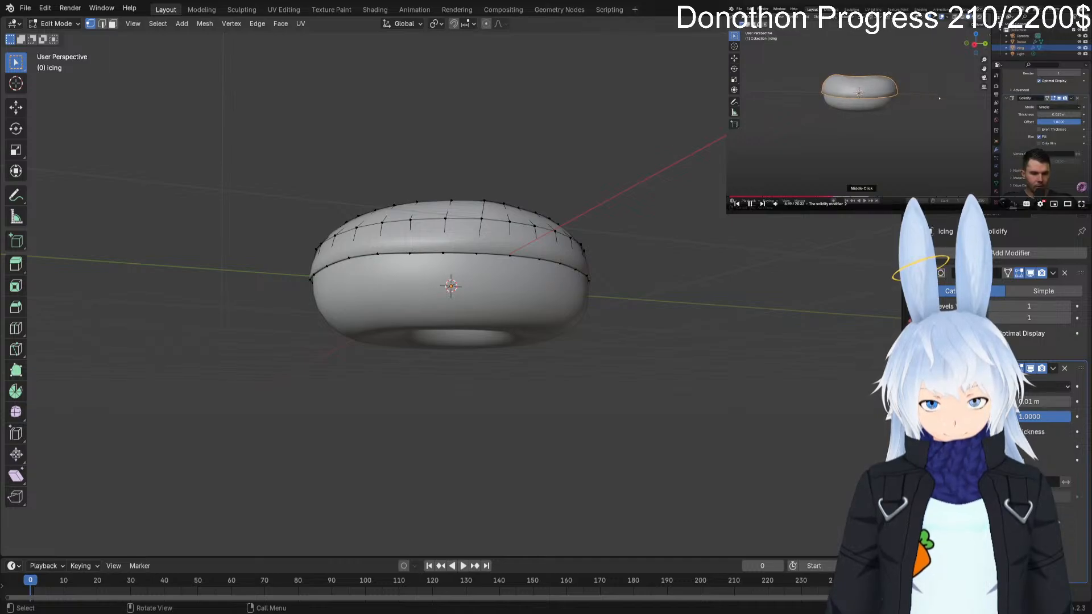
{"action": "key", "text": "Tab"}
{"action": "middle_click_drag", "start_coordinate": [571, 288], "coordinate": [603, 350]}
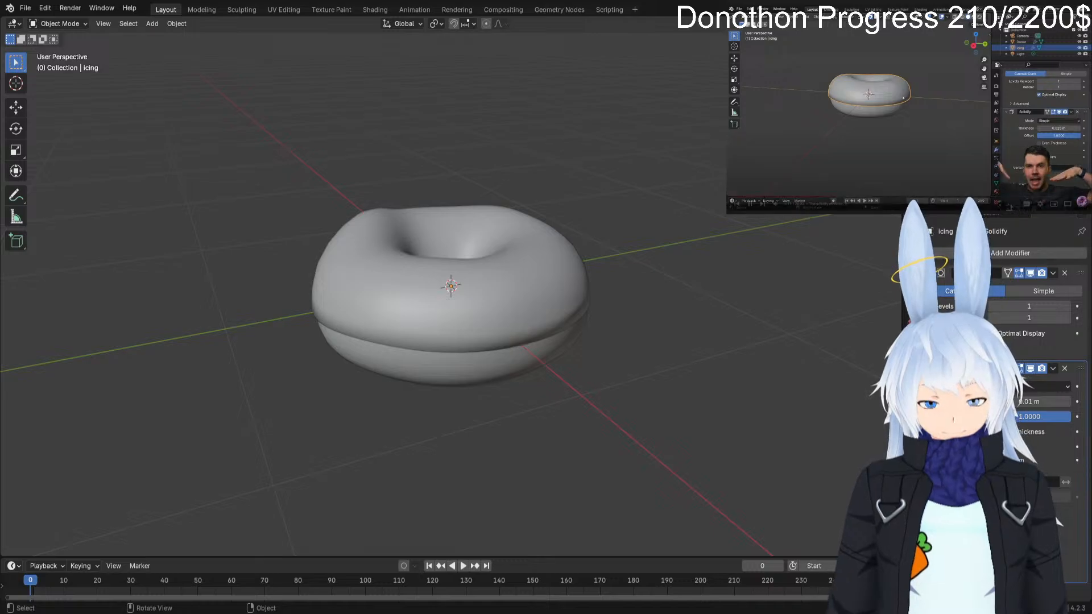
{"action": "left_click", "coordinate": [464, 304]}
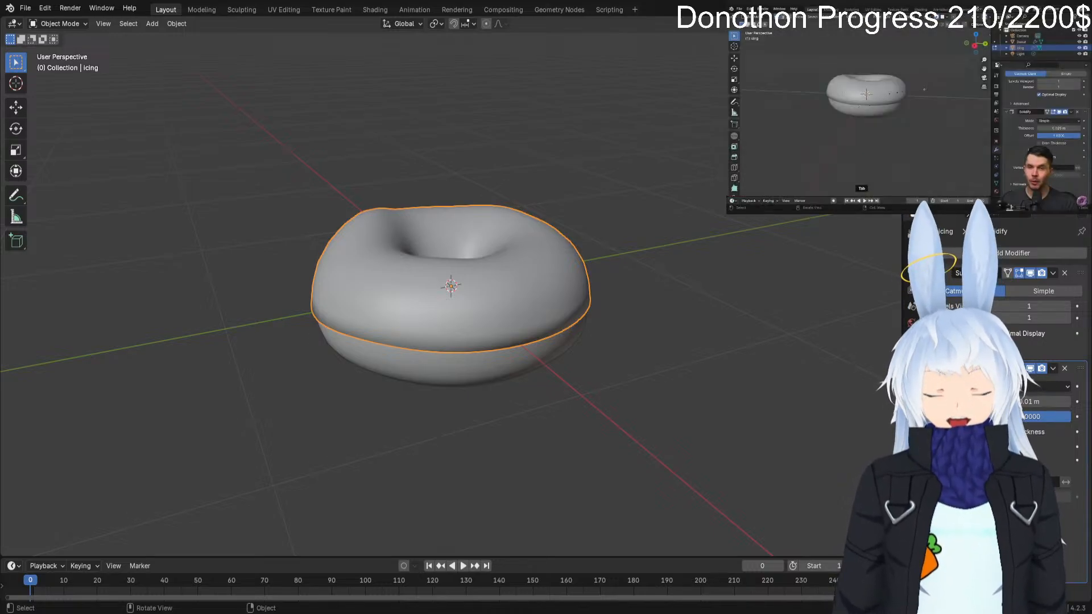
Enter Edit Mode on the icing and toggle the Subdivision modifier's viewport display off and back on.
{"action": "key", "text": "Tab"}
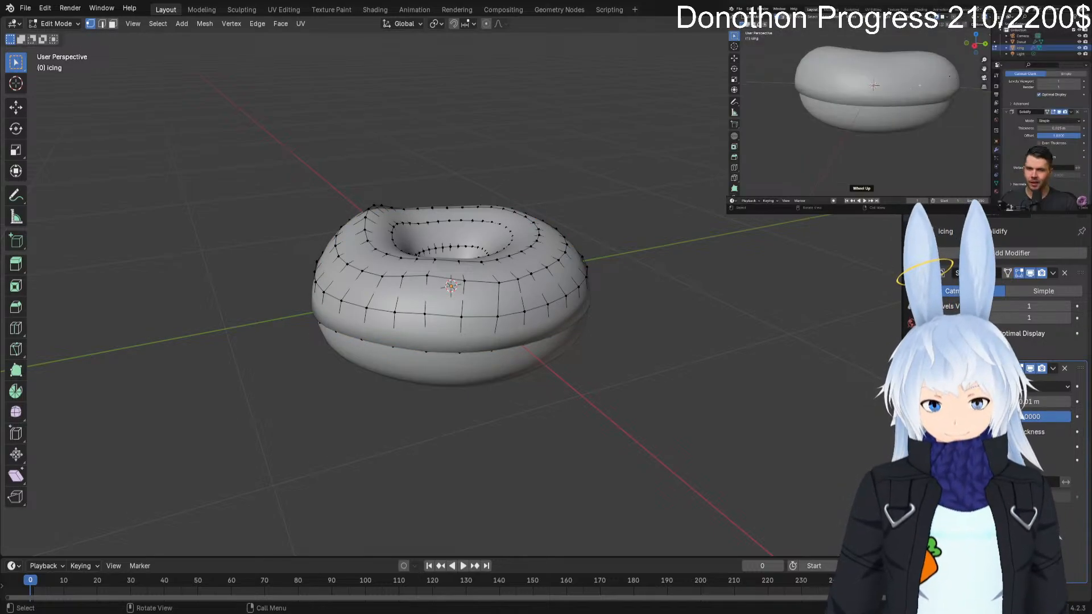
{"action": "middle_click_drag", "start_coordinate": [483, 330], "coordinate": [513, 314]}
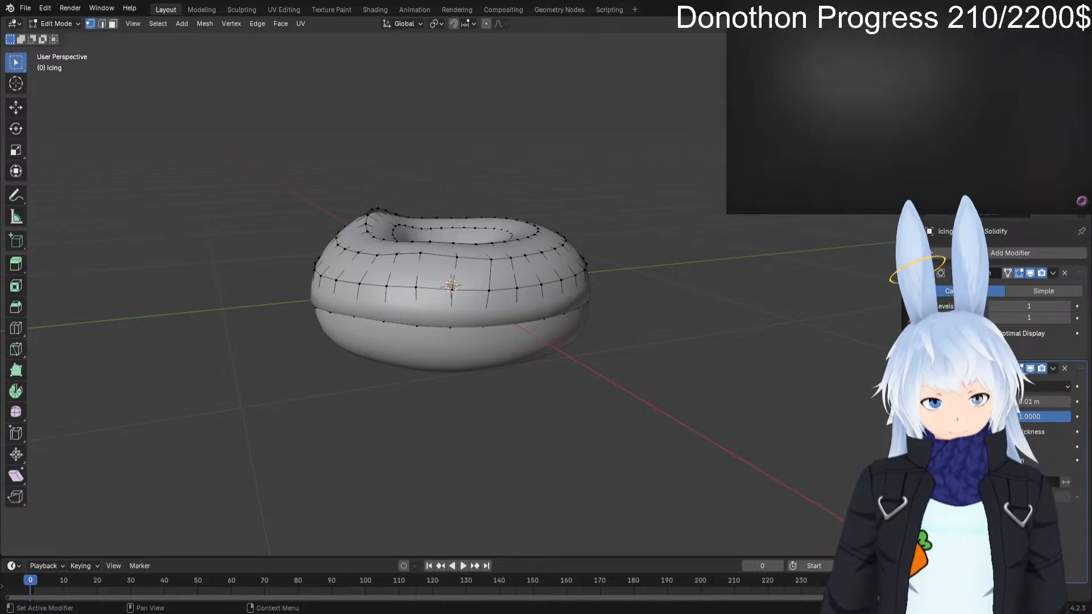
{"action": "left_click", "coordinate": [1030, 273]}
{"action": "left_click", "coordinate": [1030, 273]}
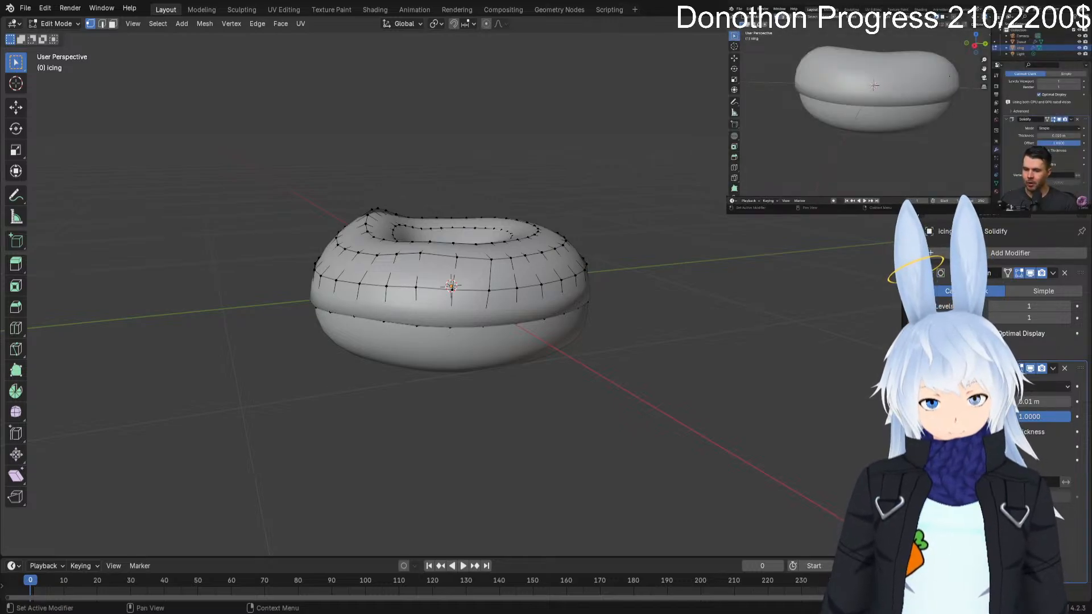
Turn off the Subdivision modifier's Edit Mode display and compare the icing between Edit Mode and Object Mode.
{"action": "left_click", "coordinate": [1019, 272]}
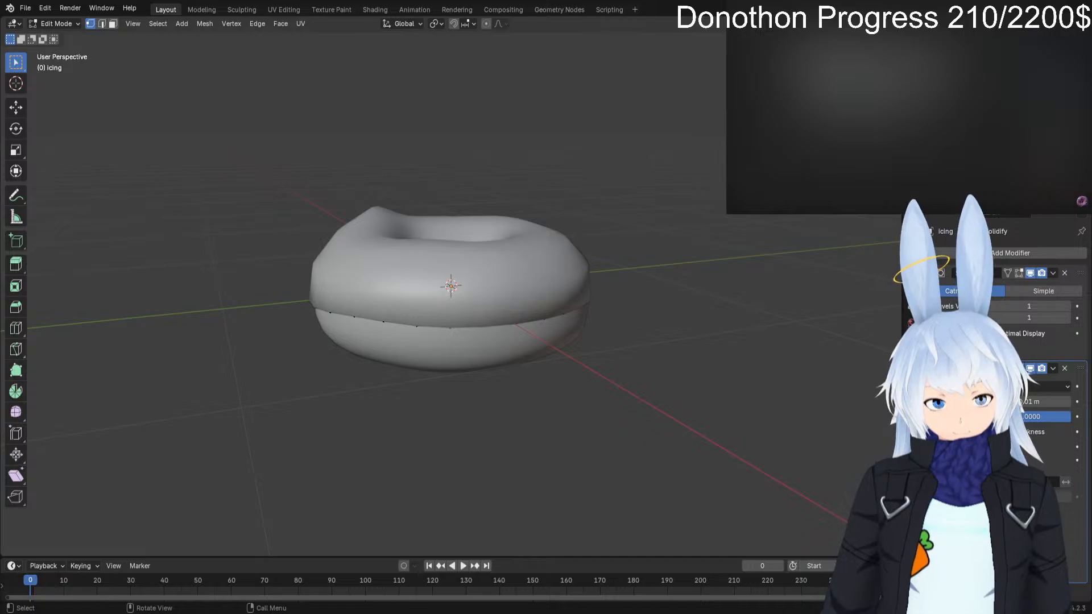
{"action": "key", "text": "Tab"}
{"action": "key", "text": "Tab"}
{"action": "key", "text": "Tab"}
{"action": "key", "text": "Tab"}
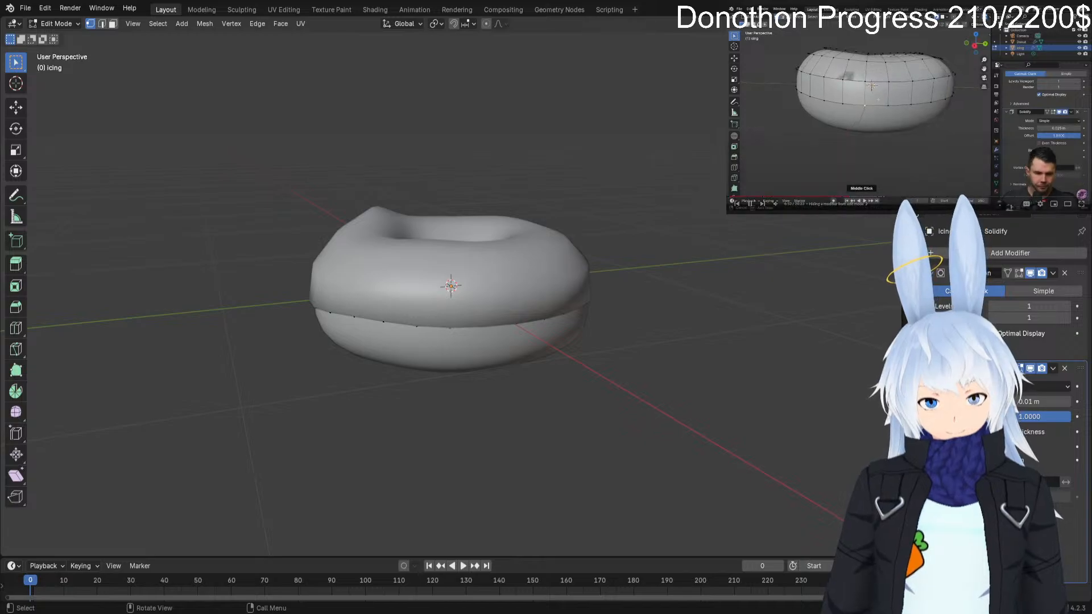
{"action": "key", "text": "Tab"}
{"action": "key", "text": "Tab"}
{"action": "key", "text": "Tab"}
{"action": "key", "text": "Tab"}
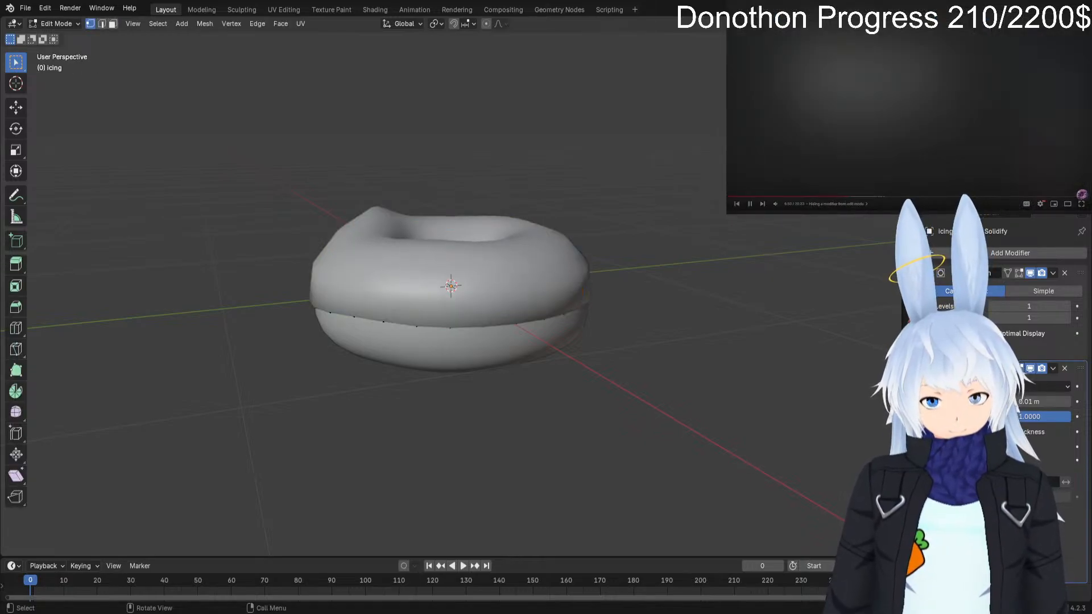
{"action": "key", "text": "Tab"}
{"action": "key", "text": "Tab"}
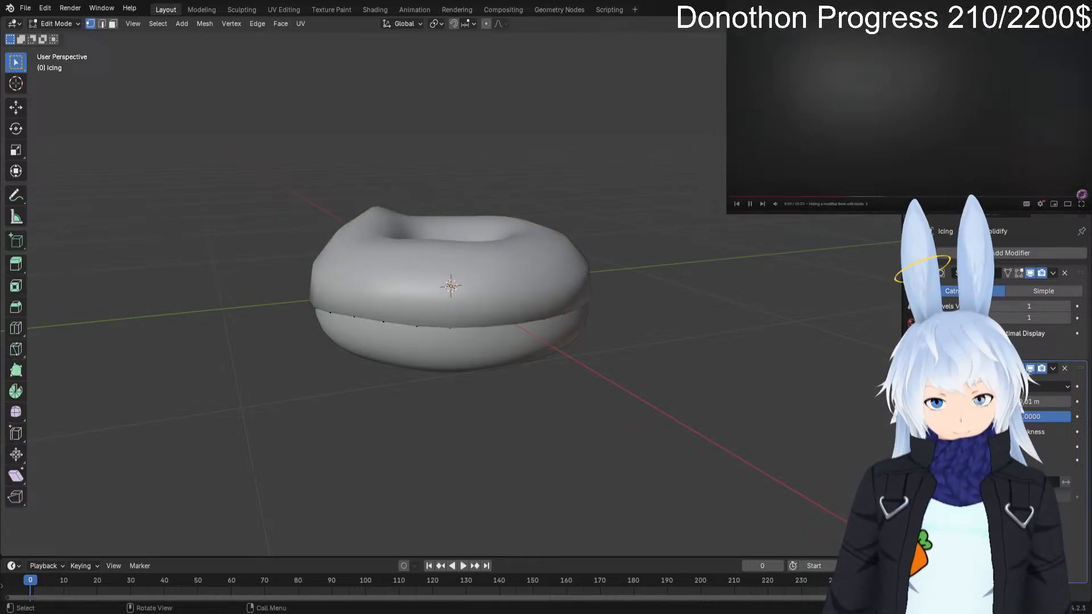
{"action": "key", "text": "Tab"}
{"action": "key", "text": "Tab"}
{"action": "key", "text": "Tab"}
{"action": "key", "text": "Tab"}
{"action": "key", "text": "Tab"}
{"action": "key", "text": "Tab"}
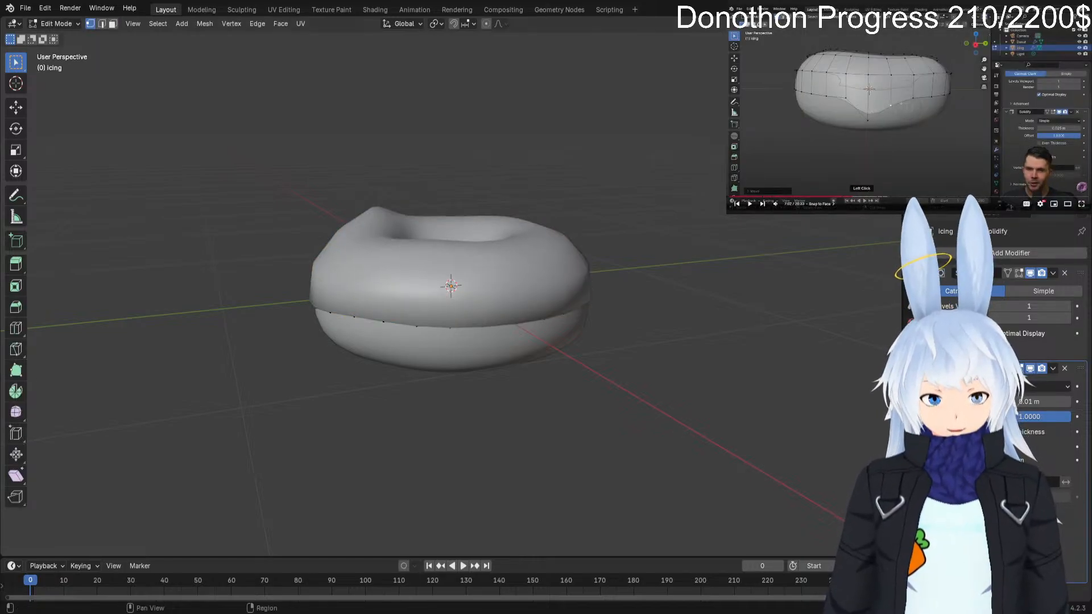
Restore the Subdivision modifier's Edit Mode display and toggle it repeatedly to compare the icing mesh, leaving it enabled.
{"action": "left_click", "coordinate": [1019, 273]}
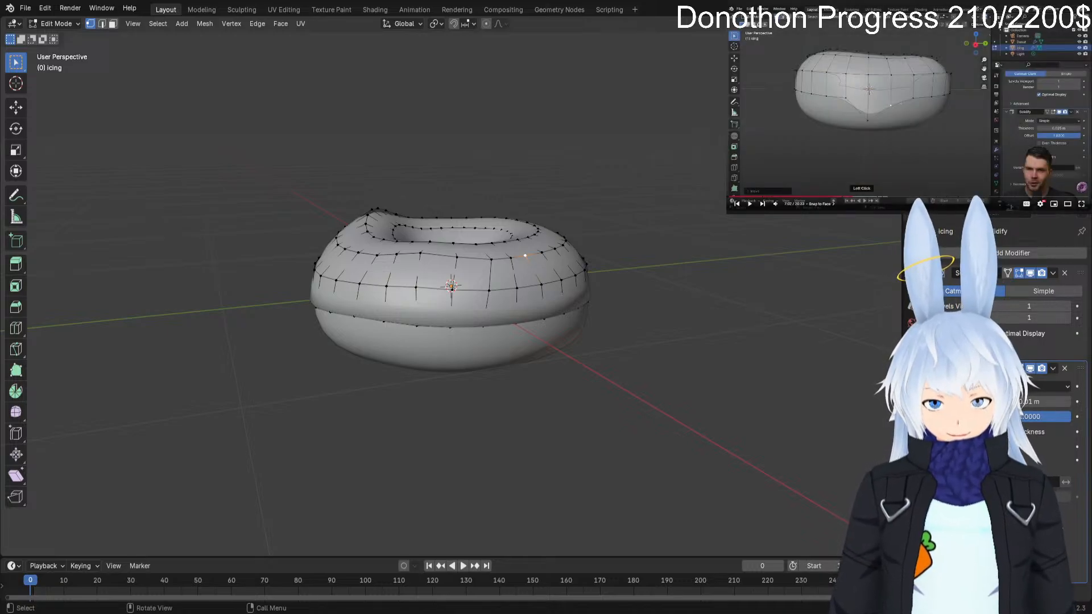
{"action": "left_click", "coordinate": [1008, 273]}
{"action": "left_click", "coordinate": [1008, 273]}
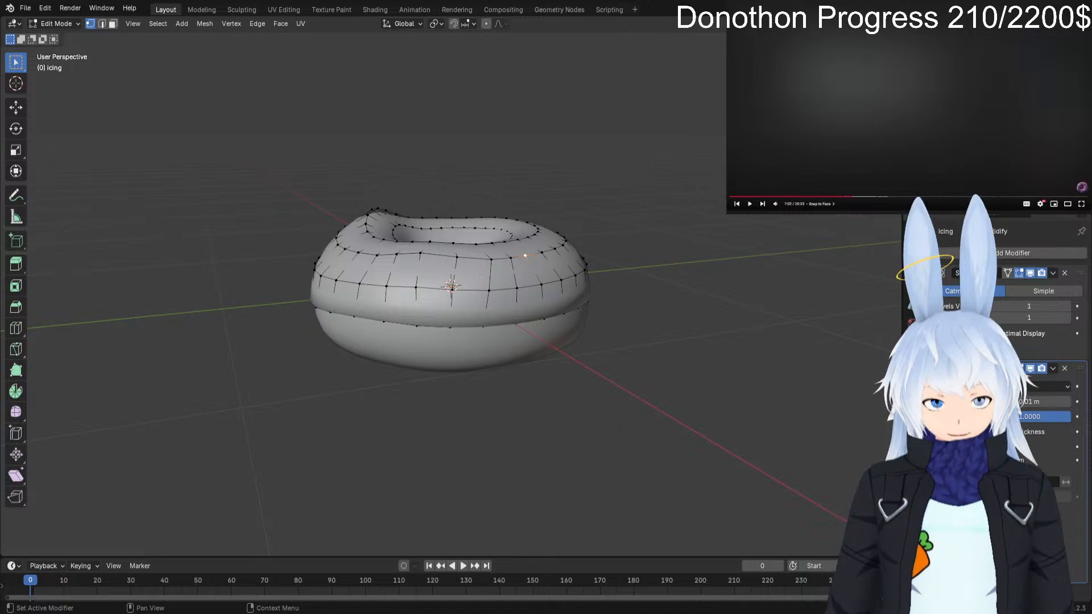
{"action": "left_click", "coordinate": [1019, 273]}
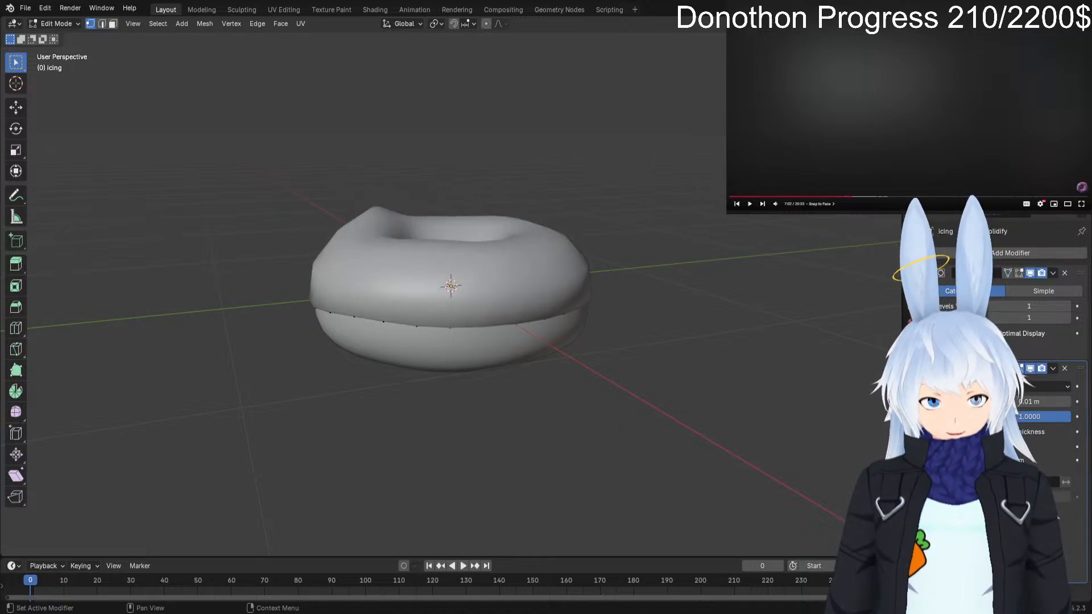
{"action": "left_click", "coordinate": [1019, 273]}
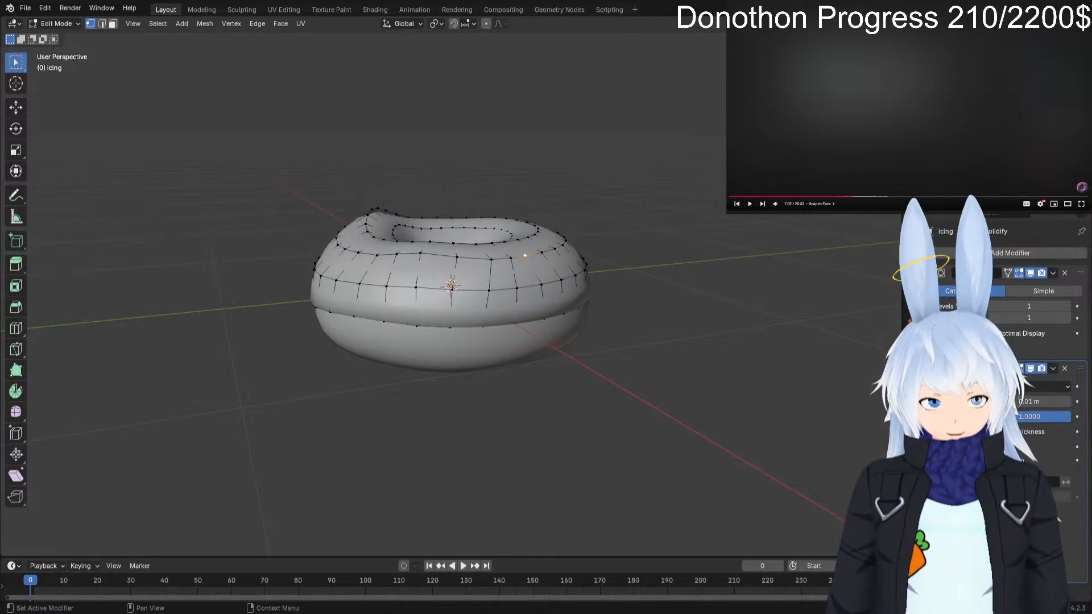
{"action": "left_click", "coordinate": [1019, 273]}
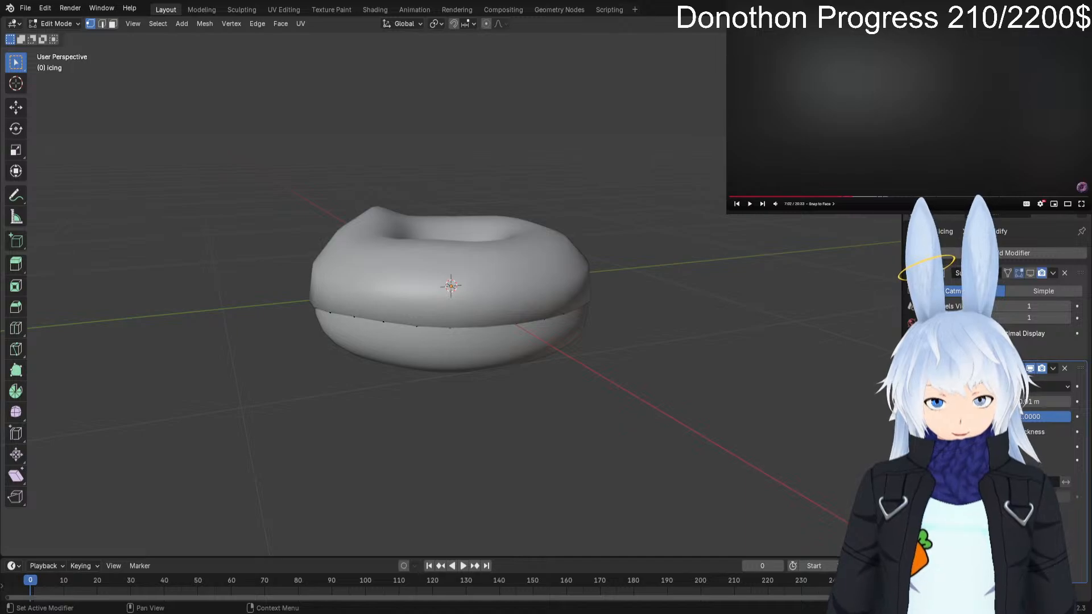
{"action": "left_click", "coordinate": [1019, 273]}
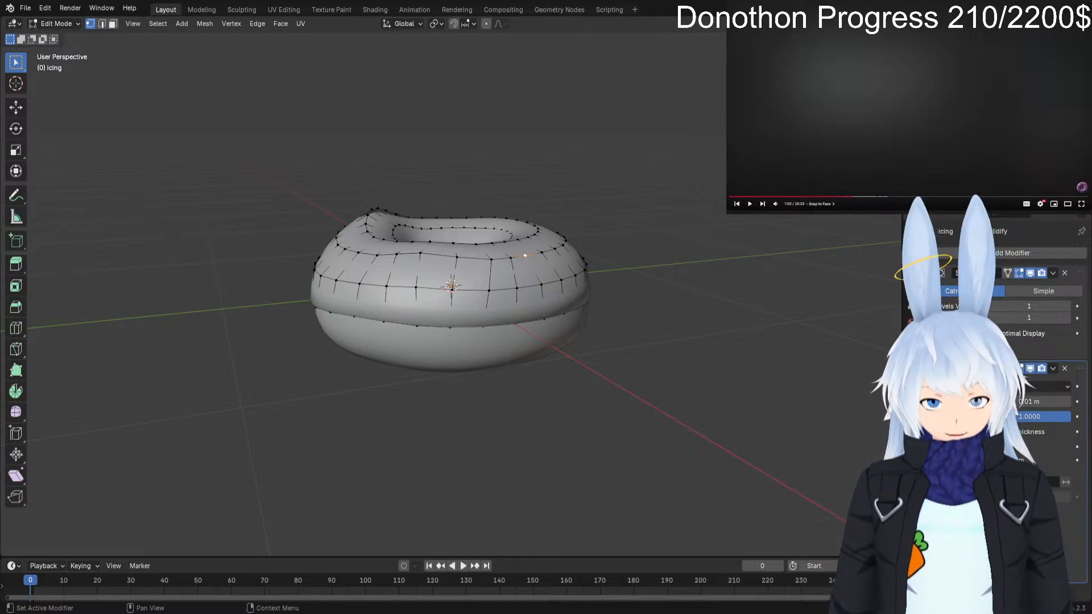
Turn off the Solidify modifier's Edit Mode display and enable proportional editing for the icing mesh.
{"action": "left_click", "coordinate": [1019, 368]}
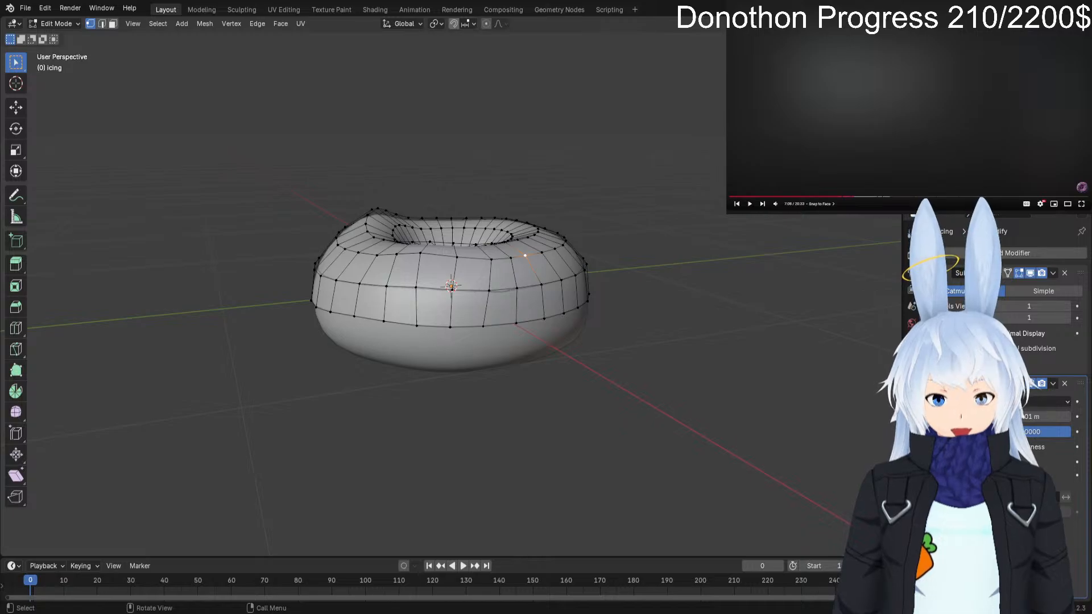
{"action": "left_click", "coordinate": [487, 23]}
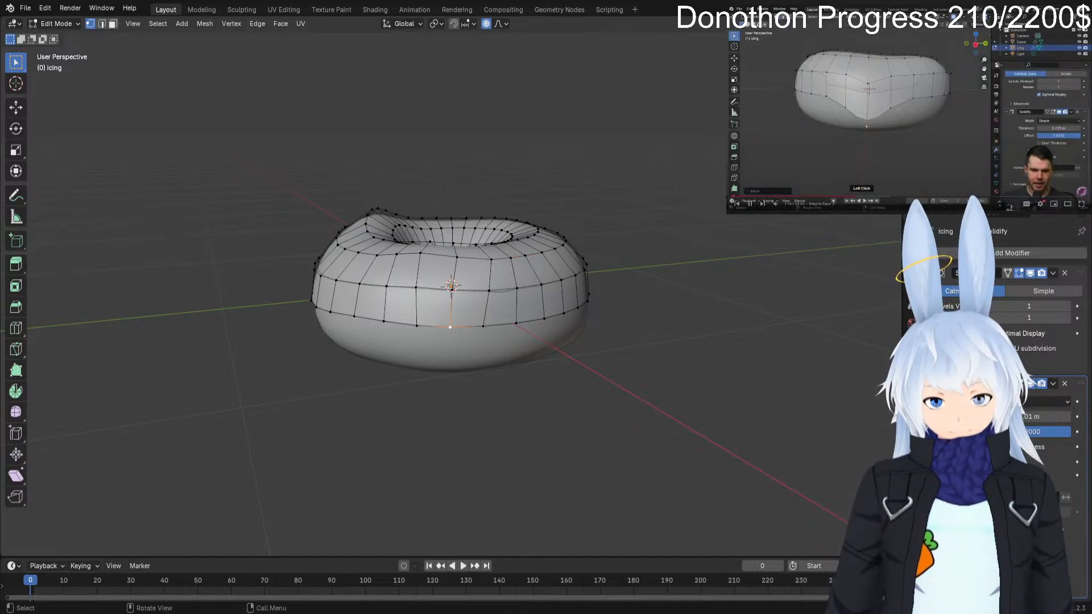
Try scaling and moving the front vertex on the icing's lower rim with proportional editing, cancelling both transforms.
{"action": "key", "text": "s"}
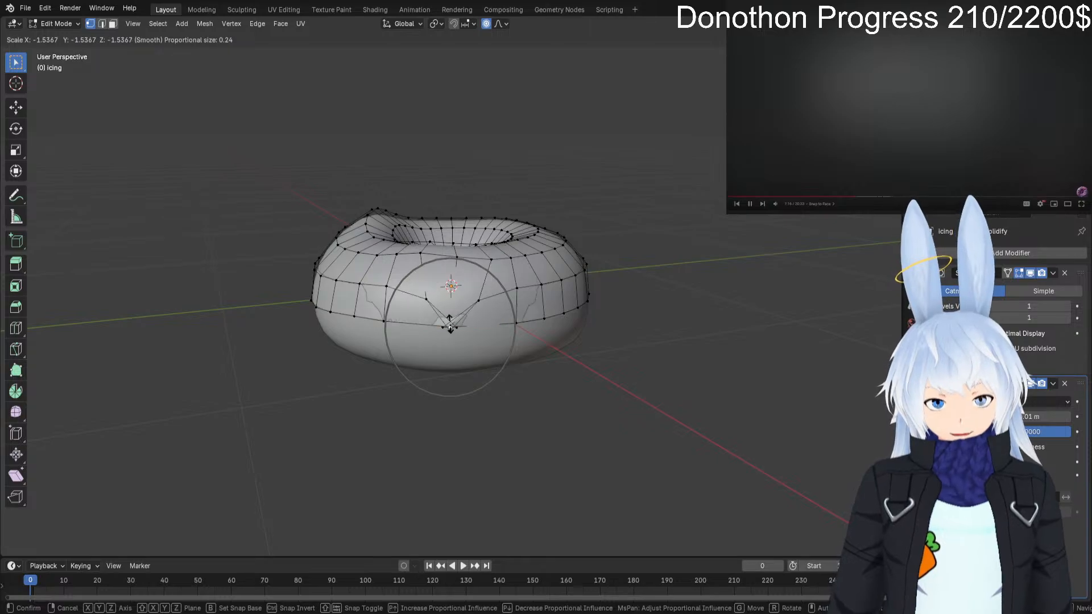
{"action": "key", "text": "Escape"}
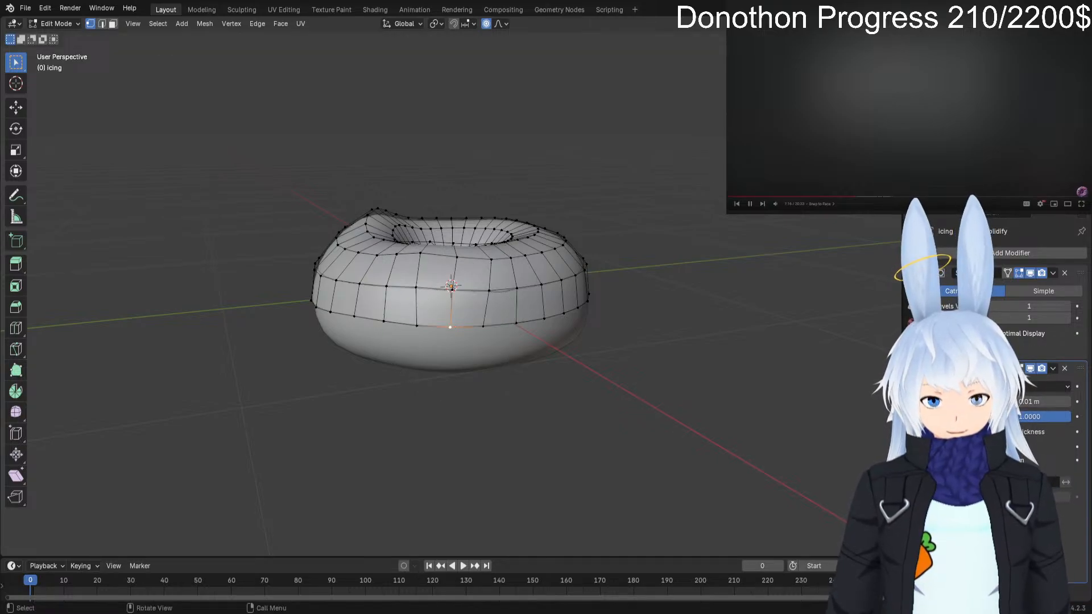
{"action": "key", "text": "g"}
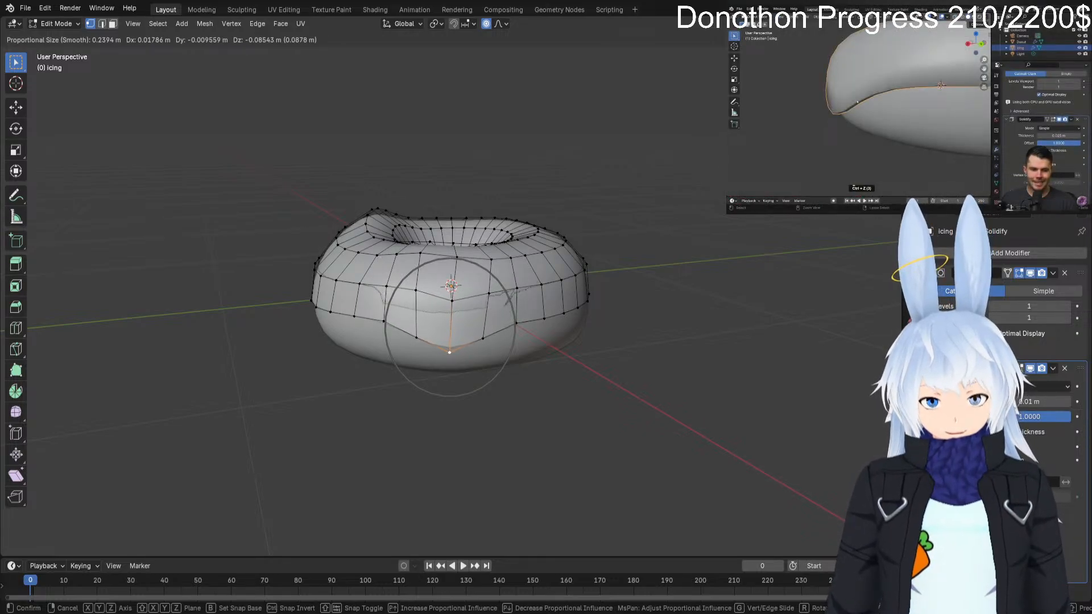
{"action": "key", "text": "Escape"}
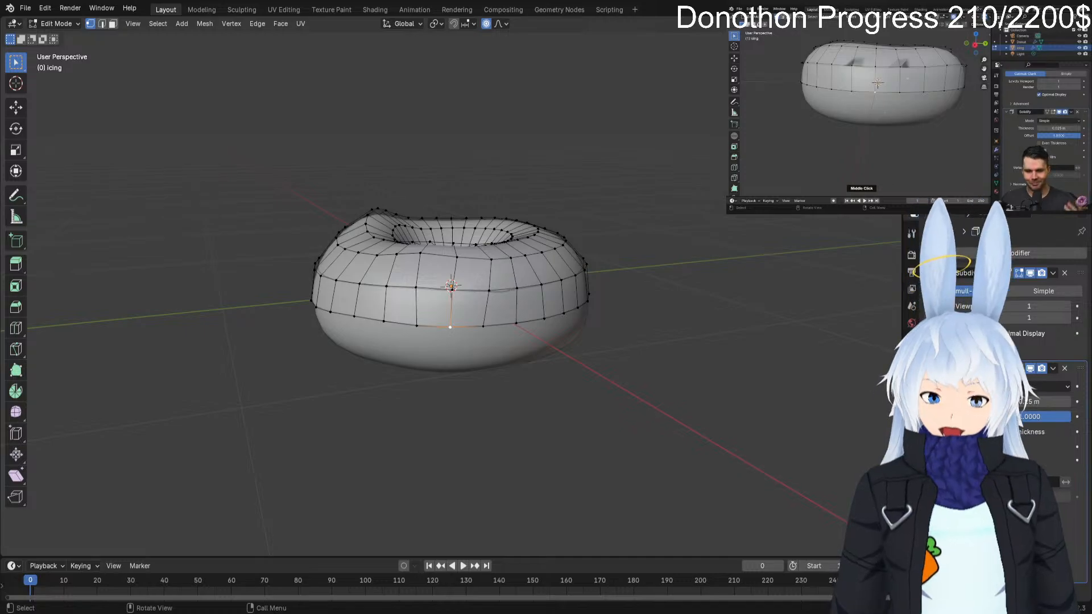
{"action": "key", "text": "space"}
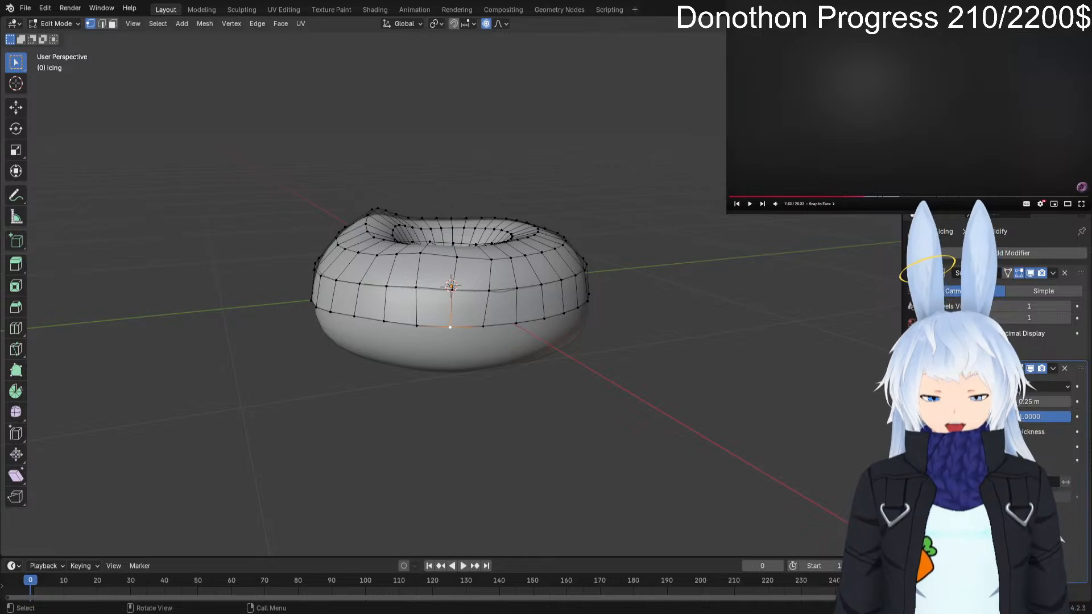
Enable snapping and set the snap target to Face.
{"action": "left_click", "coordinate": [453, 23]}
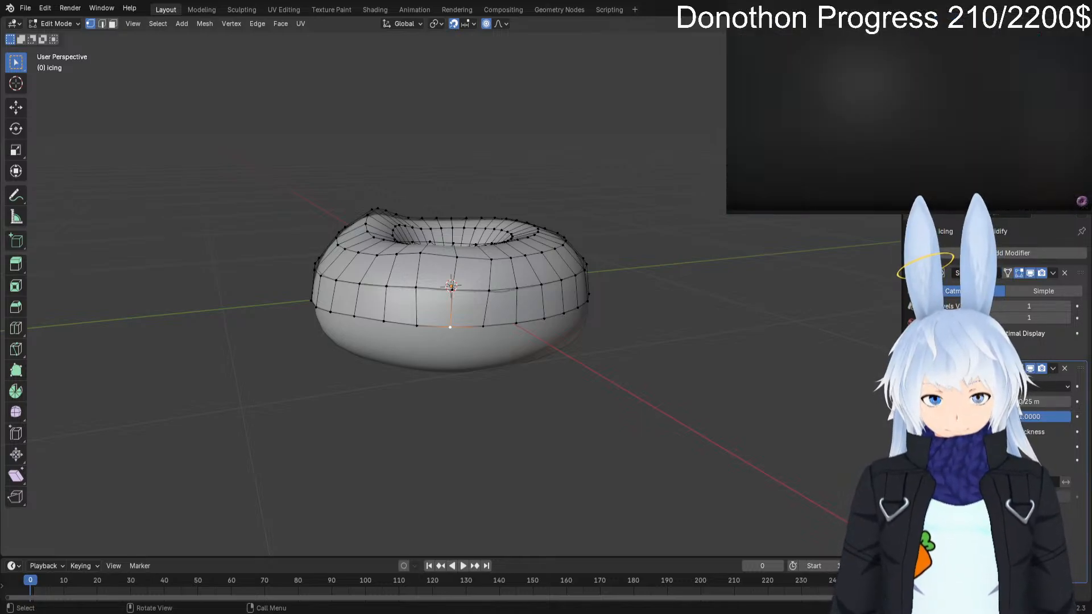
{"action": "left_click", "coordinate": [467, 23]}
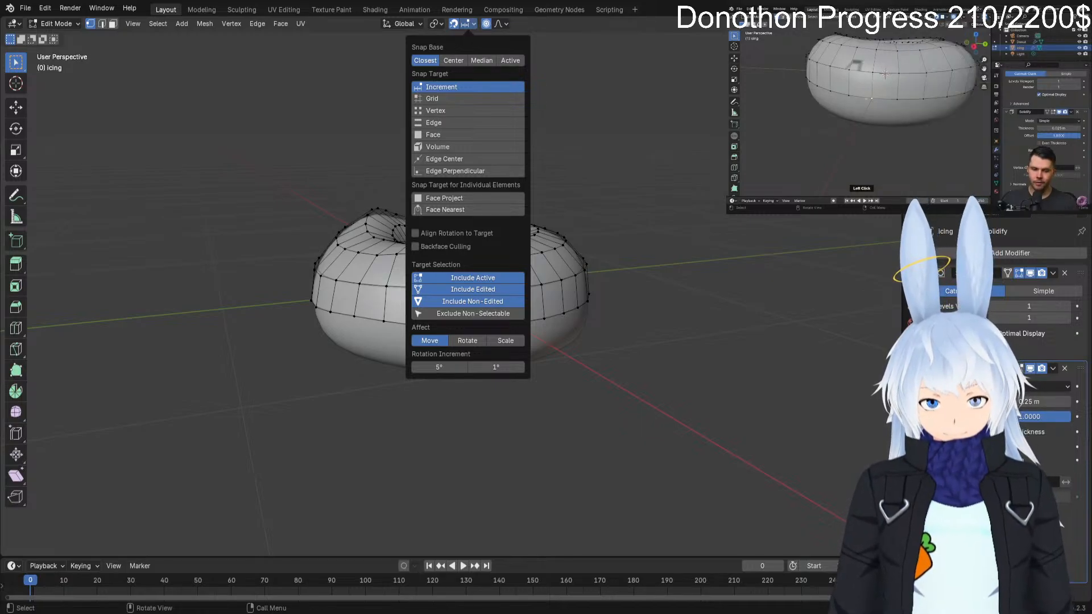
{"action": "left_click", "coordinate": [444, 135]}
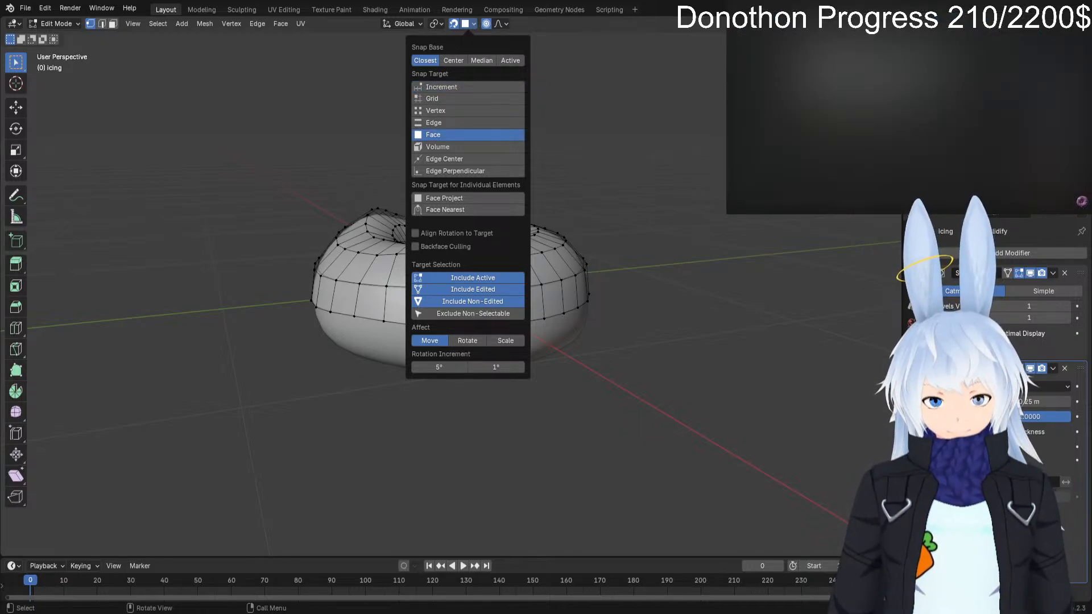
Try moving the front rim vertex down the donut's surface with face snapping, cancelling the transform.
{"action": "key", "text": "g"}
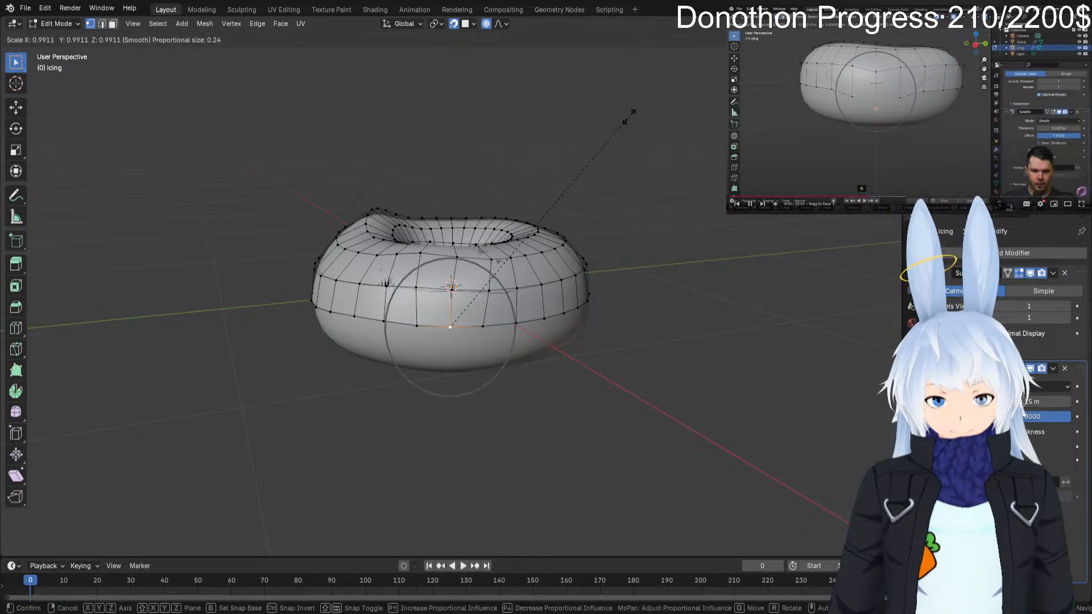
{"action": "key", "text": "s"}
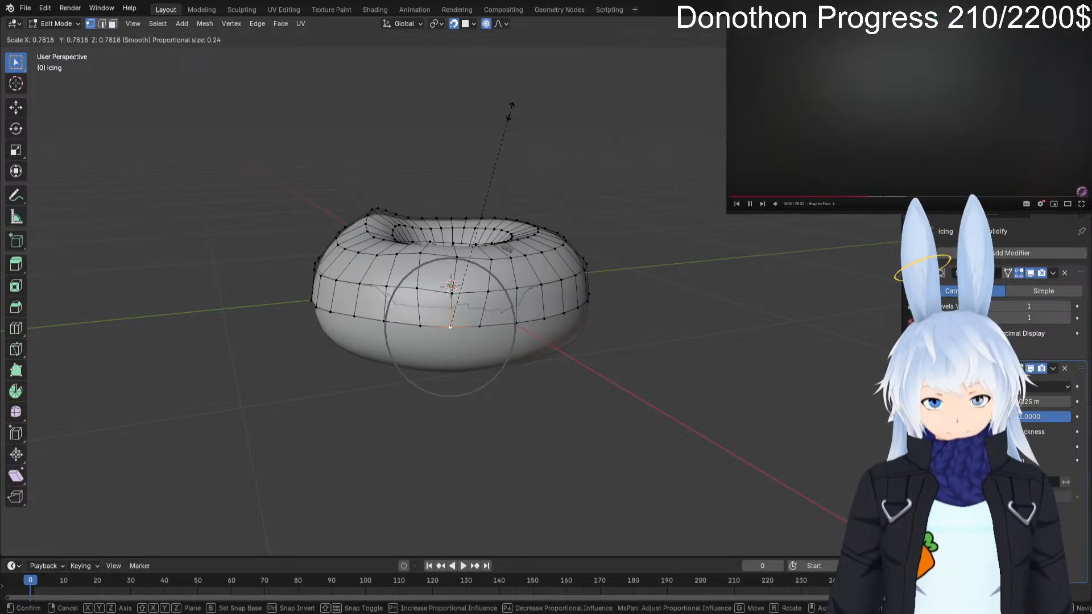
{"action": "key", "text": "g"}
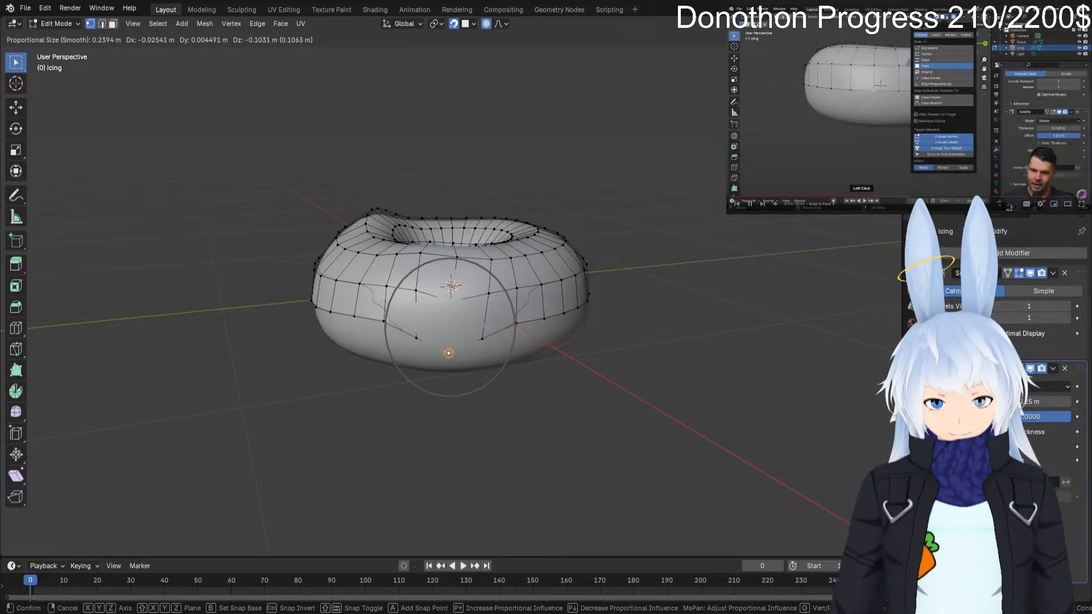
{"action": "right_click", "coordinate": [448, 353]}
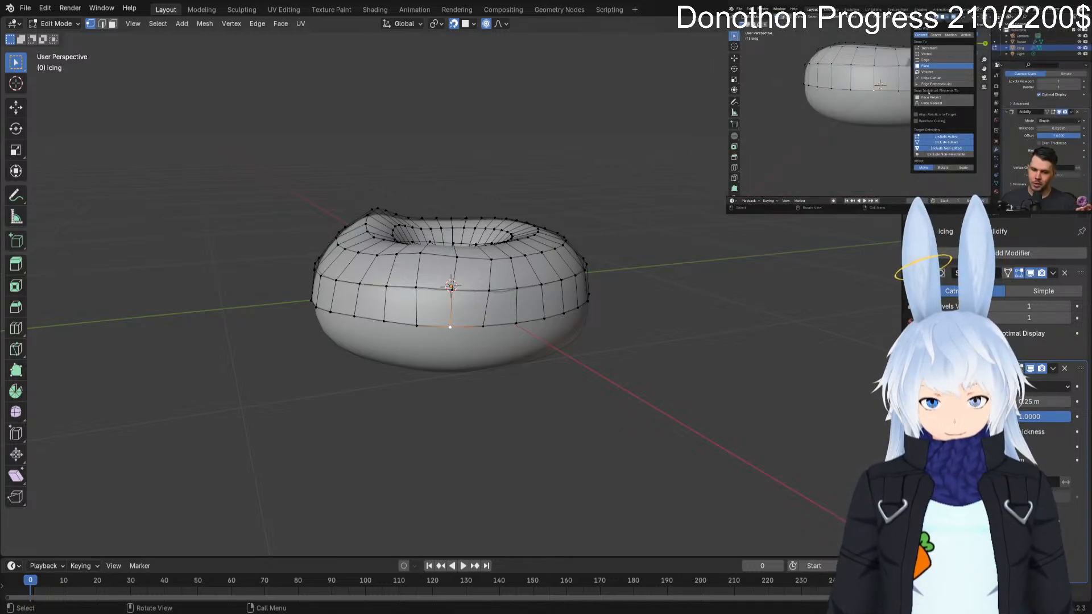
Enable Face Project as the snap target for individual elements.
{"action": "left_click", "coordinate": [469, 24]}
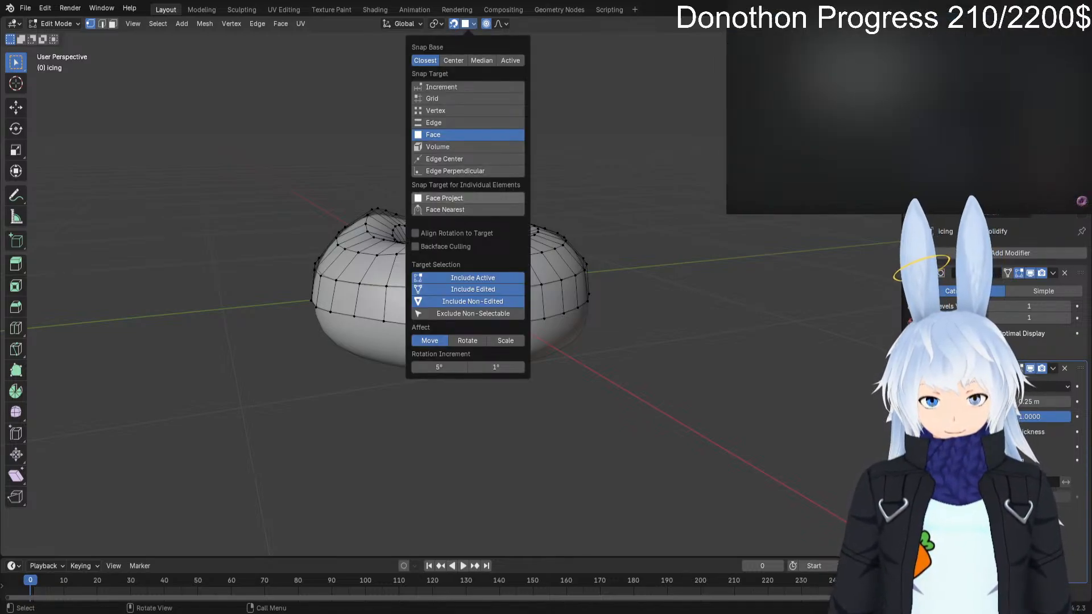
{"action": "left_click", "coordinate": [444, 198]}
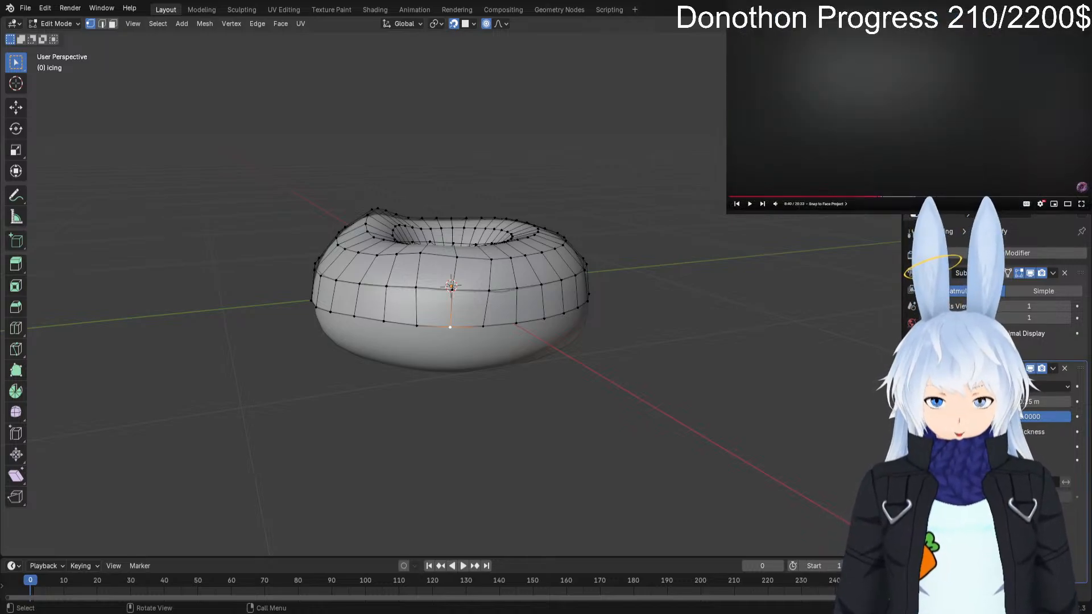
Try moving the front rim vertex down about 0.1 m with Face Project snapping and undo the move.
{"action": "key", "text": "g"}
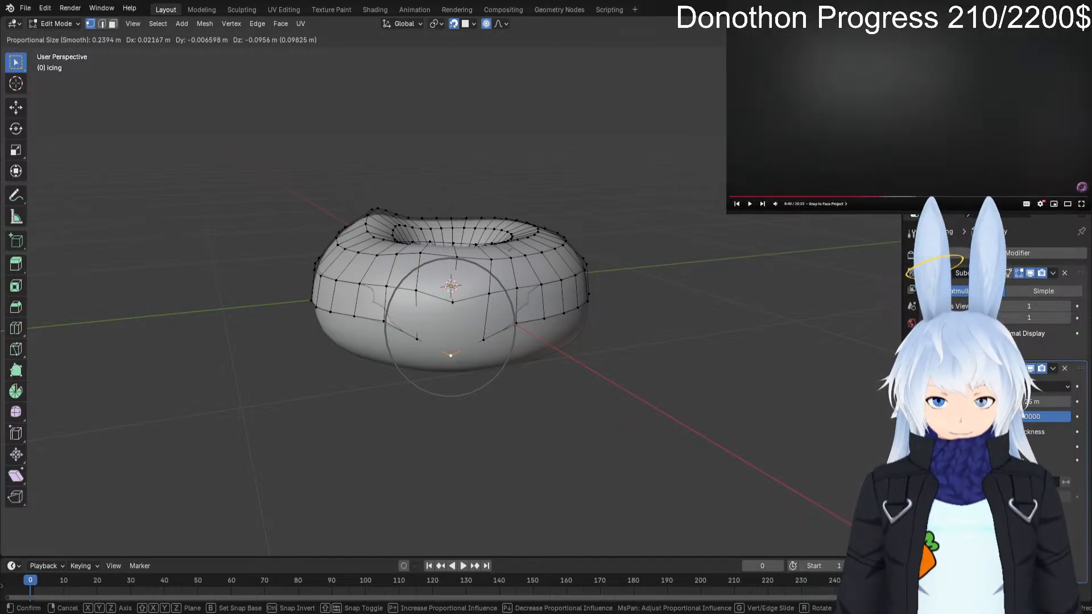
{"action": "key", "text": "Return"}
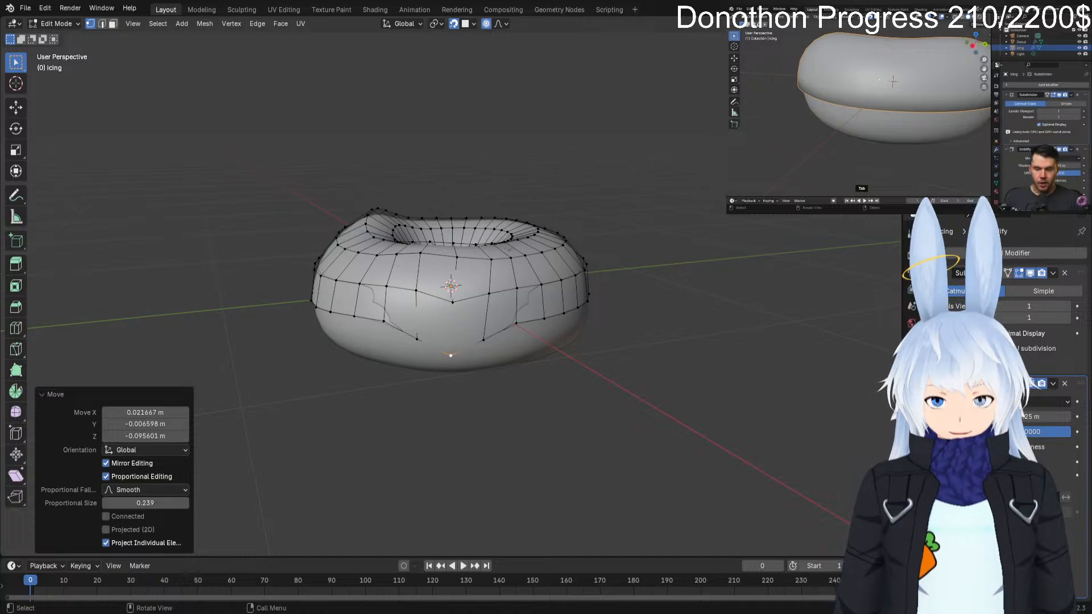
{"action": "key", "text": "ctrl+z"}
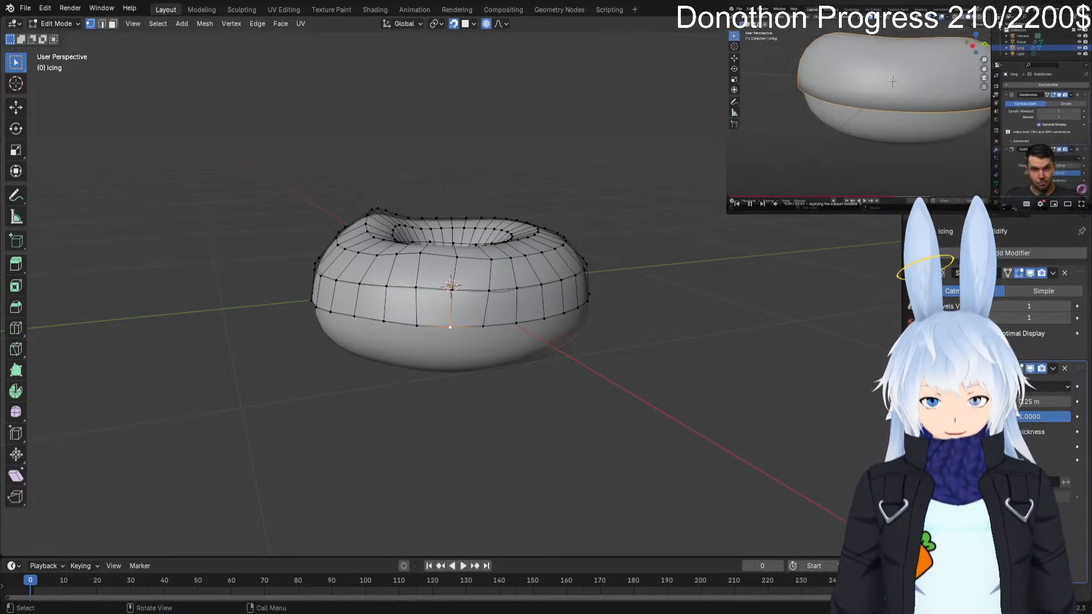
Compare the icing in Object Mode and Edit Mode, ending in Object Mode.
{"action": "key", "text": "Tab"}
{"action": "key", "text": "Tab"}
{"action": "key", "text": "Tab"}
{"action": "key", "text": "Tab"}
{"action": "key", "text": "Tab"}
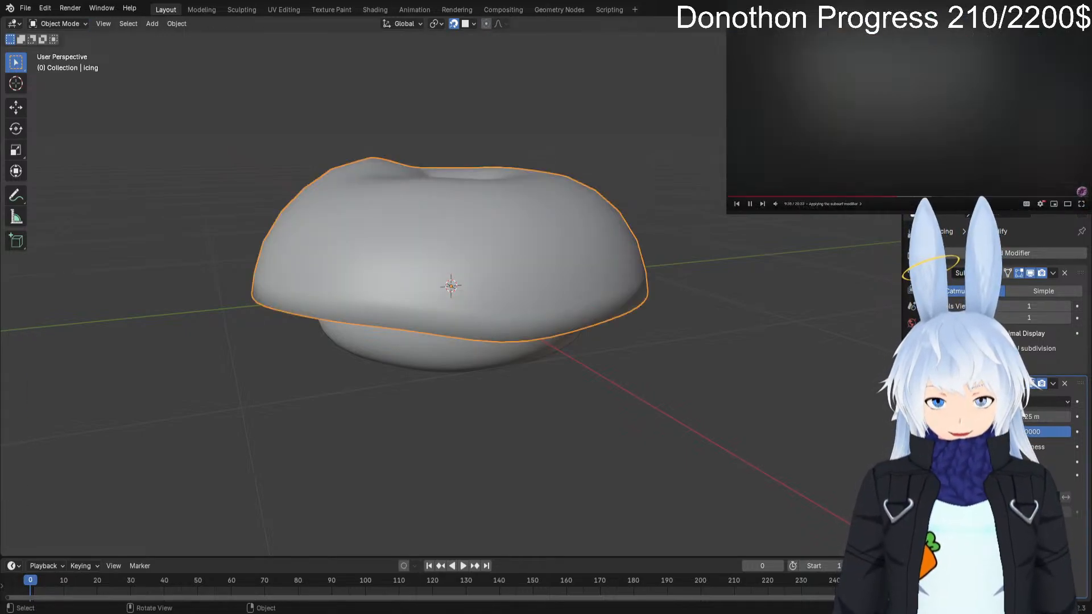
{"action": "key", "text": "Tab"}
{"action": "key", "text": "Tab"}
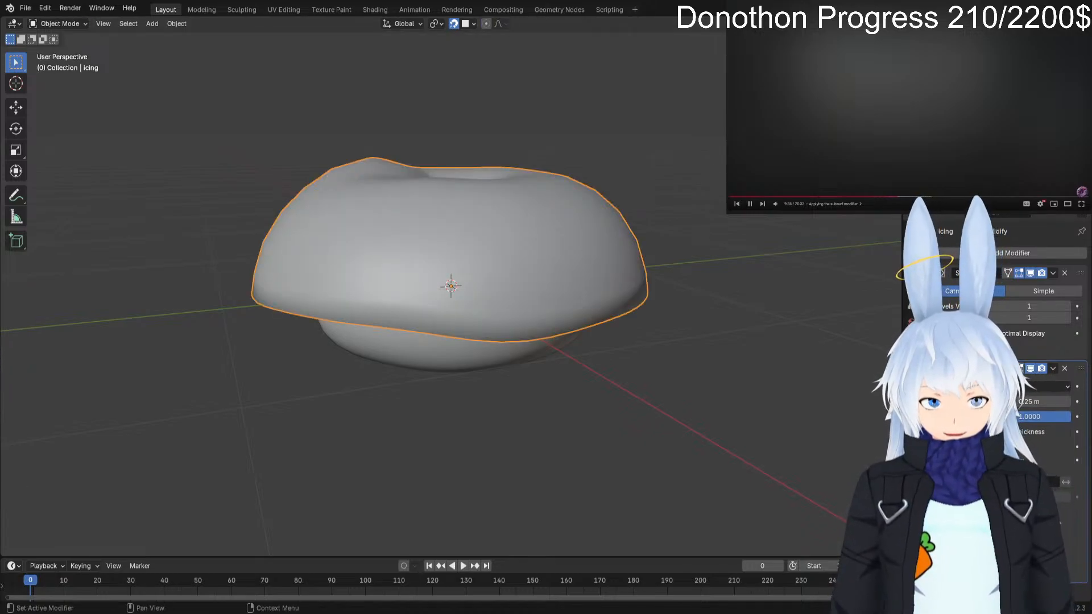
Set the thickness of the icing's Solidify modifier to 0.025 m and return to Object Mode.
{"action": "key", "text": "Tab"}
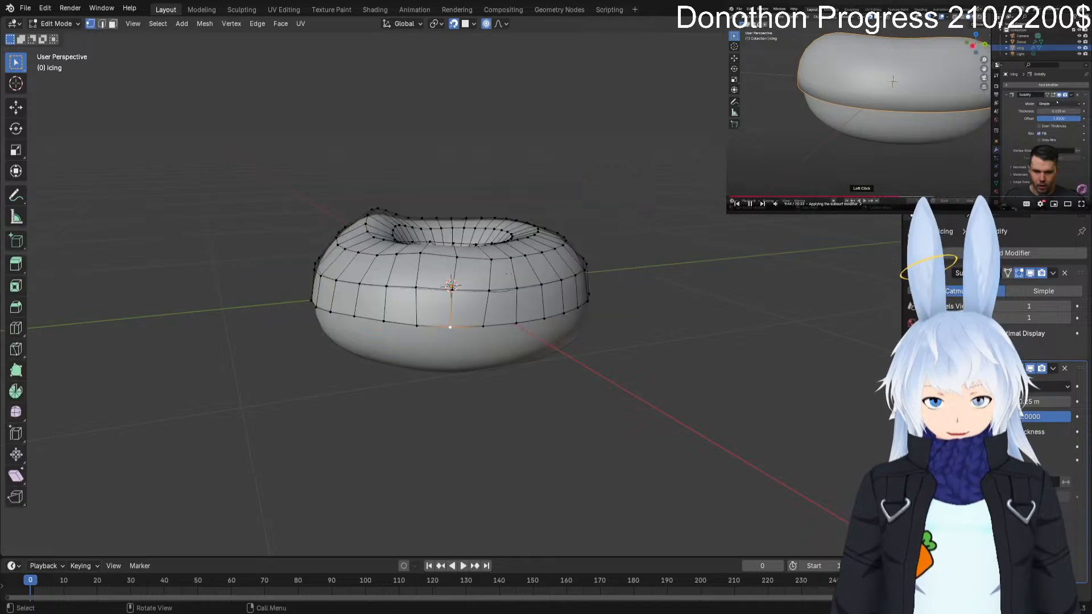
{"action": "key", "text": "Tab"}
{"action": "middle_click_drag", "start_coordinate": [455, 273], "coordinate": [504, 236]}
{"action": "key", "text": "Tab"}
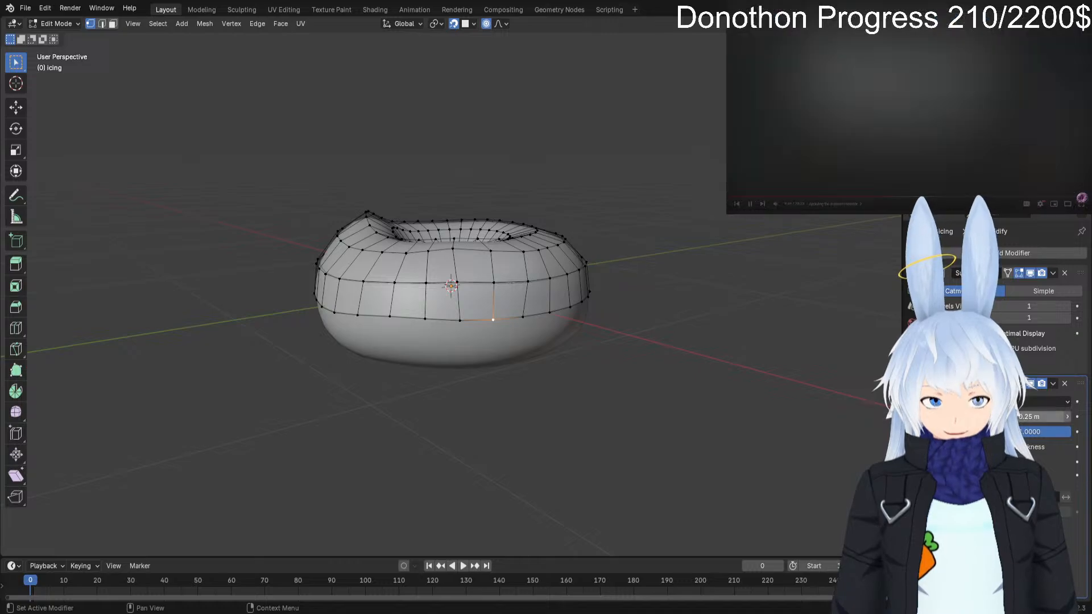
{"action": "key", "text": "space"}
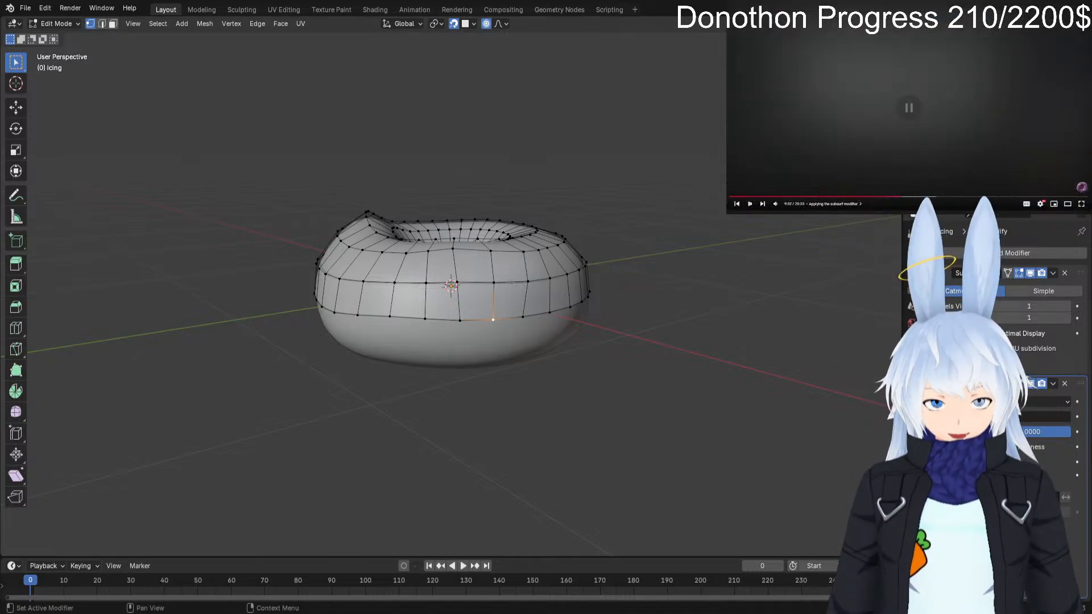
{"action": "key", "text": "Return"}
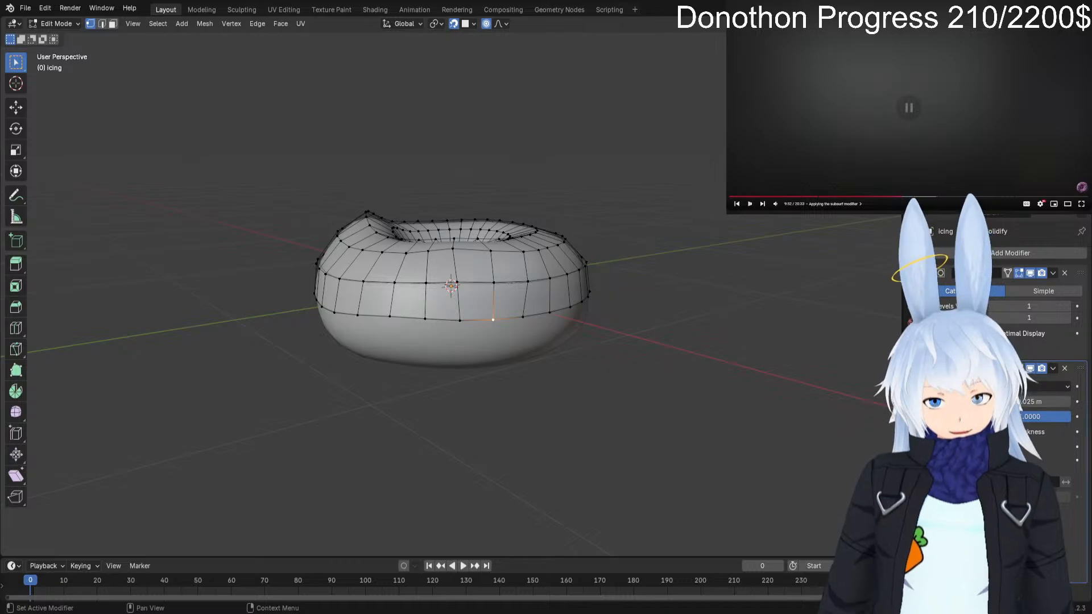
{"action": "key", "text": "Tab"}
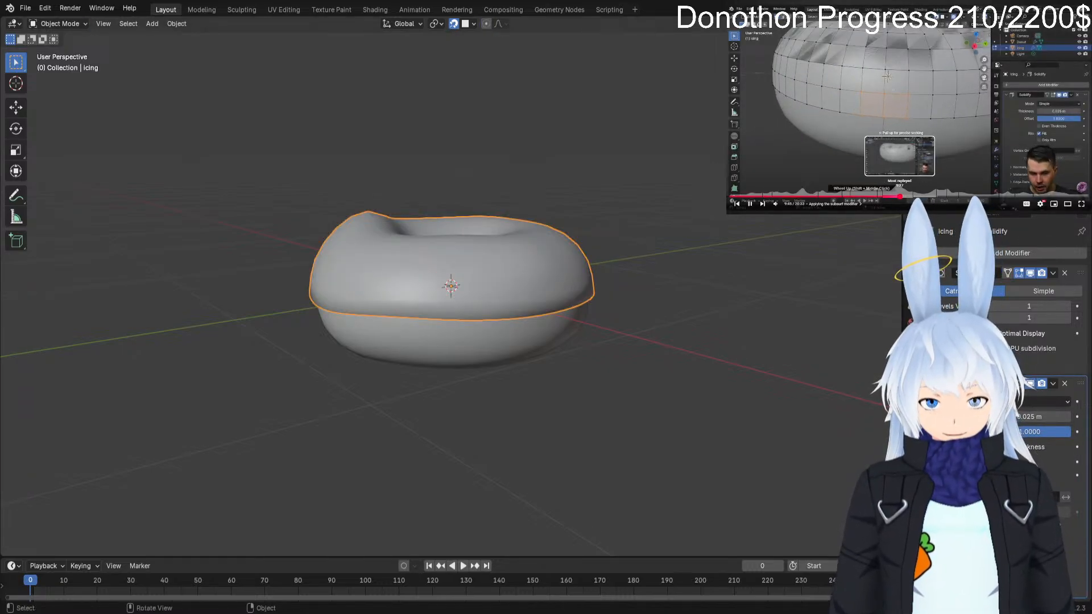
Replay the tutorial's section on applying the subsurf modifier and check the modifiers of the donut and the icing.
{"action": "left_click", "coordinate": [900, 196]}
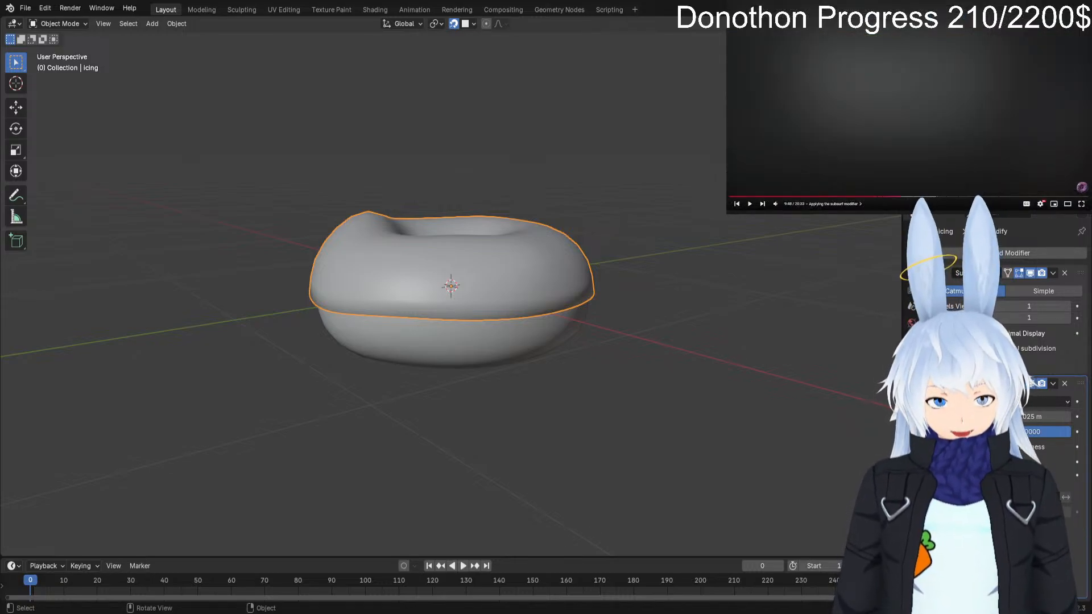
{"action": "left_click", "coordinate": [453, 345]}
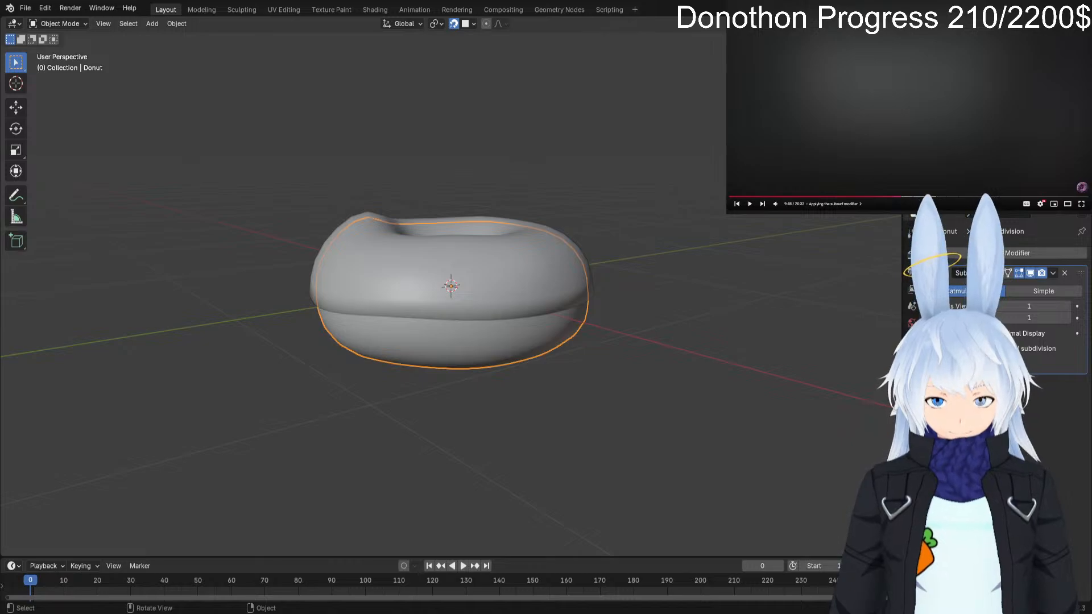
{"action": "left_click", "coordinate": [453, 279]}
{"action": "key", "text": "alt+Tab"}
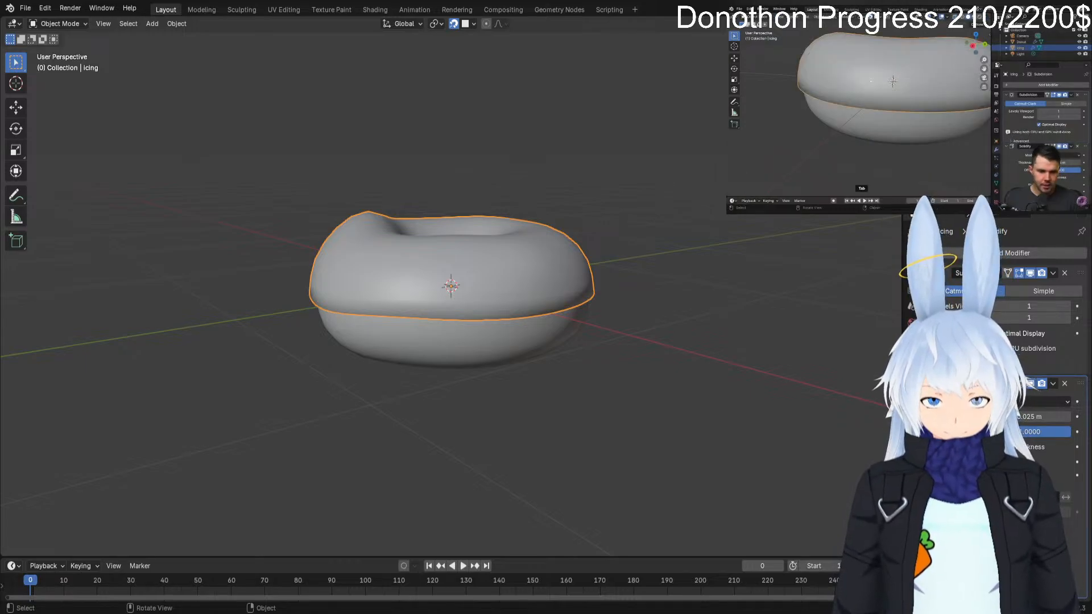
Apply the icing's Subdivision modifier in Object Mode.
{"action": "key", "text": "Tab"}
{"action": "scroll", "coordinate": [451, 290], "scroll_direction": "up", "scroll_amount": 2}
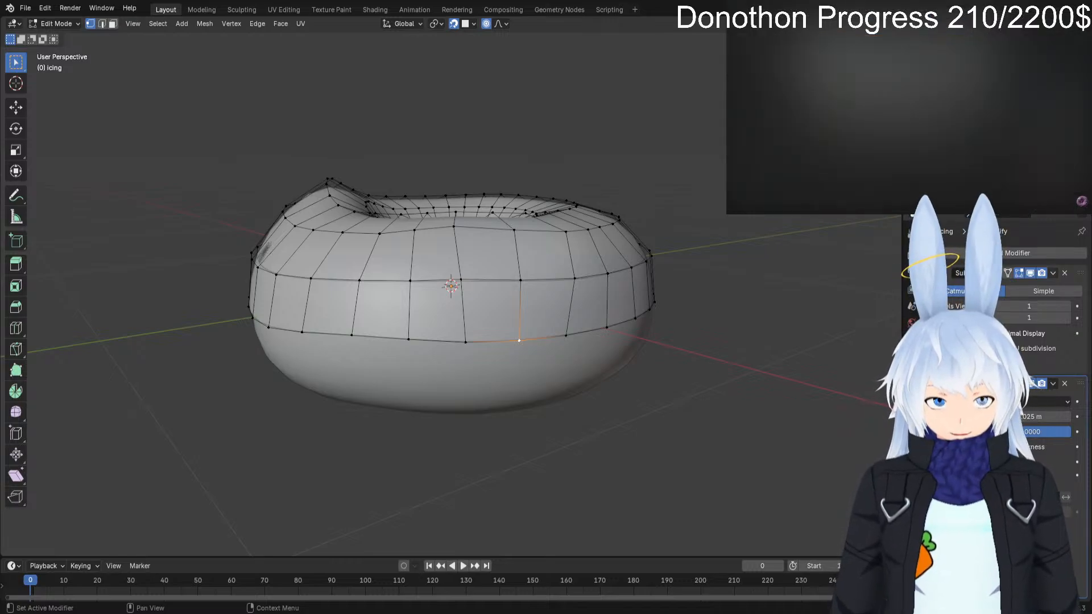
{"action": "left_click", "coordinate": [1053, 273]}
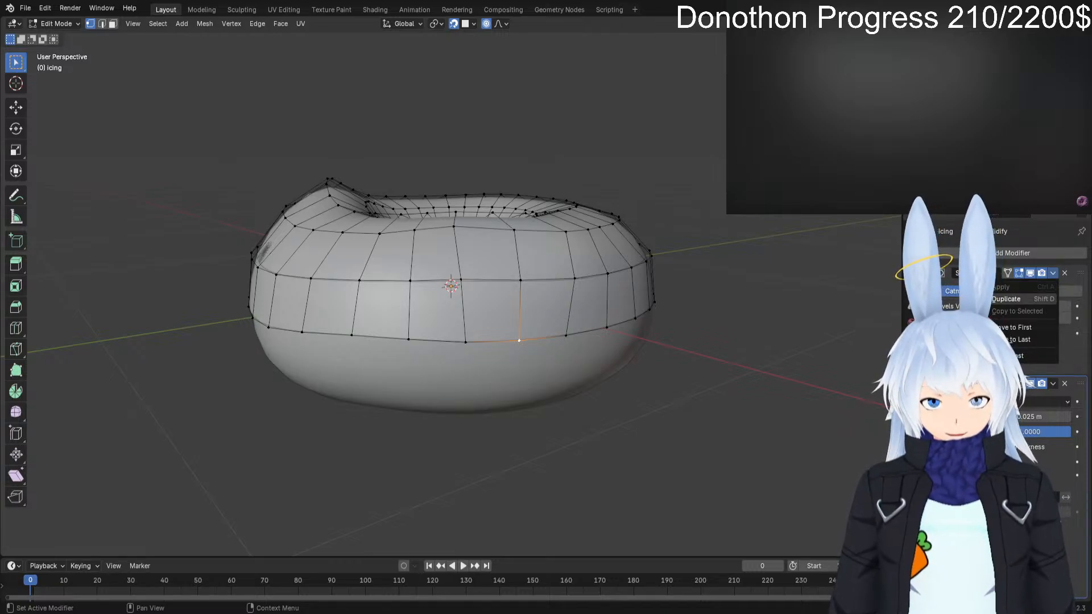
{"action": "key", "text": "Tab"}
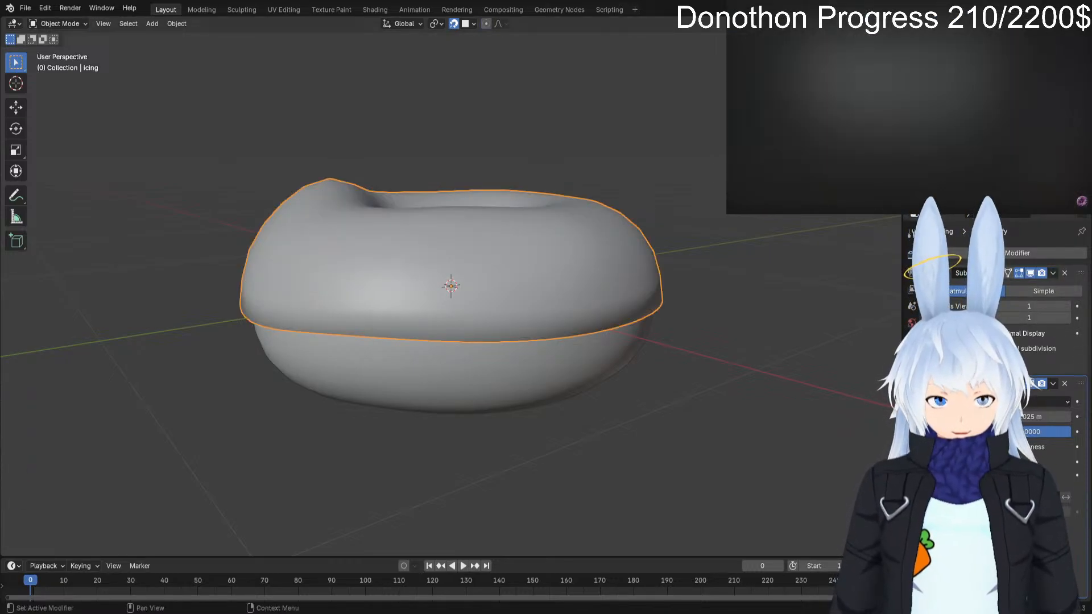
{"action": "left_click", "coordinate": [1053, 273]}
{"action": "left_click", "coordinate": [1036, 288]}
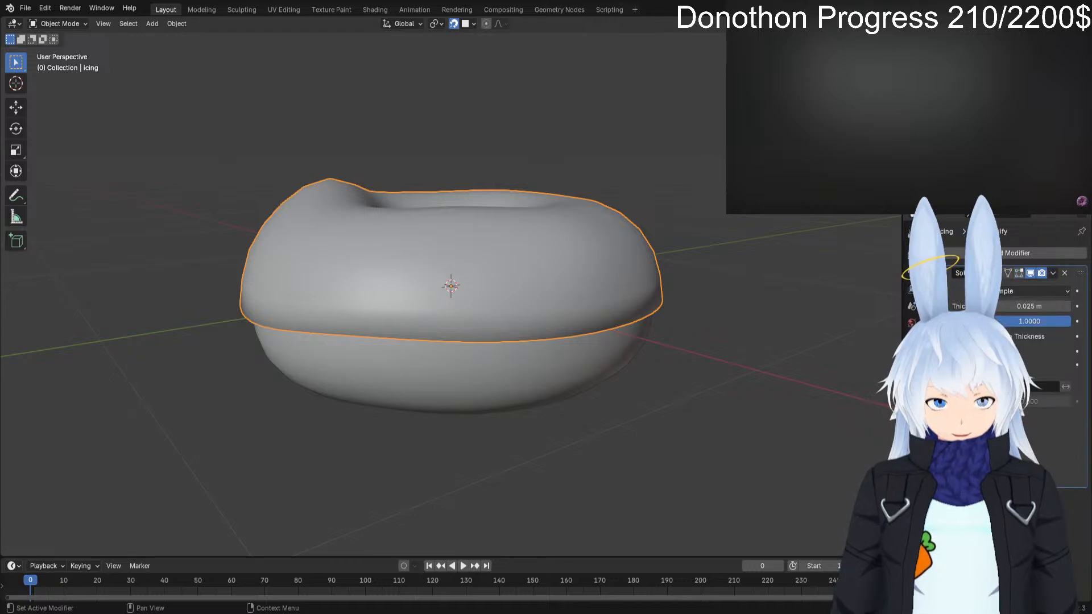
Select a single vertex on the icing's front lower rim in Edit Mode and slide it with proportional editing.
{"action": "key", "text": "Tab"}
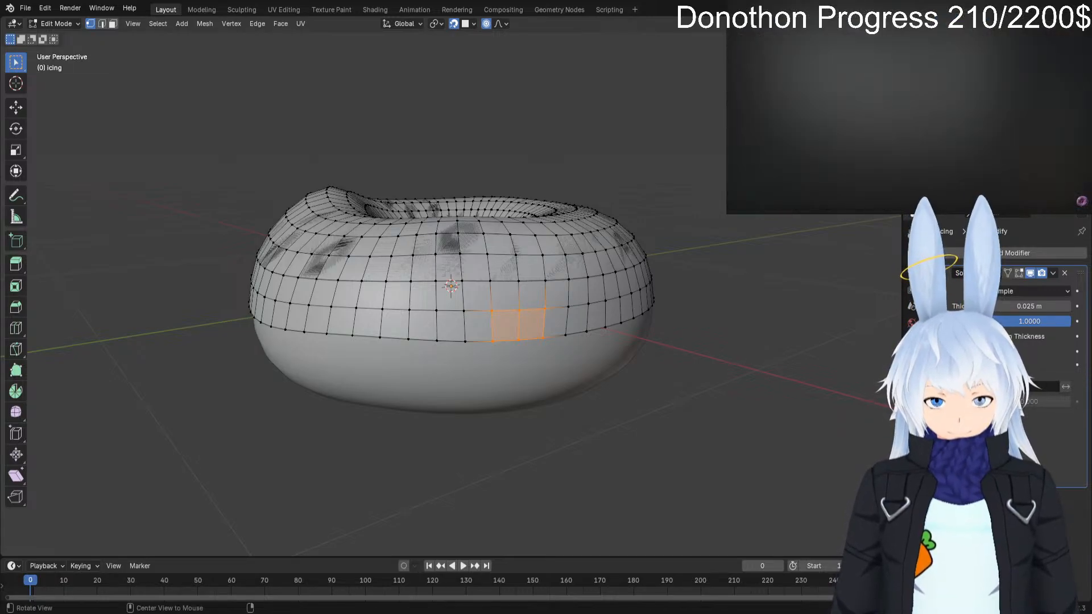
{"action": "left_click_drag", "start_coordinate": [519, 324], "coordinate": [508, 324], "text": "alt"}
{"action": "mouse_move", "coordinate": [508, 324]}
{"action": "middle_mouse_down"}
{"action": "mouse_move", "coordinate": [503, 353]}
{"action": "mouse_move", "coordinate": [500, 324]}
{"action": "middle_mouse_up"}
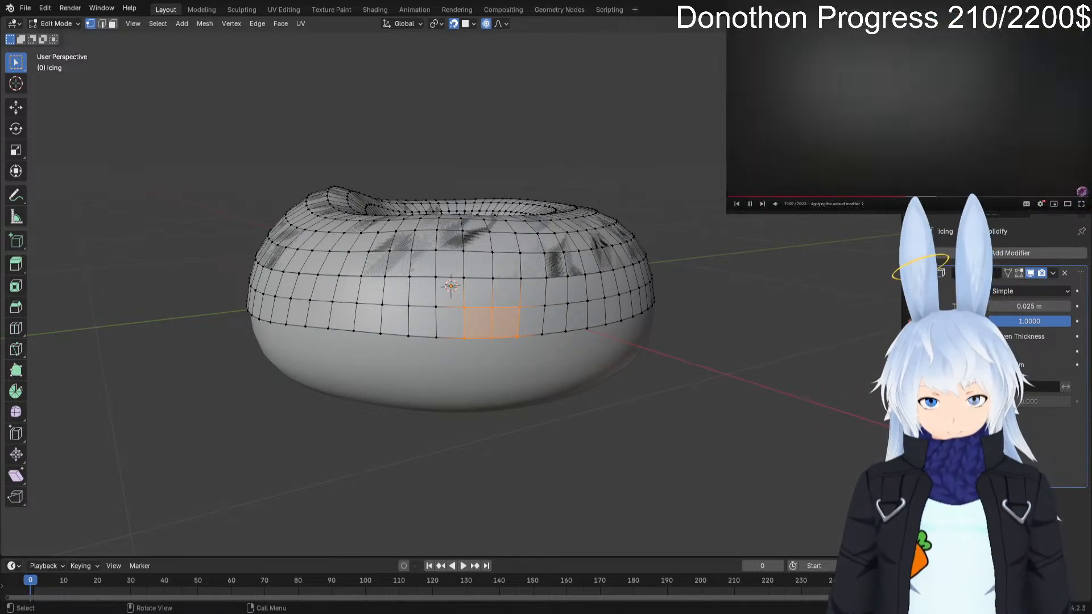
{"action": "key", "text": "g"}
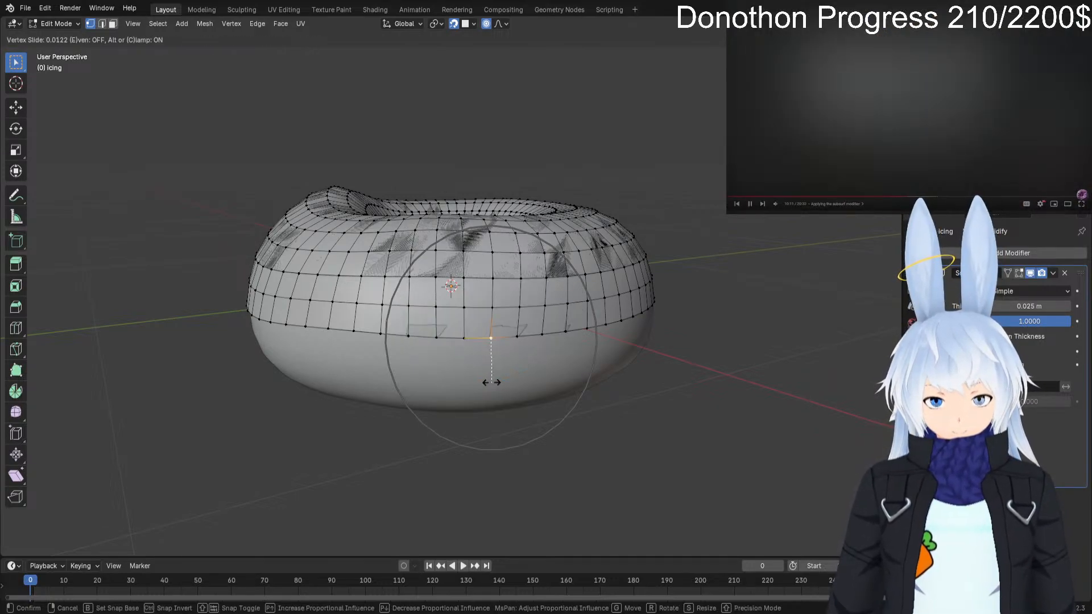
Pull the selected icing edge vertex down about 0.1 m with proportional editing to form a drip, and check it in Object Mode.
{"action": "key", "text": "Escape"}
{"action": "key", "text": "g"}
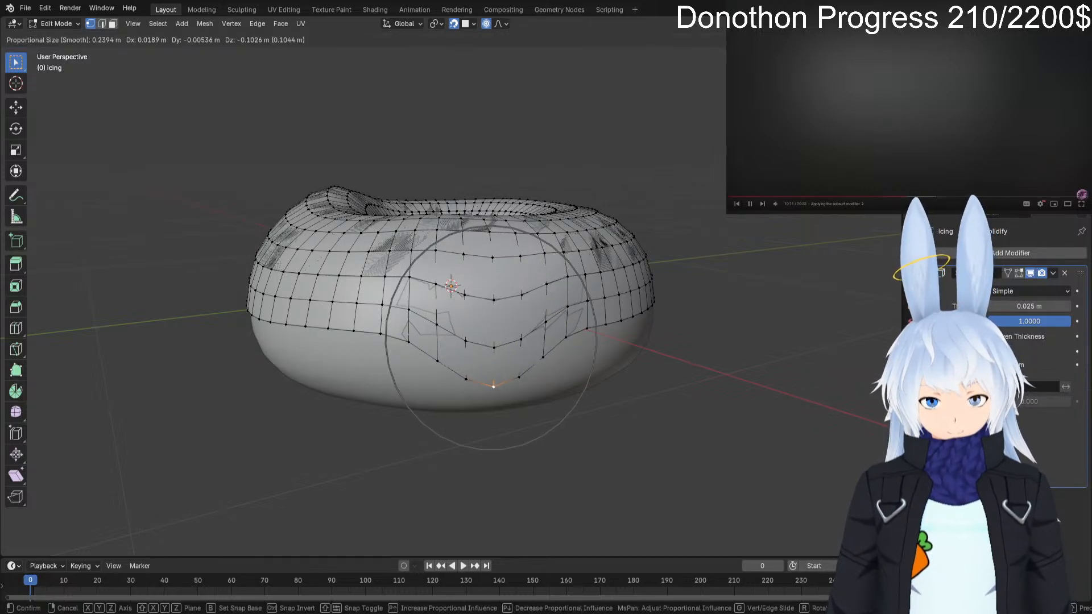
{"action": "left_click", "coordinate": [491, 385]}
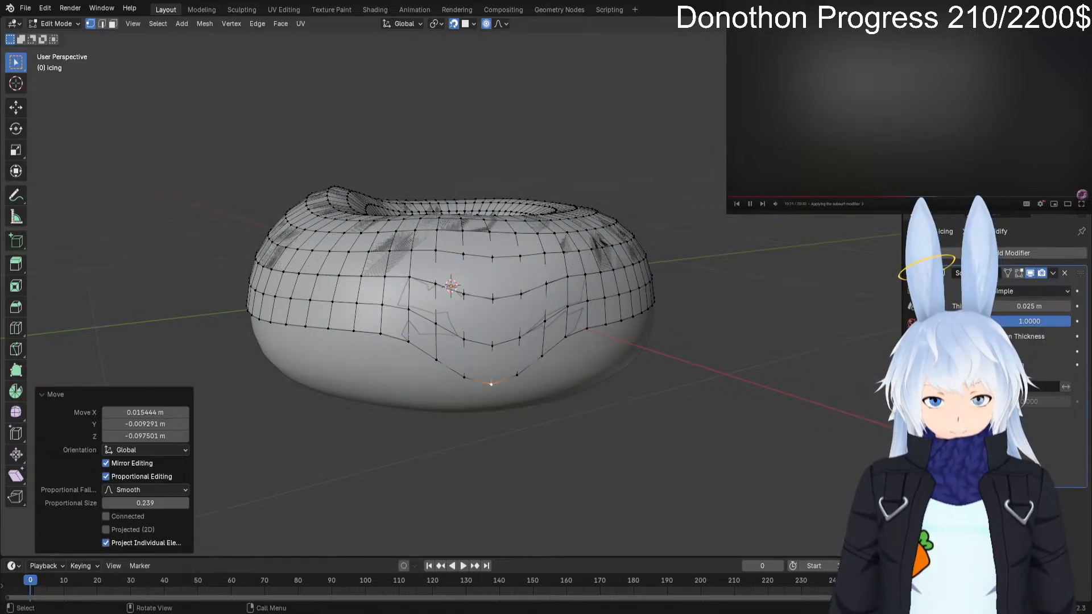
{"action": "key", "text": "Tab"}
{"action": "middle_click_drag", "start_coordinate": [512, 341], "coordinate": [338, 362]}
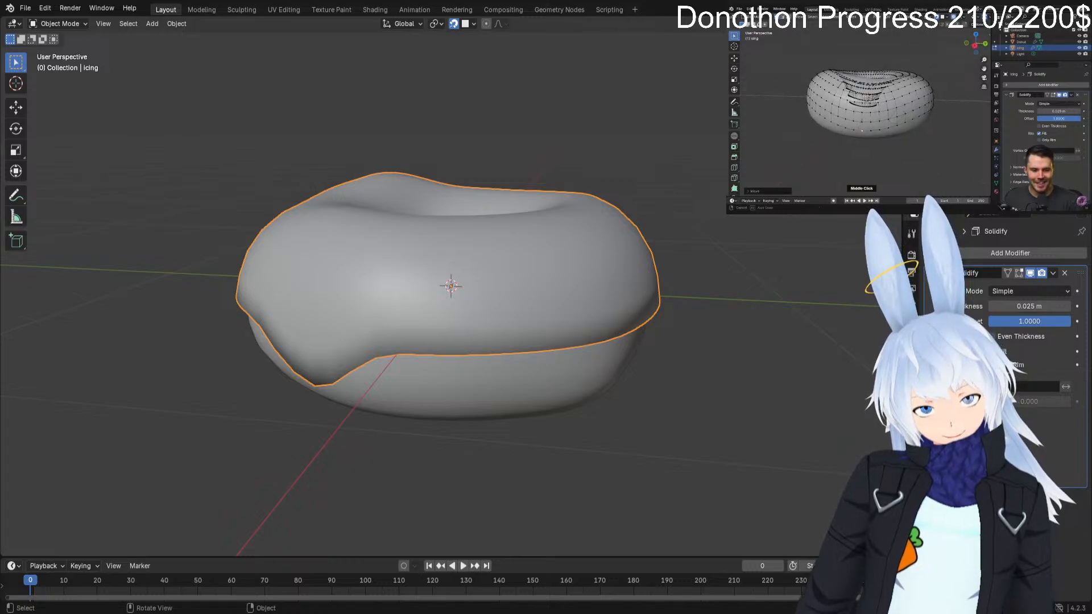
{"action": "middle_click_drag", "start_coordinate": [450, 285], "coordinate": [626, 293]}
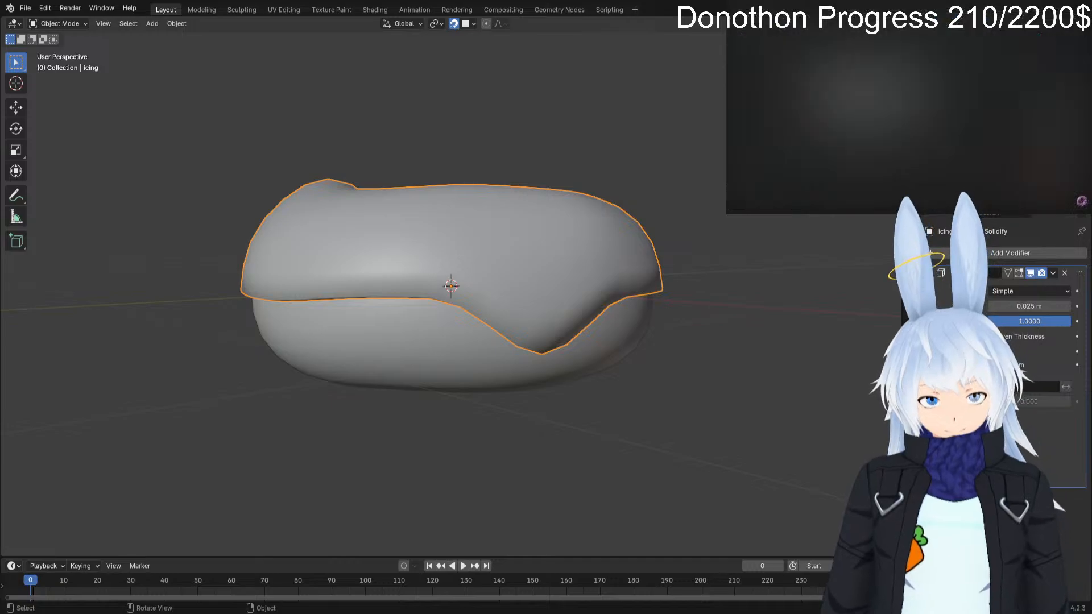
{"action": "left_click_drag", "start_coordinate": [568, 284], "coordinate": [509, 317], "text": "alt"}
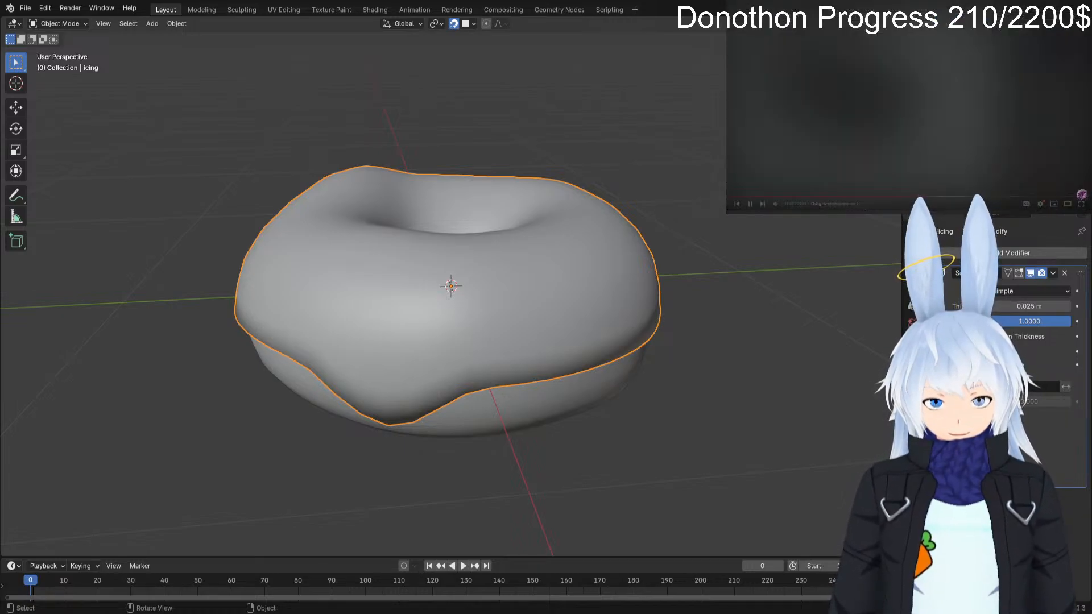
Select the icing's edge loop around the donut hole in Edit Mode and hide it.
{"action": "middle_click_drag", "start_coordinate": [451, 273], "coordinate": [458, 345]}
{"action": "key", "text": "Tab"}
{"action": "scroll", "coordinate": [451, 286], "scroll_direction": "up", "scroll_amount": 5}
{"action": "left_click", "coordinate": [440, 193], "text": "alt"}
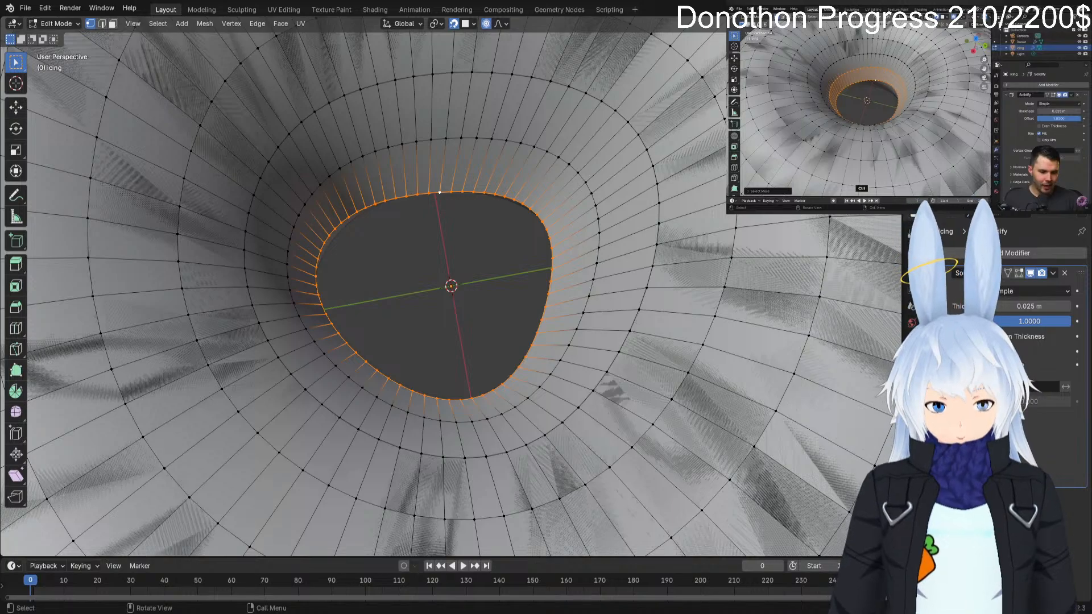
{"action": "scroll", "coordinate": [432, 284], "scroll_direction": "up", "scroll_amount": 1}
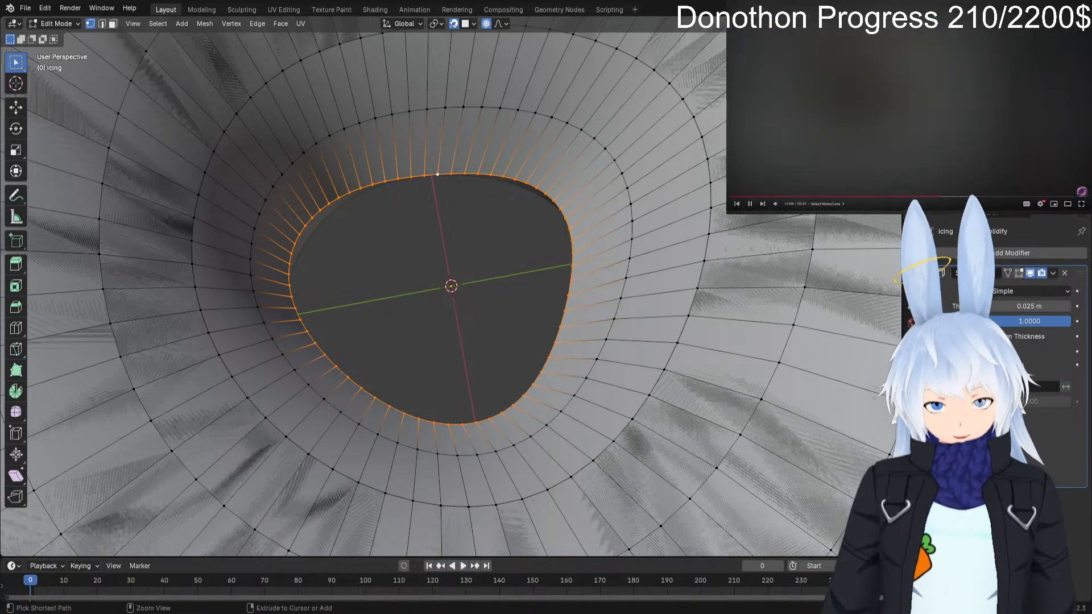
{"action": "key", "text": "ctrl+minus"}
{"action": "key", "text": "ctrl+minus"}
{"action": "key", "text": "ctrl+minus"}
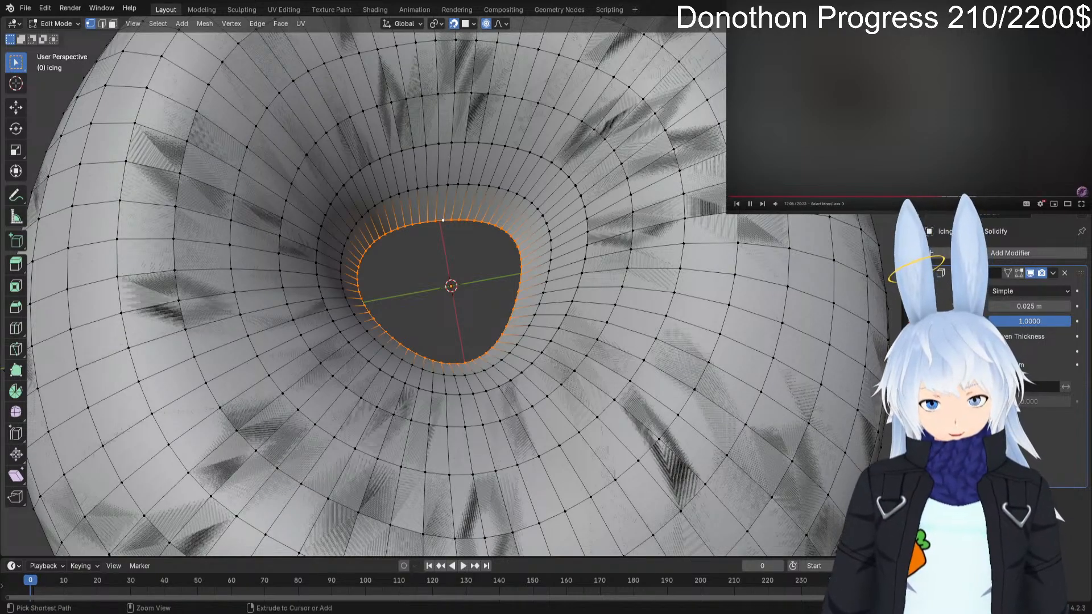
{"action": "key", "text": "ctrl+equal"}
{"action": "key", "text": "ctrl+equal"}
{"action": "key", "text": "ctrl+minus"}
{"action": "key", "text": "ctrl+minus"}
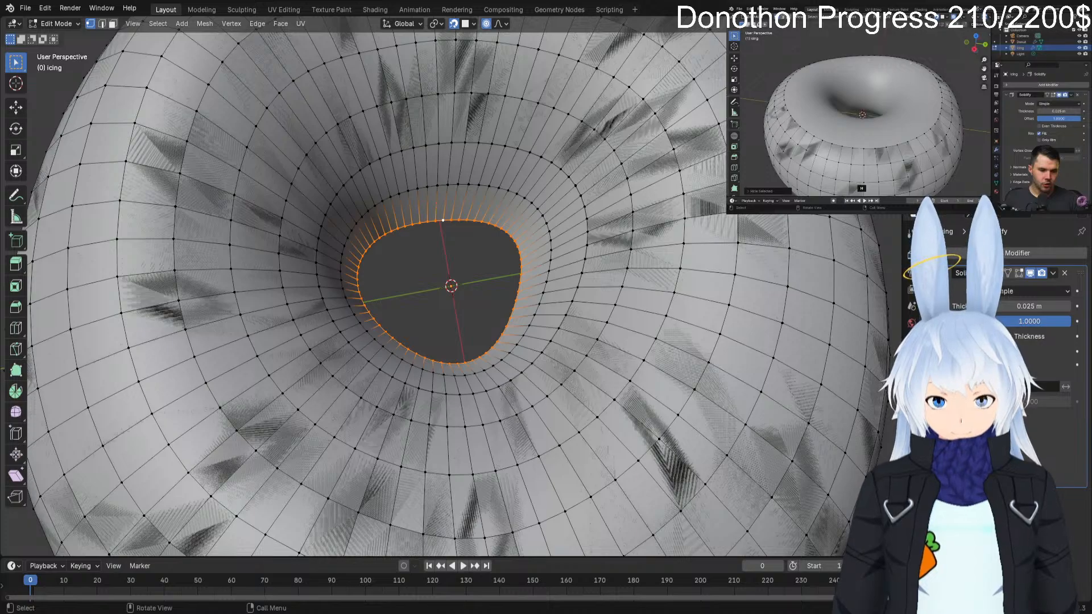
{"action": "key", "text": "h"}
{"action": "scroll", "coordinate": [451, 287], "scroll_direction": "down", "scroll_amount": 5}
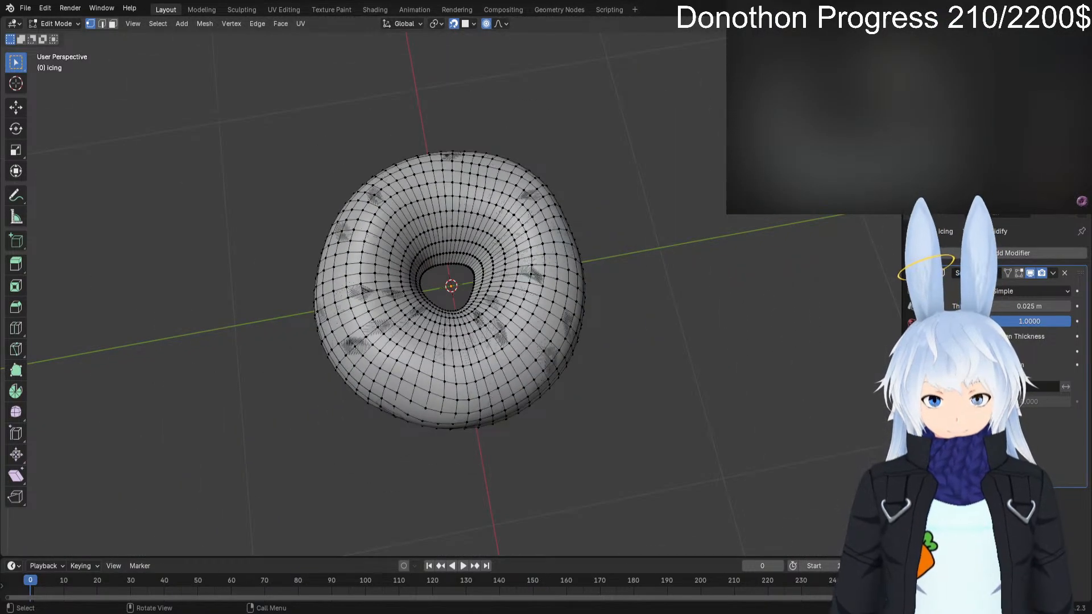
Inspect the icing and its drip from the side in Object Mode.
{"action": "key", "text": "Tab"}
{"action": "middle_click_drag", "start_coordinate": [451, 341], "coordinate": [453, 250]}
{"action": "key", "text": "Tab"}
{"action": "key", "text": "Tab"}
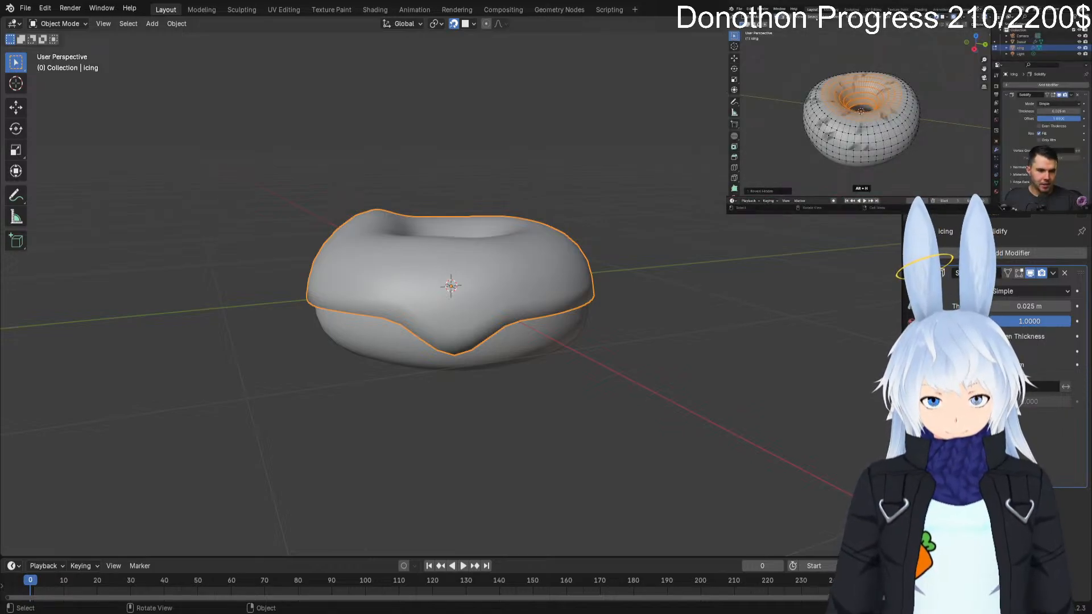
{"action": "middle_click_drag", "start_coordinate": [455, 285], "coordinate": [455, 256]}
{"action": "key", "text": "Tab"}
{"action": "key", "text": "Tab"}
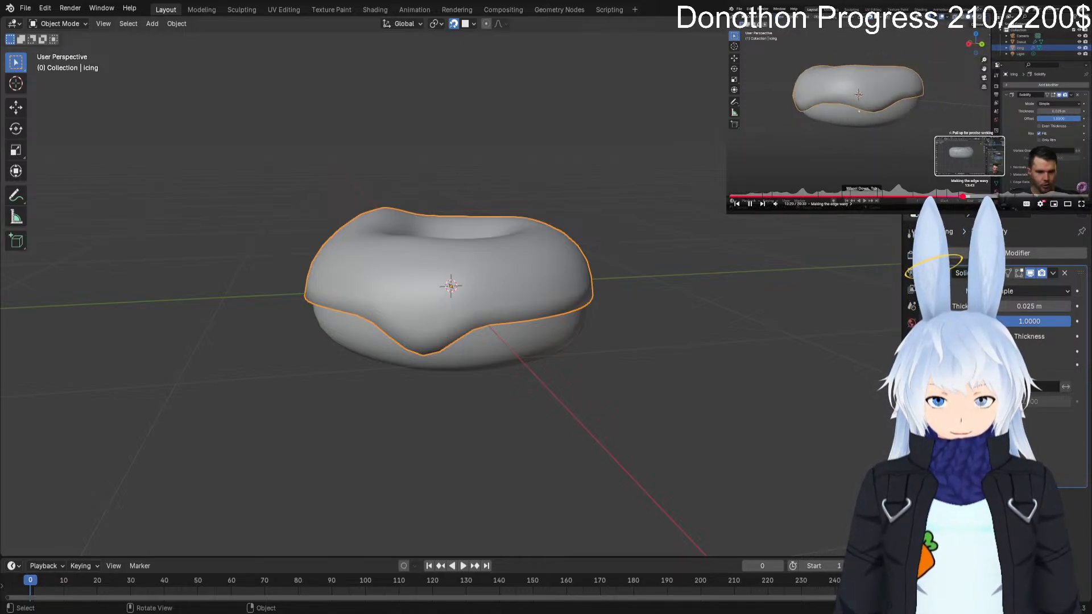
{"action": "key", "text": "space"}
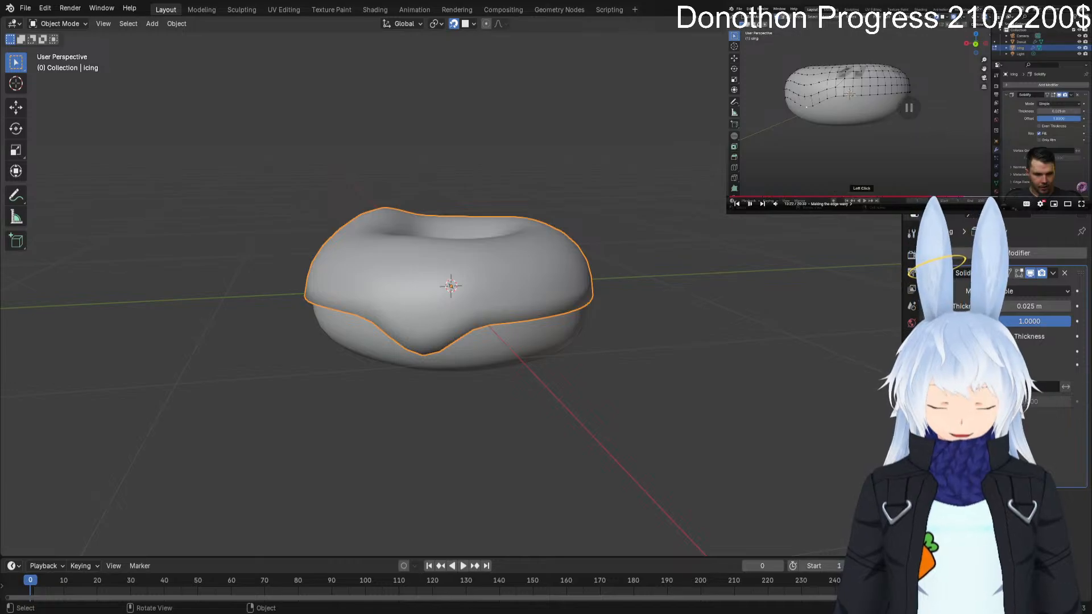
In Edit Mode, pull a lower-edge icing vertex beside the large drip down about 0.028 m with proportional editing.
{"action": "left_click", "coordinate": [654, 364]}
{"action": "left_click_drag", "start_coordinate": [654, 364], "coordinate": [604, 356], "text": "alt"}
{"action": "key", "text": "Tab"}
{"action": "scroll", "coordinate": [604, 356], "scroll_direction": "up", "scroll_amount": 2}
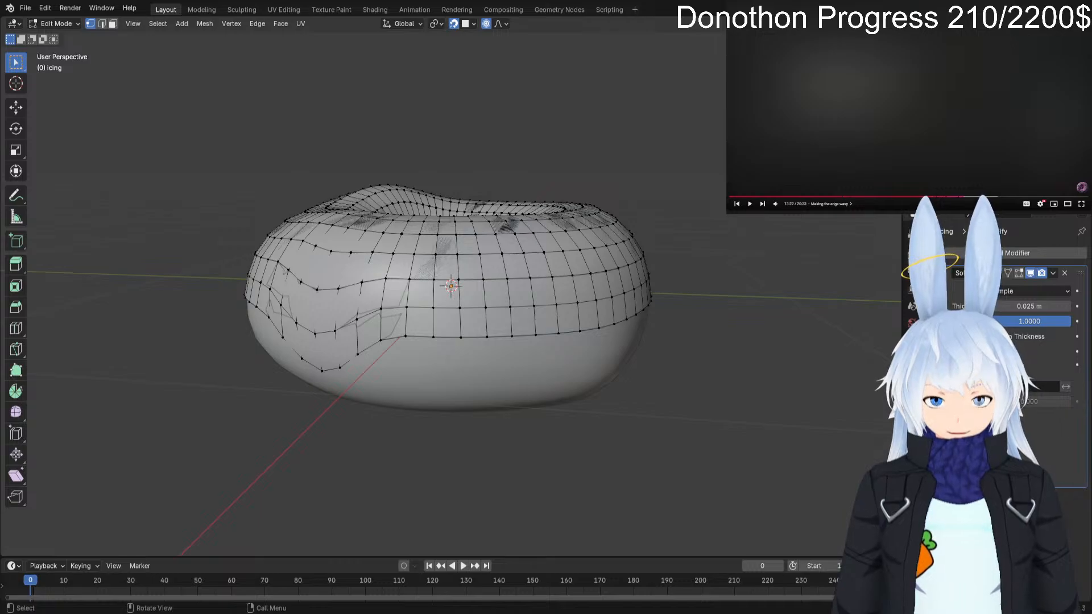
{"action": "key", "text": "g"}
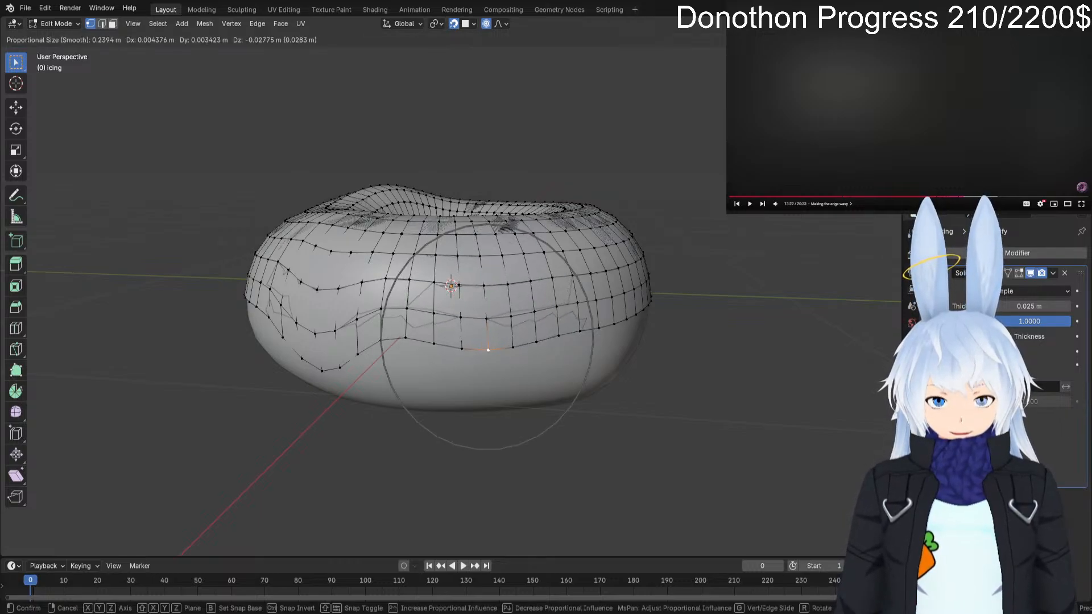
{"action": "key", "text": "Return"}
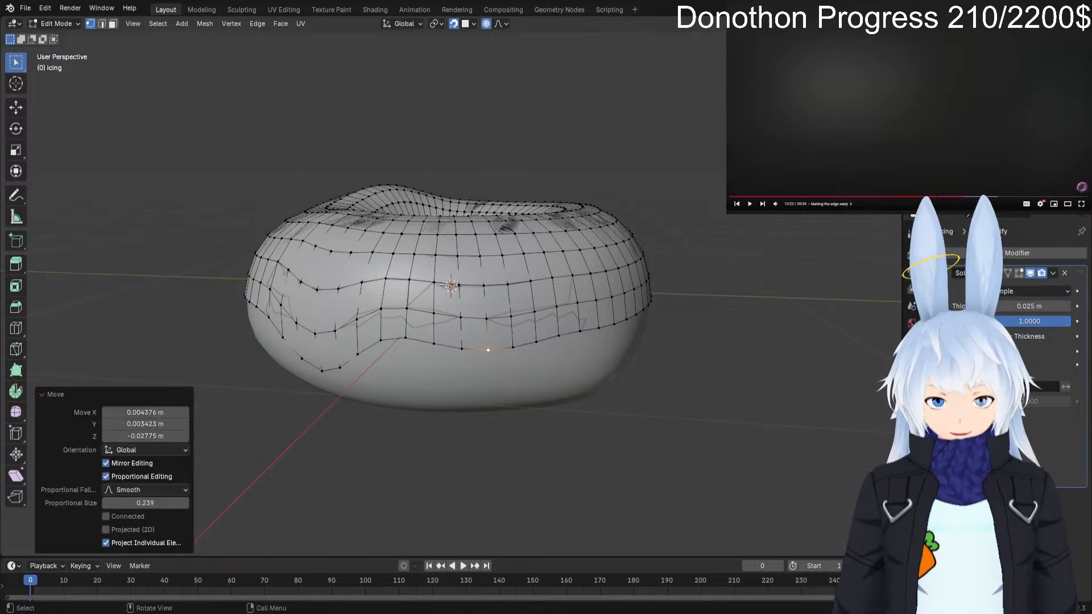
Pull another icing edge vertex, further around from the large drip, down about 0.037 m with proportional editing.
{"action": "left_click", "coordinate": [598, 328]}
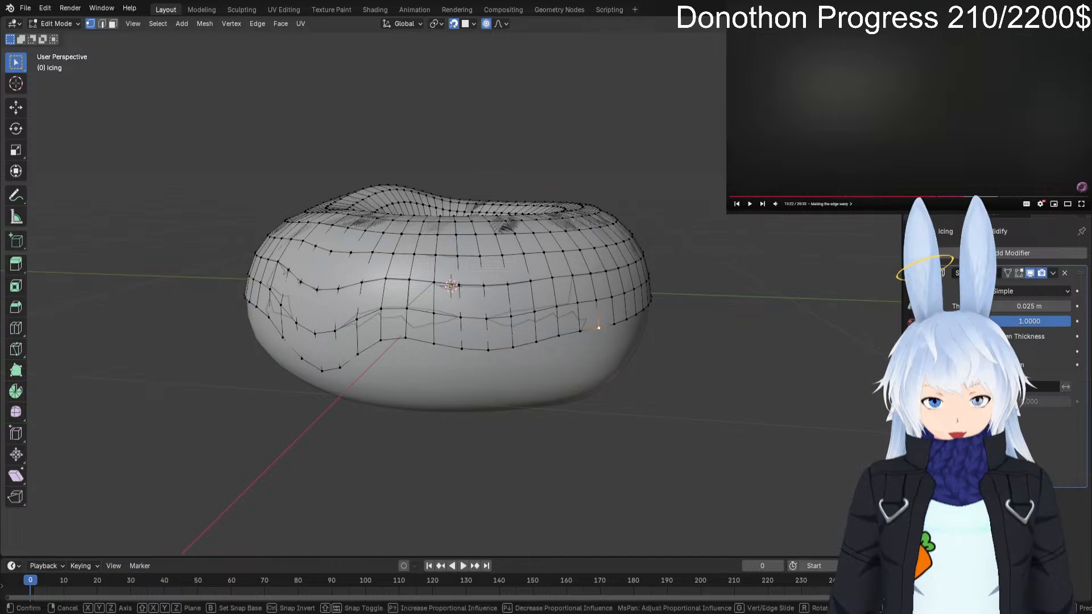
{"action": "key", "text": "g"}
{"action": "key", "text": "g"}
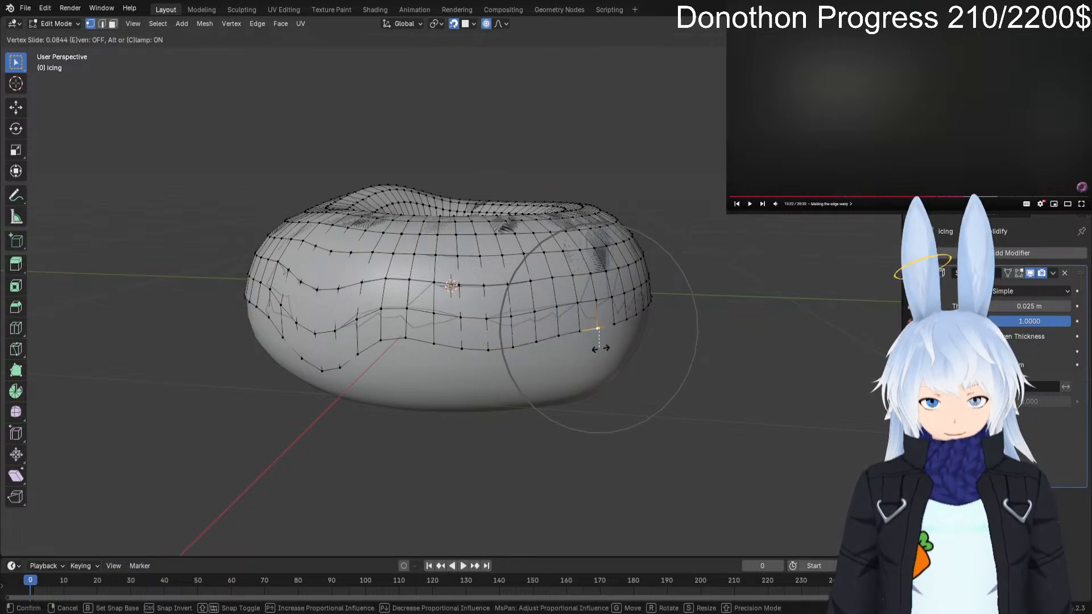
{"action": "right_click", "coordinate": [596, 330]}
{"action": "key", "text": "g"}
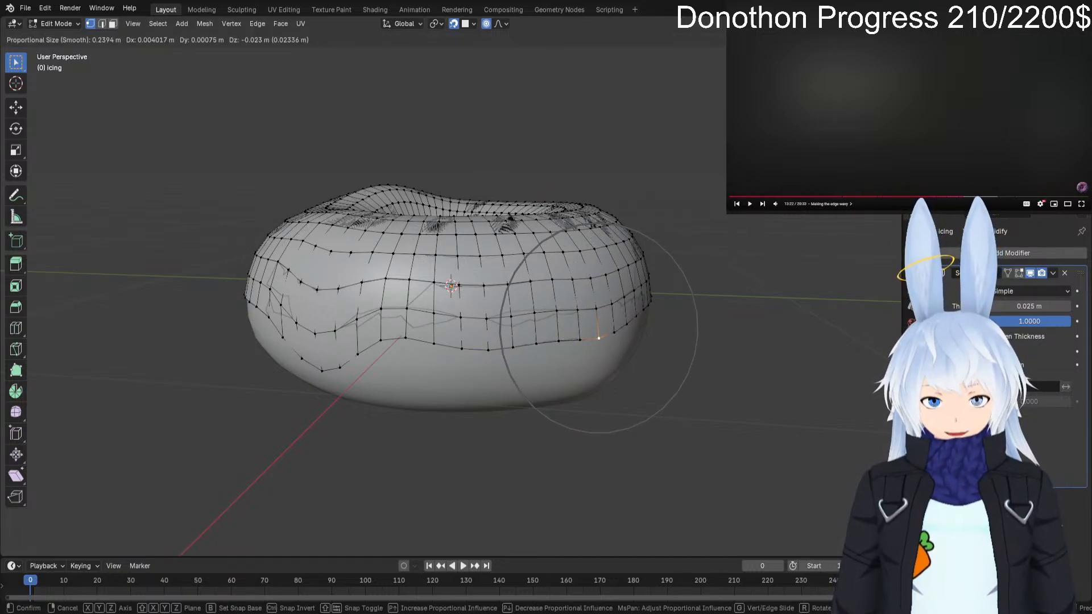
{"action": "left_click", "coordinate": [599, 344]}
Pull the next stretch of the icing's edge down about 0.017 m at one vertex, and review the shape in Object Mode.
{"action": "middle_click_drag", "start_coordinate": [599, 345], "coordinate": [524, 345]}
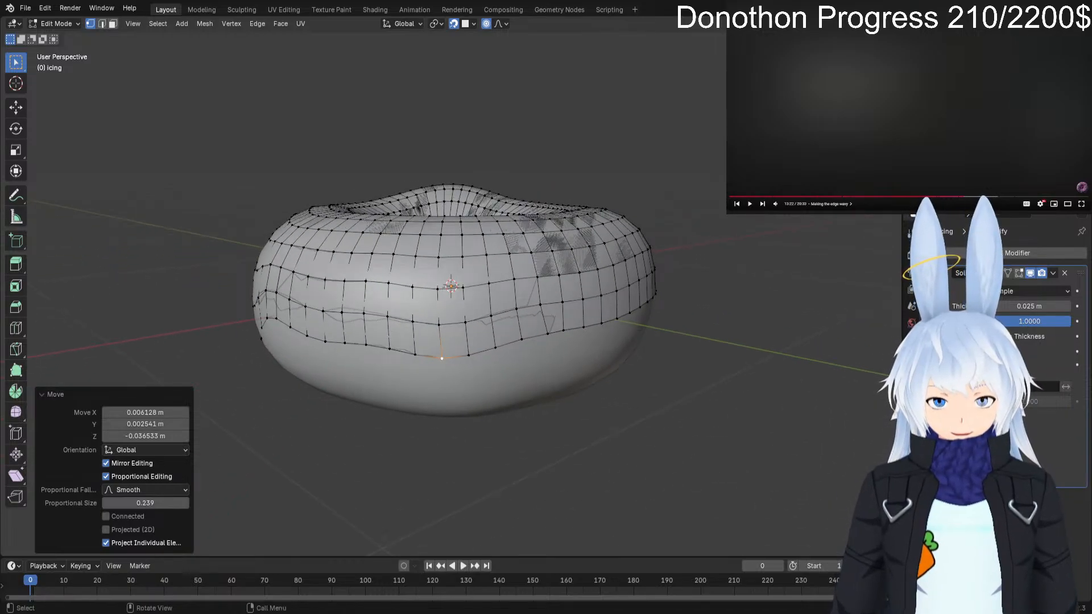
{"action": "left_click", "coordinate": [584, 327]}
{"action": "key", "text": "g"}
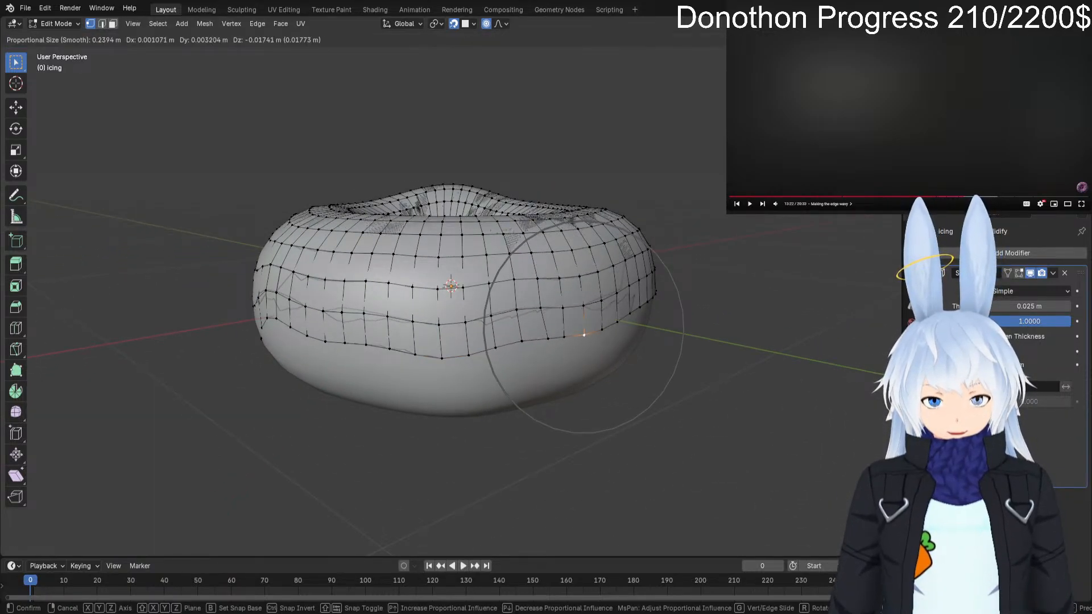
{"action": "left_click", "coordinate": [584, 335]}
{"action": "key", "text": "Tab"}
{"action": "middle_click_drag", "start_coordinate": [584, 335], "coordinate": [501, 317]}
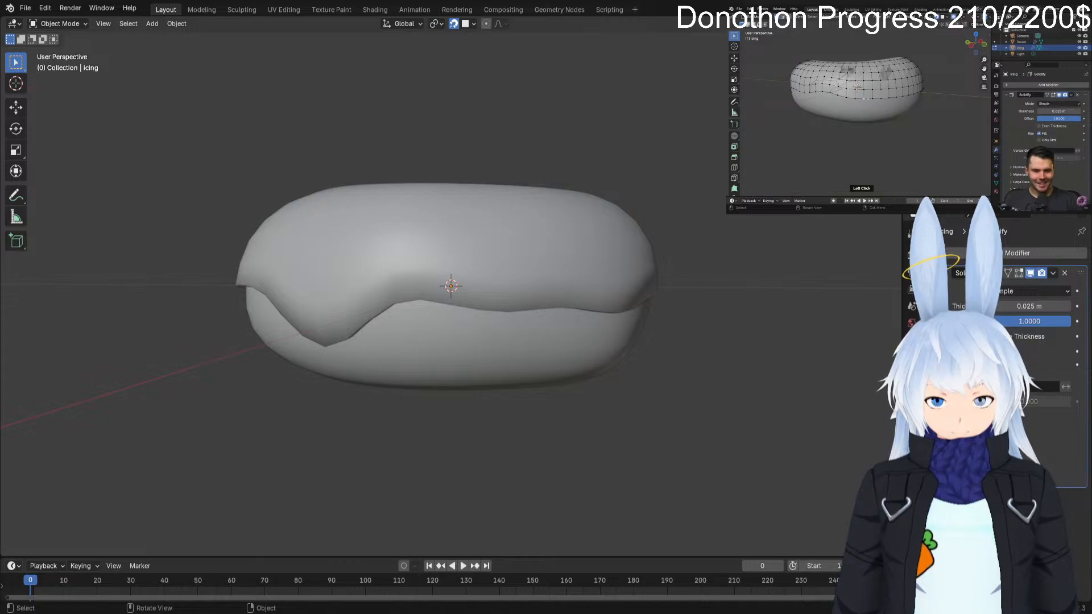
{"action": "key", "text": "space"}
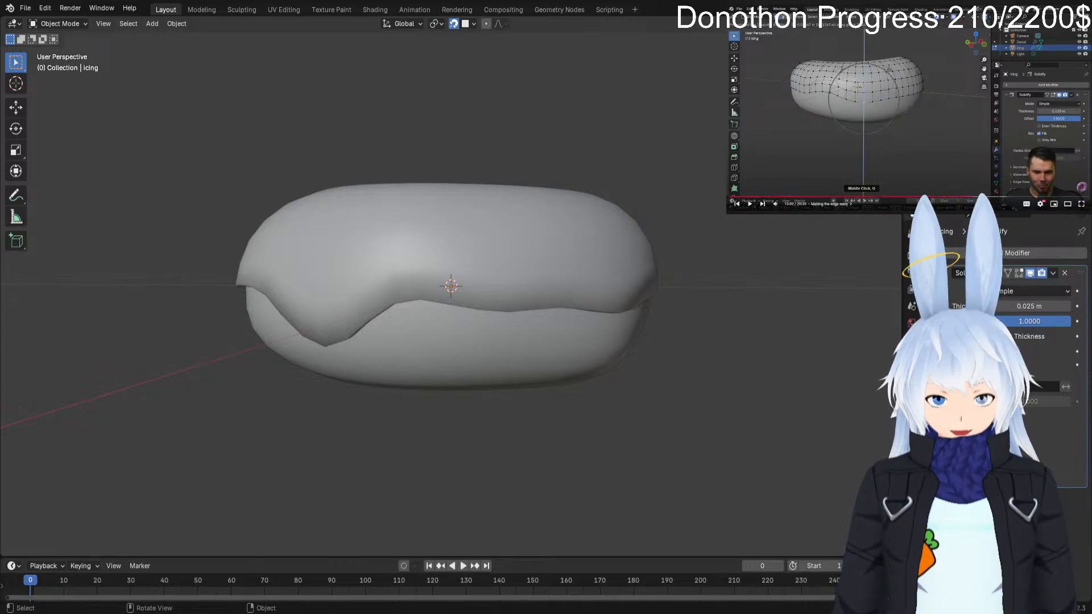
In Edit Mode, pull a vertex on the still straight part of the icing's edge down about 0.072 m.
{"action": "middle_click_drag", "start_coordinate": [546, 336], "coordinate": [411, 358]}
{"action": "key", "text": "Tab"}
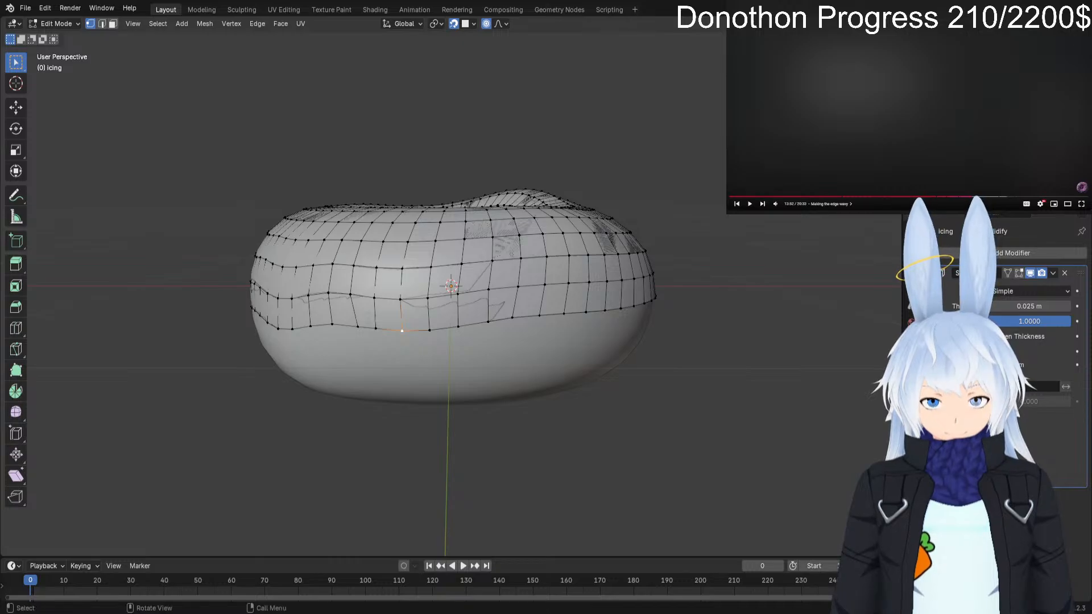
{"action": "key", "text": "g"}
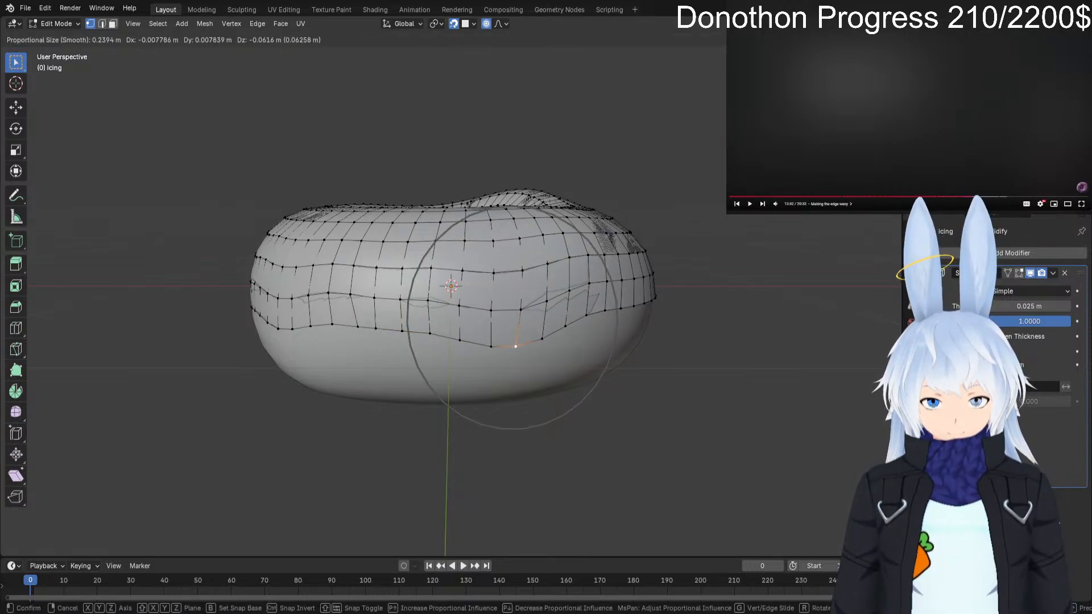
{"action": "key", "text": "Return"}
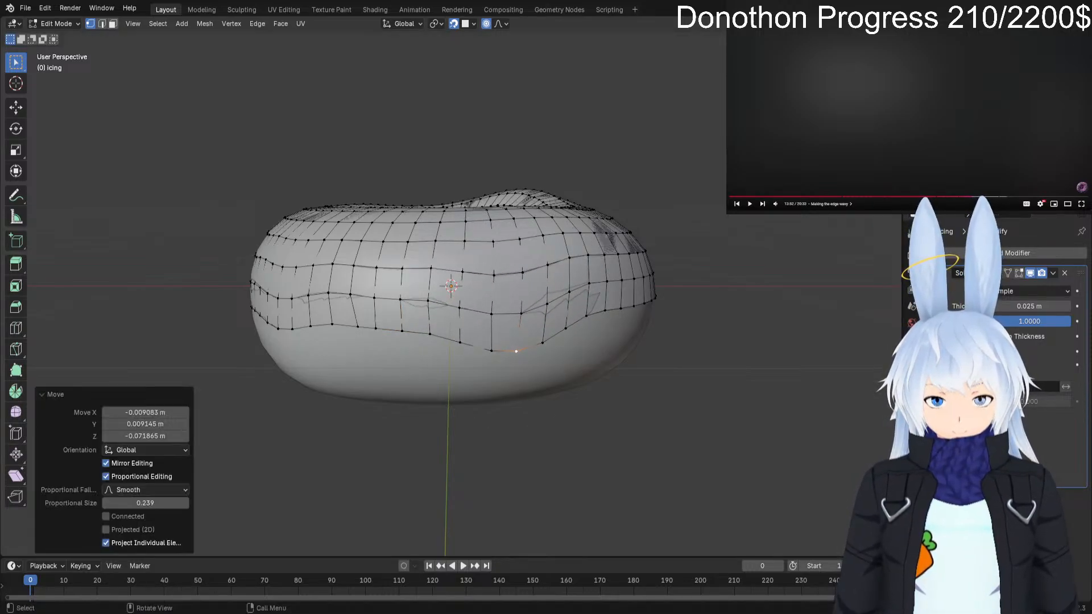
Raise the icing edge vertex beside the new drip about 0.027 m, and lower a vertex slightly further along the edge.
{"action": "middle_click_drag", "start_coordinate": [516, 353], "coordinate": [486, 359]}
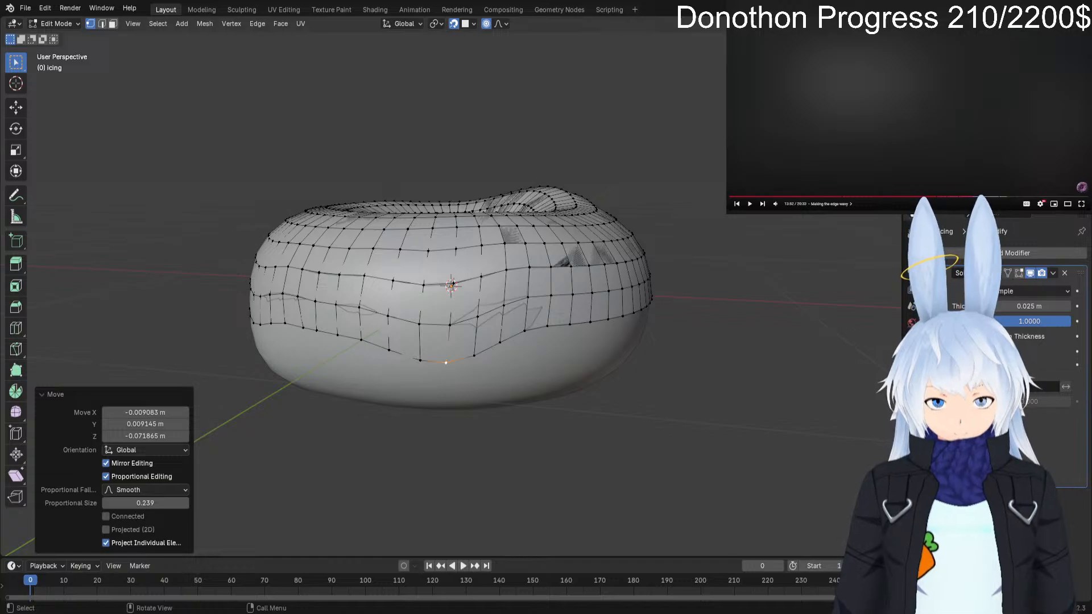
{"action": "left_click", "coordinate": [570, 324]}
{"action": "key", "text": "g"}
{"action": "left_click", "coordinate": [571, 311]}
{"action": "middle_click_drag", "start_coordinate": [571, 313], "coordinate": [522, 326]}
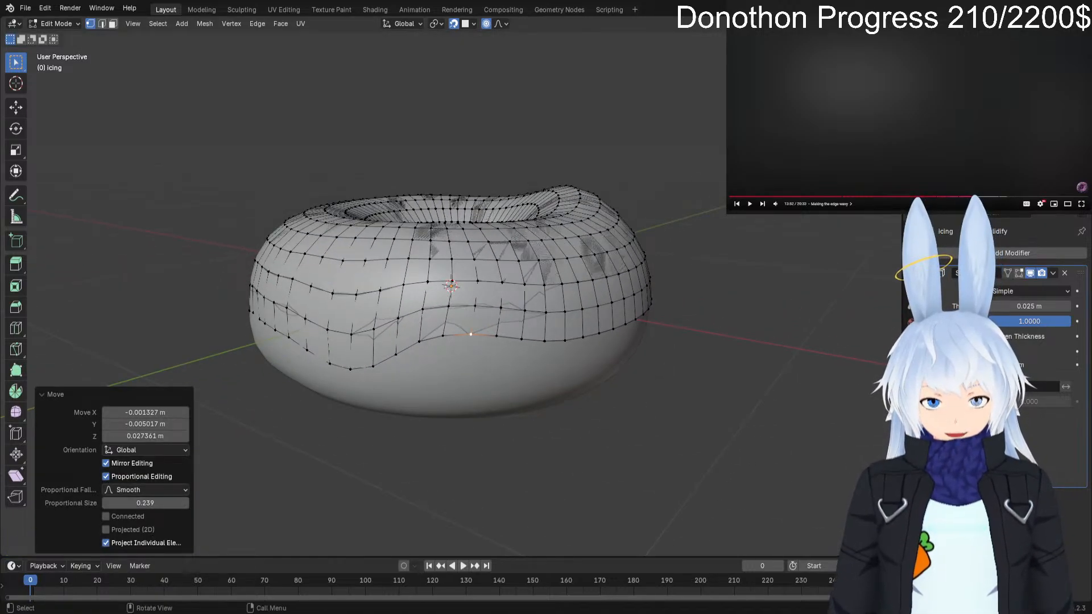
{"action": "left_click", "coordinate": [544, 340]}
{"action": "key", "text": "g"}
{"action": "left_click", "coordinate": [538, 353]}
Raise the next icing edge section about 0.033 m, and pull the section beyond it down about 0.07 m into a drip.
{"action": "left_click_drag", "start_coordinate": [590, 363], "coordinate": [622, 366]}
{"action": "middle_click_drag", "start_coordinate": [622, 365], "coordinate": [557, 371]}
{"action": "key", "text": "g"}
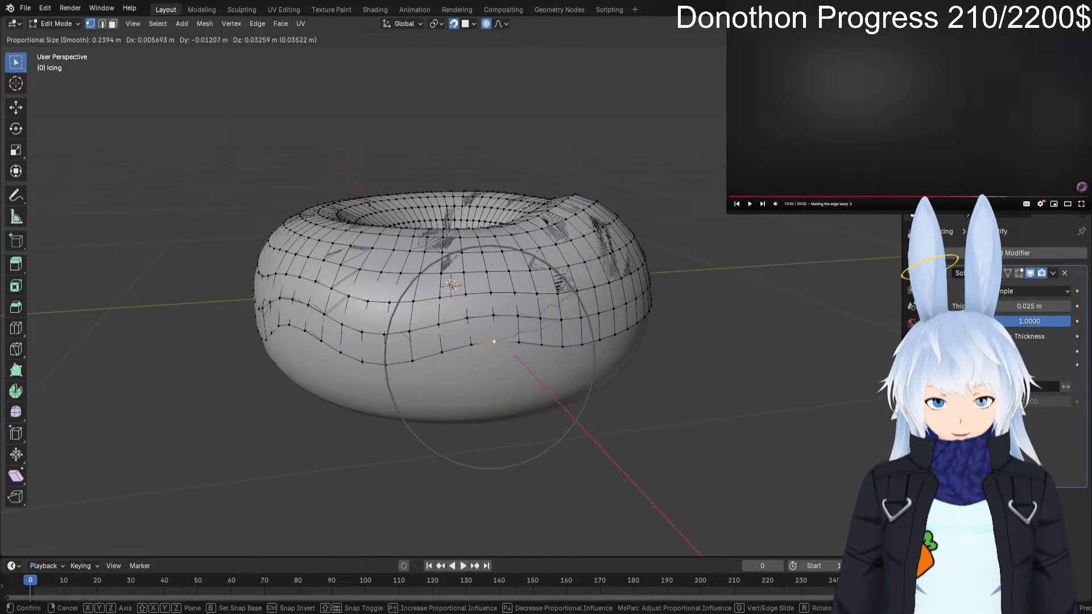
{"action": "left_click", "coordinate": [494, 339]}
{"action": "middle_click_drag", "start_coordinate": [494, 339], "coordinate": [398, 341]}
{"action": "key", "text": "g"}
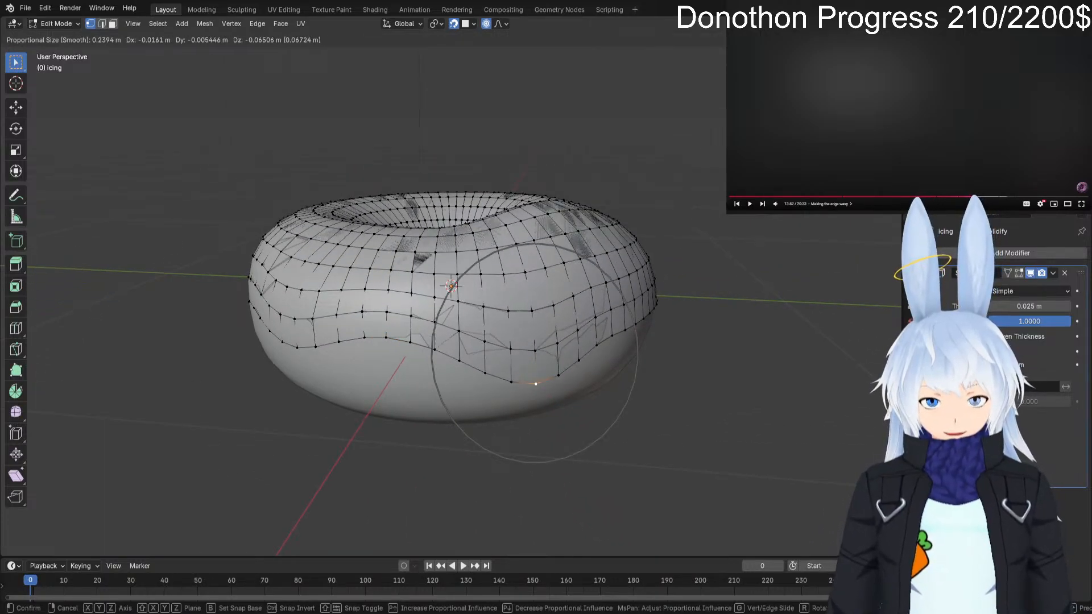
{"action": "left_click", "coordinate": [536, 389]}
Lower a vertex on the next straight icing edge section about 0.039 m, and raise one further along about 0.02 m.
{"action": "middle_click_drag", "start_coordinate": [535, 389], "coordinate": [425, 381]}
{"action": "left_click", "coordinate": [488, 340]}
{"action": "key", "text": "g"}
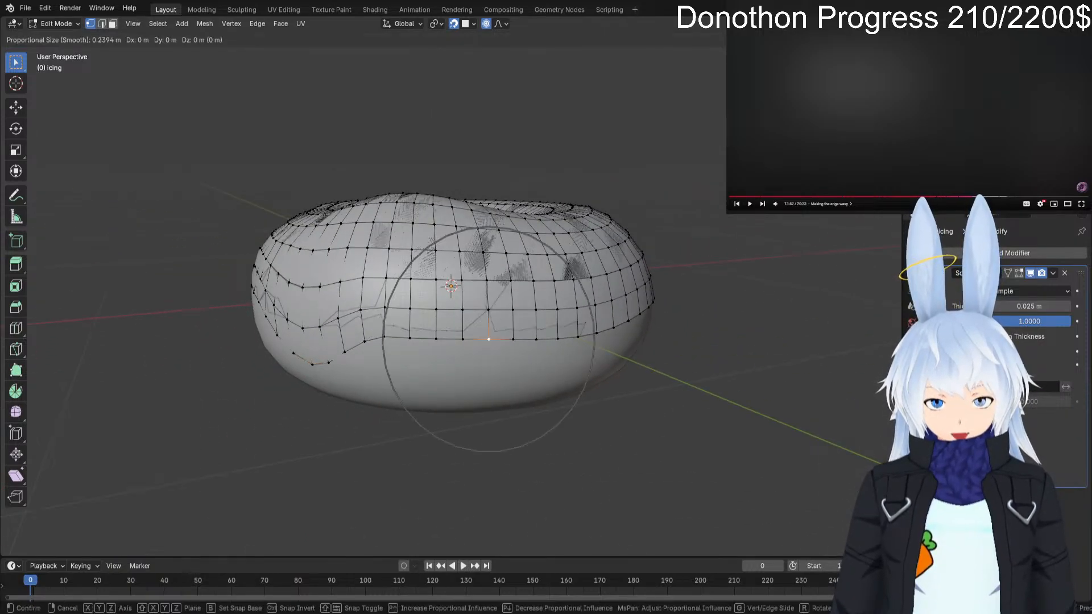
{"action": "left_click", "coordinate": [489, 358]}
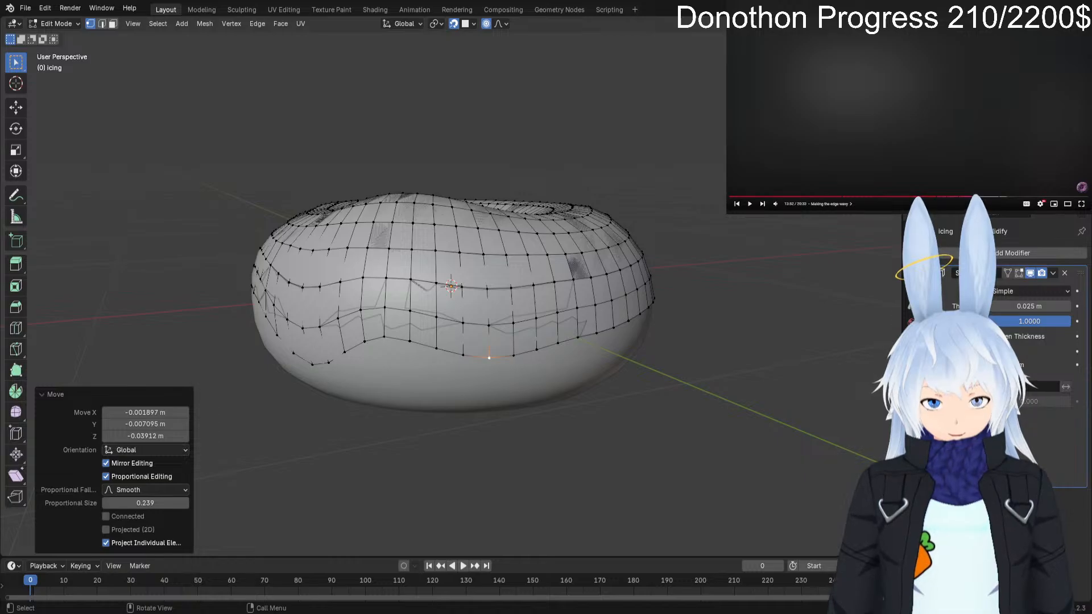
{"action": "left_click", "coordinate": [578, 337]}
{"action": "key", "text": "g"}
{"action": "left_click", "coordinate": [578, 328]}
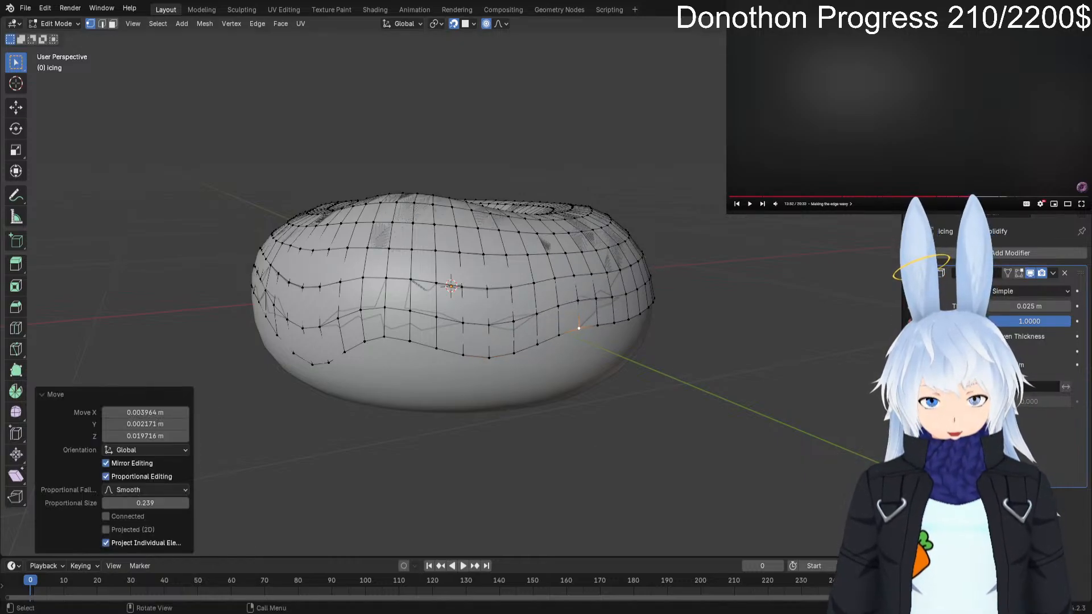
Lower a vertex on the next straight section of the icing's edge about 0.03 m and fine-tune its position slightly.
{"action": "middle_click_drag", "start_coordinate": [579, 328], "coordinate": [421, 353]}
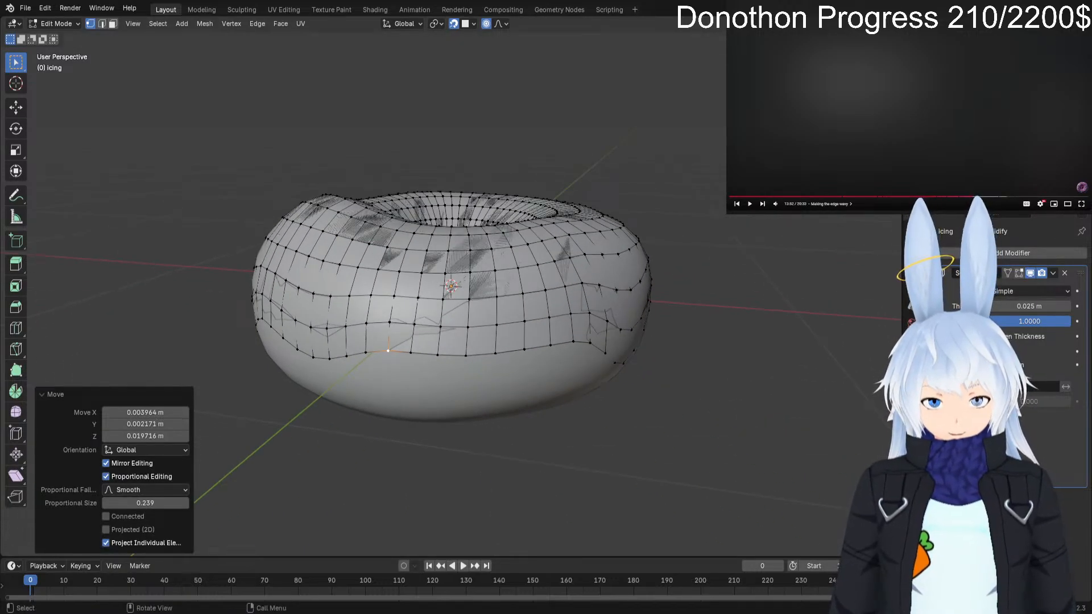
{"action": "left_click", "coordinate": [495, 352]}
{"action": "key", "text": "g"}
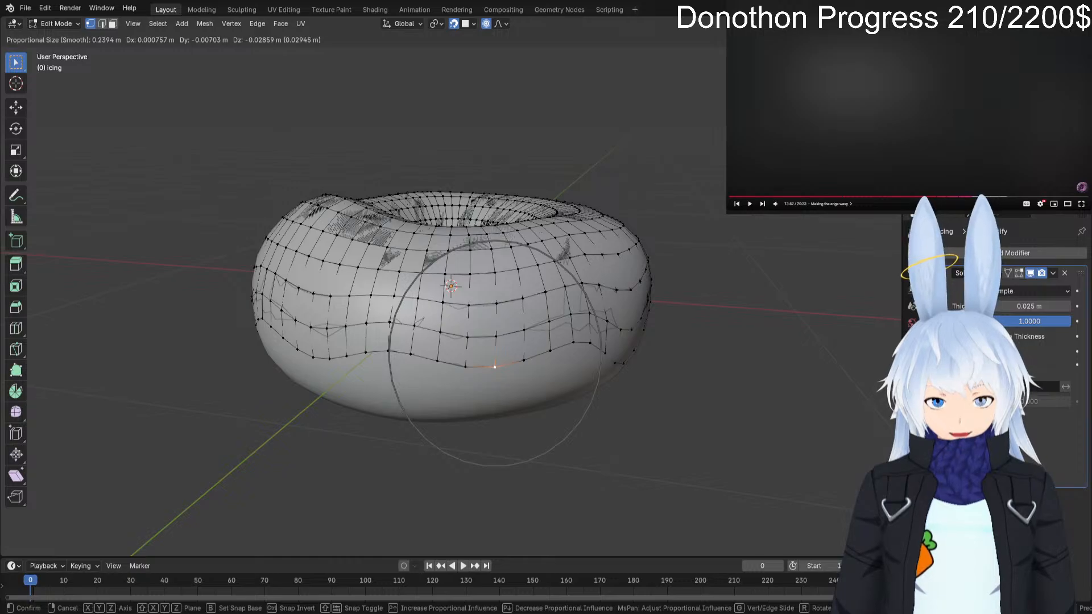
{"action": "left_click", "coordinate": [495, 367]}
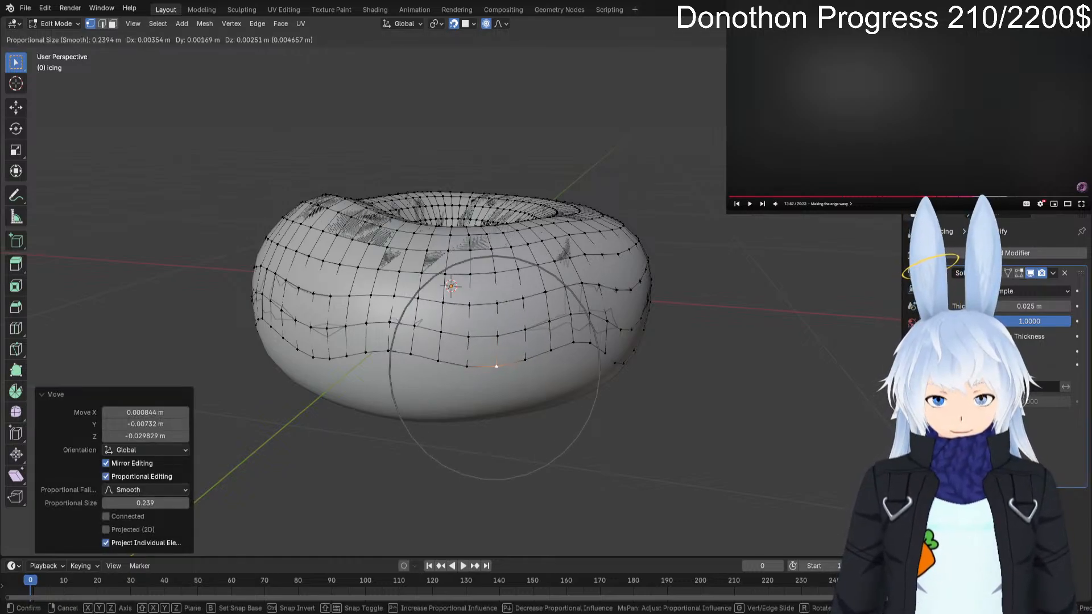
{"action": "left_click", "coordinate": [499, 368]}
{"action": "key", "text": "Tab"}
In Edit Mode, nudge an edge vertex beside the existing drip about 0.007 m, and lower one on the still straight section about 0.04 m.
{"action": "middle_click_drag", "start_coordinate": [499, 368], "coordinate": [28, 348]}
{"action": "left_click", "coordinate": [247, 302]}
{"action": "key", "text": "Tab"}
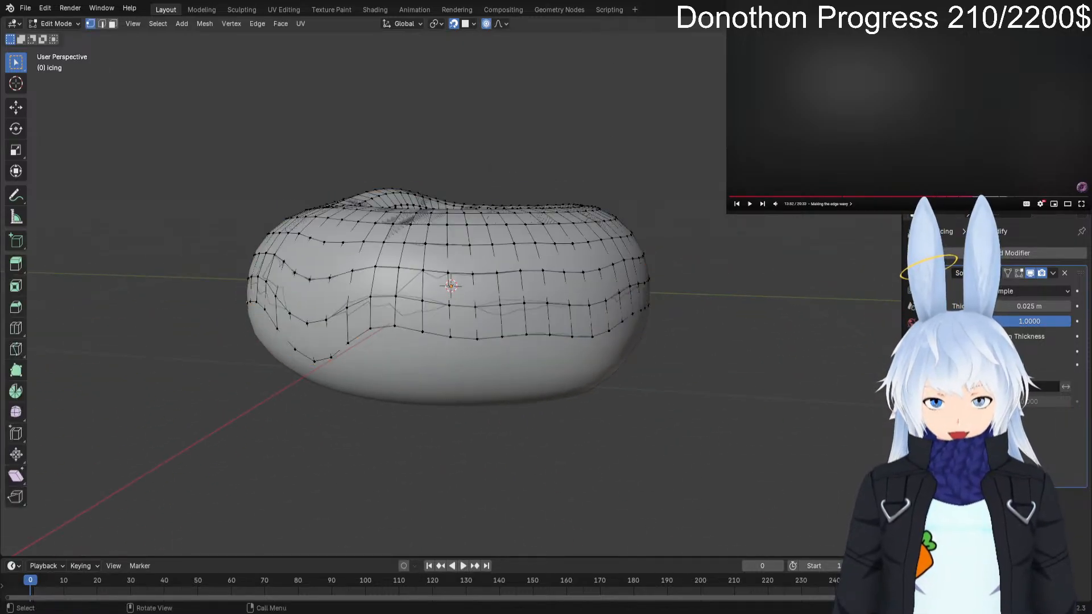
{"action": "left_click", "coordinate": [248, 303]}
{"action": "key", "text": "g"}
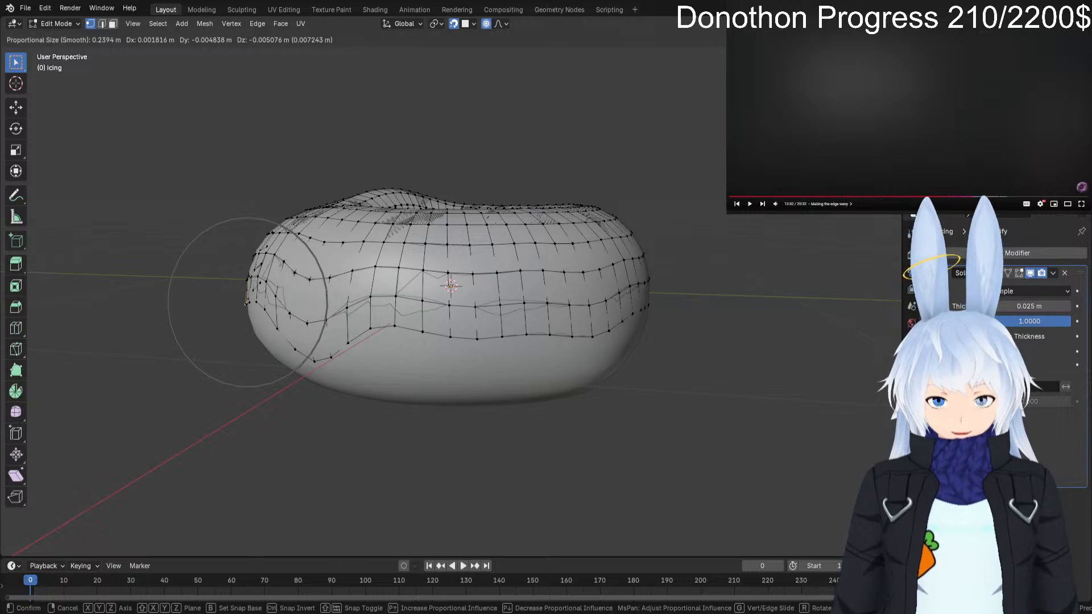
{"action": "left_click", "coordinate": [246, 302]}
{"action": "key", "text": "g"}
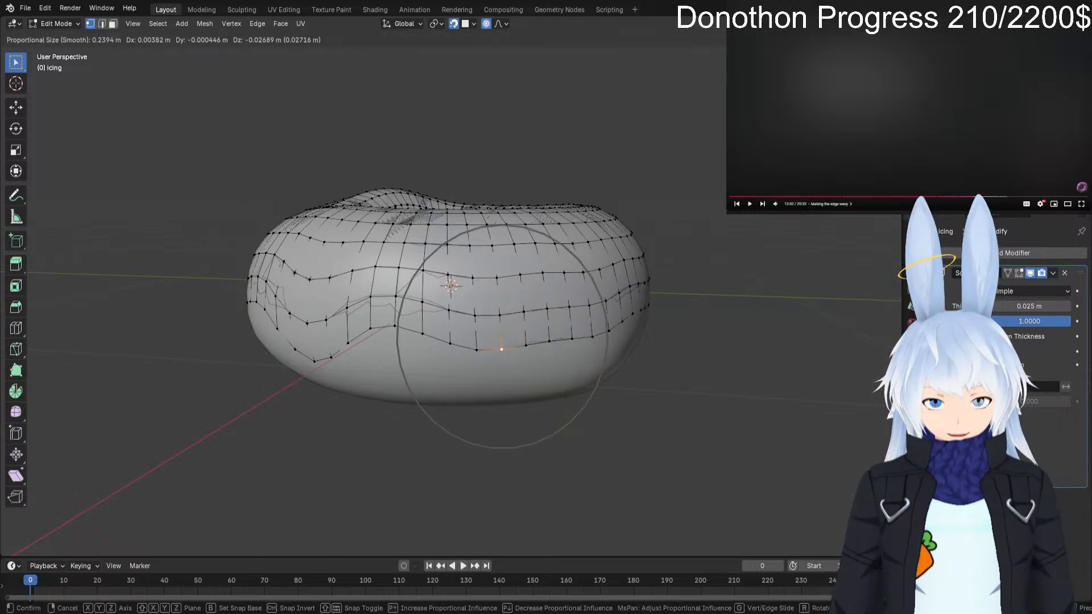
{"action": "left_click", "coordinate": [504, 356]}
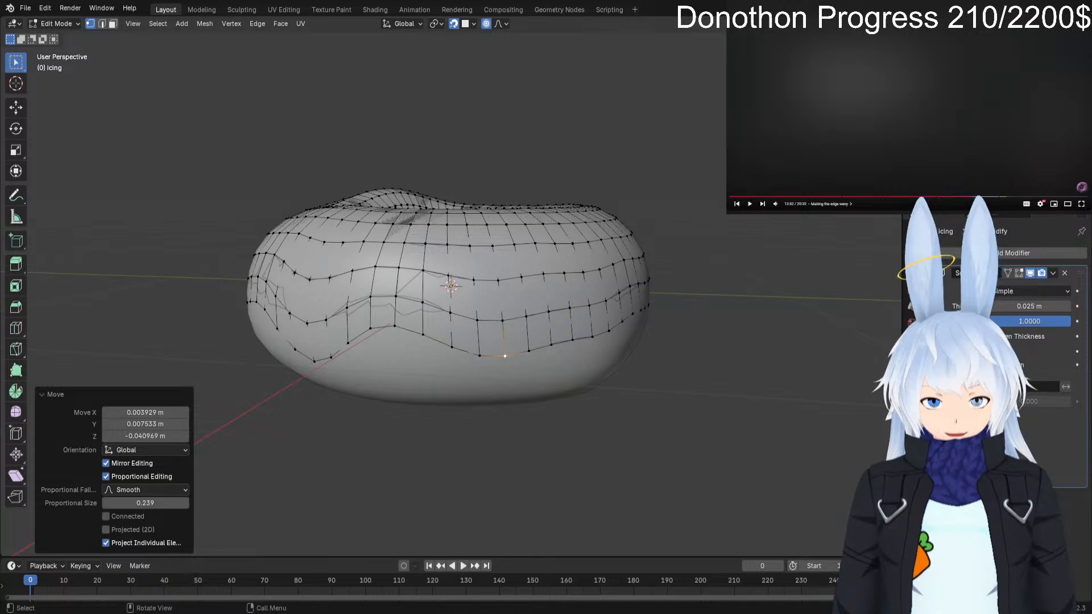
Raise the icing edge vertex beyond the new wave about 0.039 m, and lower a vertex further along about 0.039 m.
{"action": "left_click", "coordinate": [592, 335]}
{"action": "key", "text": "g"}
{"action": "left_click", "coordinate": [591, 319]}
{"action": "middle_click_drag", "start_coordinate": [590, 319], "coordinate": [512, 324]}
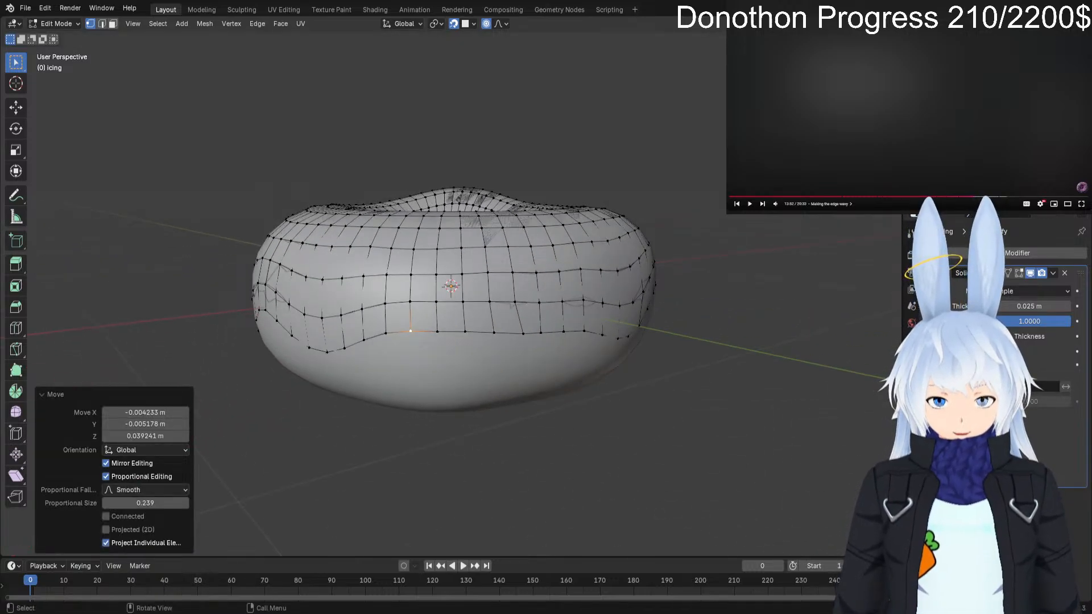
{"action": "left_click", "coordinate": [516, 331]}
{"action": "key", "text": "g"}
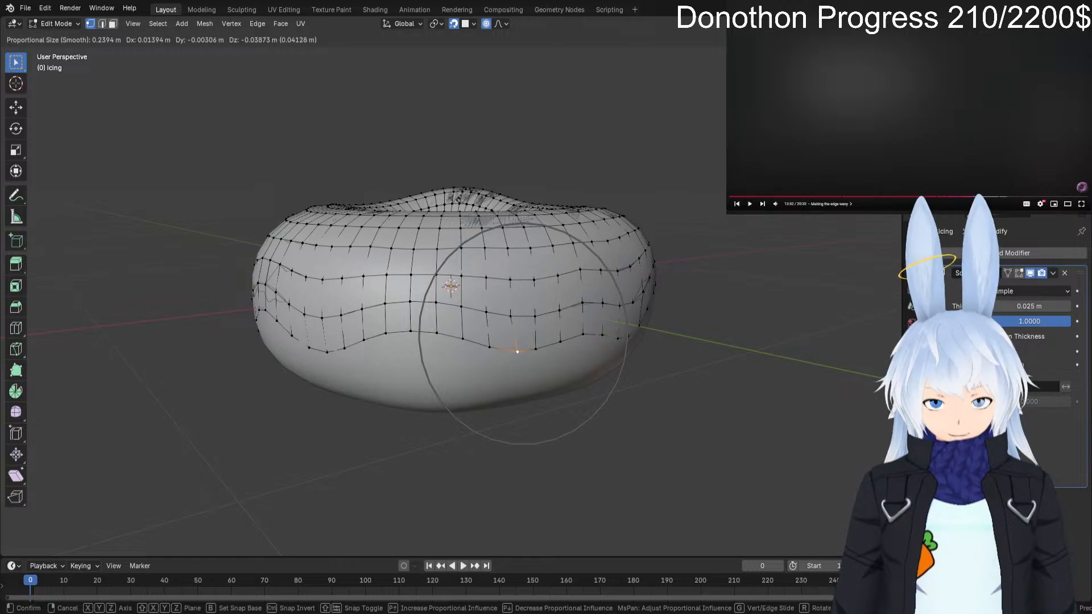
{"action": "left_click", "coordinate": [517, 351]}
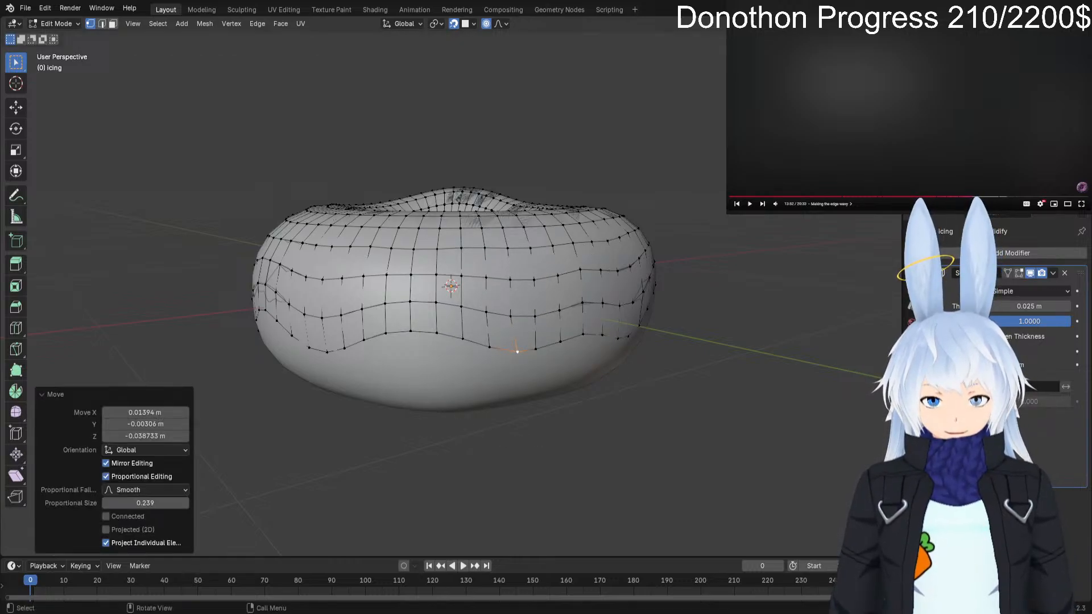
In Object Mode, examine the icing's wavy lower edge from several sides.
{"action": "key", "text": "Tab"}
{"action": "middle_click_drag", "start_coordinate": [517, 352], "coordinate": [491, 352]}
{"action": "left_click", "coordinate": [500, 435]}
{"action": "scroll", "coordinate": [500, 435], "scroll_direction": "down", "scroll_amount": 3}
{"action": "scroll", "coordinate": [501, 435], "scroll_direction": "up", "scroll_amount": 2}
{"action": "middle_click_drag", "start_coordinate": [500, 435], "coordinate": [176, 420]}
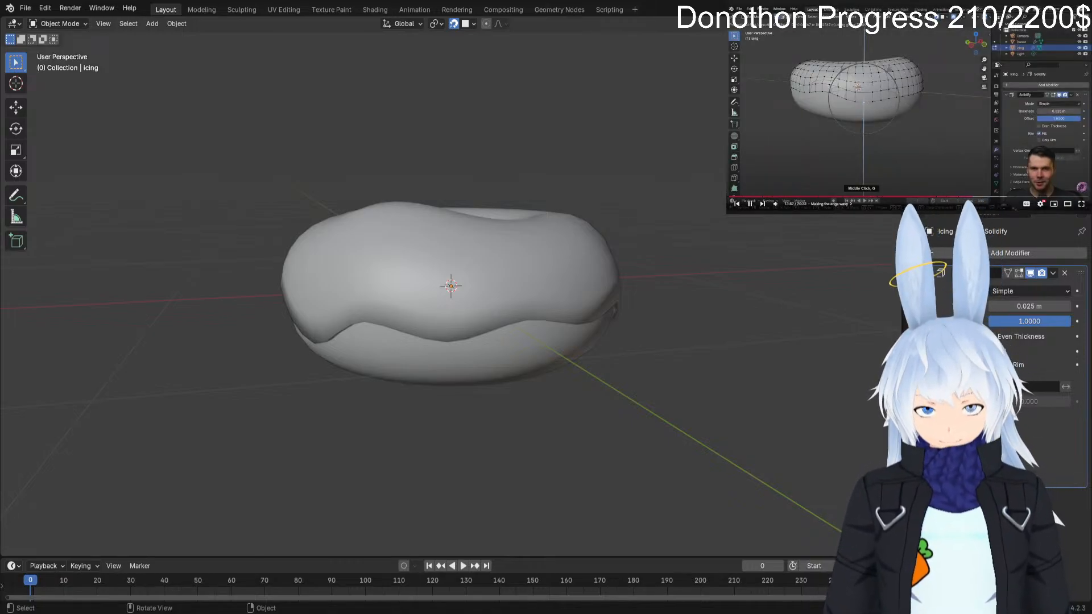
{"action": "mouse_move", "coordinate": [398, 296]}
{"action": "left_mouse_down", "text": "alt"}
{"action": "mouse_move", "coordinate": [466, 310]}
{"action": "mouse_move", "coordinate": [467, 293]}
{"action": "left_mouse_up", "text": "alt"}
{"action": "middle_click_drag", "start_coordinate": [466, 293], "coordinate": [598, 381]}
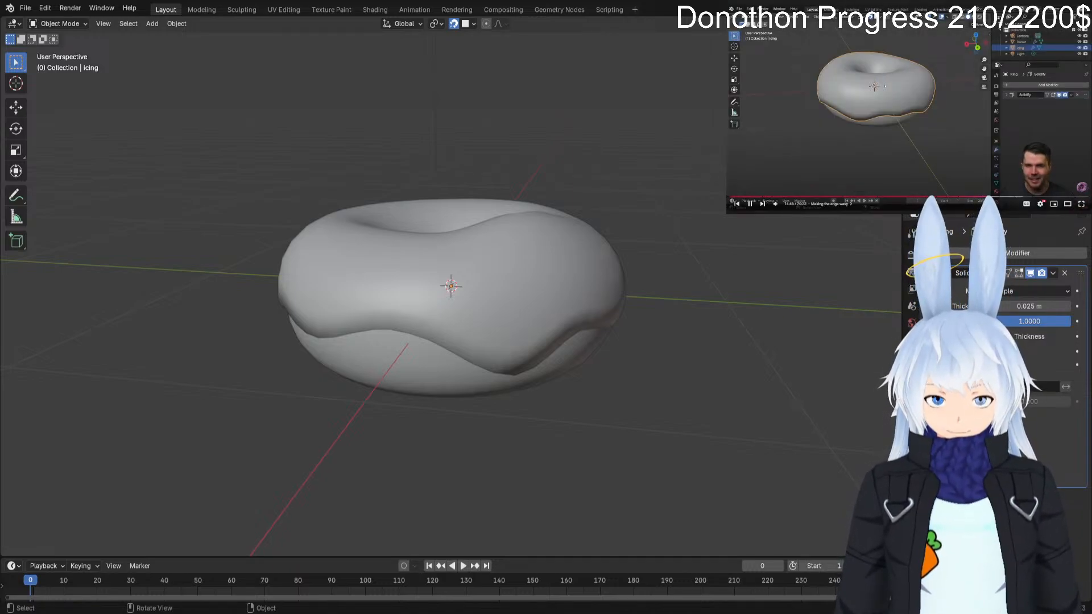
{"action": "middle_click_drag", "start_coordinate": [450, 285], "coordinate": [485, 301]}
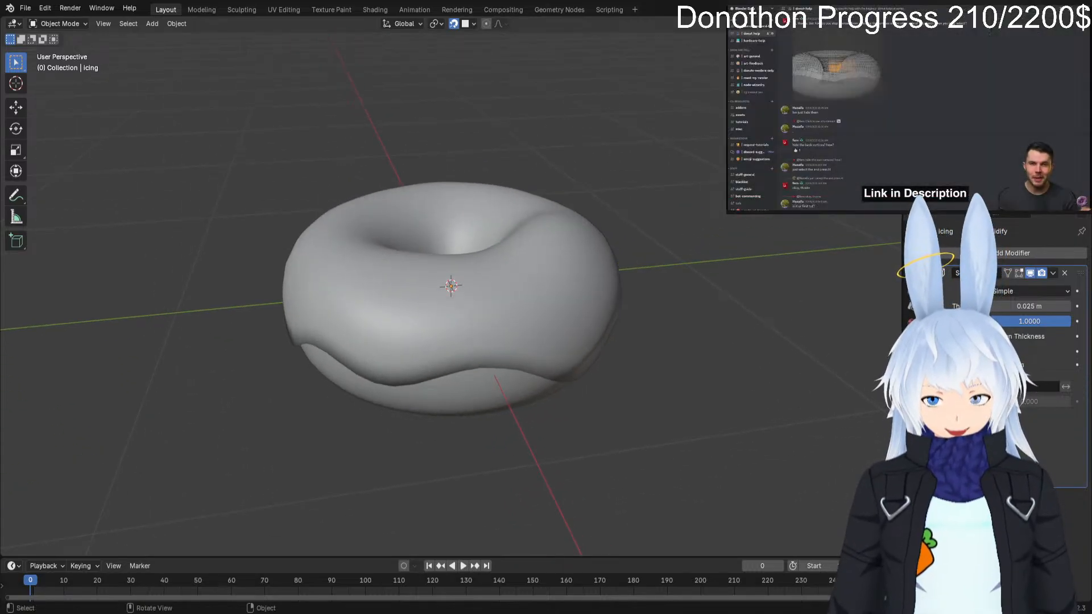
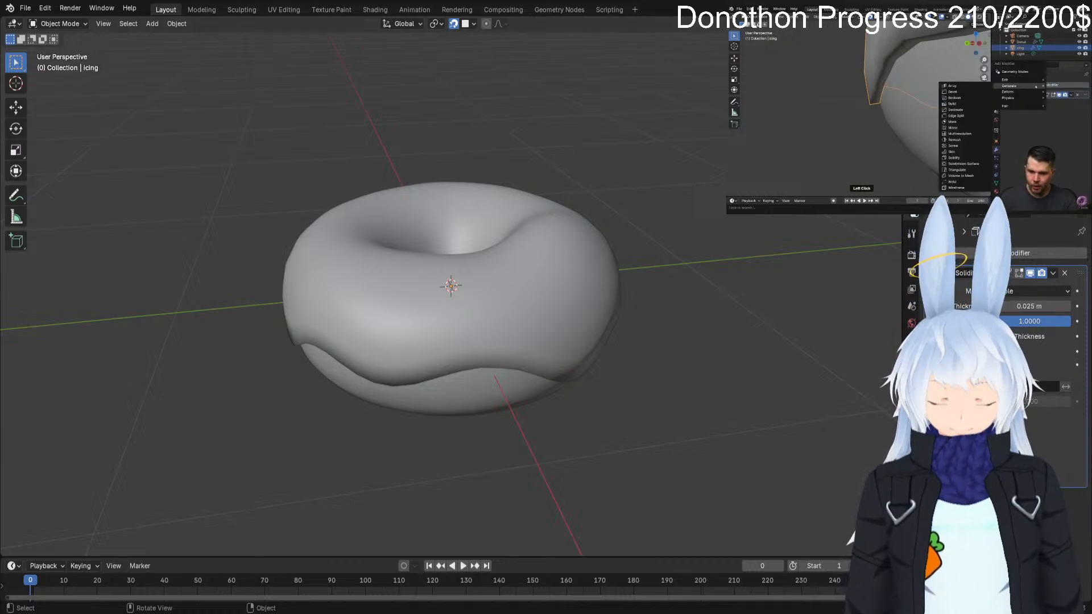
Add a Subdivision Surface modifier to the icing with one viewport level.
{"action": "left_click", "coordinate": [1024, 253]}
{"action": "mouse_move", "coordinate": [1001, 253]}
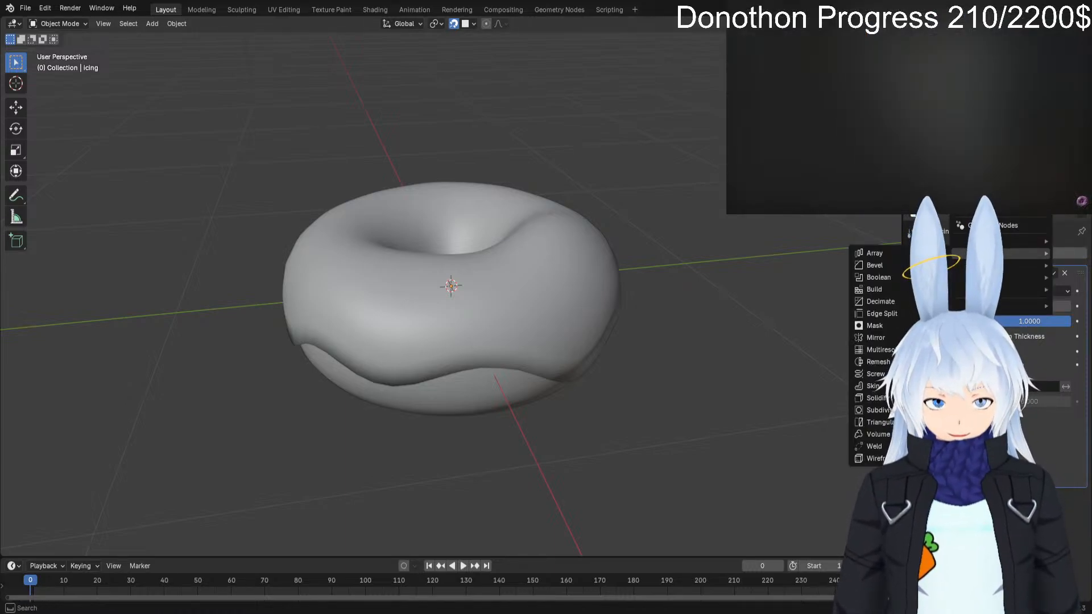
{"action": "left_click", "coordinate": [876, 410]}
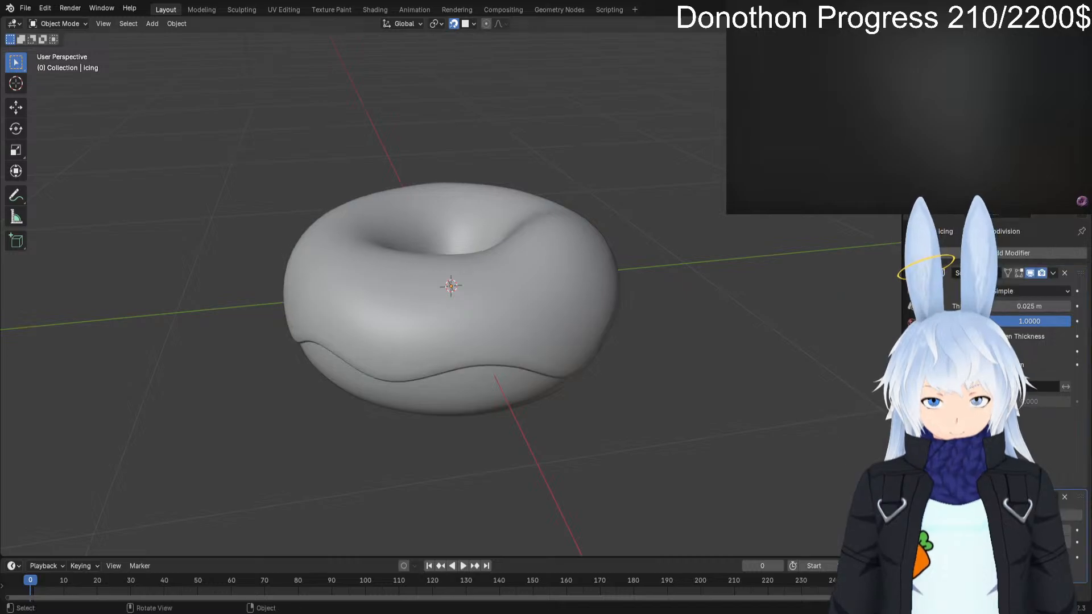
{"action": "middle_click_drag", "start_coordinate": [449, 341], "coordinate": [462, 289]}
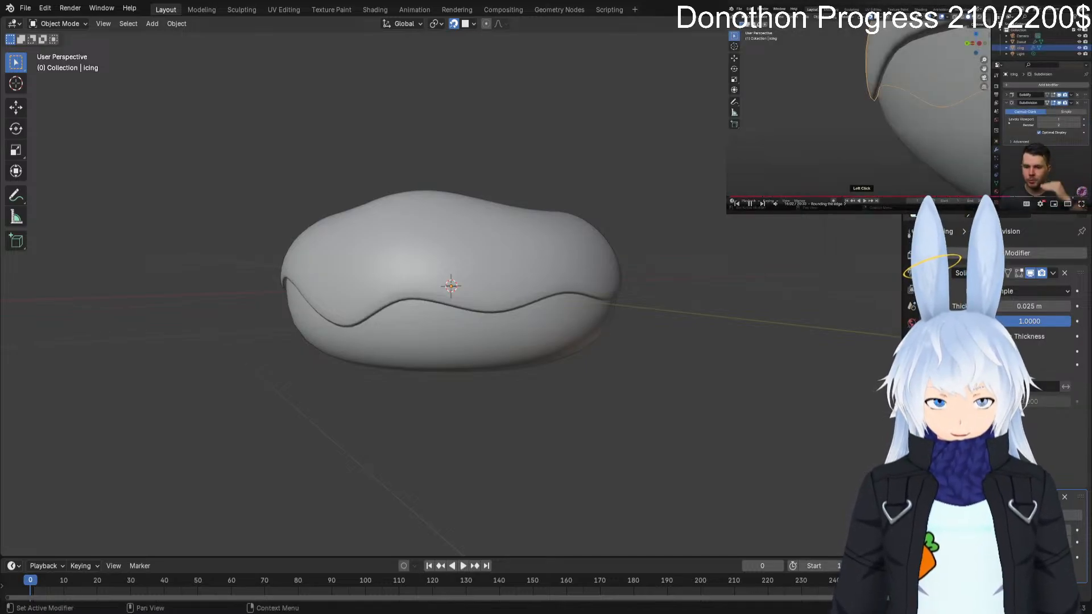
{"action": "key", "text": "ctrl+1"}
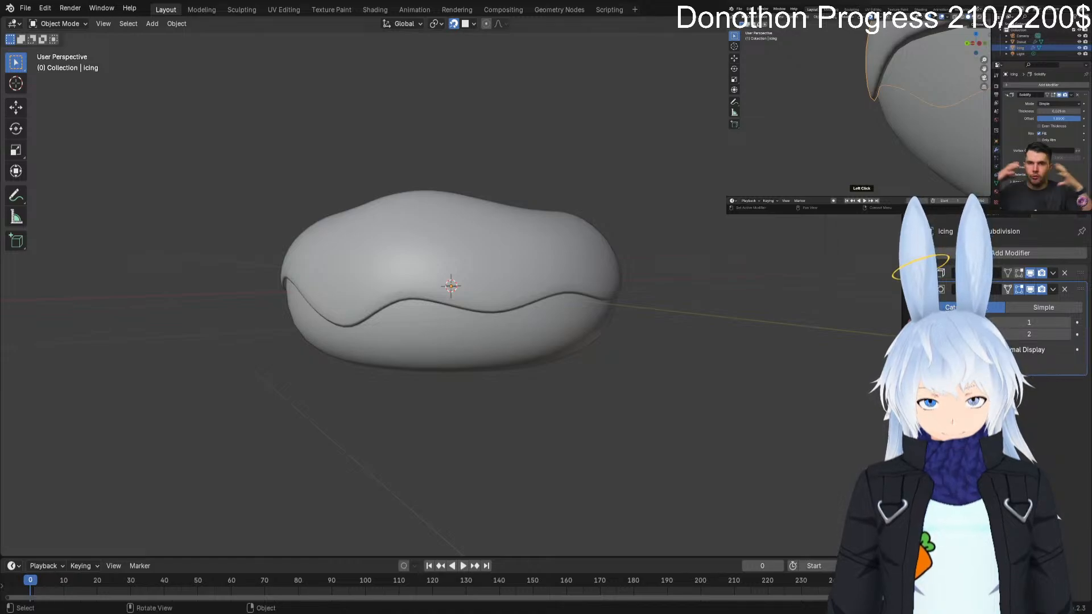
In Edit Mode, pull the tip vertex of a drip on the icing's edge down about 0.043 m to lengthen the drip.
{"action": "left_click_drag", "start_coordinate": [483, 341], "coordinate": [619, 289], "text": "alt"}
{"action": "middle_click_drag", "start_coordinate": [619, 289], "coordinate": [660, 313]}
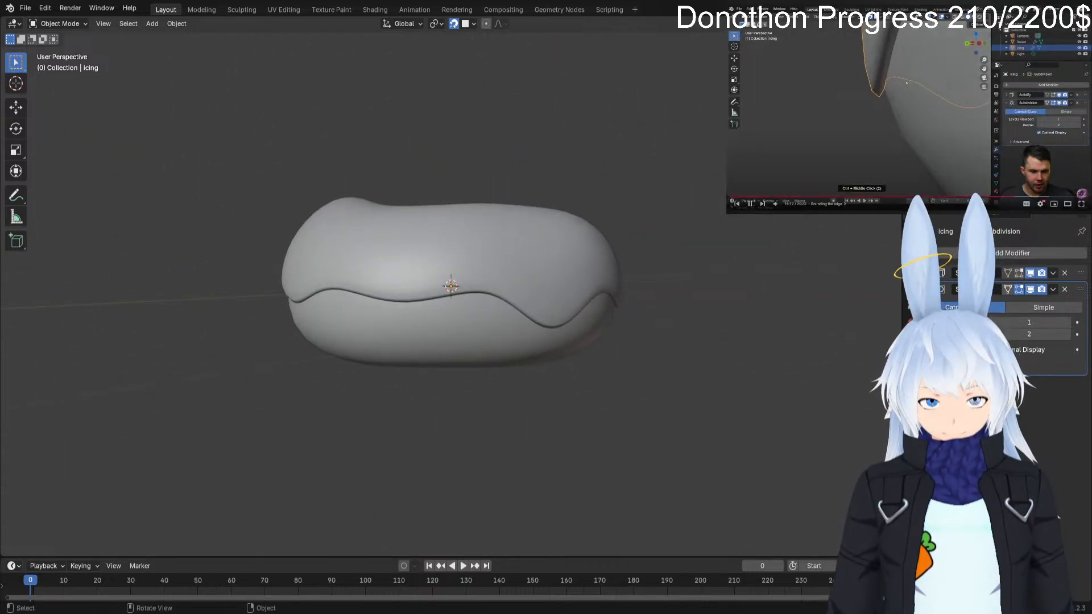
{"action": "middle_click_drag", "start_coordinate": [643, 313], "coordinate": [227, 307]}
{"action": "middle_click_drag", "start_coordinate": [568, 307], "coordinate": [23, 284]}
{"action": "middle_click_drag", "start_coordinate": [433, 296], "coordinate": [457, 296]}
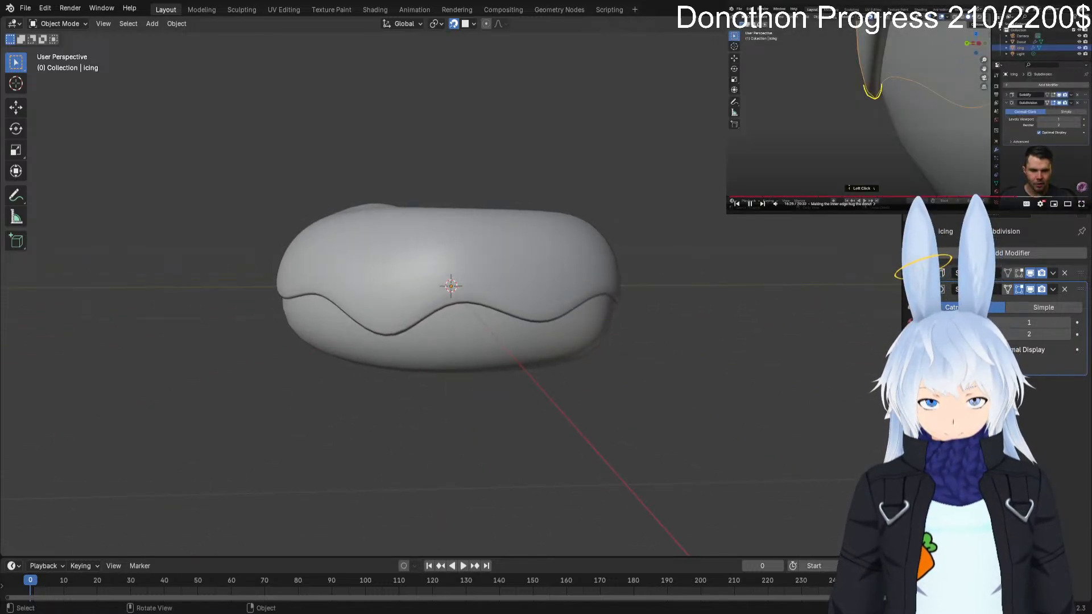
{"action": "middle_click_drag", "start_coordinate": [458, 296], "coordinate": [500, 297]}
{"action": "key", "text": "Tab"}
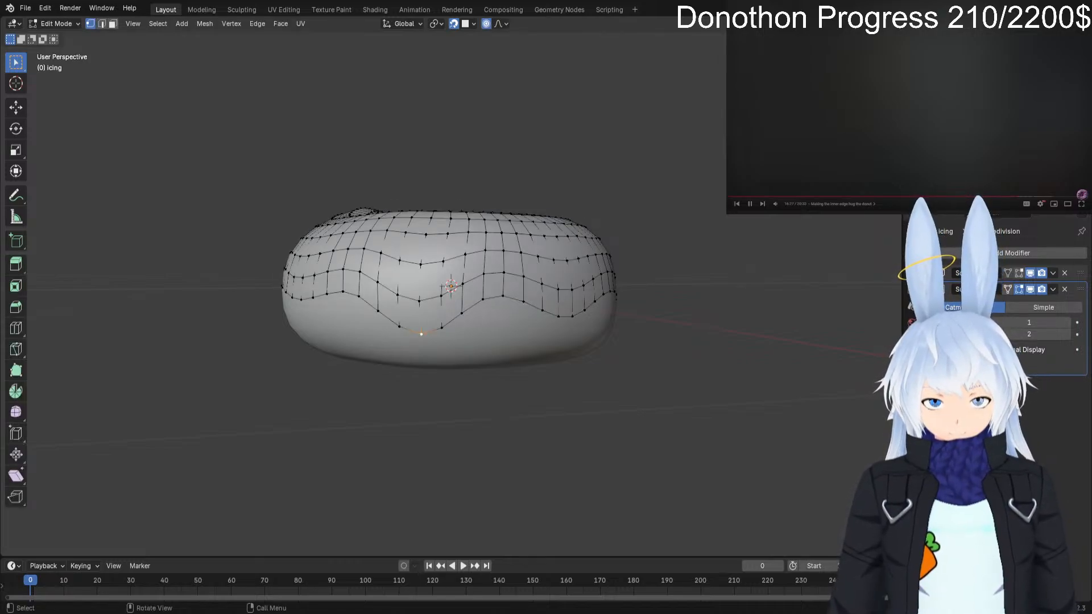
{"action": "key", "text": "g"}
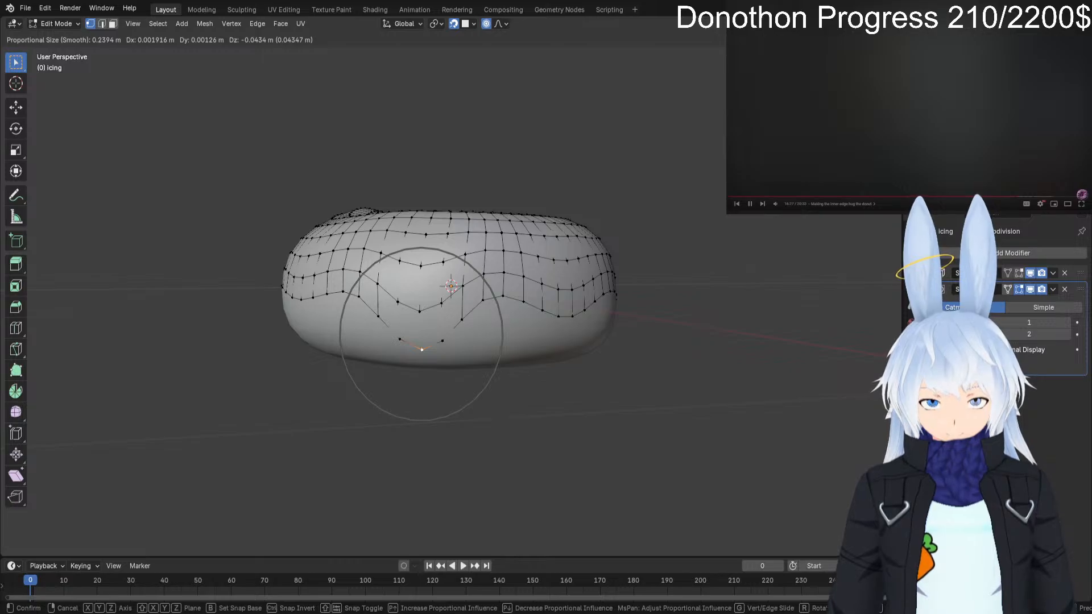
{"action": "left_click", "coordinate": [422, 349]}
{"action": "key", "text": "Tab"}
{"action": "middle_click_drag", "start_coordinate": [422, 349], "coordinate": [358, 347]}
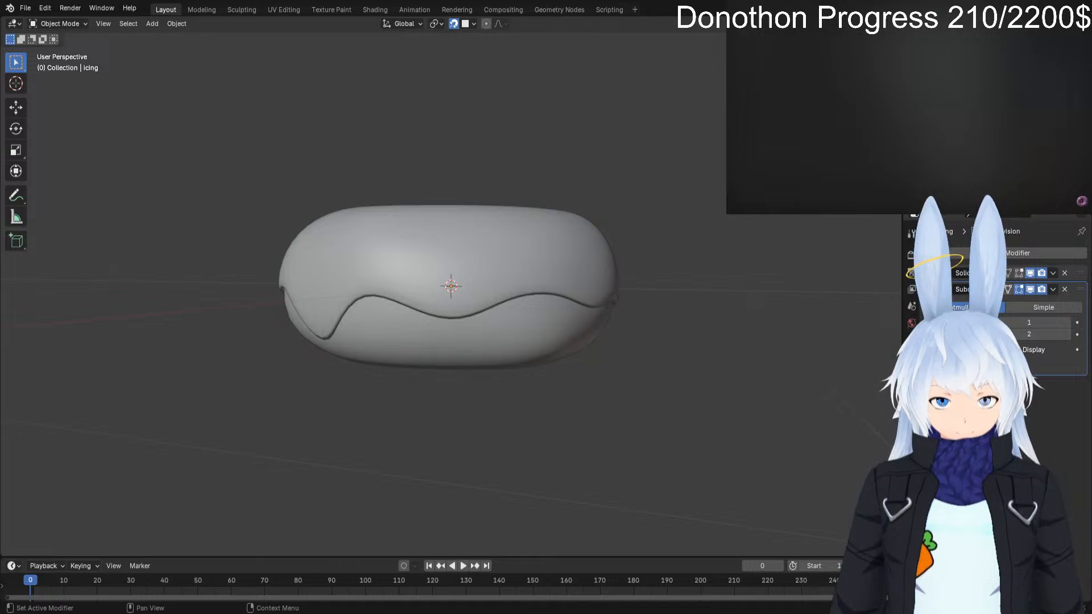
Raise the inner edge crease of the icing's Solidify modifier to its maximum and check the icing's edge up close.
{"action": "left_click", "coordinate": [929, 273]}
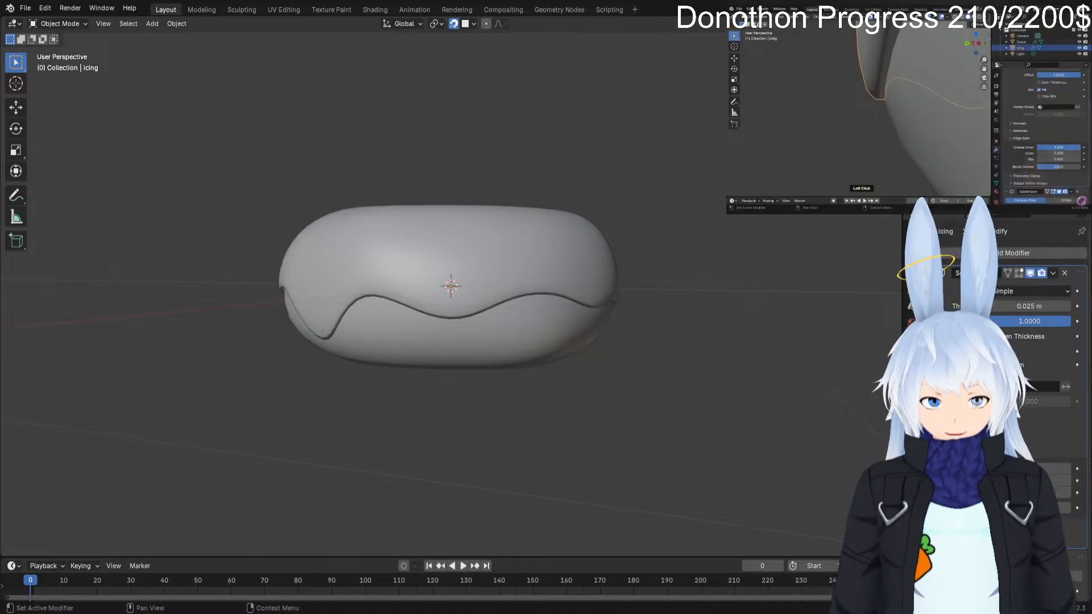
{"action": "left_click_drag", "start_coordinate": [1007, 469], "coordinate": [1070, 469]}
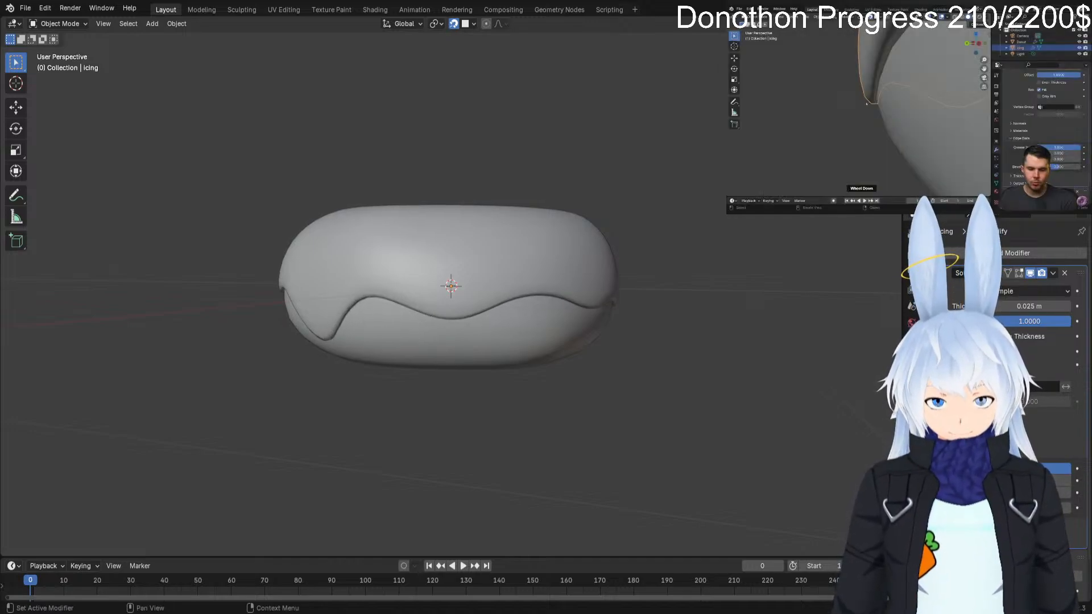
{"action": "scroll", "coordinate": [451, 286], "scroll_direction": "up", "scroll_amount": 8}
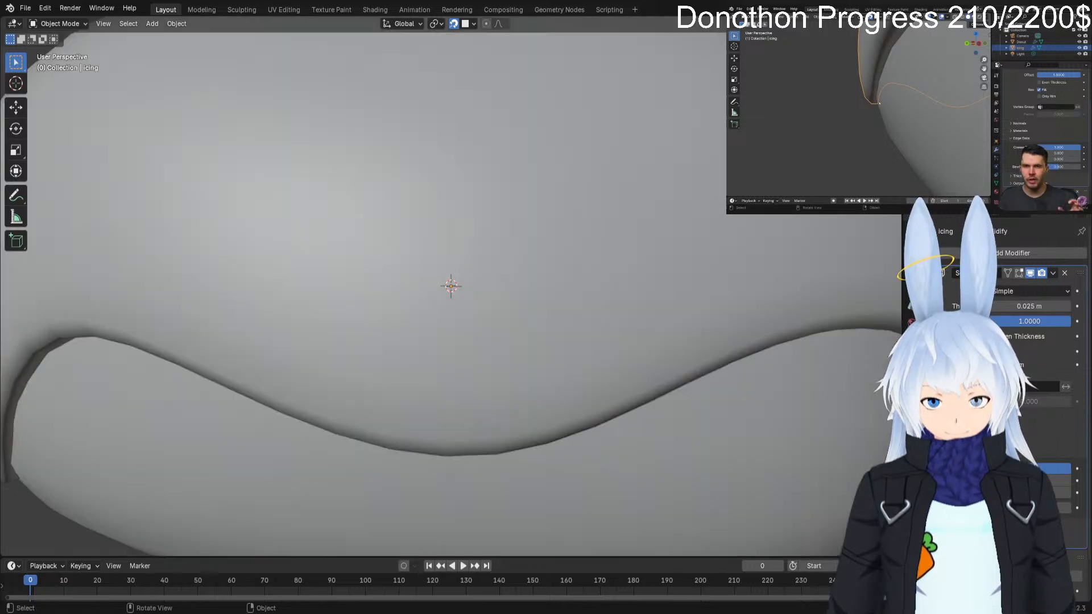
{"action": "scroll", "coordinate": [451, 286], "scroll_direction": "down", "scroll_amount": 3}
{"action": "middle_click_drag", "start_coordinate": [451, 286], "coordinate": [394, 270]}
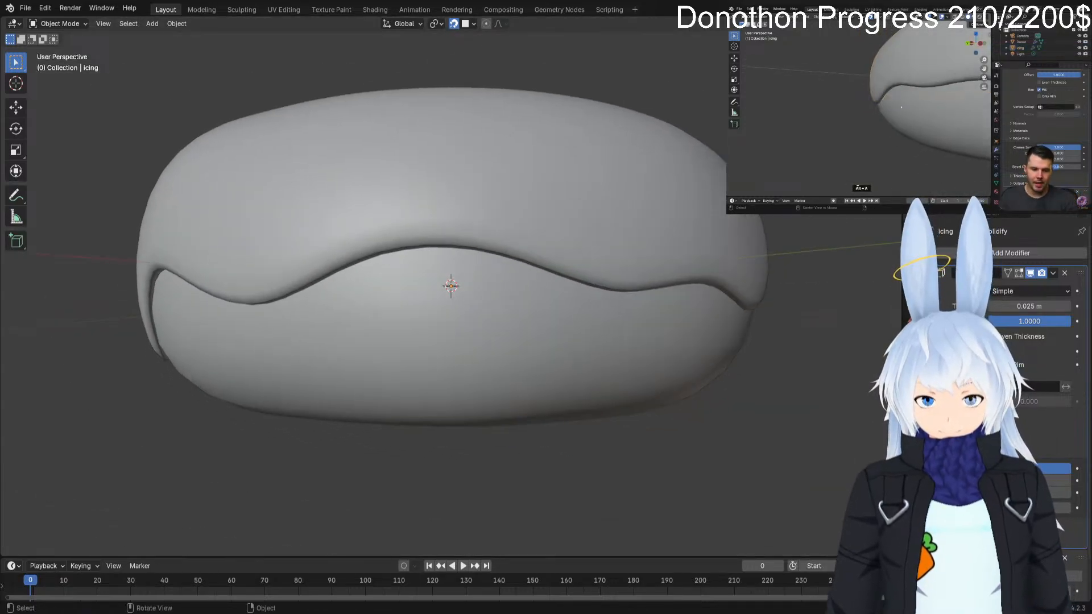
{"action": "scroll", "coordinate": [451, 286], "scroll_direction": "up", "scroll_amount": 3}
{"action": "scroll", "coordinate": [451, 286], "scroll_direction": "down", "scroll_amount": 3}
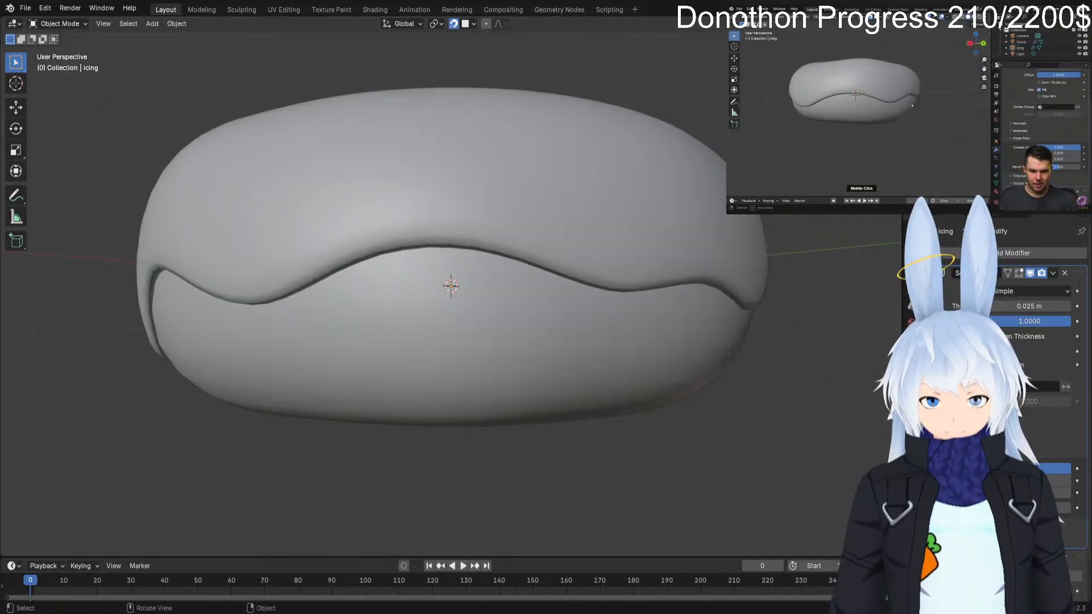
{"action": "mouse_move", "coordinate": [451, 286]}
{"action": "middle_mouse_down"}
{"action": "mouse_move", "coordinate": [454, 341]}
{"action": "mouse_move", "coordinate": [452, 284]}
{"action": "middle_mouse_up"}
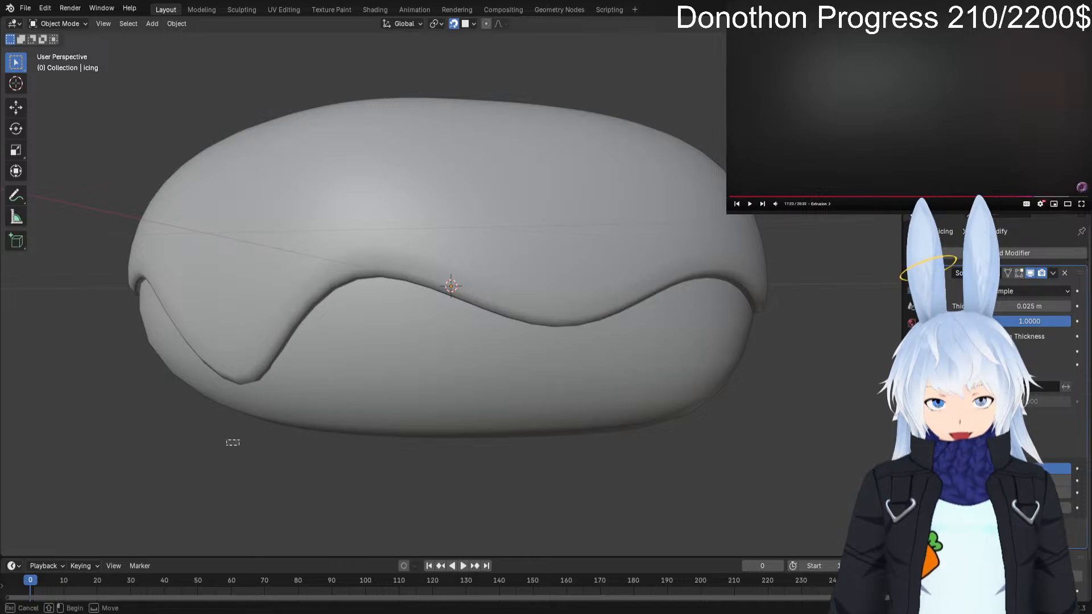
In Edit Mode, move the edge vertex beside the long drip about 0.028 m sideways toward the drip.
{"action": "scroll", "coordinate": [447, 264], "scroll_direction": "down", "scroll_amount": 1}
{"action": "key", "text": "Tab"}
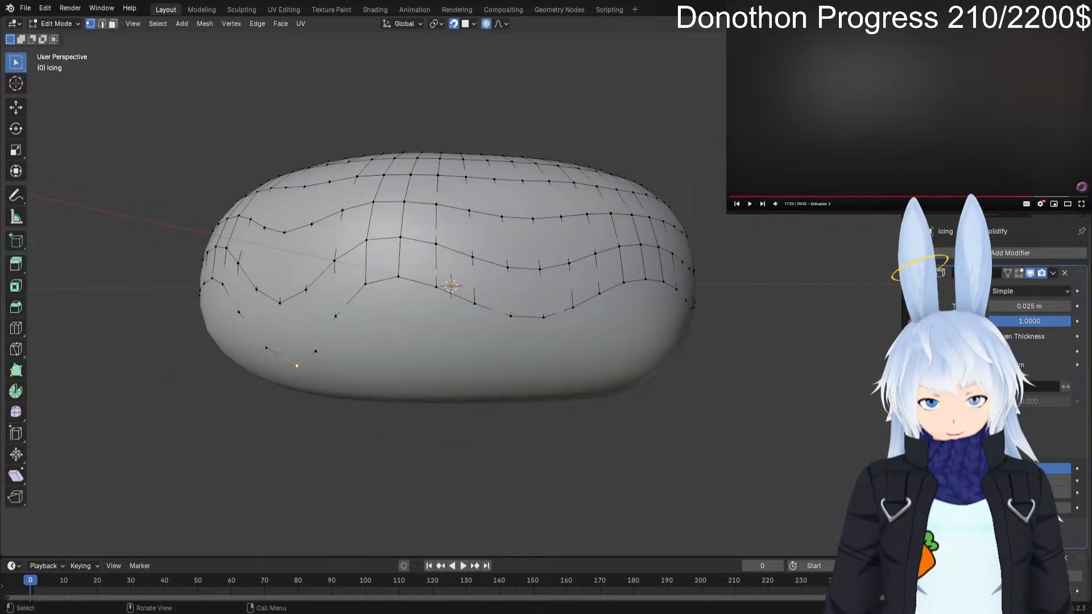
{"action": "key", "text": "g"}
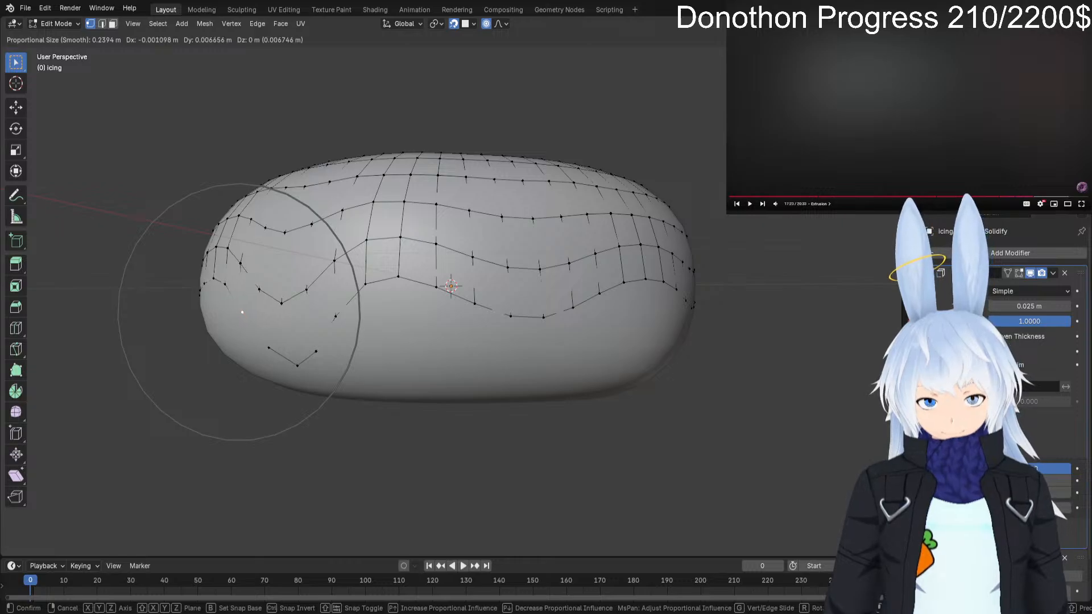
{"action": "key", "text": "Return"}
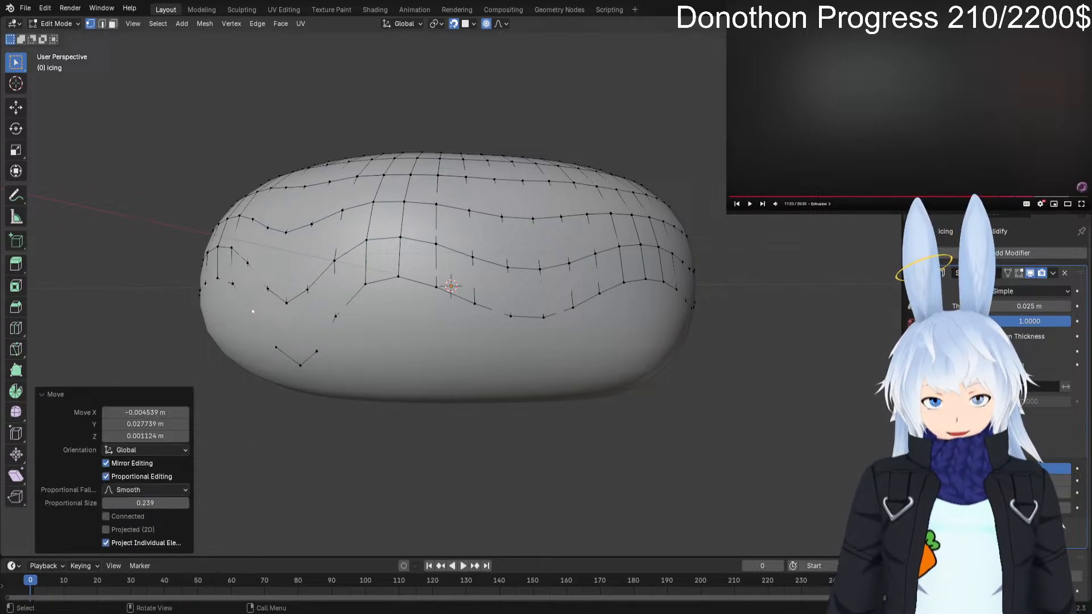
{"action": "key", "text": "Tab"}
{"action": "left_click_drag", "start_coordinate": [432, 295], "coordinate": [476, 302], "text": "alt"}
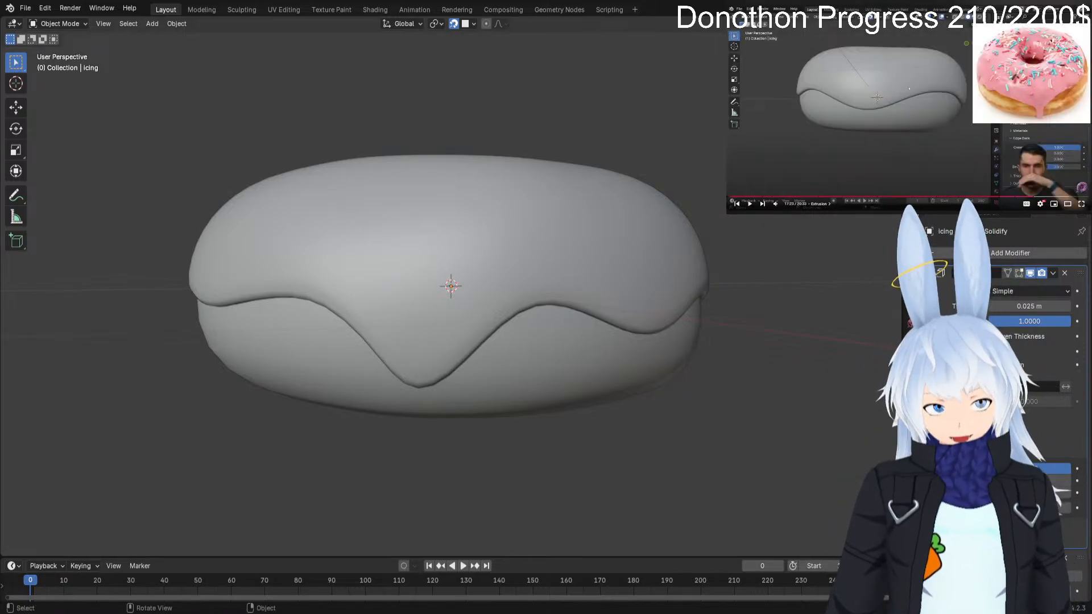
In Edit Mode, move the edge vertex on the other side of the long drip about 0.024 m sideways toward the drip.
{"action": "key", "text": "Tab"}
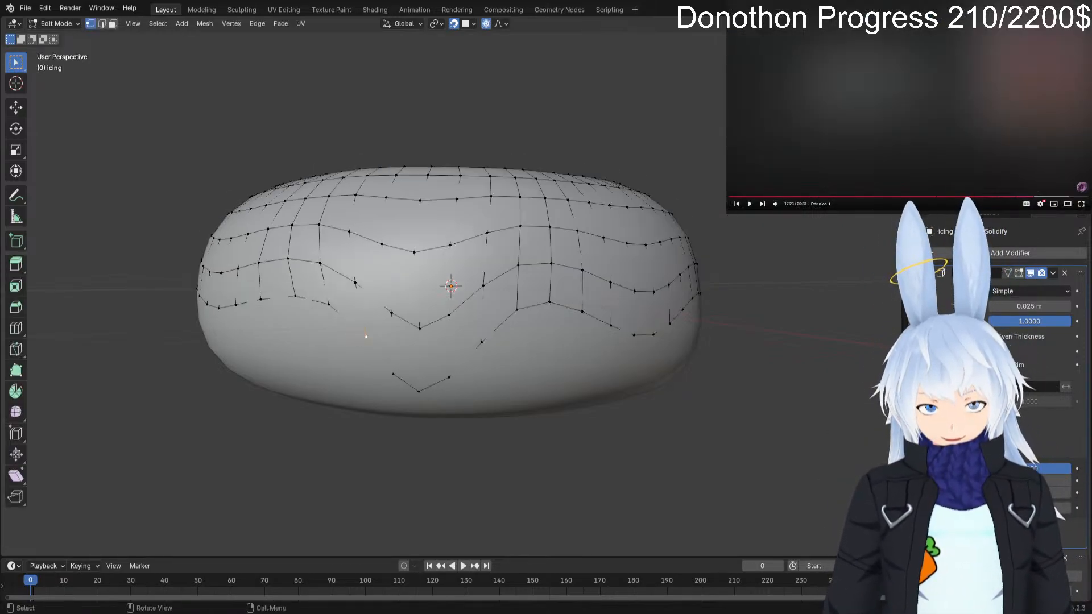
{"action": "key", "text": "g"}
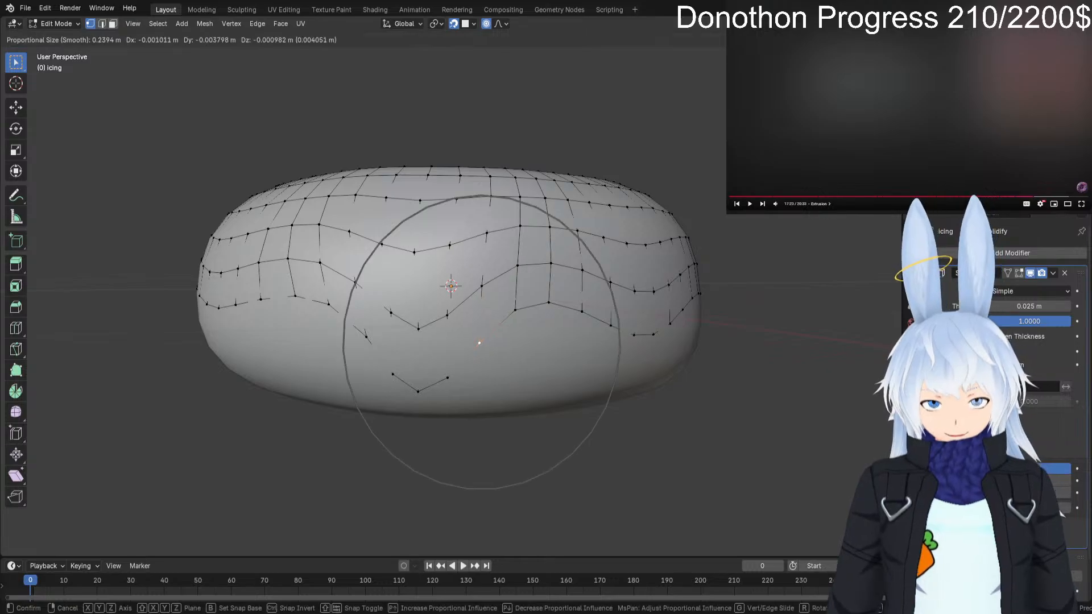
{"action": "left_click", "coordinate": [469, 343]}
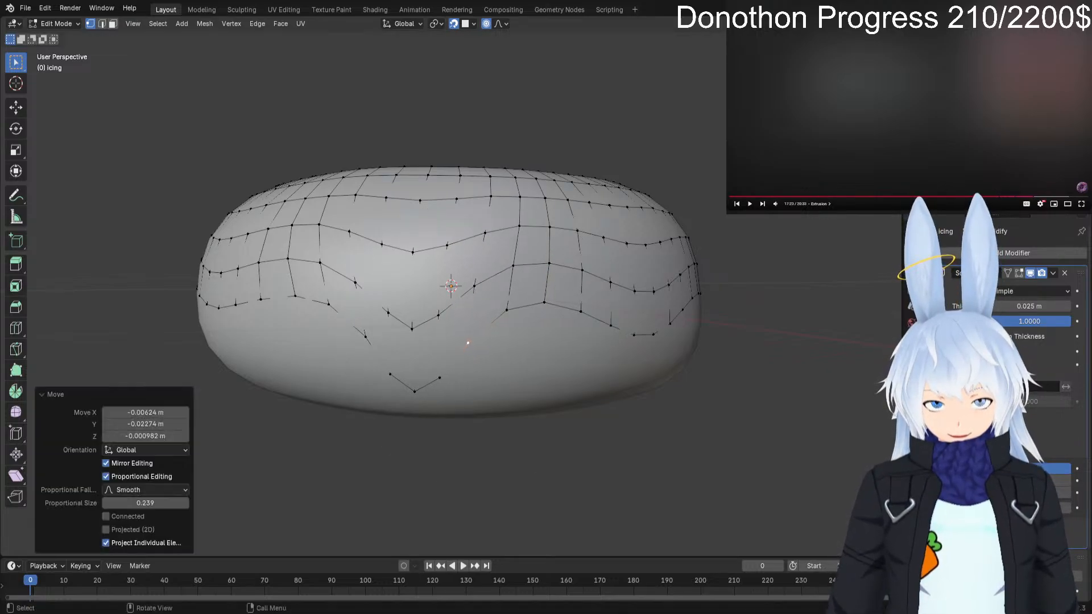
{"action": "key", "text": "Tab"}
{"action": "key", "text": "Tab"}
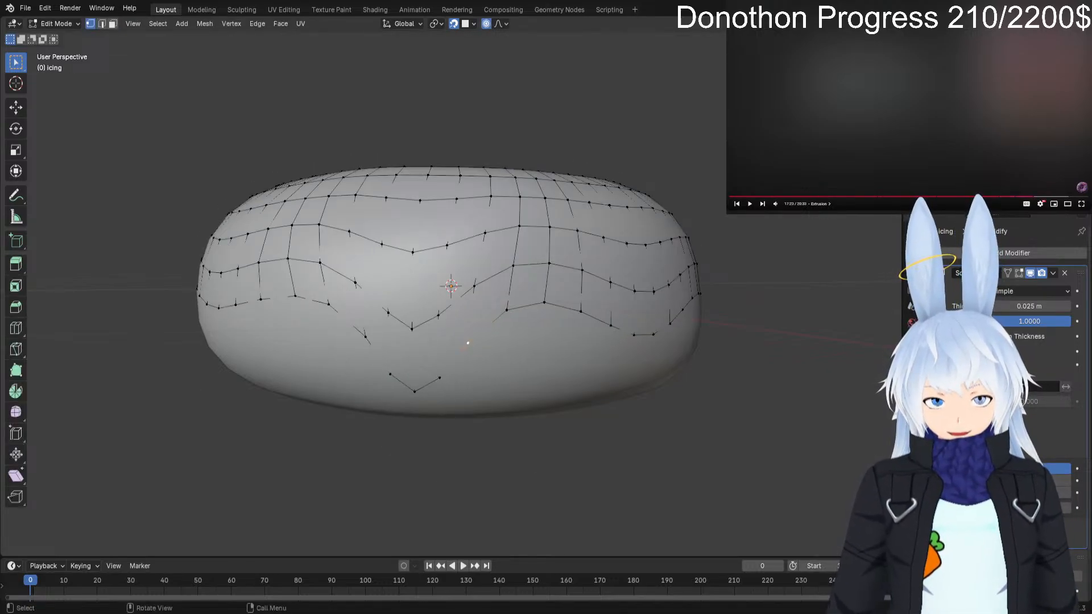
Pull the tip vertex of the long drip slightly further down and check the smoothed drip in Object Mode.
{"action": "left_click", "coordinate": [415, 392]}
{"action": "key", "text": "g"}
{"action": "left_click", "coordinate": [416, 400]}
{"action": "key", "text": "Tab"}
{"action": "middle_click_drag", "start_coordinate": [417, 400], "coordinate": [416, 432]}
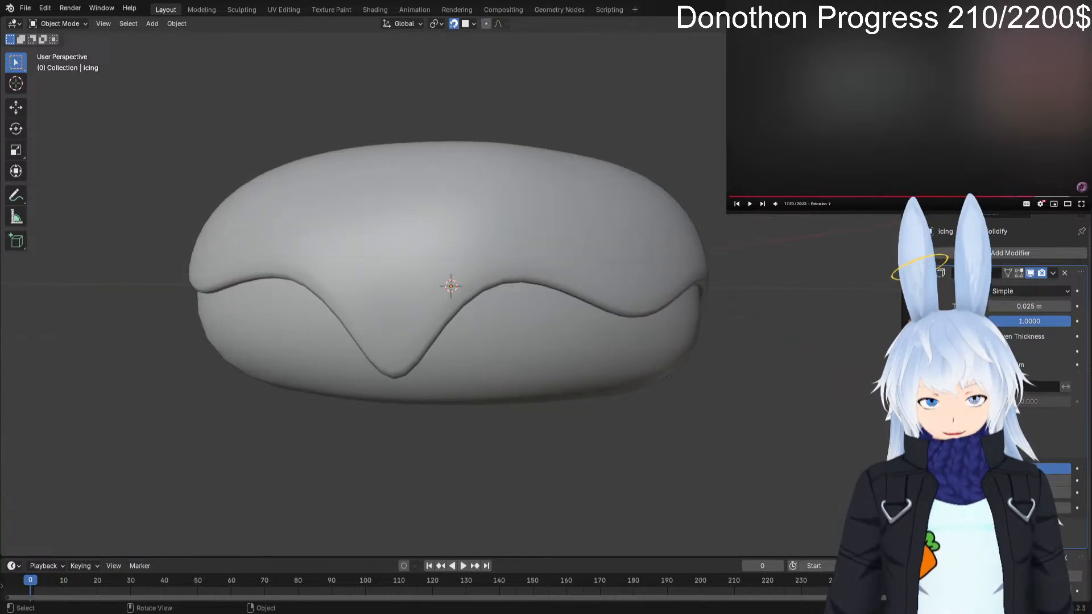
In Edit Mode, move the edge vertex left of the long drip about 0.027 m sideways away from the drip.
{"action": "key", "text": "Tab"}
{"action": "key", "text": "g"}
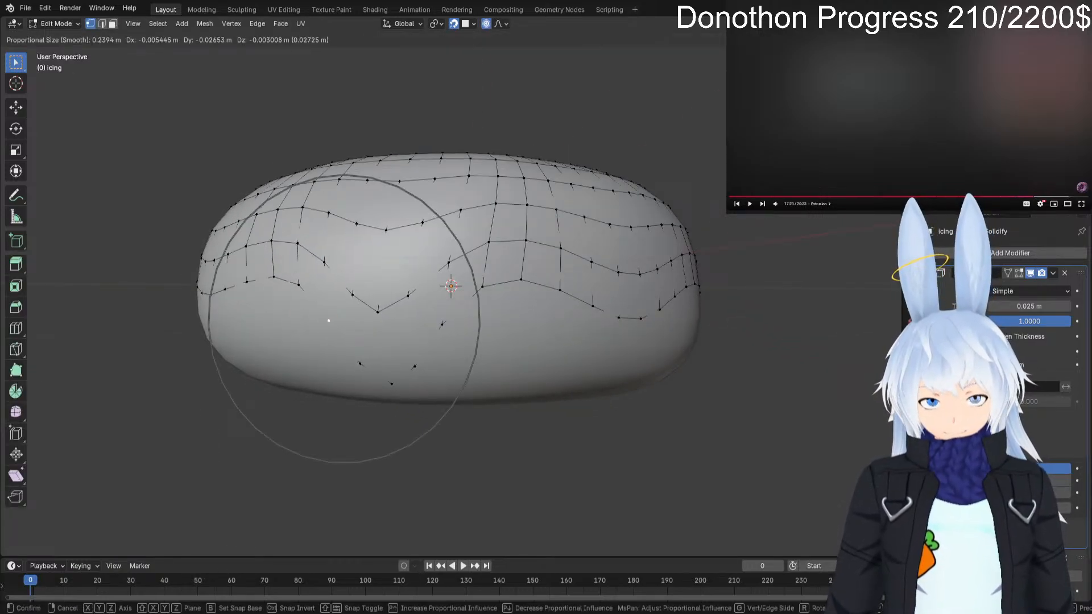
{"action": "left_click", "coordinate": [328, 321]}
{"action": "key", "text": "Tab"}
On another side of the donut, pull the edge vertex at the crest between two drips down about 0.058 m.
{"action": "middle_click_drag", "start_coordinate": [329, 320], "coordinate": [378, 302]}
{"action": "scroll", "coordinate": [294, 306], "scroll_direction": "down", "scroll_amount": 2}
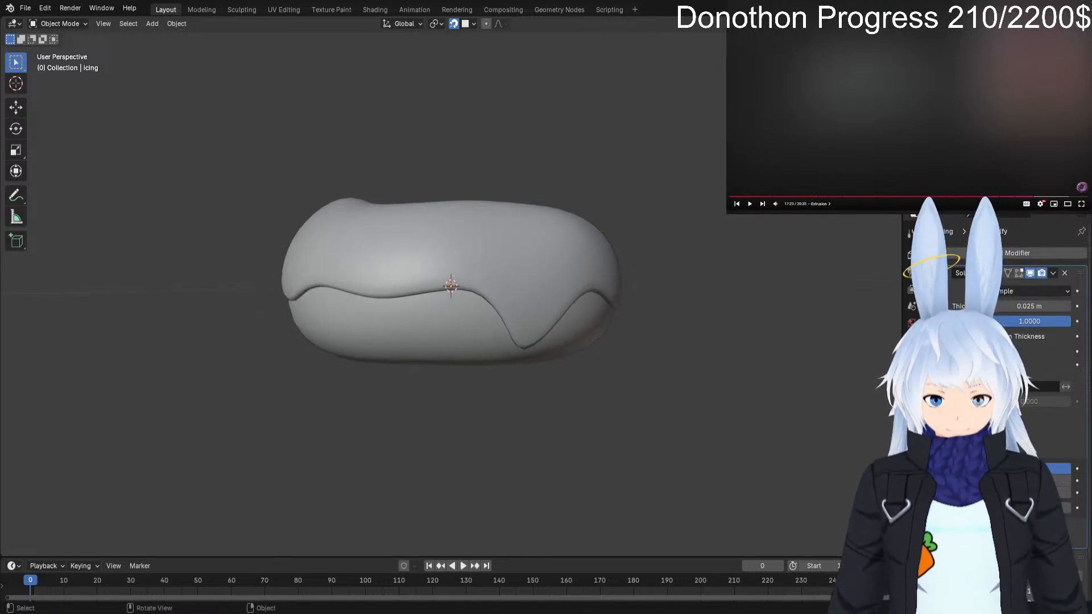
{"action": "middle_click_drag", "start_coordinate": [378, 302], "coordinate": [568, 306]}
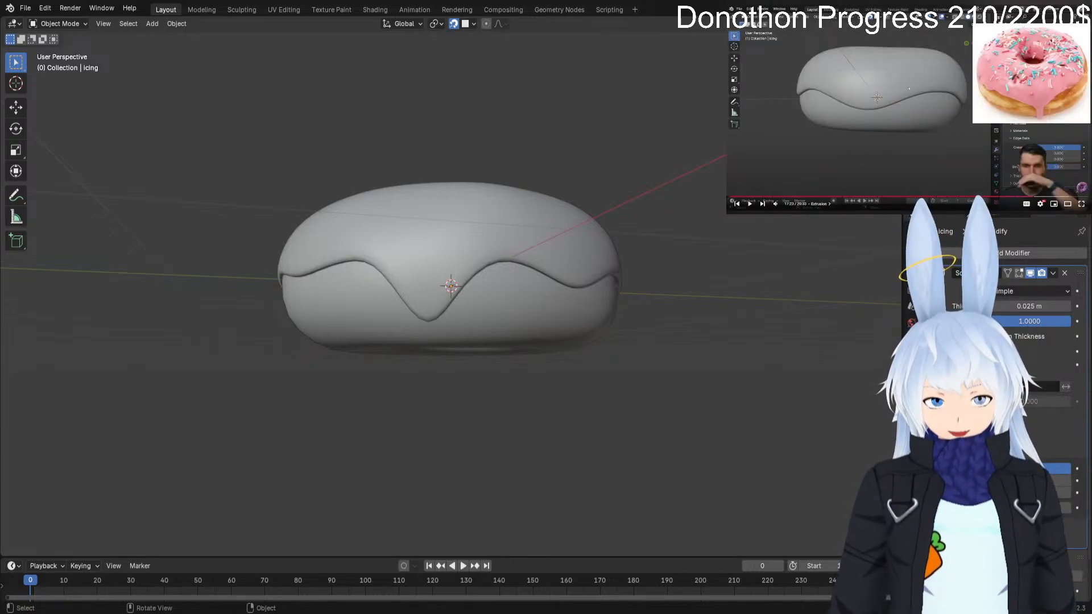
{"action": "left_click_drag", "start_coordinate": [546, 308], "coordinate": [437, 338], "text": "alt"}
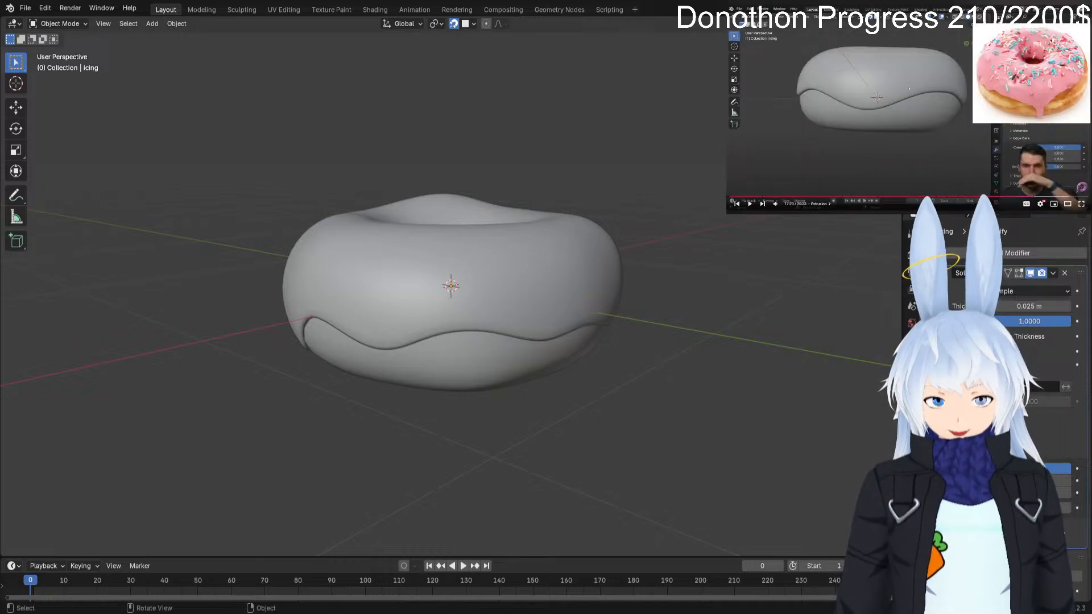
{"action": "key", "text": "Tab"}
{"action": "left_click", "coordinate": [463, 330]}
{"action": "key", "text": "g"}
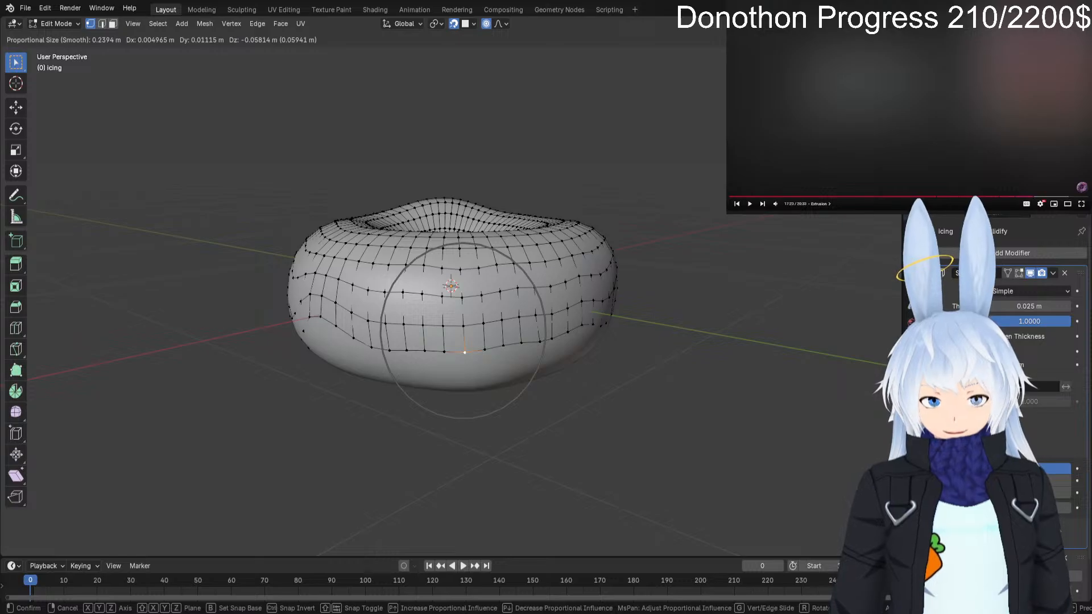
{"action": "key", "text": "Return"}
{"action": "key", "text": "Tab"}
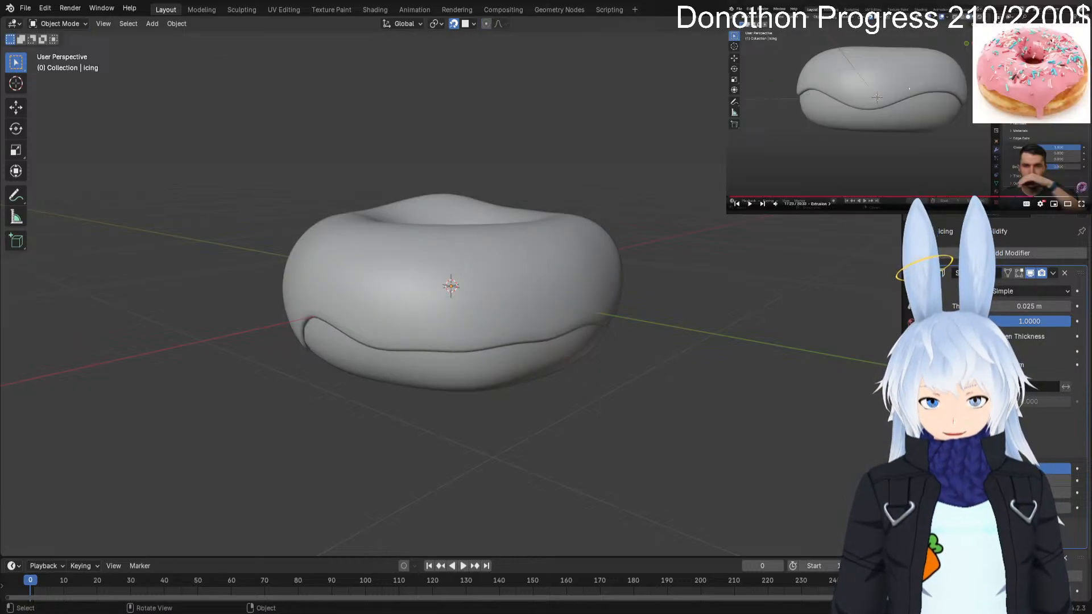
Pull the same edge vertex further down with a free move instead of a vertex slide, forming a shallow drip.
{"action": "key", "text": "Tab"}
{"action": "key", "text": "g"}
{"action": "key", "text": "g"}
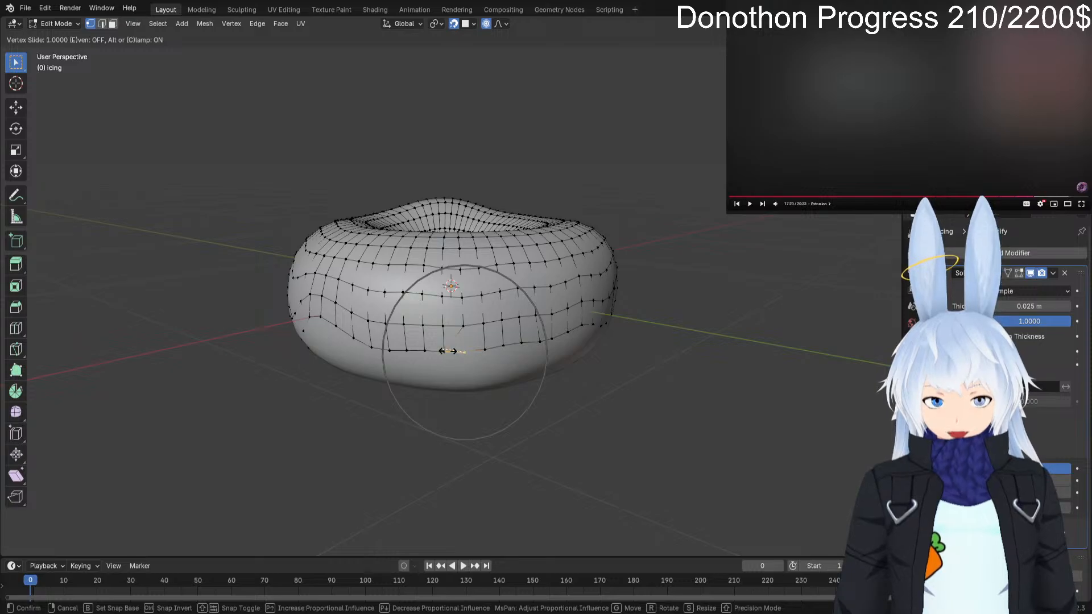
{"action": "left_click", "coordinate": [462, 359]}
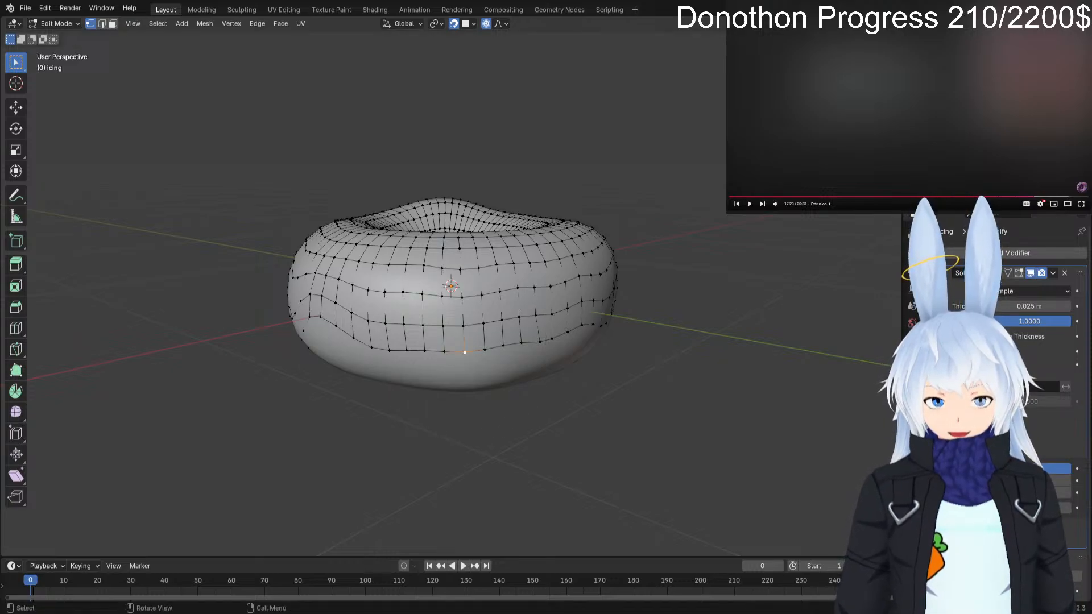
{"action": "key", "text": "g"}
{"action": "left_click", "coordinate": [464, 364]}
{"action": "key", "text": "Tab"}
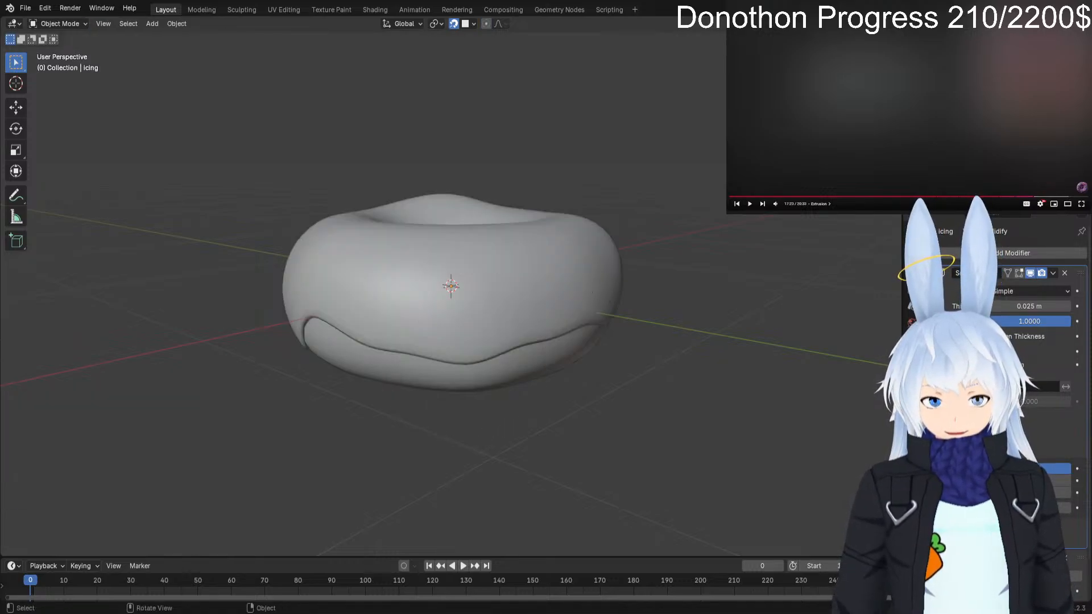
Raise the edge vertex to the right of the new shallow drip about 0.010 m.
{"action": "middle_click_drag", "start_coordinate": [464, 364], "coordinate": [464, 333]}
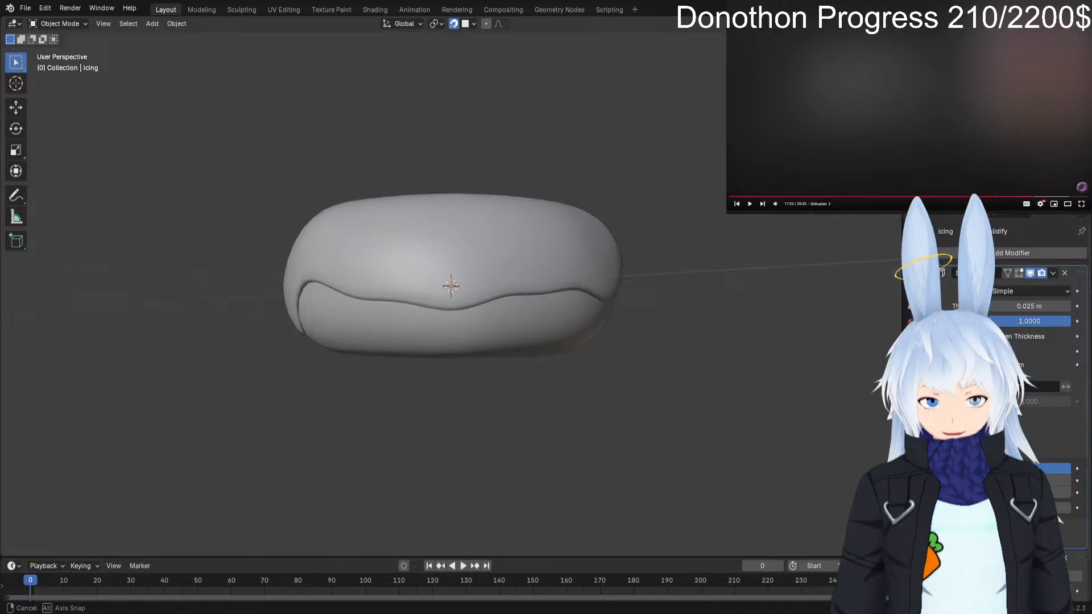
{"action": "key", "text": "Tab"}
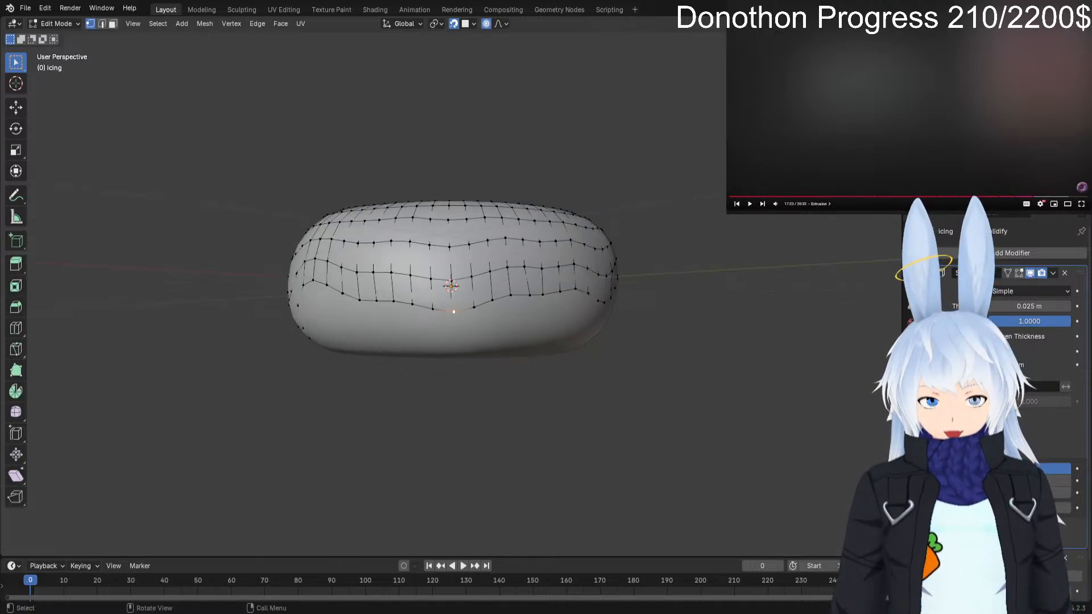
{"action": "key", "text": "g"}
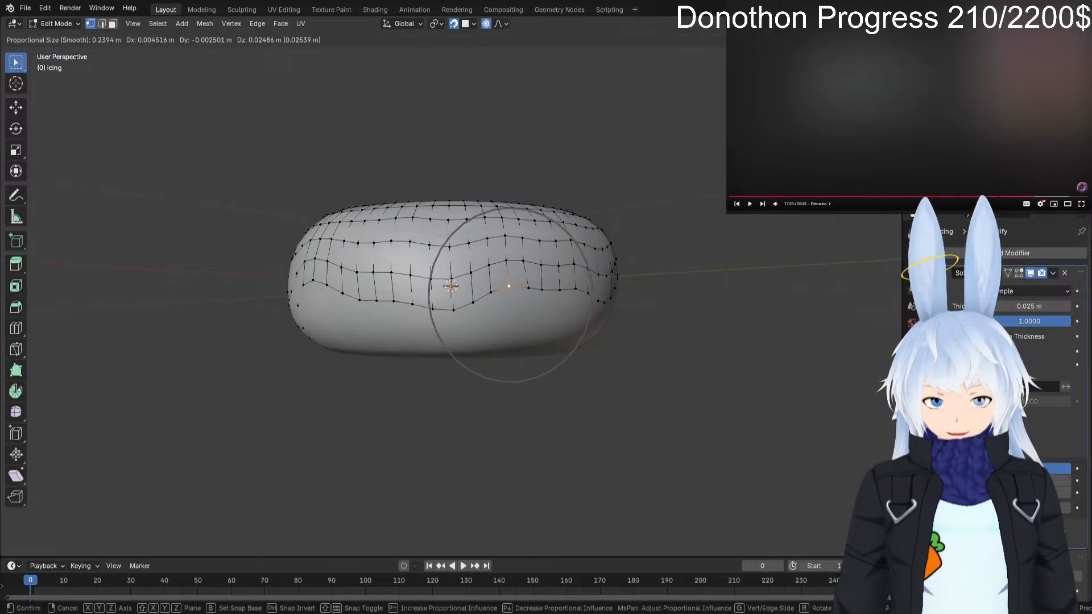
{"action": "key", "text": "Return"}
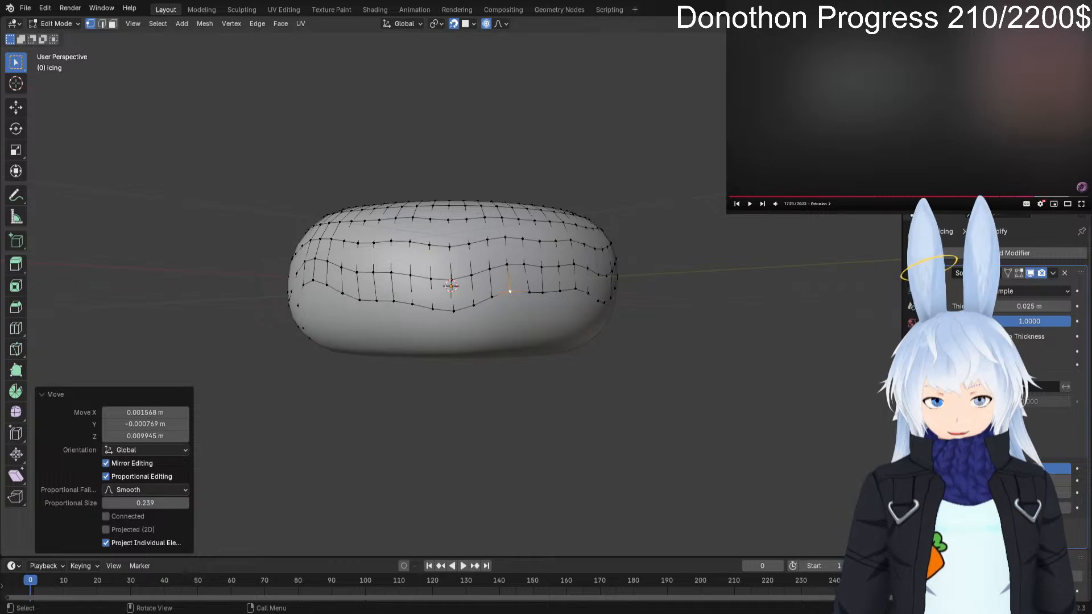
{"action": "key", "text": "Tab"}
{"action": "key", "text": "Tab"}
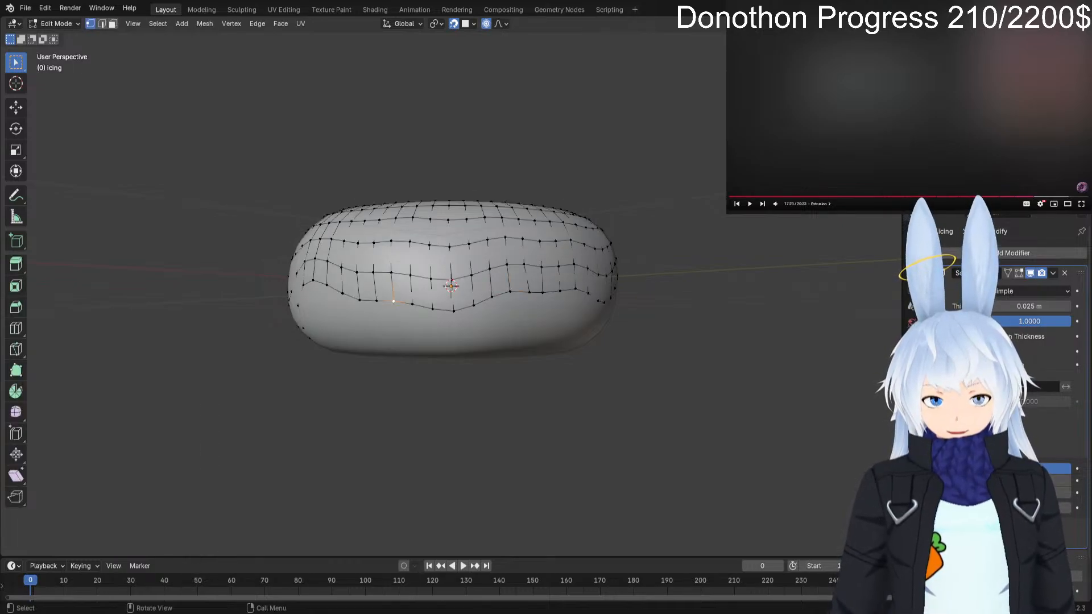
Raise the edge vertex to the left of the shallow drip slightly to define the drip's other side.
{"action": "key", "text": "g"}
{"action": "key", "text": "Return"}
{"action": "key", "text": "Tab"}
{"action": "middle_click_drag", "start_coordinate": [455, 318], "coordinate": [494, 342]}
Pull down an edge vertex further left of the shallow drip to start a neighbouring wave.
{"action": "key", "text": "Tab"}
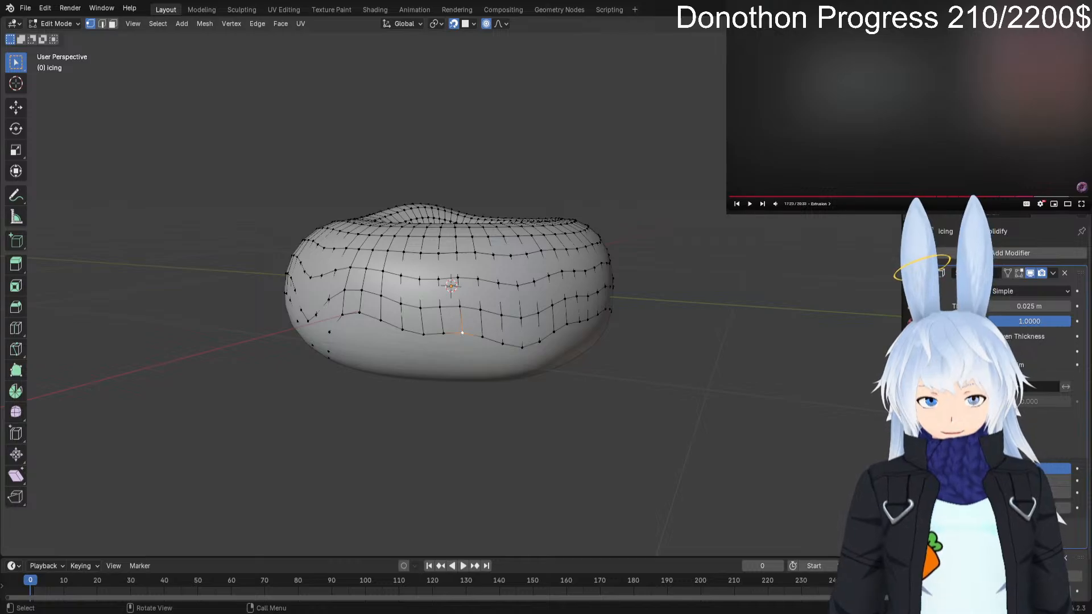
{"action": "key", "text": "g"}
{"action": "key", "text": "Return"}
{"action": "key", "text": "Tab"}
{"action": "middle_click_drag", "start_coordinate": [454, 319], "coordinate": [474, 340]}
Raise the edge vertex between the two shallow drips about 0.022 m to form a crest.
{"action": "key", "text": "Tab"}
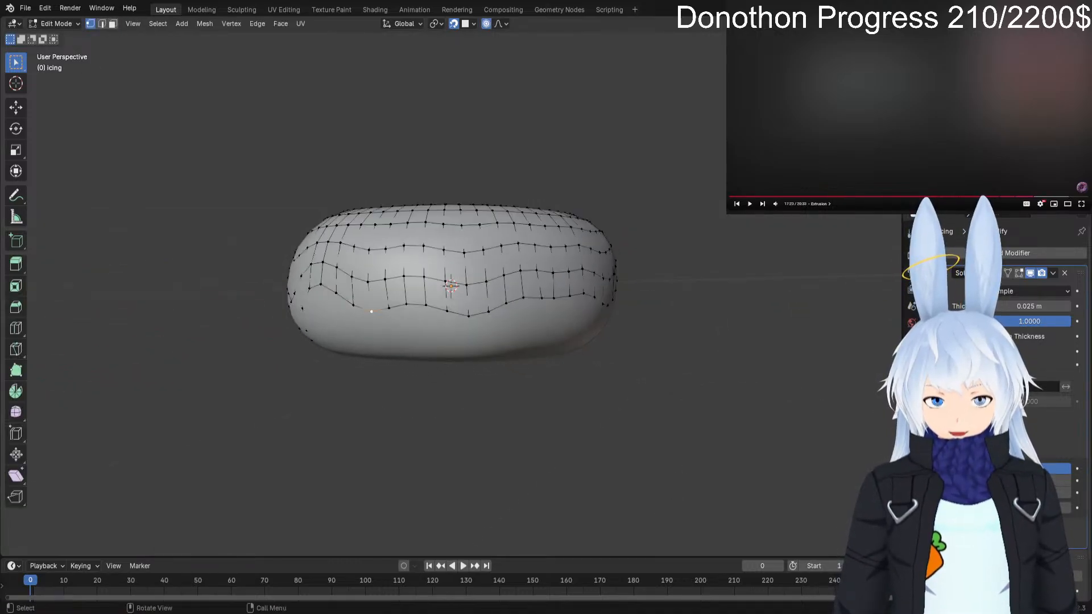
{"action": "left_click", "coordinate": [407, 304]}
{"action": "key", "text": "g"}
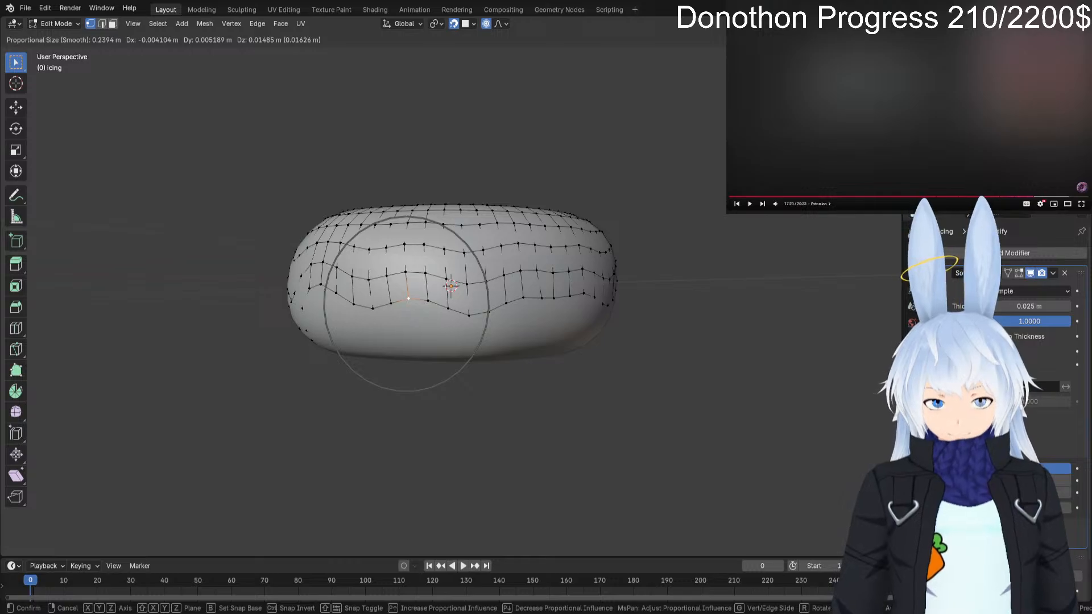
{"action": "key", "text": "Return"}
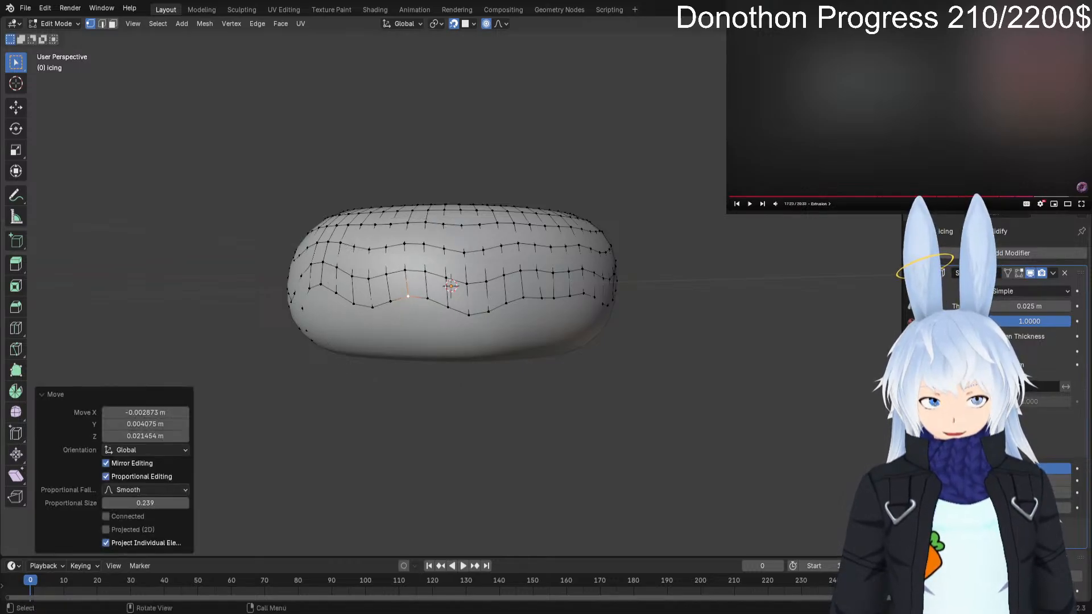
{"action": "key", "text": "Tab"}
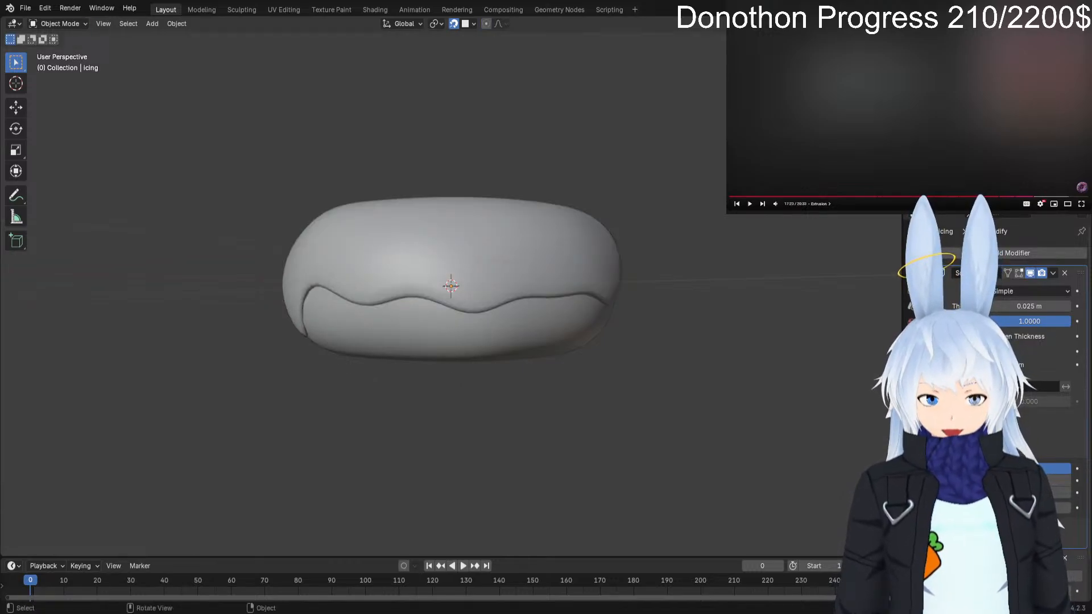
Raise the edge vertex right of the shallow drip about another 0.022 m for a clearer crest.
{"action": "key", "text": "Tab"}
{"action": "key", "text": "g"}
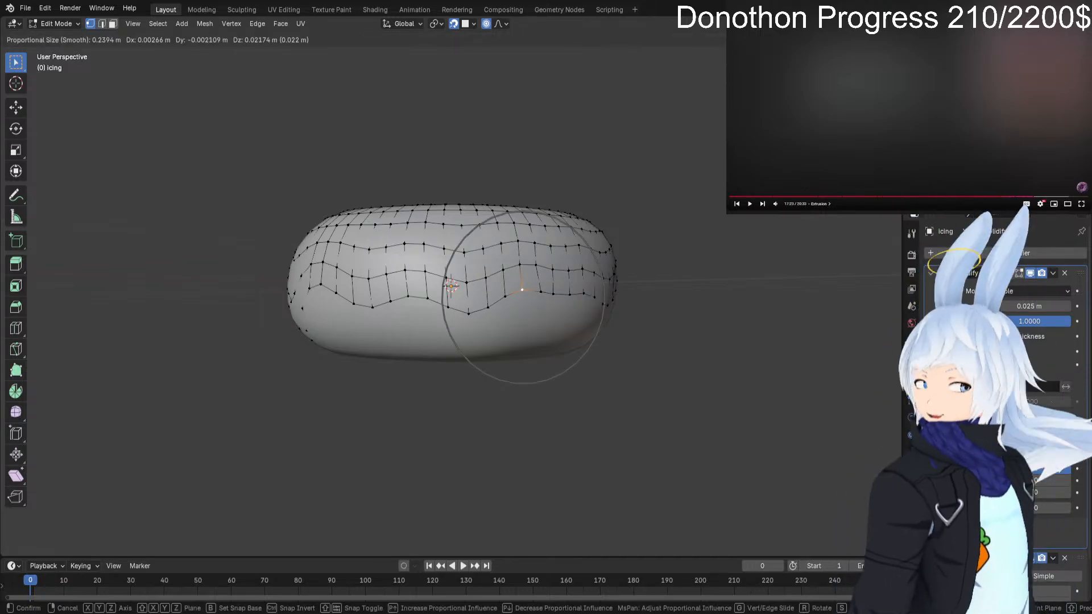
{"action": "key", "text": "Return"}
{"action": "key", "text": "Tab"}
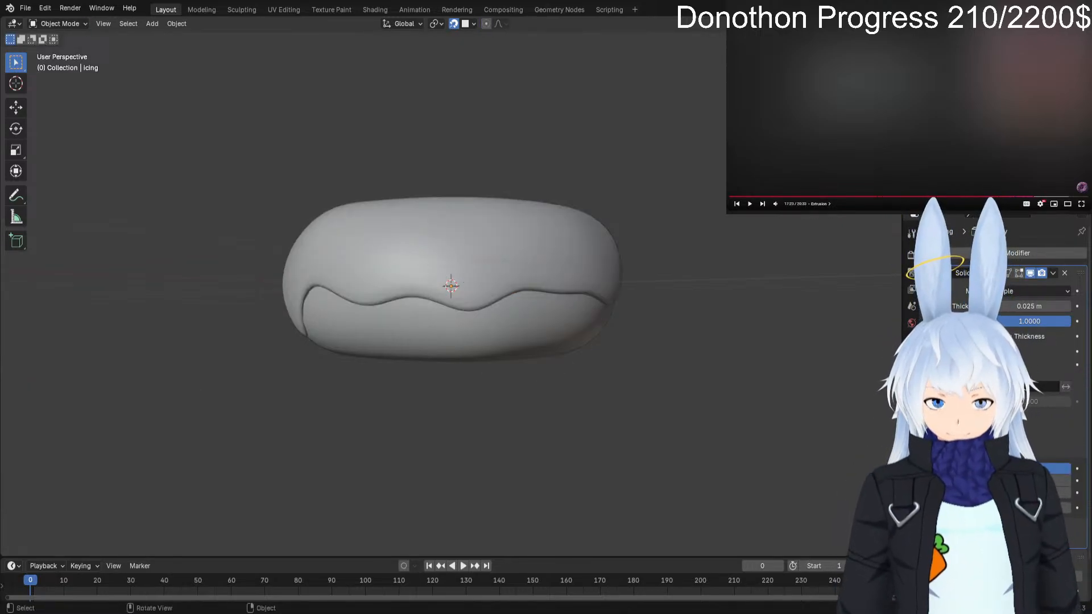
Further around the donut, pull the middle vertex of the flat stretch of the icing's edge slightly down.
{"action": "middle_click_drag", "start_coordinate": [489, 295], "coordinate": [381, 308]}
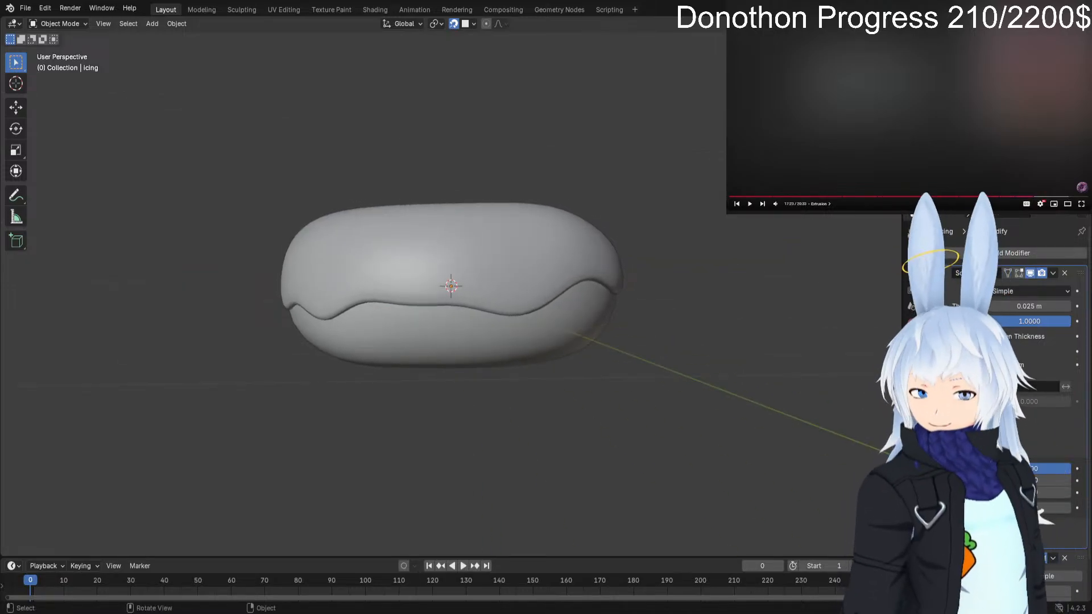
{"action": "key", "text": "Tab"}
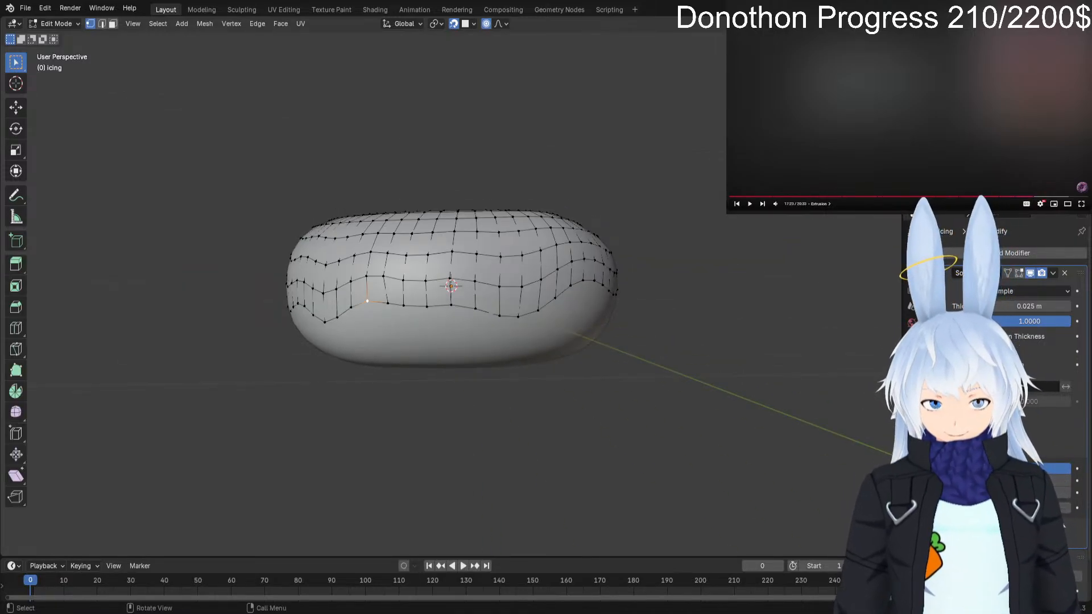
{"action": "left_click", "coordinate": [451, 305]}
{"action": "key", "text": "g"}
{"action": "left_click", "coordinate": [451, 312]}
{"action": "key", "text": "Tab"}
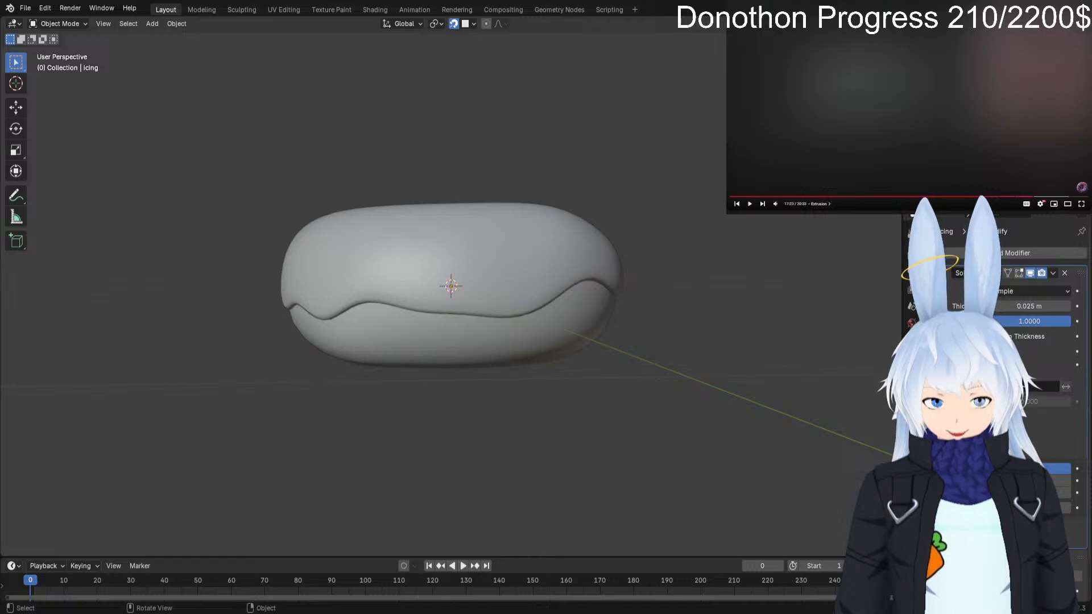
Raise the edge vertex to the right of the lowered one about 0.039 m and fine-tune the wave with another move.
{"action": "key", "text": "Tab"}
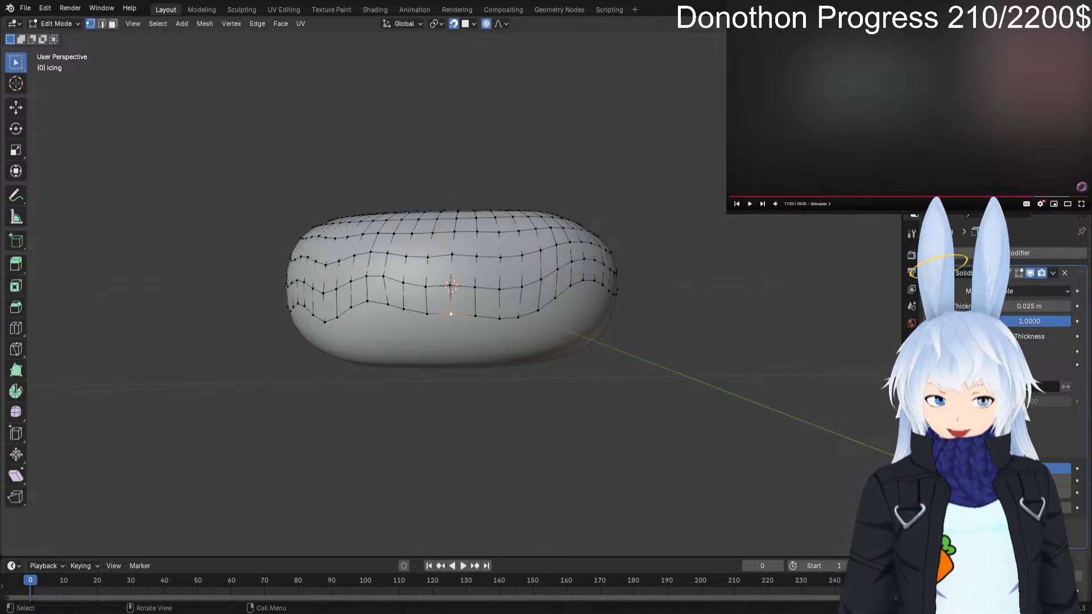
{"action": "key", "text": "g"}
{"action": "key", "text": "Return"}
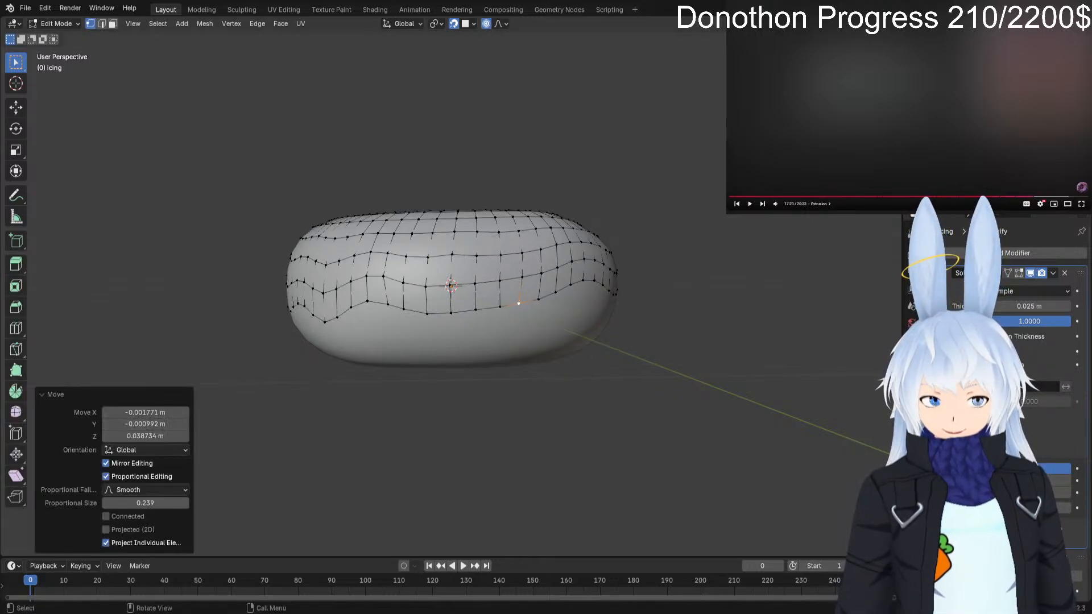
{"action": "key", "text": "Tab"}
{"action": "key", "text": "Tab"}
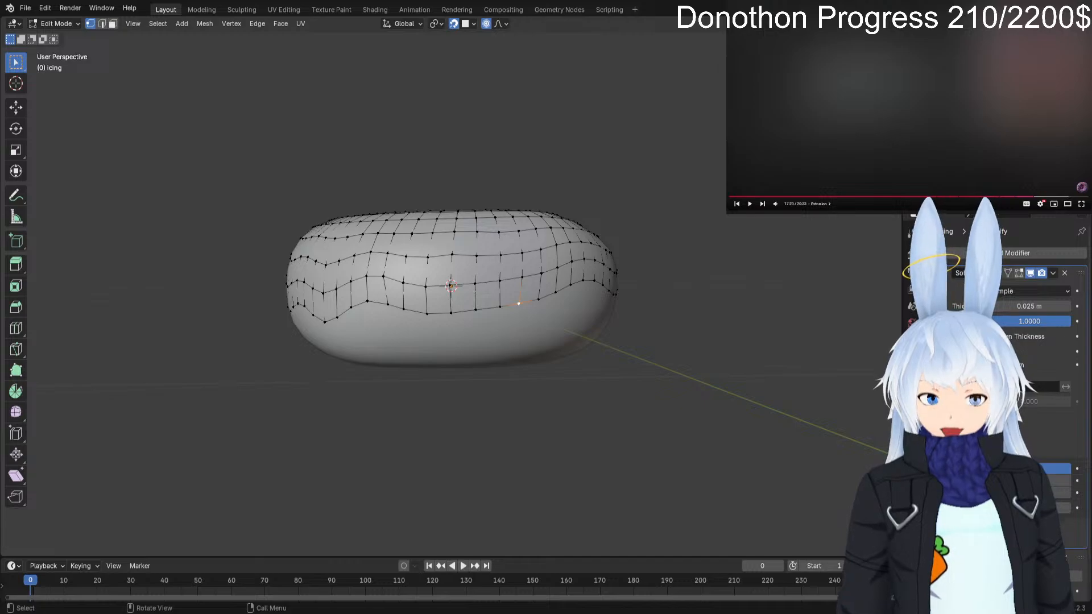
{"action": "key", "text": "g"}
{"action": "key", "text": "Return"}
{"action": "key", "text": "Tab"}
Examine the icing's wavy edge and long drip from several sides of the donut.
{"action": "middle_click_drag", "start_coordinate": [546, 341], "coordinate": [620, 314]}
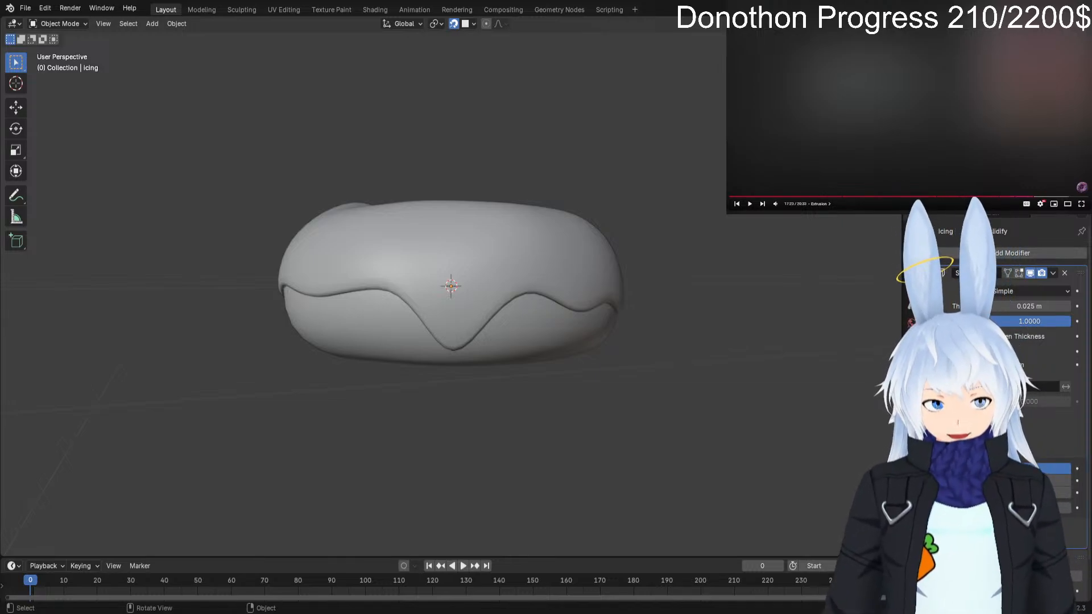
{"action": "left_click_drag", "start_coordinate": [546, 341], "coordinate": [342, 336], "text": "alt"}
{"action": "middle_click_drag", "start_coordinate": [398, 330], "coordinate": [248, 354]}
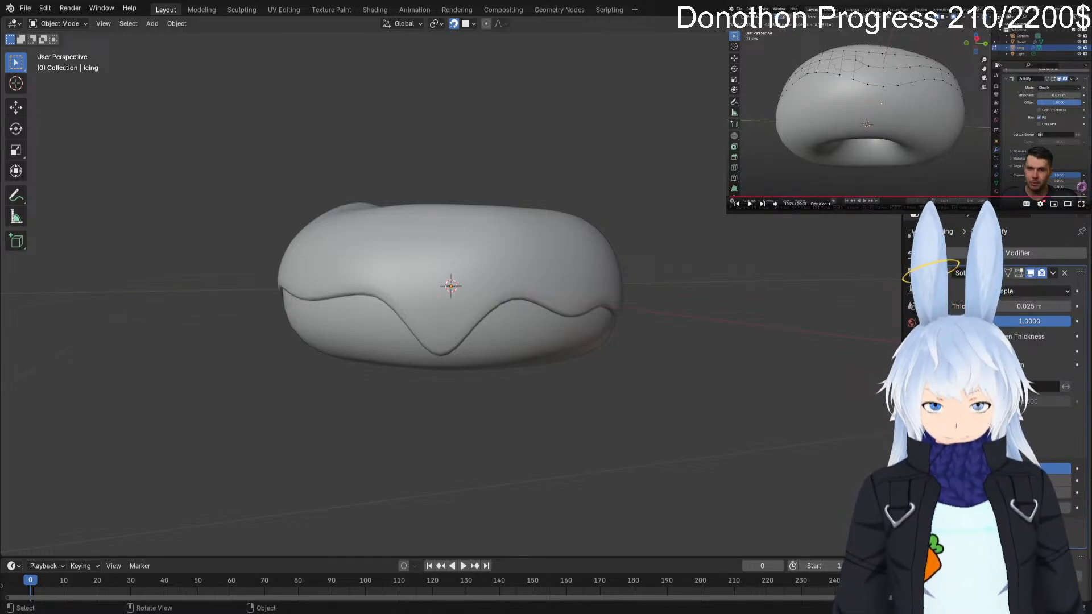
{"action": "left_click_drag", "start_coordinate": [398, 284], "coordinate": [509, 296], "text": "alt"}
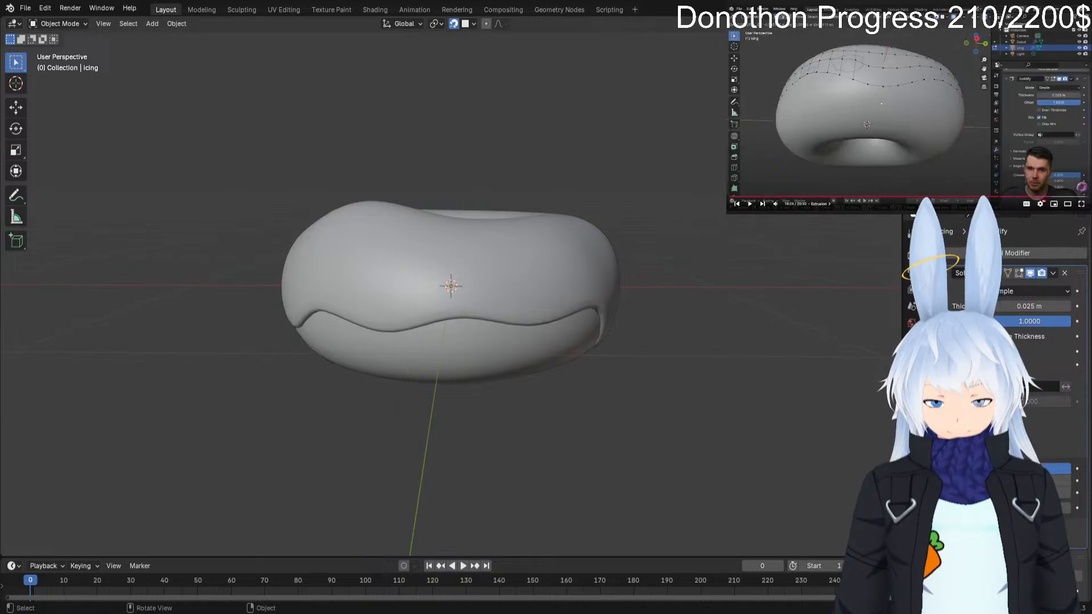
Start a drip by extruding two neighbouring edge vertices near the left end of the icing's broad low stretch about 0.06 m down.
{"action": "middle_click_drag", "start_coordinate": [509, 296], "coordinate": [913, 296]}
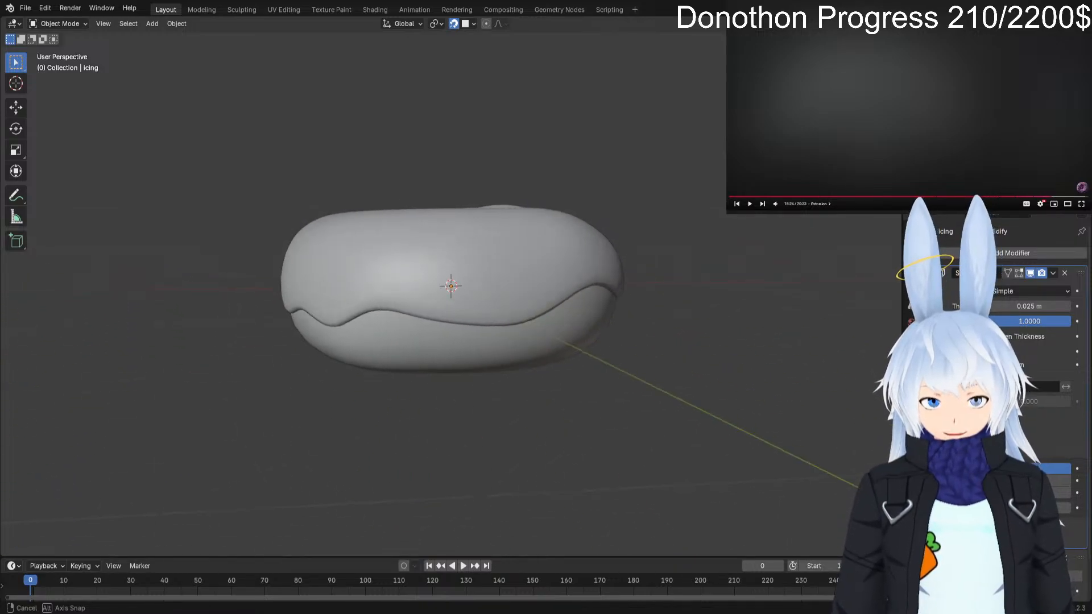
{"action": "key", "text": "Tab"}
{"action": "left_click", "coordinate": [438, 322], "text": "shift"}
{"action": "left_click", "coordinate": [464, 324], "text": "shift"}
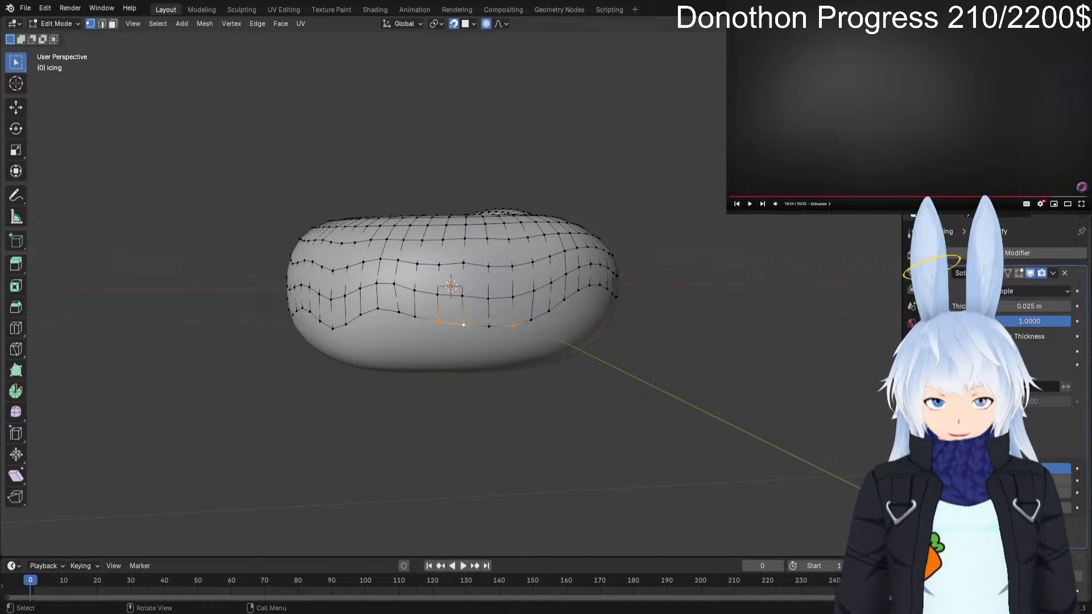
{"action": "left_click", "coordinate": [514, 326], "text": "shift"}
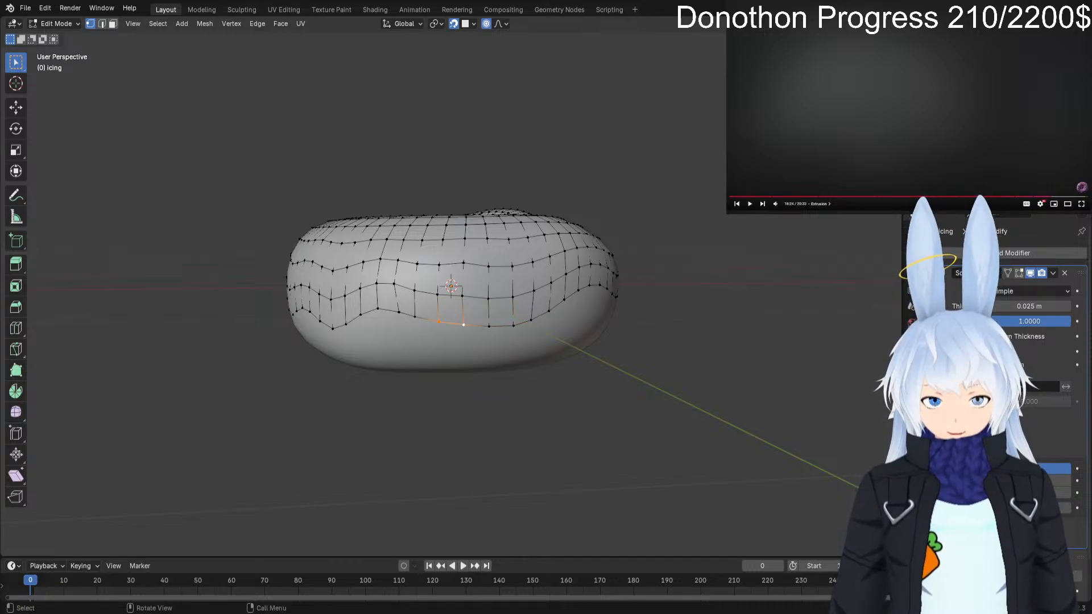
{"action": "key", "text": "e"}
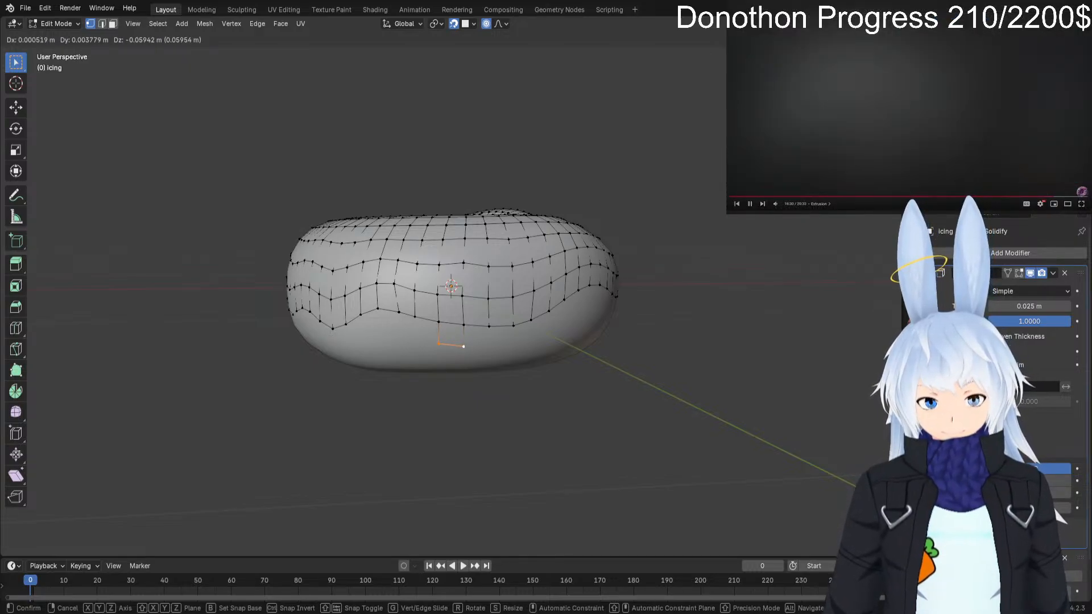
{"action": "key", "text": "Return"}
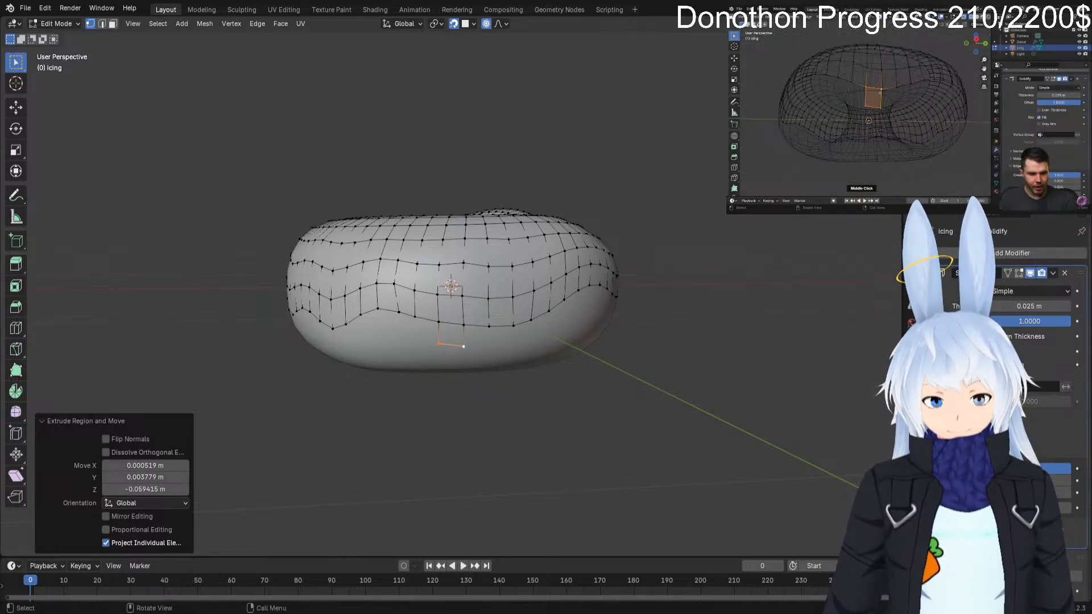
Lengthen the new drip by extruding its end edge about 0.065 m further down the donut's side.
{"action": "scroll", "coordinate": [451, 286], "scroll_direction": "up", "scroll_amount": 4}
{"action": "key", "text": "Tab"}
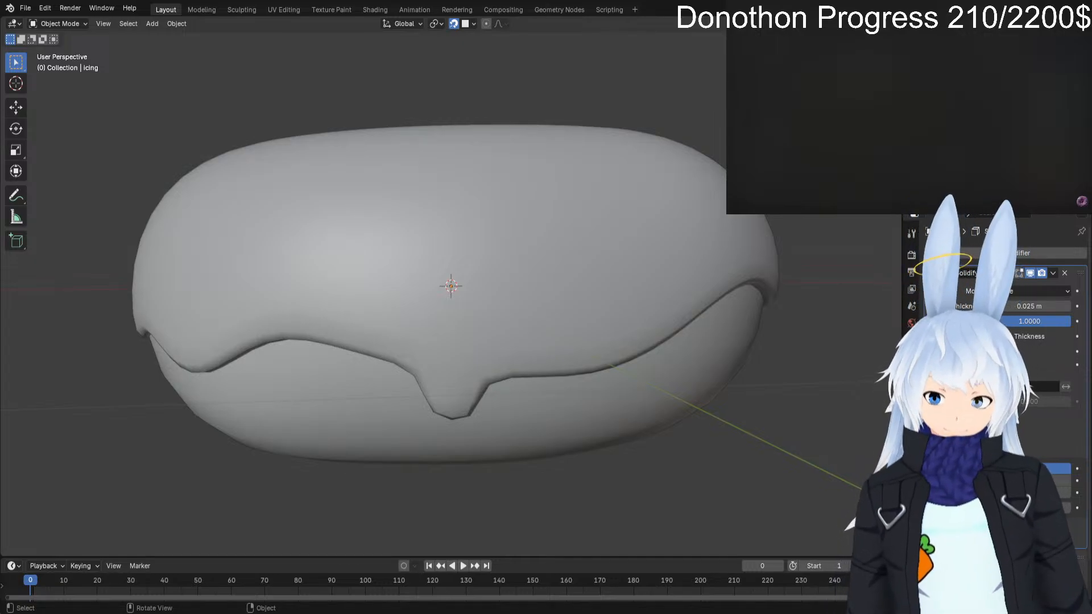
{"action": "key", "text": "Tab"}
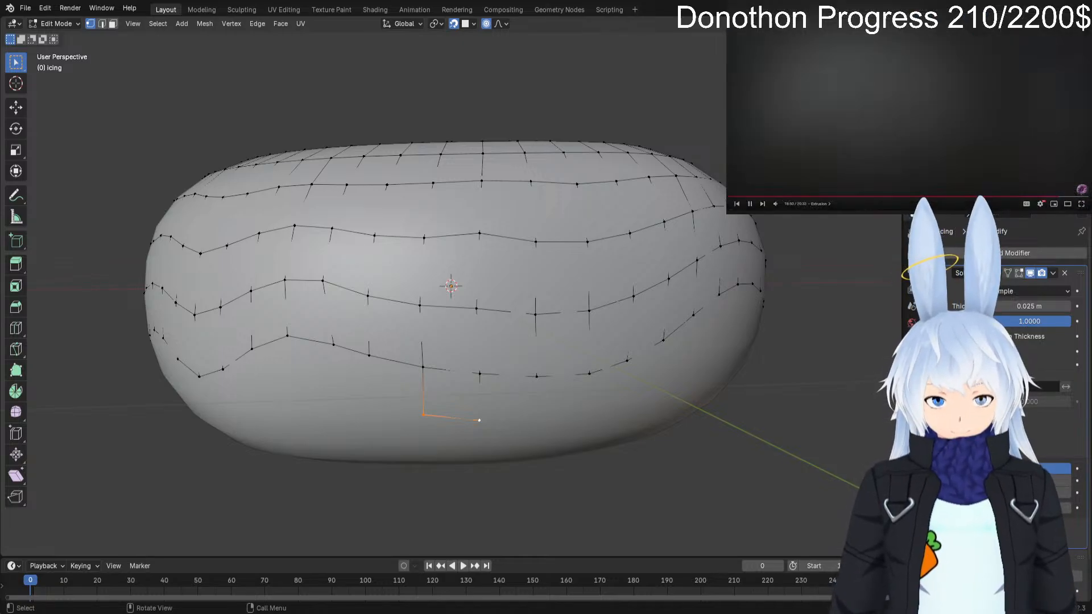
{"action": "key", "text": "Tab"}
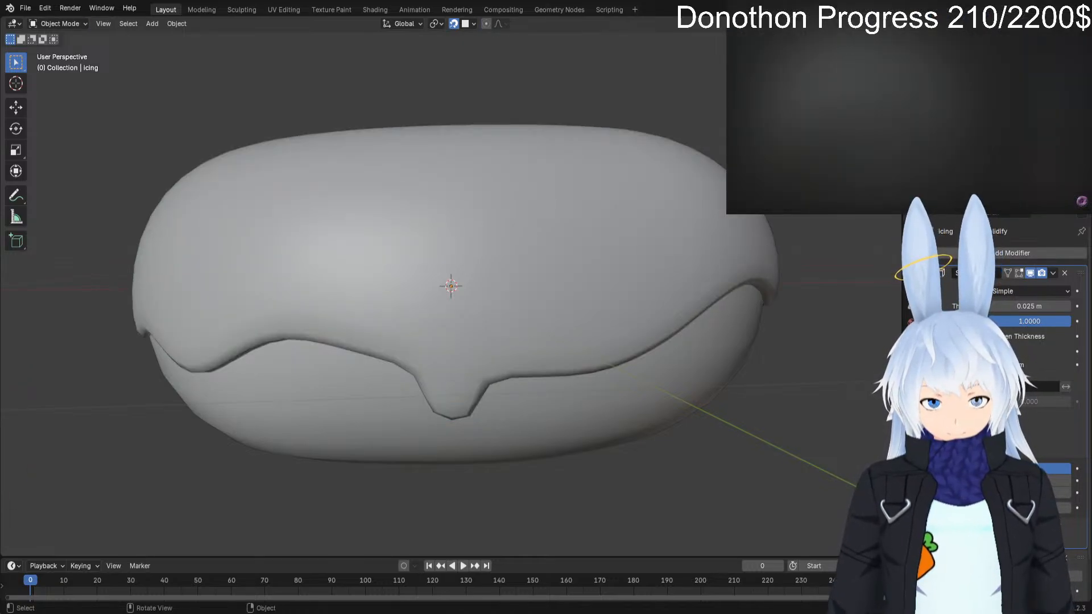
{"action": "left_click_drag", "start_coordinate": [455, 318], "coordinate": [451, 300], "text": "alt"}
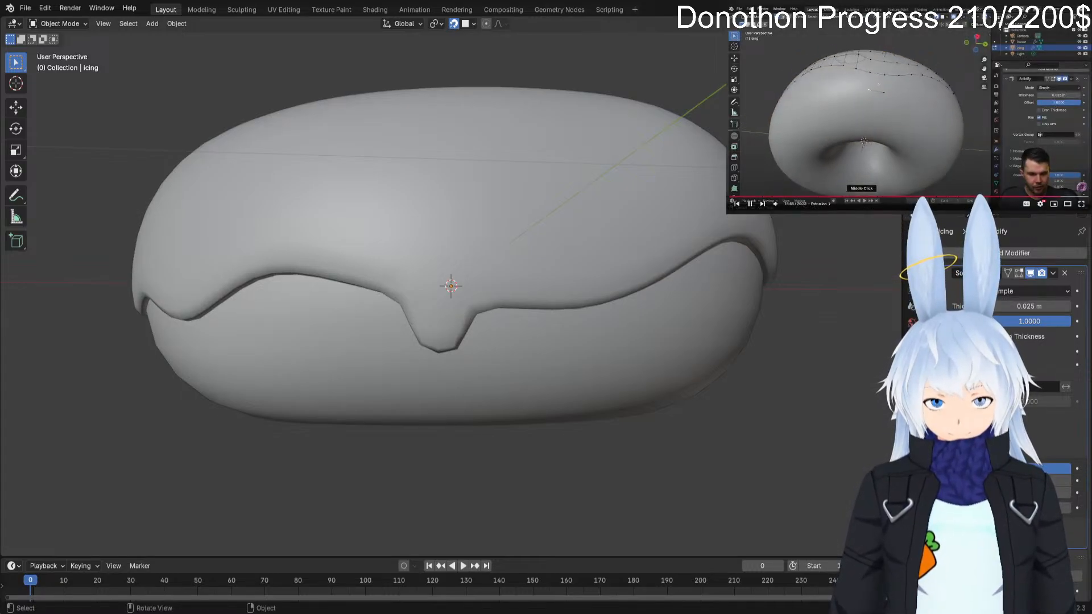
{"action": "key", "text": "Tab"}
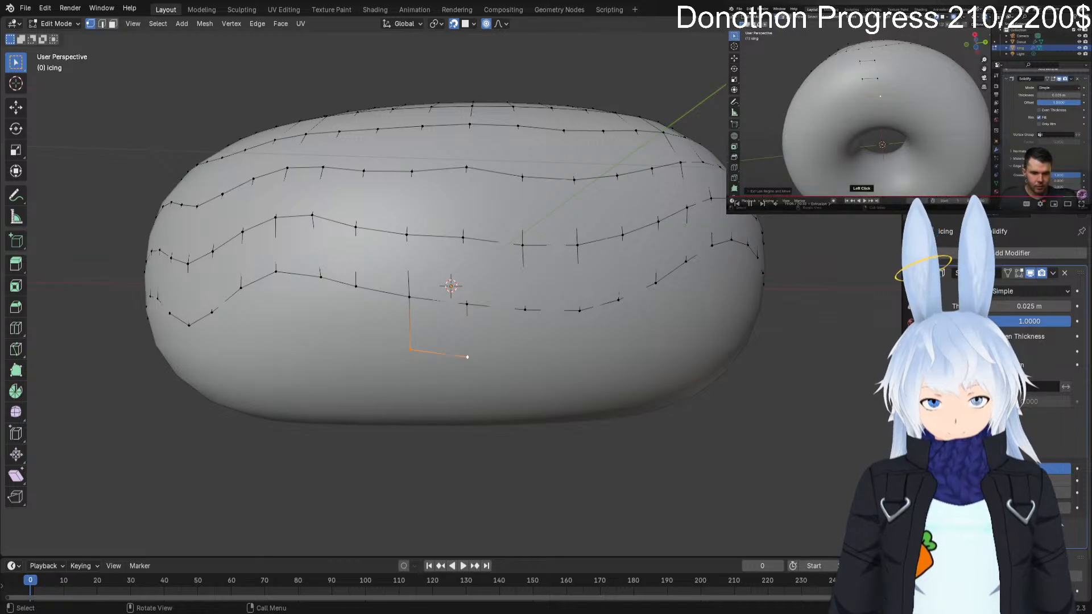
{"action": "key", "text": "e"}
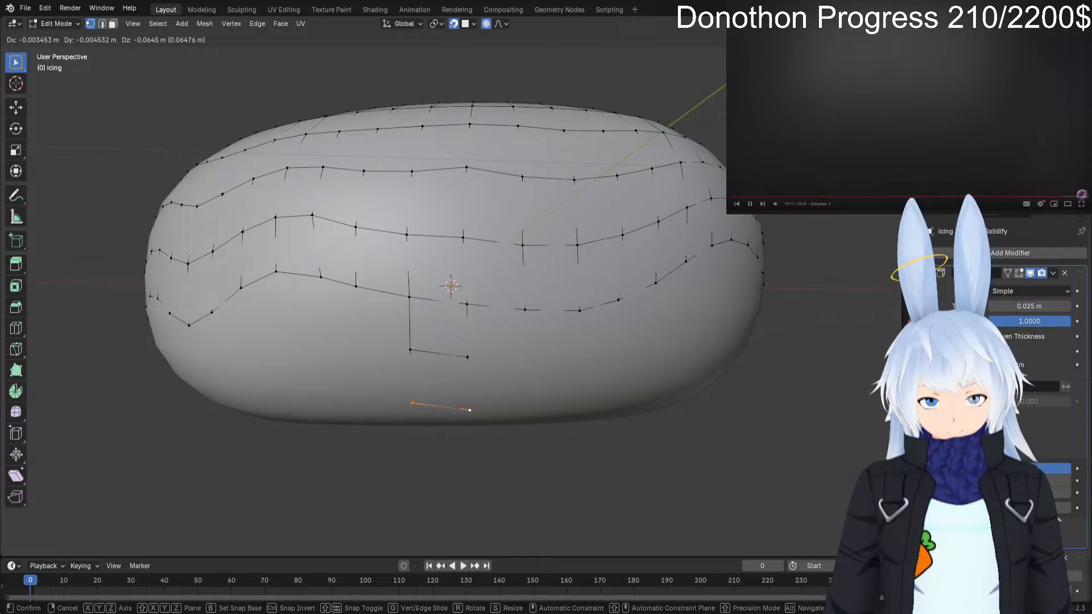
{"action": "key", "text": "Return"}
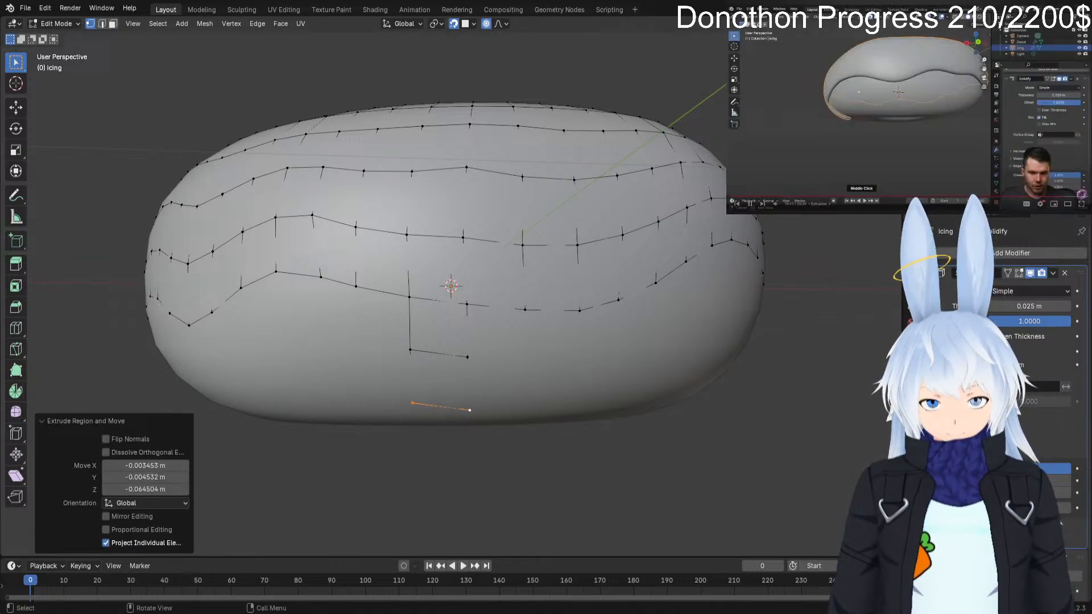
Extrude the drip's end edge about 0.065 m more, curving toward the donut's underside, and check the smoothed drip.
{"action": "middle_click_drag", "start_coordinate": [461, 376], "coordinate": [462, 324]}
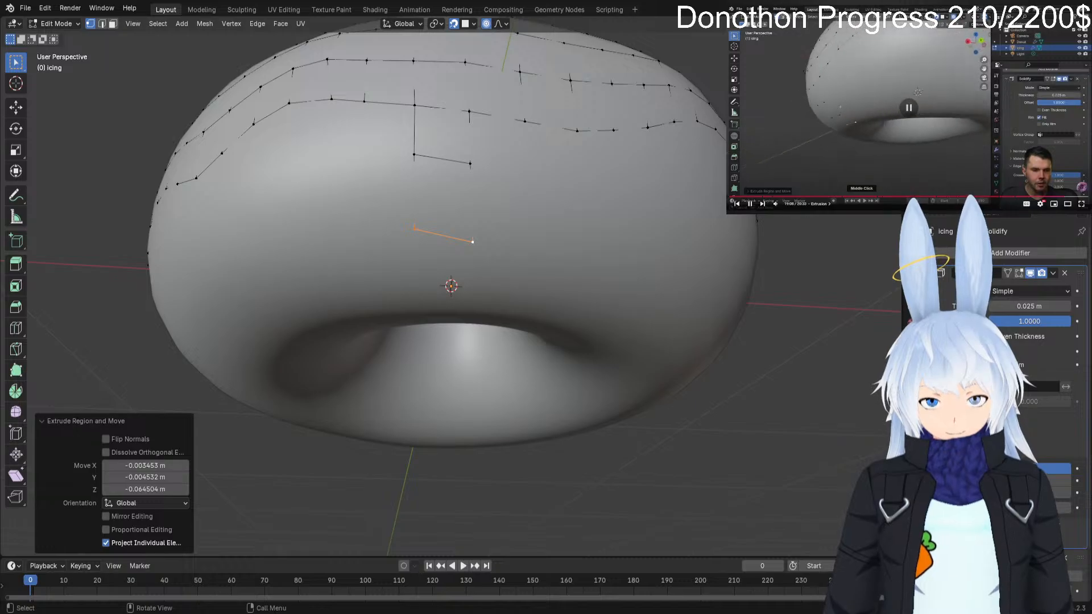
{"action": "middle_click_drag", "start_coordinate": [462, 325], "coordinate": [463, 307]}
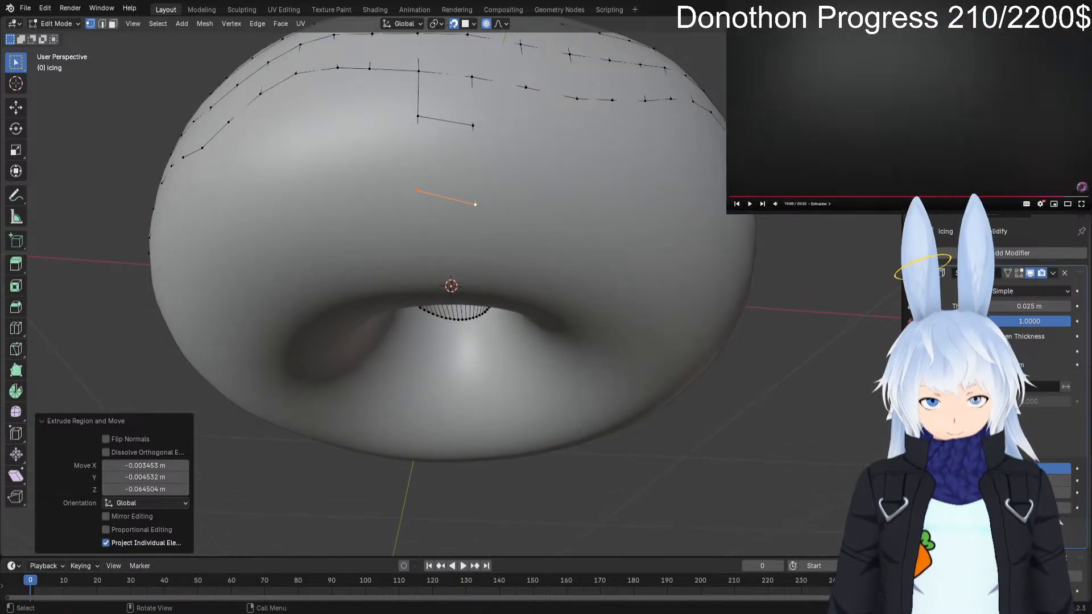
{"action": "key", "text": "e"}
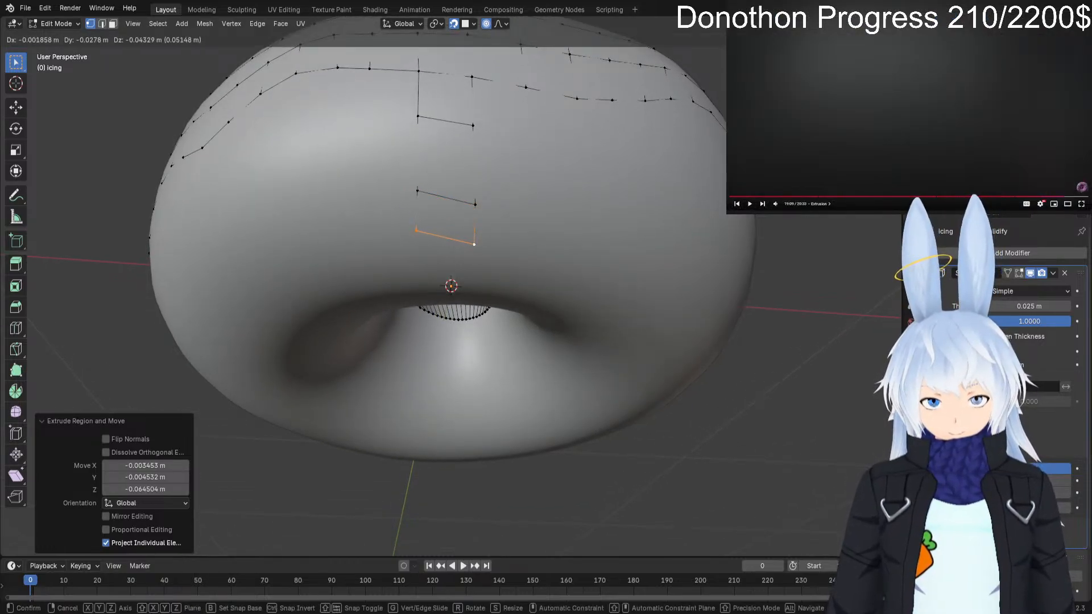
{"action": "key", "text": "Return"}
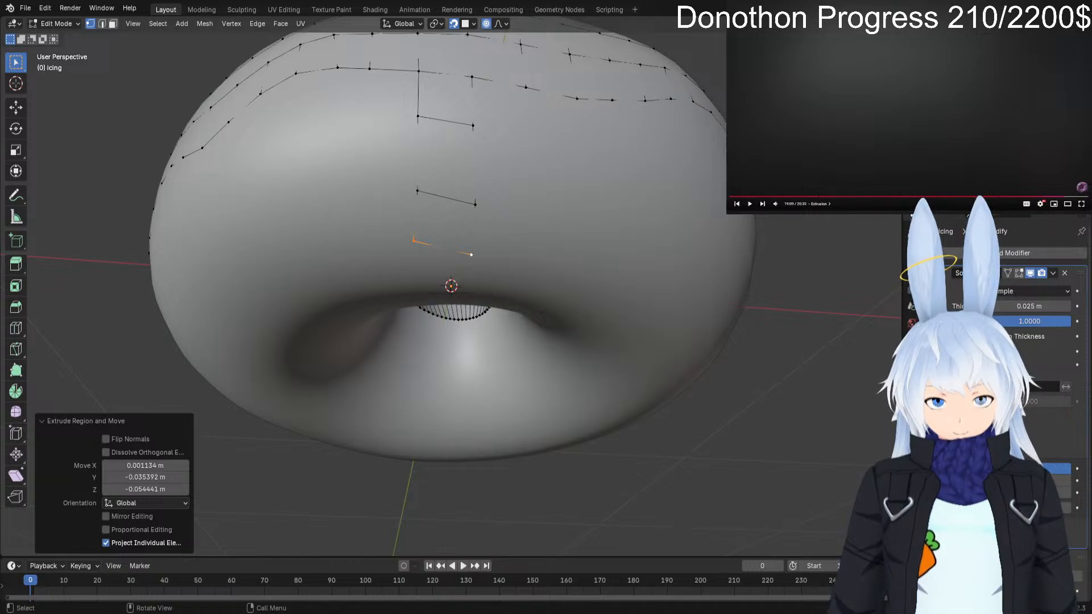
{"action": "key", "text": "Tab"}
{"action": "middle_click_drag", "start_coordinate": [463, 308], "coordinate": [462, 270]}
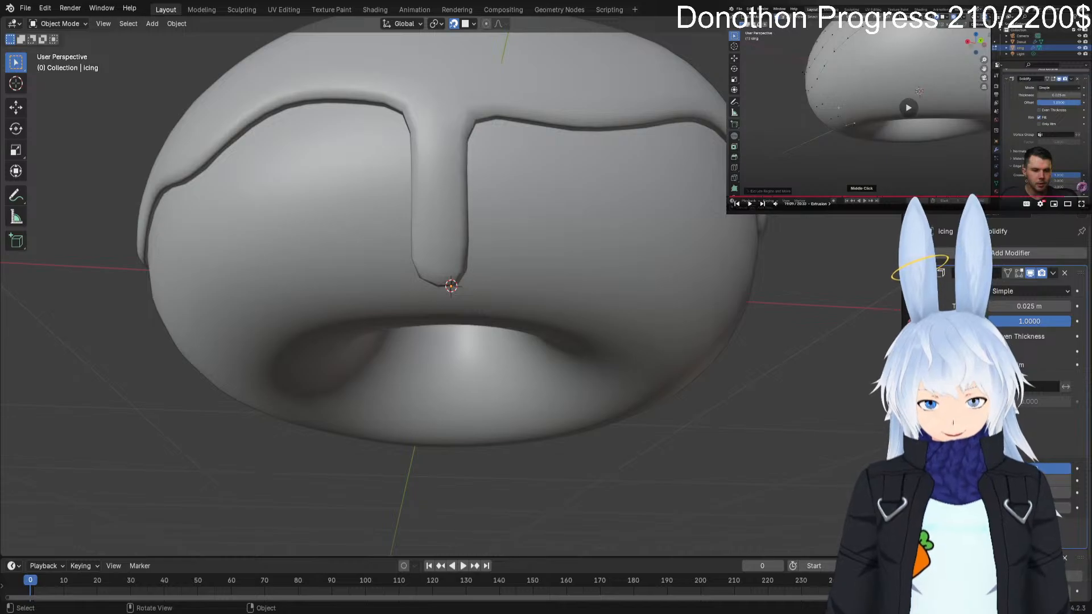
{"action": "middle_click_drag", "start_coordinate": [462, 270], "coordinate": [444, 308]}
{"action": "scroll", "coordinate": [459, 329], "scroll_direction": "down", "scroll_amount": 1}
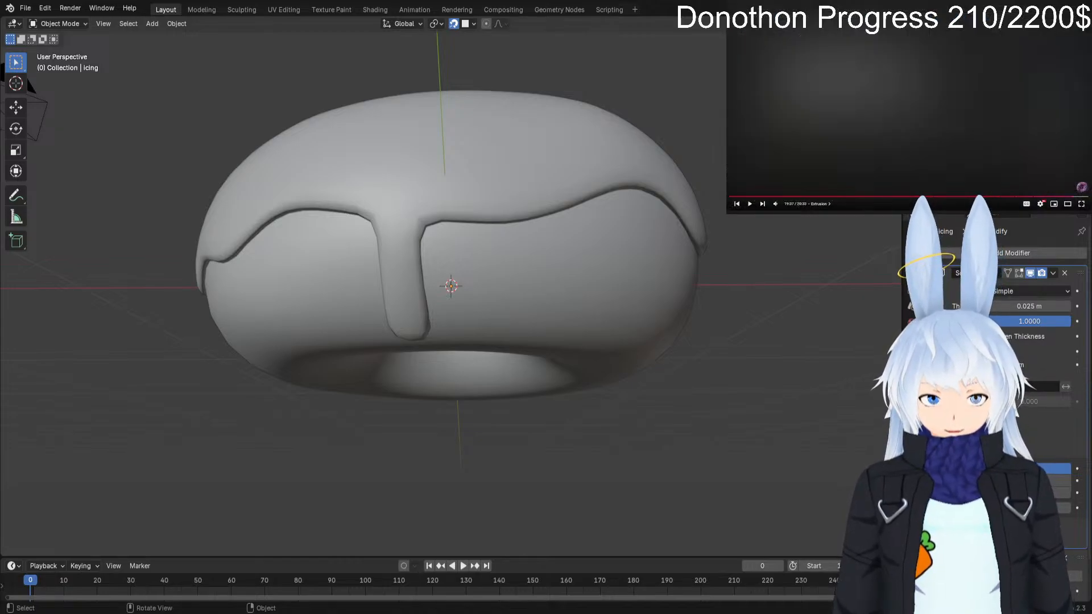
{"action": "key", "text": "Tab"}
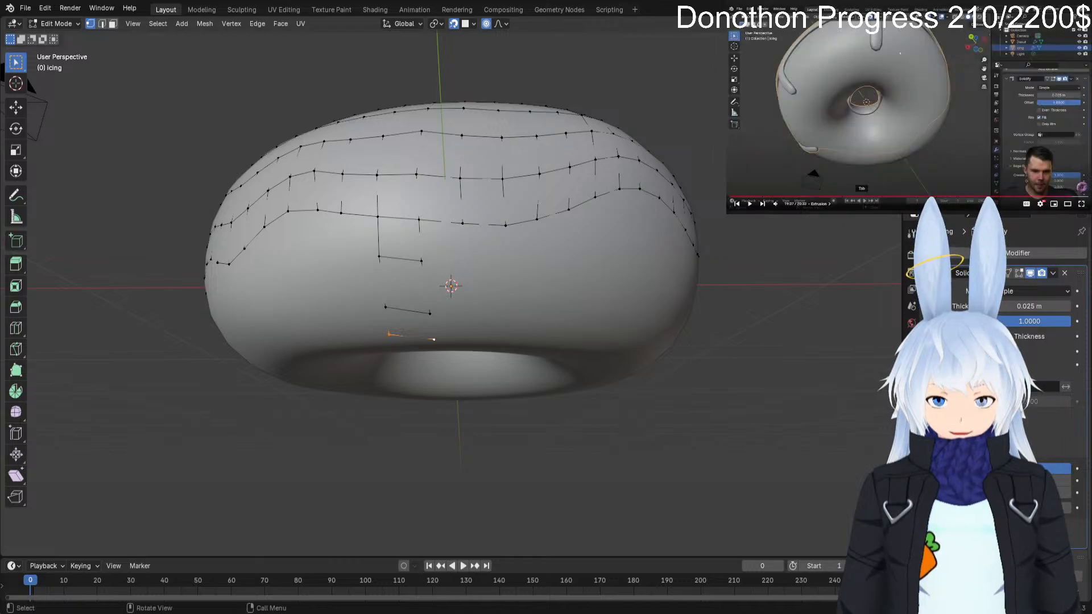
{"action": "key", "text": "Tab"}
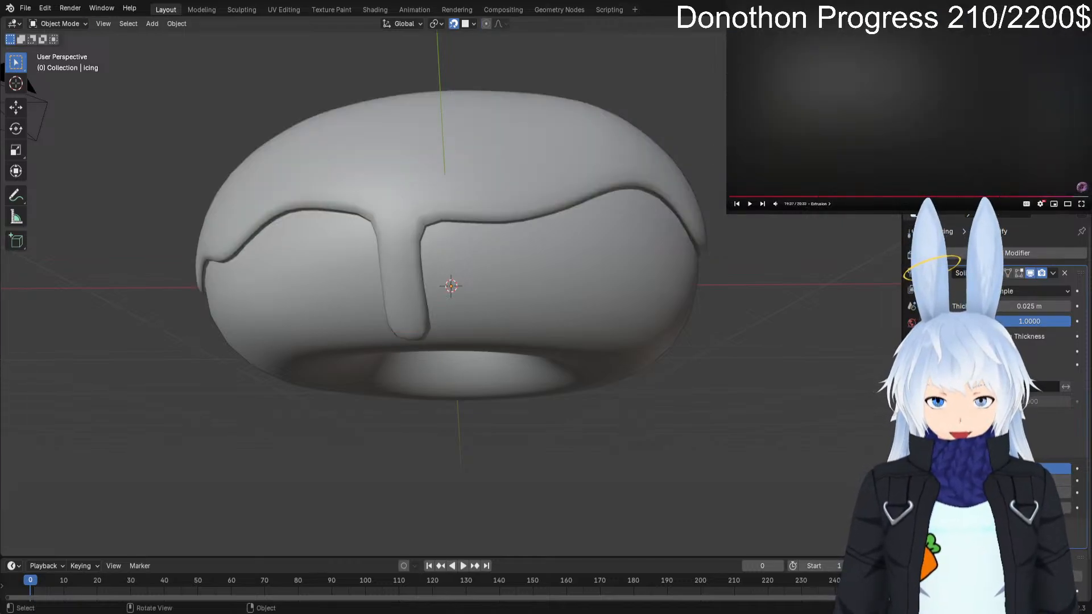
Extrude the next two edge vertices, one vertex right of the long drip, about 0.065 m down as a short drip.
{"action": "key", "text": "Tab"}
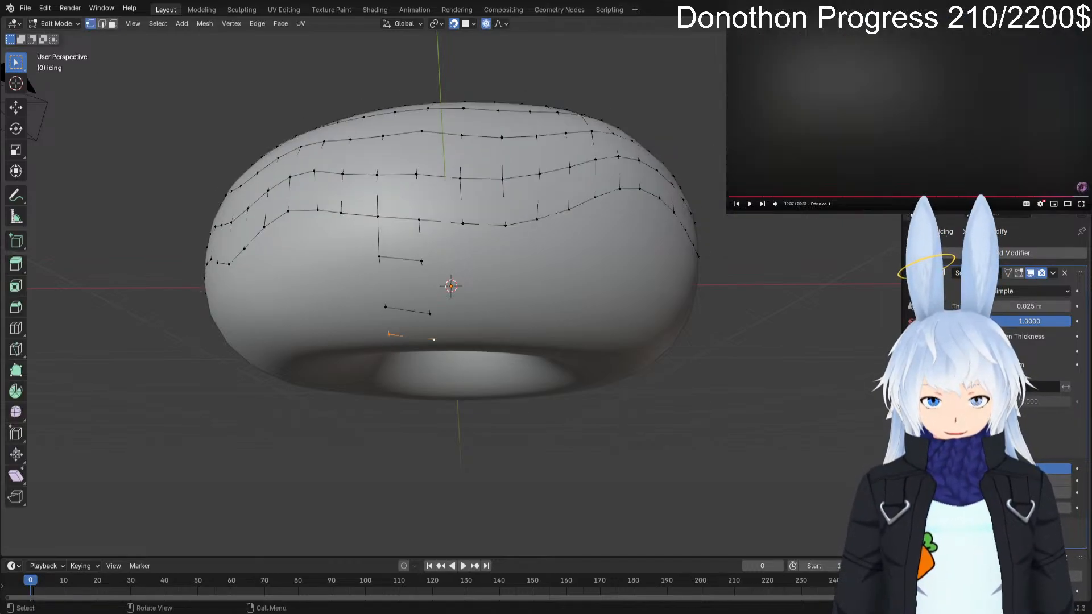
{"action": "left_click", "coordinate": [462, 223], "text": "shift"}
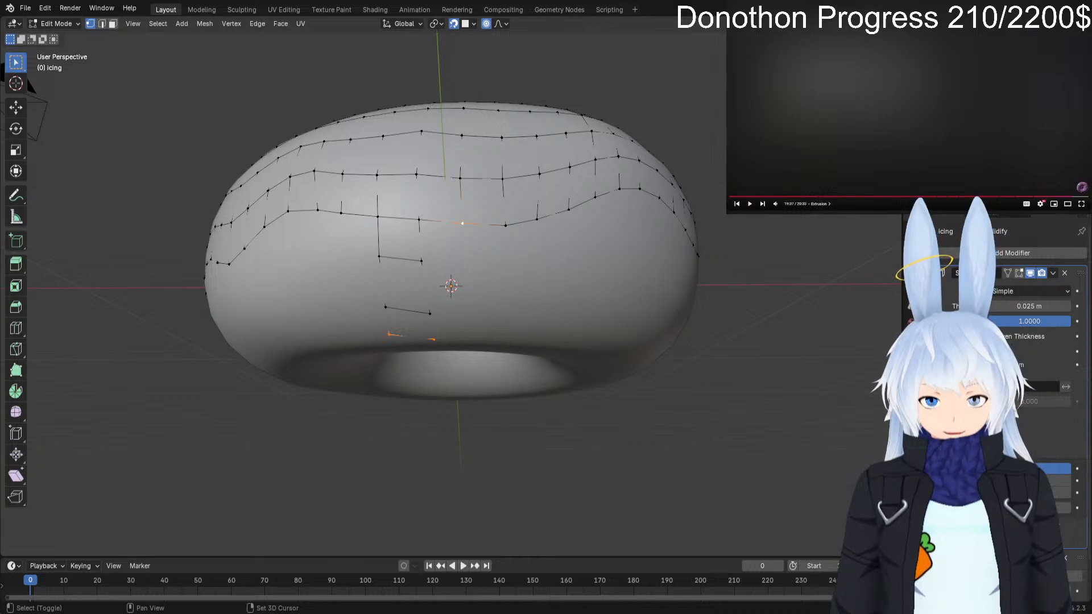
{"action": "key", "text": "alt+a"}
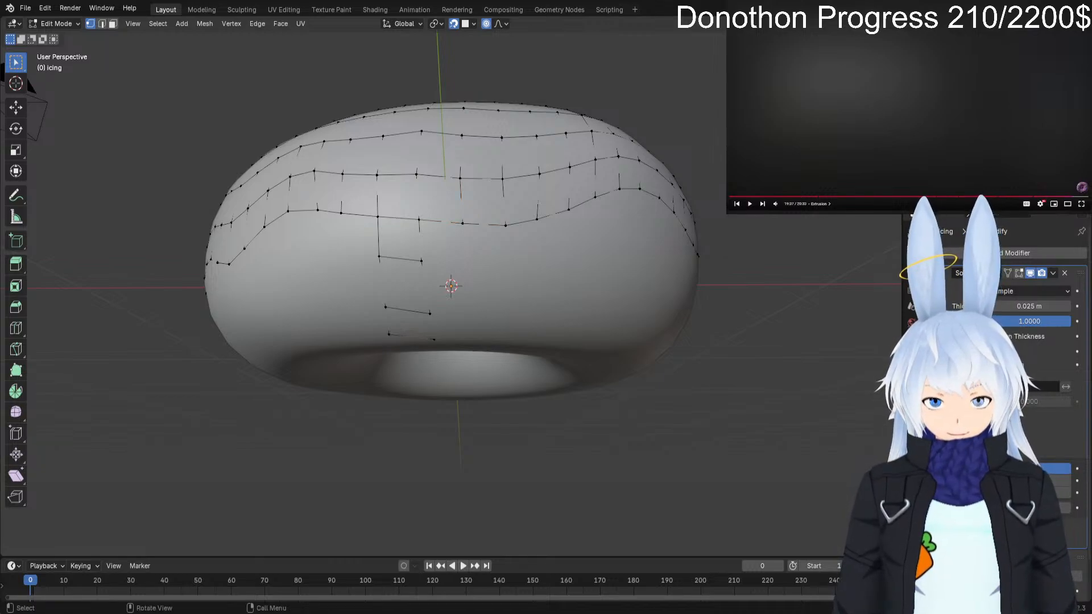
{"action": "left_click", "coordinate": [463, 224], "text": "shift"}
{"action": "left_click", "coordinate": [505, 226], "text": "shift"}
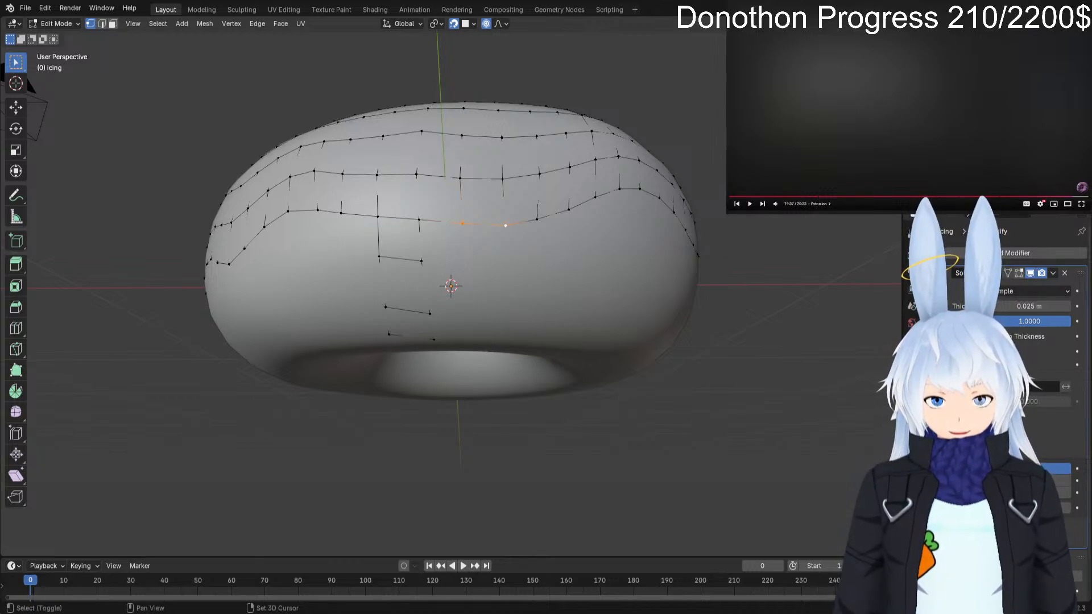
{"action": "key", "text": "g"}
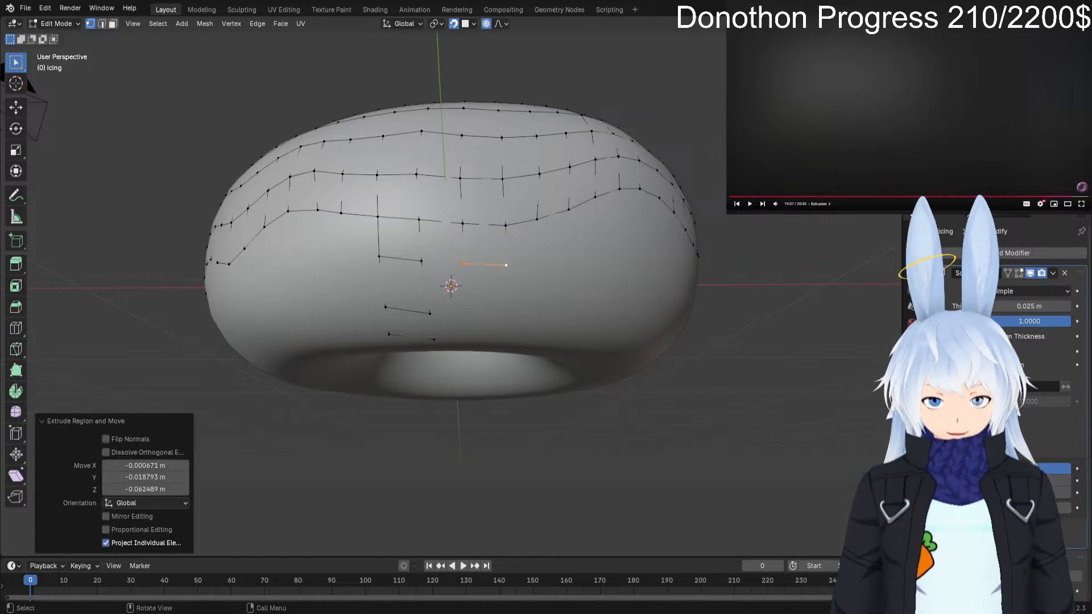
{"action": "key", "text": "Return"}
{"action": "key", "text": "Tab"}
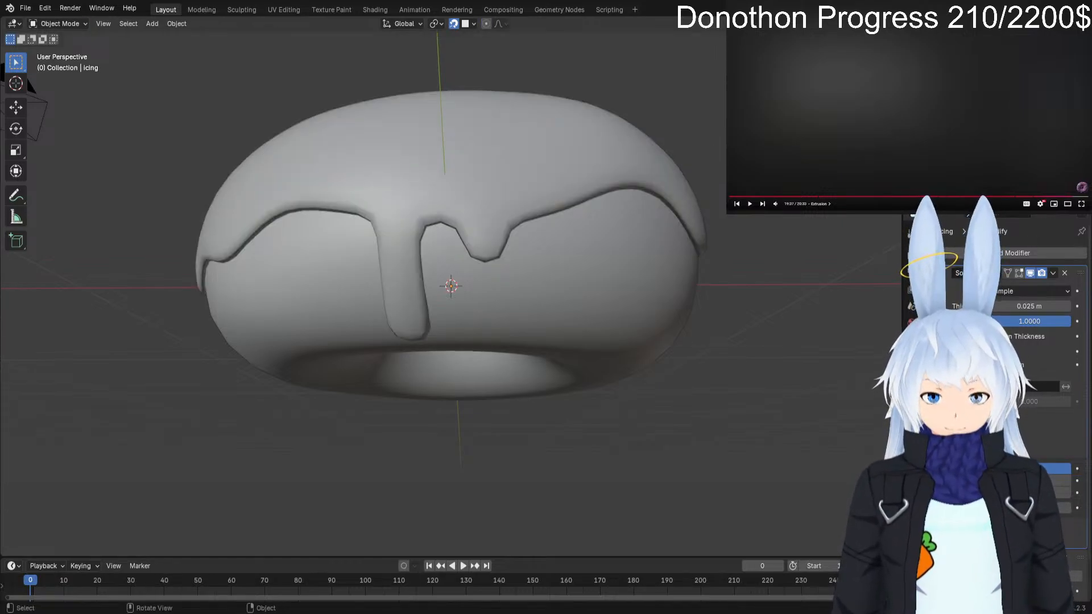
Extrude two neighbouring vertices on the rising edge right of the short drip about 0.03 m down as a tiny drip.
{"action": "left_click_drag", "start_coordinate": [451, 284], "coordinate": [469, 284], "text": "alt"}
{"action": "middle_click_drag", "start_coordinate": [468, 284], "coordinate": [430, 290]}
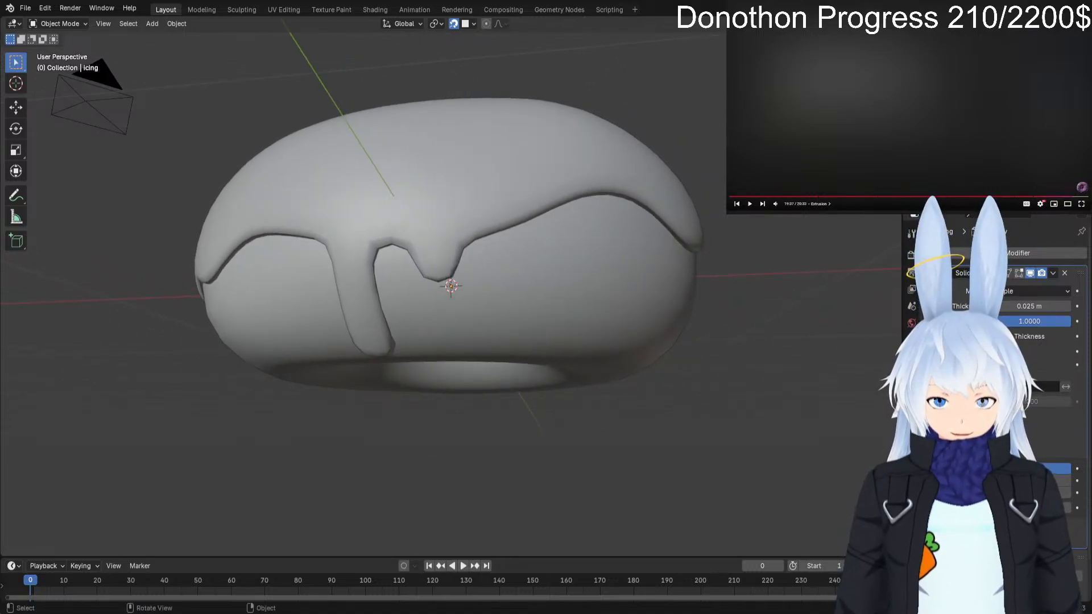
{"action": "key", "text": "Tab"}
{"action": "key", "text": "alt+a"}
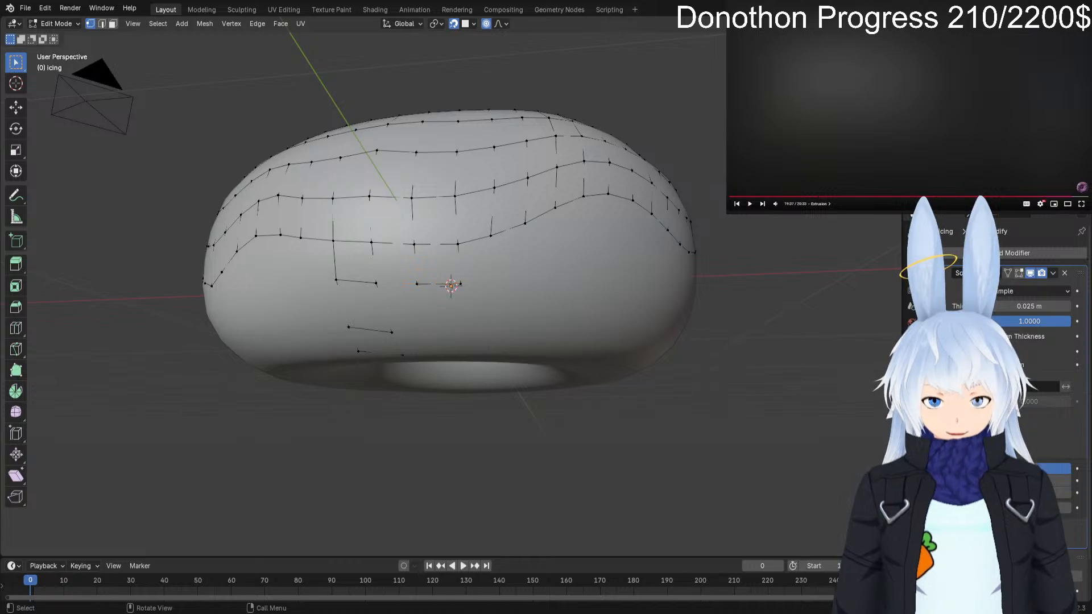
{"action": "left_click", "coordinate": [525, 223], "text": "shift"}
{"action": "left_click", "coordinate": [555, 208], "text": "shift"}
{"action": "key", "text": "e"}
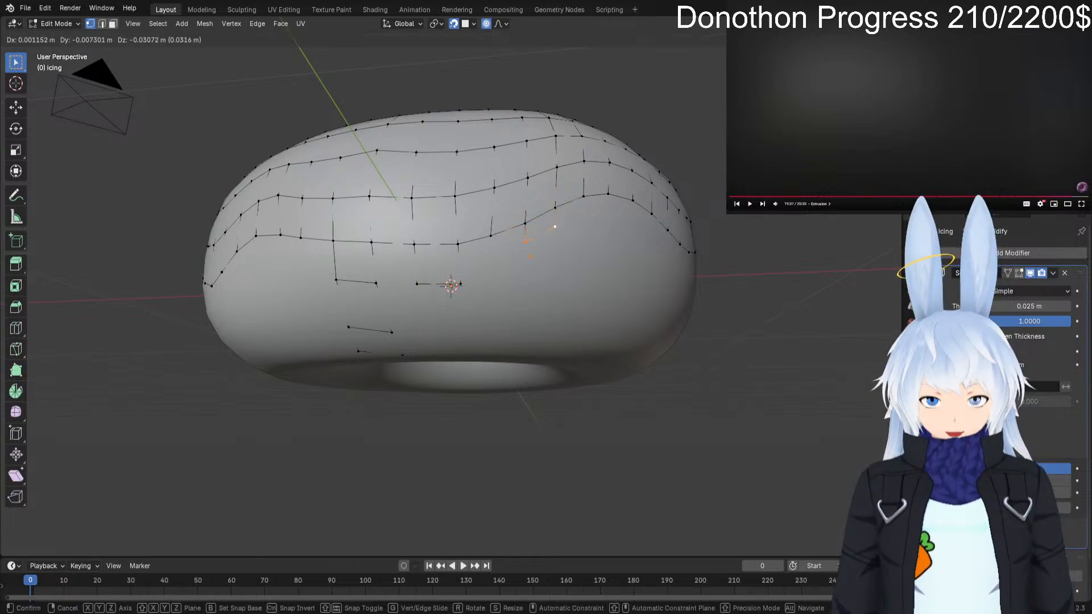
{"action": "key", "text": "Return"}
{"action": "key", "text": "Tab"}
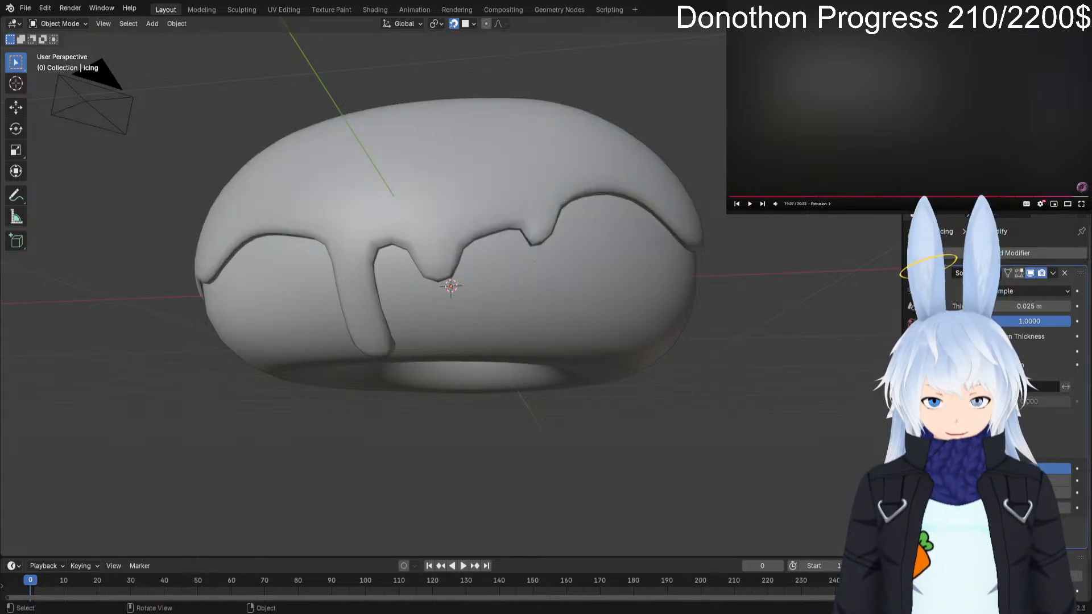
Extrude two neighbouring vertices at the lowest dip, right of the wide arch beside the tiny drip, about 0.064 m down.
{"action": "middle_click_drag", "start_coordinate": [535, 261], "coordinate": [549, 315]}
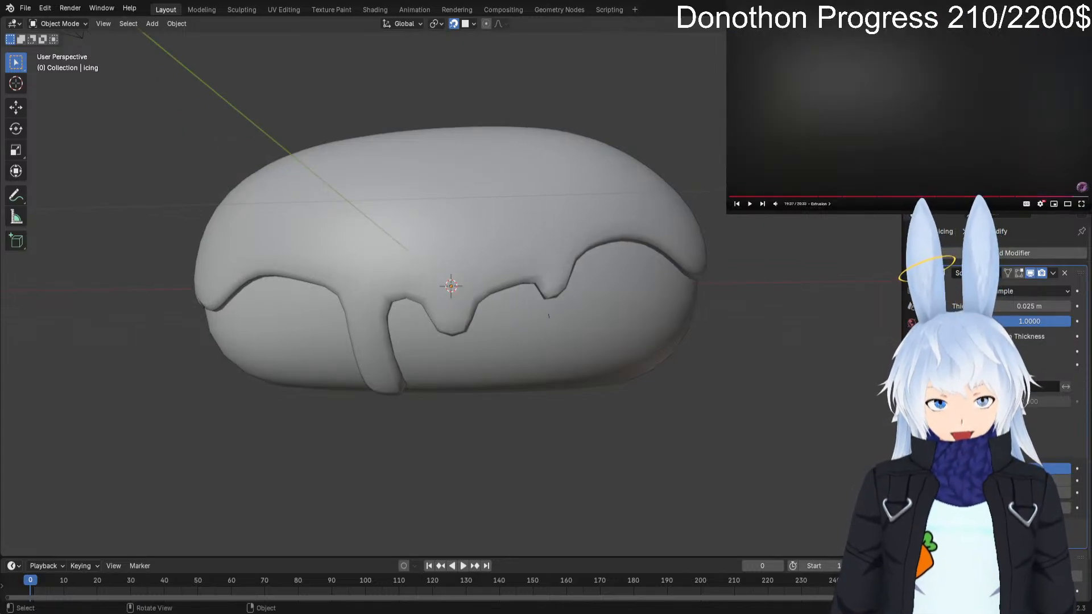
{"action": "scroll", "coordinate": [549, 315], "scroll_direction": "down", "scroll_amount": 2}
{"action": "middle_click_drag", "start_coordinate": [549, 316], "coordinate": [484, 239]}
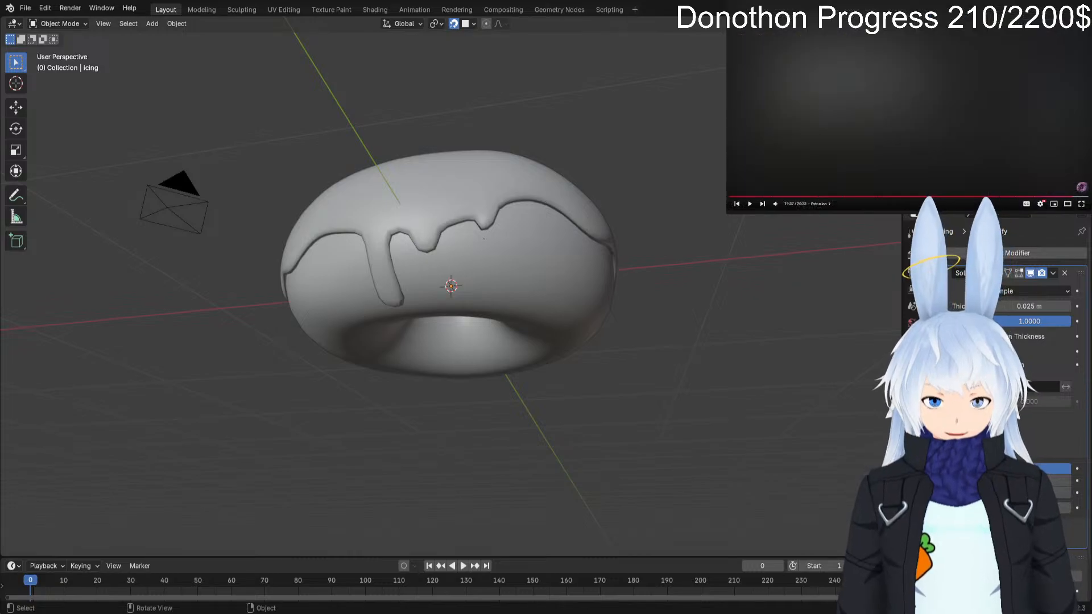
{"action": "middle_click_drag", "start_coordinate": [455, 284], "coordinate": [380, 315]}
{"action": "key", "text": "Tab"}
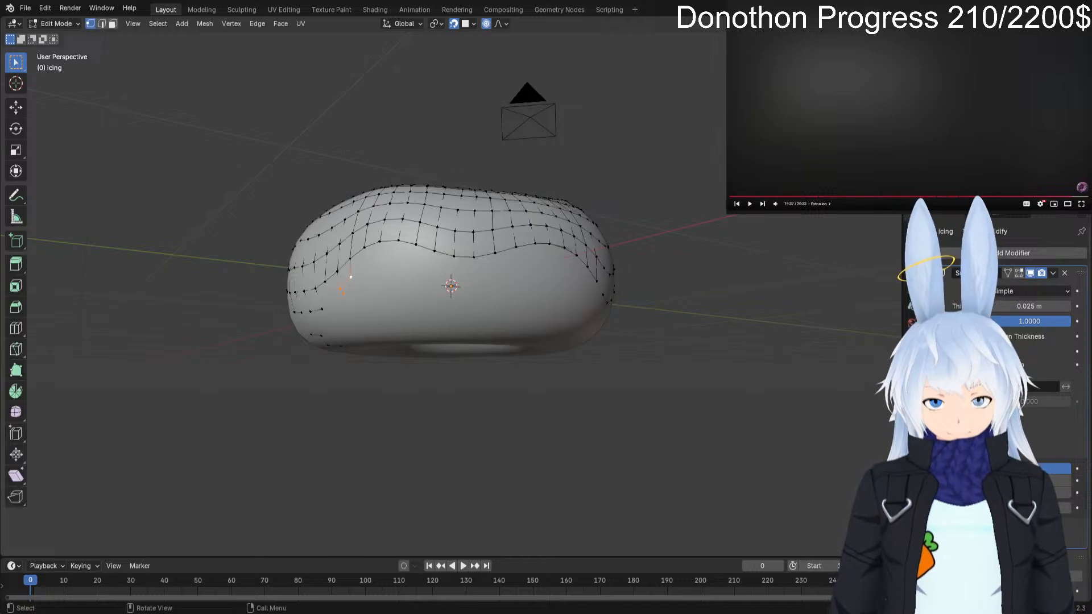
{"action": "left_click", "coordinate": [420, 310]}
{"action": "left_click", "coordinate": [453, 256], "text": "shift"}
{"action": "left_click", "coordinate": [474, 258], "text": "shift"}
{"action": "key", "text": "g"}
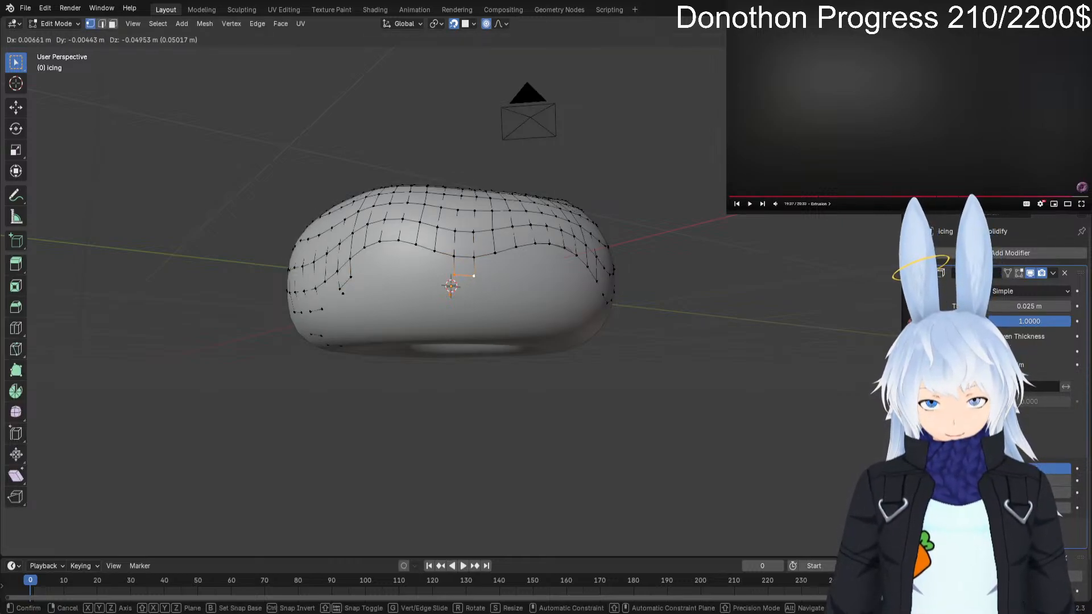
{"action": "left_click", "coordinate": [474, 281]}
Lengthen this drip with two more extrusions of about 0.07 m each down the donut's side and check the smoothed icing.
{"action": "key", "text": "e"}
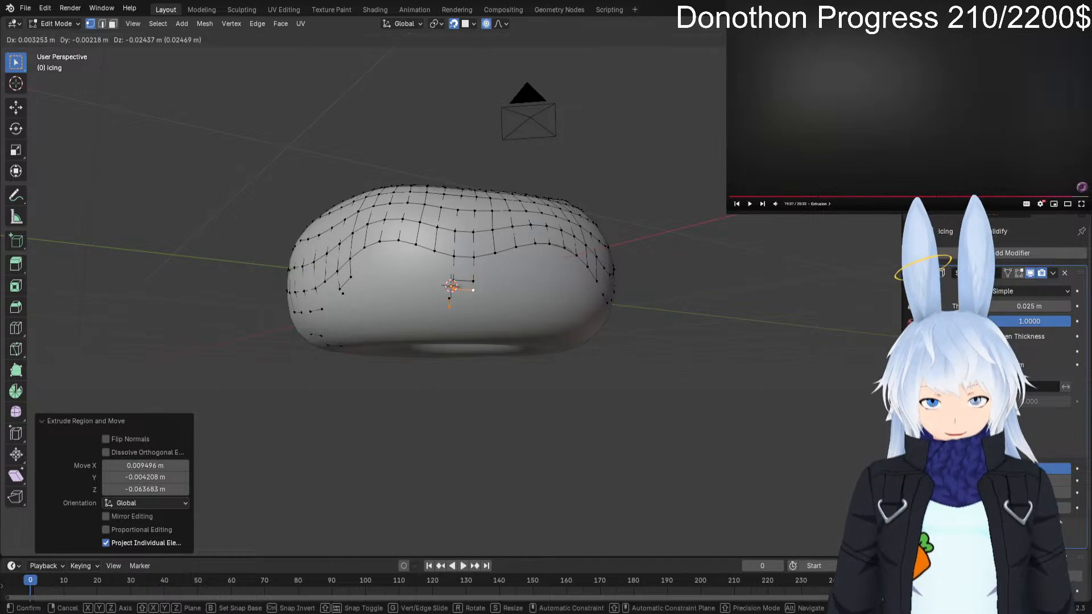
{"action": "key", "text": "Return"}
{"action": "key", "text": "e"}
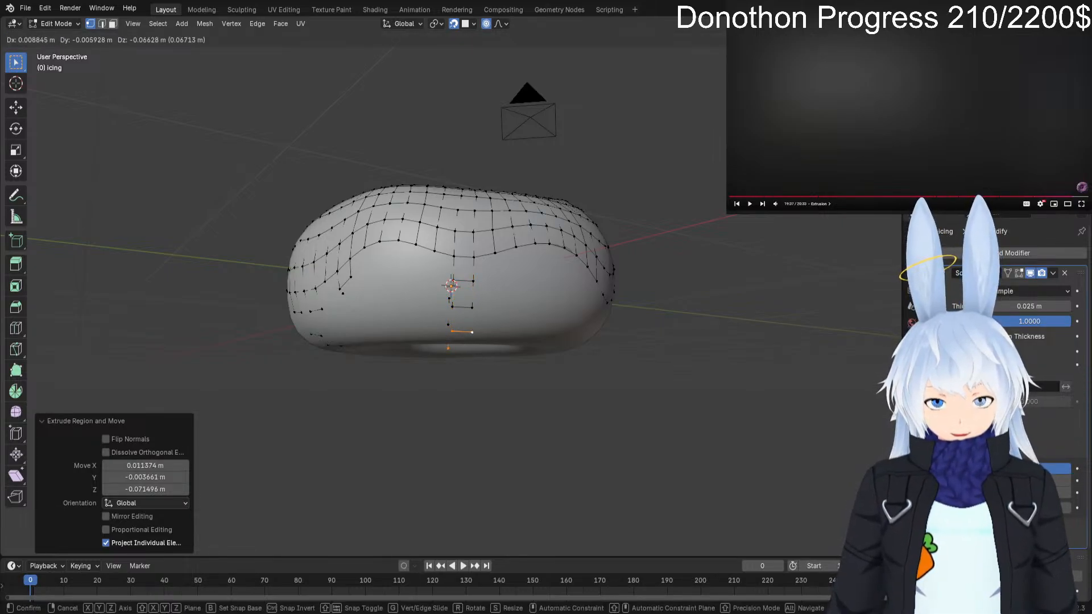
{"action": "left_click", "coordinate": [472, 332]}
{"action": "key", "text": "Tab"}
{"action": "middle_click_drag", "start_coordinate": [472, 332], "coordinate": [517, 320]}
{"action": "scroll", "coordinate": [517, 319], "scroll_direction": "up", "scroll_amount": 1}
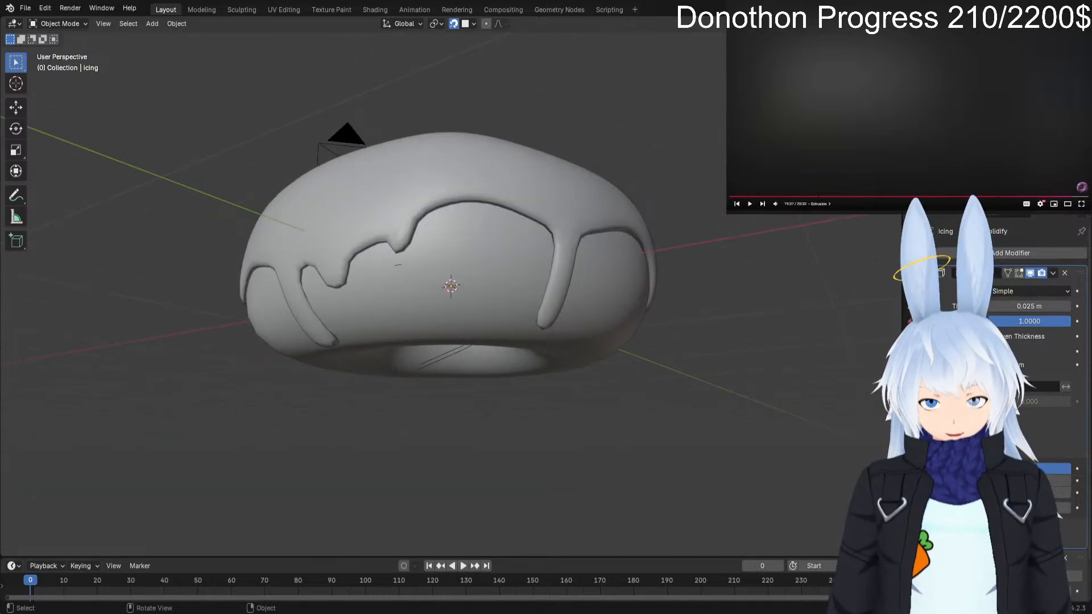
Extrude two neighbouring vertices at the crest of the arch between the tiny drip and the new long drip slightly downward.
{"action": "key", "text": "Tab"}
{"action": "key", "text": "alt+a"}
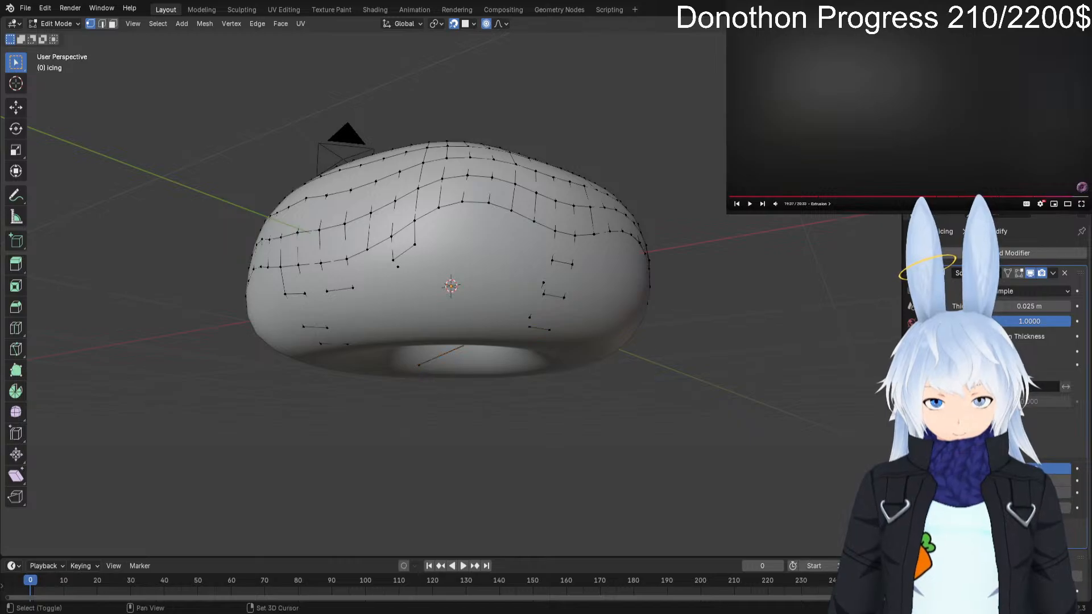
{"action": "left_click", "coordinate": [462, 201], "text": "shift"}
{"action": "left_click", "coordinate": [488, 203], "text": "shift"}
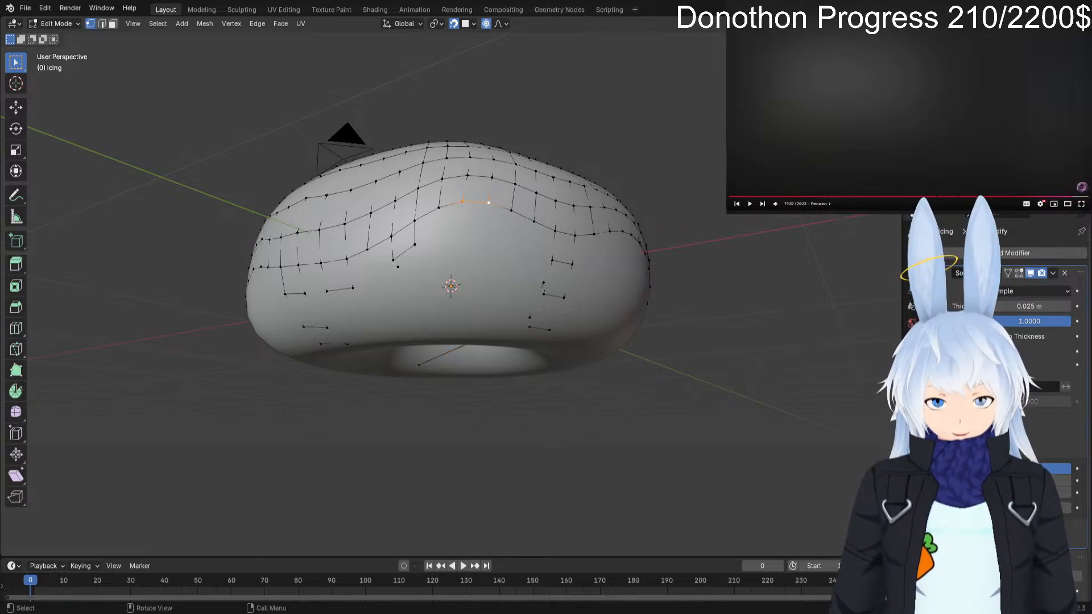
{"action": "key", "text": "e"}
{"action": "left_click", "coordinate": [487, 226]}
{"action": "key", "text": "Tab"}
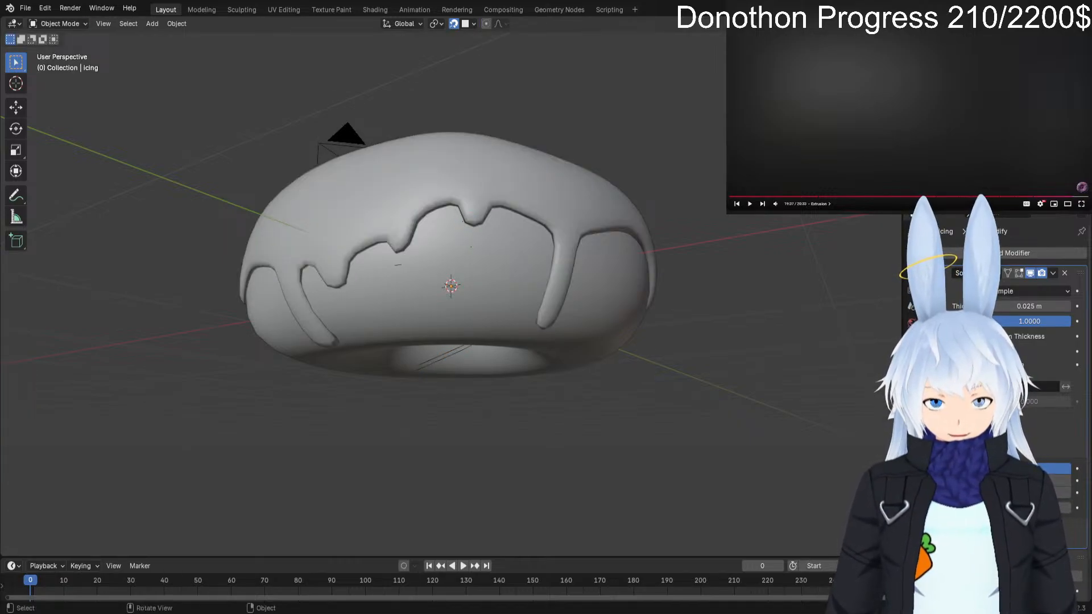
Extrude the end edge of the arch's crest drip once more downward to lengthen it and check the smoothed result.
{"action": "key", "text": "Tab"}
{"action": "key", "text": "e"}
{"action": "left_click", "coordinate": [487, 248]}
{"action": "key", "text": "Tab"}
{"action": "middle_click_drag", "start_coordinate": [487, 248], "coordinate": [563, 250]}
{"action": "scroll", "coordinate": [467, 250], "scroll_direction": "down", "scroll_amount": 1}
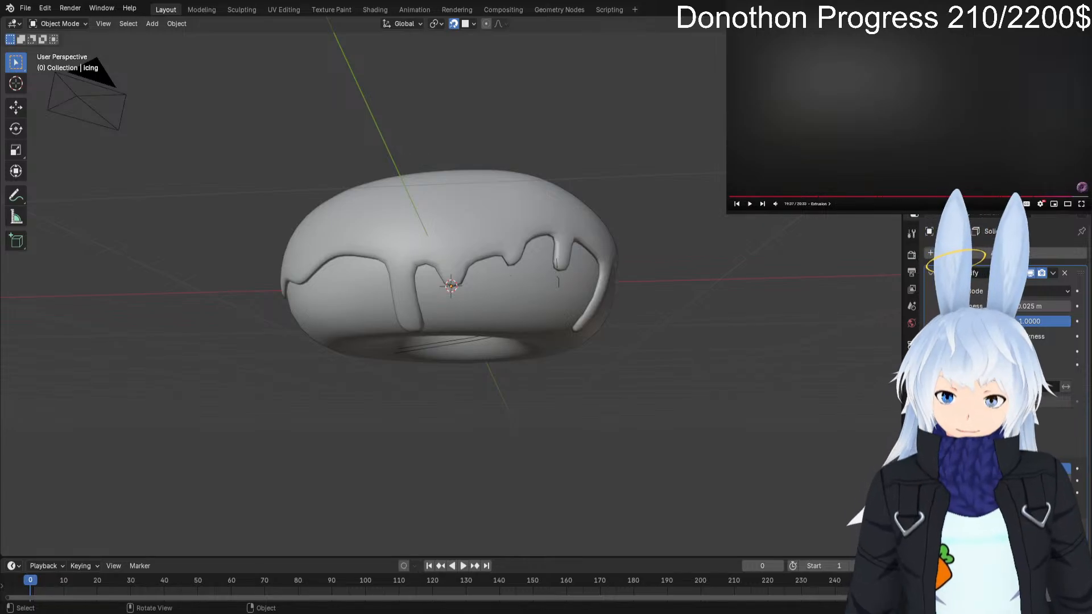
Extrude two neighbouring vertices at the crest of an undripped arch on the donut's next side about 0.067 m down.
{"action": "middle_click_drag", "start_coordinate": [455, 285], "coordinate": [387, 284]}
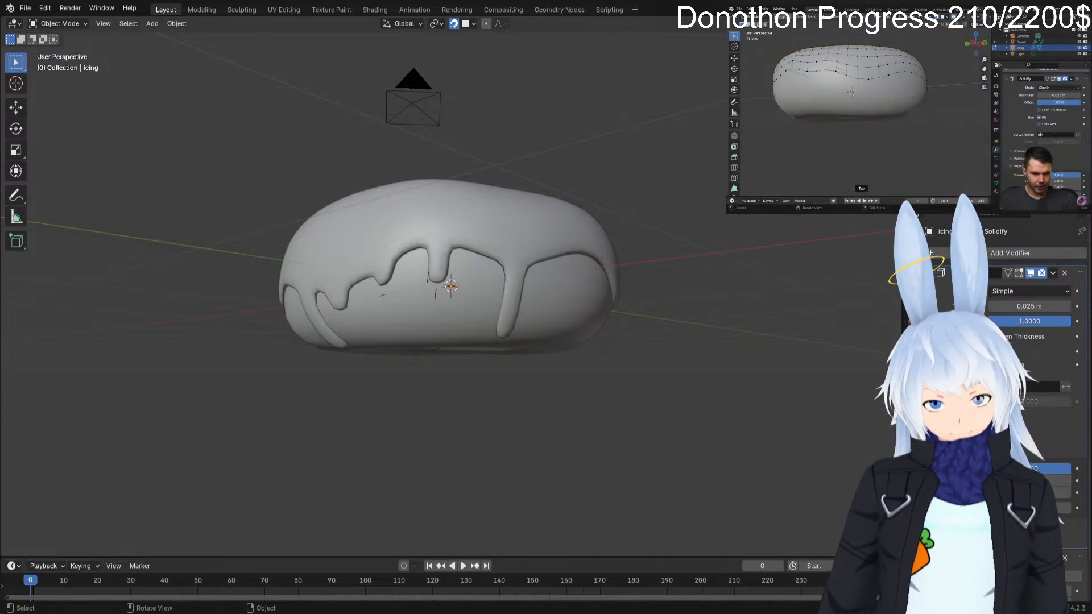
{"action": "middle_click_drag", "start_coordinate": [455, 284], "coordinate": [333, 279]}
{"action": "key", "text": "Tab"}
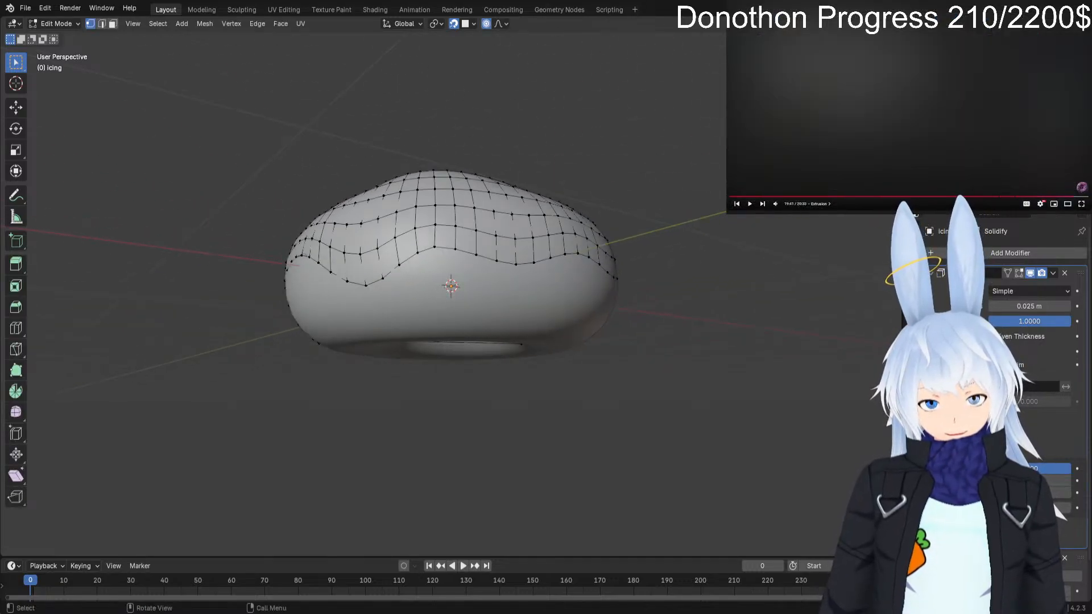
{"action": "left_click", "coordinate": [435, 246], "text": "shift"}
{"action": "left_click", "coordinate": [455, 249], "text": "shift"}
{"action": "key", "text": "e"}
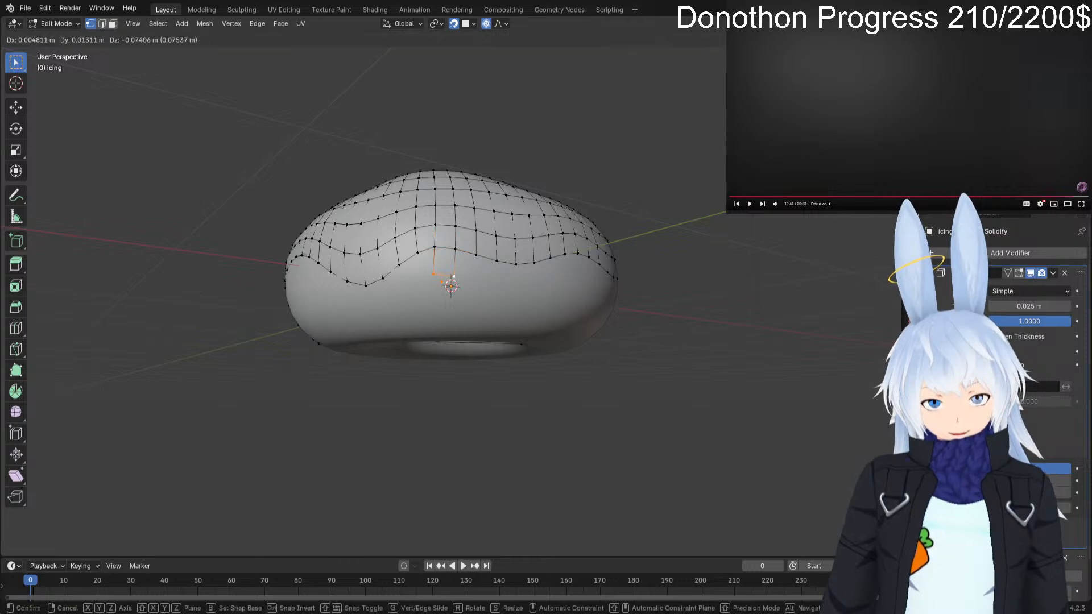
{"action": "left_click", "coordinate": [452, 279]}
Lengthen the crest drip with two more extrusions, about 0.083 m and 0.089 m, down to the donut's underside.
{"action": "key", "text": "e"}
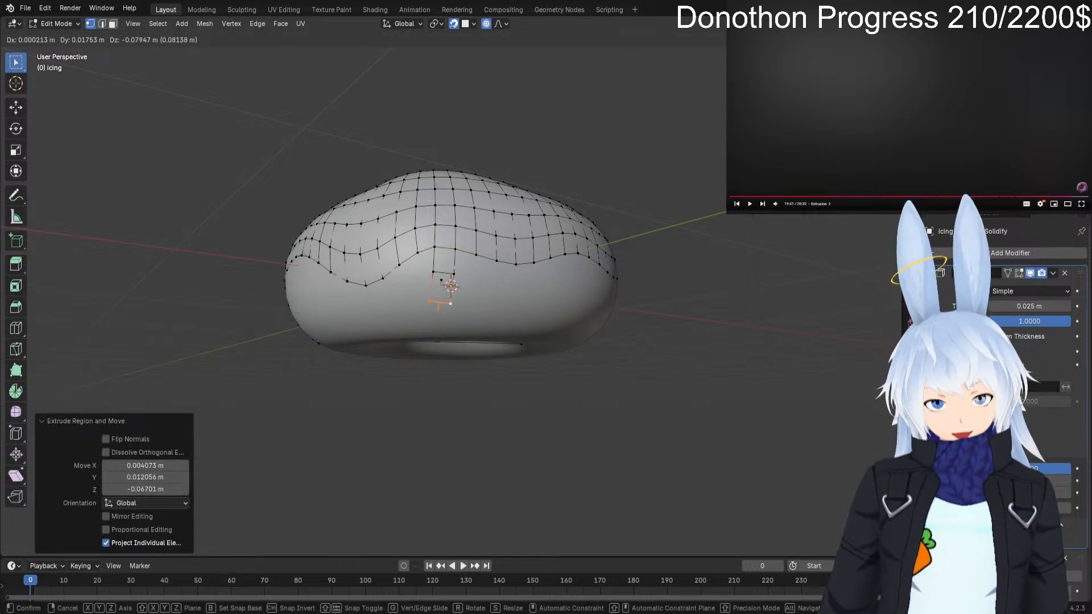
{"action": "left_click", "coordinate": [453, 305]}
{"action": "key", "text": "e"}
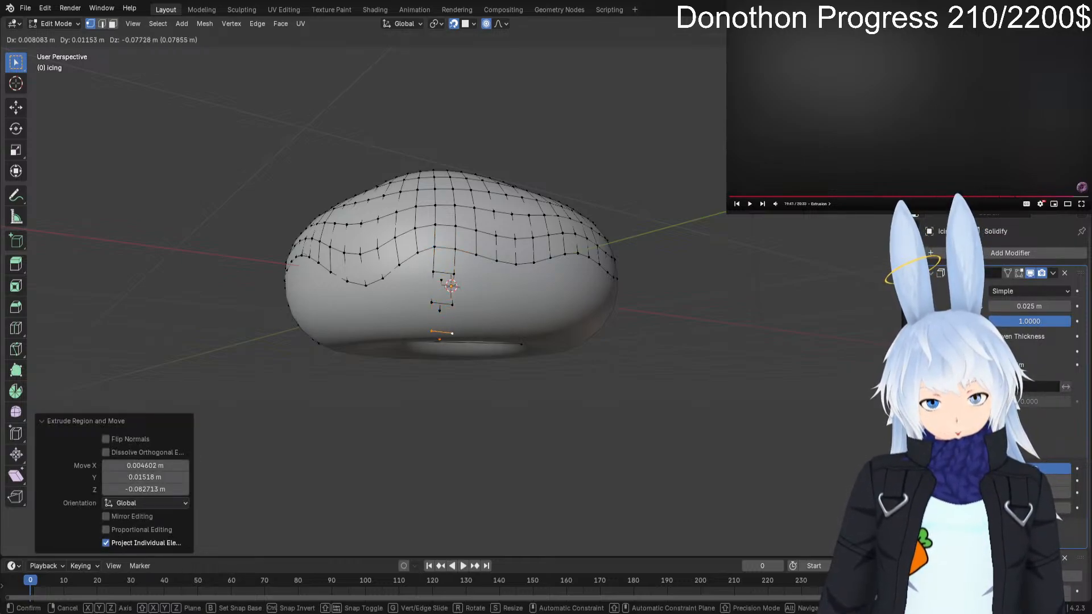
{"action": "left_click", "coordinate": [451, 338]}
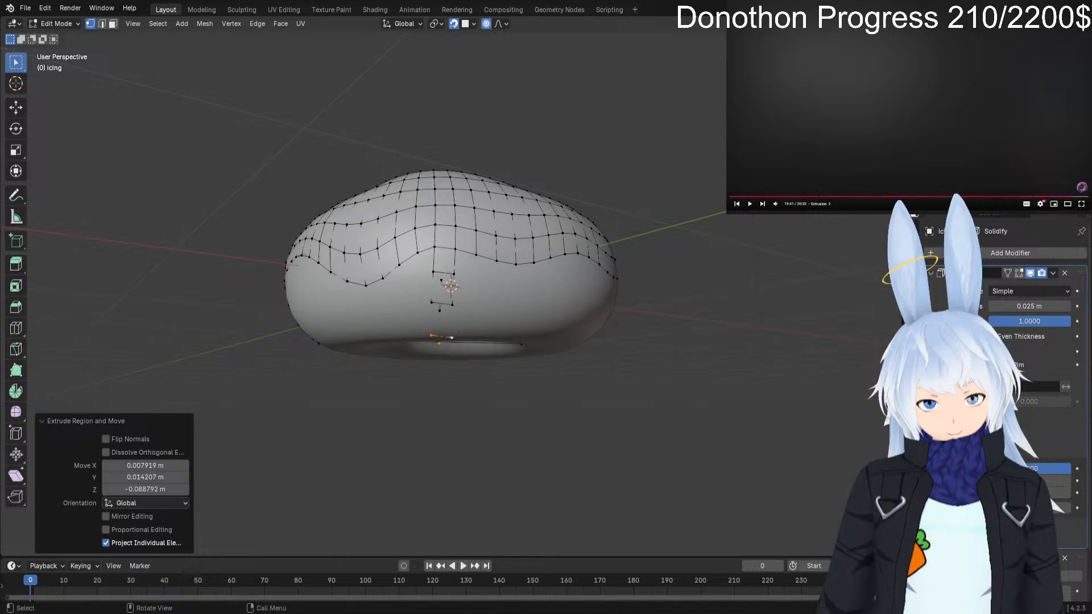
{"action": "key", "text": "Tab"}
Extrude two neighbouring vertices on the edge's flat stretch down in three segments, the first two about 0.08 m and 0.065 m, as a long drip.
{"action": "middle_click_drag", "start_coordinate": [546, 341], "coordinate": [668, 305]}
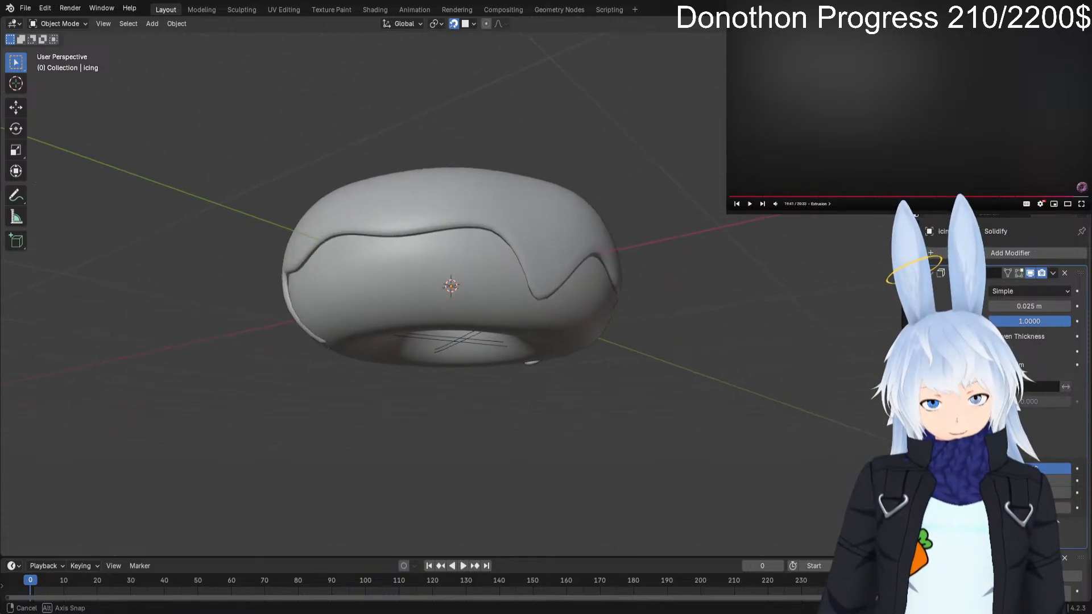
{"action": "key", "text": "Tab"}
{"action": "left_click", "coordinate": [450, 233]}
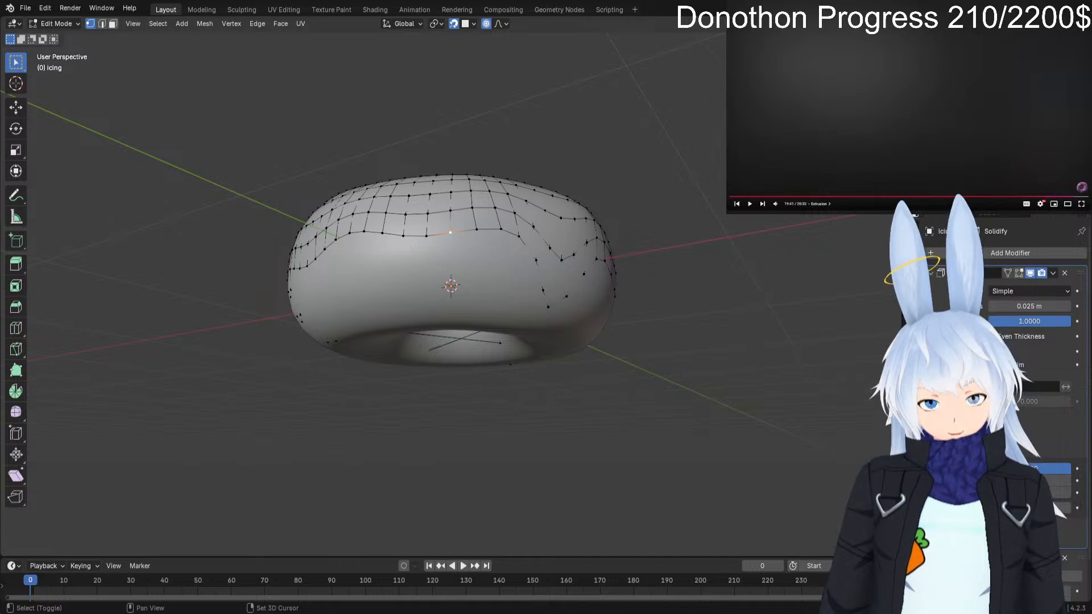
{"action": "key", "text": "g"}
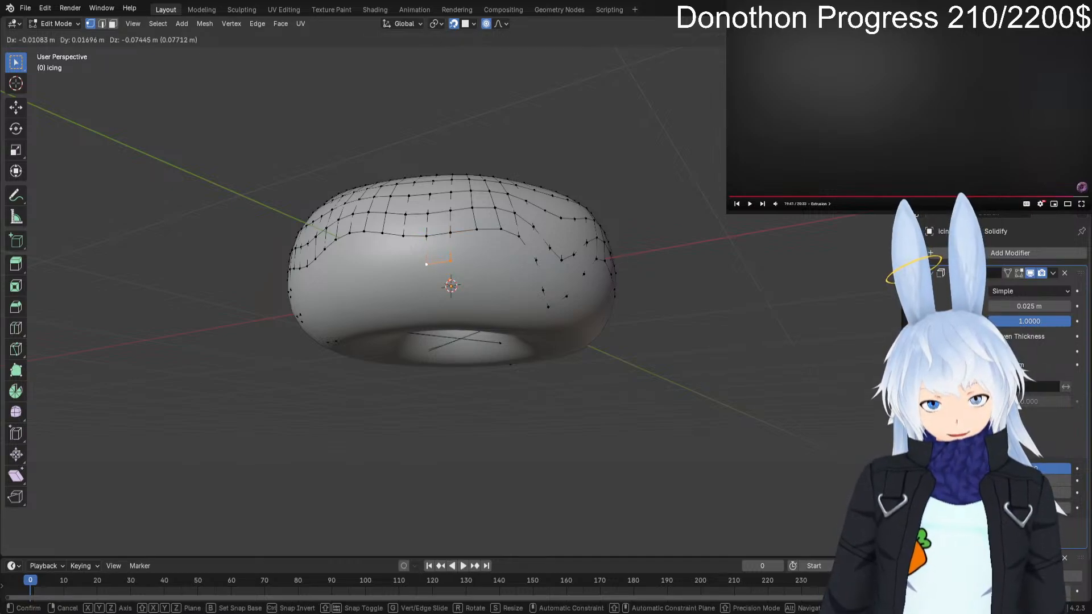
{"action": "left_click", "coordinate": [424, 269]}
{"action": "key", "text": "e"}
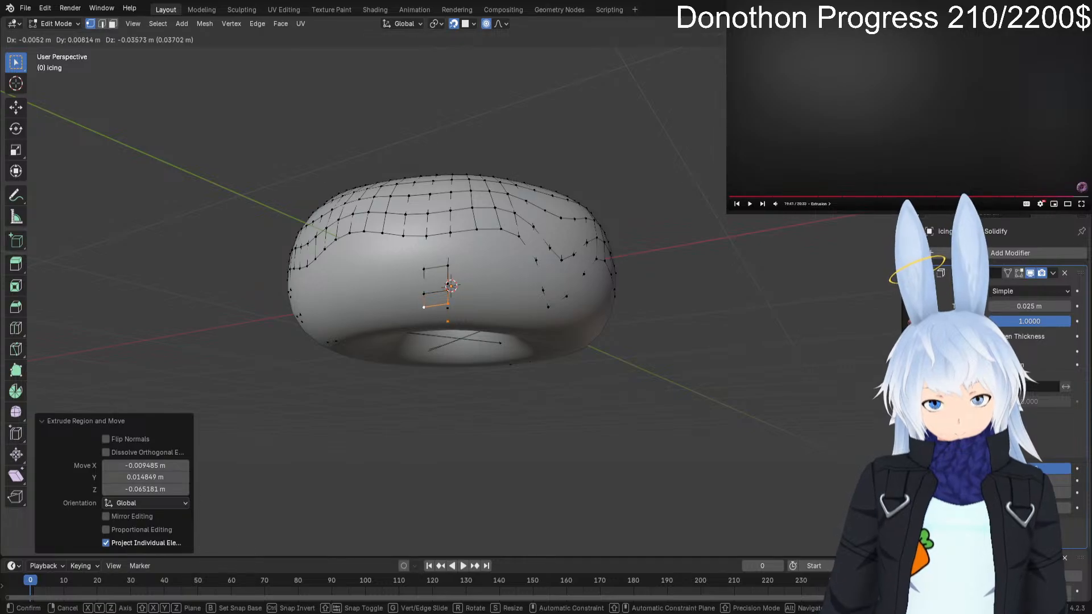
{"action": "left_click", "coordinate": [424, 317]}
{"action": "key", "text": "Tab"}
Extrude two neighbouring edge vertices midway between the two long drips about 0.06 m down and about 0.05 m further, and check the smoothed drip.
{"action": "middle_click_drag", "start_coordinate": [424, 316], "coordinate": [490, 331]}
{"action": "key", "text": "Tab"}
{"action": "left_click", "coordinate": [432, 252]}
{"action": "left_click", "coordinate": [431, 246], "text": "shift"}
{"action": "left_click", "coordinate": [413, 253], "text": "shift"}
{"action": "key", "text": "e"}
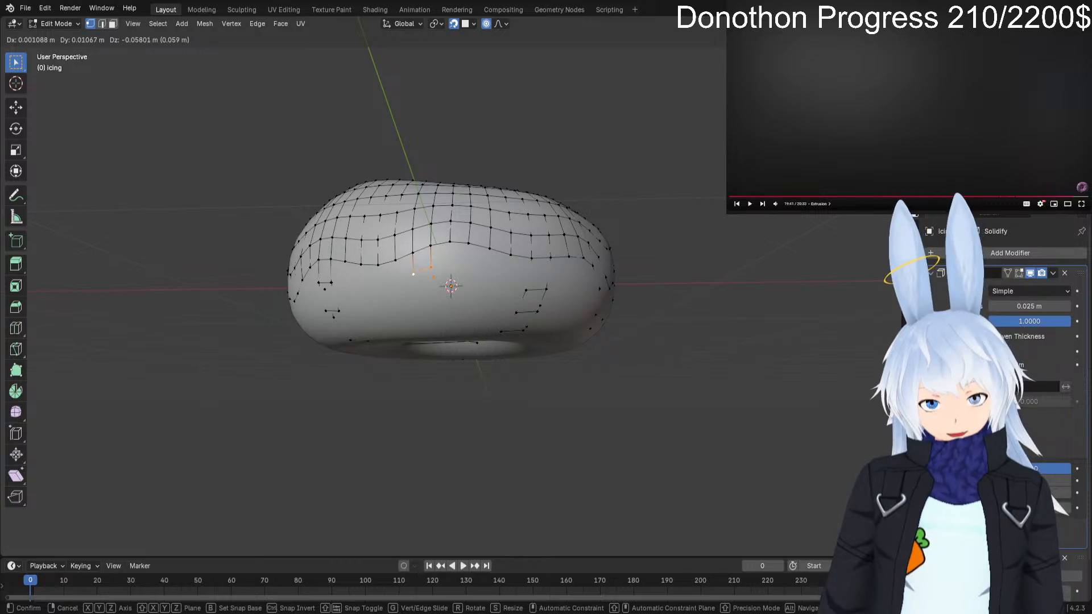
{"action": "key", "text": "Return"}
{"action": "key", "text": "e"}
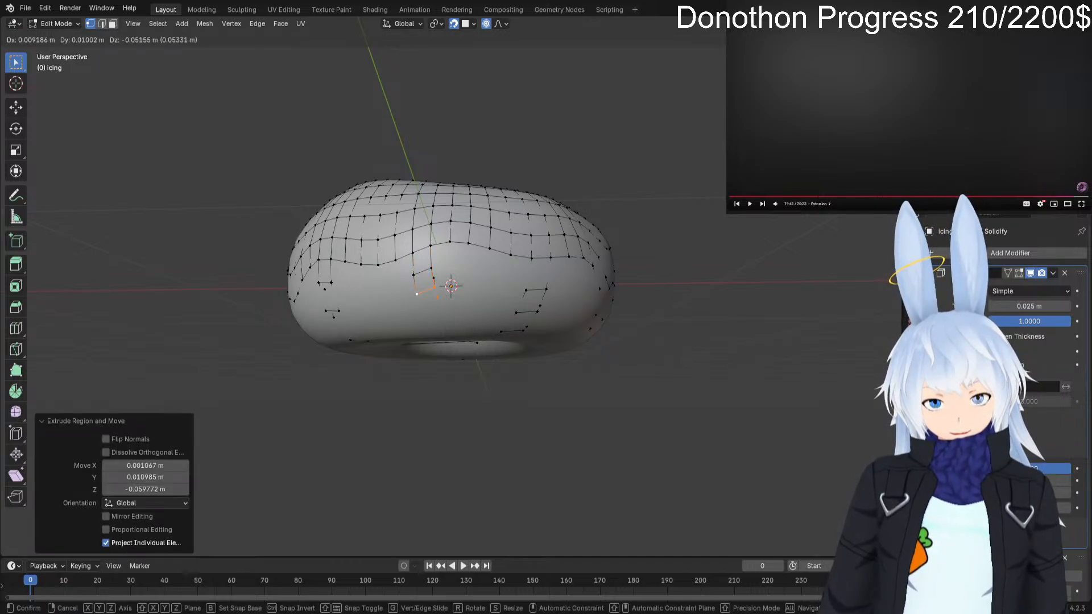
{"action": "key", "text": "Return"}
{"action": "key", "text": "Tab"}
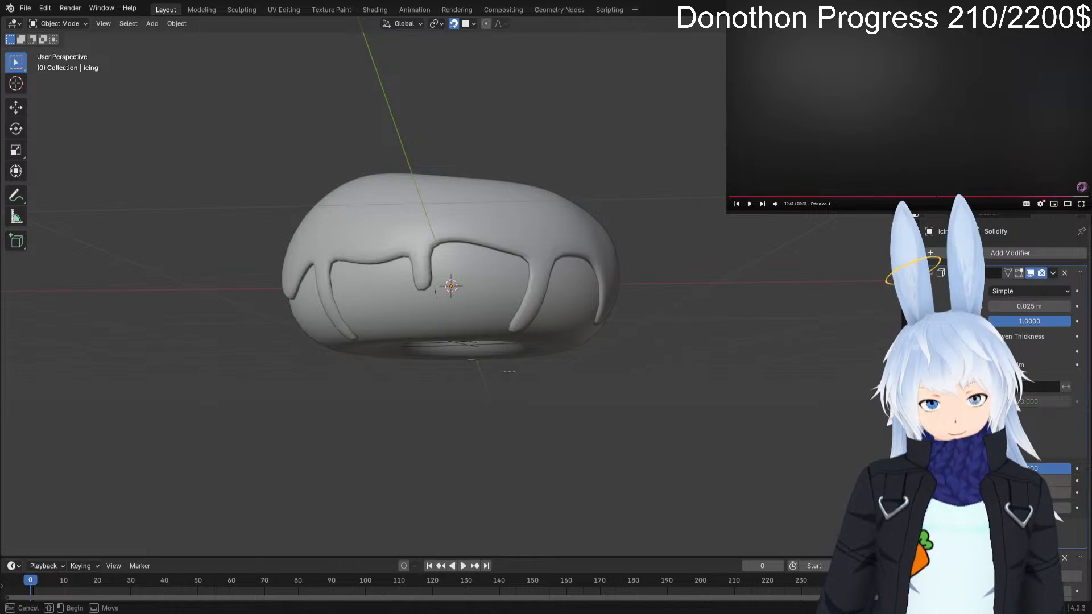
{"action": "middle_click_drag", "start_coordinate": [546, 307], "coordinate": [613, 304]}
{"action": "key", "text": "Tab"}
{"action": "key", "text": "g"}
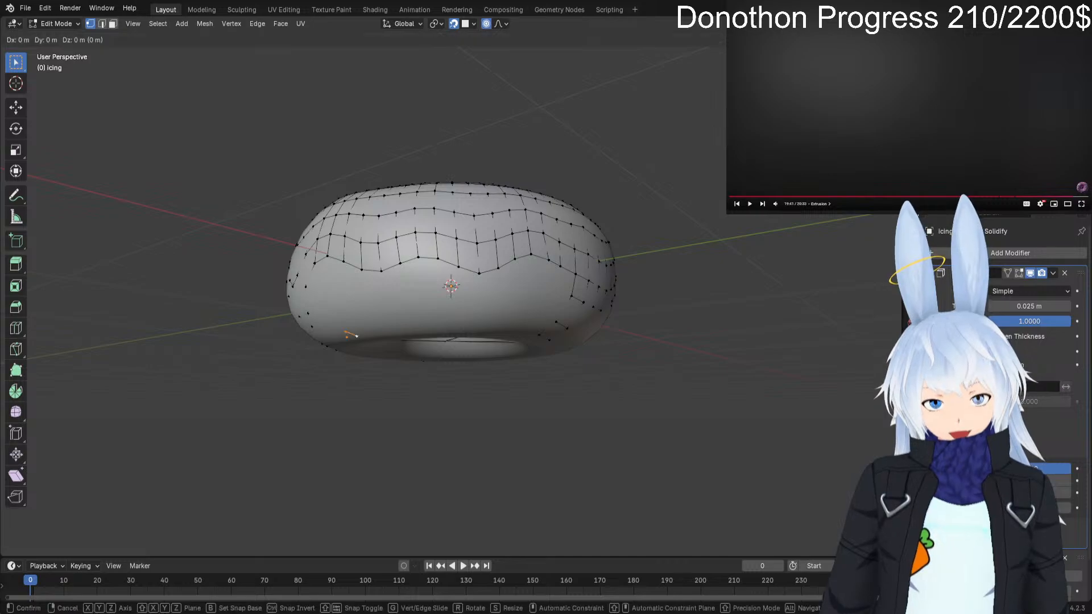
{"action": "key", "text": "Escape"}
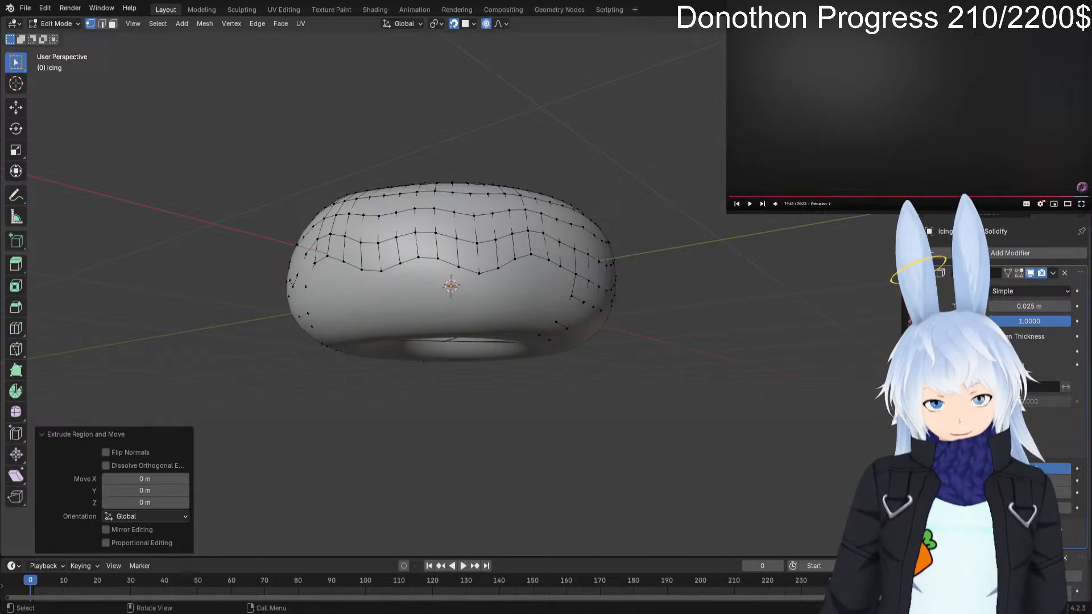
{"action": "key", "text": "ctrl+z"}
Extrude two neighbouring vertices on the small rise between the two shallow dips about 0.063 m down as a short drip.
{"action": "left_click", "coordinate": [418, 257], "text": "shift"}
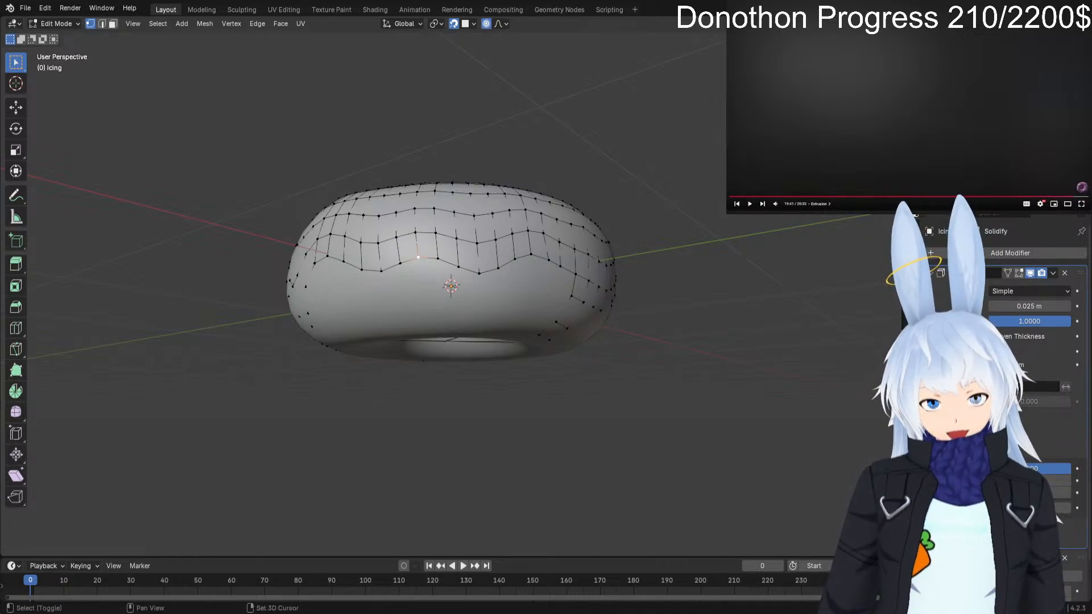
{"action": "key", "text": "e"}
{"action": "key", "text": "Return"}
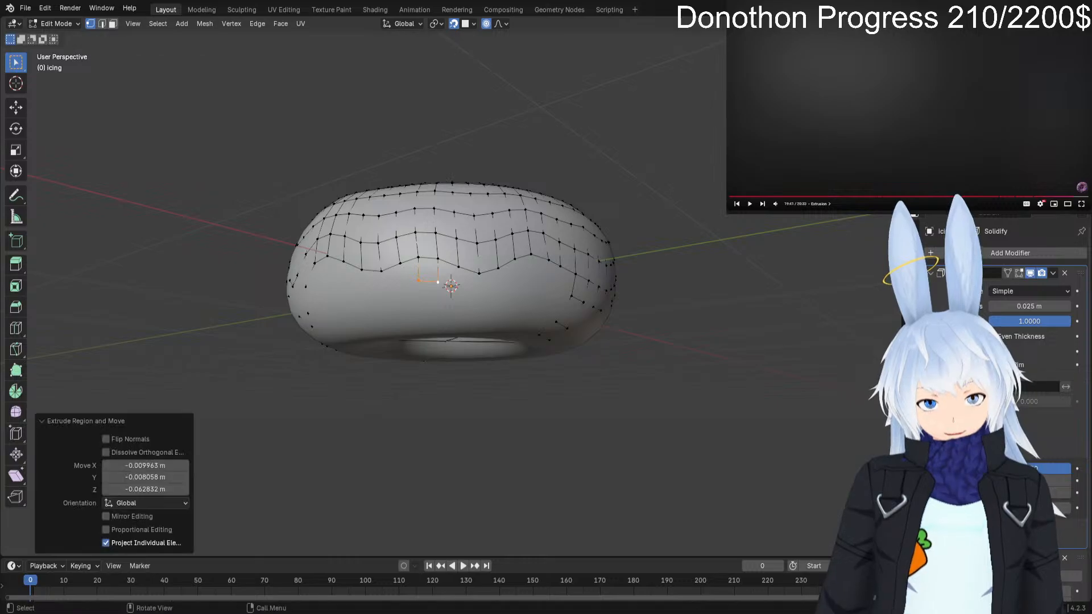
{"action": "key", "text": "Tab"}
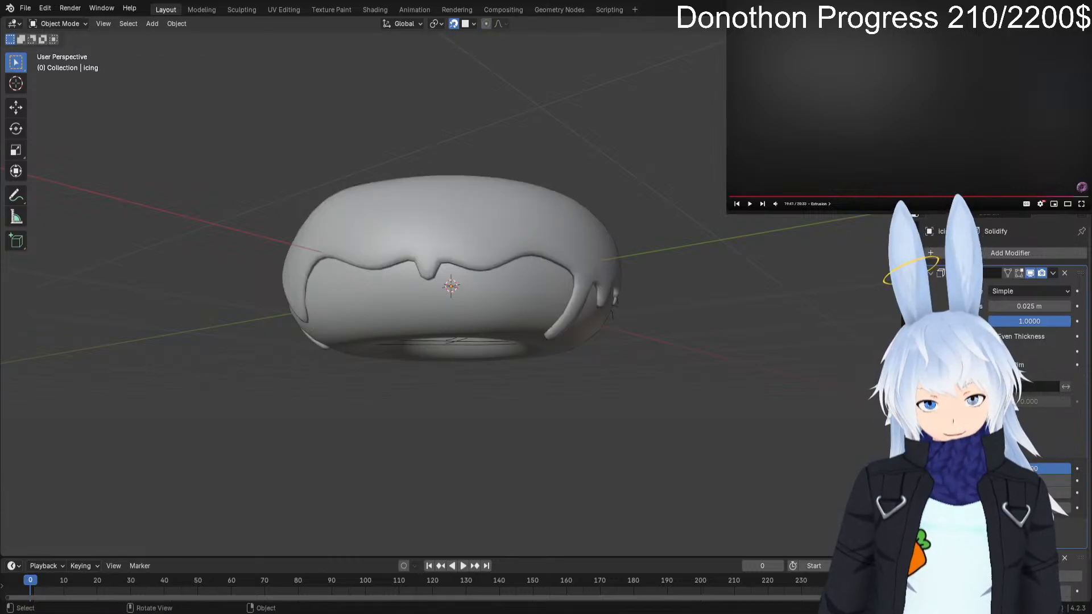
Extrude two neighbouring vertices at the top of the wide arch, right of the long drip, down as a short drip and clear the selection.
{"action": "middle_click_drag", "start_coordinate": [455, 285], "coordinate": [474, 299]}
{"action": "key", "text": "Tab"}
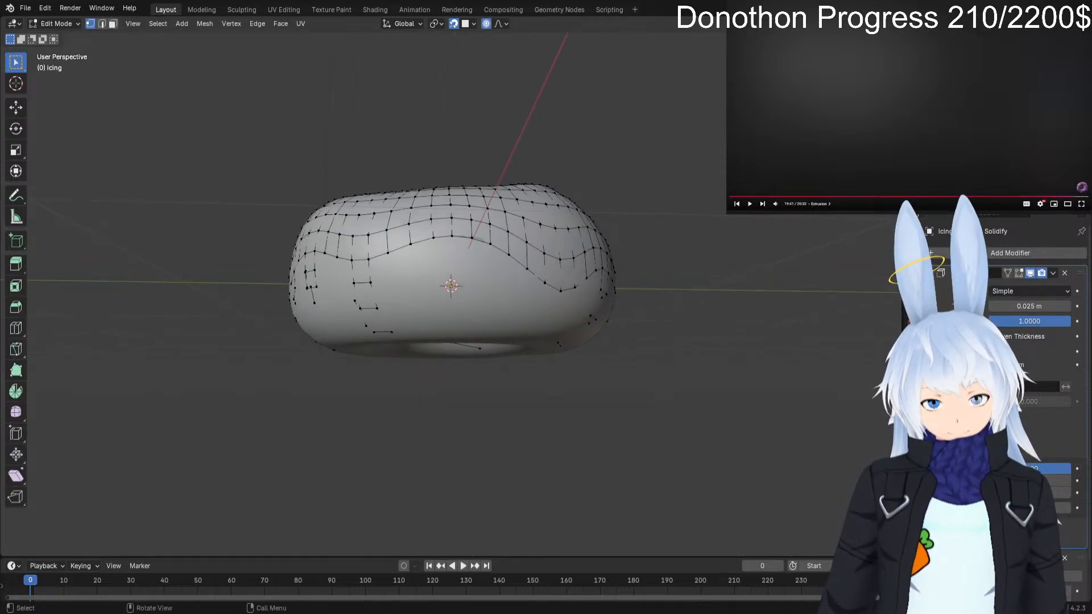
{"action": "left_click", "coordinate": [452, 236], "text": "shift"}
{"action": "left_click", "coordinate": [433, 238], "text": "shift"}
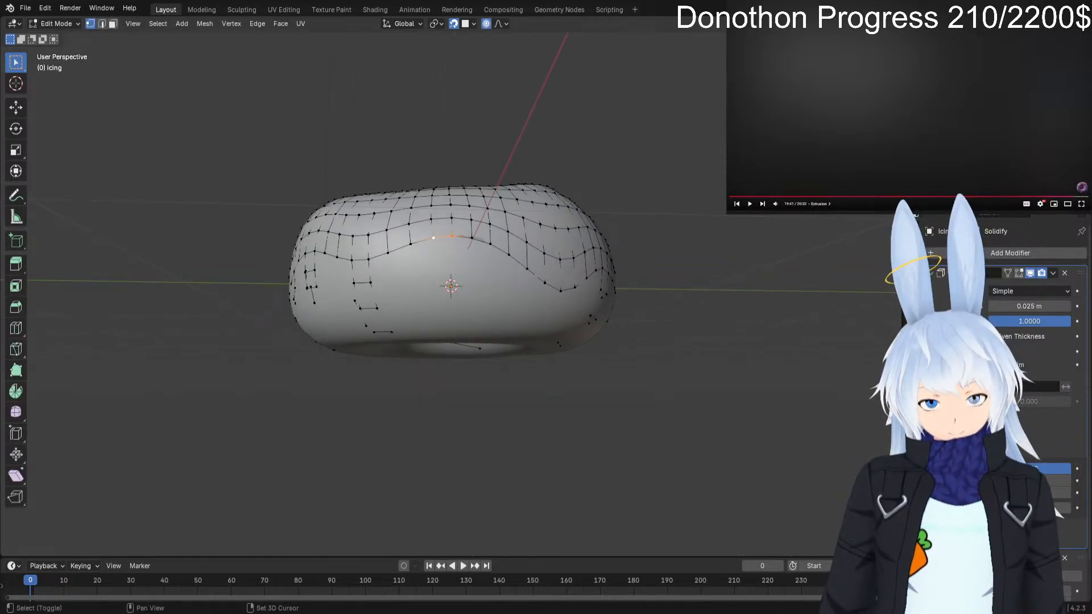
{"action": "key", "text": "g"}
{"action": "key", "text": "Return"}
{"action": "key", "text": "Tab"}
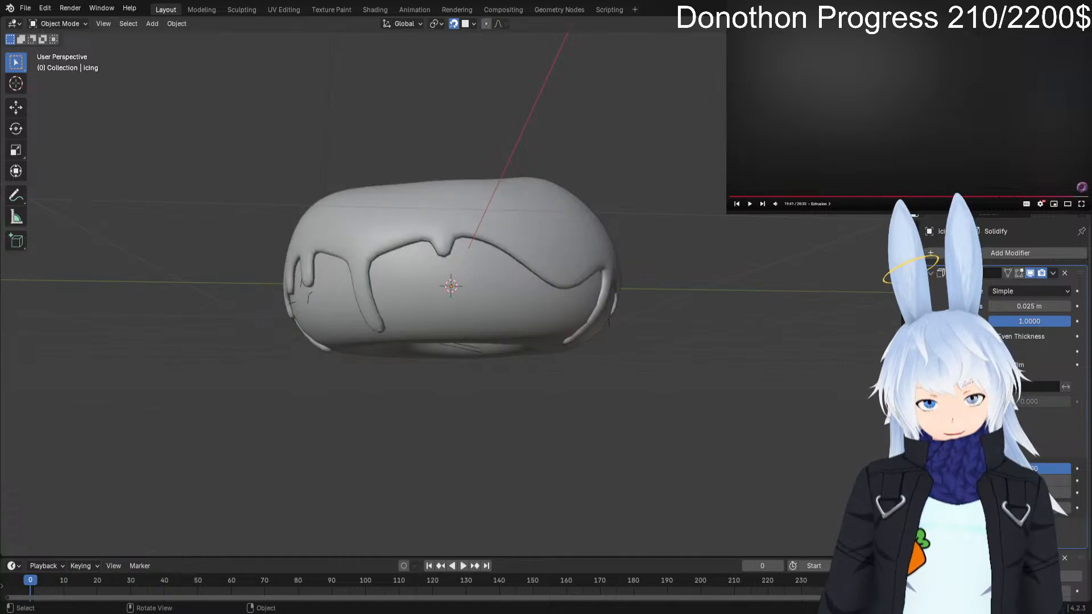
{"action": "scroll", "coordinate": [451, 286], "scroll_direction": "down", "scroll_amount": 1}
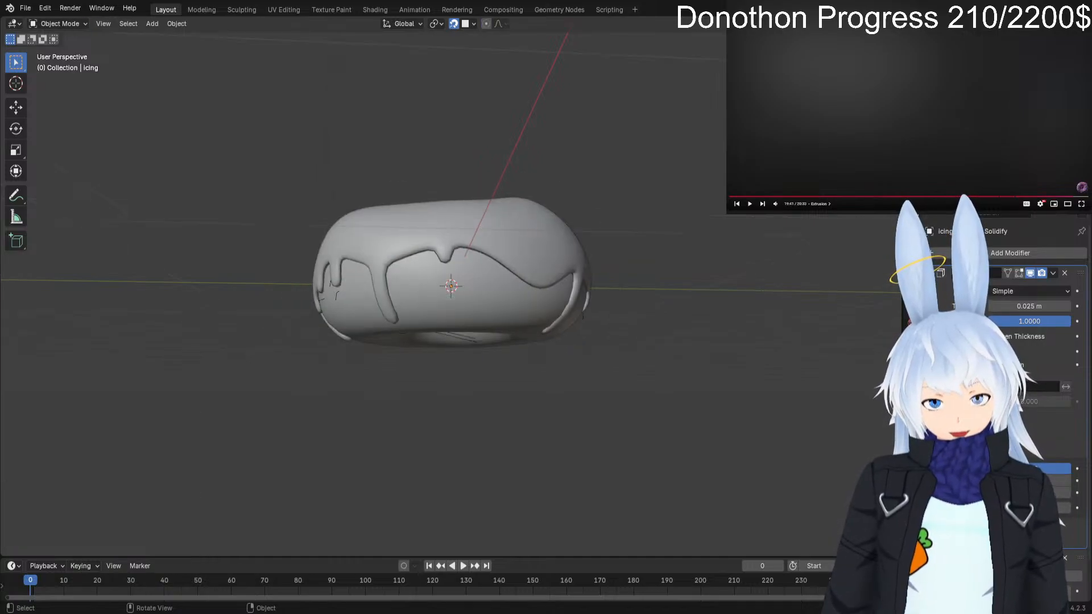
{"action": "key", "text": "Tab"}
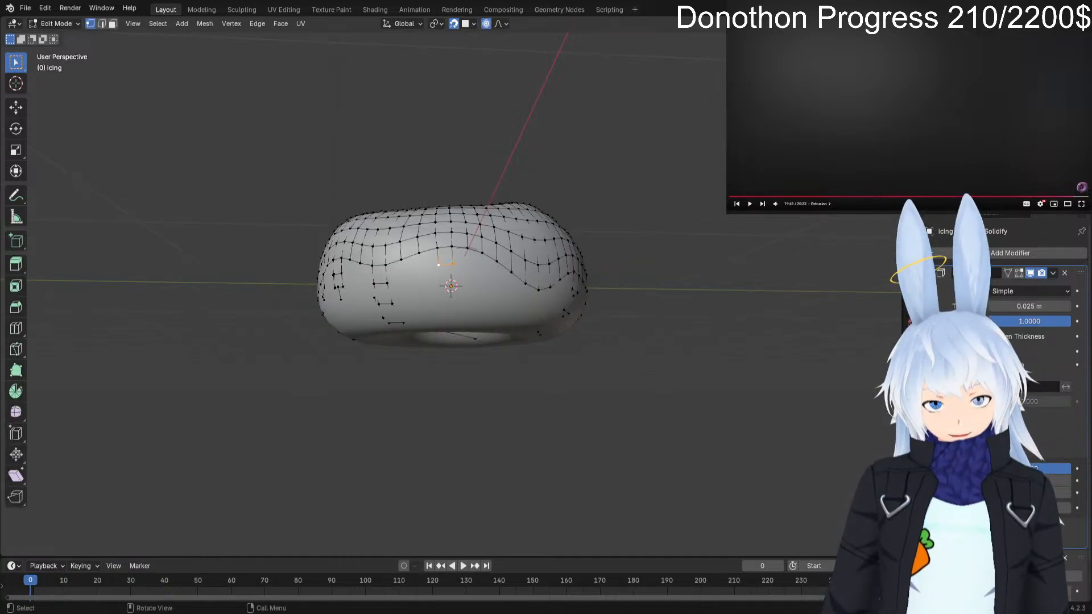
{"action": "key", "text": "alt+a"}
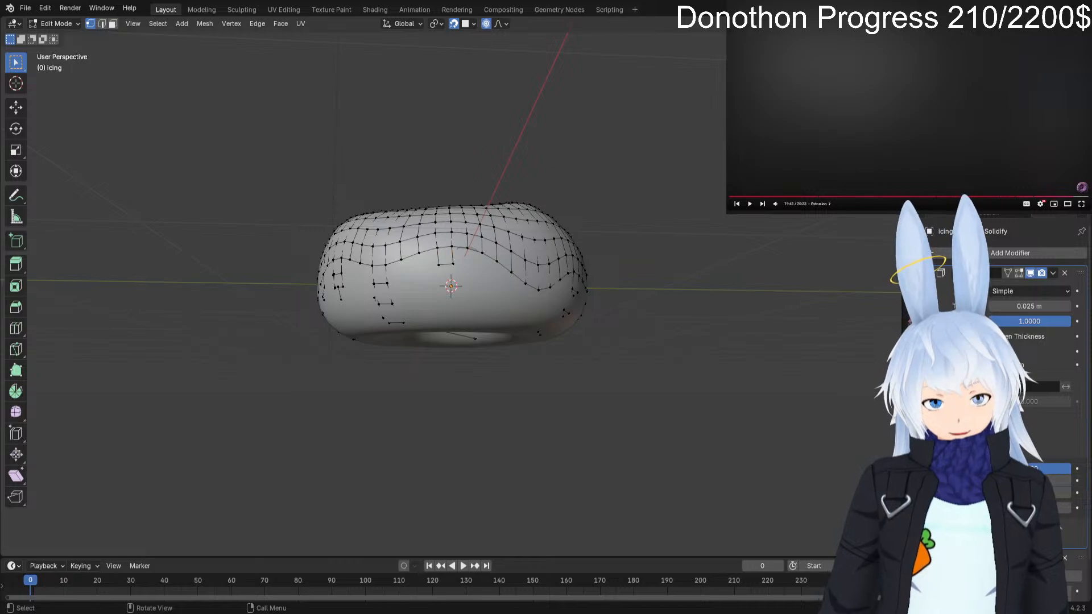
Extrude two neighbouring edge vertices on the wide arch's descending side down as a short drip and check the smoothed icing.
{"action": "left_click", "coordinate": [497, 261], "text": "shift"}
{"action": "key", "text": "g"}
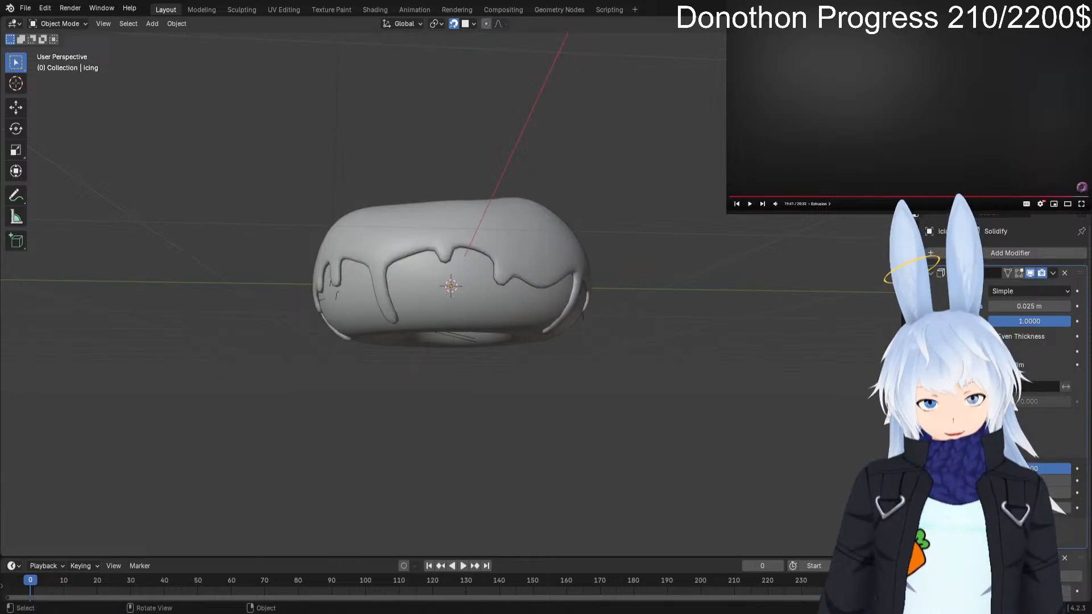
{"action": "left_click_drag", "start_coordinate": [444, 319], "coordinate": [520, 307], "text": "alt"}
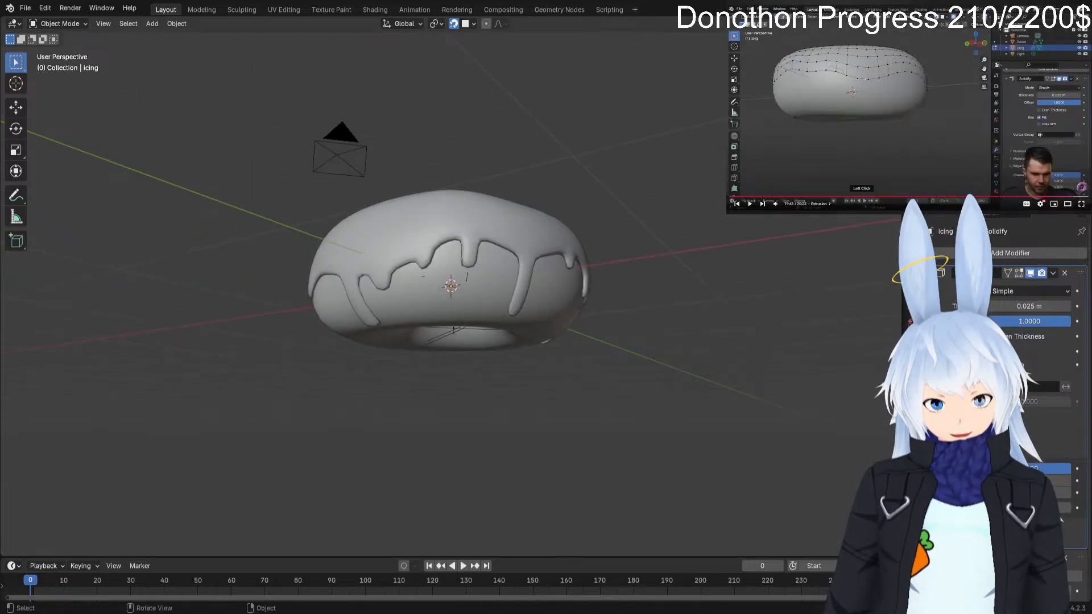
{"action": "middle_click_drag", "start_coordinate": [409, 318], "coordinate": [479, 319]}
Delete the stray vertex beside the short drip with the ragged tip and check the drip in Object Mode.
{"action": "scroll", "coordinate": [479, 318], "scroll_direction": "up", "scroll_amount": 6}
{"action": "key", "text": "Tab"}
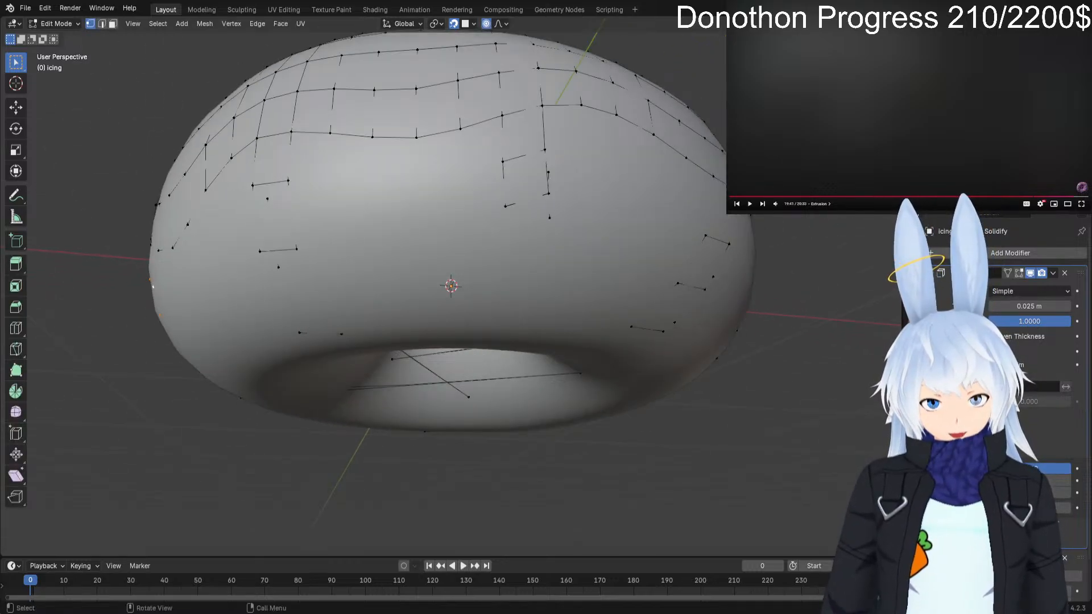
{"action": "key", "text": "Tab"}
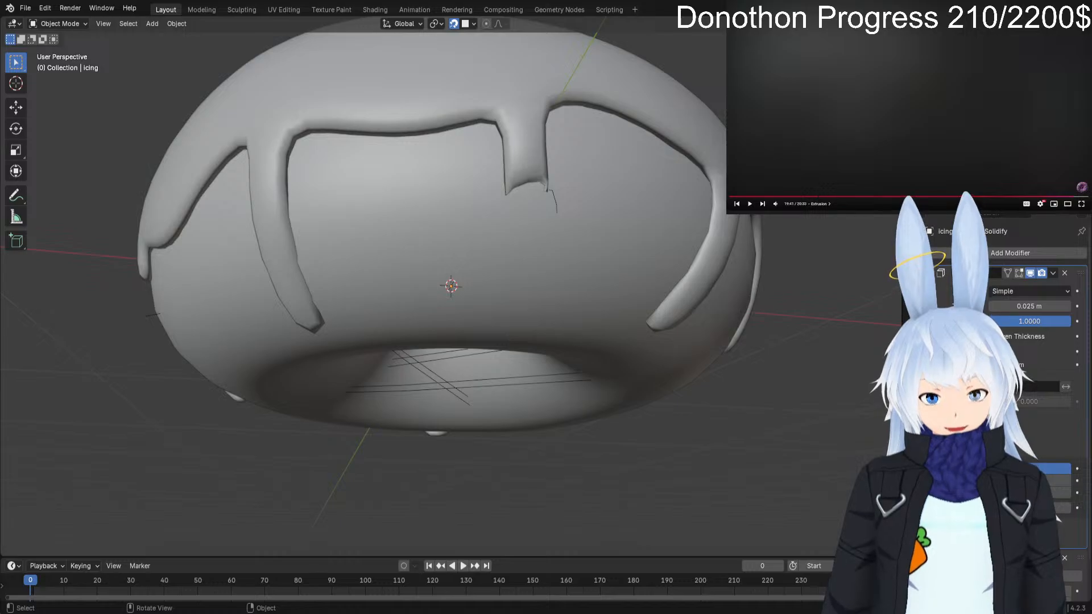
{"action": "key", "text": "Tab"}
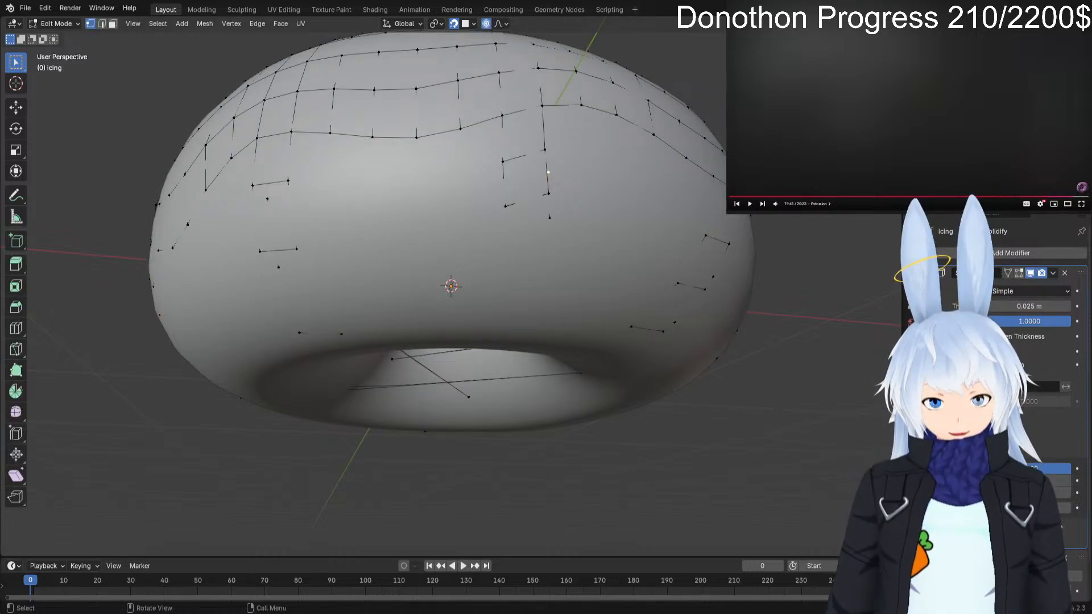
{"action": "scroll", "coordinate": [451, 286], "scroll_direction": "up", "scroll_amount": 3}
{"action": "middle_click_drag", "start_coordinate": [451, 286], "coordinate": [401, 318]}
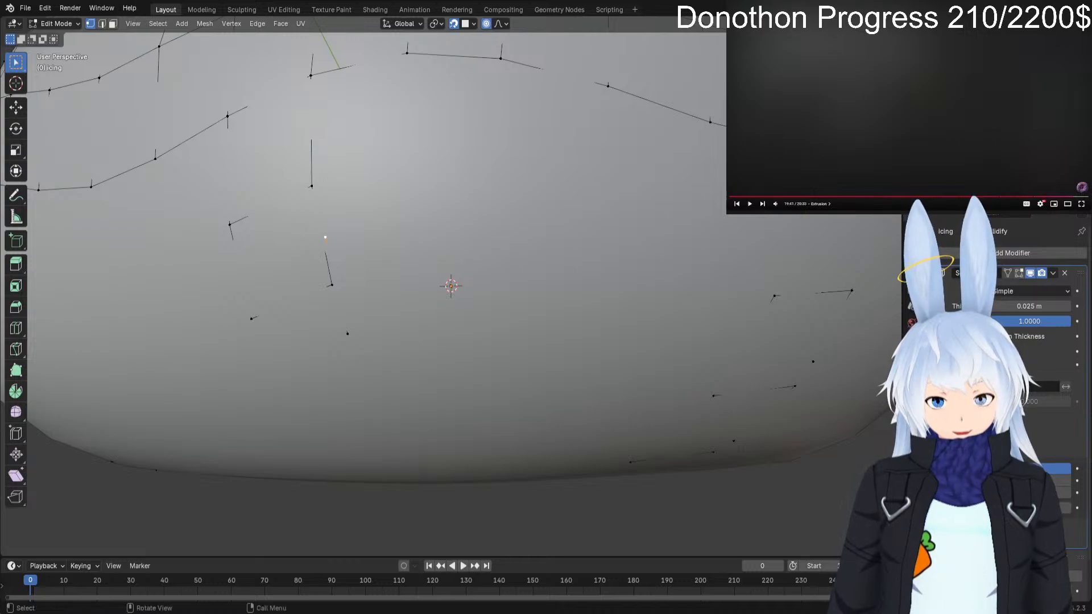
{"action": "left_click", "coordinate": [347, 333], "text": "shift"}
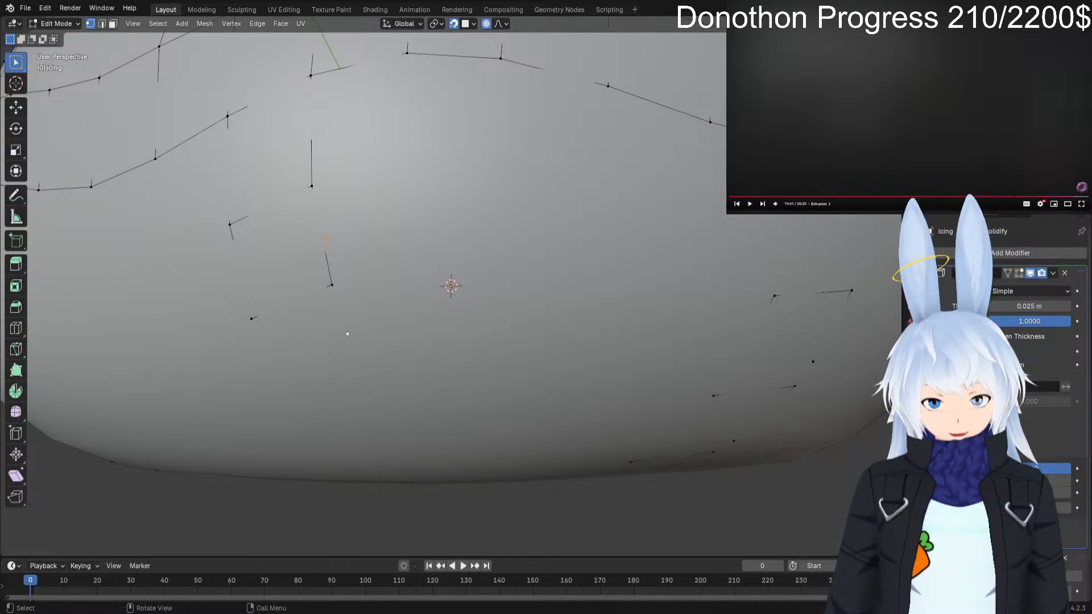
{"action": "key", "text": "x"}
{"action": "left_click", "coordinate": [465, 300]}
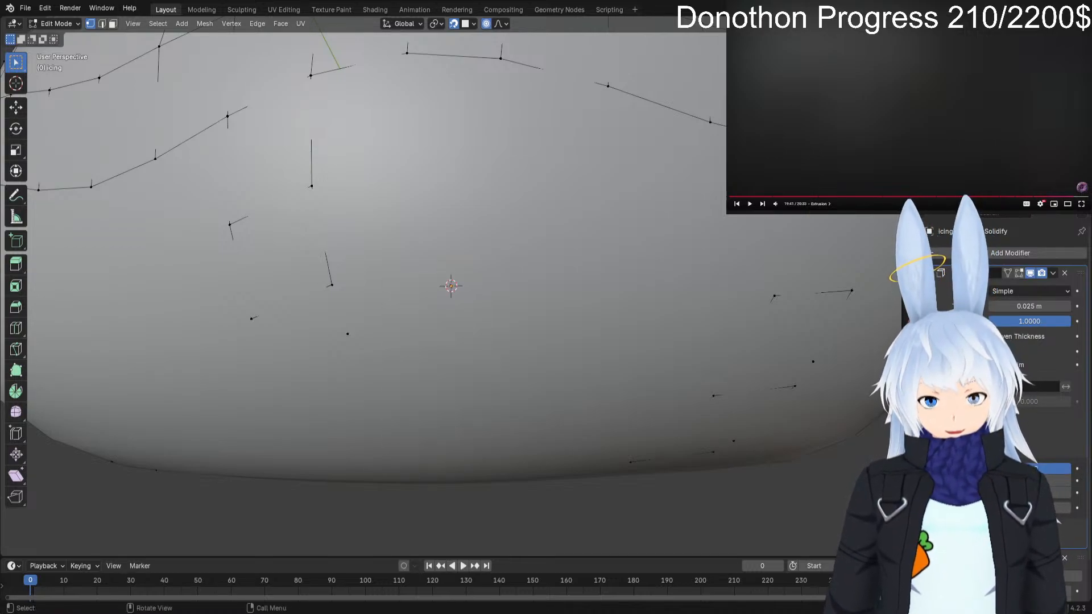
{"action": "scroll", "coordinate": [451, 286], "scroll_direction": "down", "scroll_amount": 10}
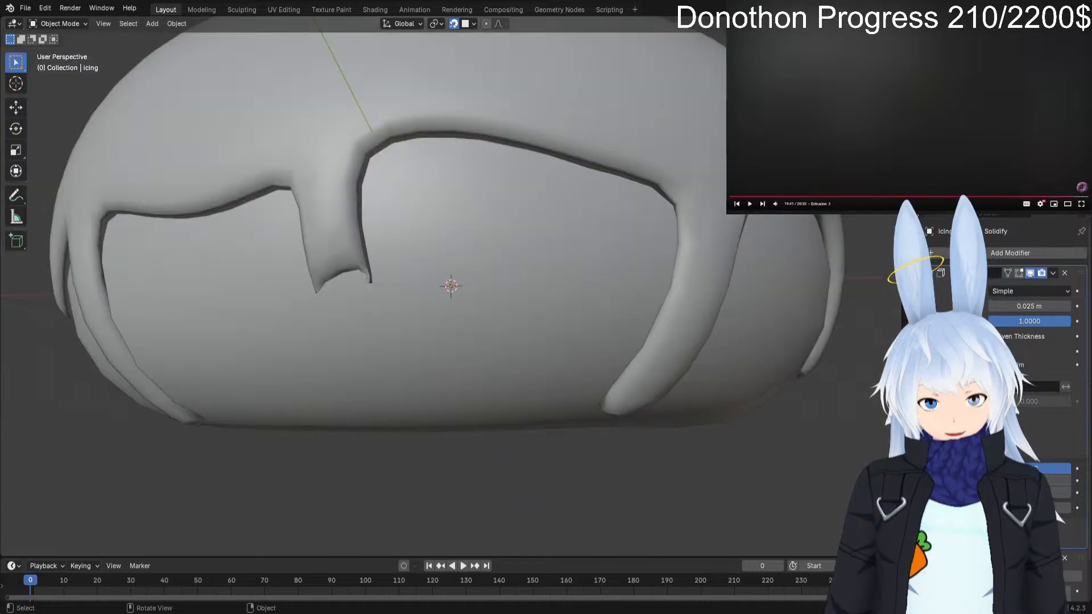
Delete the remaining loose vertex just below the ragged drip's tip and check the smoothed shape.
{"action": "left_click", "coordinate": [403, 308], "text": "shift"}
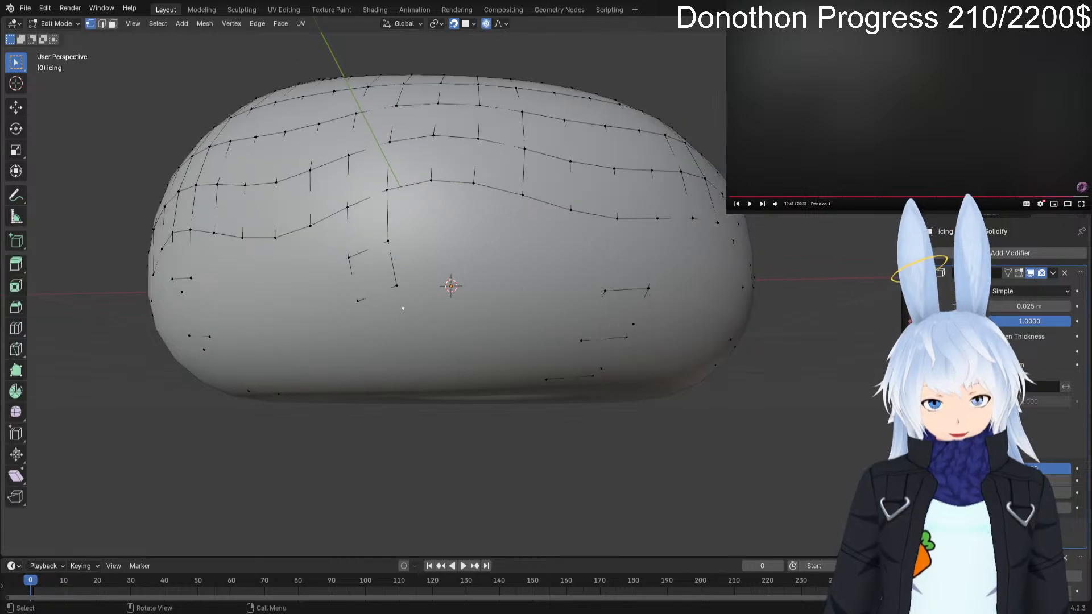
{"action": "key", "text": "x"}
{"action": "left_click", "coordinate": [403, 308]}
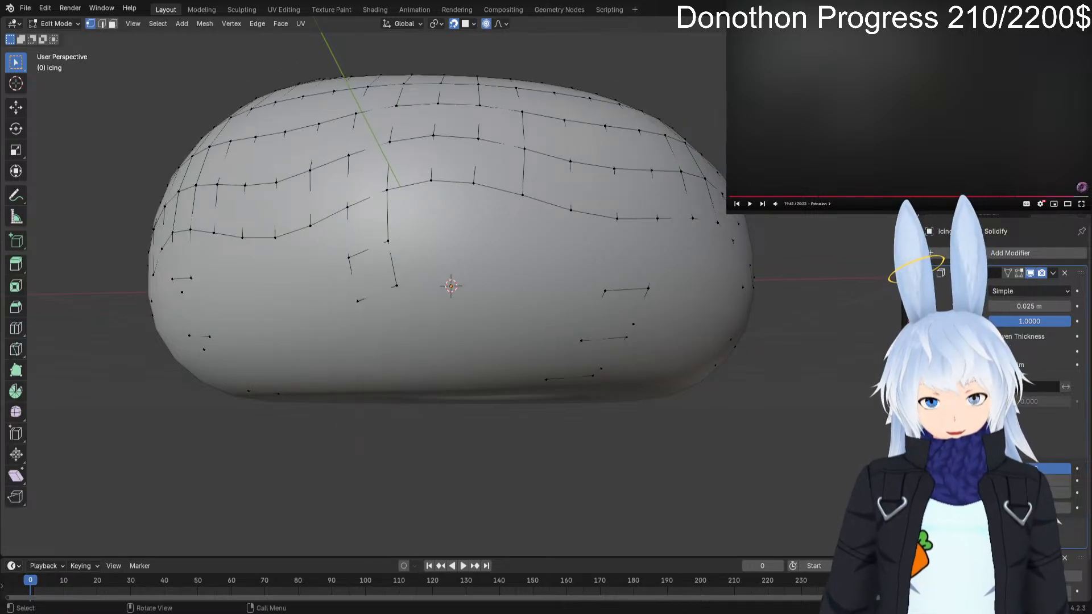
{"action": "key", "text": "Tab"}
{"action": "scroll", "coordinate": [364, 284], "scroll_direction": "up", "scroll_amount": 4}
{"action": "scroll", "coordinate": [364, 284], "scroll_direction": "down", "scroll_amount": 2}
{"action": "key", "text": "Tab"}
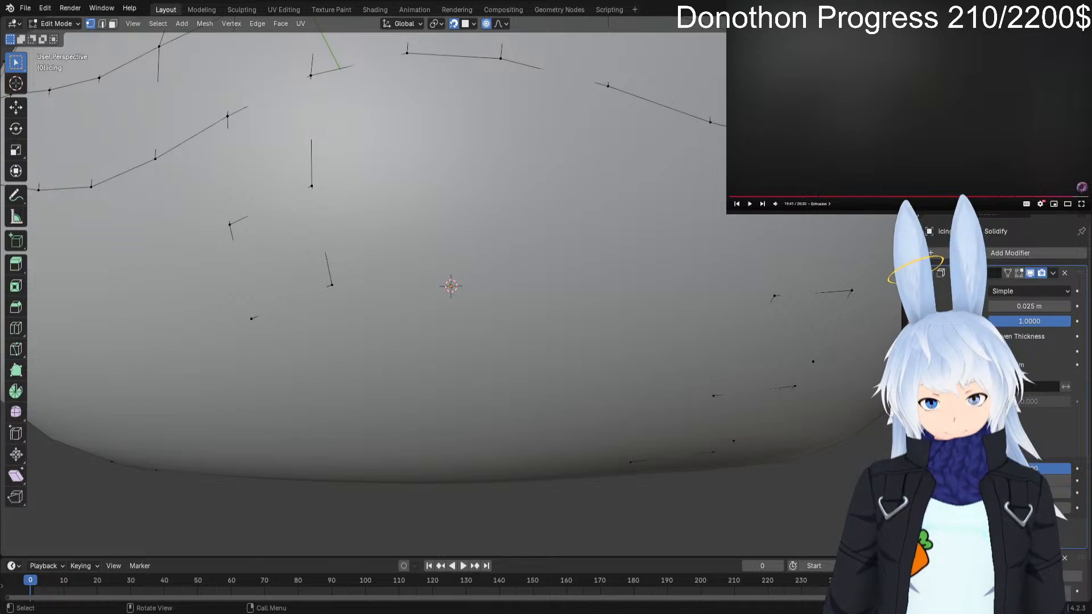
{"action": "key", "text": "x"}
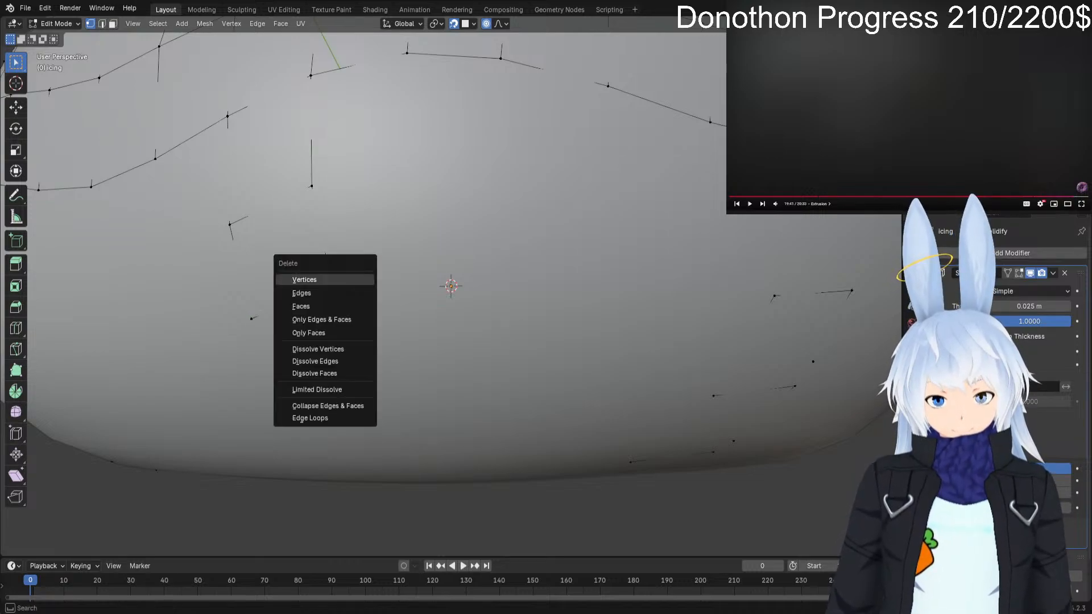
{"action": "key", "text": "Escape"}
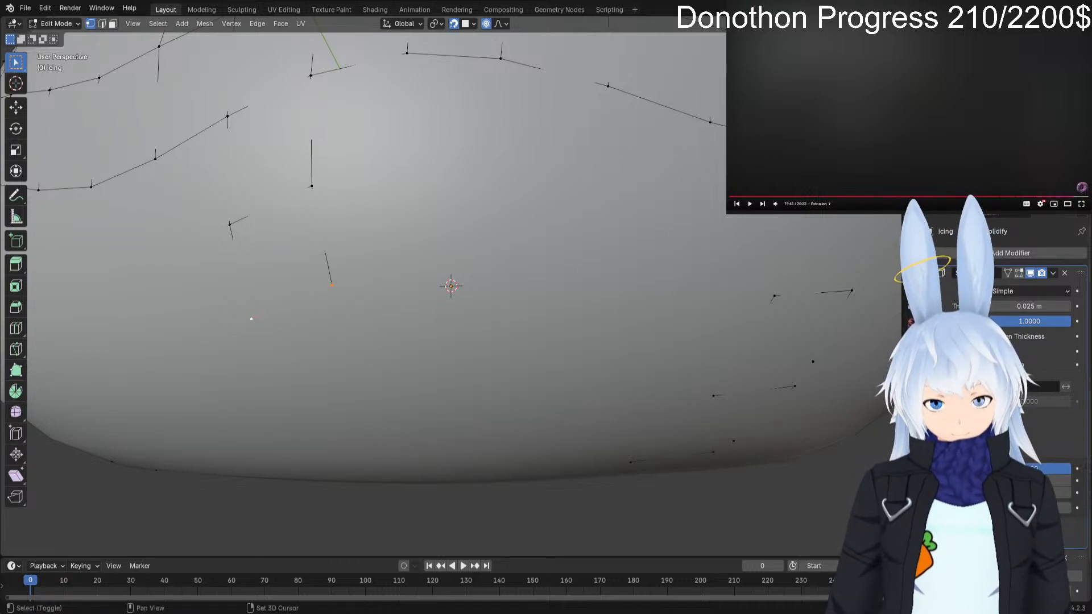
{"action": "key", "text": "x"}
{"action": "key", "text": "Escape"}
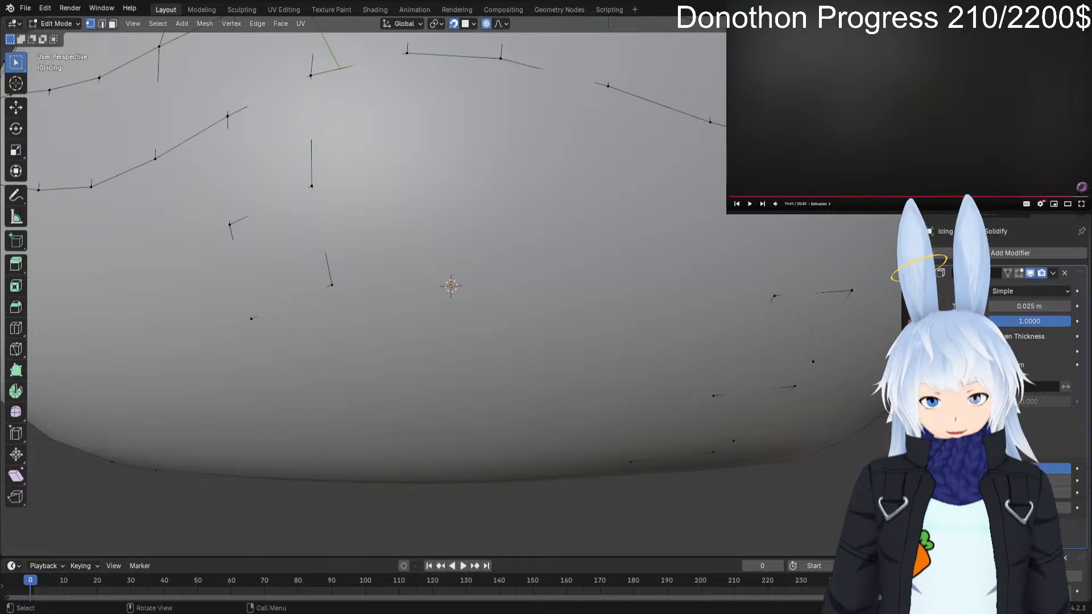
Examine the icing's drips from all sides of the donut in Object Mode.
{"action": "key", "text": "Tab"}
{"action": "scroll", "coordinate": [364, 284], "scroll_direction": "down", "scroll_amount": 6}
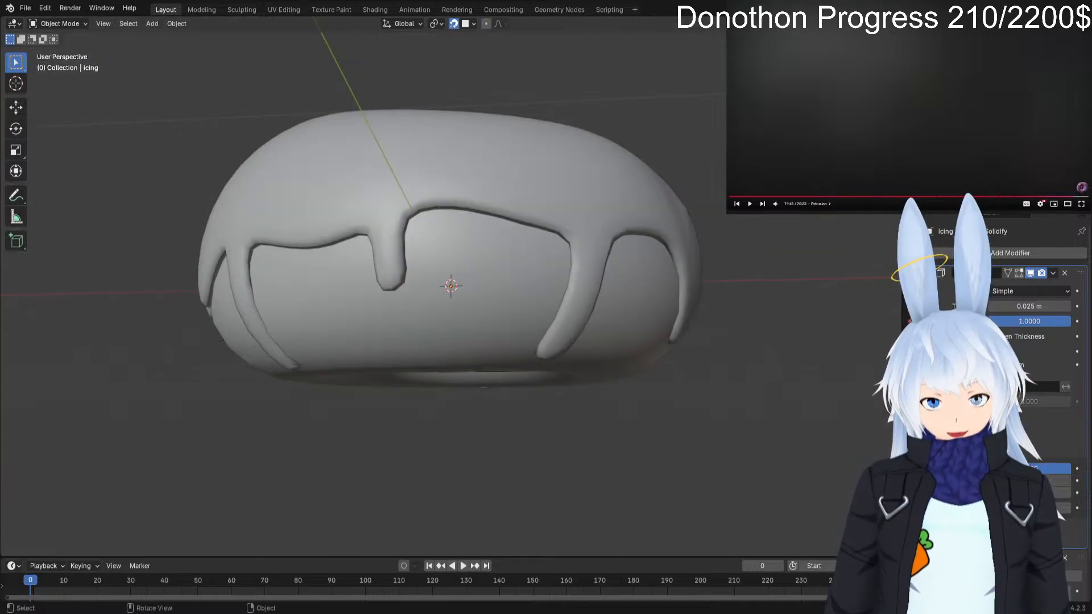
{"action": "scroll", "coordinate": [512, 287], "scroll_direction": "down", "scroll_amount": 2}
{"action": "middle_click_drag", "start_coordinate": [569, 287], "coordinate": [228, 290]}
{"action": "middle_click_drag", "start_coordinate": [219, 364], "coordinate": [458, 373]}
{"action": "left_click_drag", "start_coordinate": [444, 373], "coordinate": [476, 378]}
{"action": "middle_click_drag", "start_coordinate": [476, 379], "coordinate": [501, 387]}
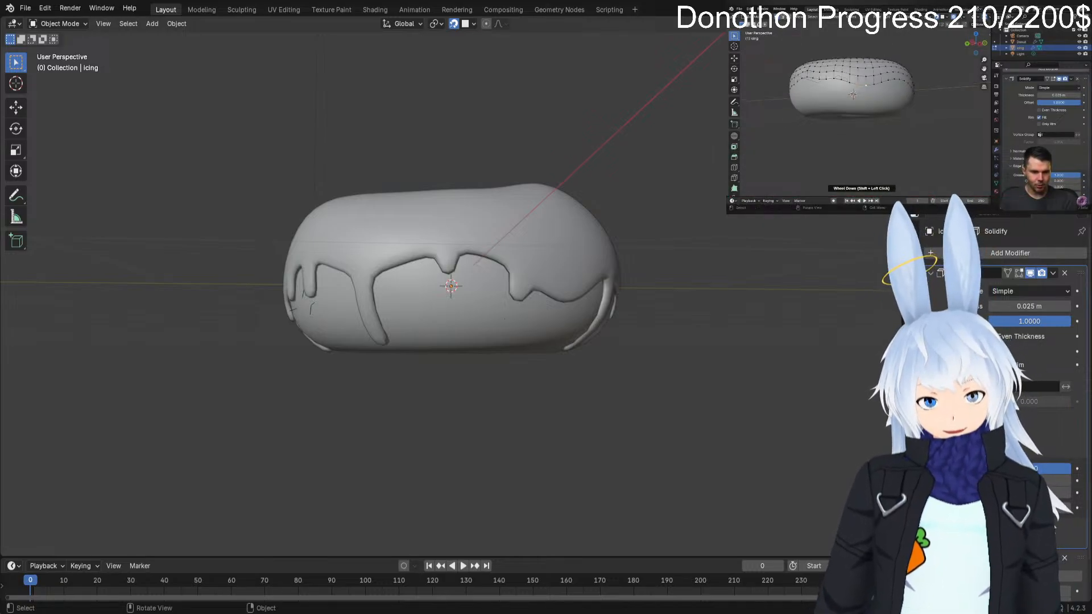
{"action": "middle_click_drag", "start_coordinate": [364, 307], "coordinate": [651, 307]}
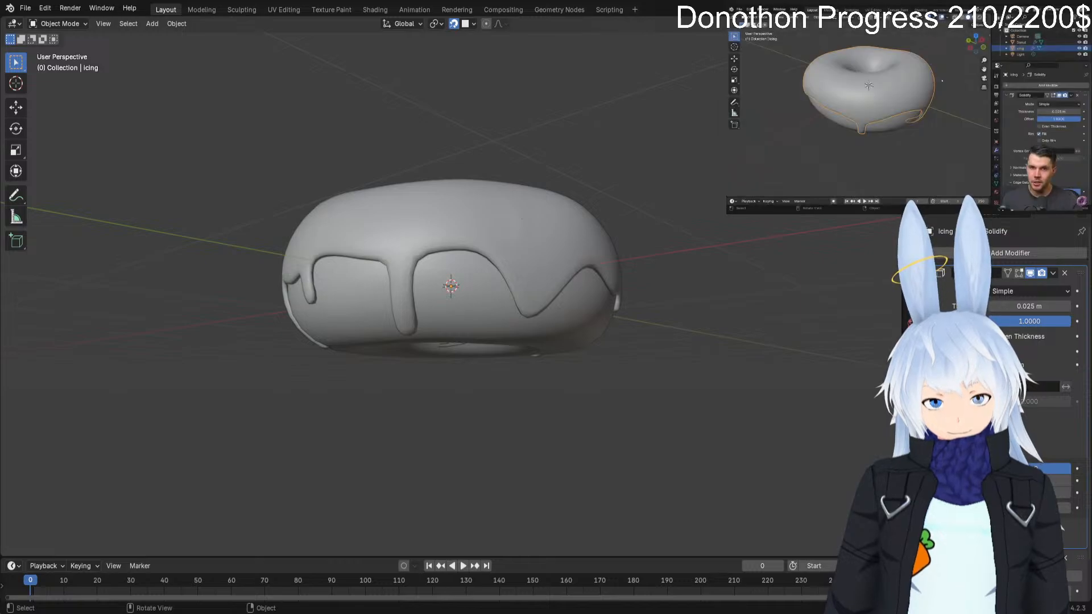
{"action": "middle_click_drag", "start_coordinate": [512, 228], "coordinate": [522, 251]}
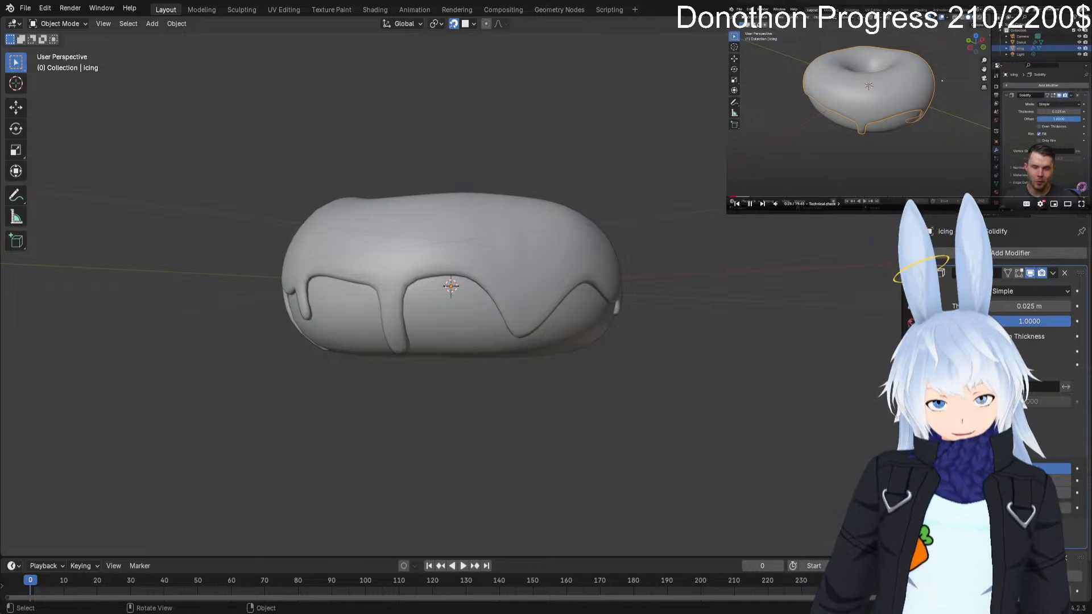
Add a Shrinkwrap modifier to the icing and collapse the Solidify modifier's settings.
{"action": "left_click", "coordinate": [522, 251]}
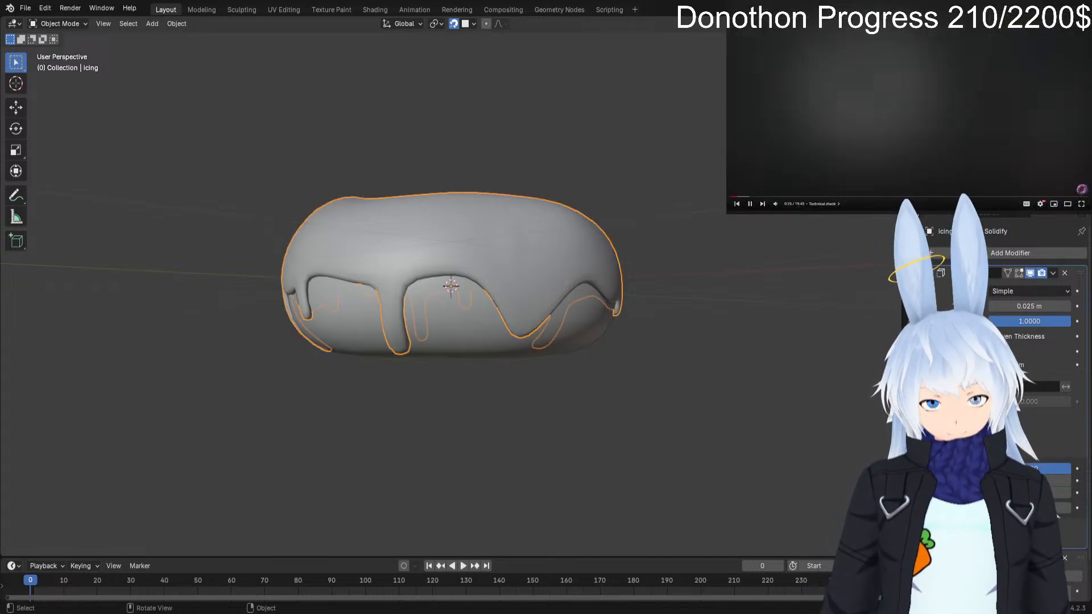
{"action": "key", "text": "Tab"}
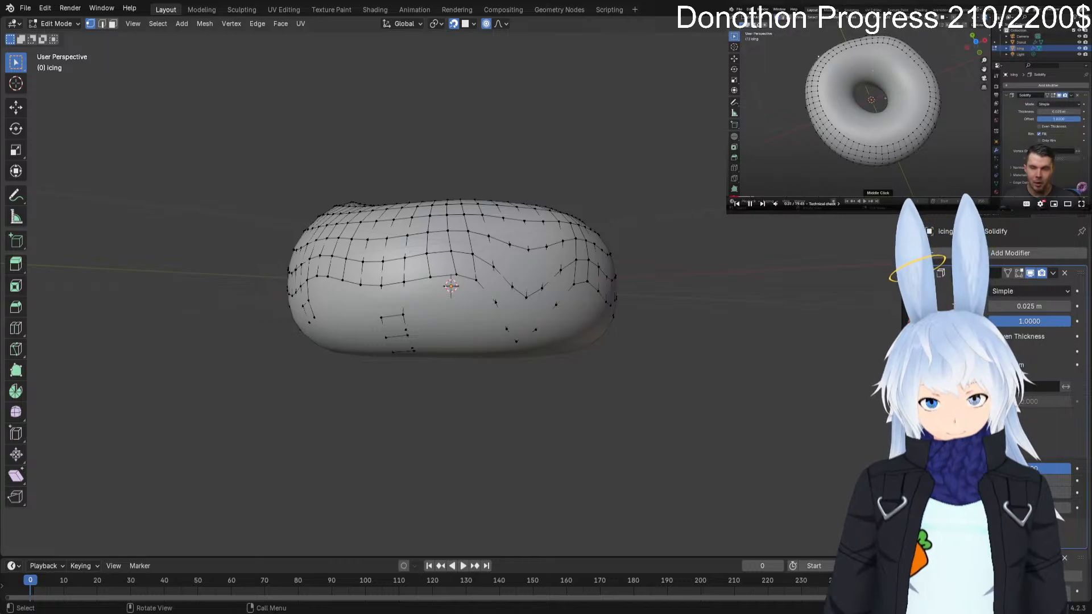
{"action": "middle_click_drag", "start_coordinate": [449, 284], "coordinate": [463, 170]}
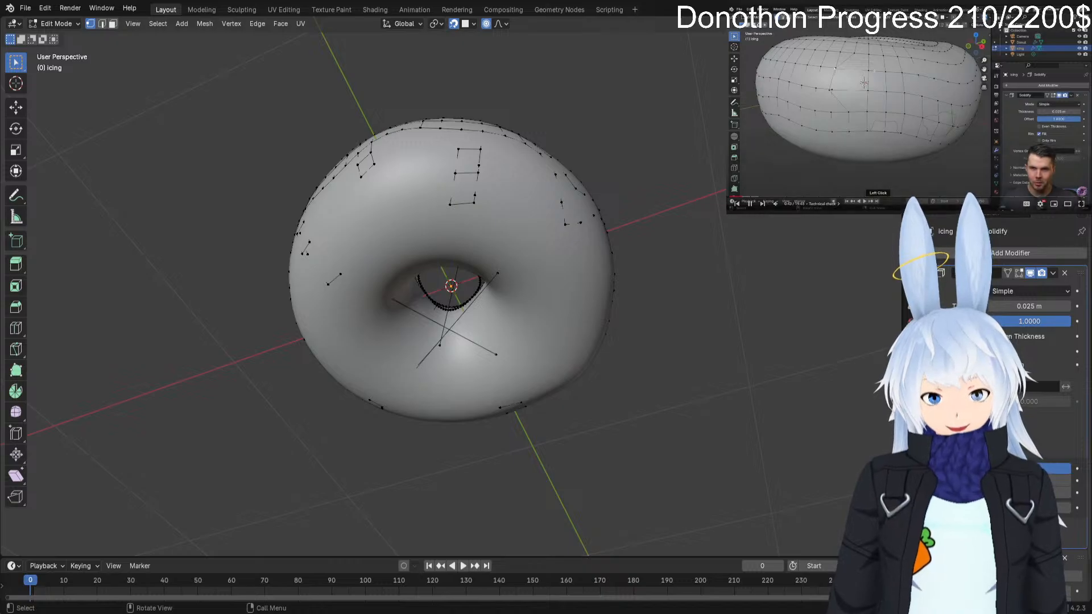
{"action": "middle_click_drag", "start_coordinate": [463, 171], "coordinate": [497, 229]}
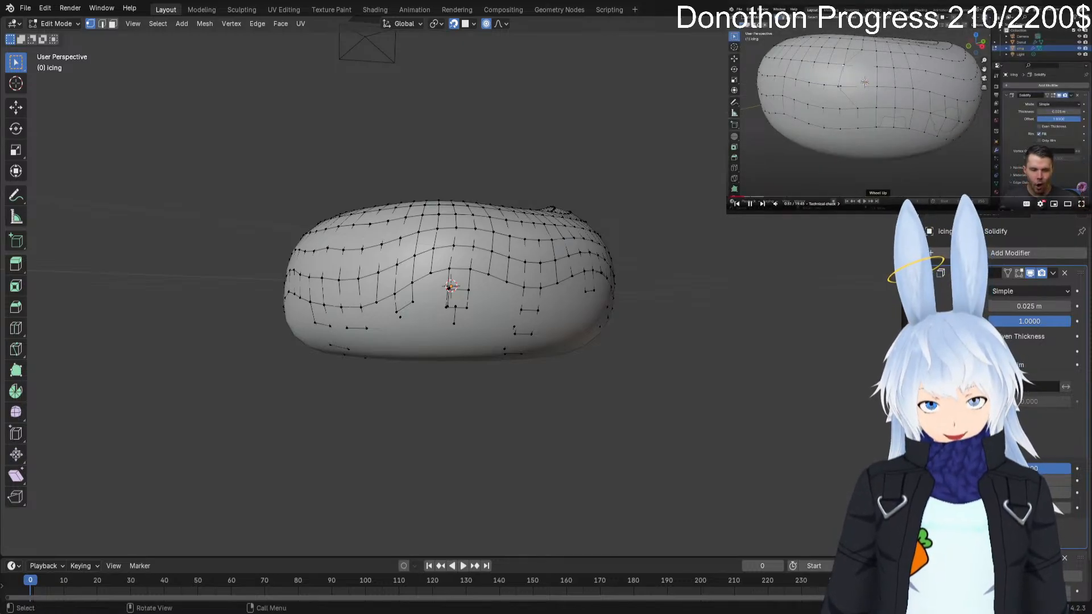
{"action": "middle_click_drag", "start_coordinate": [489, 318], "coordinate": [572, 213]}
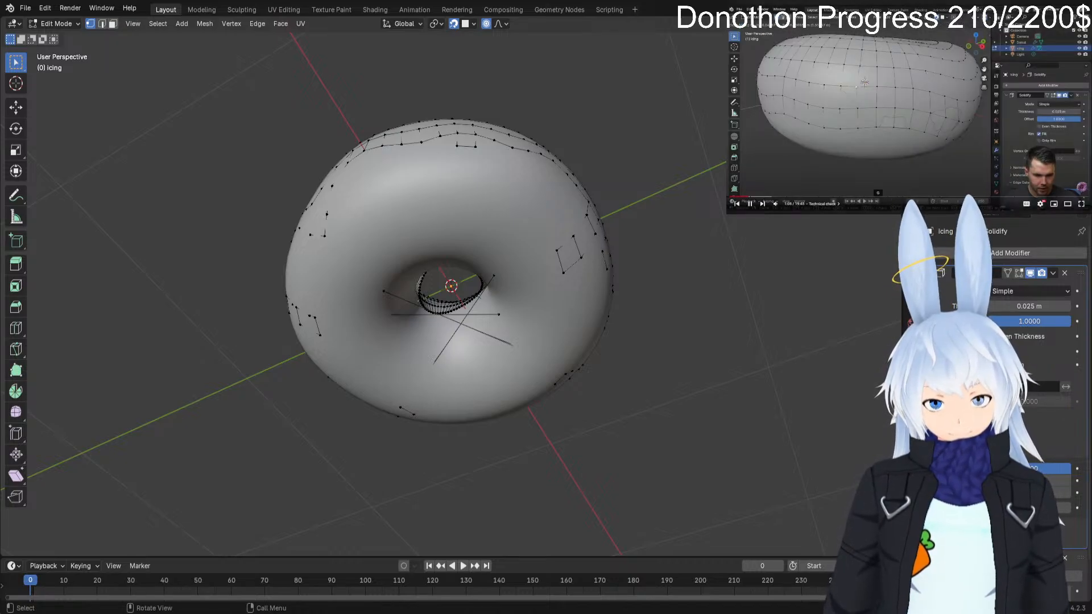
{"action": "left_click_drag", "start_coordinate": [455, 319], "coordinate": [494, 290], "text": "alt"}
{"action": "scroll", "coordinate": [449, 284], "scroll_direction": "up", "scroll_amount": 2}
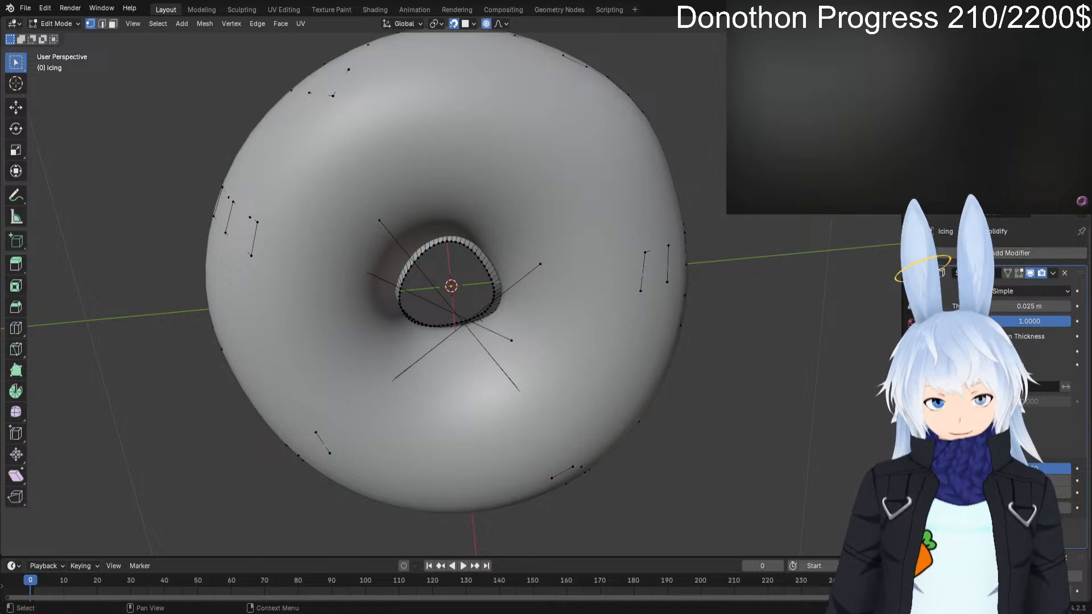
{"action": "left_click", "coordinate": [1010, 253]}
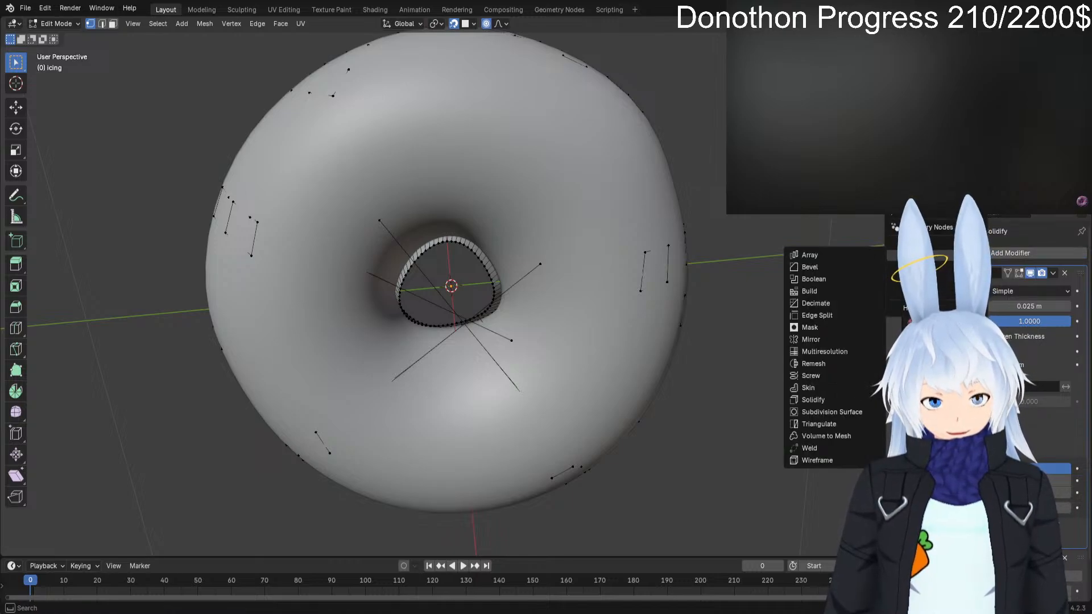
{"action": "mouse_move", "coordinate": [933, 268]}
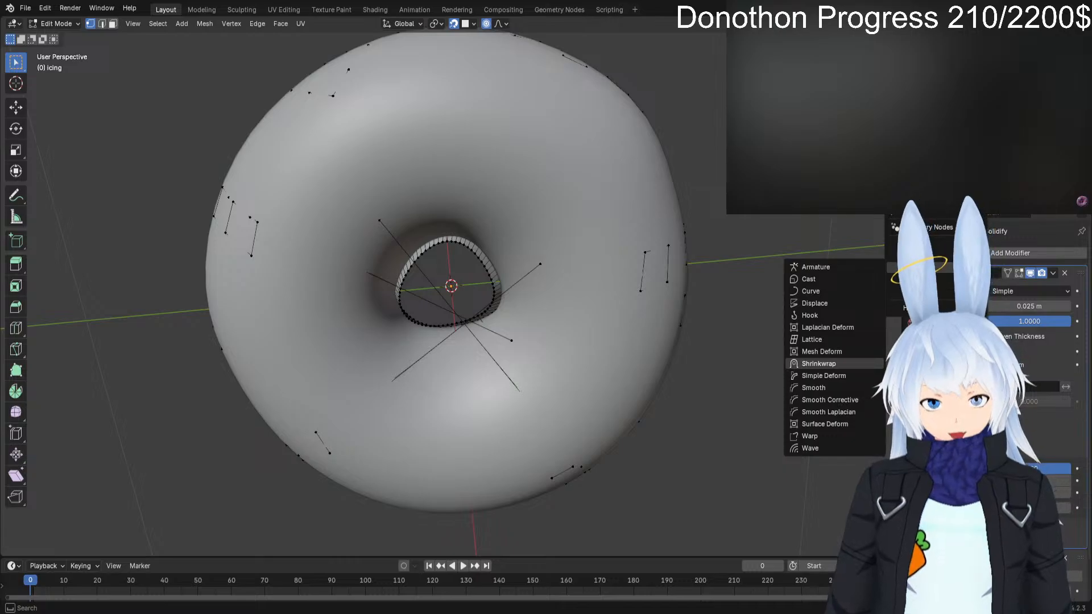
{"action": "left_click", "coordinate": [818, 363]}
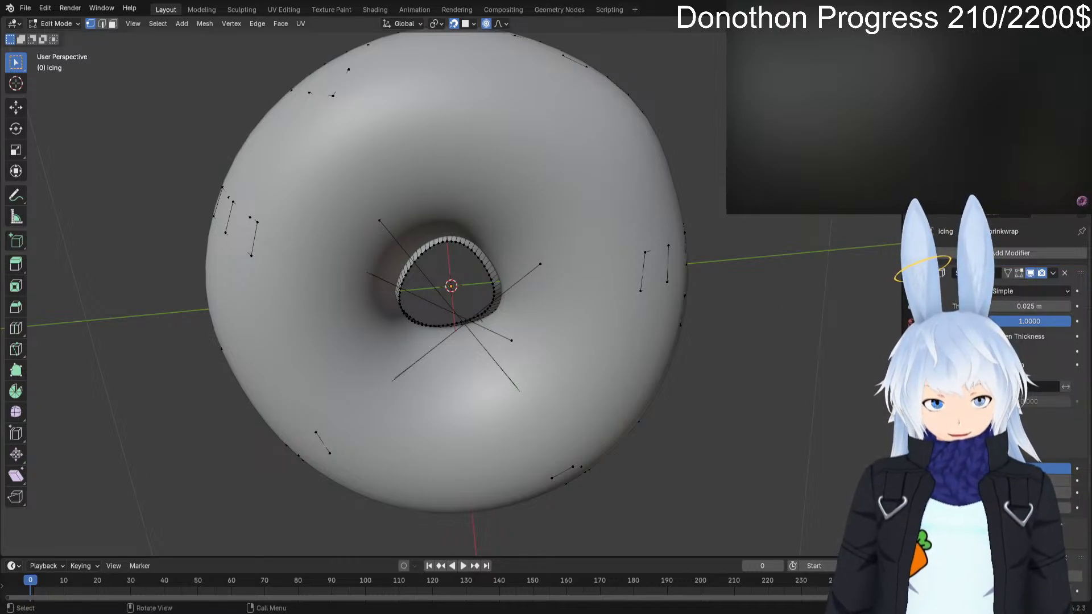
{"action": "left_click", "coordinate": [928, 273]}
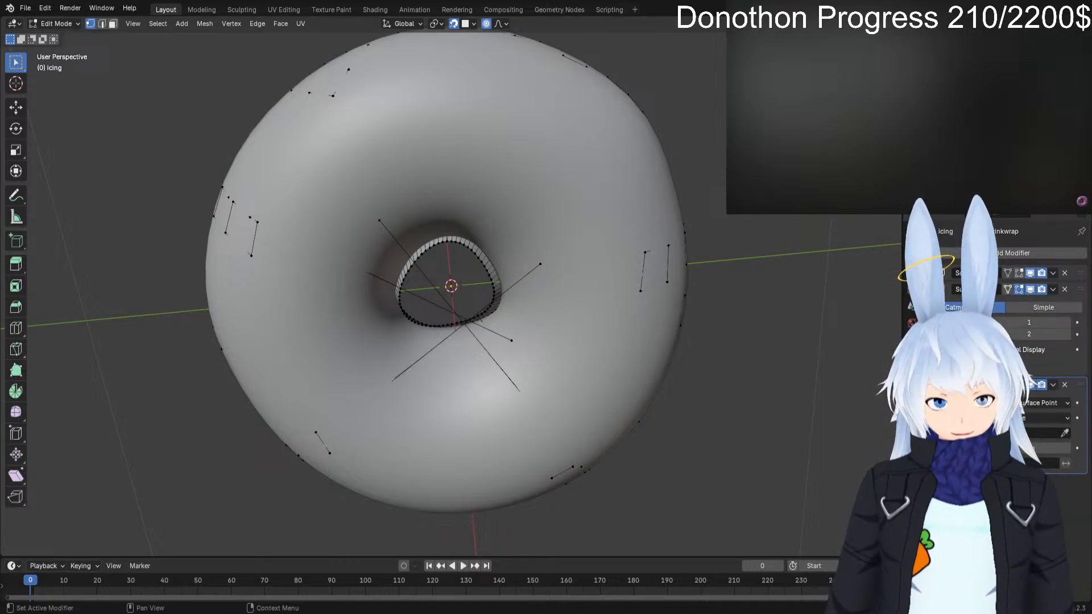
Pick the Donut as the Shrinkwrap target and move the Shrinkwrap modifier above Solidify and Subdivision in the stack.
{"action": "middle_click_drag", "start_coordinate": [512, 228], "coordinate": [508, 364]}
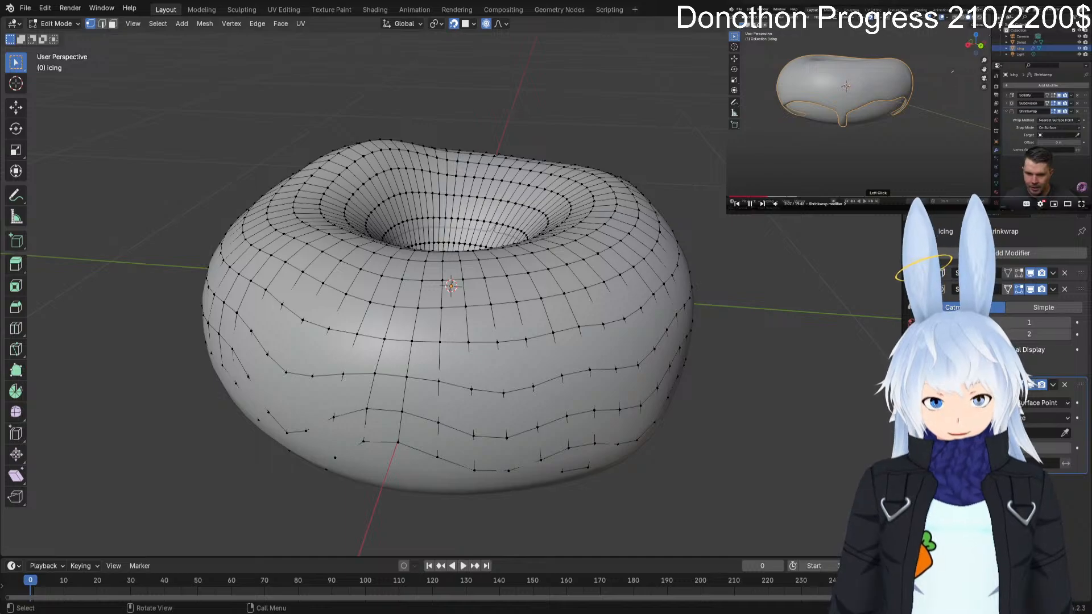
{"action": "key", "text": "Tab"}
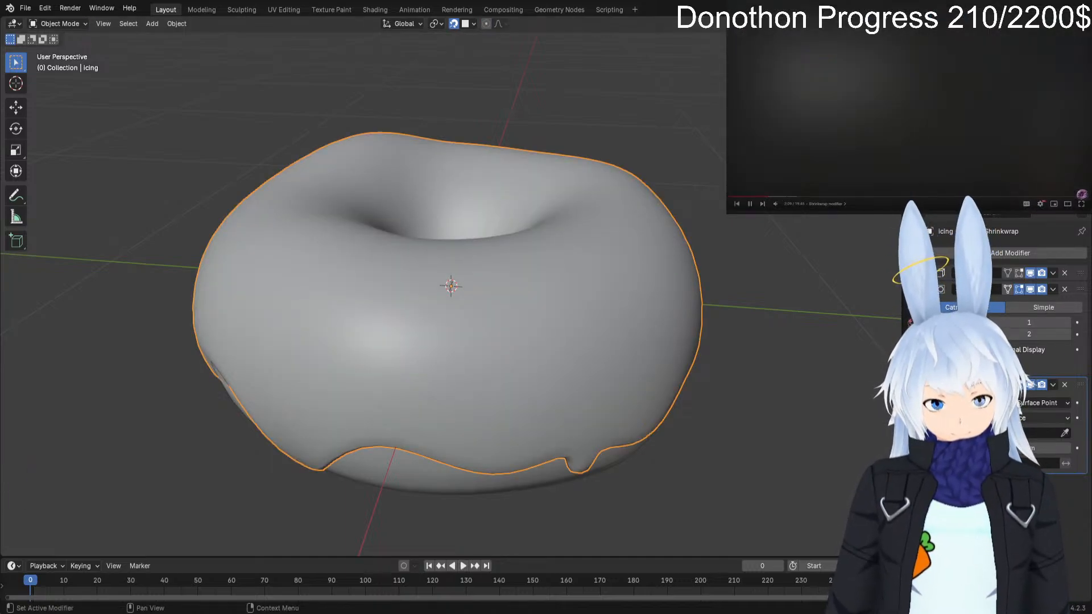
{"action": "left_click", "coordinate": [1065, 434]}
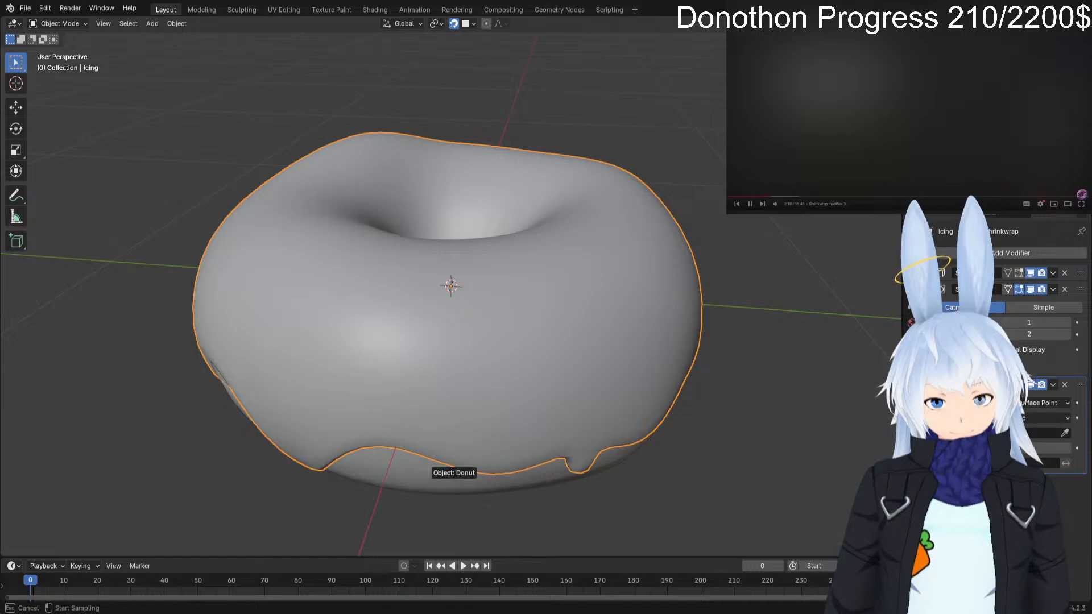
{"action": "left_click", "coordinate": [430, 481]}
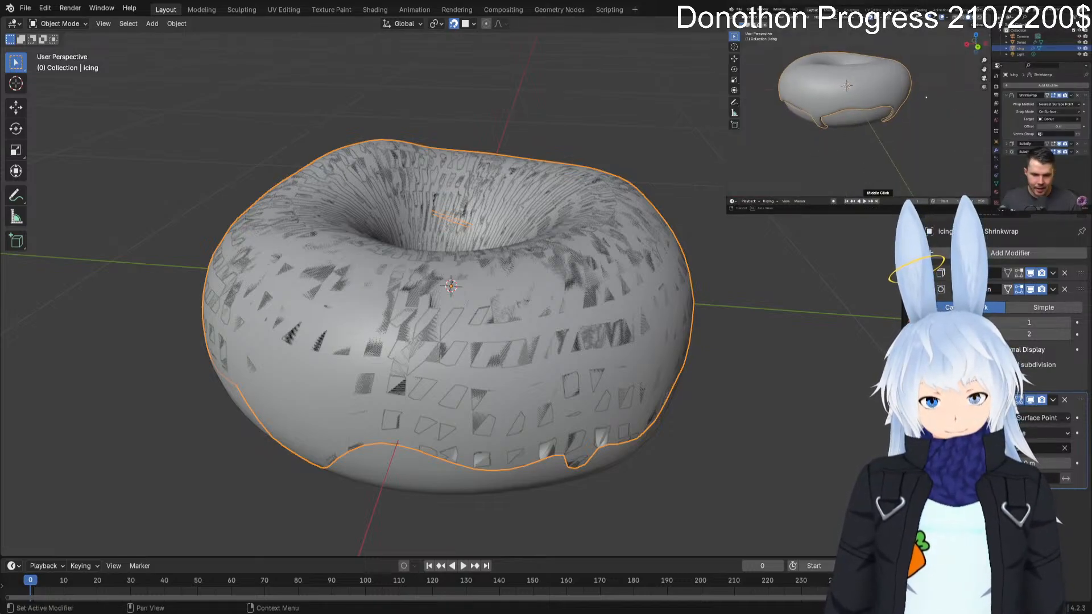
{"action": "left_click_drag", "start_coordinate": [1080, 400], "coordinate": [1080, 246]}
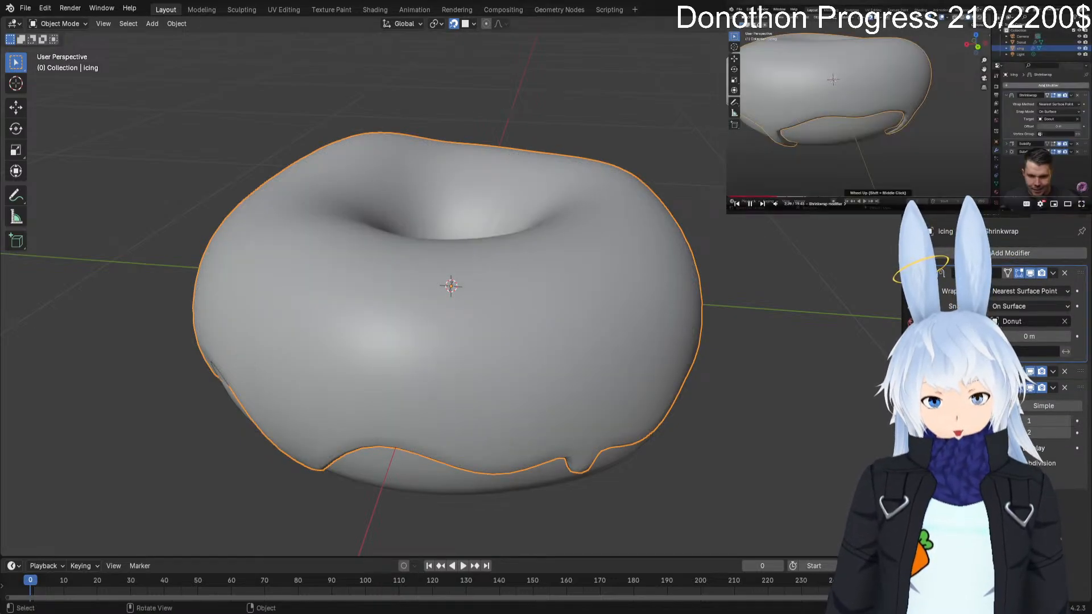
Examine the icing around the donut's hole from above and below in Object Mode for stray edges.
{"action": "key", "text": "Tab"}
{"action": "middle_click_drag", "start_coordinate": [455, 341], "coordinate": [433, 185]}
{"action": "key", "text": "Tab"}
{"action": "scroll", "coordinate": [457, 332], "scroll_direction": "down", "scroll_amount": 2}
{"action": "left_click", "coordinate": [270, 312]}
{"action": "key", "text": "Tab"}
{"action": "key", "text": "Tab"}
{"action": "scroll", "coordinate": [434, 185], "scroll_direction": "up", "scroll_amount": 7}
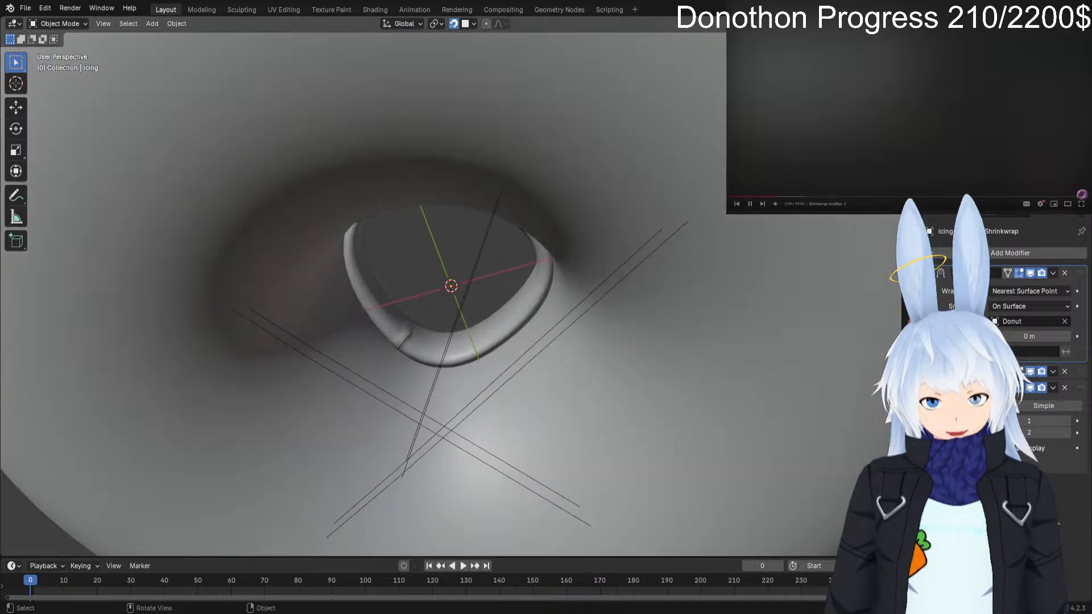
{"action": "scroll", "coordinate": [451, 286], "scroll_direction": "up", "scroll_amount": 4}
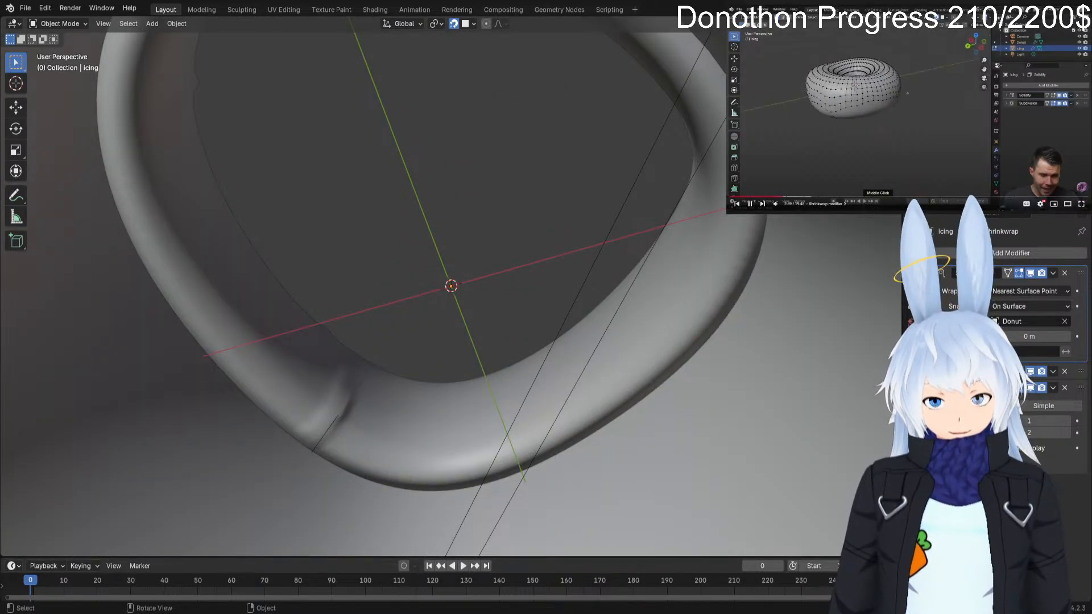
{"action": "left_click_drag", "start_coordinate": [434, 188], "coordinate": [427, 352], "text": "alt"}
{"action": "scroll", "coordinate": [426, 353], "scroll_direction": "down", "scroll_amount": 6}
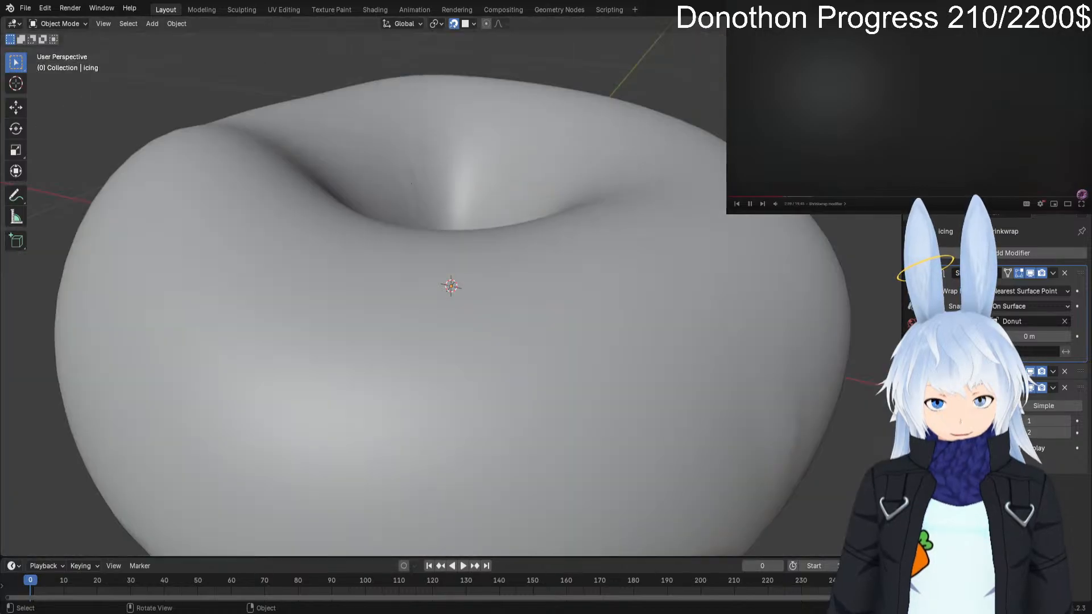
{"action": "scroll", "coordinate": [426, 352], "scroll_direction": "up", "scroll_amount": 4}
{"action": "scroll", "coordinate": [426, 341], "scroll_direction": "up", "scroll_amount": 1}
{"action": "scroll", "coordinate": [426, 341], "scroll_direction": "down", "scroll_amount": 1}
{"action": "middle_click_drag", "start_coordinate": [426, 341], "coordinate": [361, 301]}
{"action": "left_click_drag", "start_coordinate": [361, 302], "coordinate": [228, 353], "text": "alt"}
{"action": "scroll", "coordinate": [204, 256], "scroll_direction": "down", "scroll_amount": 1}
{"action": "scroll", "coordinate": [204, 256], "scroll_direction": "up", "scroll_amount": 3}
{"action": "scroll", "coordinate": [205, 256], "scroll_direction": "down", "scroll_amount": 3}
{"action": "middle_click_drag", "start_coordinate": [227, 353], "coordinate": [236, 460]}
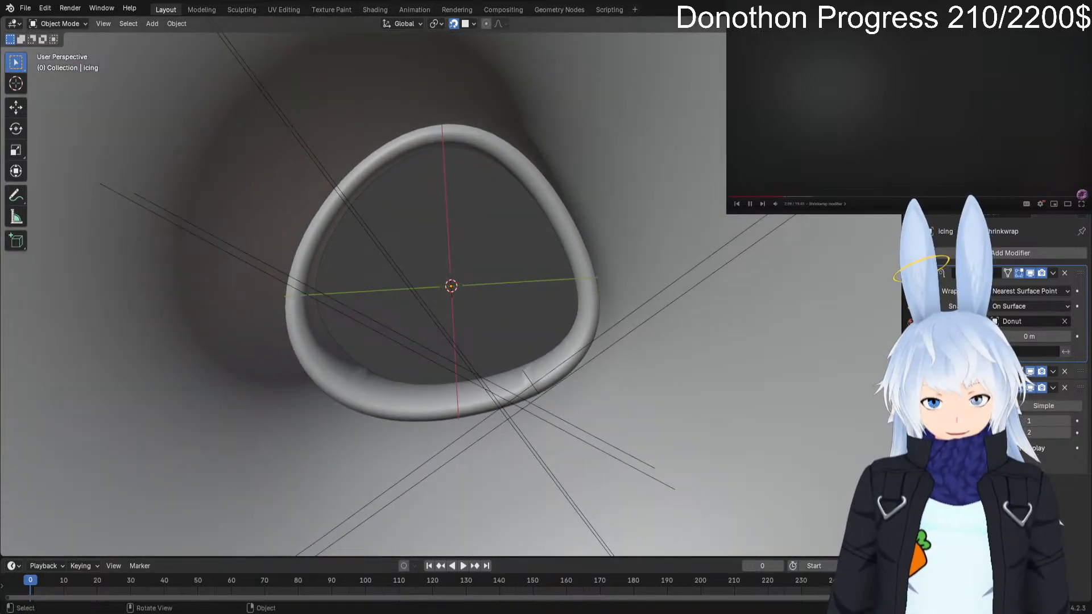
Delete one end vertex of each of the three stray icing edges crossing the donut's hole.
{"action": "left_click", "coordinate": [495, 398]}
{"action": "scroll", "coordinate": [494, 398], "scroll_direction": "down", "scroll_amount": 8}
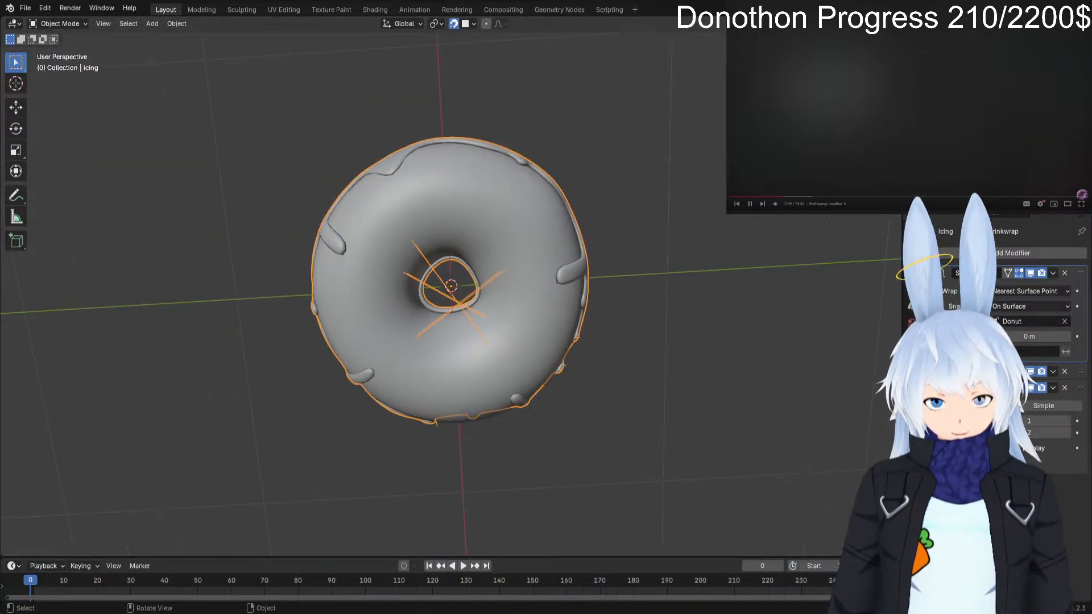
{"action": "key", "text": "Tab"}
{"action": "scroll", "coordinate": [451, 287], "scroll_direction": "up", "scroll_amount": 6}
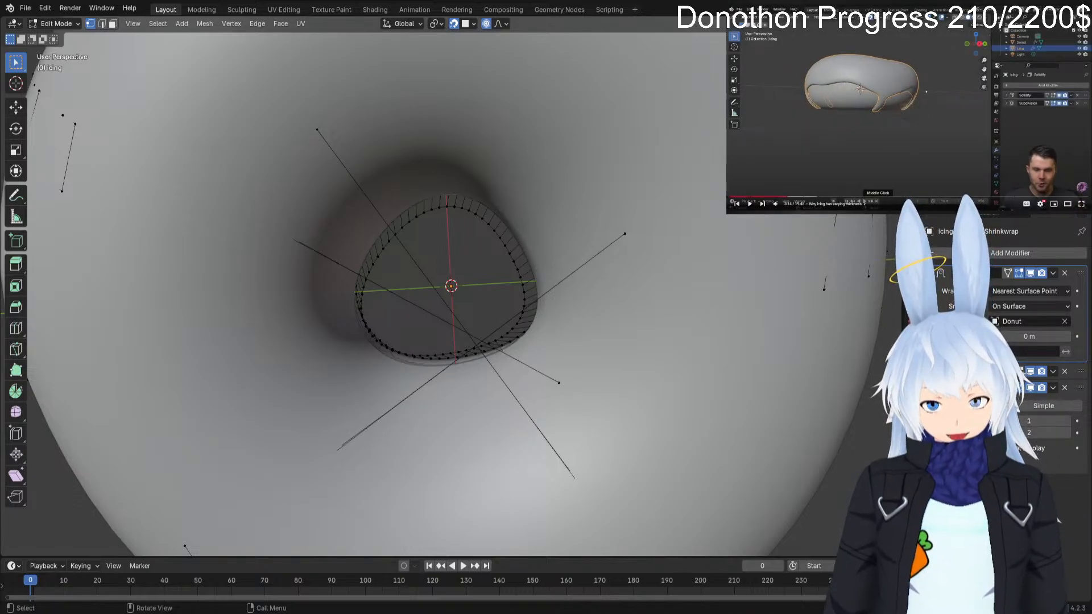
{"action": "left_click", "coordinate": [316, 130], "text": "shift"}
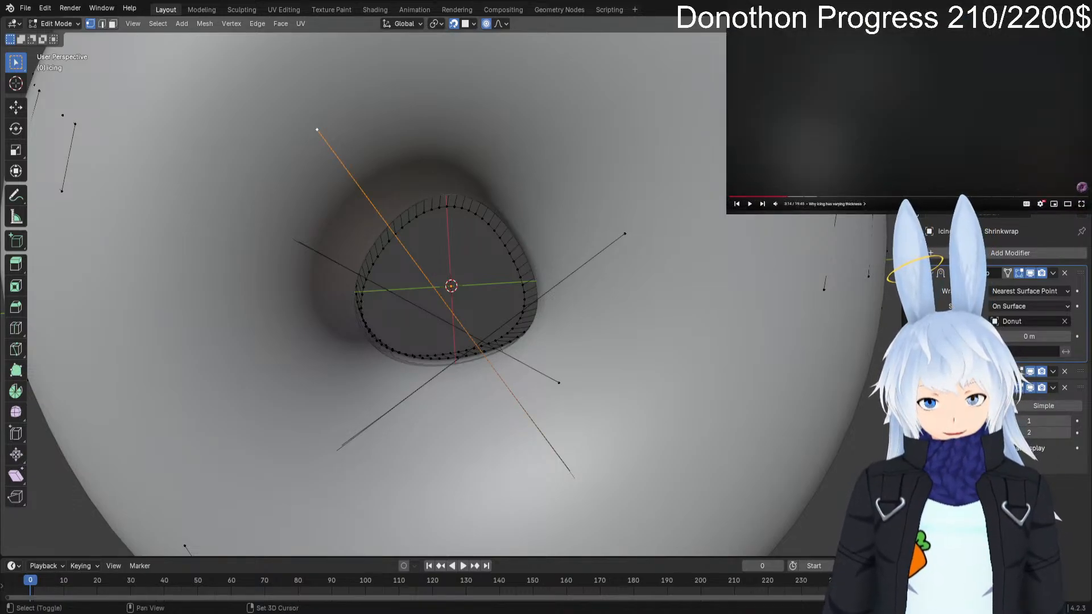
{"action": "left_click", "coordinate": [624, 234], "text": "shift"}
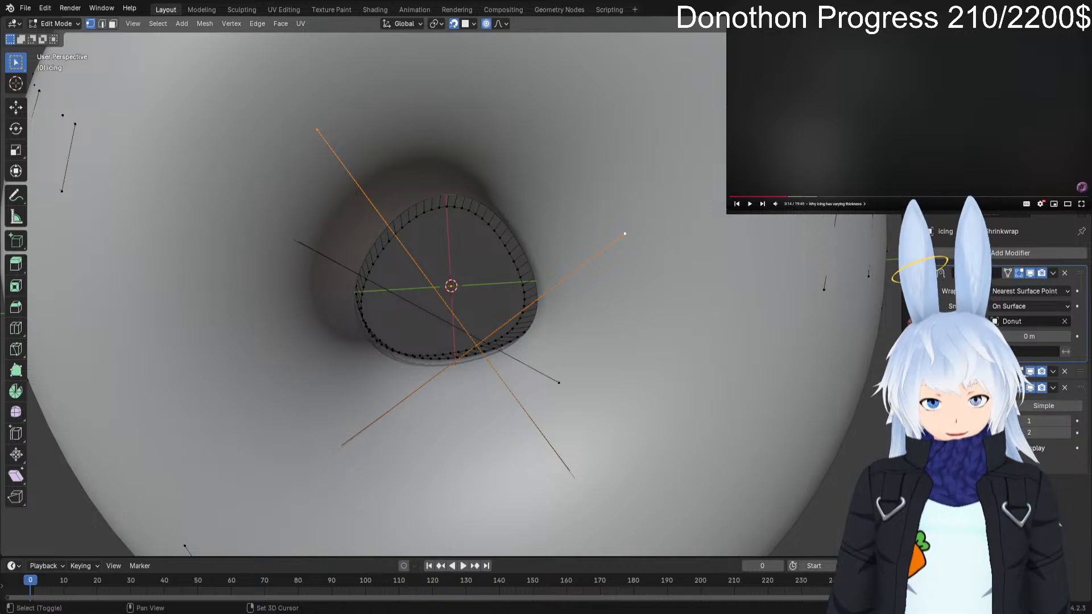
{"action": "left_click", "coordinate": [559, 383], "text": "shift"}
{"action": "key", "text": "x"}
{"action": "left_click", "coordinate": [409, 356]}
Examine the icing's underside and drips in Object Mode and Edit Mode for leftover loose edges.
{"action": "scroll", "coordinate": [451, 286], "scroll_direction": "down", "scroll_amount": 6}
{"action": "middle_click_drag", "start_coordinate": [451, 286], "coordinate": [256, 528]}
{"action": "key", "text": "Tab"}
{"action": "key", "text": "alt+a"}
{"action": "scroll", "coordinate": [451, 286], "scroll_direction": "up", "scroll_amount": 6}
{"action": "scroll", "coordinate": [451, 286], "scroll_direction": "down", "scroll_amount": 1}
{"action": "middle_click_drag", "start_coordinate": [451, 286], "coordinate": [432, 375]}
{"action": "key", "text": "Tab"}
{"action": "key", "text": "Tab"}
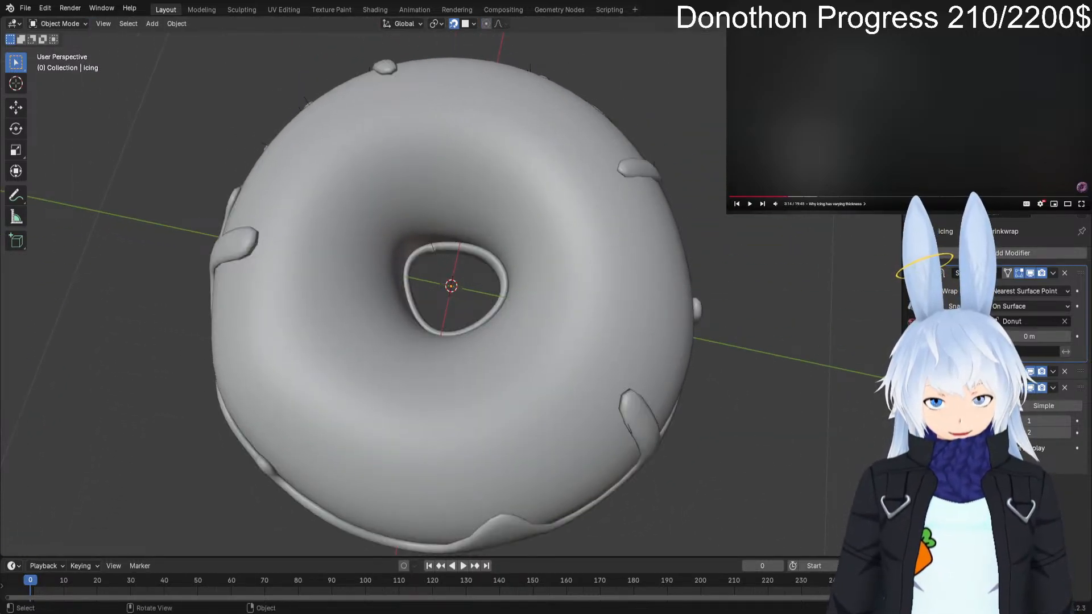
{"action": "left_click_drag", "start_coordinate": [451, 286], "coordinate": [446, 352], "text": "alt"}
{"action": "key", "text": "Tab"}
{"action": "key", "text": "Tab"}
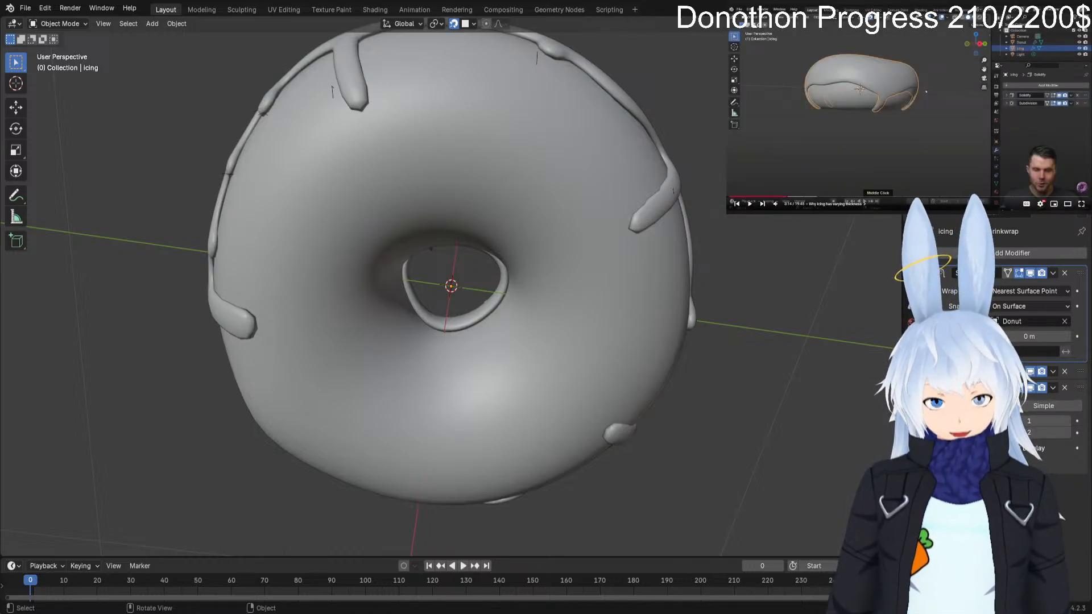
{"action": "key", "text": "Tab"}
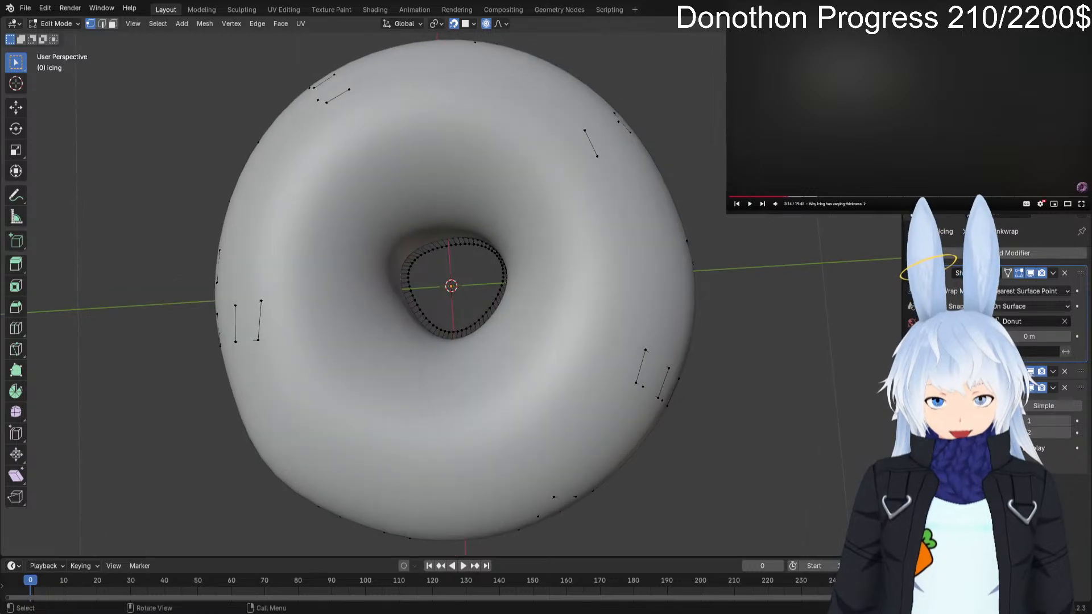
{"action": "middle_click_drag", "start_coordinate": [455, 341], "coordinate": [475, 270]}
{"action": "key", "text": "Tab"}
{"action": "scroll", "coordinate": [451, 286], "scroll_direction": "down", "scroll_amount": 2}
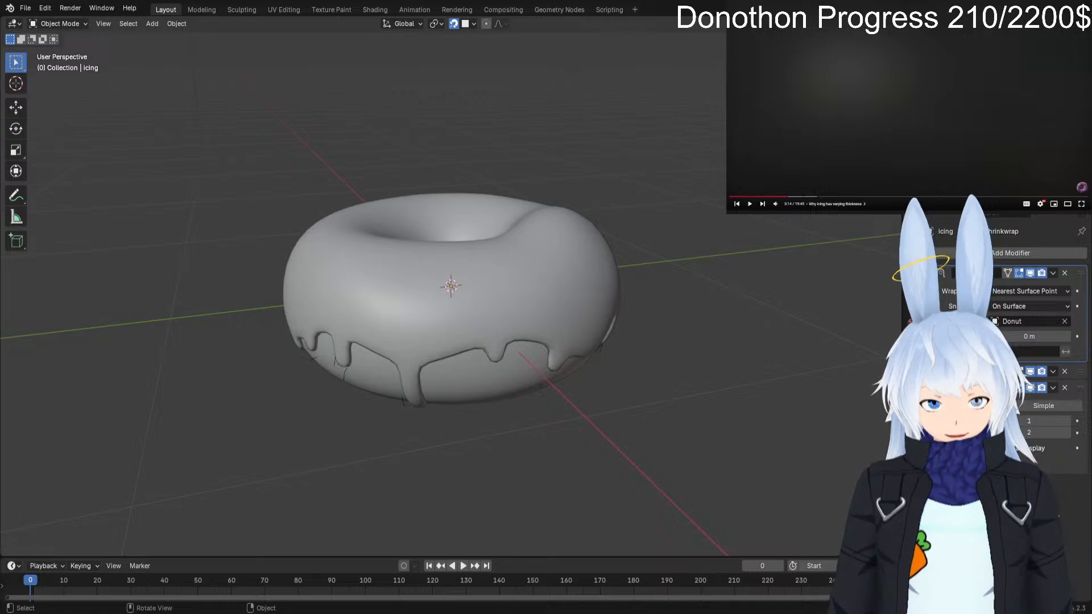
Play the tutorial up to its Applying thickness section and try to apply the icing's Solidify modifier before Shrinkwrap.
{"action": "key", "text": "space"}
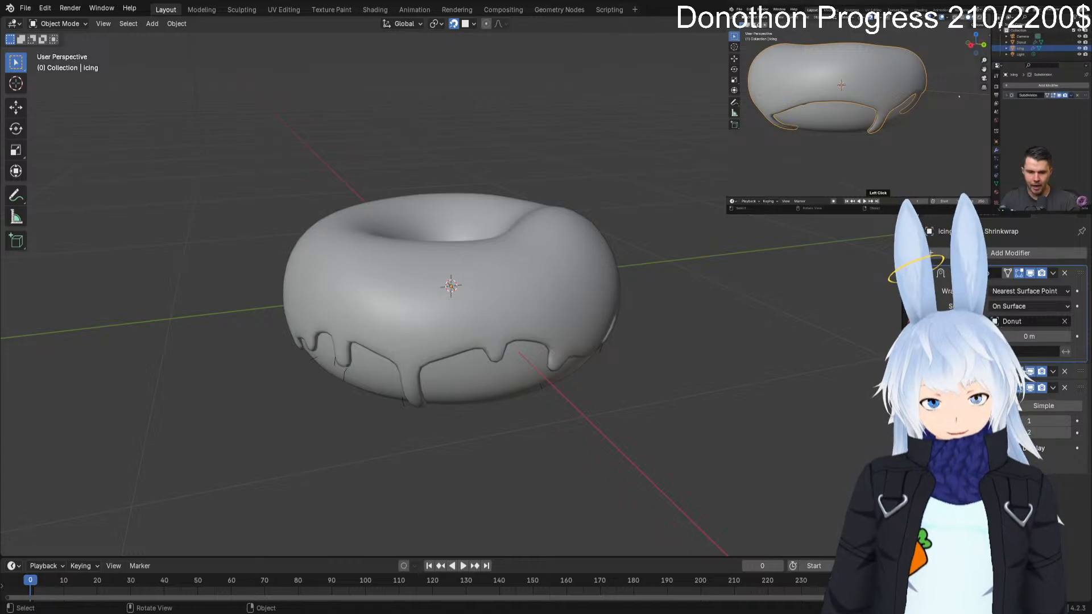
{"action": "key", "text": "space"}
{"action": "left_click", "coordinate": [534, 284]}
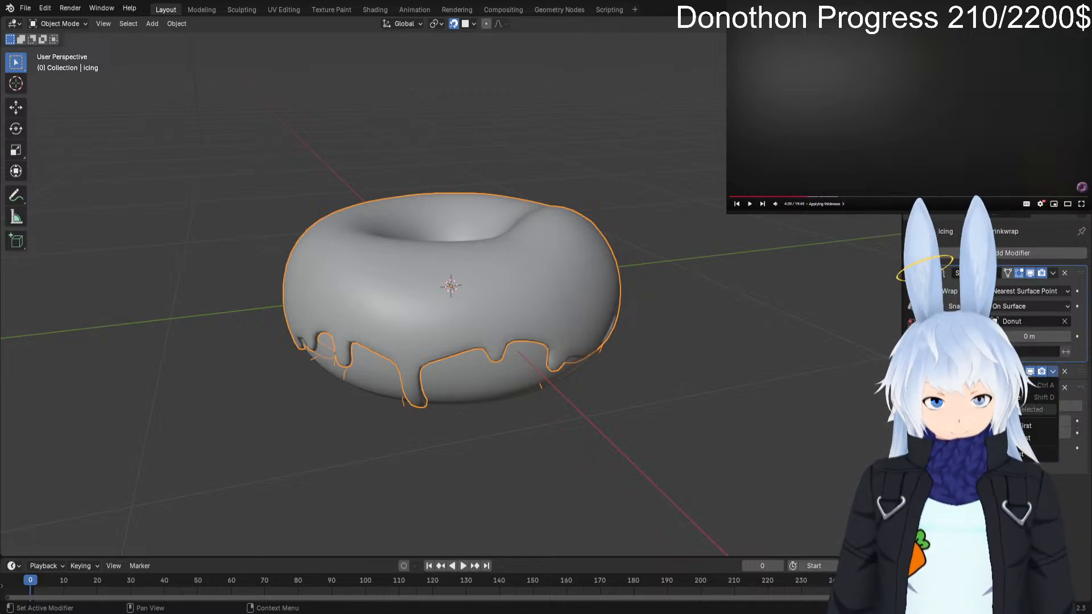
{"action": "key", "text": "ctrl+a"}
{"action": "left_click", "coordinate": [682, 410]}
{"action": "middle_click_drag", "start_coordinate": [654, 409], "coordinate": [650, 375]}
{"action": "key", "text": "Tab"}
{"action": "key", "text": "Tab"}
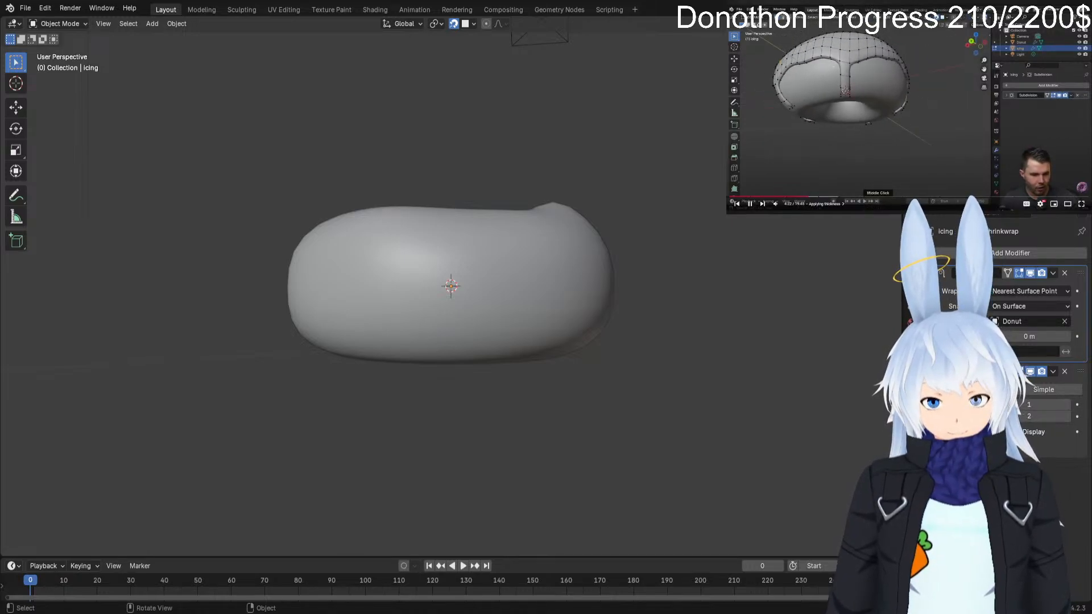
Inspect the icing's hole rim and underside mesh, and undo applying the Solidify modifier.
{"action": "middle_click_drag", "start_coordinate": [449, 239], "coordinate": [450, 377]}
{"action": "scroll", "coordinate": [450, 341], "scroll_direction": "up", "scroll_amount": 6}
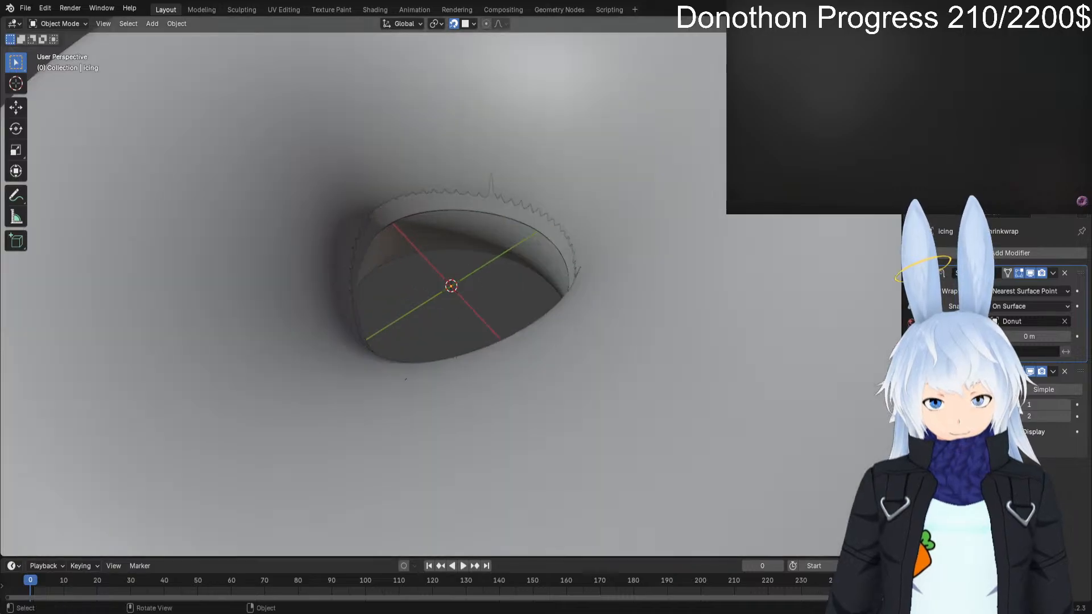
{"action": "scroll", "coordinate": [451, 341], "scroll_direction": "down", "scroll_amount": 7}
{"action": "left_click_drag", "start_coordinate": [450, 353], "coordinate": [475, 219], "text": "alt"}
{"action": "scroll", "coordinate": [476, 219], "scroll_direction": "up", "scroll_amount": 4}
{"action": "key", "text": "Tab"}
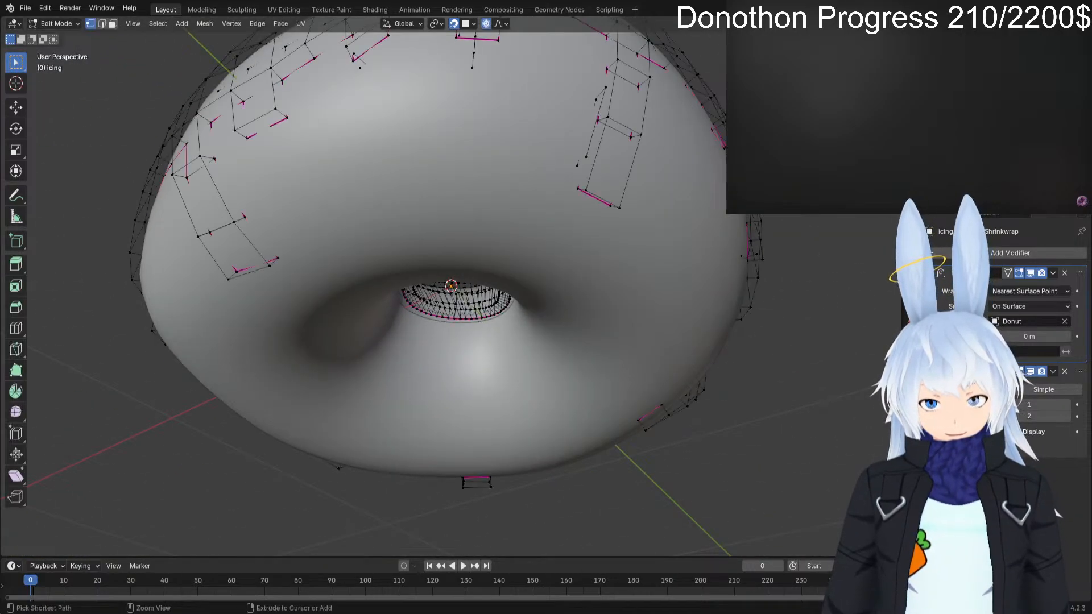
{"action": "key", "text": "Tab"}
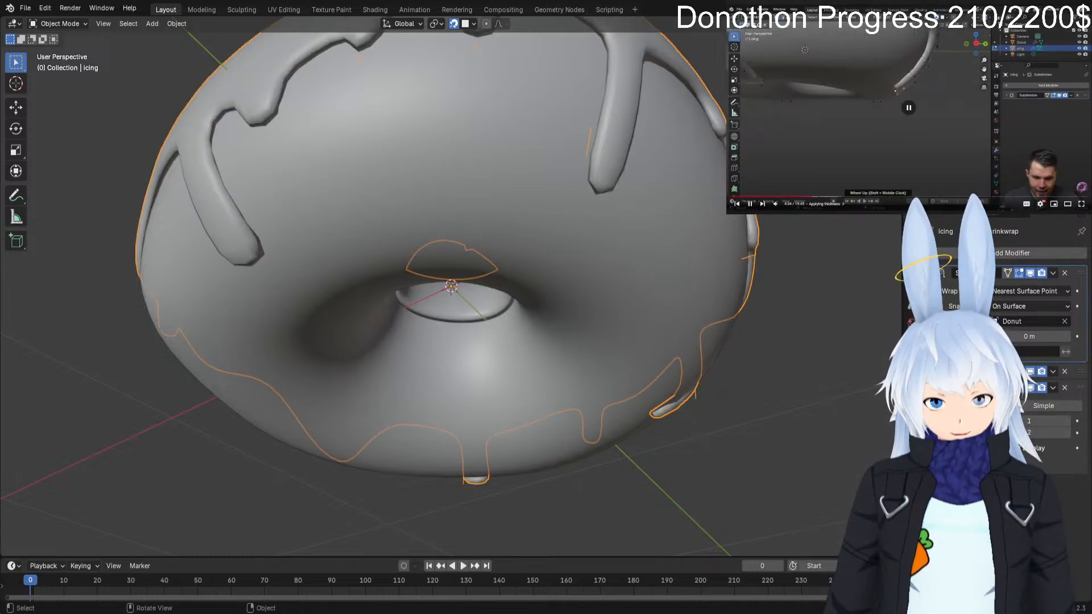
{"action": "left_click", "coordinate": [870, 512]}
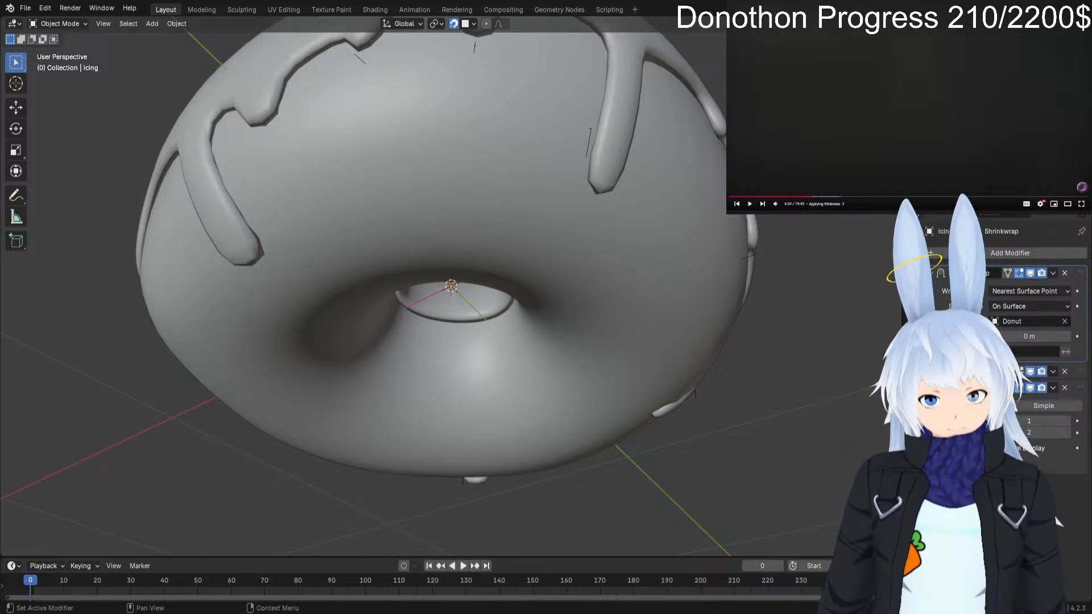
Try removing the Shrinkwrap modifier from the icing, comparing the shape with undo and redo.
{"action": "left_click", "coordinate": [1064, 273]}
{"action": "key", "text": "ctrl+z"}
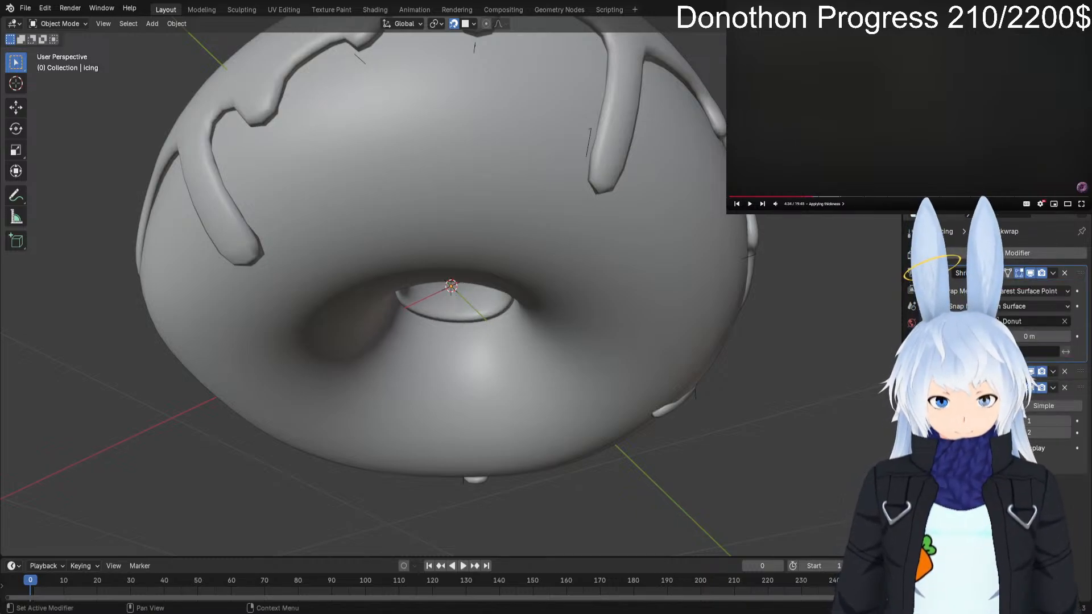
{"action": "key", "text": "ctrl+shift+z"}
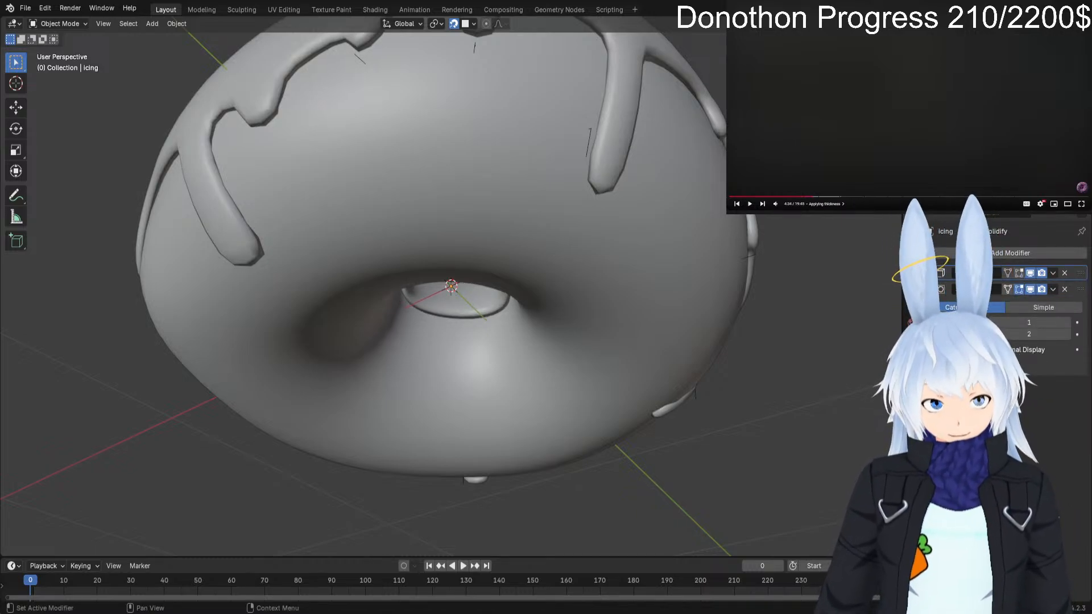
{"action": "scroll", "coordinate": [451, 286], "scroll_direction": "down", "scroll_amount": 2}
{"action": "left_click", "coordinate": [569, 128]}
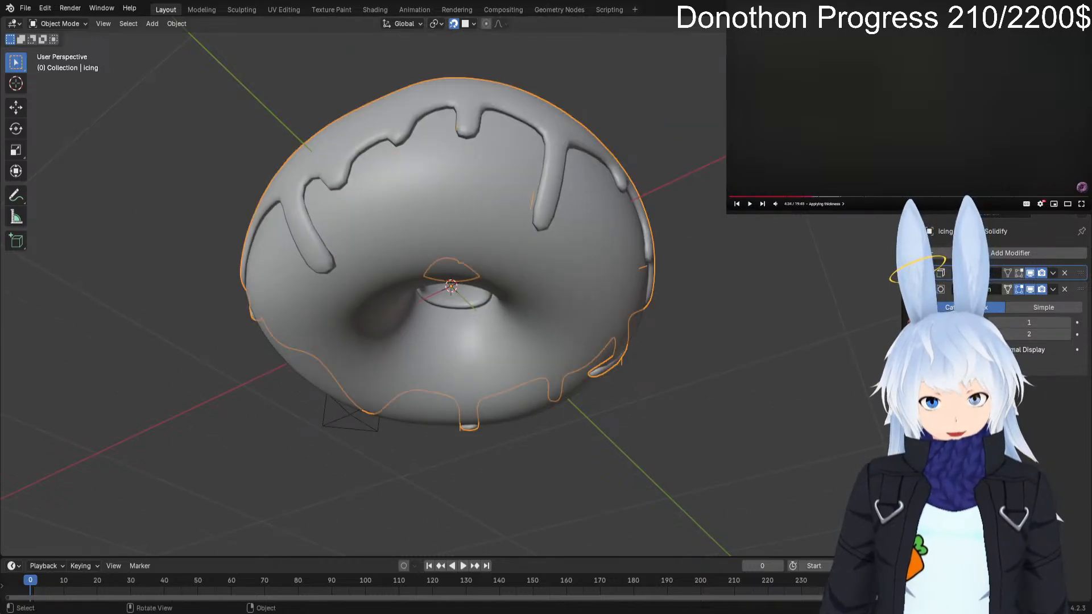
{"action": "right_click", "coordinate": [761, 211]}
{"action": "left_click", "coordinate": [759, 212]}
{"action": "left_click_drag", "start_coordinate": [759, 209], "coordinate": [766, 214]}
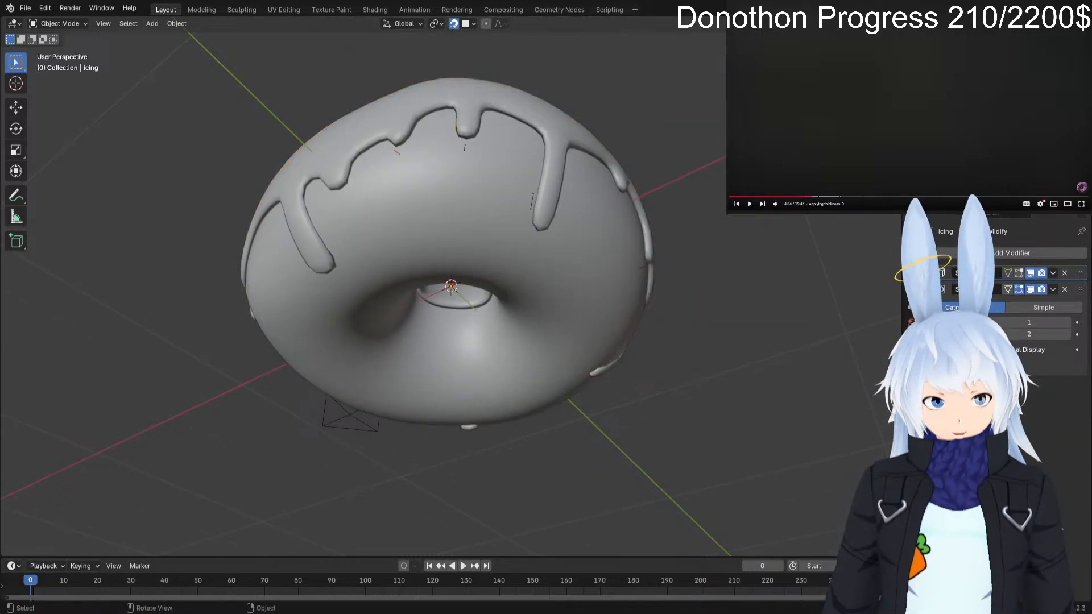
{"action": "left_click_drag", "start_coordinate": [569, 164], "coordinate": [573, 233], "text": "alt"}
{"action": "left_click", "coordinate": [573, 233]}
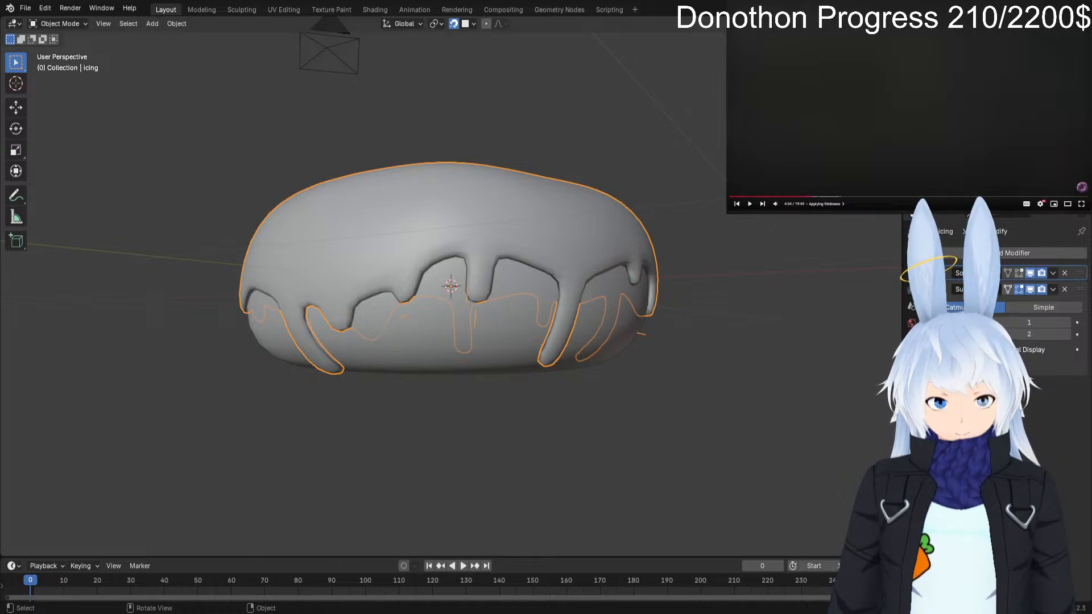
Apply the icing's Solidify modifier without Shrinkwrap and check the donut's underside.
{"action": "left_click", "coordinate": [1053, 273]}
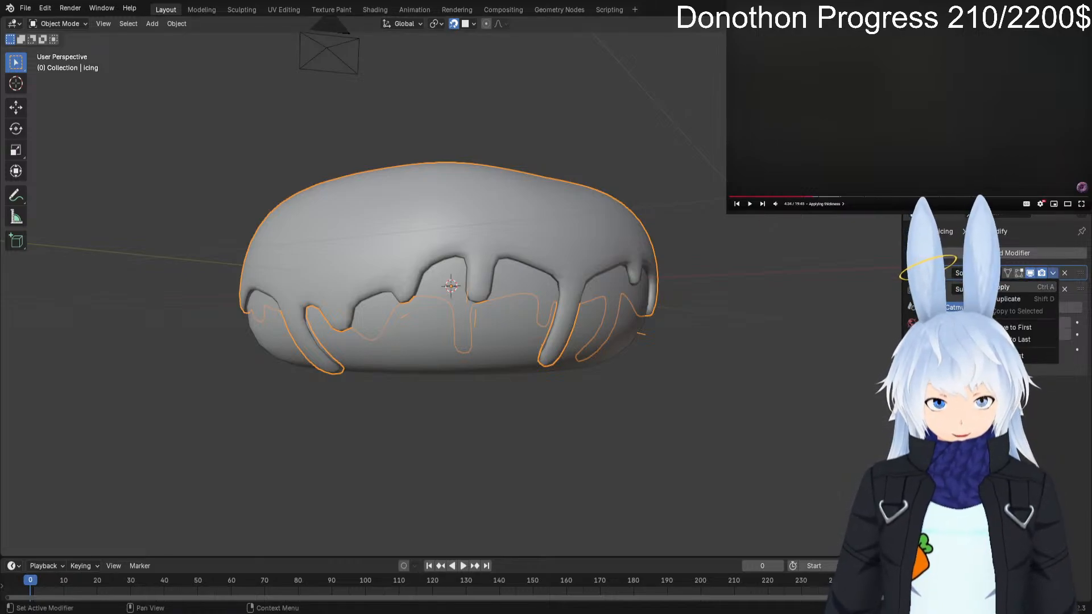
{"action": "left_click", "coordinate": [1051, 287]}
{"action": "left_click", "coordinate": [763, 318]}
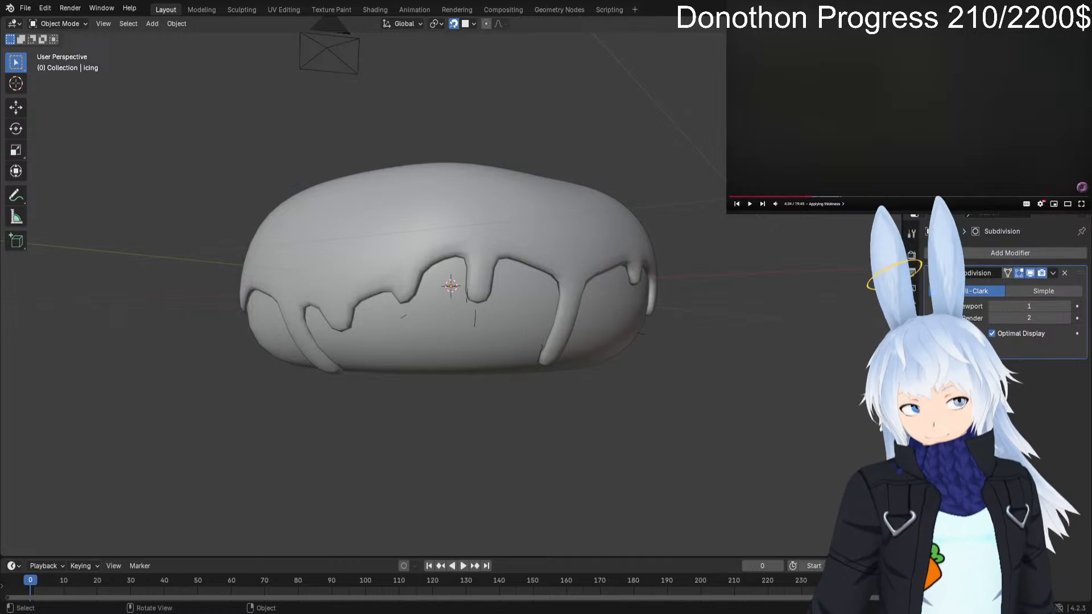
{"action": "middle_click_drag", "start_coordinate": [483, 324], "coordinate": [509, 254]}
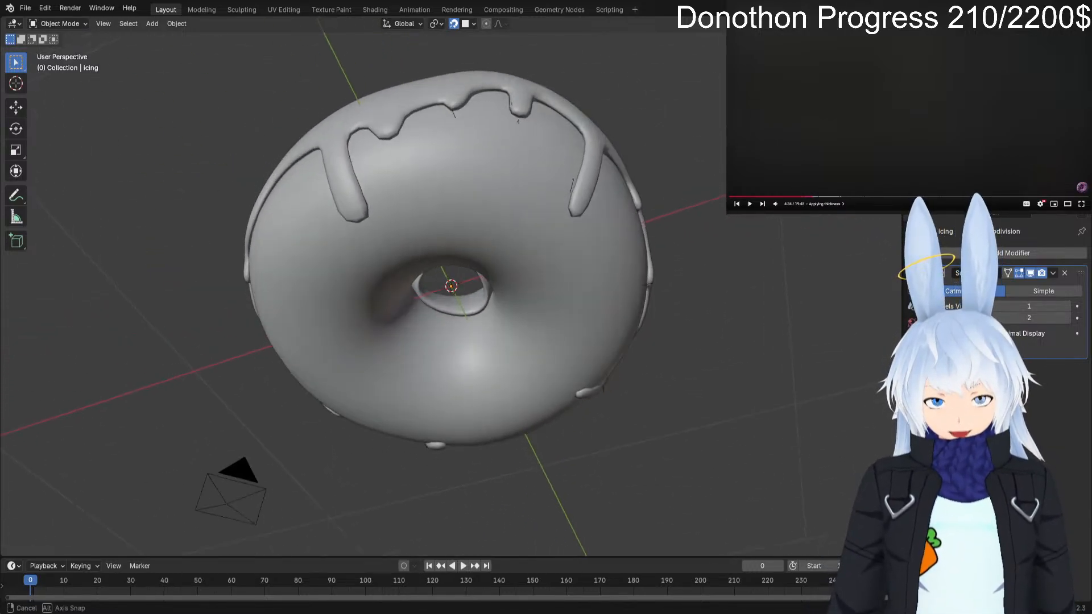
Undo applying Solidify and removing Shrinkwrap, and try applying Solidify again with Shrinkwrap still active.
{"action": "key", "text": "ctrl+z"}
{"action": "key", "text": "ctrl+z"}
{"action": "key", "text": "ctrl+z"}
{"action": "key", "text": "ctrl+z"}
{"action": "key", "text": "ctrl+z"}
{"action": "key", "text": "ctrl+z"}
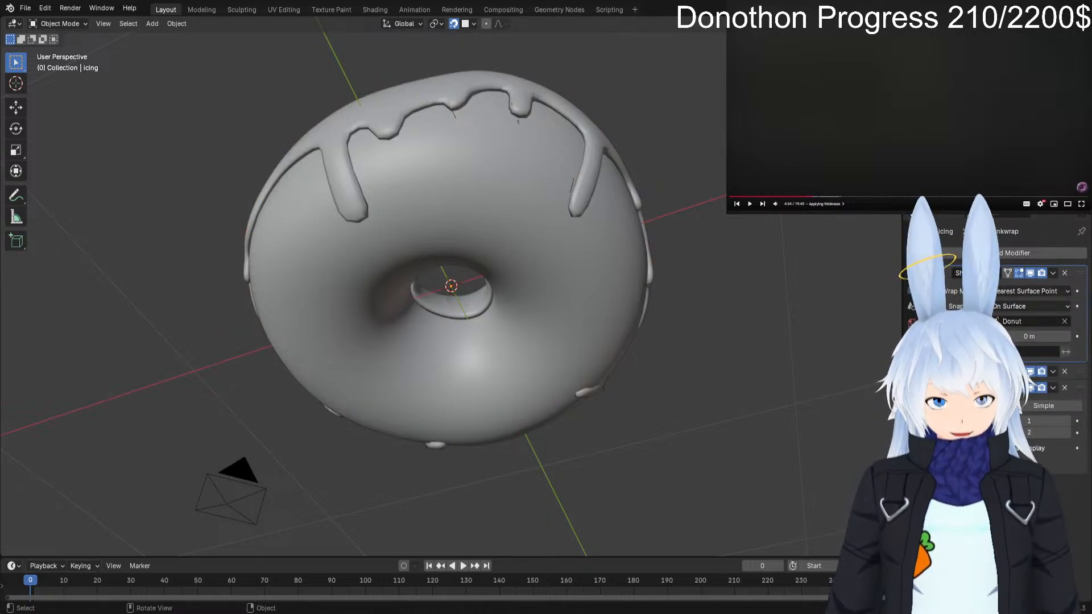
{"action": "key", "text": "ctrl+z"}
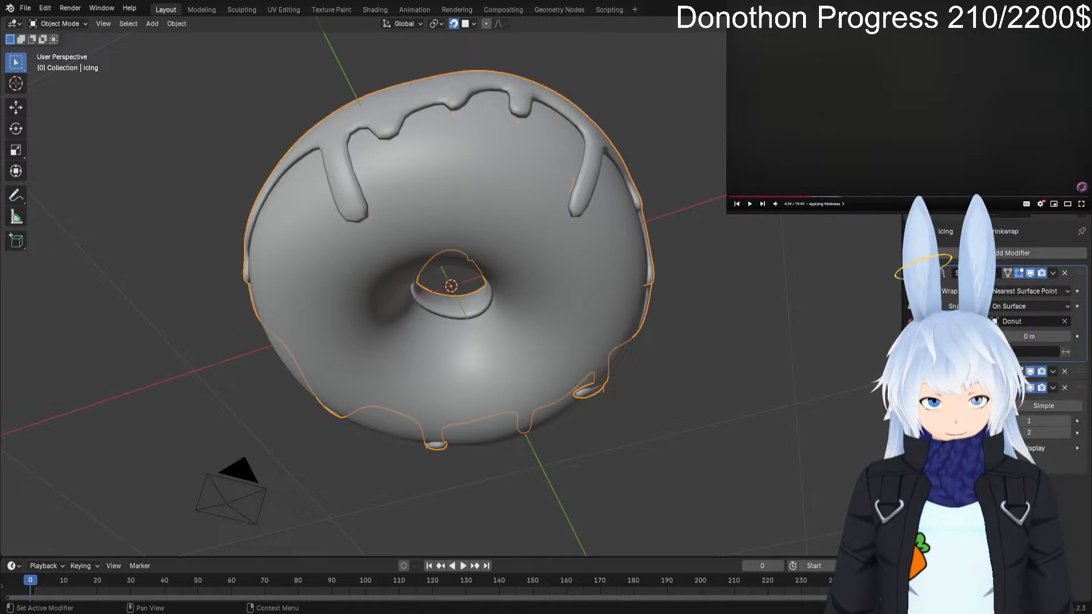
{"action": "left_click", "coordinate": [1027, 385]}
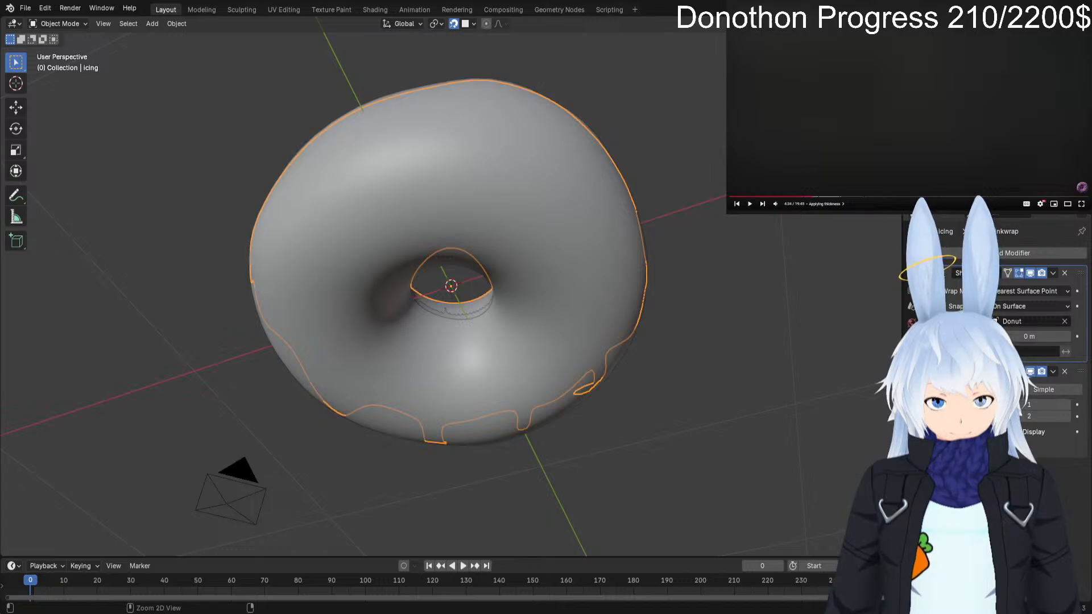
{"action": "key", "text": "ctrl+z"}
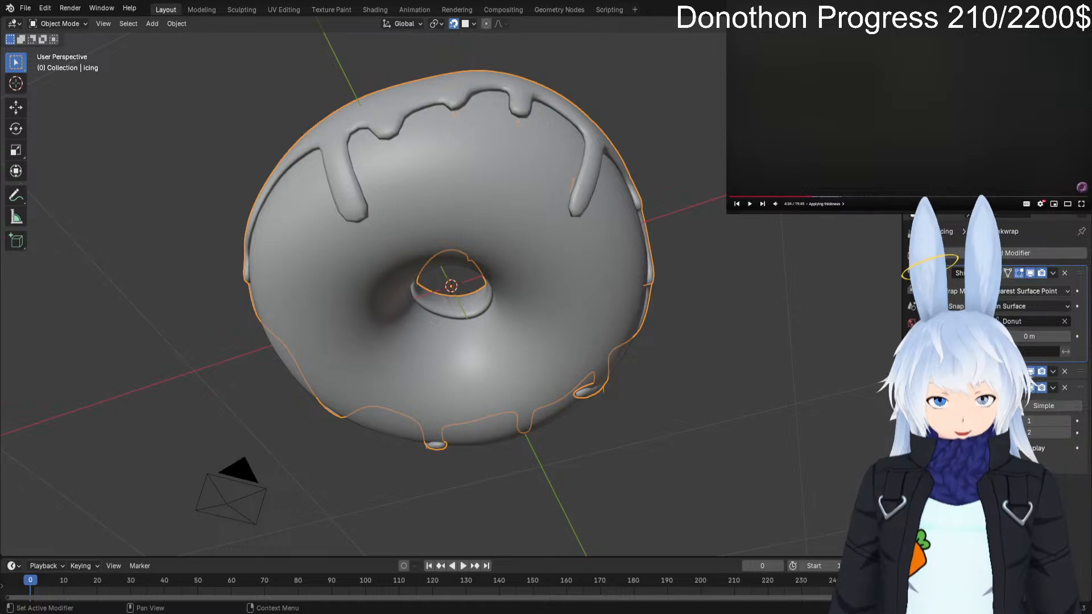
Apply the icing's Shrinkwrap modifier and its Solidify modifier in that order, keeping only Subdivision in the stack.
{"action": "left_click", "coordinate": [1053, 273]}
{"action": "left_click", "coordinate": [1021, 286]}
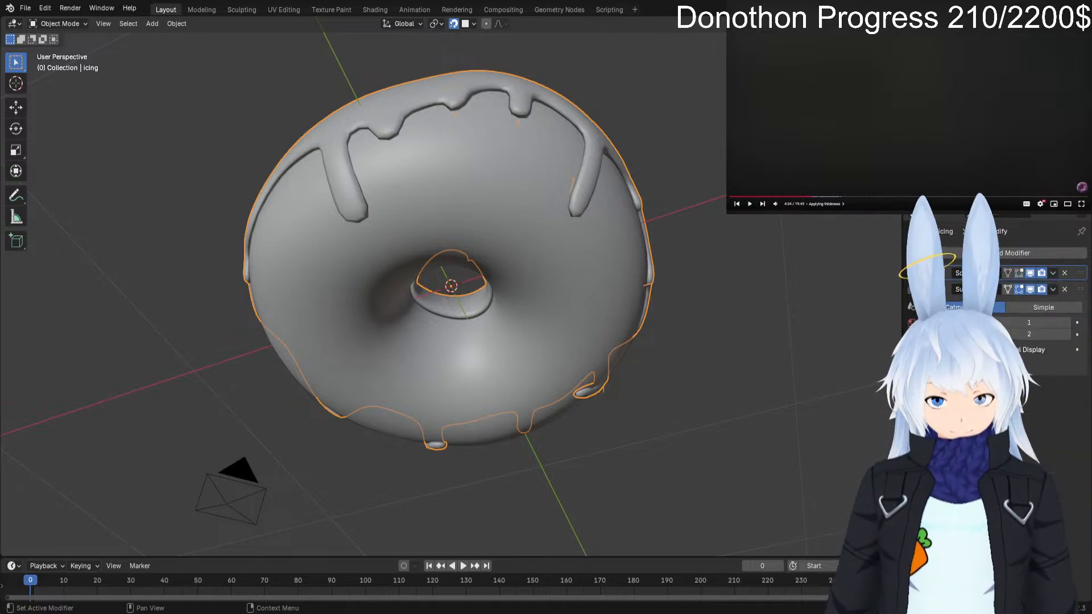
{"action": "left_click", "coordinate": [1053, 273]}
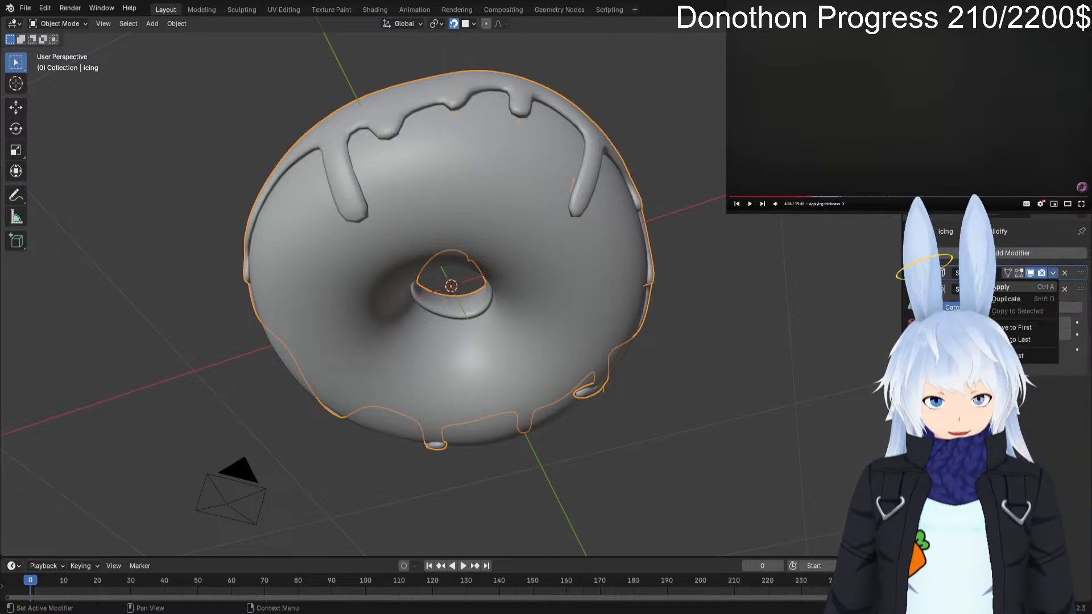
{"action": "left_click", "coordinate": [1021, 287]}
{"action": "left_click", "coordinate": [796, 318]}
{"action": "middle_click_drag", "start_coordinate": [569, 227], "coordinate": [561, 348]}
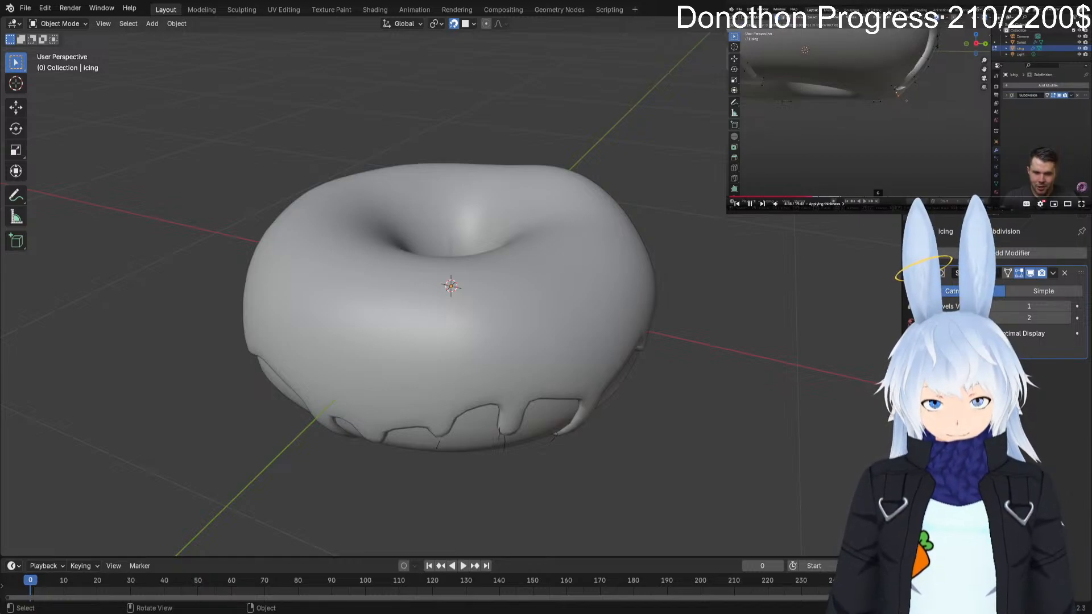
Play the tutorial's Applying thickness section further and pause it at the view of the icing's underside mesh.
{"action": "key", "text": "space"}
{"action": "left_click", "coordinate": [810, 196]}
{"action": "key", "text": "space"}
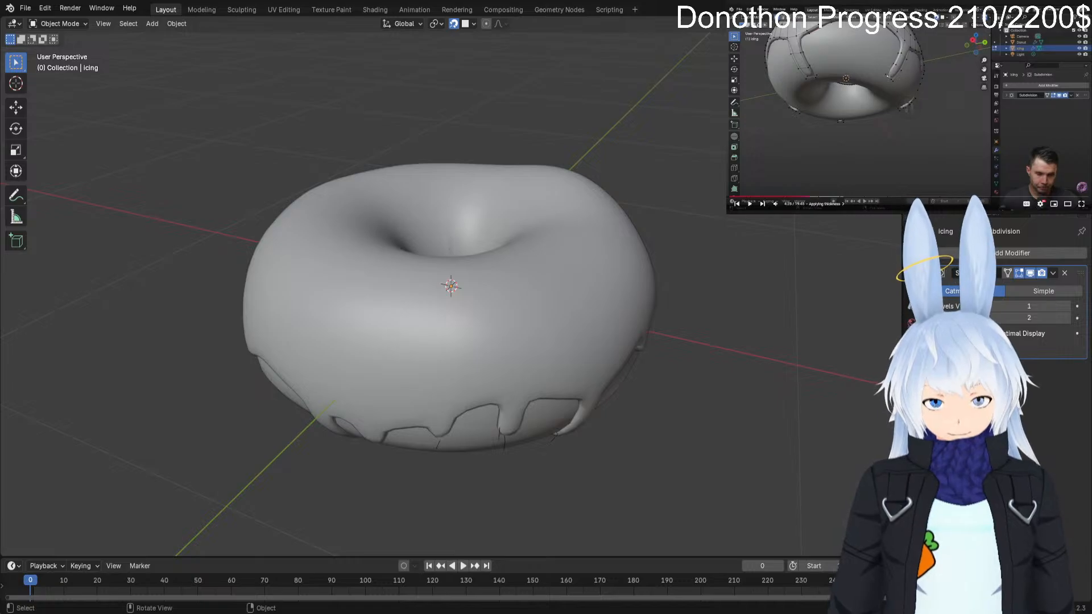
Turn off snapping and proportional editing while in the icing's Edit Mode, and switch the icing to Sculpt Mode.
{"action": "left_click", "coordinate": [432, 341]}
{"action": "key", "text": "Tab"}
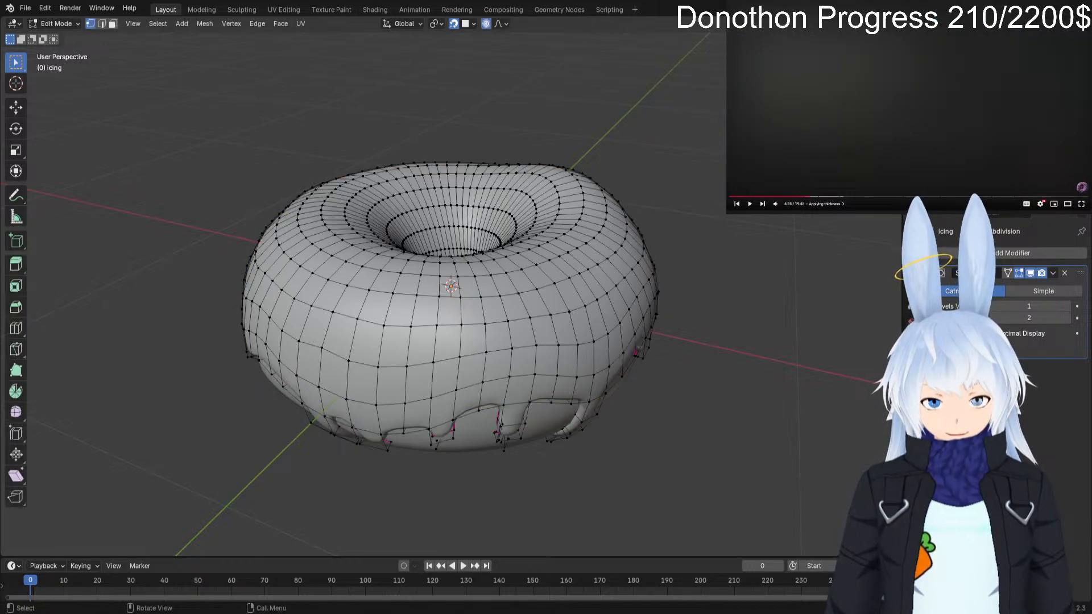
{"action": "middle_click_drag", "start_coordinate": [432, 341], "coordinate": [441, 248]}
{"action": "scroll", "coordinate": [451, 285], "scroll_direction": "up", "scroll_amount": 5}
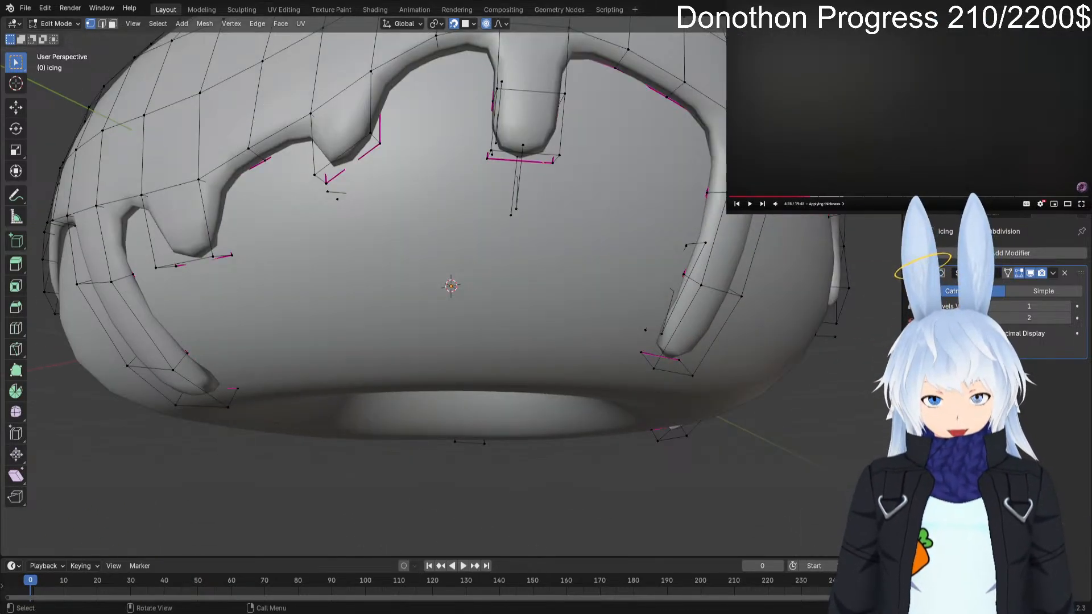
{"action": "middle_click_drag", "start_coordinate": [451, 284], "coordinate": [461, 219]}
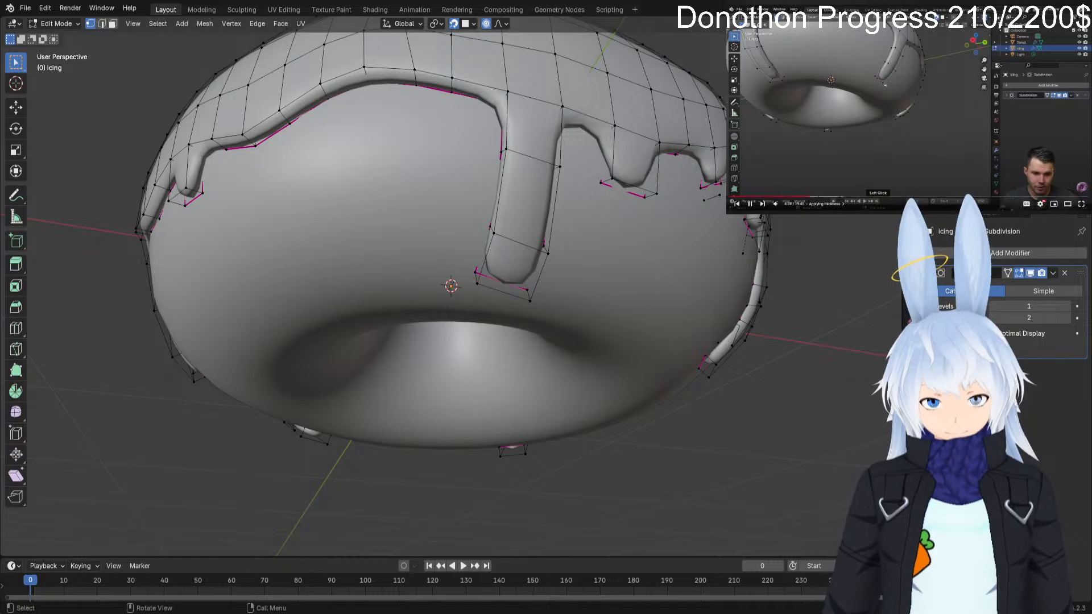
{"action": "mouse_move", "coordinate": [460, 221]}
{"action": "middle_mouse_down"}
{"action": "mouse_move", "coordinate": [444, 225]}
{"action": "mouse_move", "coordinate": [444, 211]}
{"action": "middle_mouse_up"}
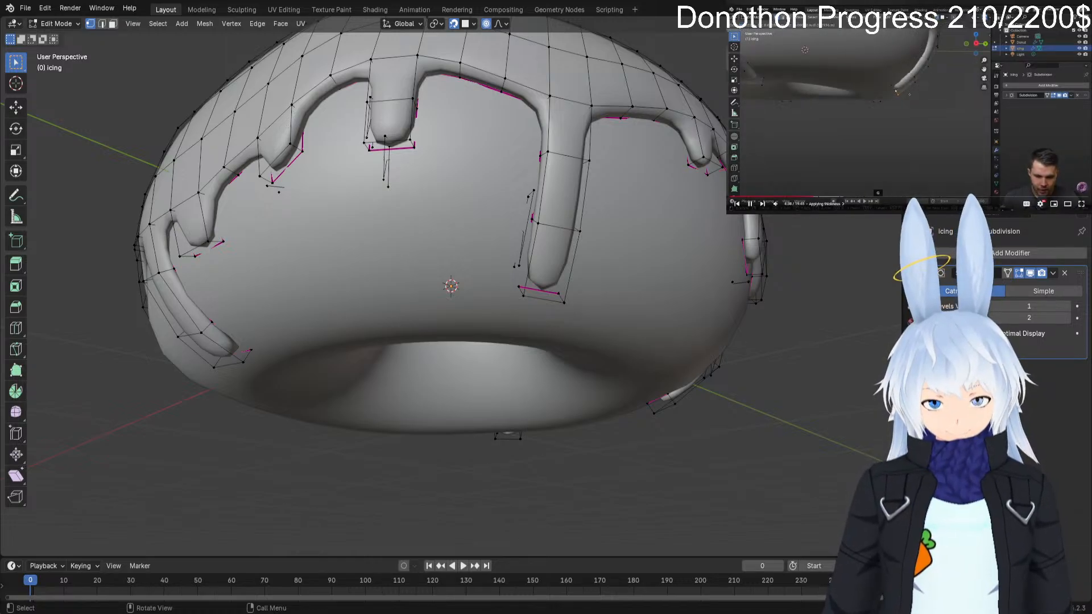
{"action": "left_click", "coordinate": [454, 23]}
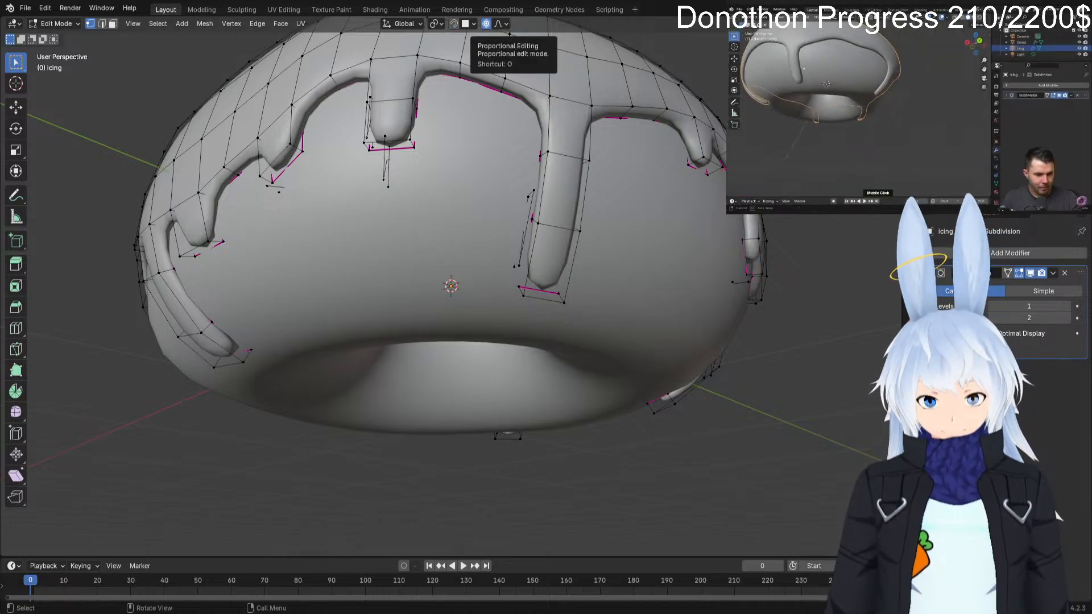
{"action": "left_click", "coordinate": [486, 23]}
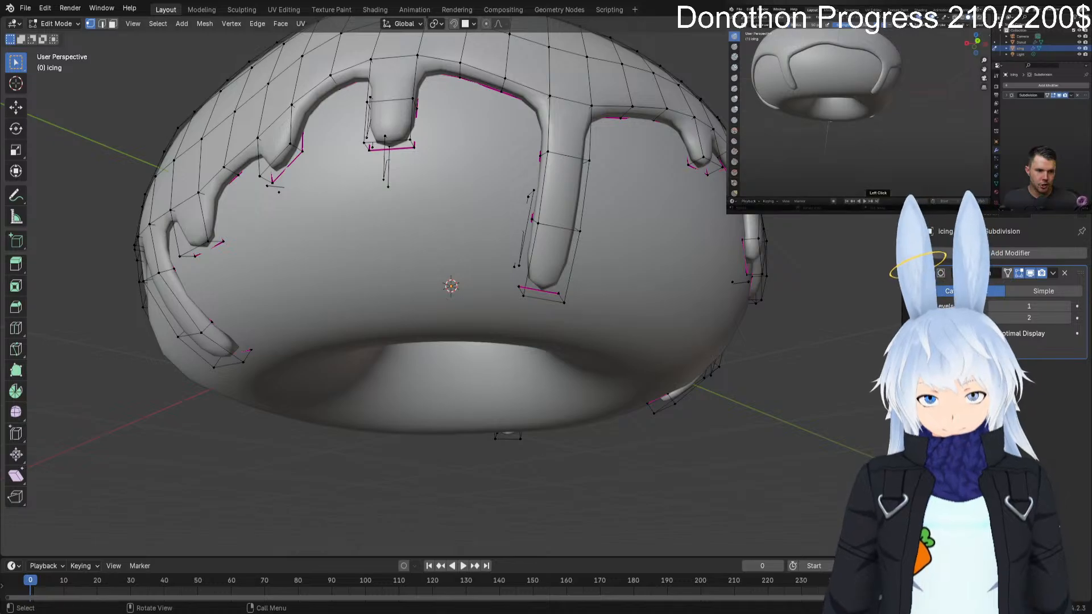
{"action": "left_click", "coordinate": [56, 24]}
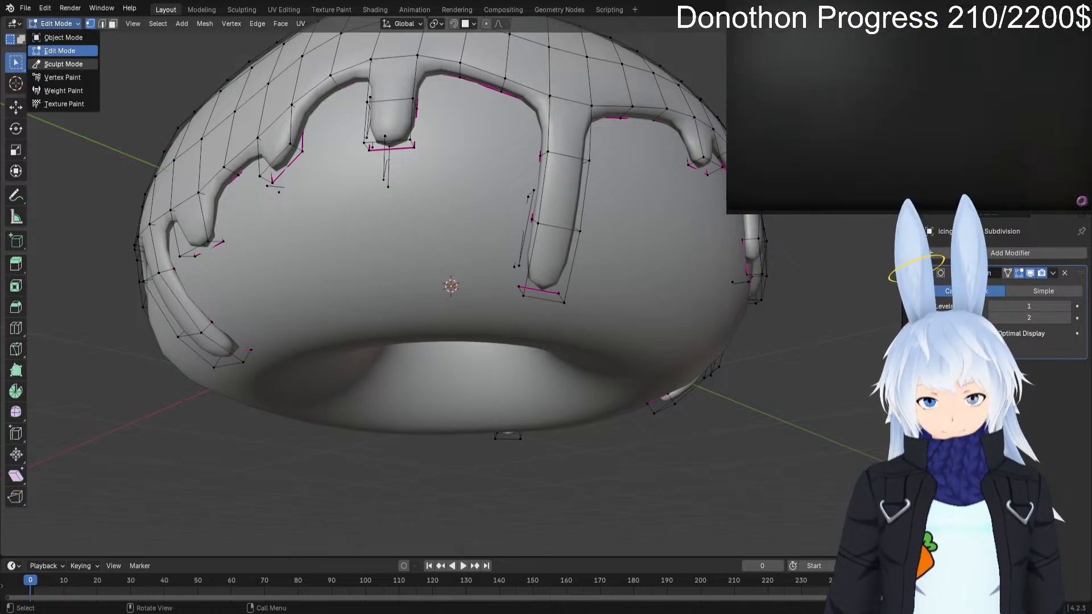
{"action": "left_click", "coordinate": [62, 64]}
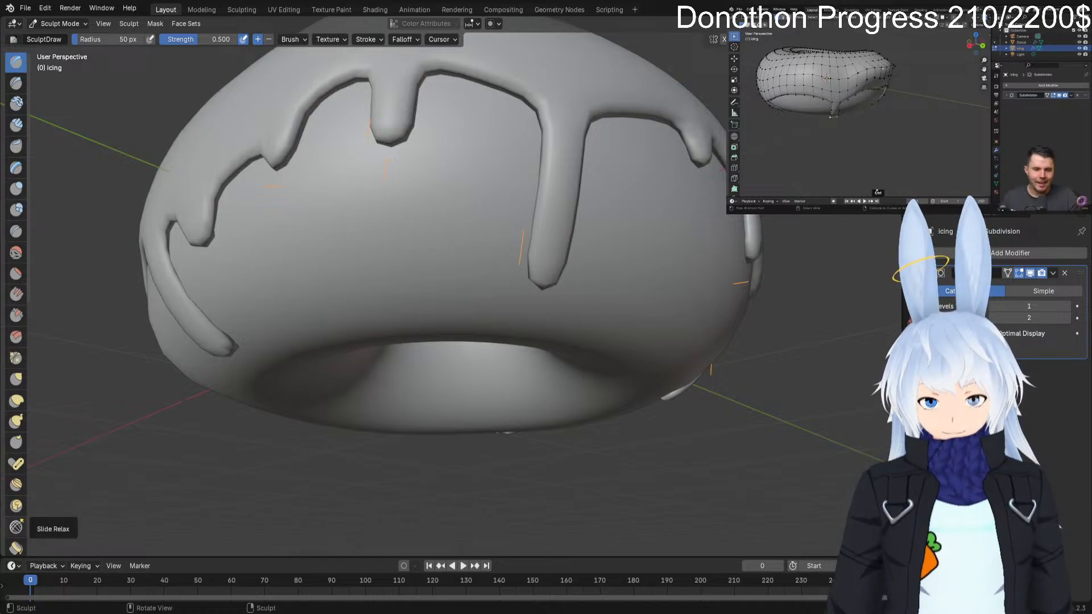
Look through the available sculpt brushes to locate the one used in the tutorial, pausing its video meanwhile.
{"action": "scroll", "coordinate": [16, 500], "scroll_direction": "down", "scroll_amount": 5}
{"action": "scroll", "coordinate": [16, 453], "scroll_direction": "down", "scroll_amount": 2}
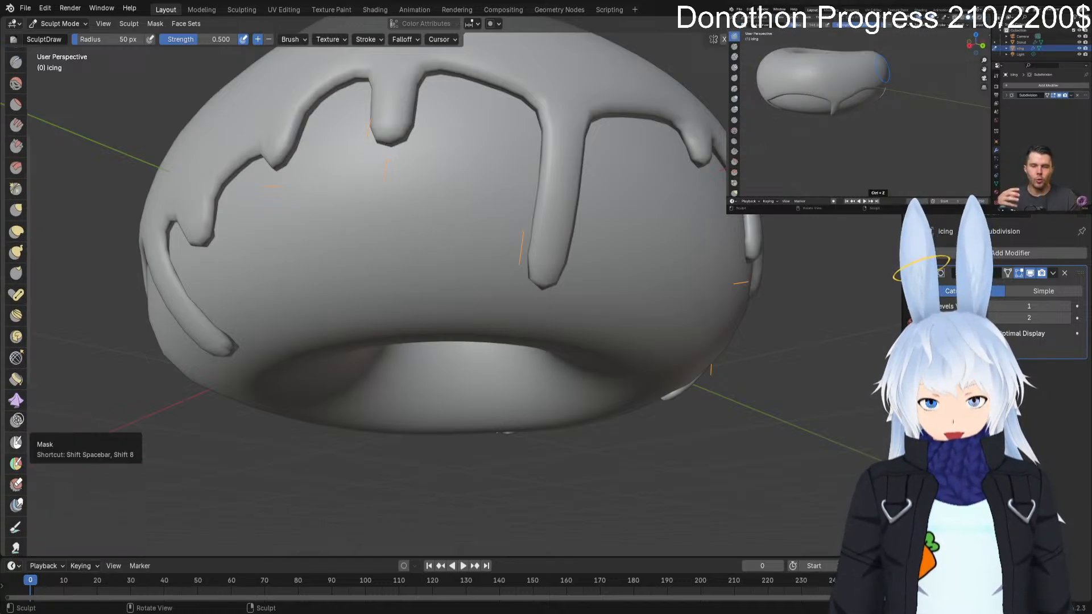
{"action": "scroll", "coordinate": [16, 461], "scroll_direction": "down", "scroll_amount": 1}
{"action": "scroll", "coordinate": [16, 462], "scroll_direction": "down", "scroll_amount": 6}
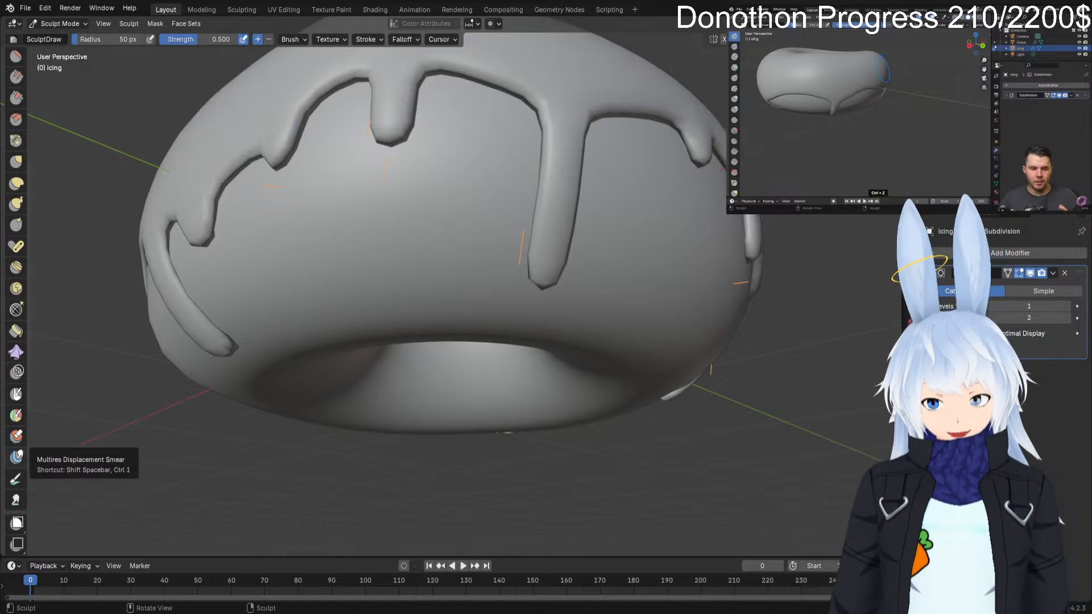
{"action": "scroll", "coordinate": [16, 458], "scroll_direction": "down", "scroll_amount": 5}
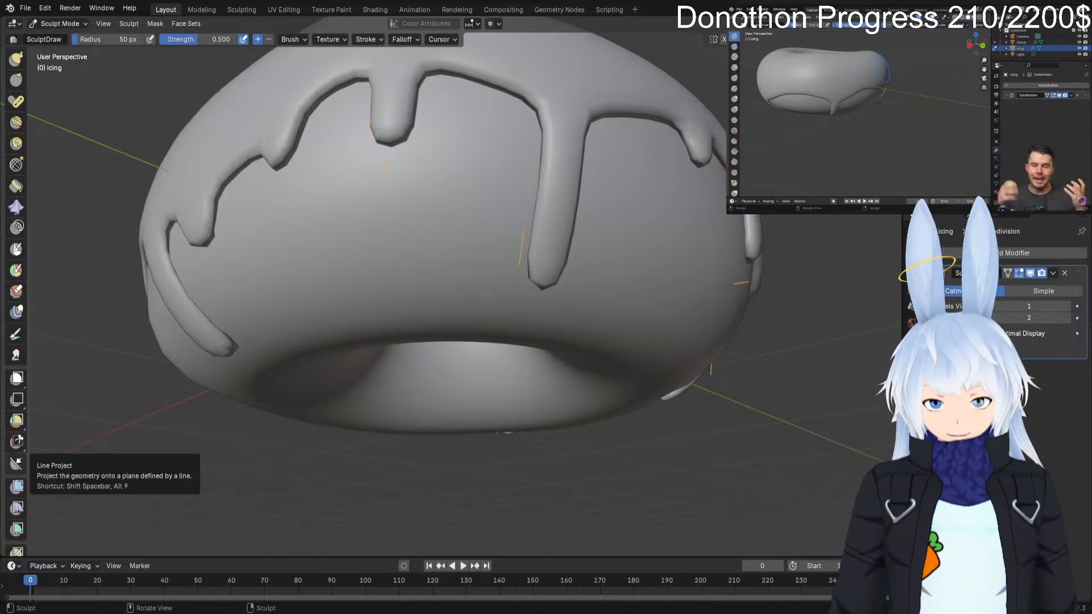
{"action": "scroll", "coordinate": [16, 457], "scroll_direction": "up", "scroll_amount": 6}
{"action": "scroll", "coordinate": [17, 448], "scroll_direction": "up", "scroll_amount": 12}
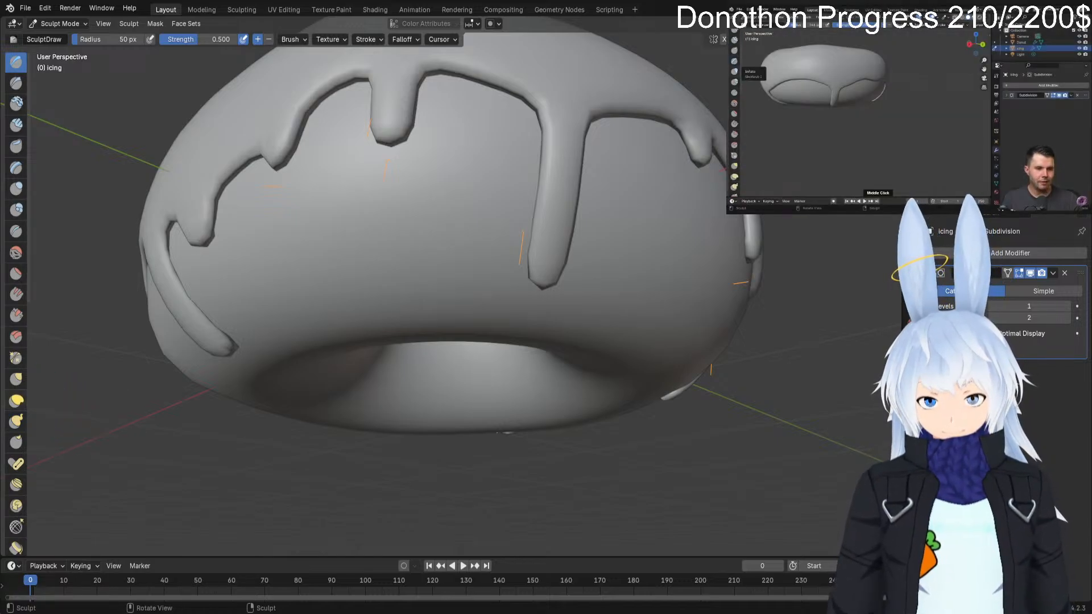
{"action": "scroll", "coordinate": [16, 466], "scroll_direction": "down", "scroll_amount": 5}
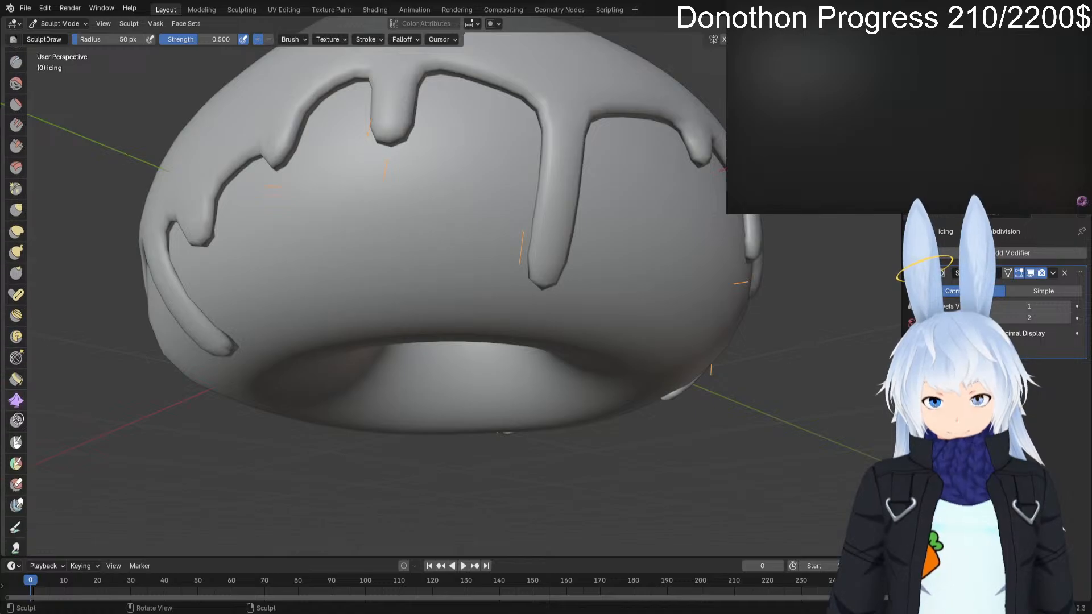
{"action": "key", "text": "space"}
{"action": "scroll", "coordinate": [16, 398], "scroll_direction": "up", "scroll_amount": 5}
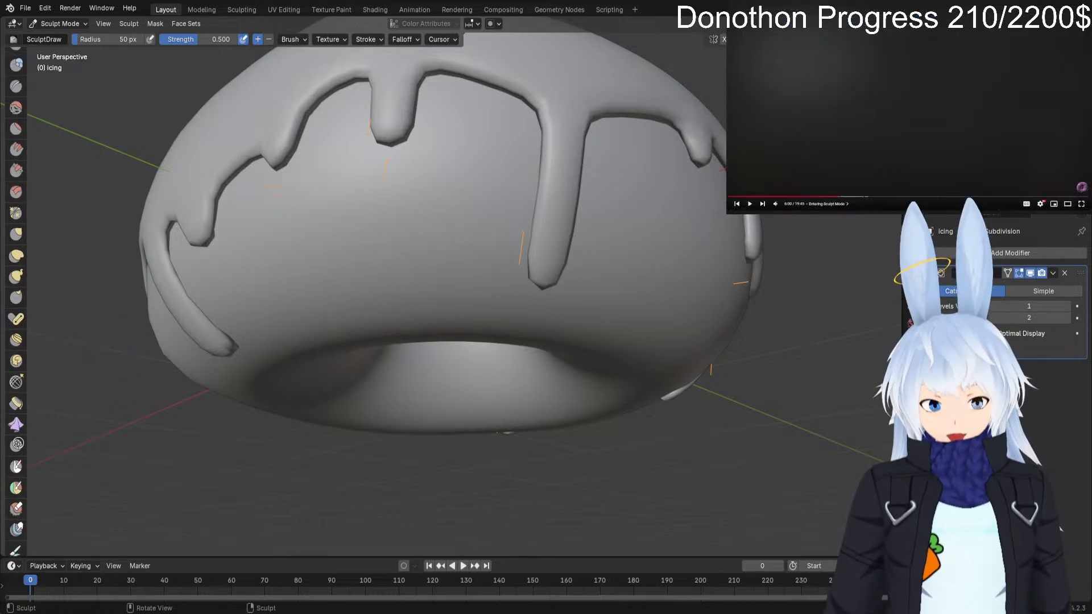
{"action": "scroll", "coordinate": [16, 341], "scroll_direction": "down", "scroll_amount": 7}
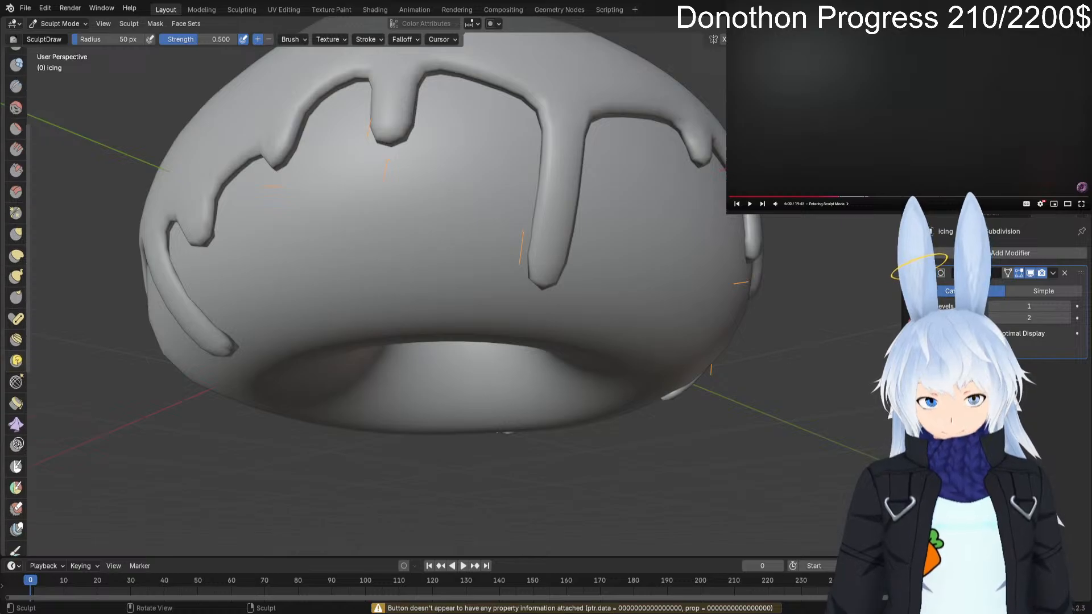
{"action": "scroll", "coordinate": [16, 398], "scroll_direction": "down", "scroll_amount": 8}
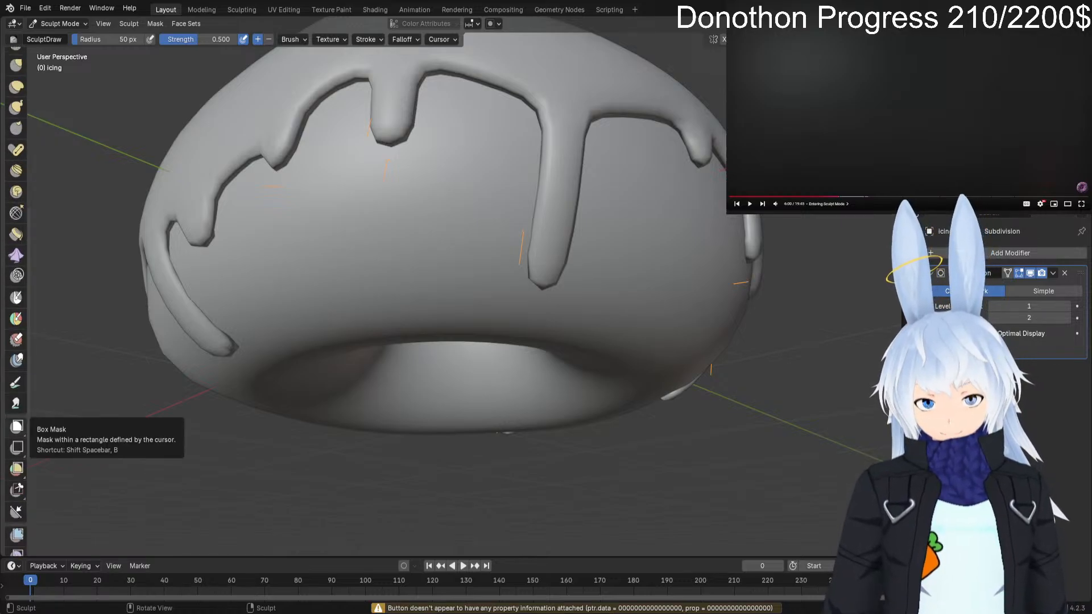
{"action": "scroll", "coordinate": [16, 415], "scroll_direction": "down", "scroll_amount": 4}
{"action": "scroll", "coordinate": [16, 301], "scroll_direction": "up", "scroll_amount": 4}
{"action": "scroll", "coordinate": [16, 302], "scroll_direction": "down", "scroll_amount": 3}
{"action": "scroll", "coordinate": [15, 415], "scroll_direction": "up", "scroll_amount": 3}
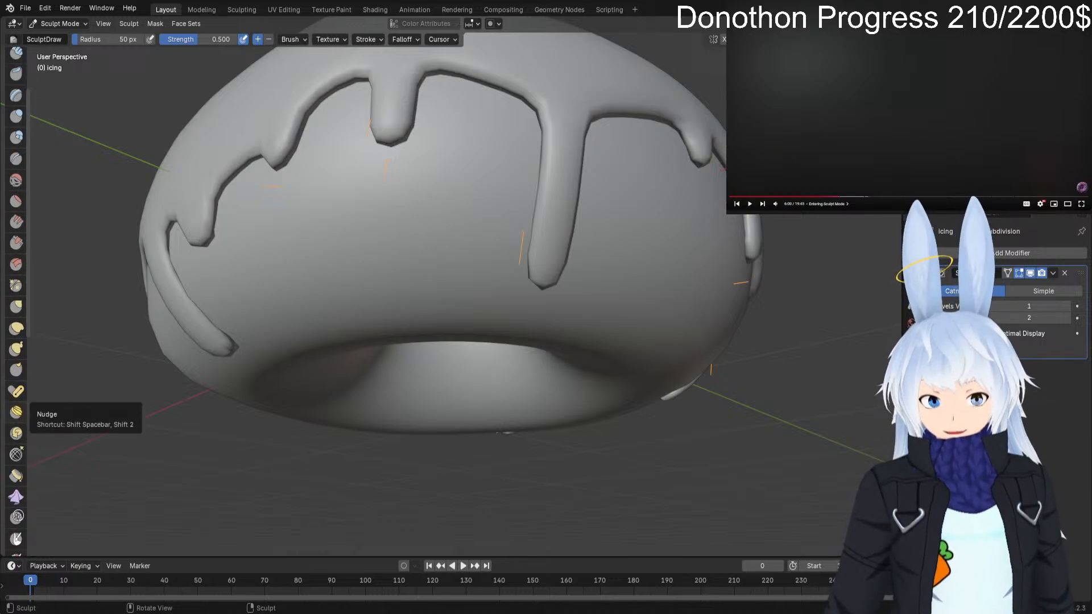
{"action": "scroll", "coordinate": [16, 477], "scroll_direction": "up", "scroll_amount": 3}
Choose the Inflate/Deflate sculpt brush and set its radius to 78 px.
{"action": "left_click", "coordinate": [16, 188]}
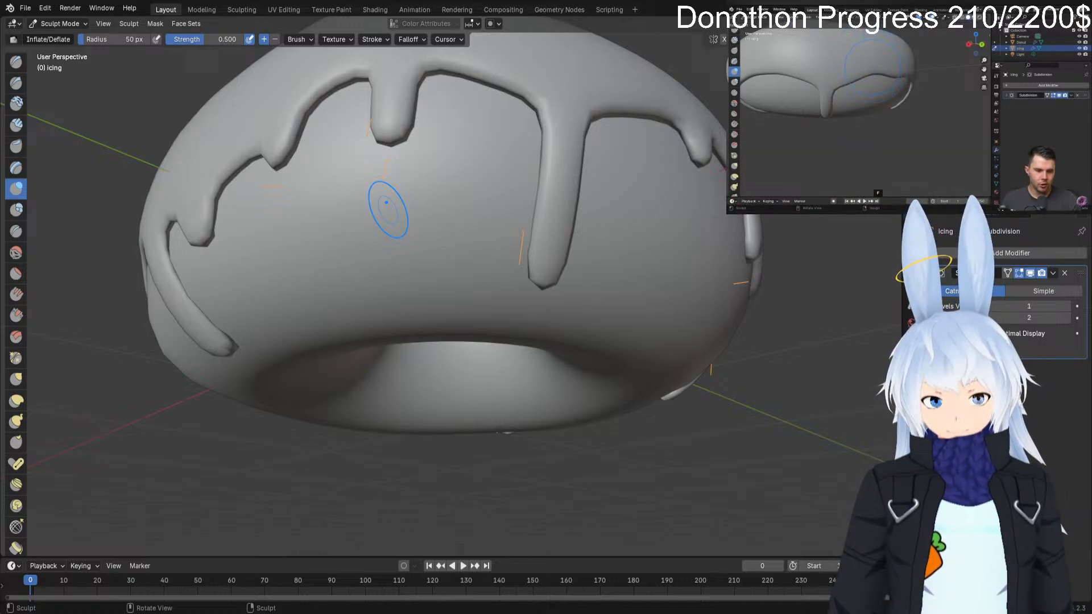
{"action": "key", "text": "f"}
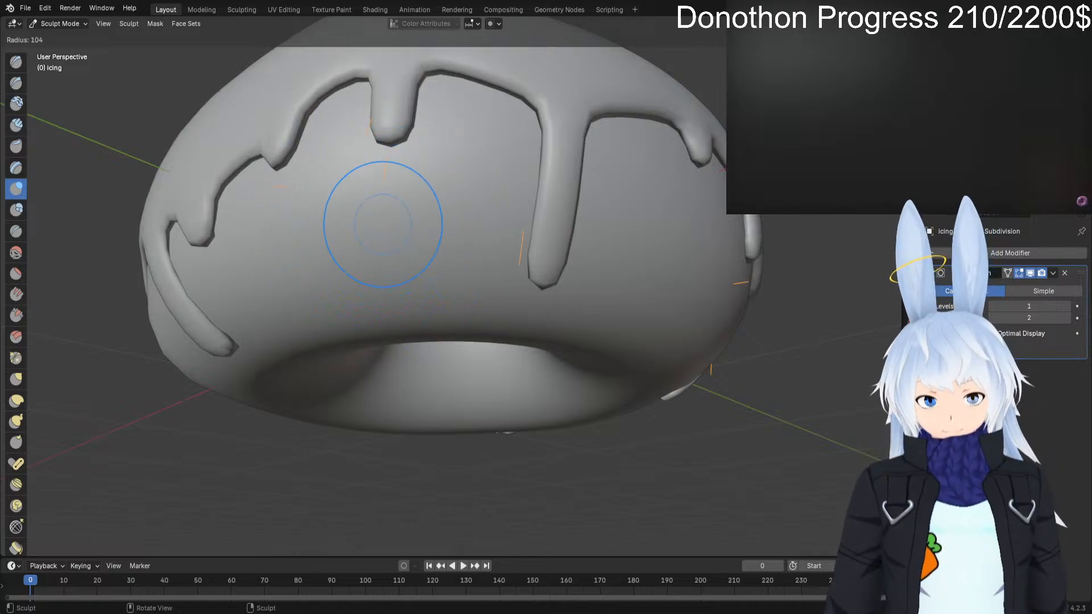
{"action": "left_click", "coordinate": [405, 221]}
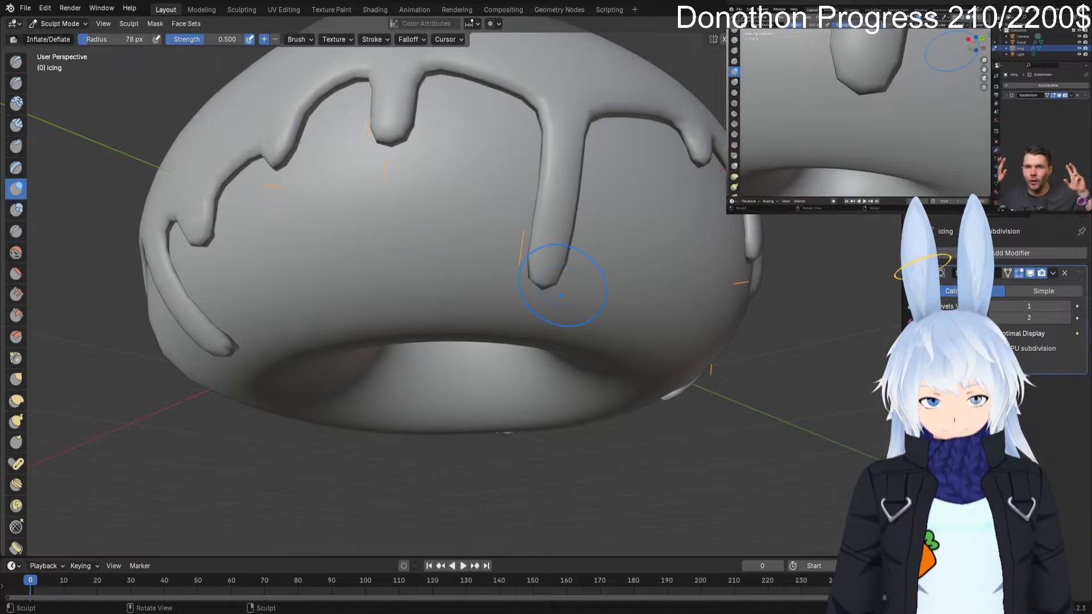
Try short Inflate strokes on the tip of the icing's longest front drip.
{"action": "mouse_move", "coordinate": [547, 291]}
{"action": "left_mouse_down"}
{"action": "mouse_move", "coordinate": [559, 261]}
{"action": "mouse_move", "coordinate": [550, 273]}
{"action": "left_mouse_up"}
{"action": "key", "text": "Tab"}
{"action": "key", "text": "Tab"}
{"action": "mouse_move", "coordinate": [551, 273]}
{"action": "left_mouse_down"}
{"action": "mouse_move", "coordinate": [550, 264]}
{"action": "mouse_move", "coordinate": [555, 273]}
{"action": "left_mouse_up"}
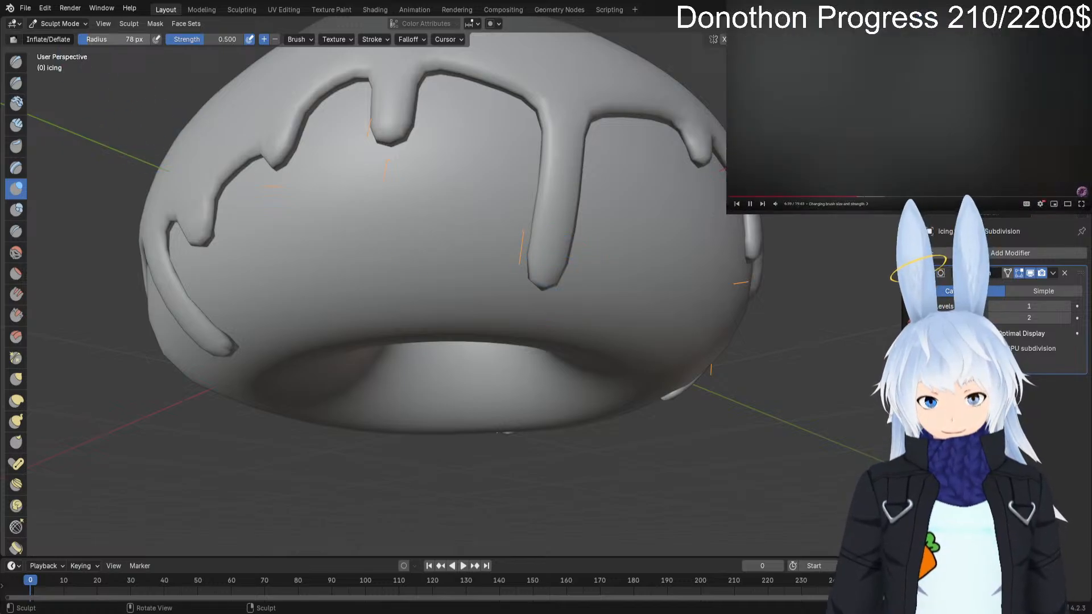
Enlarge the Inflate/Deflate brush radius to 200 px and inflate the lower part of the longest front drip.
{"action": "left_click", "coordinate": [114, 39]}
{"action": "key", "text": "Escape"}
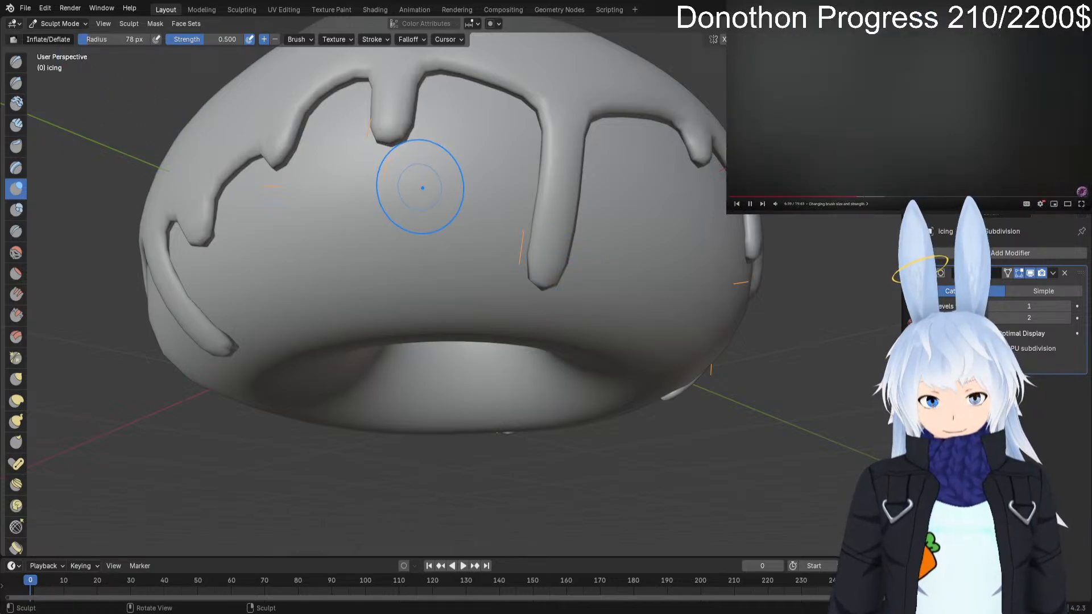
{"action": "key", "text": "f"}
{"action": "left_click", "coordinate": [496, 188]}
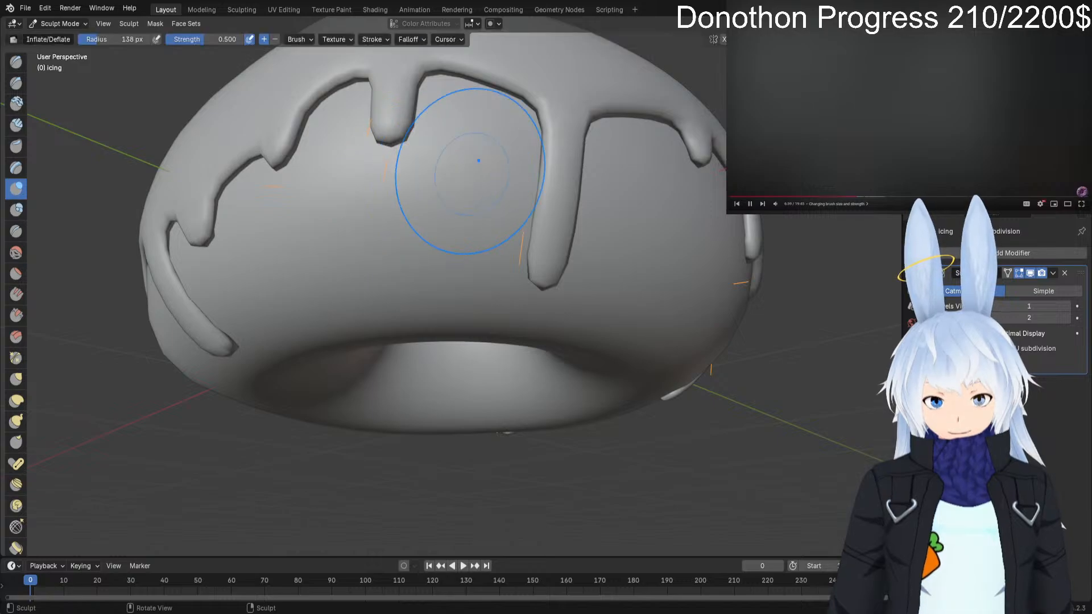
{"action": "key", "text": "f"}
{"action": "left_click", "coordinate": [650, 219]}
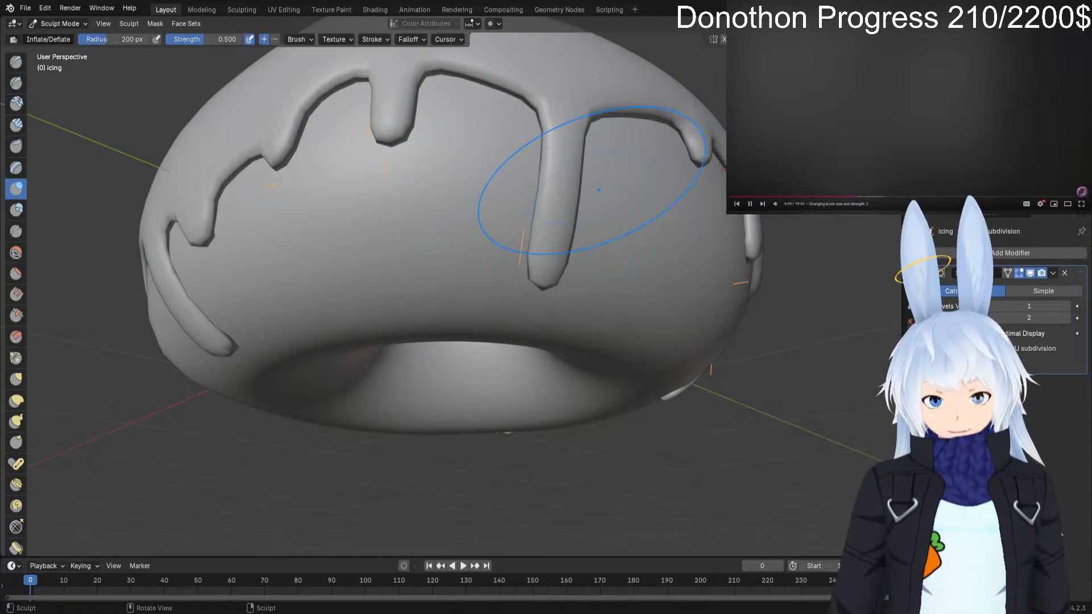
{"action": "mouse_move", "coordinate": [555, 229]}
{"action": "left_mouse_down"}
{"action": "mouse_move", "coordinate": [553, 240]}
{"action": "mouse_move", "coordinate": [561, 165]}
{"action": "mouse_move", "coordinate": [555, 244]}
{"action": "mouse_move", "coordinate": [575, 142]}
{"action": "mouse_move", "coordinate": [581, 171]}
{"action": "left_mouse_up"}
{"action": "mouse_move", "coordinate": [553, 256]}
{"action": "left_mouse_down"}
{"action": "mouse_move", "coordinate": [560, 219]}
{"action": "mouse_move", "coordinate": [585, 214]}
{"action": "left_mouse_up"}
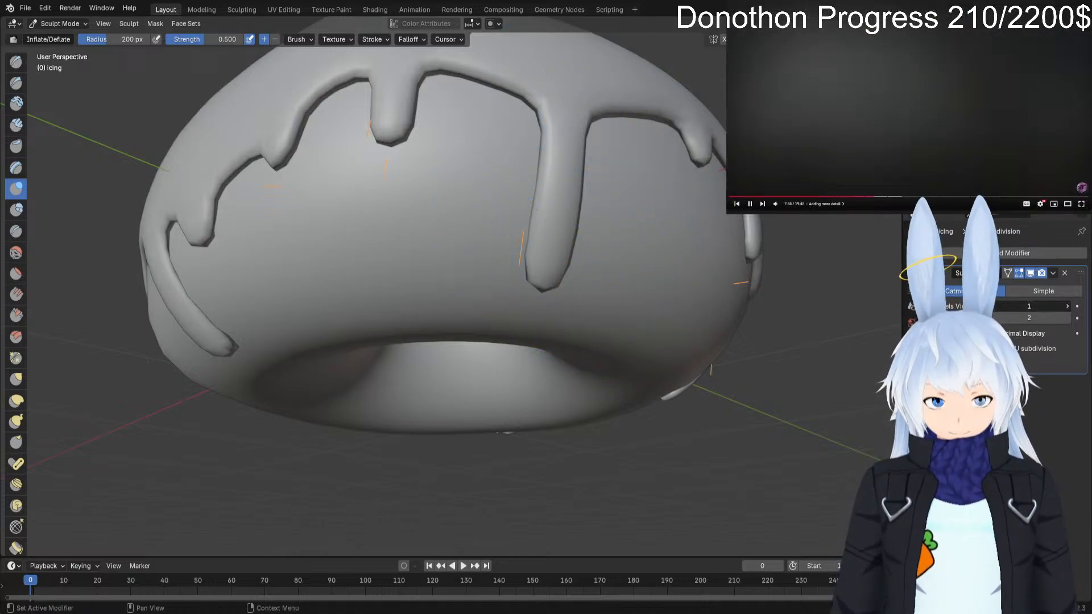
Set the icing's Subdivision viewport level to 2 and apply the modifier, checking the resulting mesh in Edit Mode.
{"action": "mouse_move", "coordinate": [1029, 306]}
{"action": "left_mouse_down"}
{"action": "mouse_move", "coordinate": [1056, 307]}
{"action": "mouse_move", "coordinate": [1029, 307]}
{"action": "left_mouse_up"}
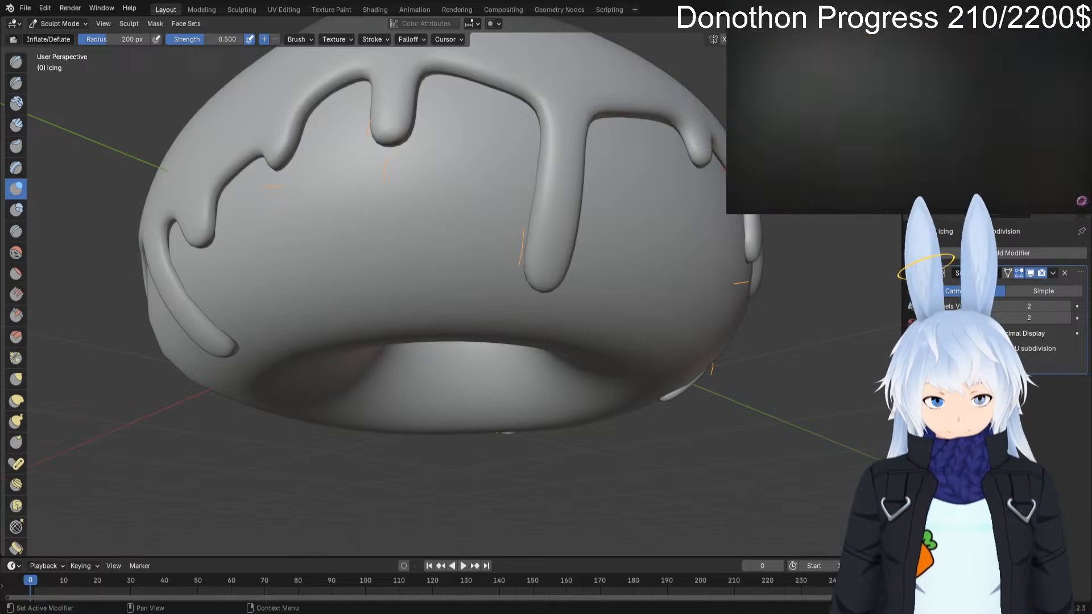
{"action": "left_click", "coordinate": [1053, 273]}
{"action": "left_click", "coordinate": [1005, 287]}
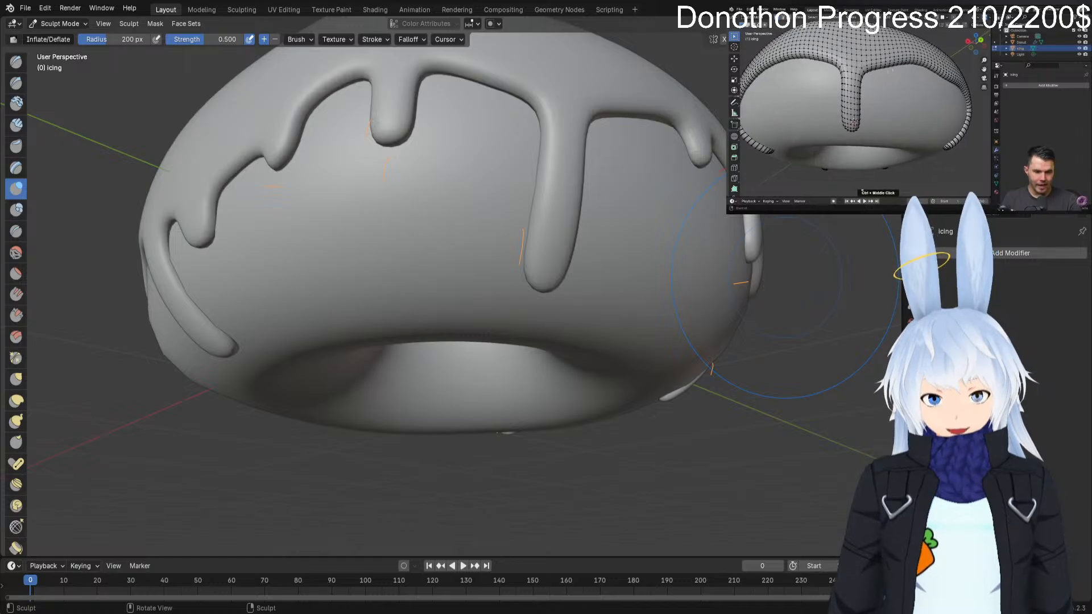
{"action": "key", "text": "Tab"}
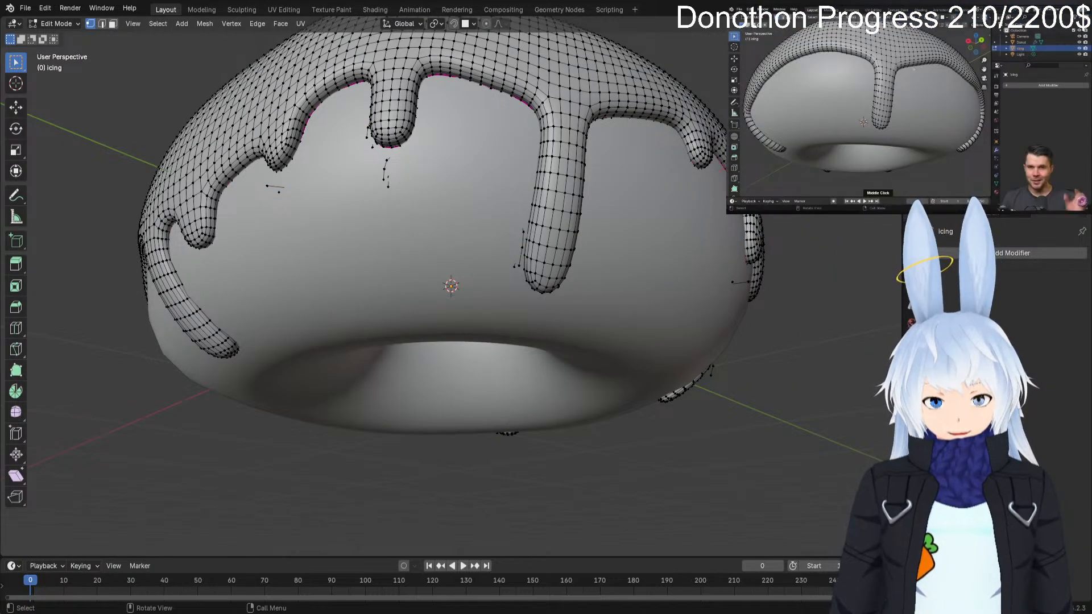
{"action": "key", "text": "Tab"}
{"action": "key", "text": "Tab"}
{"action": "key", "text": "Tab"}
{"action": "key", "text": "Tab"}
{"action": "key", "text": "Tab"}
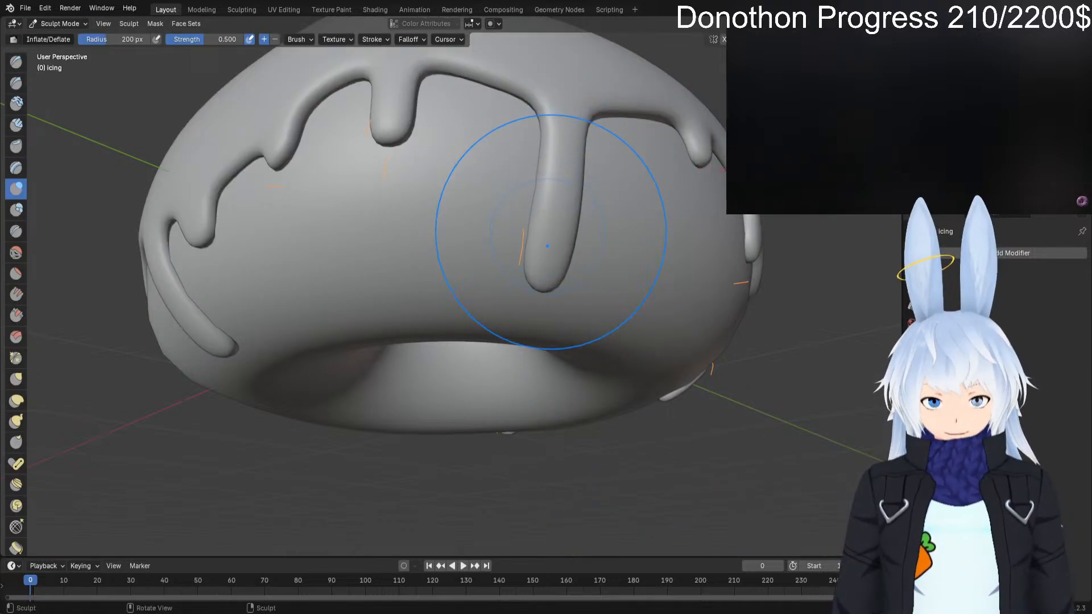
Inflate the lower ends of the long icing drips around the outside of the donut.
{"action": "mouse_move", "coordinate": [551, 232]}
{"action": "left_mouse_down"}
{"action": "mouse_move", "coordinate": [559, 208]}
{"action": "mouse_move", "coordinate": [551, 251]}
{"action": "mouse_move", "coordinate": [559, 230]}
{"action": "left_mouse_up"}
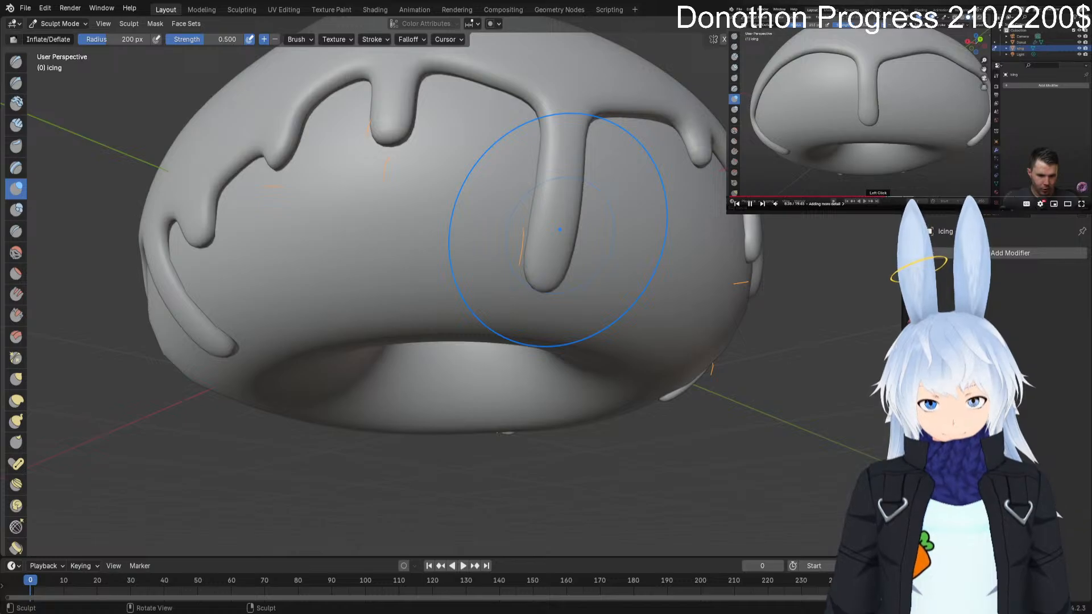
{"action": "left_click_drag", "start_coordinate": [560, 229], "coordinate": [551, 282]}
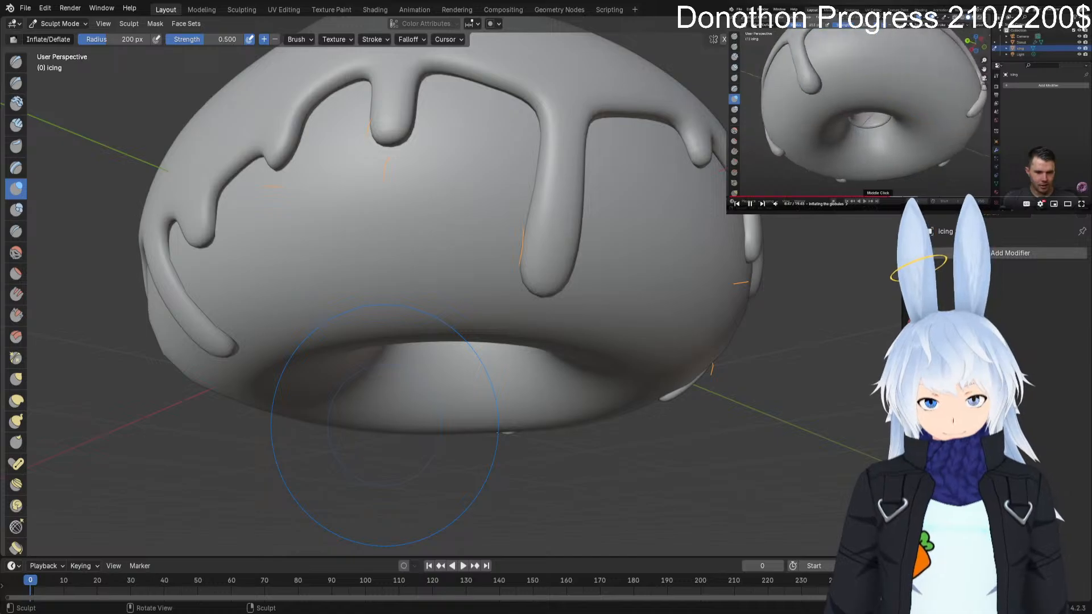
{"action": "mouse_move", "coordinate": [385, 425]}
{"action": "middle_mouse_down"}
{"action": "mouse_move", "coordinate": [378, 392]}
{"action": "mouse_move", "coordinate": [498, 233]}
{"action": "middle_mouse_up"}
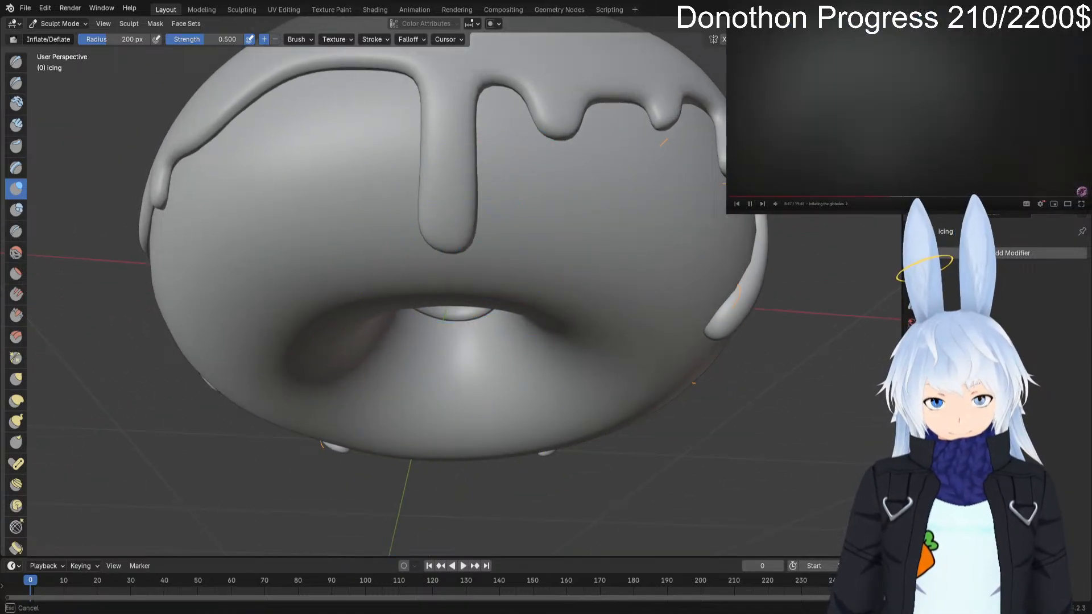
{"action": "mouse_move", "coordinate": [448, 225]}
{"action": "left_mouse_down"}
{"action": "mouse_move", "coordinate": [448, 211]}
{"action": "mouse_move", "coordinate": [447, 220]}
{"action": "left_mouse_up"}
{"action": "mouse_move", "coordinate": [346, 364]}
{"action": "middle_mouse_down"}
{"action": "mouse_move", "coordinate": [436, 354]}
{"action": "mouse_move", "coordinate": [540, 403]}
{"action": "middle_mouse_up"}
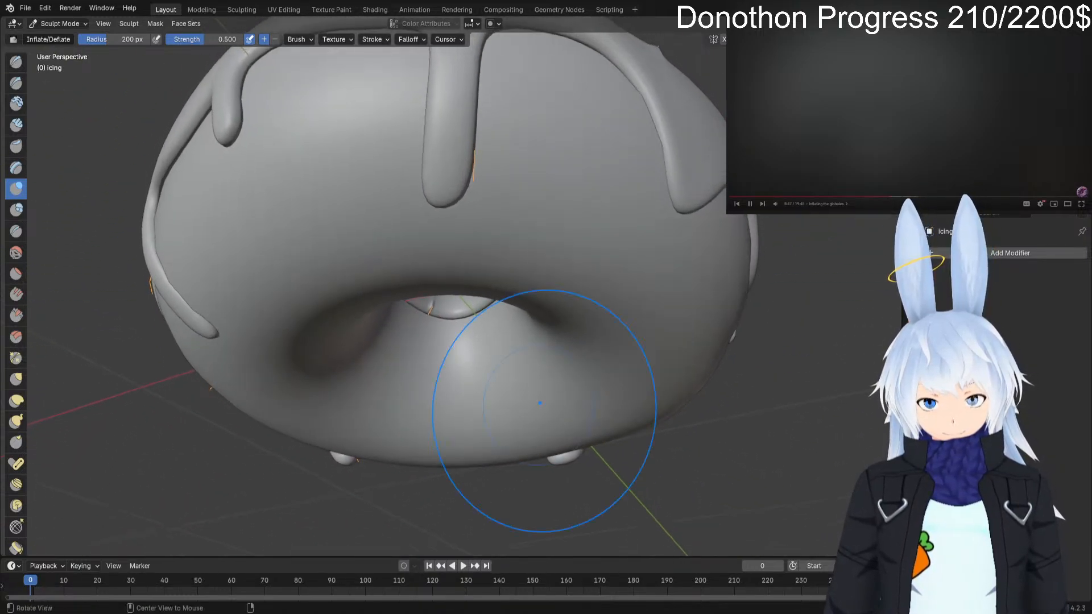
{"action": "mouse_move", "coordinate": [392, 195]}
{"action": "left_mouse_down"}
{"action": "mouse_move", "coordinate": [449, 211]}
{"action": "mouse_move", "coordinate": [445, 178]}
{"action": "mouse_move", "coordinate": [453, 185]}
{"action": "left_mouse_up"}
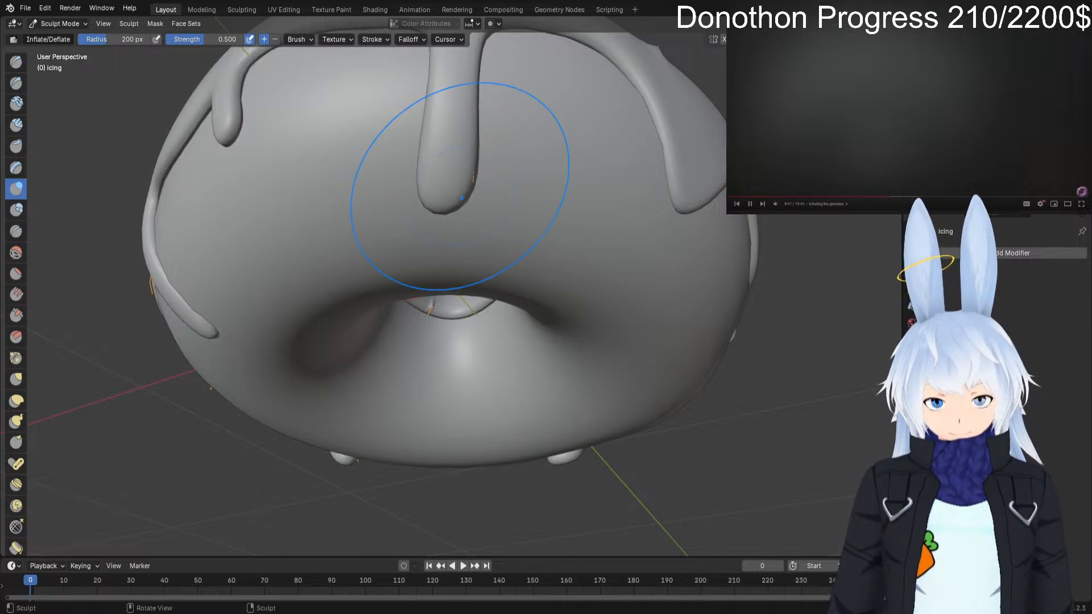
{"action": "middle_click_drag", "start_coordinate": [325, 435], "coordinate": [427, 434]}
{"action": "left_click_drag", "start_coordinate": [353, 241], "coordinate": [357, 194]}
{"action": "mouse_move", "coordinate": [364, 227]}
{"action": "middle_mouse_down"}
{"action": "mouse_move", "coordinate": [229, 249]}
{"action": "mouse_move", "coordinate": [245, 273]}
{"action": "middle_mouse_up"}
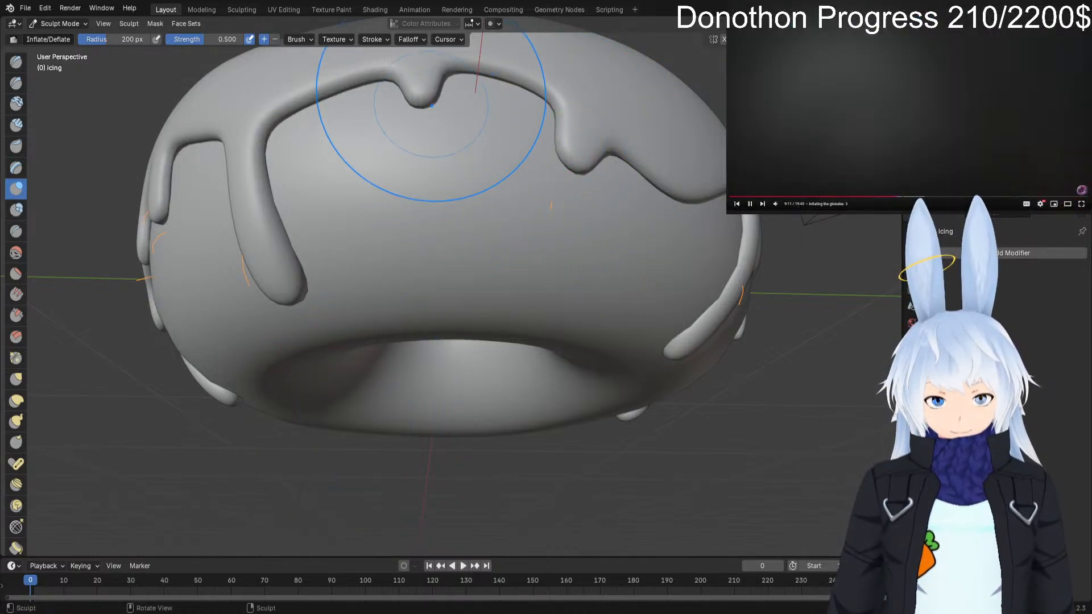
Examine the inflated icing drips from all around the donut, including from above and underneath.
{"action": "mouse_move", "coordinate": [318, 511]}
{"action": "middle_mouse_down"}
{"action": "mouse_move", "coordinate": [1059, 518]}
{"action": "mouse_move", "coordinate": [517, 356]}
{"action": "middle_mouse_up"}
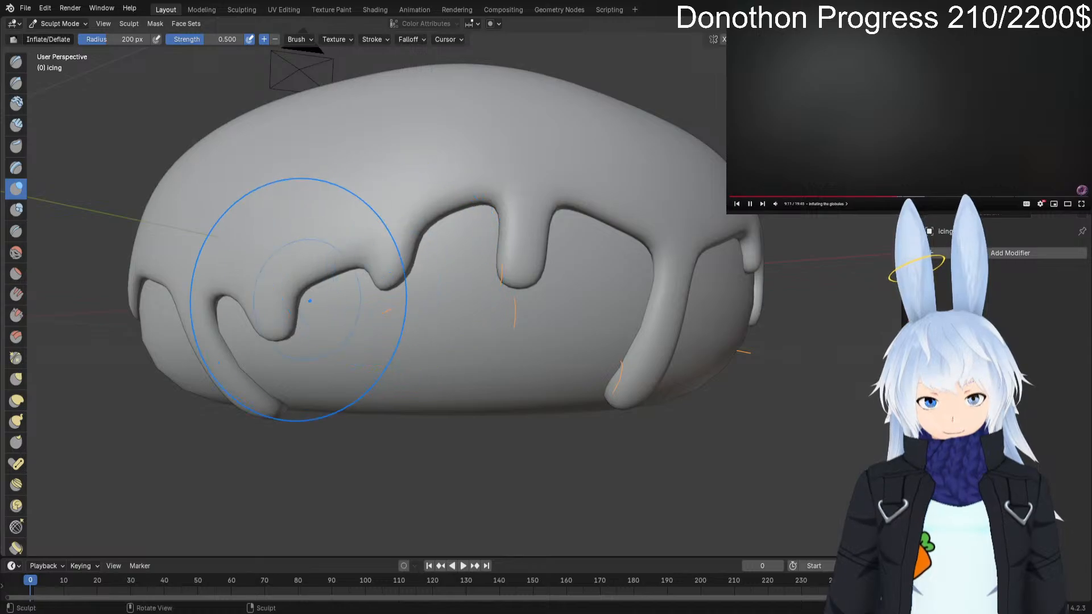
{"action": "middle_click_drag", "start_coordinate": [256, 402], "coordinate": [352, 393]}
{"action": "middle_click_drag", "start_coordinate": [546, 347], "coordinate": [398, 302]}
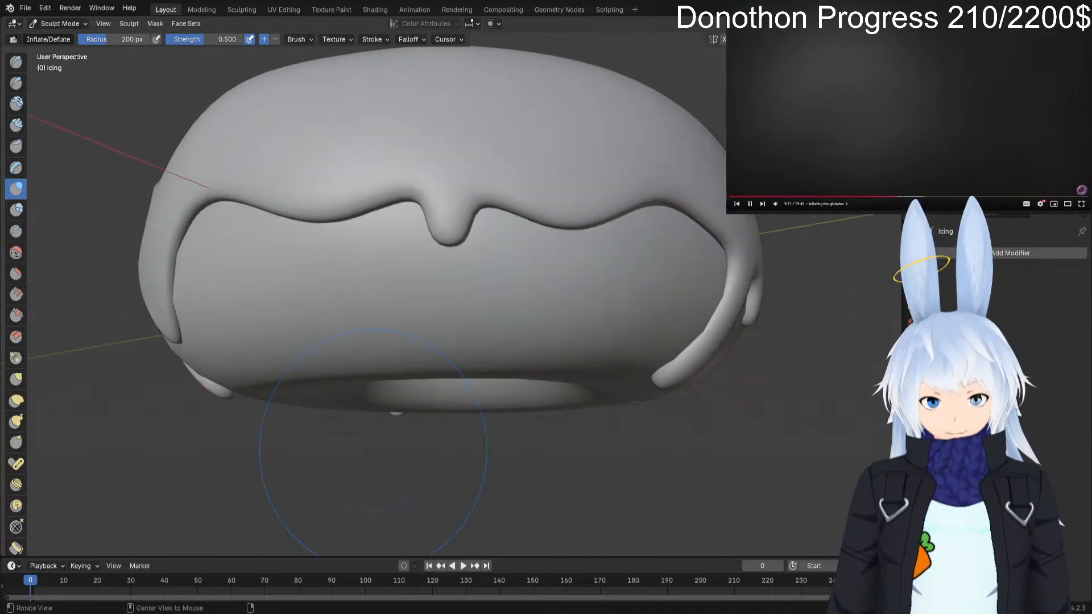
{"action": "mouse_move", "coordinate": [456, 225]}
{"action": "middle_mouse_down"}
{"action": "mouse_move", "coordinate": [364, 170]}
{"action": "mouse_move", "coordinate": [436, 338]}
{"action": "mouse_move", "coordinate": [426, 239]}
{"action": "middle_mouse_up"}
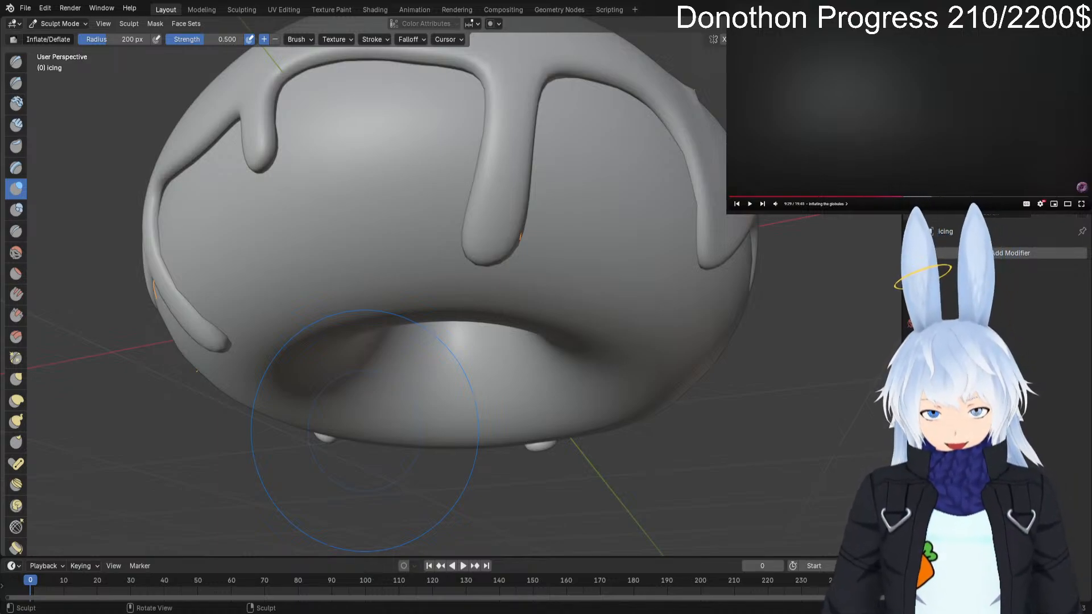
{"action": "middle_click_drag", "start_coordinate": [824, 267], "coordinate": [771, 423]}
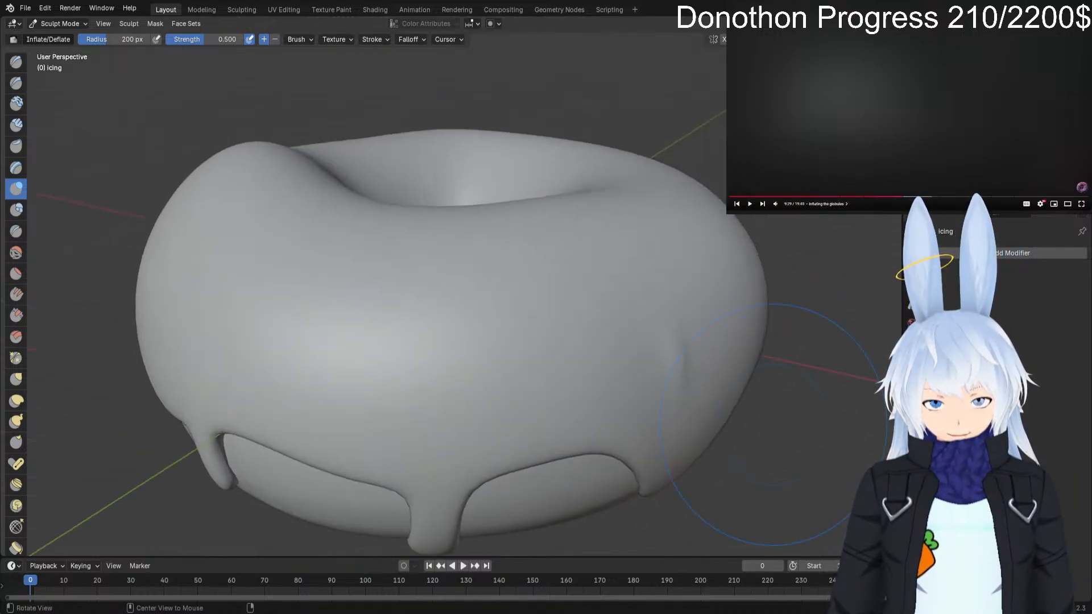
{"action": "scroll", "coordinate": [710, 324], "scroll_direction": "down", "scroll_amount": 4}
{"action": "mouse_move", "coordinate": [711, 327]}
{"action": "middle_mouse_down"}
{"action": "mouse_move", "coordinate": [630, 364]}
{"action": "mouse_move", "coordinate": [663, 342]}
{"action": "mouse_move", "coordinate": [665, 318]}
{"action": "mouse_move", "coordinate": [673, 382]}
{"action": "mouse_move", "coordinate": [661, 253]}
{"action": "mouse_move", "coordinate": [597, 339]}
{"action": "middle_mouse_up"}
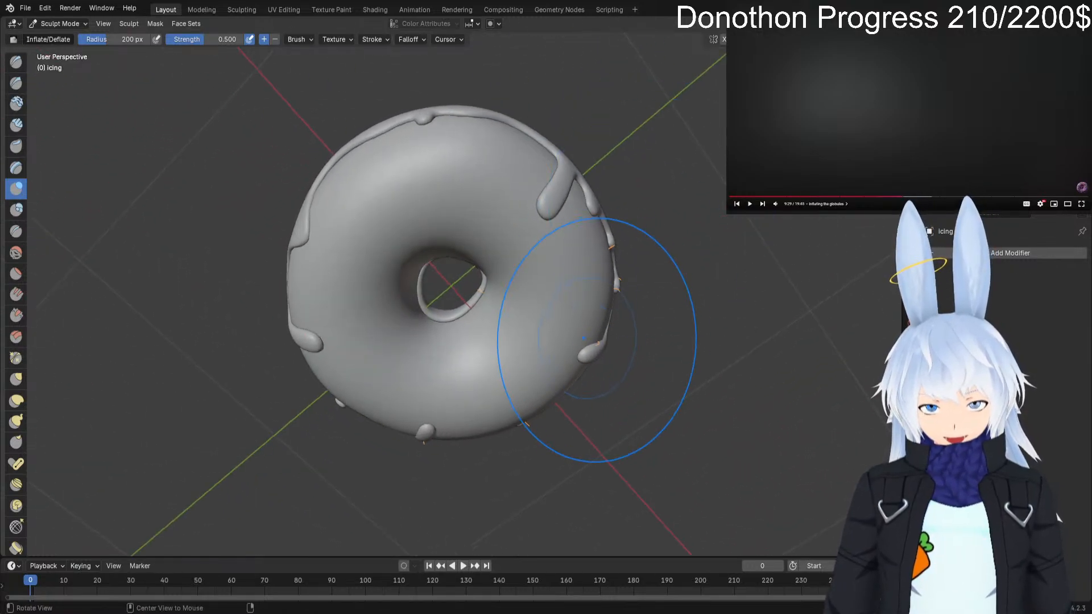
{"action": "mouse_move", "coordinate": [213, 389]}
{"action": "middle_mouse_down"}
{"action": "mouse_move", "coordinate": [201, 261]}
{"action": "mouse_move", "coordinate": [206, 293]}
{"action": "mouse_move", "coordinate": [247, 284]}
{"action": "mouse_move", "coordinate": [565, 464]}
{"action": "middle_mouse_up"}
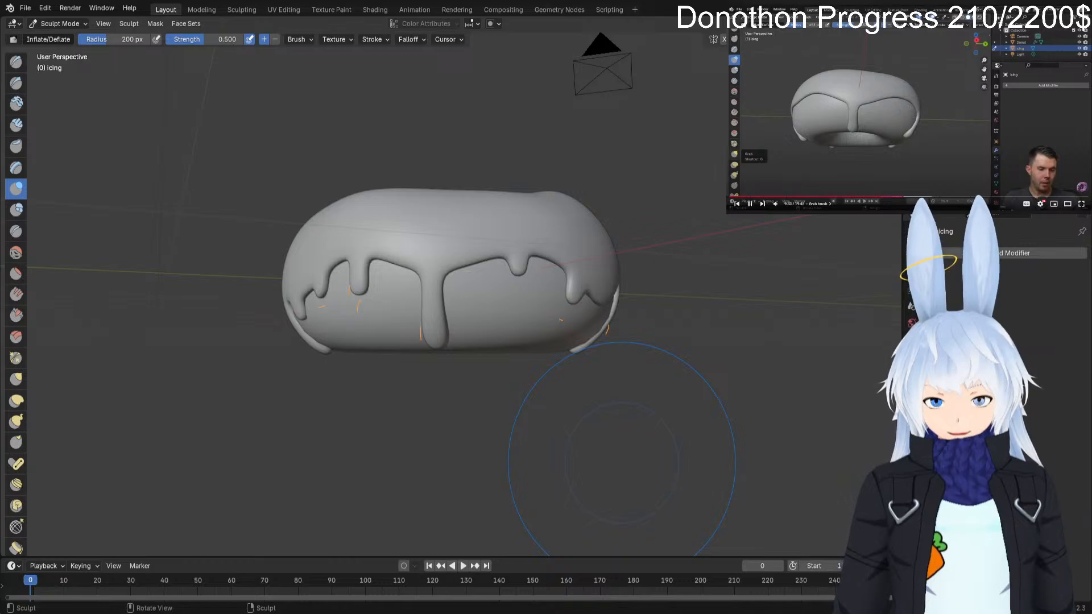
Choose the Grab sculpt brush and nudge the long front drip and the short drip beside it.
{"action": "key", "text": "space"}
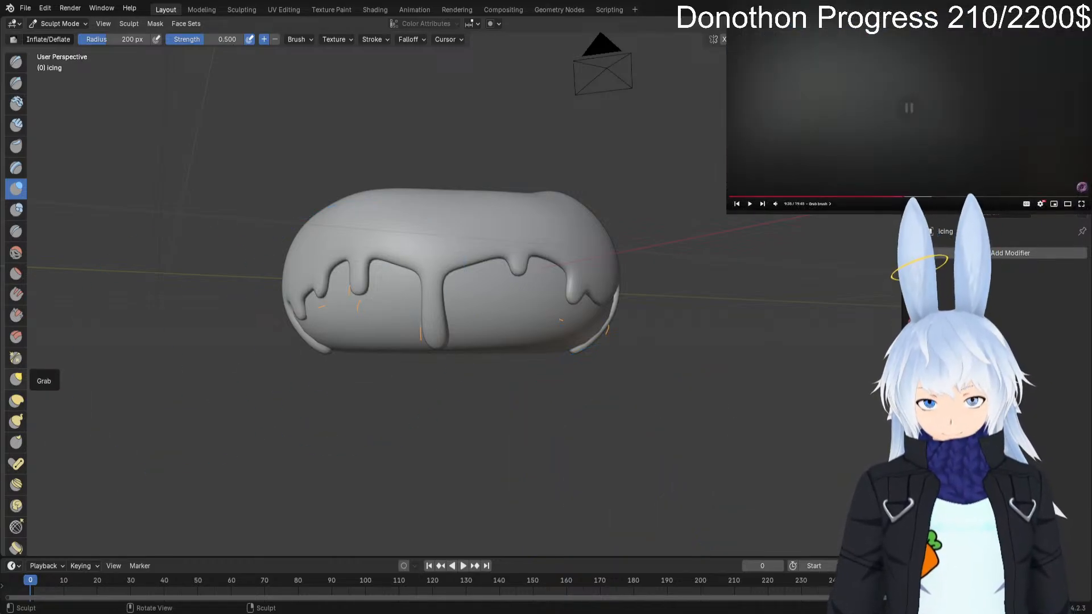
{"action": "left_click", "coordinate": [16, 378]}
{"action": "key", "text": "space"}
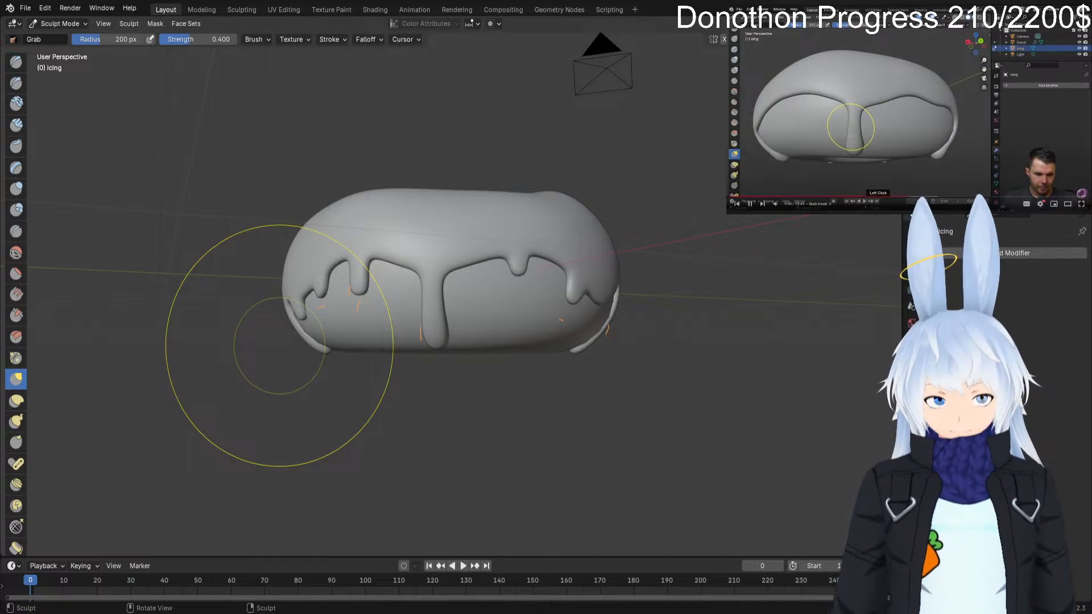
{"action": "scroll", "coordinate": [423, 301], "scroll_direction": "up", "scroll_amount": 3}
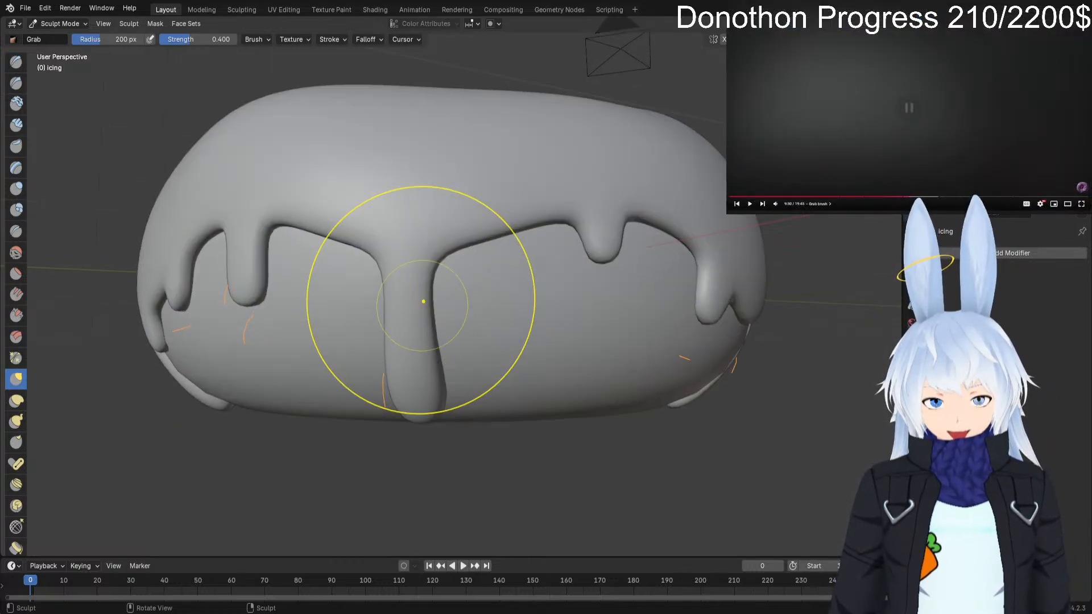
{"action": "scroll", "coordinate": [423, 301], "scroll_direction": "up", "scroll_amount": 1}
{"action": "mouse_move", "coordinate": [406, 325]}
{"action": "left_mouse_down"}
{"action": "mouse_move", "coordinate": [353, 301]}
{"action": "mouse_move", "coordinate": [366, 303]}
{"action": "mouse_move", "coordinate": [368, 284]}
{"action": "mouse_move", "coordinate": [411, 284]}
{"action": "left_mouse_up"}
{"action": "left_click_drag", "start_coordinate": [637, 233], "coordinate": [647, 232]}
Pull the next drips around the donut sideways and upward with the Grab brush to vary their shapes.
{"action": "middle_click_drag", "start_coordinate": [241, 311], "coordinate": [283, 329]}
{"action": "mouse_move", "coordinate": [392, 297]}
{"action": "left_mouse_down"}
{"action": "mouse_move", "coordinate": [406, 294]}
{"action": "mouse_move", "coordinate": [408, 272]}
{"action": "mouse_move", "coordinate": [453, 272]}
{"action": "left_mouse_up"}
{"action": "middle_click_drag", "start_coordinate": [261, 370], "coordinate": [355, 332]}
{"action": "left_click_drag", "start_coordinate": [394, 278], "coordinate": [442, 251]}
{"action": "left_click_drag", "start_coordinate": [595, 205], "coordinate": [597, 215]}
{"action": "middle_click_drag", "start_coordinate": [288, 334], "coordinate": [373, 276]}
{"action": "left_click_drag", "start_coordinate": [410, 264], "coordinate": [464, 253]}
{"action": "left_click_drag", "start_coordinate": [465, 202], "coordinate": [425, 193]}
Nudge the sides and tip of the wide V-shaped drip slightly inward with the Grab brush.
{"action": "mouse_move", "coordinate": [258, 280]}
{"action": "middle_mouse_down"}
{"action": "mouse_move", "coordinate": [405, 314]}
{"action": "mouse_move", "coordinate": [397, 293]}
{"action": "middle_mouse_up"}
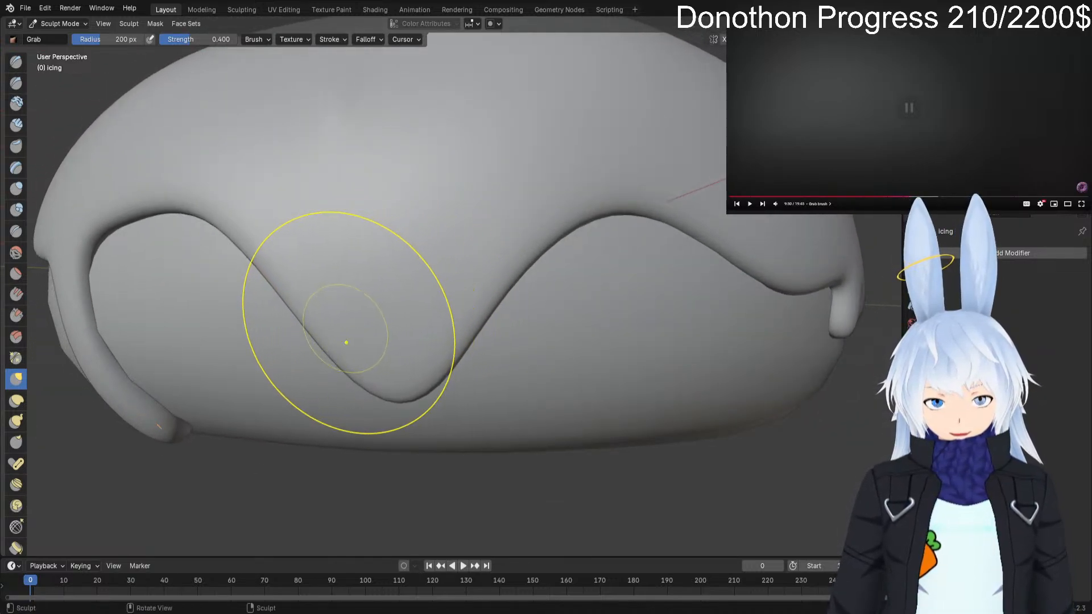
{"action": "left_click_drag", "start_coordinate": [339, 287], "coordinate": [343, 286]}
{"action": "left_click_drag", "start_coordinate": [407, 360], "coordinate": [406, 357]}
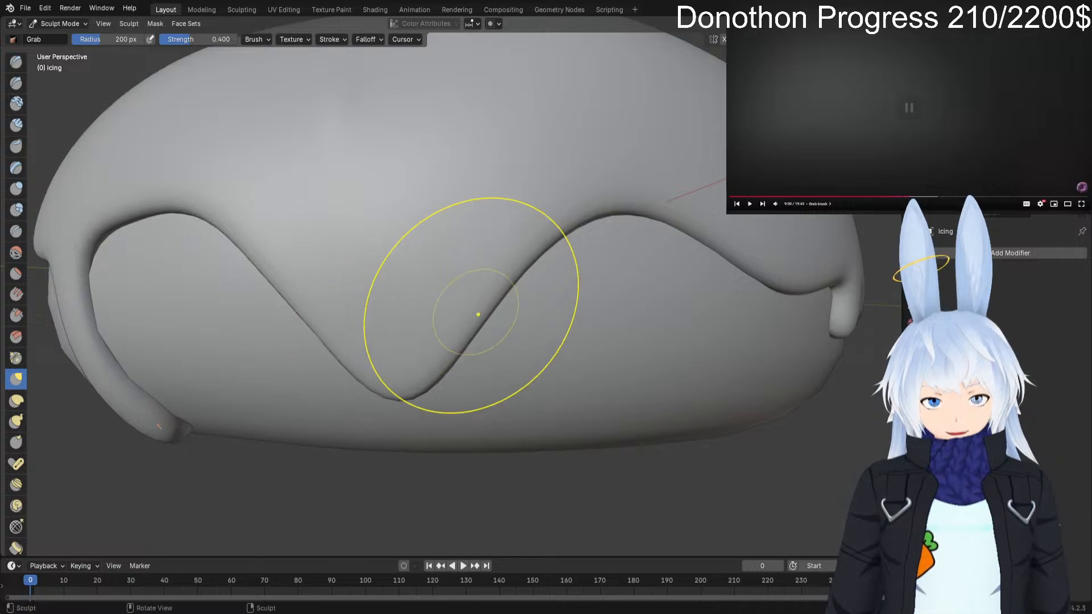
{"action": "left_click_drag", "start_coordinate": [478, 312], "coordinate": [474, 311]}
Narrow the upper part of the long straight drip and push its lower end sideways with the Grab brush.
{"action": "middle_click_drag", "start_coordinate": [232, 341], "coordinate": [324, 383]}
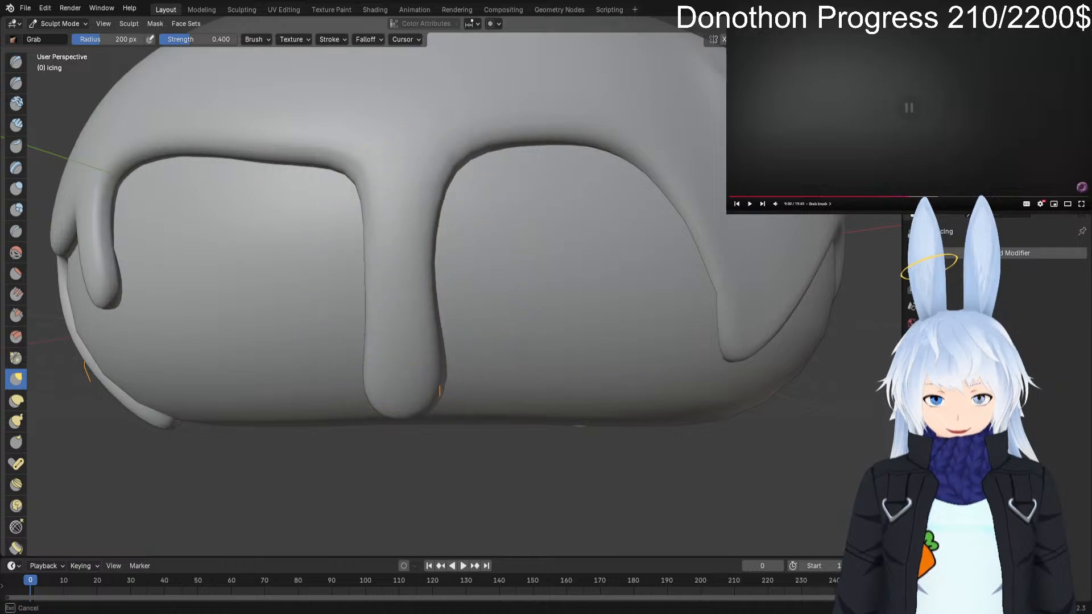
{"action": "left_click_drag", "start_coordinate": [364, 241], "coordinate": [366, 241]}
{"action": "left_click_drag", "start_coordinate": [370, 224], "coordinate": [379, 222]}
{"action": "left_click_drag", "start_coordinate": [427, 320], "coordinate": [370, 323]}
Pull both sides of the short drip between the two long curved drips inward with the Grab brush.
{"action": "middle_click_drag", "start_coordinate": [272, 305], "coordinate": [342, 300]}
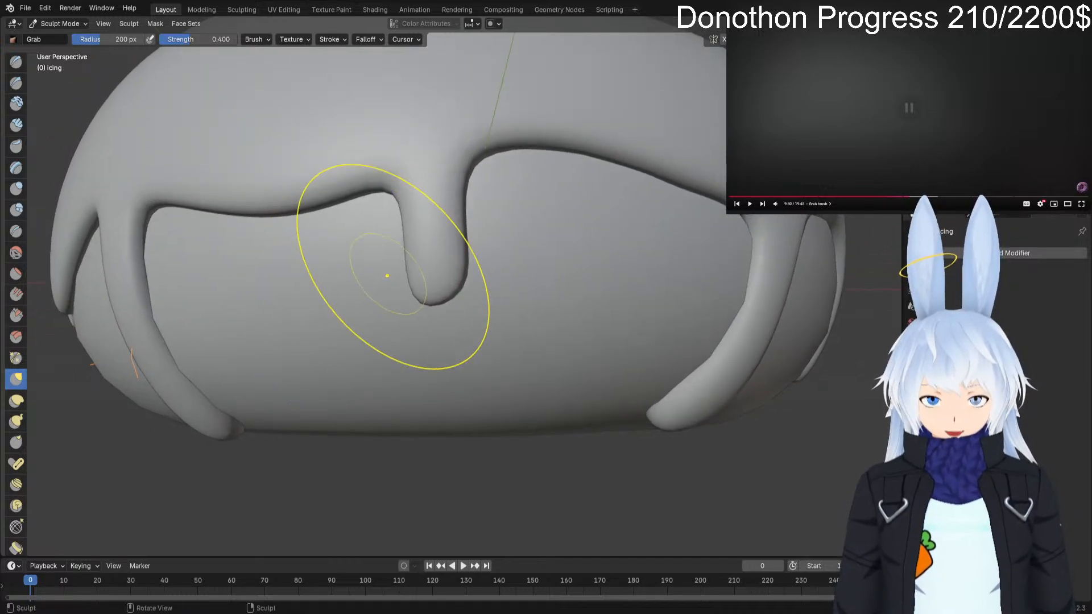
{"action": "left_click_drag", "start_coordinate": [397, 262], "coordinate": [418, 245]}
{"action": "left_click_drag", "start_coordinate": [419, 245], "coordinate": [424, 243]}
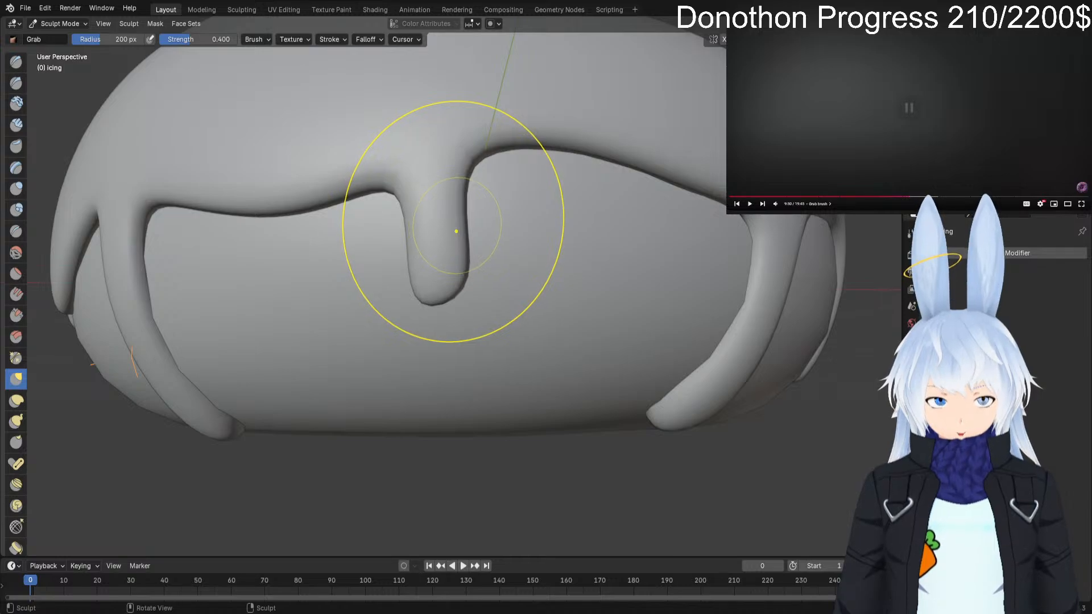
{"action": "left_click_drag", "start_coordinate": [463, 230], "coordinate": [455, 229]}
Reshape the remaining drips around the rest of the icing edge with small Grab strokes.
{"action": "middle_click_drag", "start_coordinate": [199, 306], "coordinate": [280, 305]}
{"action": "mouse_move", "coordinate": [381, 304]}
{"action": "left_mouse_down"}
{"action": "mouse_move", "coordinate": [433, 279]}
{"action": "mouse_move", "coordinate": [405, 254]}
{"action": "left_mouse_up"}
{"action": "left_click_drag", "start_coordinate": [448, 203], "coordinate": [442, 202]}
{"action": "left_click_drag", "start_coordinate": [398, 174], "coordinate": [402, 173]}
{"action": "left_click_drag", "start_coordinate": [405, 172], "coordinate": [432, 176]}
{"action": "mouse_move", "coordinate": [403, 227]}
{"action": "middle_mouse_down"}
{"action": "mouse_move", "coordinate": [554, 239]}
{"action": "mouse_move", "coordinate": [597, 226]}
{"action": "mouse_move", "coordinate": [598, 215]}
{"action": "middle_mouse_up"}
{"action": "left_click_drag", "start_coordinate": [428, 233], "coordinate": [418, 232]}
{"action": "middle_click_drag", "start_coordinate": [567, 255], "coordinate": [494, 284]}
{"action": "left_click_drag", "start_coordinate": [539, 280], "coordinate": [548, 280]}
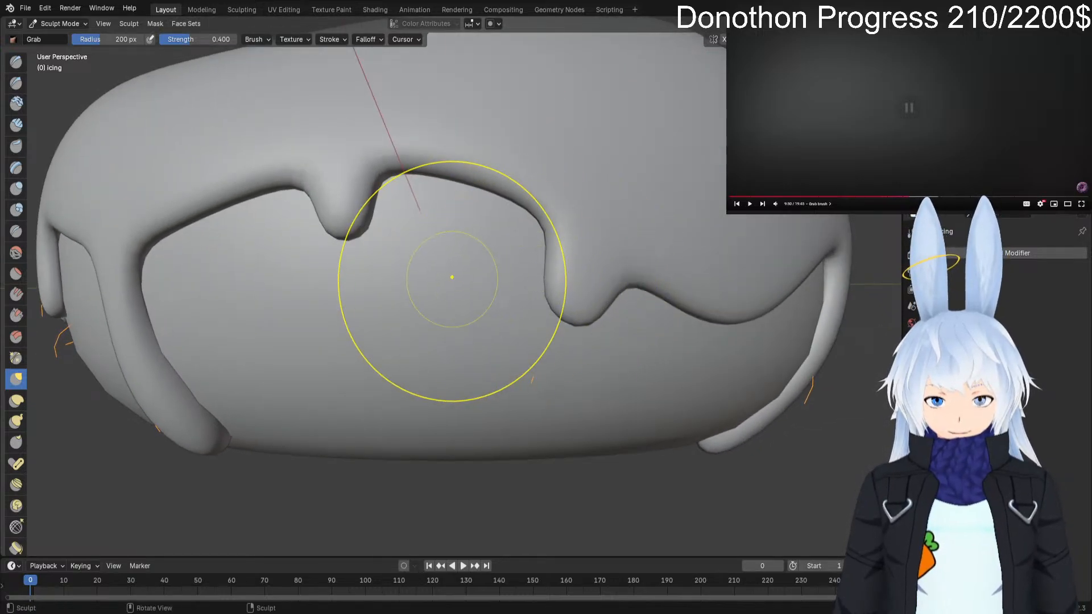
{"action": "scroll", "coordinate": [565, 378], "scroll_direction": "down", "scroll_amount": 4}
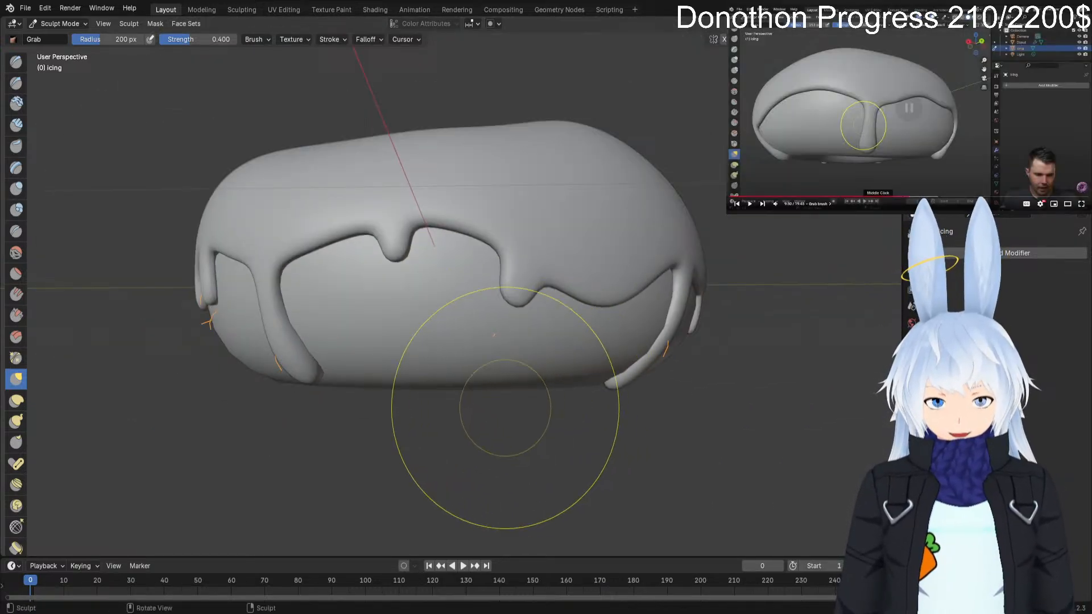
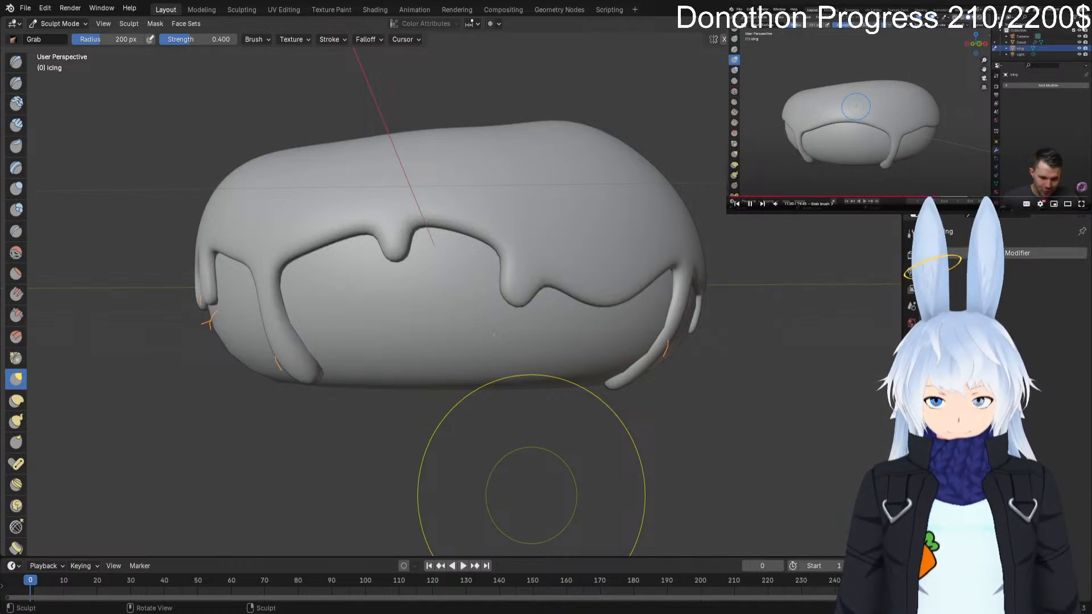
{"action": "right_click", "coordinate": [817, 150]}
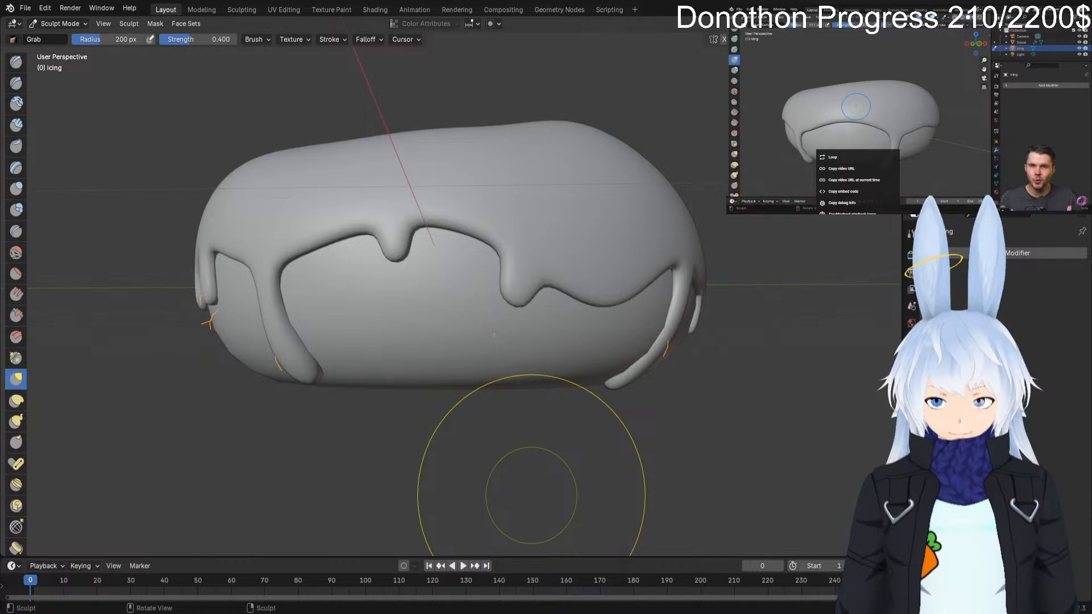
{"action": "key", "text": "Escape"}
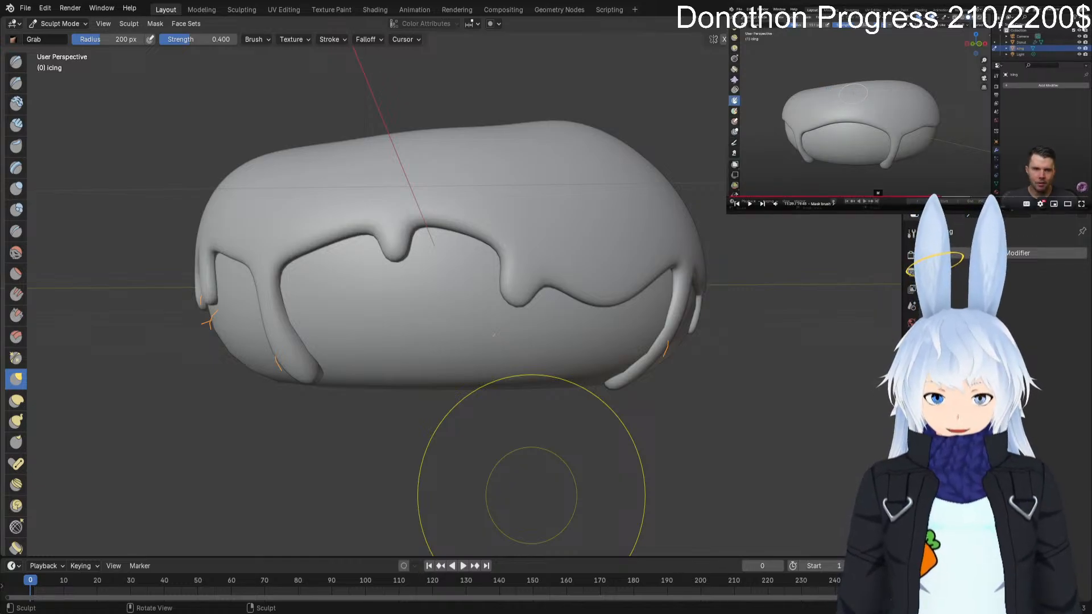
Choose the Mask brush and set its strength to 1 and its radius to 109 px.
{"action": "scroll", "coordinate": [16, 497], "scroll_direction": "down", "scroll_amount": 4}
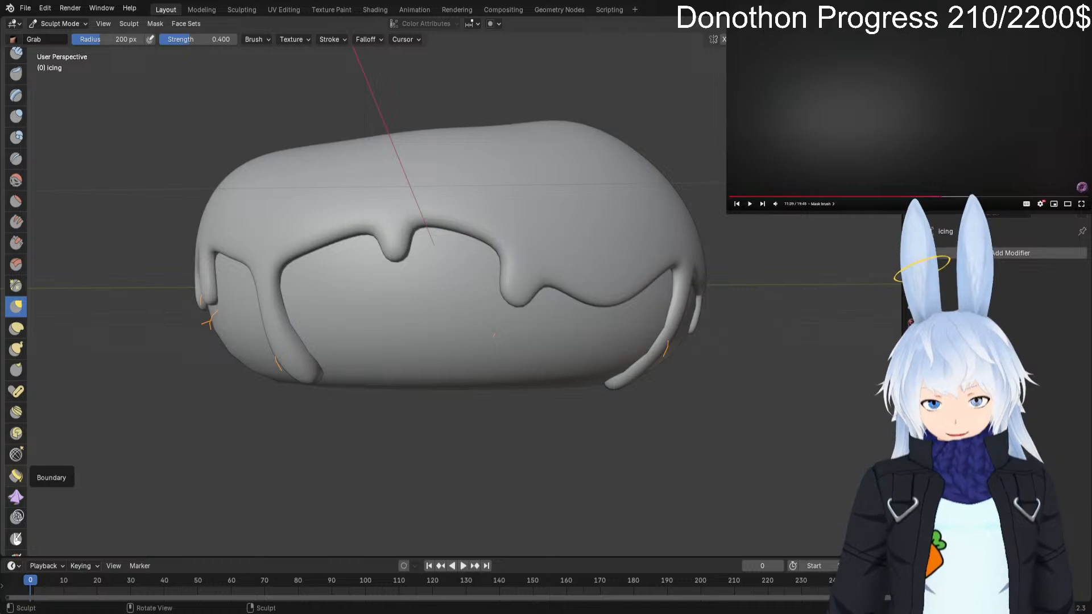
{"action": "scroll", "coordinate": [16, 455], "scroll_direction": "down", "scroll_amount": 1}
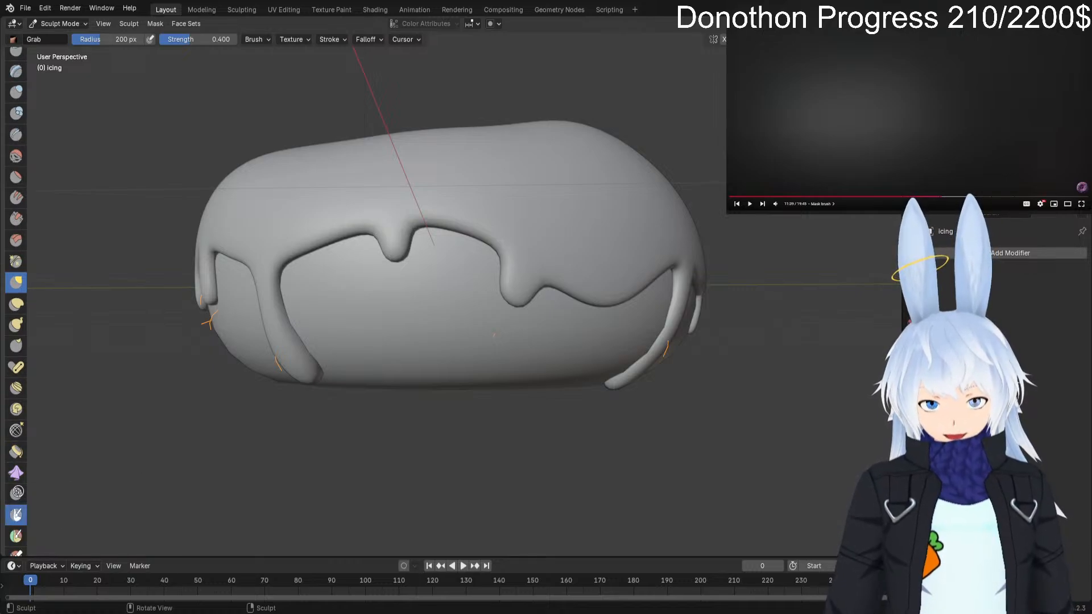
{"action": "left_click", "coordinate": [16, 515]}
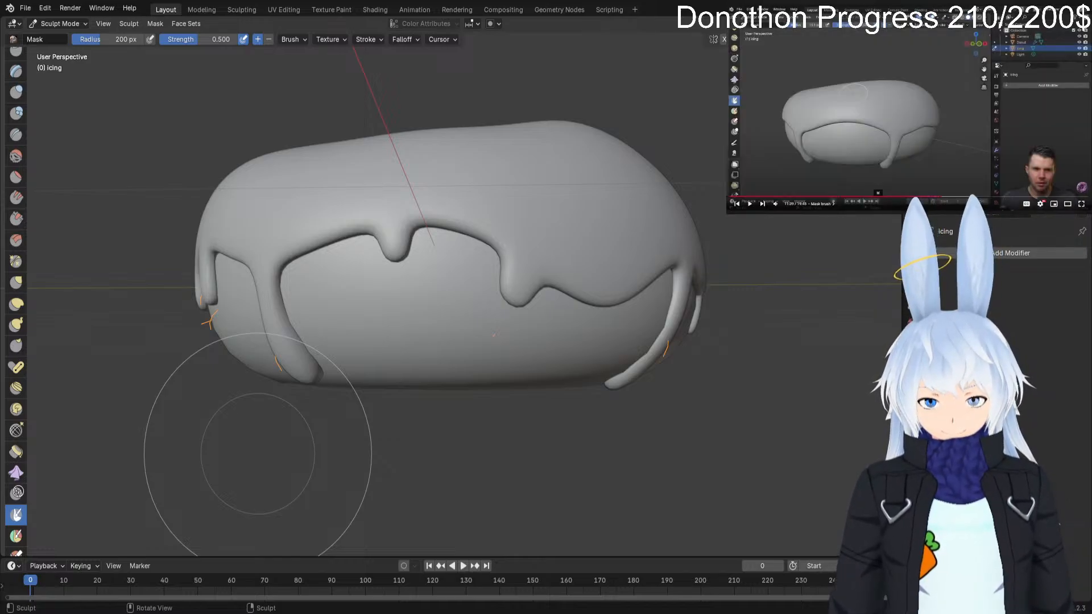
{"action": "key", "text": "space"}
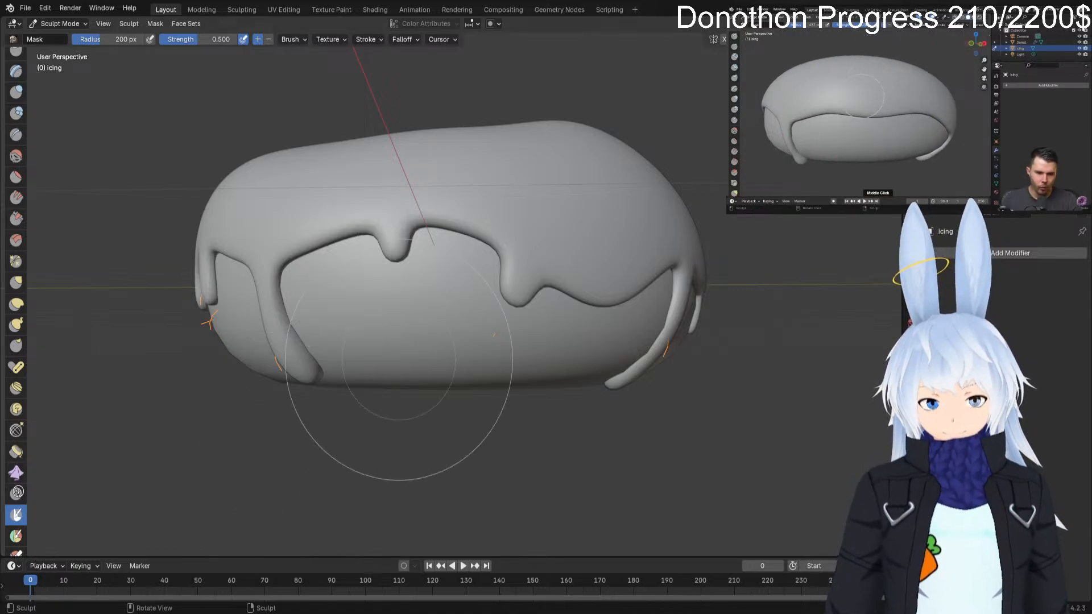
{"action": "left_click", "coordinate": [198, 39]}
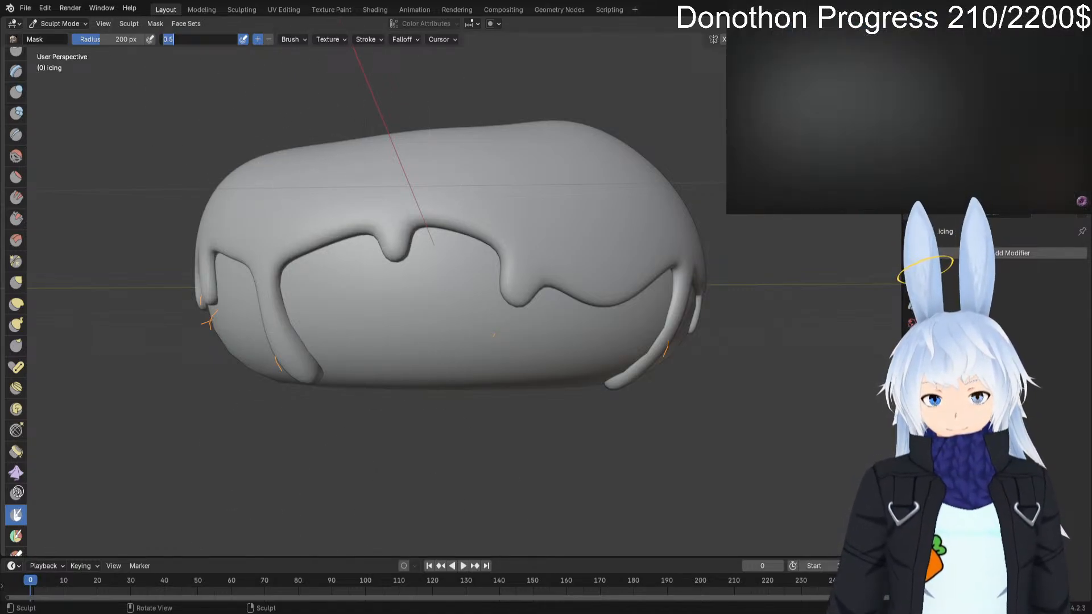
{"action": "type", "text": "1"}
{"action": "key", "text": "Return"}
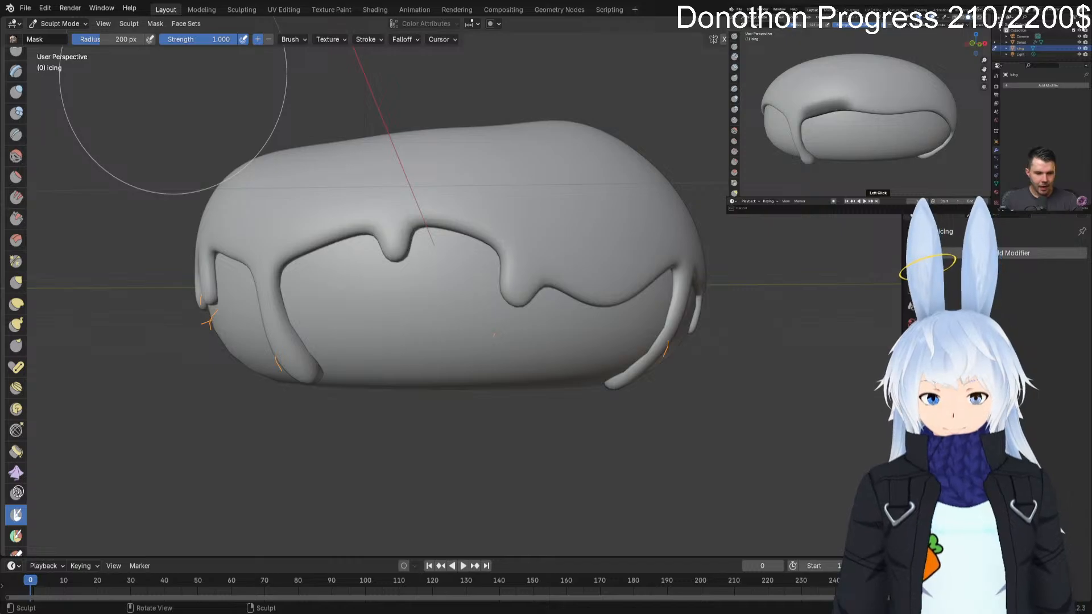
{"action": "key", "text": "f"}
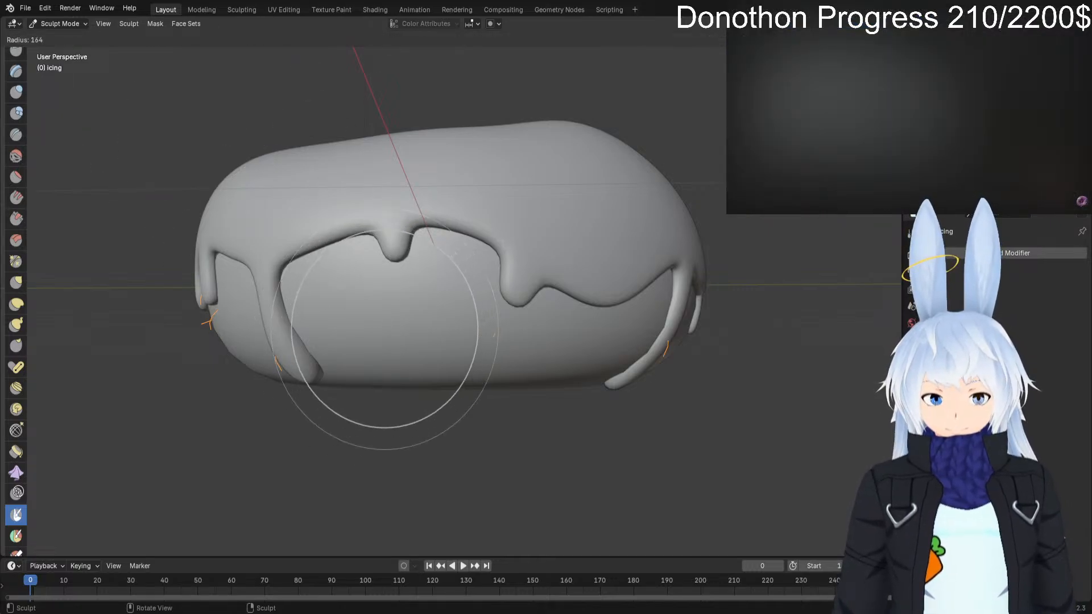
{"action": "left_click", "coordinate": [448, 330]}
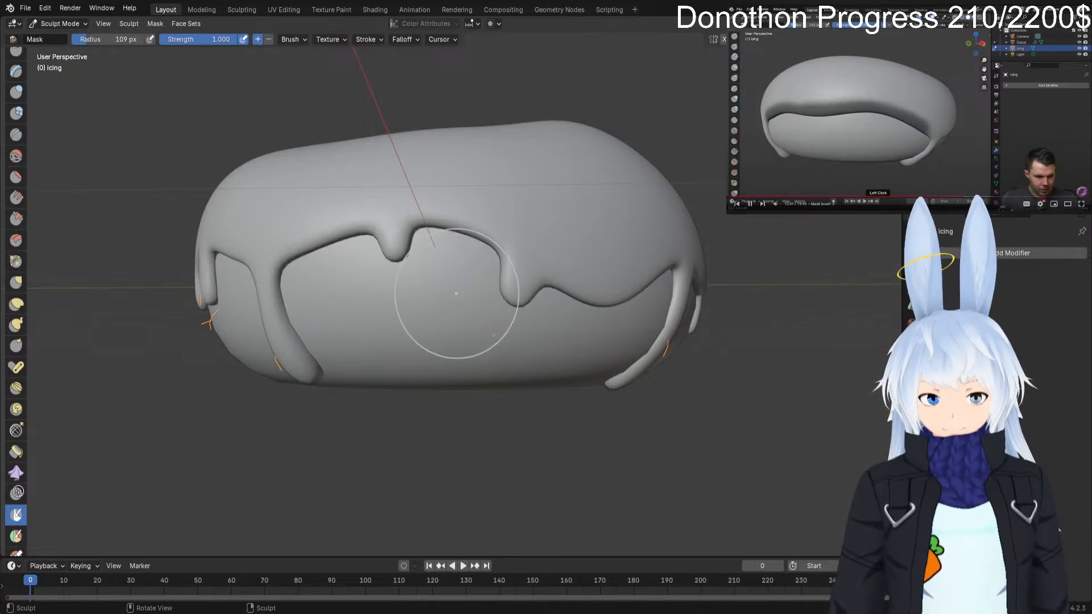
Try to mask the icing edge beside the V-shaped drip with the 109 px Mask brush.
{"action": "middle_click_drag", "start_coordinate": [216, 325], "coordinate": [442, 361]}
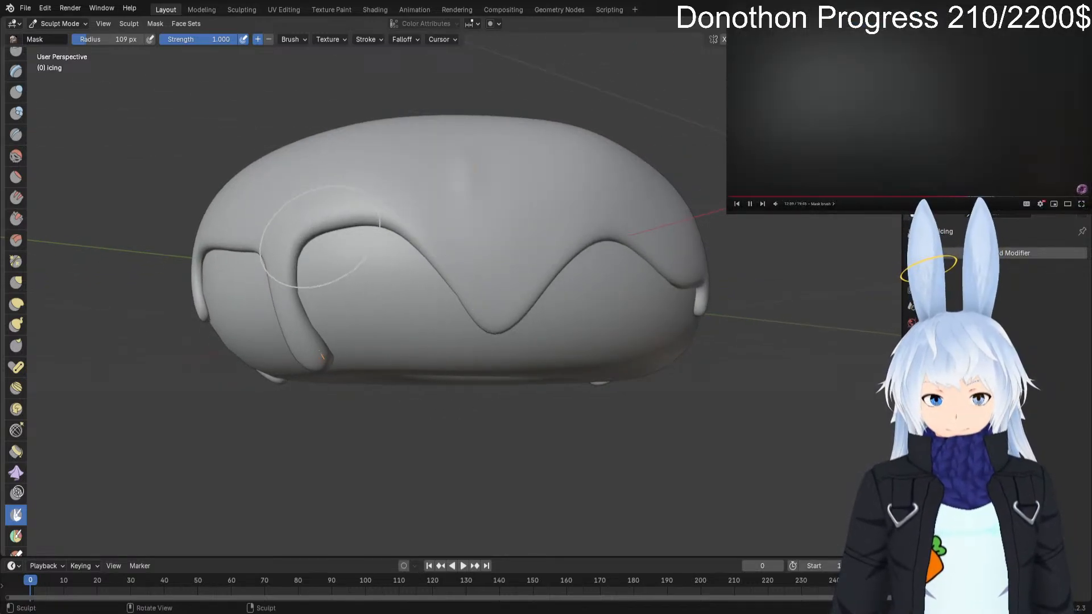
{"action": "left_click_drag", "start_coordinate": [320, 231], "coordinate": [347, 208]}
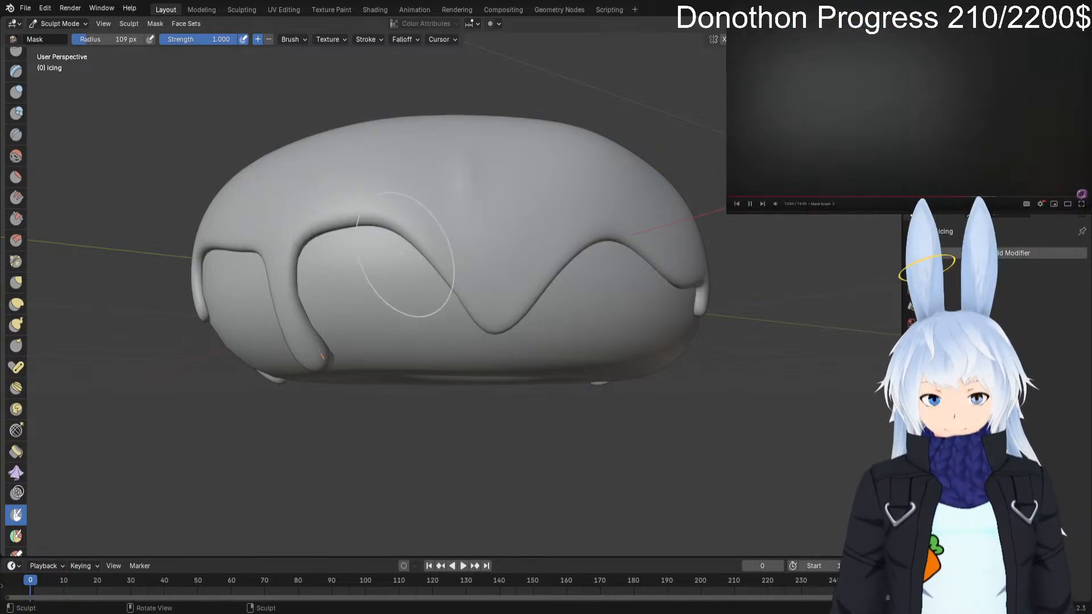
{"action": "left_click", "coordinate": [361, 249]}
{"action": "mouse_move", "coordinate": [398, 270]}
{"action": "left_mouse_down"}
{"action": "mouse_move", "coordinate": [432, 289]}
{"action": "mouse_move", "coordinate": [442, 279]}
{"action": "left_mouse_up"}
{"action": "mouse_move", "coordinate": [435, 250]}
{"action": "left_mouse_down"}
{"action": "mouse_move", "coordinate": [458, 275]}
{"action": "mouse_move", "coordinate": [444, 279]}
{"action": "left_mouse_up"}
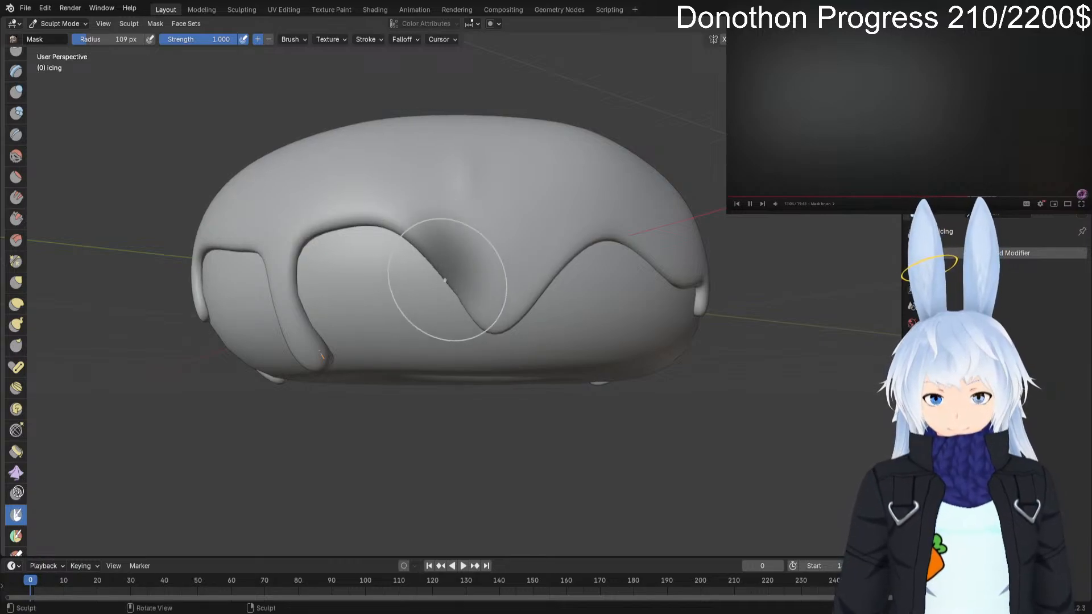
Reduce the Mask brush radius to 51 px and mask the arched edge between the long curved drip and the V-shaped drip.
{"action": "key", "text": "f"}
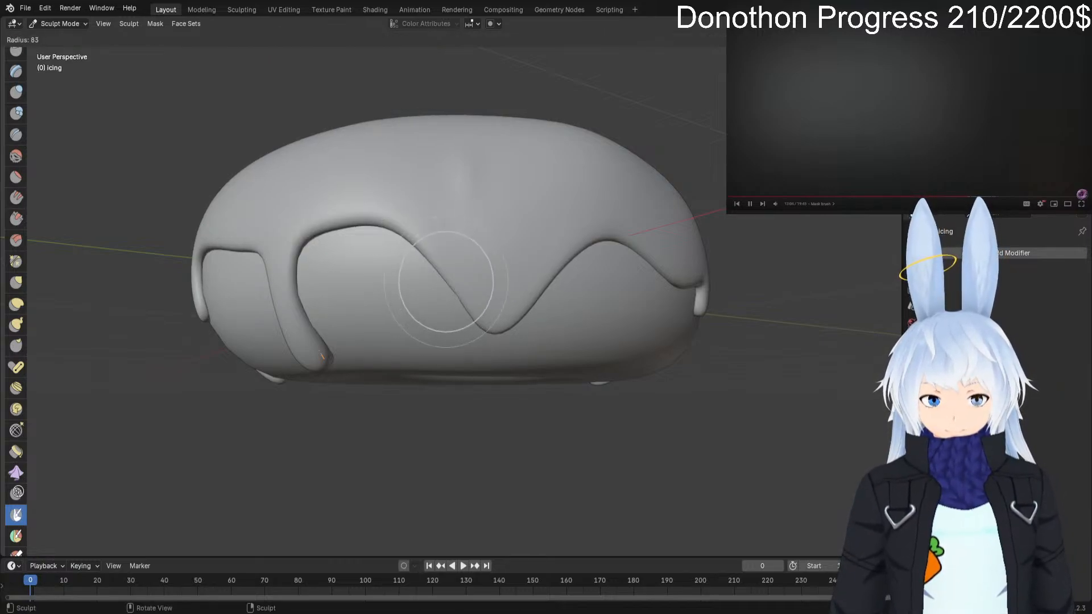
{"action": "left_click", "coordinate": [412, 293]}
{"action": "mouse_move", "coordinate": [421, 273]}
{"action": "left_mouse_down"}
{"action": "mouse_move", "coordinate": [433, 284]}
{"action": "mouse_move", "coordinate": [439, 269]}
{"action": "mouse_move", "coordinate": [459, 297]}
{"action": "left_mouse_up"}
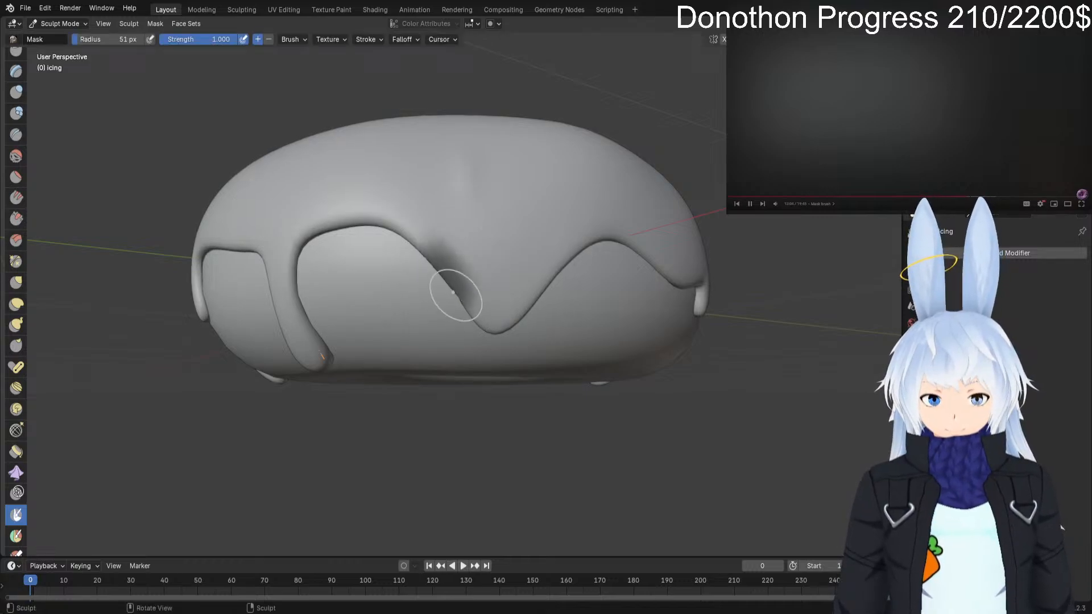
{"action": "mouse_move", "coordinate": [429, 258]}
{"action": "left_mouse_down"}
{"action": "mouse_move", "coordinate": [387, 219]}
{"action": "mouse_move", "coordinate": [339, 218]}
{"action": "left_mouse_up"}
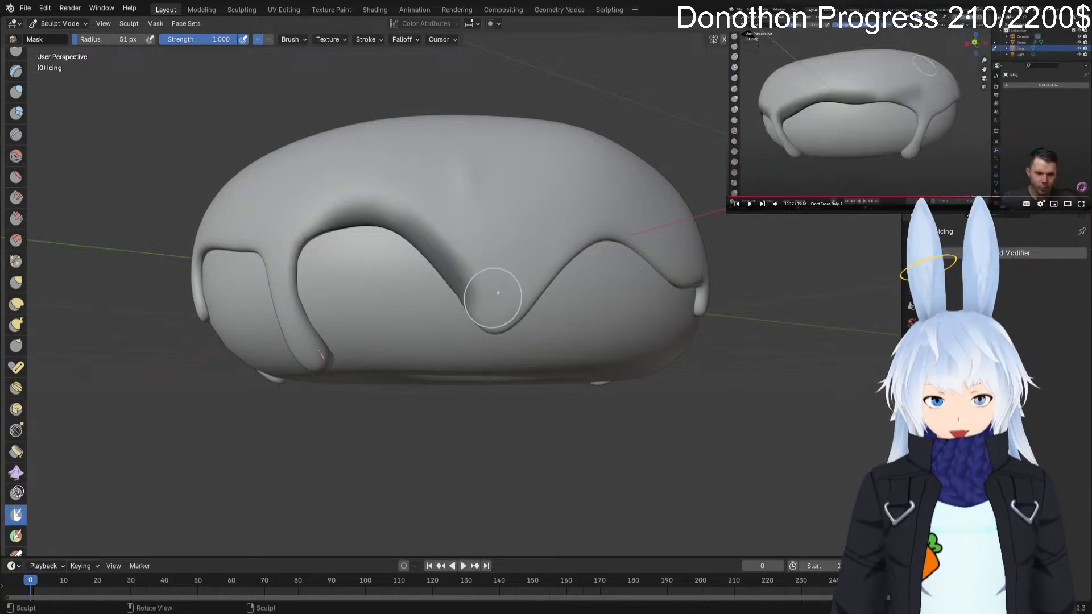
Mask the icing edge from the other side of the V-shaped drip past the short drip to the long hooked drip.
{"action": "middle_click_drag", "start_coordinate": [543, 243], "coordinate": [507, 288]}
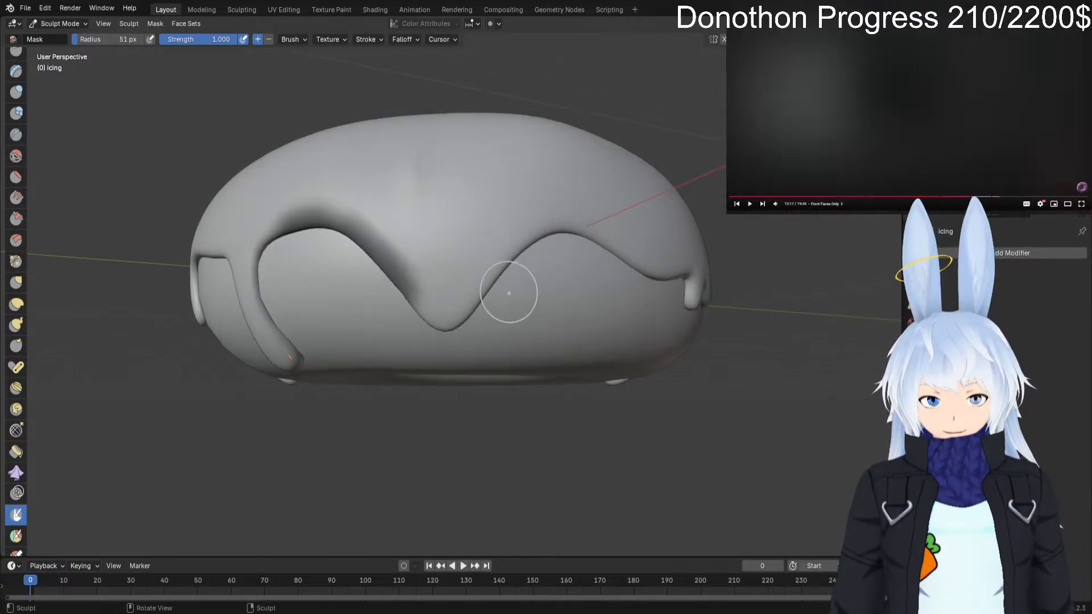
{"action": "mouse_move", "coordinate": [480, 292]}
{"action": "left_mouse_down"}
{"action": "mouse_move", "coordinate": [501, 252]}
{"action": "mouse_move", "coordinate": [549, 231]}
{"action": "mouse_move", "coordinate": [586, 227]}
{"action": "mouse_move", "coordinate": [634, 272]}
{"action": "left_mouse_up"}
{"action": "middle_click_drag", "start_coordinate": [634, 271], "coordinate": [520, 318]}
{"action": "mouse_move", "coordinate": [509, 302]}
{"action": "left_mouse_down"}
{"action": "mouse_move", "coordinate": [555, 290]}
{"action": "mouse_move", "coordinate": [568, 318]}
{"action": "left_mouse_up"}
{"action": "middle_click_drag", "start_coordinate": [568, 318], "coordinate": [483, 319]}
{"action": "mouse_move", "coordinate": [483, 319]}
{"action": "left_mouse_down"}
{"action": "mouse_move", "coordinate": [574, 292]}
{"action": "mouse_move", "coordinate": [626, 293]}
{"action": "mouse_move", "coordinate": [609, 296]}
{"action": "mouse_move", "coordinate": [619, 302]}
{"action": "left_mouse_up"}
{"action": "middle_click_drag", "start_coordinate": [607, 309], "coordinate": [554, 315]}
{"action": "left_click_drag", "start_coordinate": [529, 319], "coordinate": [547, 319]}
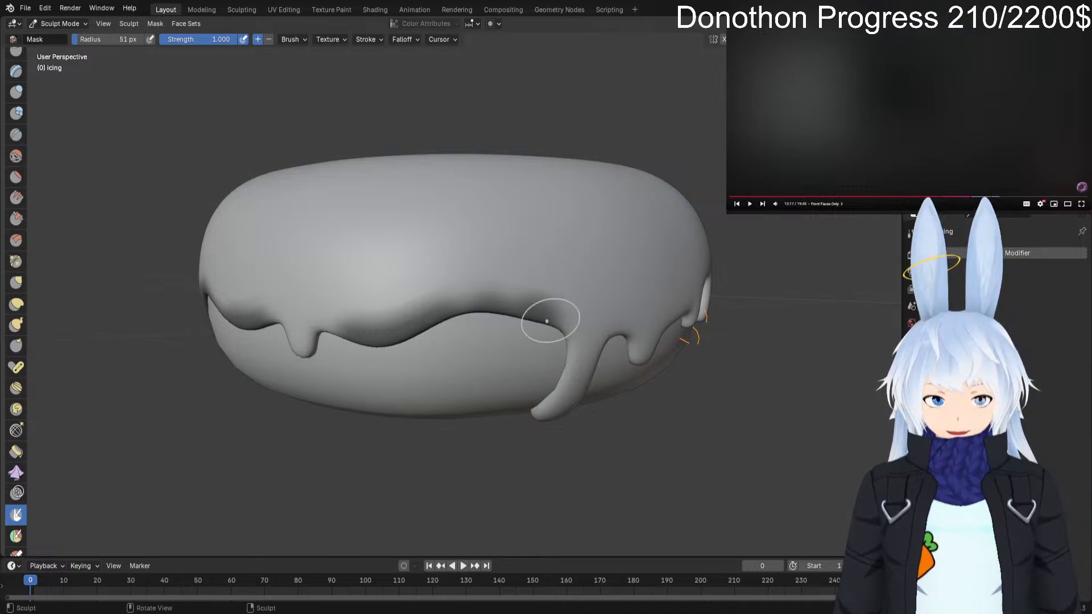
Mask the wavy icing edge between the short rounded drip and the neighbouring long drip.
{"action": "mouse_move", "coordinate": [683, 398]}
{"action": "middle_mouse_down"}
{"action": "mouse_move", "coordinate": [528, 355]}
{"action": "mouse_move", "coordinate": [536, 451]}
{"action": "middle_mouse_up"}
{"action": "mouse_move", "coordinate": [492, 392]}
{"action": "middle_mouse_down"}
{"action": "mouse_move", "coordinate": [492, 424]}
{"action": "mouse_move", "coordinate": [500, 349]}
{"action": "middle_mouse_up"}
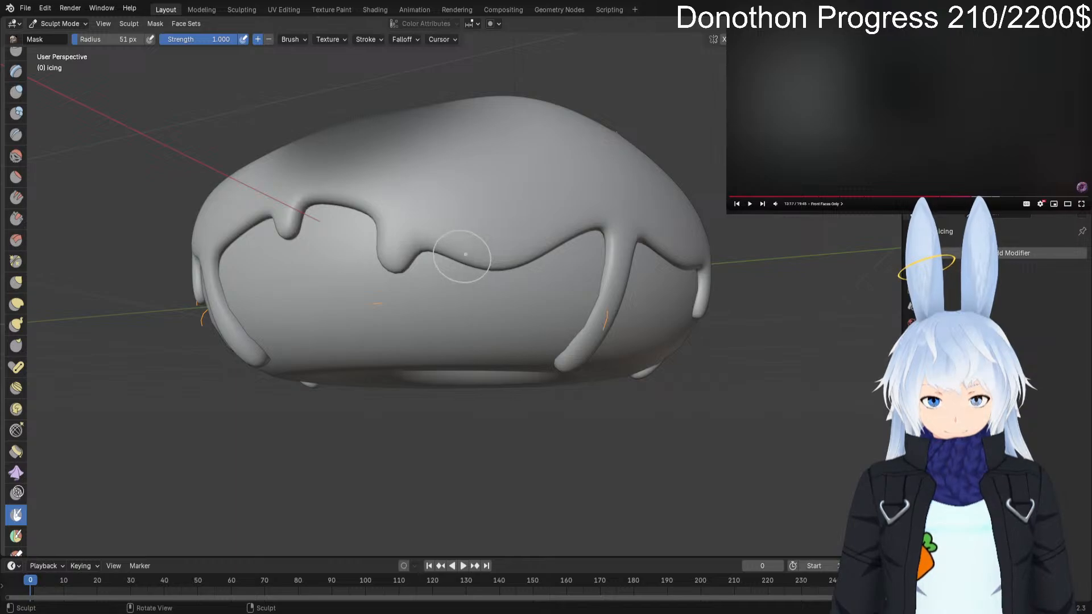
{"action": "middle_click_drag", "start_coordinate": [468, 401], "coordinate": [458, 319]}
{"action": "left_click_drag", "start_coordinate": [414, 273], "coordinate": [528, 250]}
{"action": "mouse_move", "coordinate": [443, 306]}
{"action": "middle_mouse_down"}
{"action": "mouse_move", "coordinate": [462, 319]}
{"action": "mouse_move", "coordinate": [441, 307]}
{"action": "middle_mouse_up"}
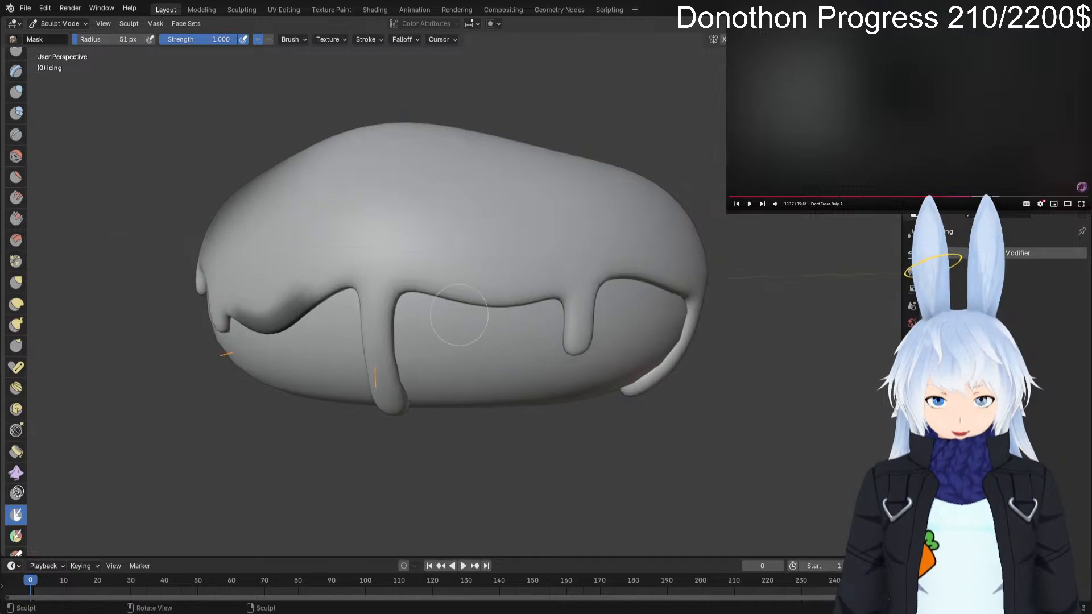
Undo the stroke beside the long drip and mask the shallow edge between it and the short straight drip.
{"action": "left_click_drag", "start_coordinate": [439, 290], "coordinate": [516, 293]}
{"action": "key", "text": "ctrl+z"}
{"action": "middle_click_drag", "start_coordinate": [668, 352], "coordinate": [549, 351]}
{"action": "left_click_drag", "start_coordinate": [488, 314], "coordinate": [580, 318]}
{"action": "middle_click_drag", "start_coordinate": [691, 343], "coordinate": [638, 348]}
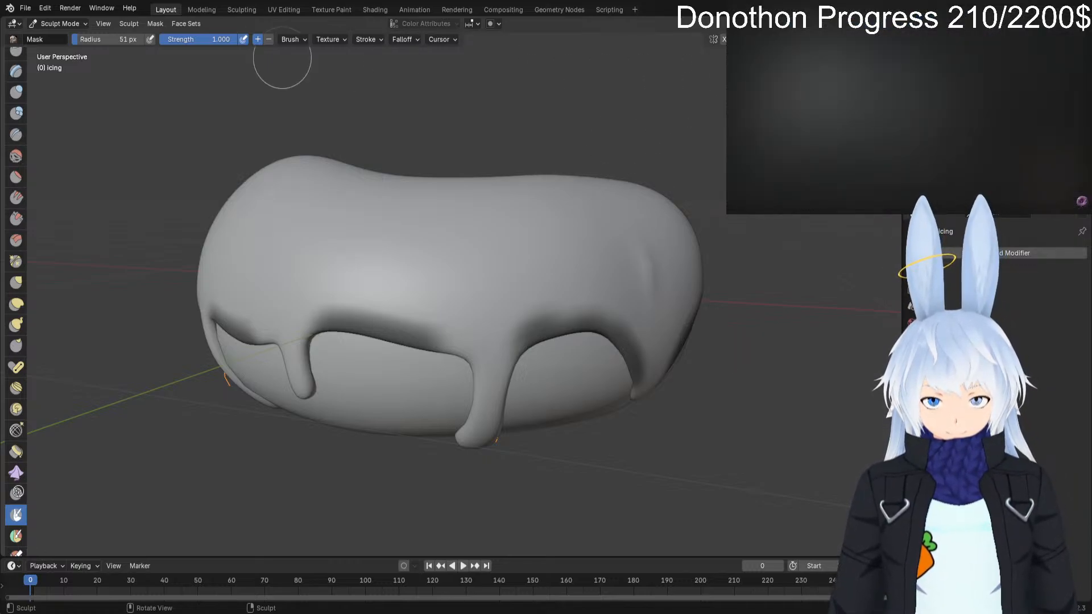
{"action": "left_click", "coordinate": [293, 40]}
{"action": "left_click", "coordinate": [302, 261]}
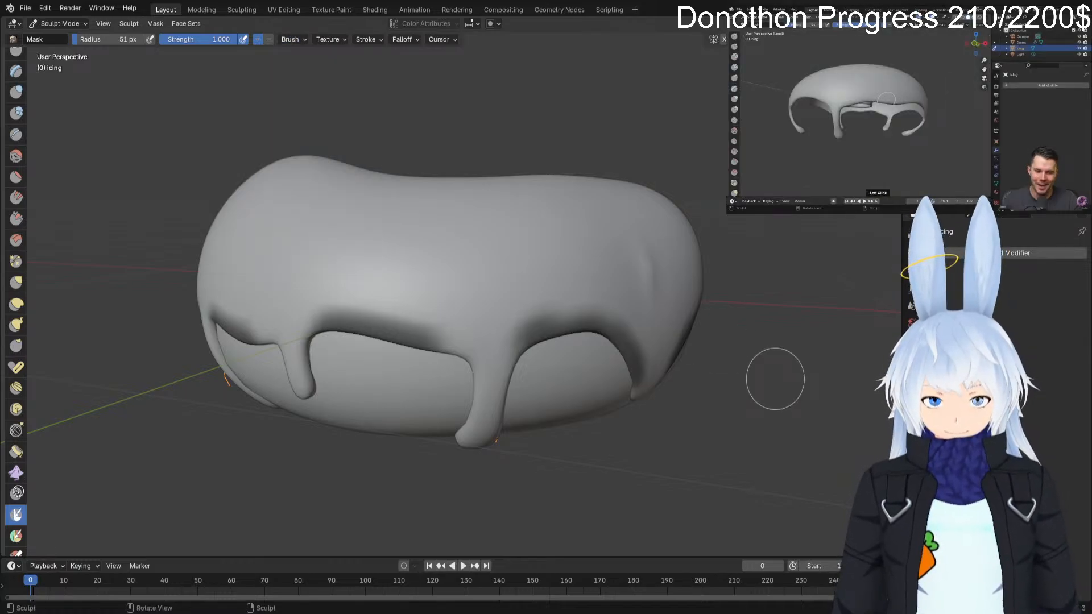
{"action": "middle_click_drag", "start_coordinate": [636, 453], "coordinate": [626, 523]}
{"action": "mouse_move", "coordinate": [625, 398]}
{"action": "middle_mouse_down"}
{"action": "mouse_move", "coordinate": [754, 377]}
{"action": "mouse_move", "coordinate": [666, 483]}
{"action": "mouse_move", "coordinate": [719, 496]}
{"action": "mouse_move", "coordinate": [599, 430]}
{"action": "middle_mouse_up"}
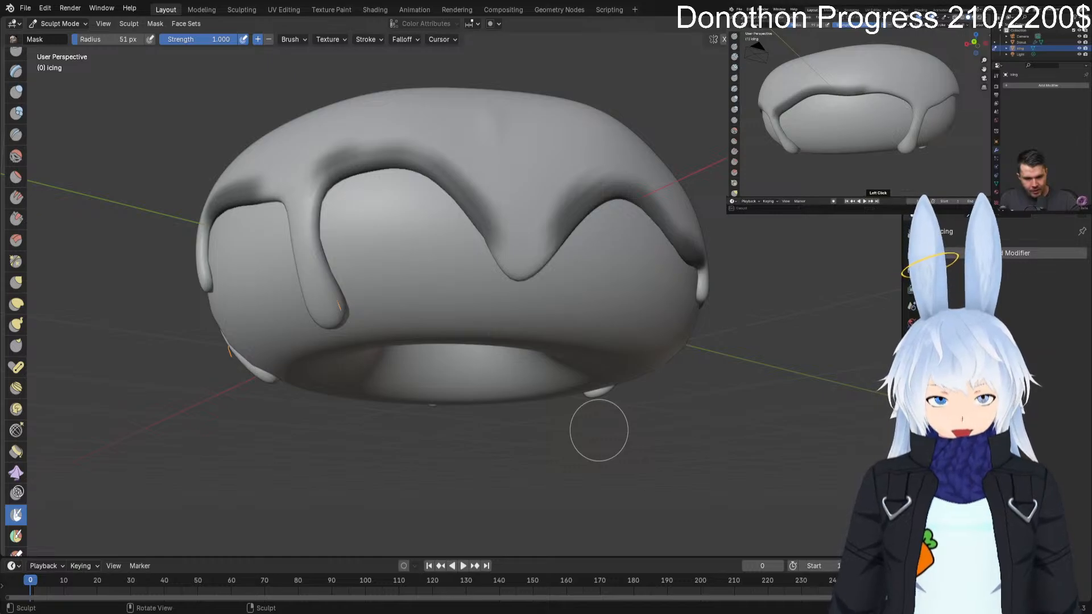
Mask the small gaps between the long thick drip and the short drips beside it.
{"action": "mouse_move", "coordinate": [541, 309]}
{"action": "middle_mouse_down"}
{"action": "mouse_move", "coordinate": [541, 407]}
{"action": "mouse_move", "coordinate": [541, 330]}
{"action": "mouse_move", "coordinate": [545, 366]}
{"action": "mouse_move", "coordinate": [575, 392]}
{"action": "mouse_move", "coordinate": [614, 359]}
{"action": "mouse_move", "coordinate": [609, 376]}
{"action": "mouse_move", "coordinate": [592, 347]}
{"action": "middle_mouse_up"}
{"action": "scroll", "coordinate": [534, 349], "scroll_direction": "up", "scroll_amount": 5}
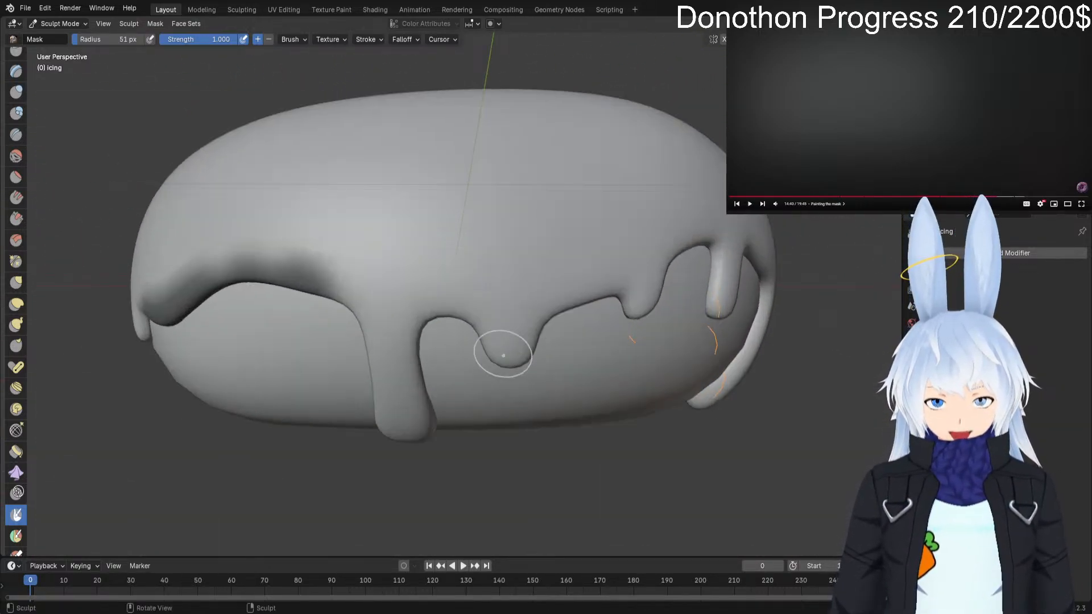
{"action": "left_click_drag", "start_coordinate": [399, 326], "coordinate": [472, 308]}
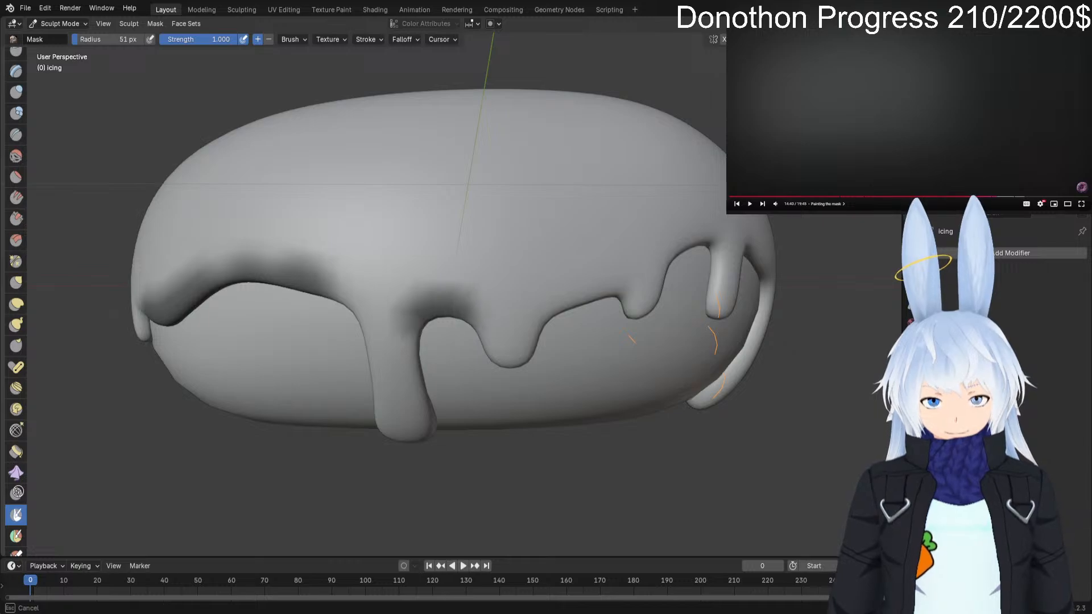
{"action": "left_click_drag", "start_coordinate": [544, 322], "coordinate": [609, 285]}
{"action": "middle_click_drag", "start_coordinate": [682, 338], "coordinate": [578, 290]}
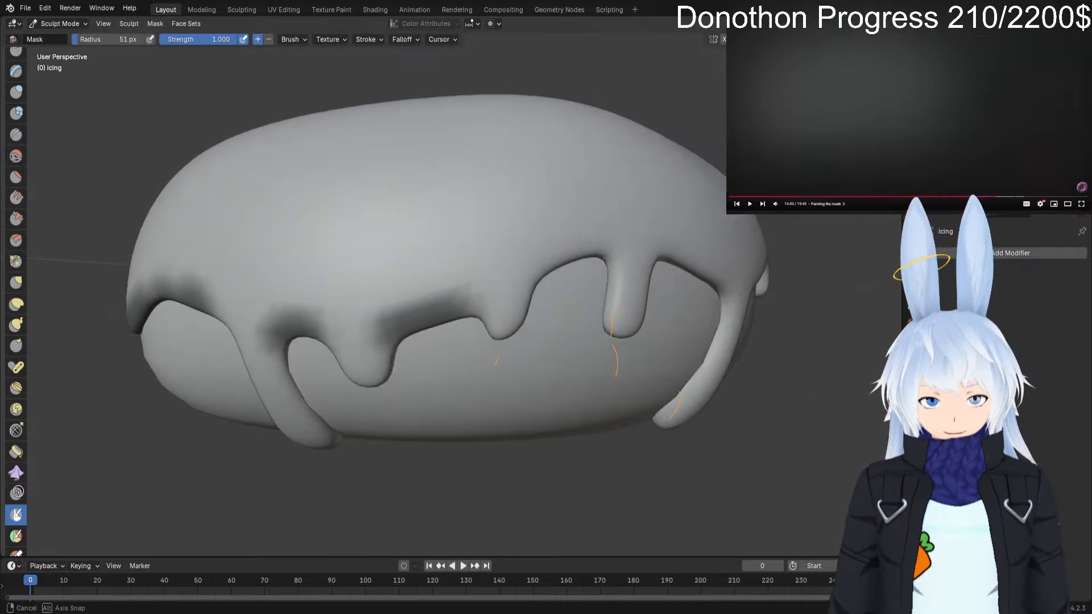
{"action": "mouse_move", "coordinate": [577, 291]}
{"action": "left_mouse_down"}
{"action": "mouse_move", "coordinate": [548, 256]}
{"action": "mouse_move", "coordinate": [597, 245]}
{"action": "mouse_move", "coordinate": [718, 270]}
{"action": "left_mouse_up"}
Mask the two arches around the short drip next to the long curved drip, and the wavy edge beyond them.
{"action": "middle_click_drag", "start_coordinate": [780, 336], "coordinate": [573, 341]}
{"action": "left_click_drag", "start_coordinate": [549, 350], "coordinate": [647, 307]}
{"action": "mouse_move", "coordinate": [762, 385]}
{"action": "middle_mouse_down"}
{"action": "mouse_move", "coordinate": [729, 393]}
{"action": "mouse_move", "coordinate": [597, 312]}
{"action": "middle_mouse_up"}
{"action": "mouse_move", "coordinate": [500, 319]}
{"action": "left_mouse_down"}
{"action": "mouse_move", "coordinate": [568, 322]}
{"action": "mouse_move", "coordinate": [600, 339]}
{"action": "left_mouse_up"}
{"action": "mouse_move", "coordinate": [568, 392]}
{"action": "middle_mouse_down"}
{"action": "mouse_move", "coordinate": [535, 395]}
{"action": "mouse_move", "coordinate": [549, 370]}
{"action": "middle_mouse_up"}
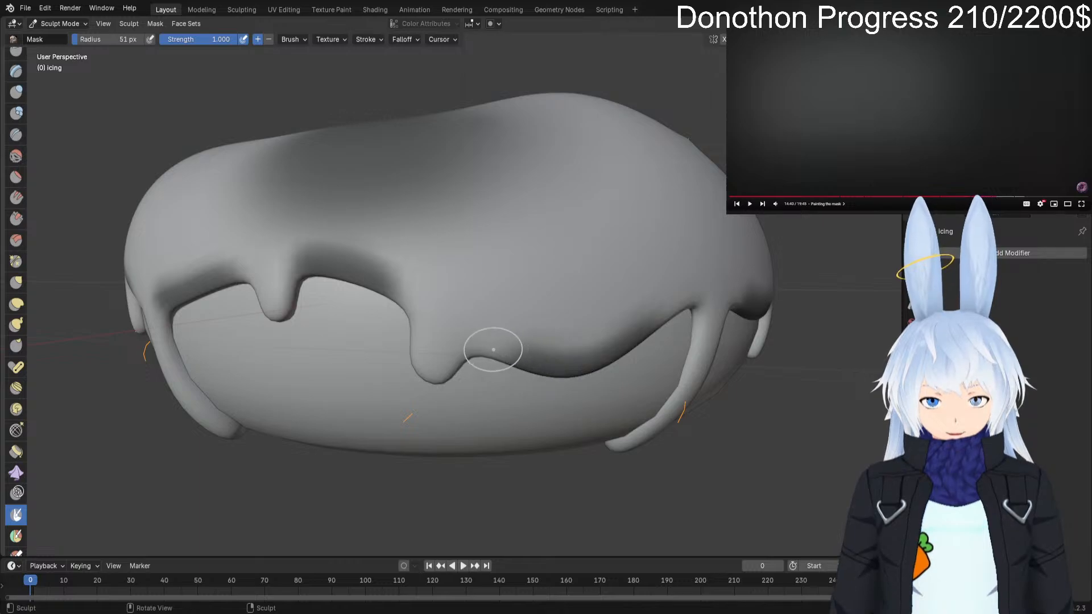
Touch up the mask along the wavy edge up to the long hooked drip and in the gaps between the following drips.
{"action": "middle_click_drag", "start_coordinate": [806, 429], "coordinate": [778, 424]}
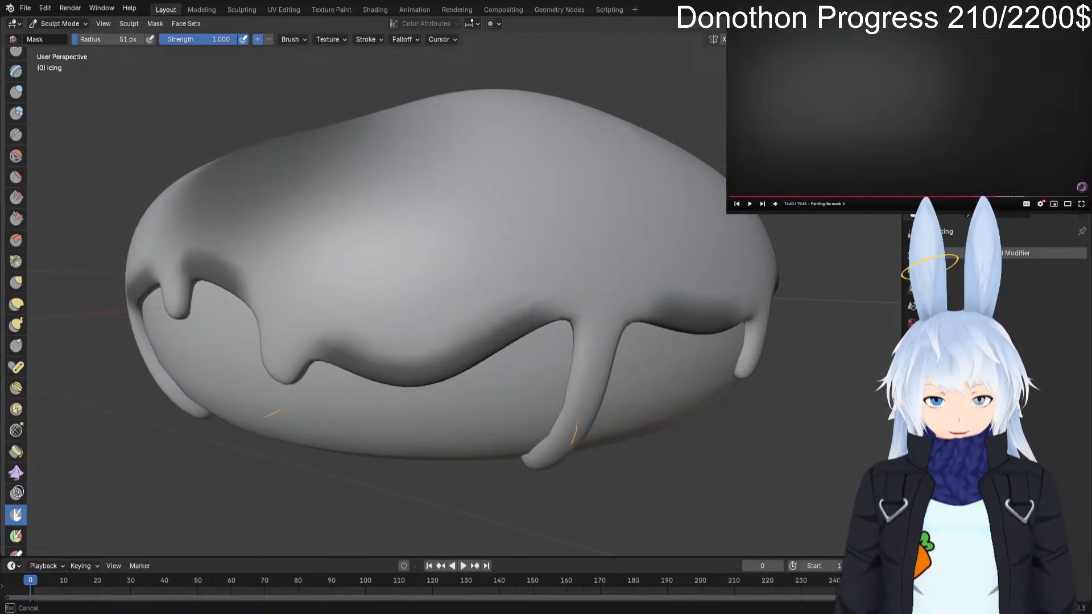
{"action": "middle_click_drag", "start_coordinate": [753, 419], "coordinate": [727, 419]}
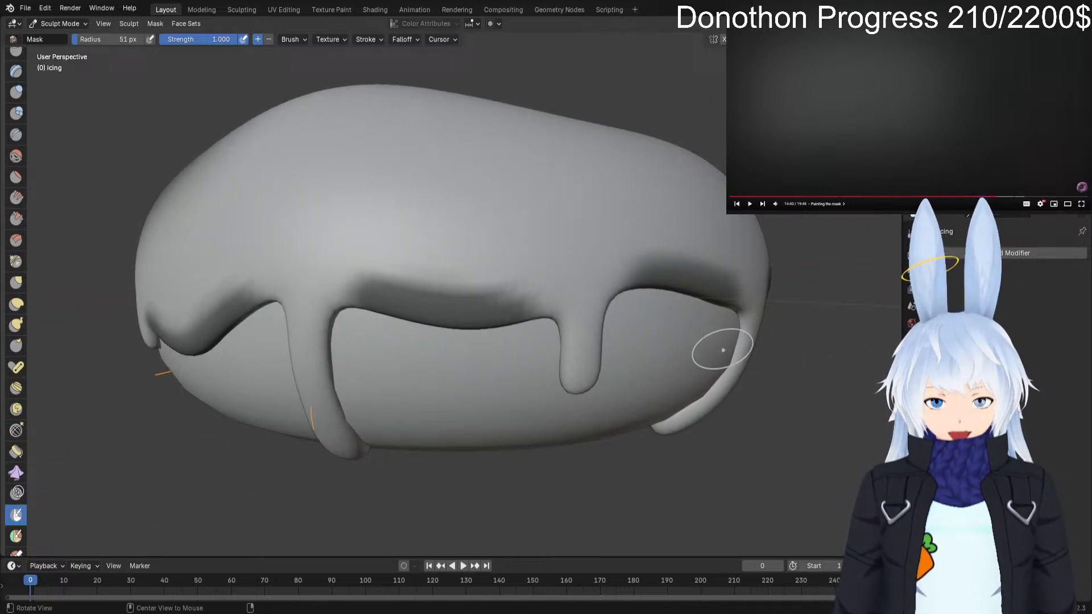
{"action": "middle_click_drag", "start_coordinate": [719, 341], "coordinate": [705, 343]}
{"action": "mouse_move", "coordinate": [551, 340]}
{"action": "middle_mouse_down"}
{"action": "mouse_move", "coordinate": [503, 344]}
{"action": "mouse_move", "coordinate": [486, 368]}
{"action": "middle_mouse_up"}
{"action": "middle_click_drag", "start_coordinate": [451, 336], "coordinate": [398, 358]}
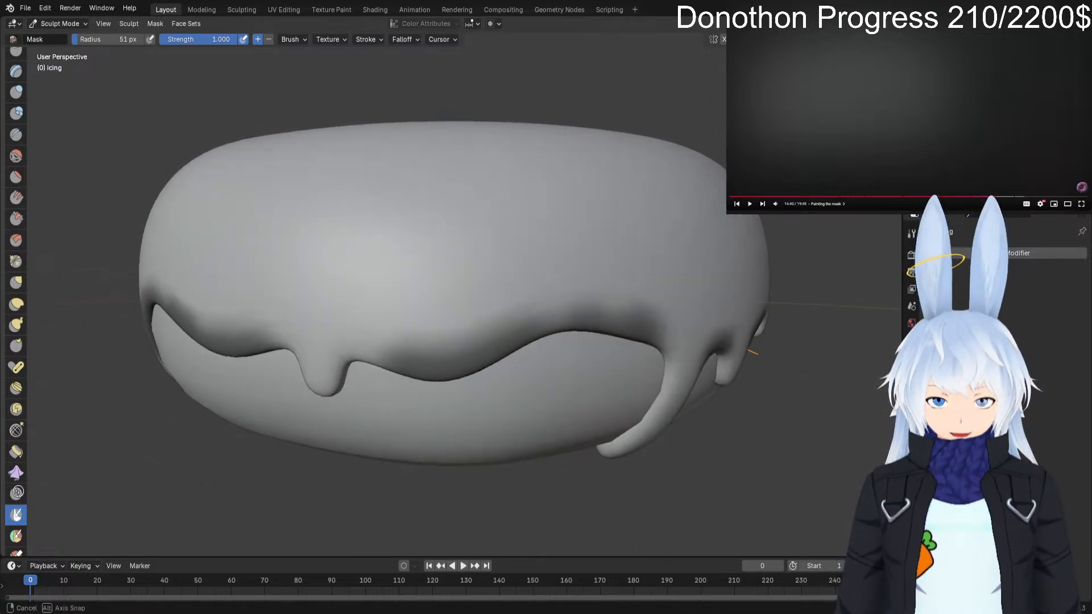
{"action": "mouse_move", "coordinate": [373, 354]}
{"action": "left_mouse_down"}
{"action": "mouse_move", "coordinate": [420, 359]}
{"action": "mouse_move", "coordinate": [590, 313]}
{"action": "mouse_move", "coordinate": [634, 319]}
{"action": "left_mouse_up"}
{"action": "middle_click_drag", "start_coordinate": [725, 376], "coordinate": [659, 370]}
{"action": "mouse_move", "coordinate": [512, 367]}
{"action": "left_mouse_down"}
{"action": "mouse_move", "coordinate": [617, 373]}
{"action": "mouse_move", "coordinate": [692, 395]}
{"action": "left_mouse_up"}
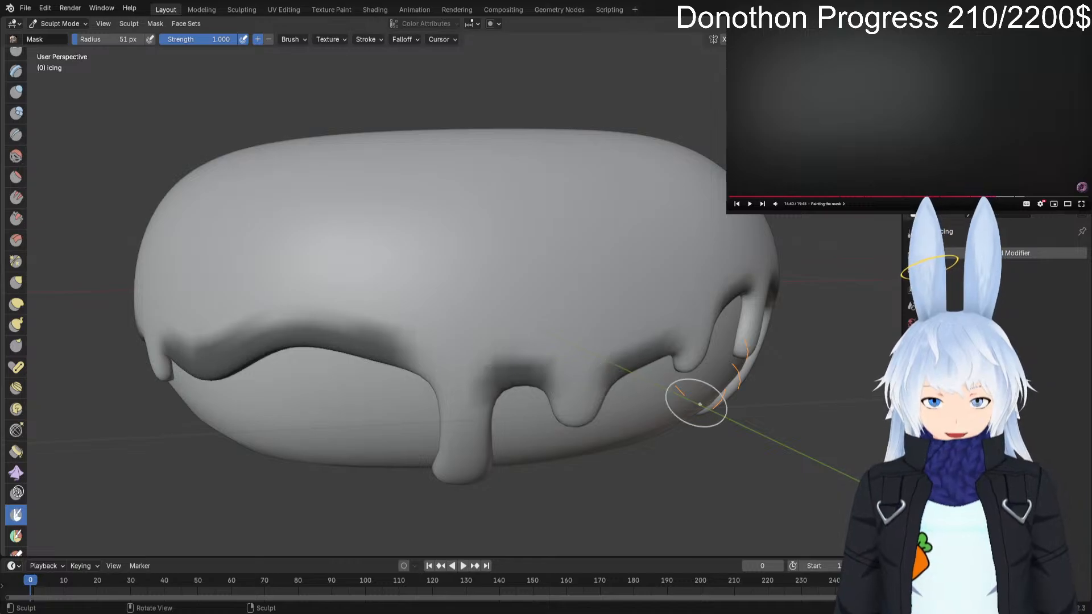
Inspect the masked icing edge from several sides, above and below the donut.
{"action": "mouse_move", "coordinate": [731, 419]}
{"action": "middle_mouse_down"}
{"action": "mouse_move", "coordinate": [739, 512]}
{"action": "mouse_move", "coordinate": [672, 446]}
{"action": "middle_mouse_up"}
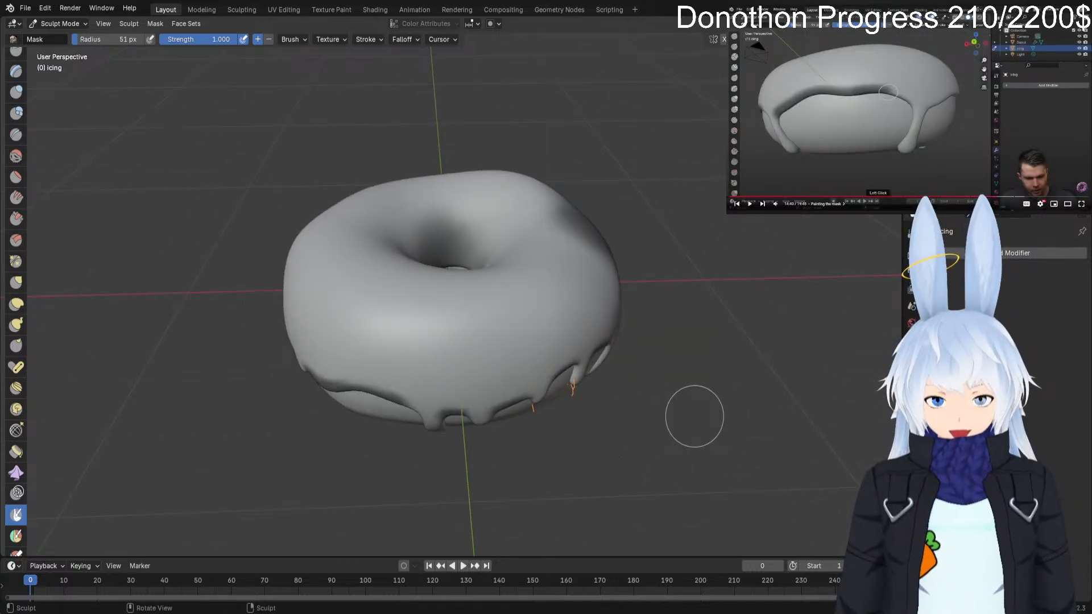
{"action": "mouse_move", "coordinate": [690, 358]}
{"action": "middle_mouse_down"}
{"action": "mouse_move", "coordinate": [694, 438]}
{"action": "mouse_move", "coordinate": [741, 282]}
{"action": "middle_mouse_up"}
{"action": "mouse_move", "coordinate": [280, 381]}
{"action": "middle_mouse_down"}
{"action": "mouse_move", "coordinate": [227, 310]}
{"action": "mouse_move", "coordinate": [313, 327]}
{"action": "mouse_move", "coordinate": [324, 233]}
{"action": "mouse_move", "coordinate": [327, 278]}
{"action": "mouse_move", "coordinate": [361, 240]}
{"action": "mouse_move", "coordinate": [374, 171]}
{"action": "mouse_move", "coordinate": [505, 44]}
{"action": "mouse_move", "coordinate": [616, 199]}
{"action": "mouse_move", "coordinate": [719, 43]}
{"action": "mouse_move", "coordinate": [754, 302]}
{"action": "mouse_move", "coordinate": [637, 347]}
{"action": "mouse_move", "coordinate": [642, 382]}
{"action": "middle_mouse_up"}
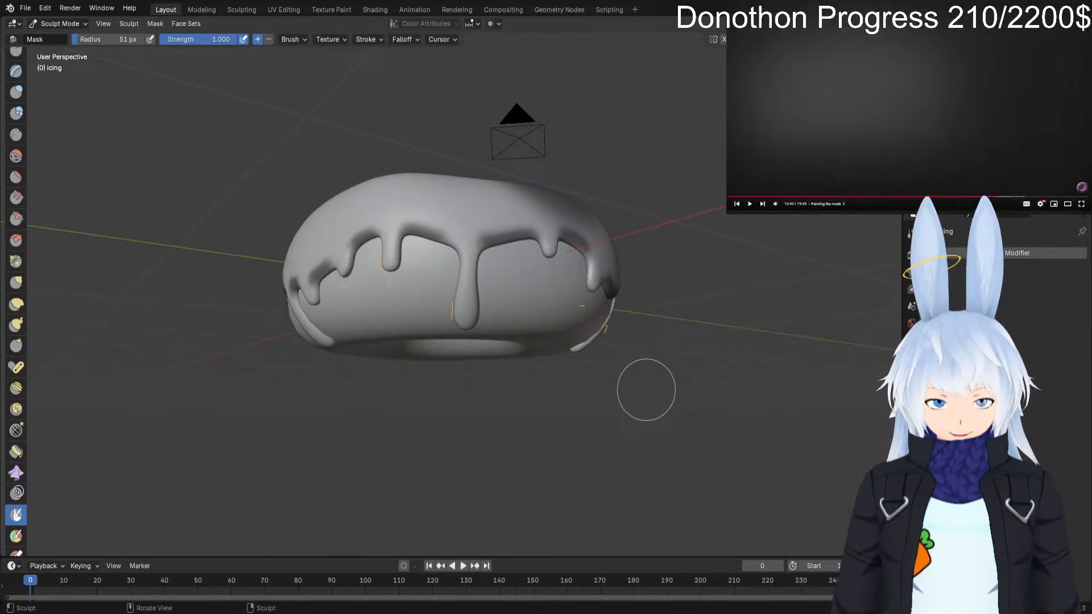
{"action": "mouse_move", "coordinate": [708, 289]}
{"action": "middle_mouse_down"}
{"action": "mouse_move", "coordinate": [702, 239]}
{"action": "mouse_move", "coordinate": [680, 290]}
{"action": "mouse_move", "coordinate": [668, 276]}
{"action": "mouse_move", "coordinate": [662, 293]}
{"action": "mouse_move", "coordinate": [660, 284]}
{"action": "mouse_move", "coordinate": [644, 332]}
{"action": "middle_mouse_up"}
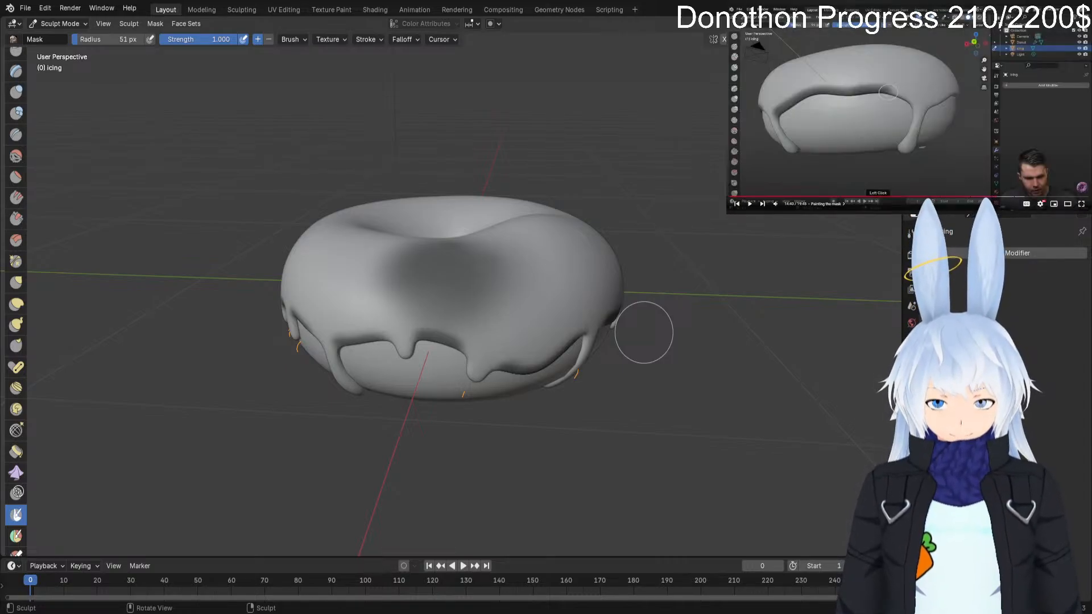
{"action": "middle_click_drag", "start_coordinate": [654, 325], "coordinate": [631, 404]}
{"action": "middle_click_drag", "start_coordinate": [398, 250], "coordinate": [510, 245]}
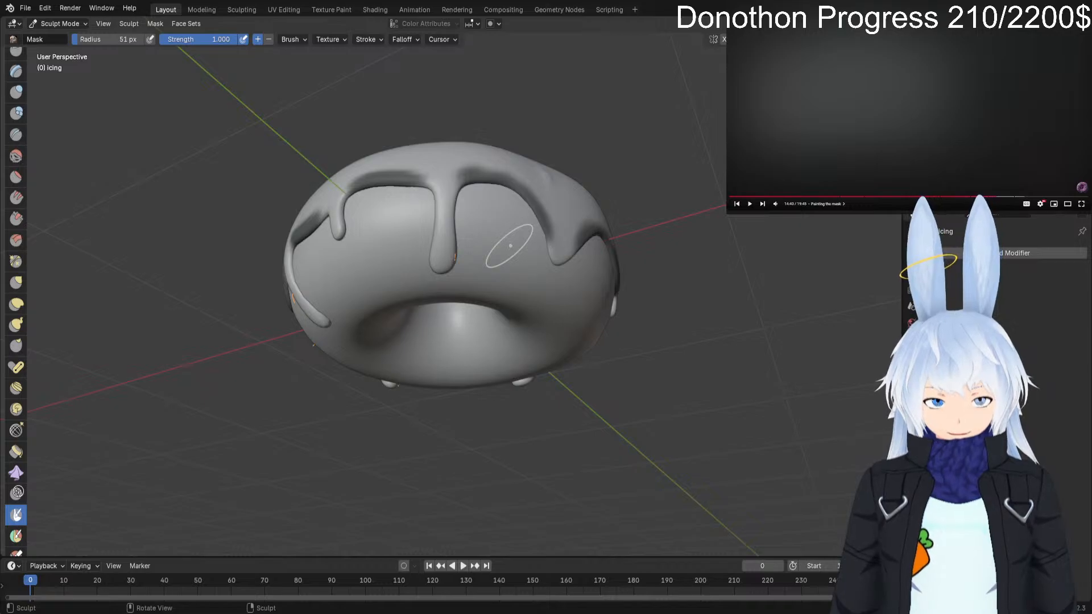
{"action": "mouse_move", "coordinate": [680, 304]}
{"action": "middle_mouse_down"}
{"action": "mouse_move", "coordinate": [694, 421]}
{"action": "mouse_move", "coordinate": [711, 282]}
{"action": "mouse_move", "coordinate": [712, 350]}
{"action": "middle_mouse_up"}
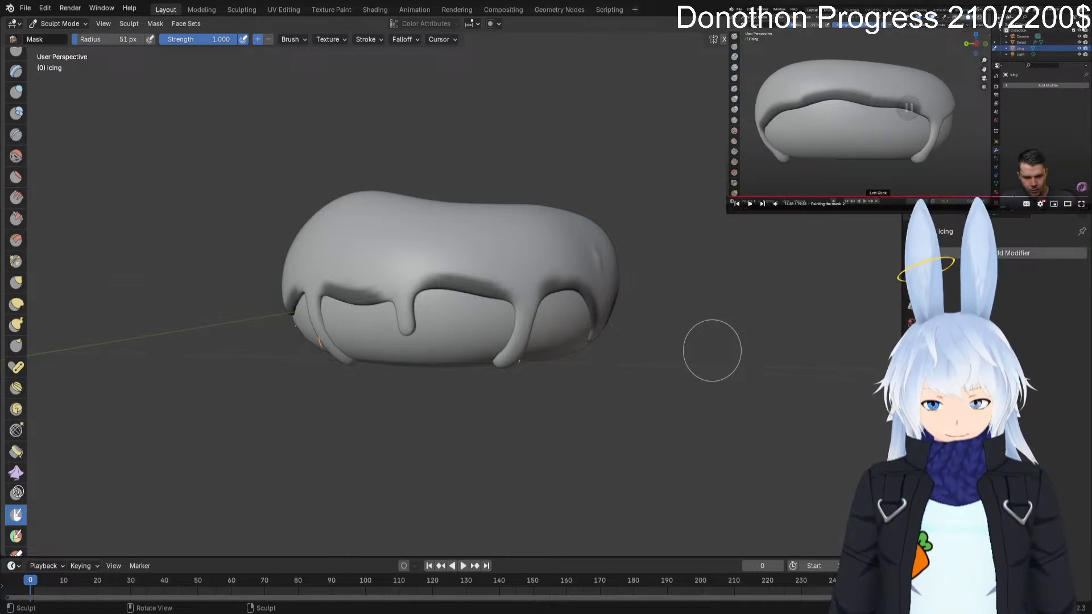
Strengthen the mask along the wavy edge and the arch on either side of the rounded drip.
{"action": "scroll", "coordinate": [497, 305], "scroll_direction": "up", "scroll_amount": 4}
{"action": "left_click_drag", "start_coordinate": [502, 302], "coordinate": [568, 310], "text": "alt"}
{"action": "left_click_drag", "start_coordinate": [451, 295], "coordinate": [505, 293]}
{"action": "left_click_drag", "start_coordinate": [505, 293], "coordinate": [652, 295], "text": "alt"}
{"action": "mouse_move", "coordinate": [367, 351]}
{"action": "left_mouse_down"}
{"action": "mouse_move", "coordinate": [541, 361]}
{"action": "mouse_move", "coordinate": [513, 369]}
{"action": "left_mouse_up"}
{"action": "scroll", "coordinate": [231, 305], "scroll_direction": "down", "scroll_amount": 2}
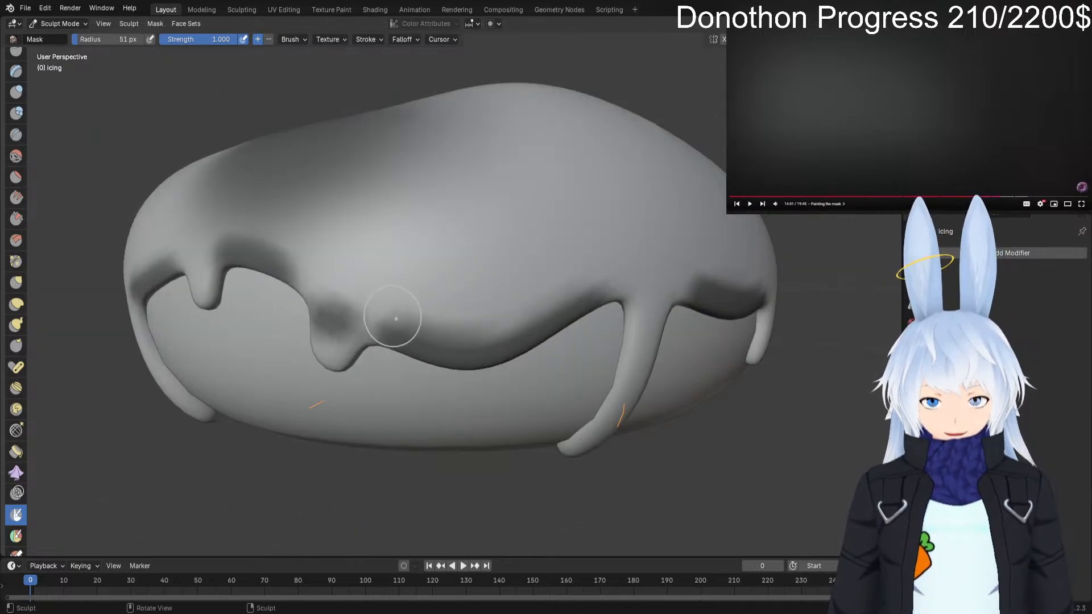
{"action": "middle_click_drag", "start_coordinate": [274, 297], "coordinate": [336, 316]}
{"action": "scroll", "coordinate": [342, 310], "scroll_direction": "up", "scroll_amount": 2}
{"action": "left_click_drag", "start_coordinate": [331, 298], "coordinate": [450, 332]}
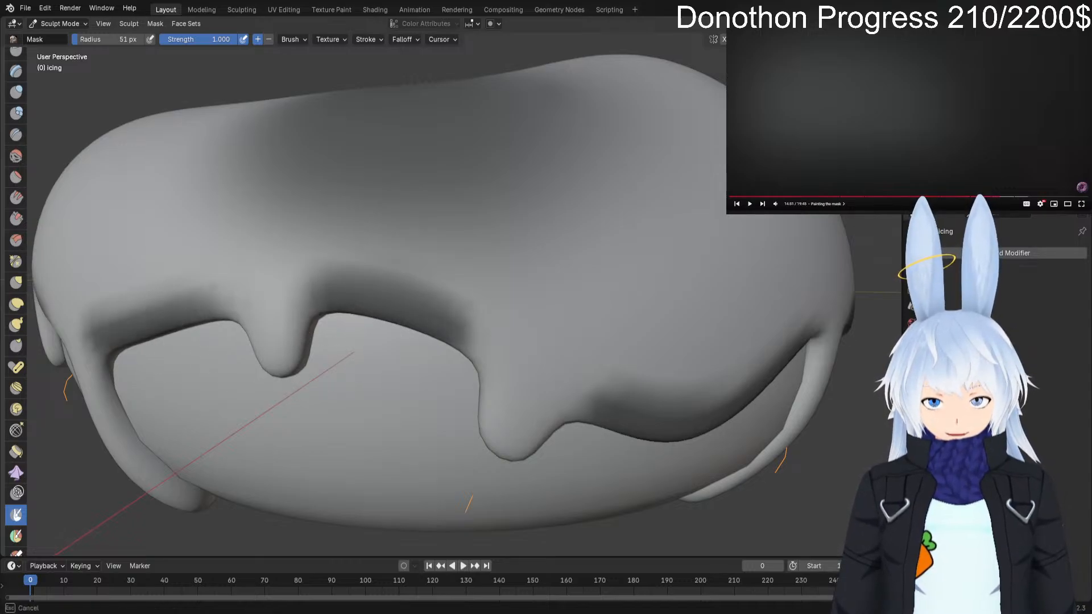
Widen and darken the mask above the edge between the drips, continuing to the wavy edge beside the short drip.
{"action": "middle_click_drag", "start_coordinate": [166, 380], "coordinate": [386, 309]}
{"action": "left_click_drag", "start_coordinate": [520, 283], "coordinate": [674, 317]}
{"action": "left_click_drag", "start_coordinate": [318, 306], "coordinate": [424, 267]}
{"action": "middle_click_drag", "start_coordinate": [423, 266], "coordinate": [469, 248]}
{"action": "left_click_drag", "start_coordinate": [322, 309], "coordinate": [449, 260]}
{"action": "left_click_drag", "start_coordinate": [198, 295], "coordinate": [226, 304]}
{"action": "middle_click_drag", "start_coordinate": [225, 306], "coordinate": [356, 310]}
{"action": "left_click_drag", "start_coordinate": [235, 317], "coordinate": [276, 323]}
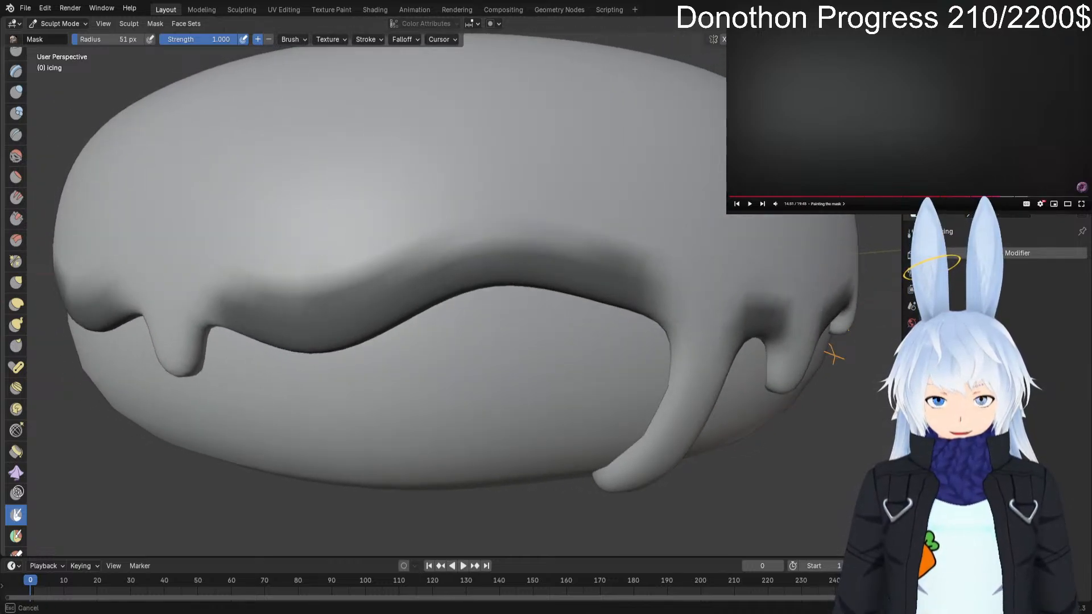
Thicken the mask along the large arches on both sides of the V-shaped drip.
{"action": "middle_click_drag", "start_coordinate": [643, 303], "coordinate": [361, 378]}
{"action": "left_click_drag", "start_coordinate": [510, 243], "coordinate": [665, 257]}
{"action": "left_click_drag", "start_coordinate": [241, 251], "coordinate": [439, 228]}
{"action": "mouse_move", "coordinate": [316, 219]}
{"action": "left_mouse_down"}
{"action": "mouse_move", "coordinate": [364, 190]}
{"action": "mouse_move", "coordinate": [526, 244]}
{"action": "left_mouse_up"}
{"action": "middle_click_drag", "start_coordinate": [527, 244], "coordinate": [568, 256]}
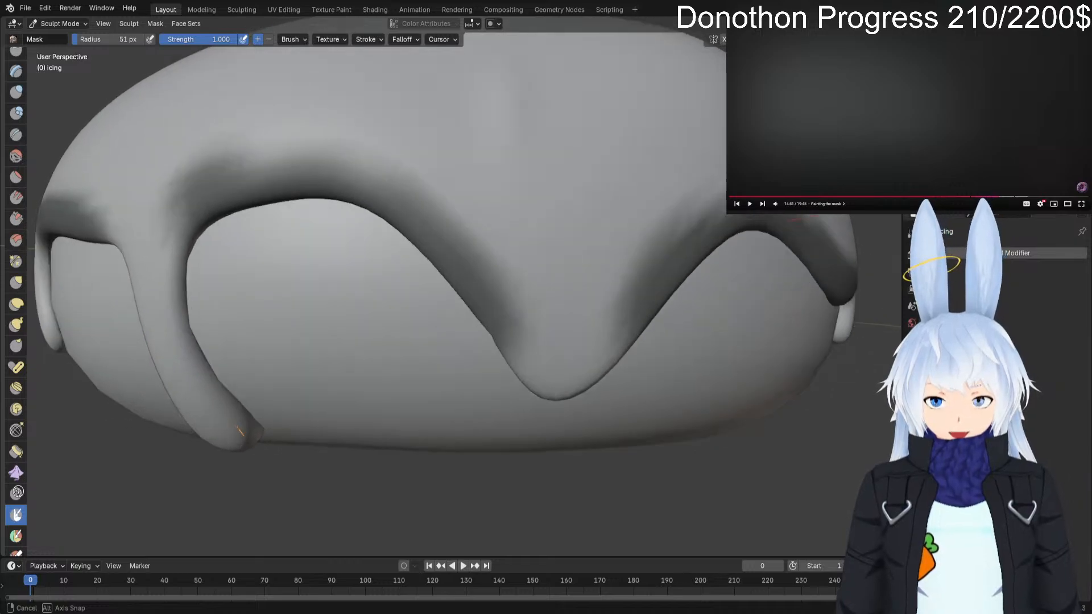
Fill in the mask along the arches on both sides of the long straight drip and the shallow edges beyond.
{"action": "middle_click_drag", "start_coordinate": [257, 209], "coordinate": [263, 210]}
{"action": "left_click_drag", "start_coordinate": [220, 199], "coordinate": [272, 201]}
{"action": "left_click_drag", "start_coordinate": [272, 202], "coordinate": [383, 206]}
{"action": "left_click_drag", "start_coordinate": [487, 306], "coordinate": [476, 289]}
{"action": "left_click_drag", "start_coordinate": [200, 210], "coordinate": [341, 183]}
{"action": "middle_click_drag", "start_coordinate": [205, 198], "coordinate": [259, 201]}
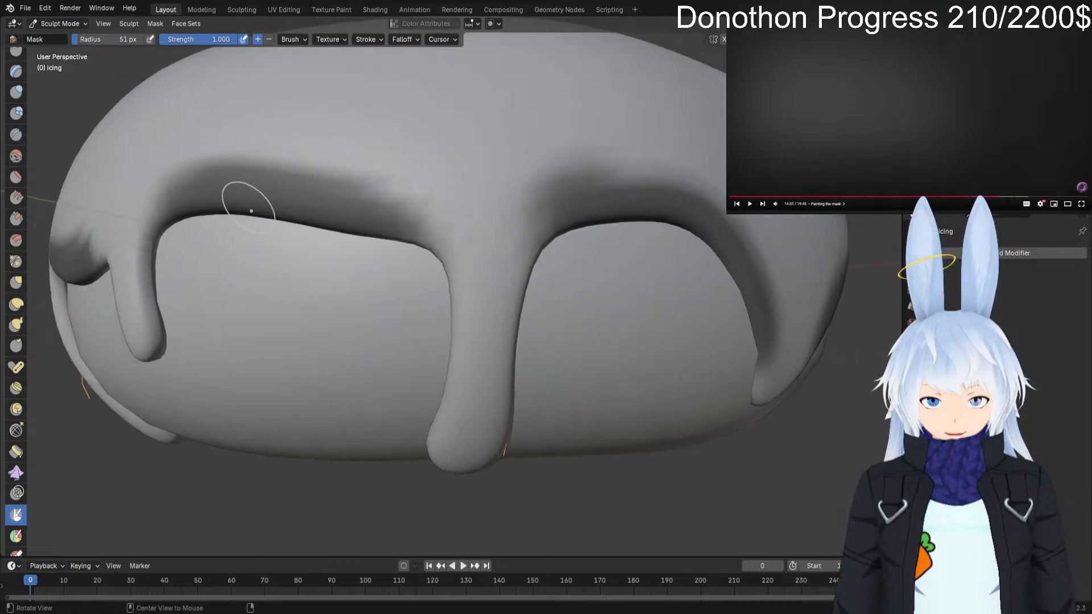
{"action": "mouse_move", "coordinate": [236, 196]}
{"action": "left_mouse_down"}
{"action": "mouse_move", "coordinate": [411, 216]}
{"action": "mouse_move", "coordinate": [382, 200]}
{"action": "left_mouse_up"}
{"action": "middle_click_drag", "start_coordinate": [250, 238], "coordinate": [356, 253]}
{"action": "scroll", "coordinate": [353, 254], "scroll_direction": "down", "scroll_amount": 2}
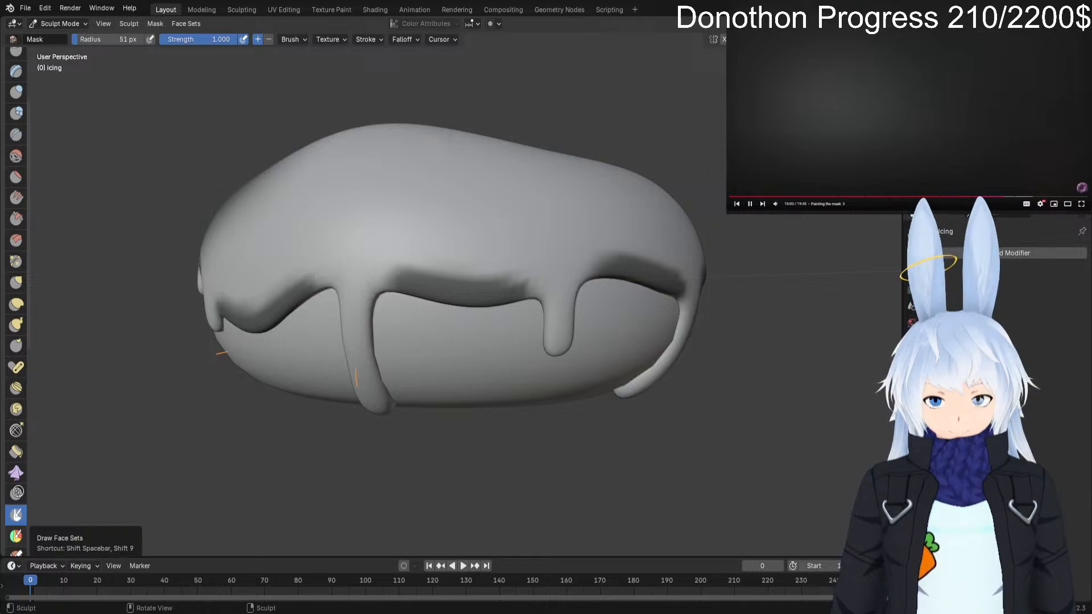
{"action": "scroll", "coordinate": [16, 511], "scroll_direction": "down", "scroll_amount": 1}
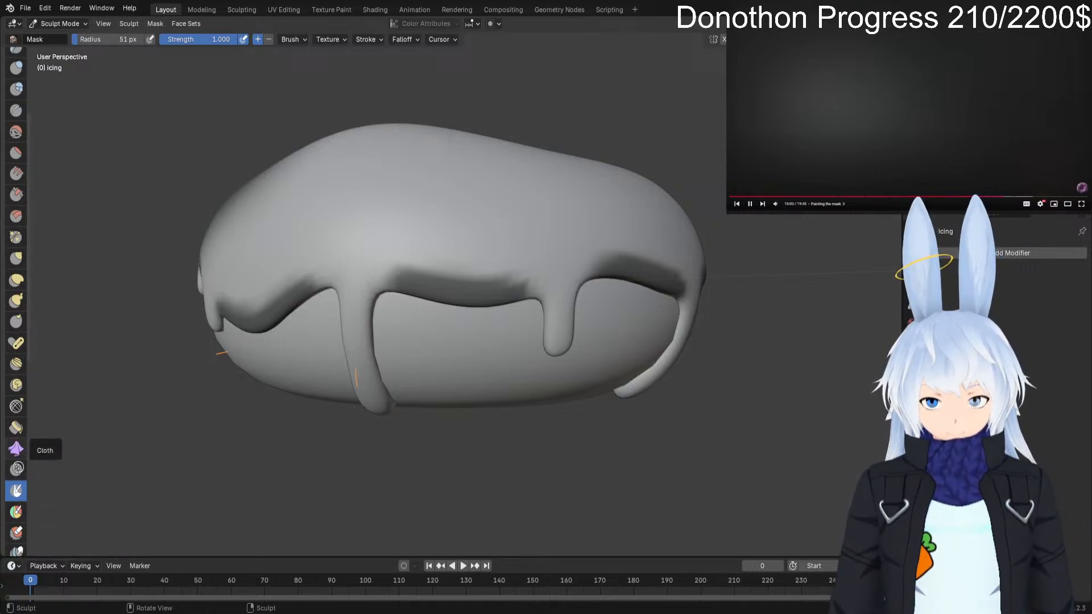
{"action": "scroll", "coordinate": [16, 466], "scroll_direction": "down", "scroll_amount": 1}
{"action": "scroll", "coordinate": [16, 546], "scroll_direction": "down", "scroll_amount": 2}
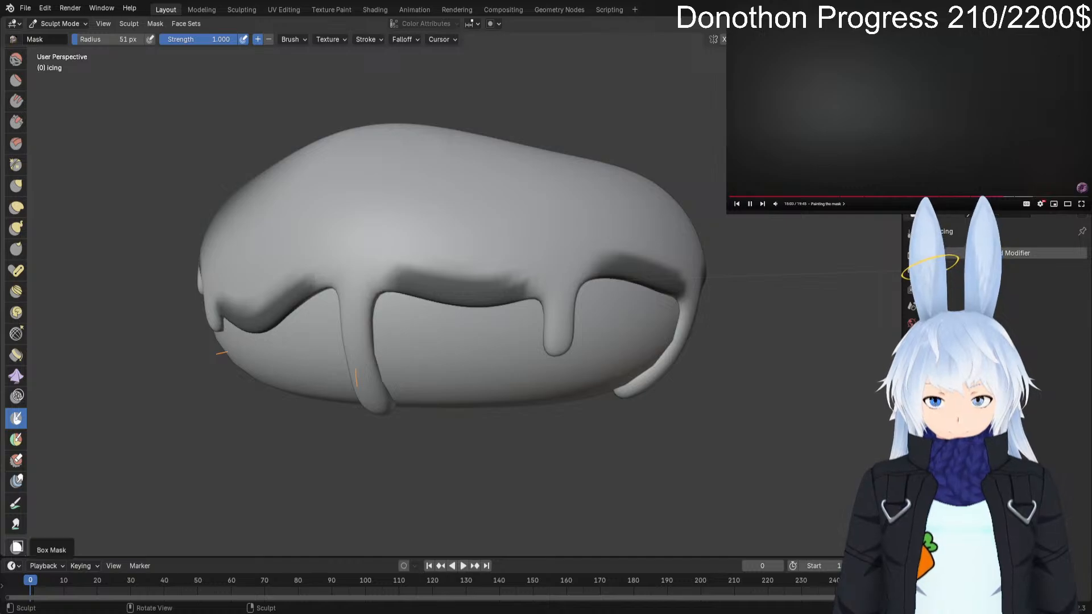
{"action": "scroll", "coordinate": [16, 540], "scroll_direction": "down", "scroll_amount": 2}
{"action": "scroll", "coordinate": [16, 541], "scroll_direction": "up", "scroll_amount": 5}
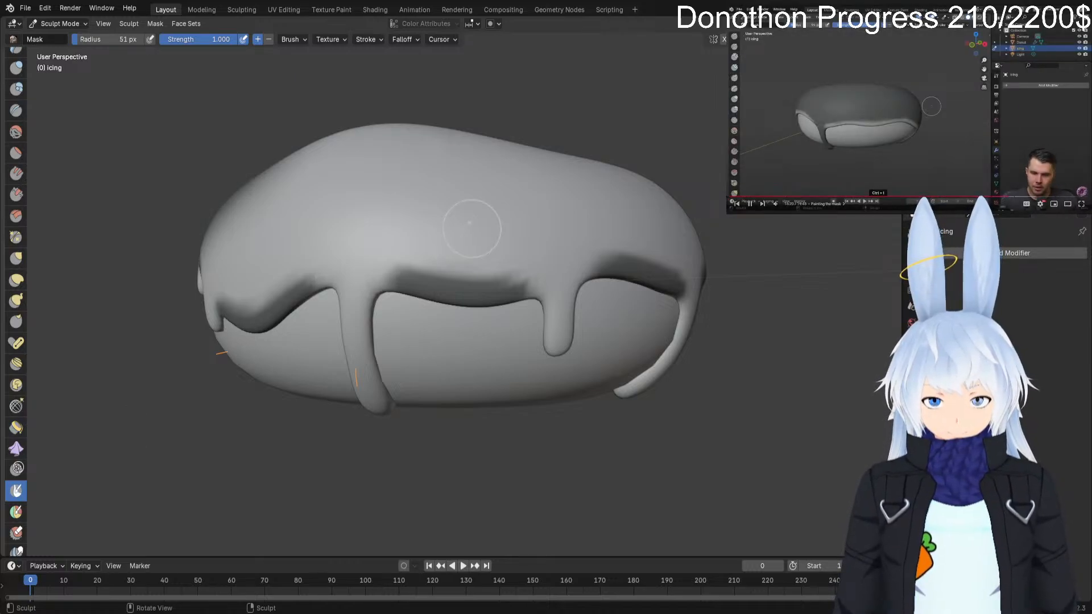
Invert the icing's mask so that only the edges between the drips stay unmasked.
{"action": "key", "text": "ctrl+i"}
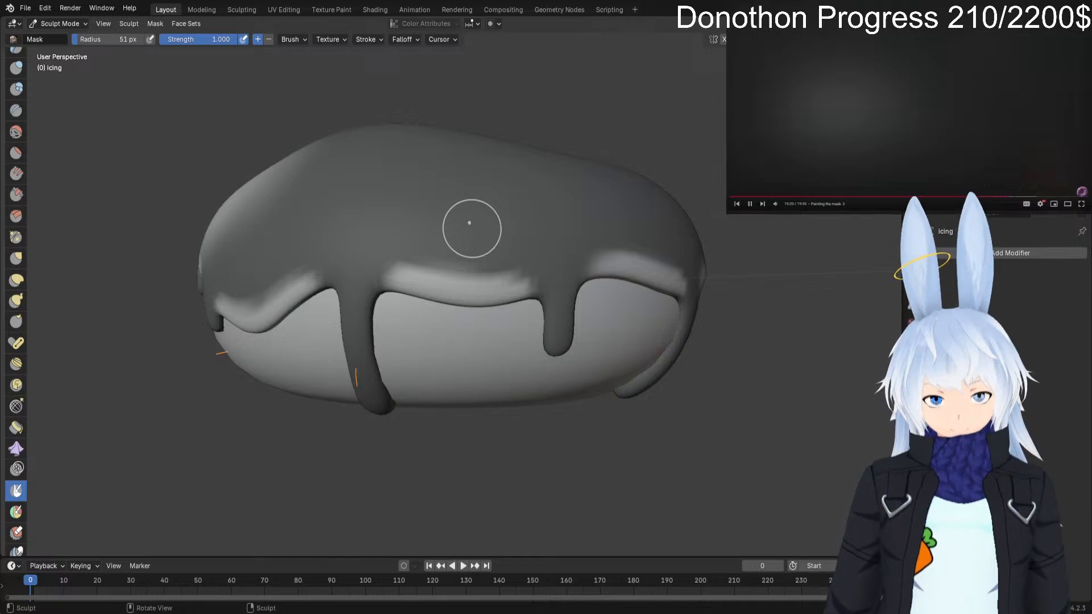
{"action": "middle_click_drag", "start_coordinate": [469, 222], "coordinate": [469, 358]}
{"action": "mouse_move", "coordinate": [329, 285]}
{"action": "left_mouse_down"}
{"action": "mouse_move", "coordinate": [446, 280]}
{"action": "mouse_move", "coordinate": [364, 268]}
{"action": "mouse_move", "coordinate": [535, 262]}
{"action": "mouse_move", "coordinate": [353, 247]}
{"action": "mouse_move", "coordinate": [546, 239]}
{"action": "left_mouse_up"}
{"action": "mouse_move", "coordinate": [489, 273]}
{"action": "left_mouse_down"}
{"action": "mouse_move", "coordinate": [503, 289]}
{"action": "mouse_move", "coordinate": [327, 273]}
{"action": "mouse_move", "coordinate": [500, 327]}
{"action": "mouse_move", "coordinate": [546, 321]}
{"action": "mouse_move", "coordinate": [563, 287]}
{"action": "mouse_move", "coordinate": [580, 324]}
{"action": "mouse_move", "coordinate": [313, 356]}
{"action": "mouse_move", "coordinate": [353, 372]}
{"action": "mouse_move", "coordinate": [546, 378]}
{"action": "mouse_move", "coordinate": [347, 389]}
{"action": "mouse_move", "coordinate": [475, 382]}
{"action": "mouse_move", "coordinate": [398, 401]}
{"action": "mouse_move", "coordinate": [386, 380]}
{"action": "left_mouse_up"}
{"action": "middle_click_drag", "start_coordinate": [515, 391], "coordinate": [547, 309]}
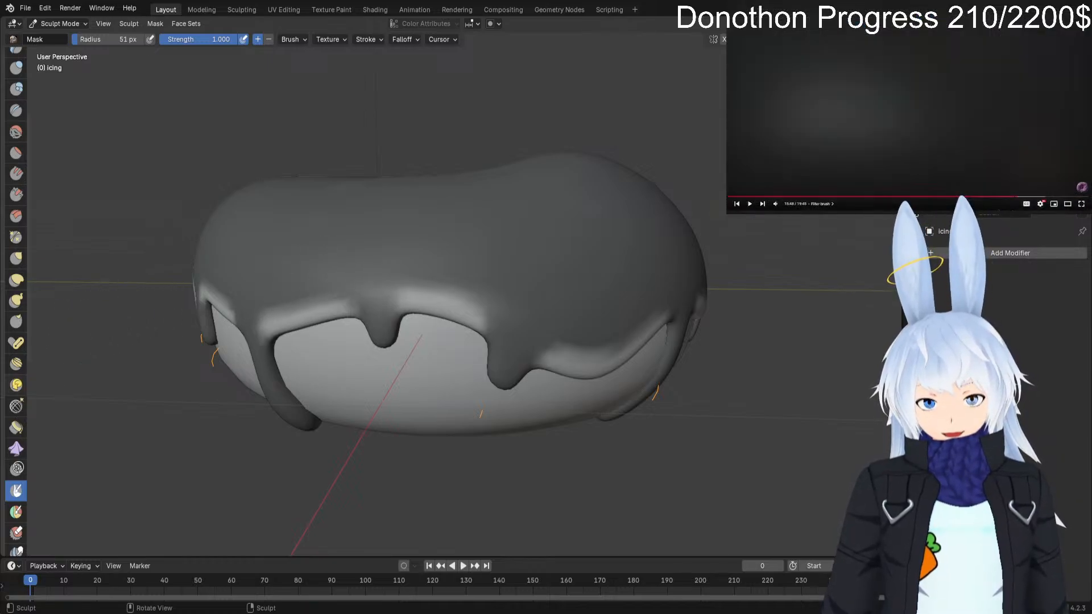
Switch to the Mesh Filter tool with the Inflate filter type.
{"action": "scroll", "coordinate": [16, 301], "scroll_direction": "down", "scroll_amount": 5}
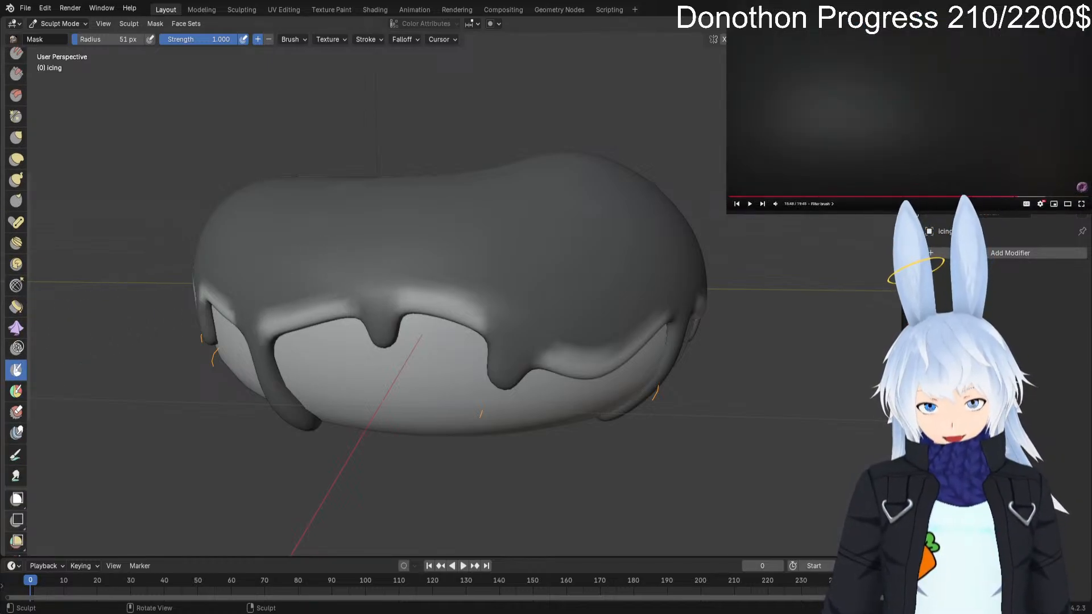
{"action": "scroll", "coordinate": [16, 501], "scroll_direction": "down", "scroll_amount": 2}
{"action": "scroll", "coordinate": [17, 514], "scroll_direction": "down", "scroll_amount": 2}
{"action": "left_click", "coordinate": [17, 510]}
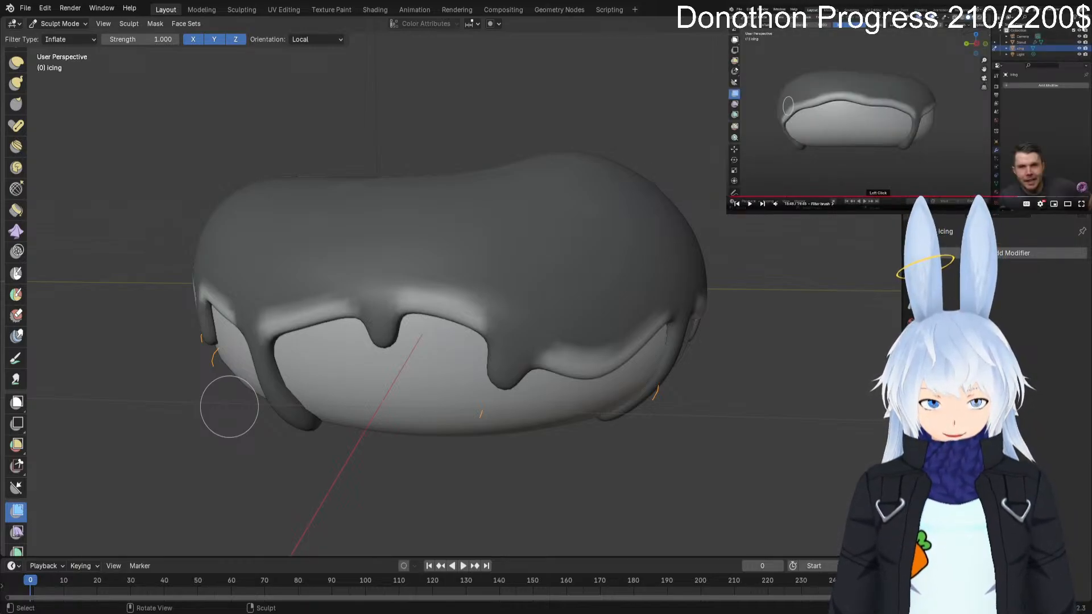
Try to inflate the unmasked icing edges at strength 1.000, and undo it.
{"action": "mouse_move", "coordinate": [719, 234]}
{"action": "middle_mouse_down"}
{"action": "mouse_move", "coordinate": [700, 376]}
{"action": "mouse_move", "coordinate": [694, 352]}
{"action": "mouse_move", "coordinate": [750, 398]}
{"action": "mouse_move", "coordinate": [705, 233]}
{"action": "mouse_move", "coordinate": [693, 242]}
{"action": "mouse_move", "coordinate": [569, 216]}
{"action": "mouse_move", "coordinate": [378, 143]}
{"action": "middle_mouse_up"}
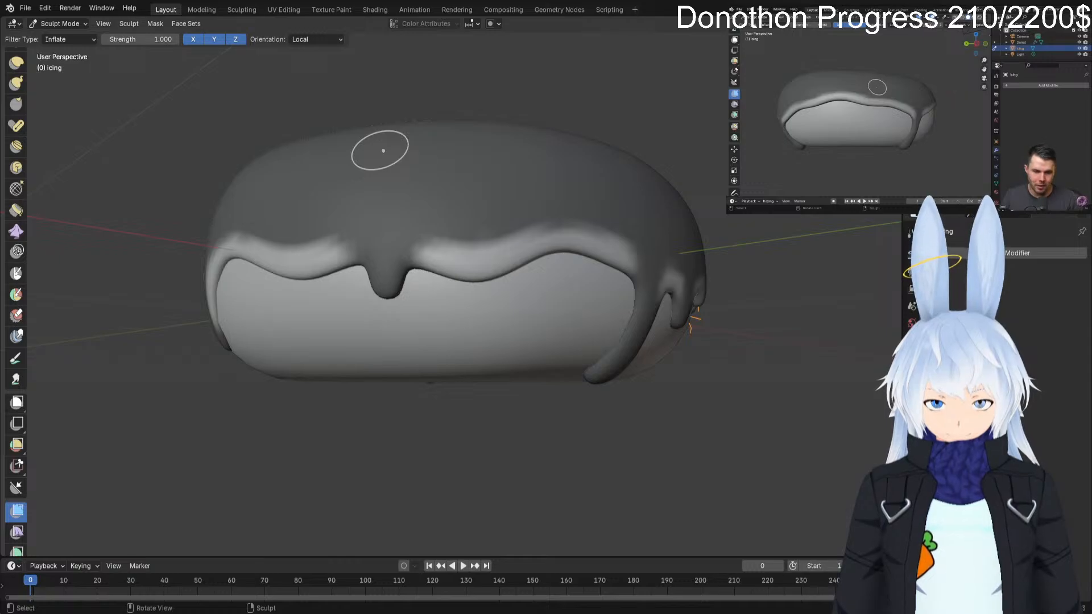
{"action": "middle_click_drag", "start_coordinate": [439, 251], "coordinate": [457, 277]}
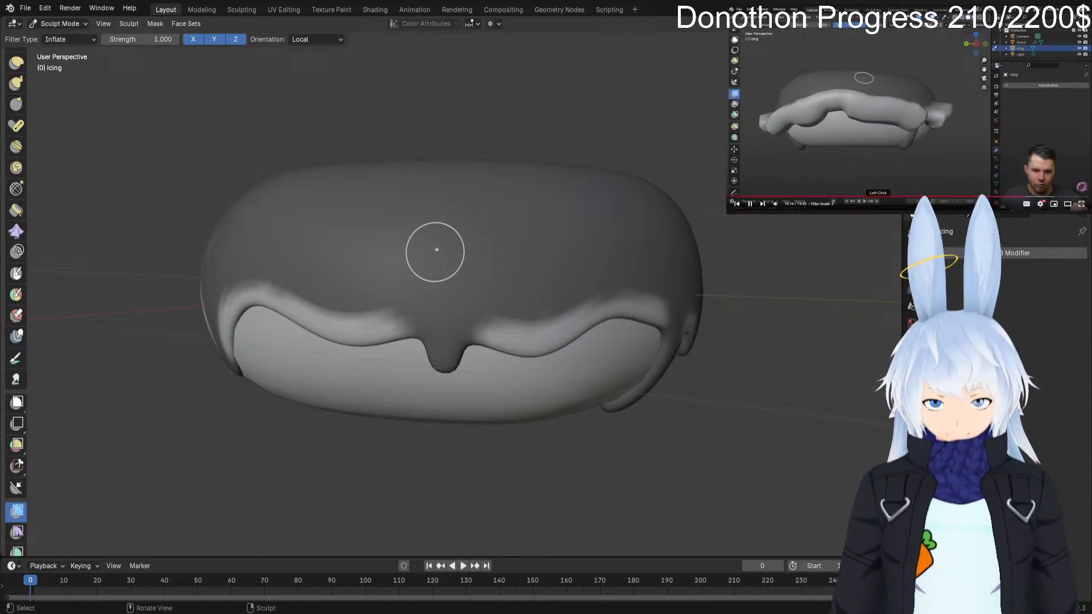
{"action": "mouse_move", "coordinate": [514, 245]}
{"action": "left_mouse_down"}
{"action": "mouse_move", "coordinate": [573, 266]}
{"action": "mouse_move", "coordinate": [517, 250]}
{"action": "mouse_move", "coordinate": [475, 214]}
{"action": "mouse_move", "coordinate": [515, 251]}
{"action": "left_mouse_up"}
{"action": "key", "text": "ctrl+z"}
{"action": "key", "text": "ctrl+z"}
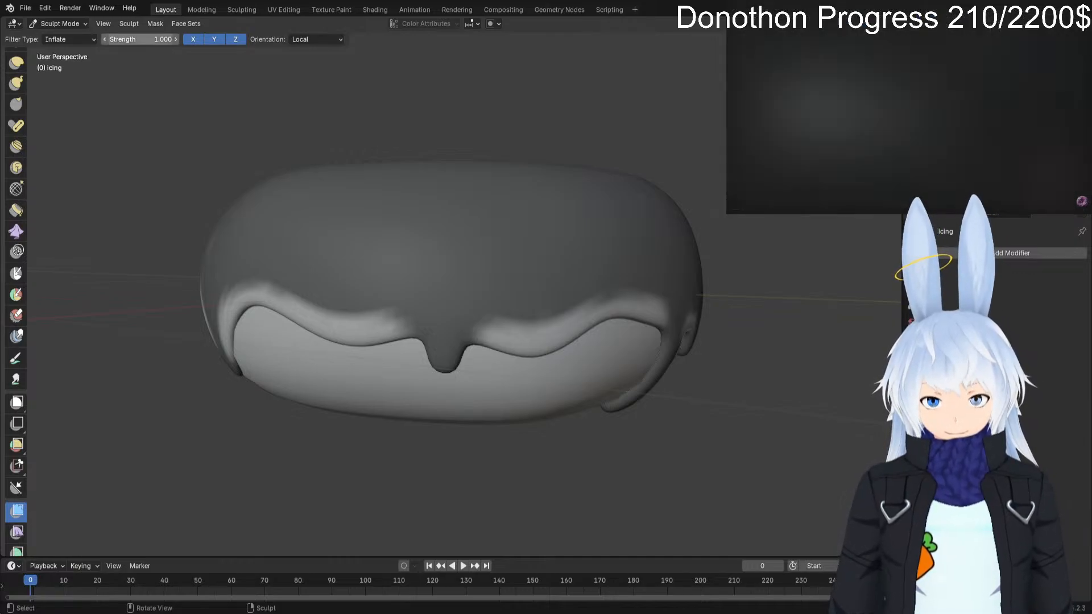
Set the mesh filter's strength to 0.1 and smooth the icing's mask.
{"action": "left_click", "coordinate": [139, 39]}
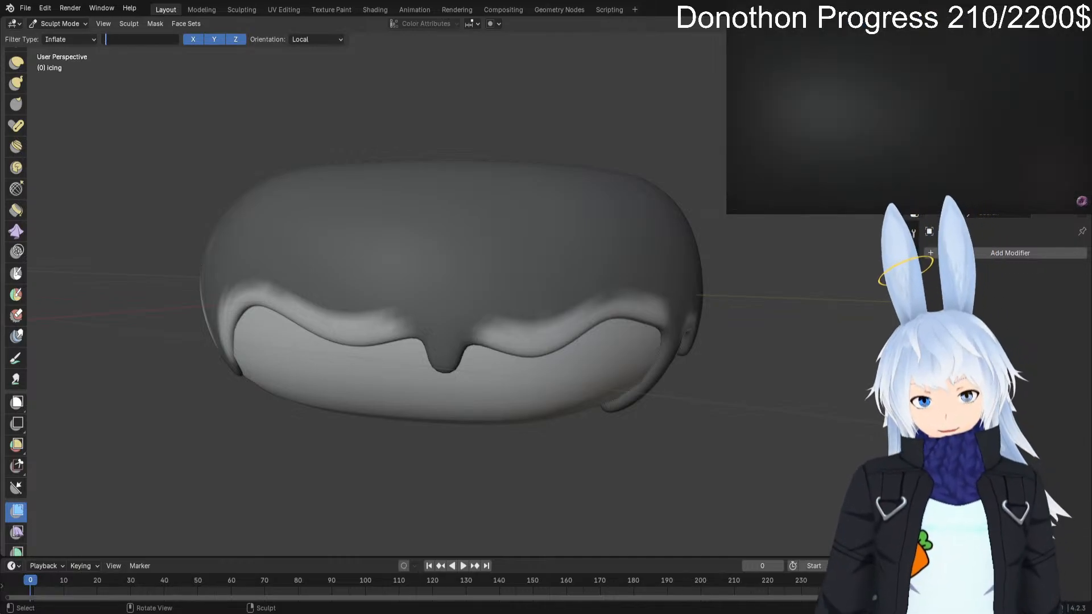
{"action": "type", "text": "0.1"}
{"action": "key", "text": "Return"}
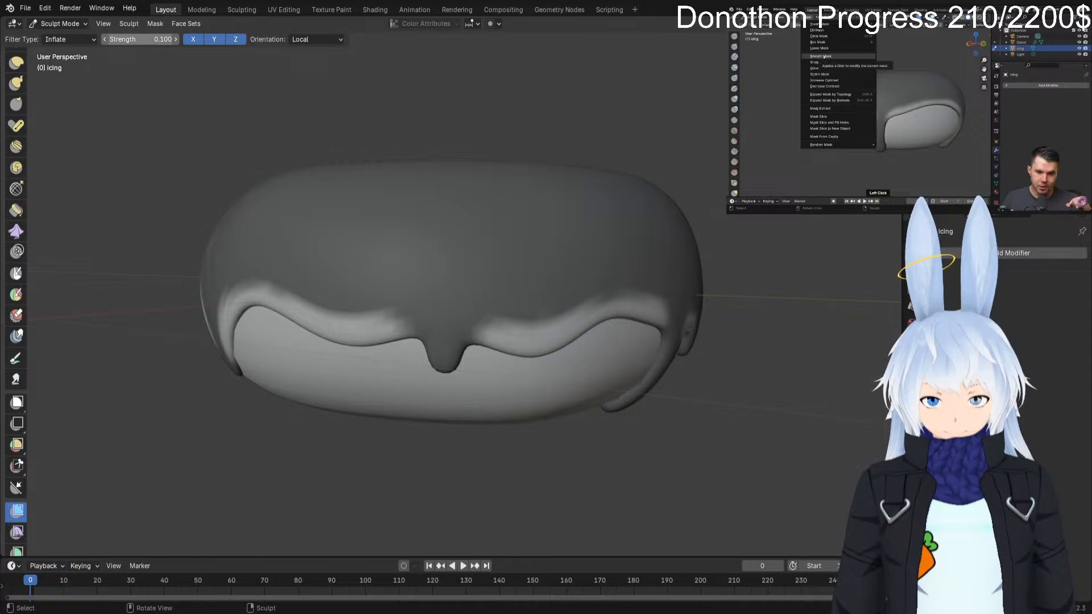
{"action": "left_click", "coordinate": [155, 23]}
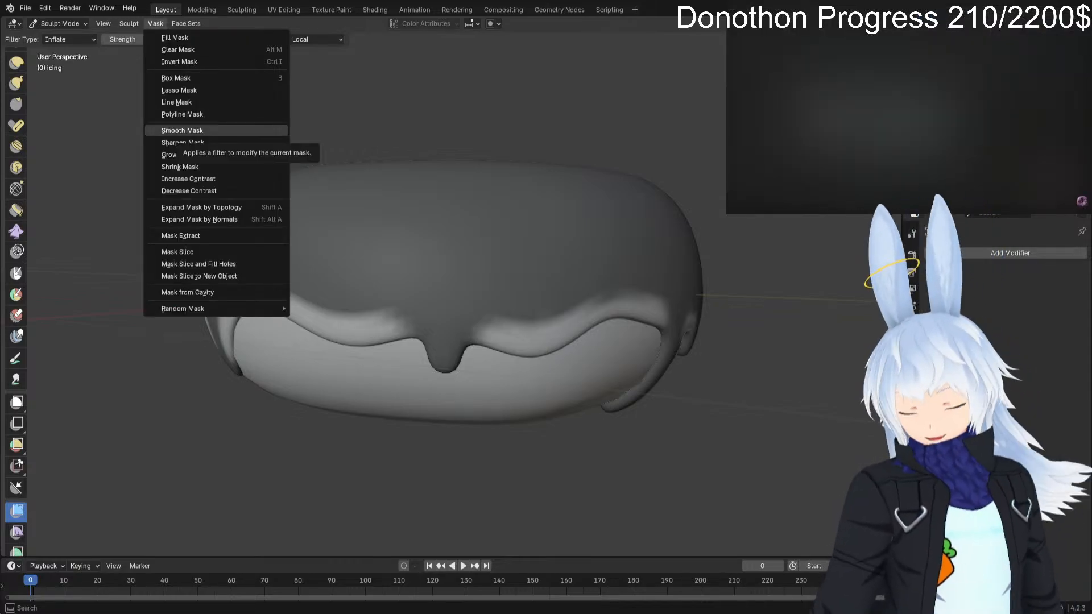
{"action": "left_click", "coordinate": [182, 130]}
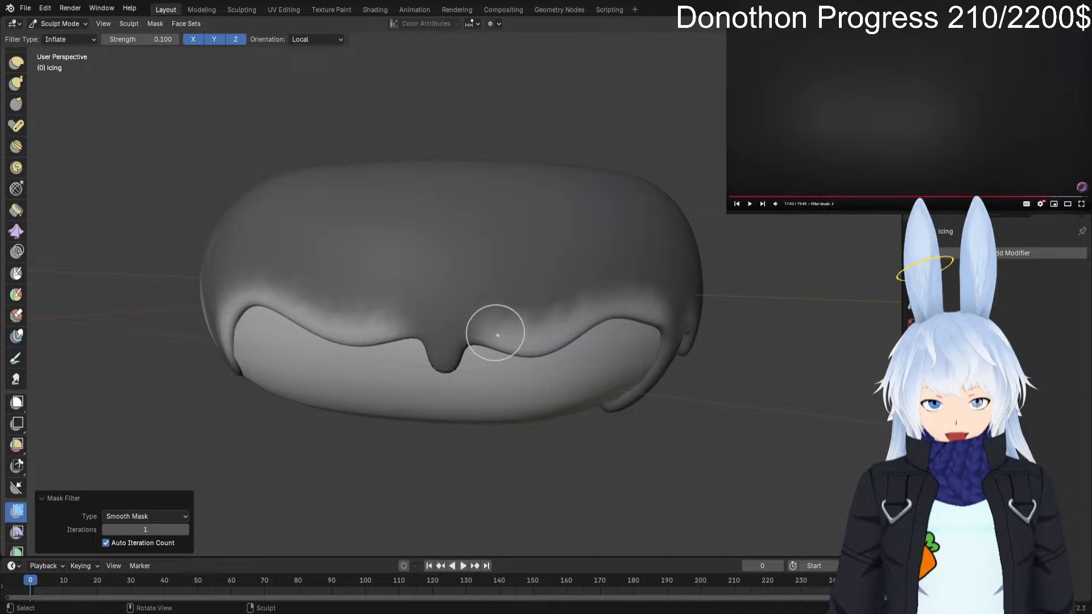
Inflate the unmasked icing edges between the drips slightly with the mesh filter, undoing any excessive attempt.
{"action": "mouse_move", "coordinate": [496, 331]}
{"action": "left_mouse_down"}
{"action": "mouse_move", "coordinate": [606, 353]}
{"action": "mouse_move", "coordinate": [774, 413]}
{"action": "left_mouse_up"}
{"action": "key", "text": "ctrl+z"}
{"action": "mouse_move", "coordinate": [518, 314]}
{"action": "left_mouse_down"}
{"action": "mouse_move", "coordinate": [560, 327]}
{"action": "mouse_move", "coordinate": [532, 319]}
{"action": "left_mouse_up"}
{"action": "key", "text": "ctrl+z"}
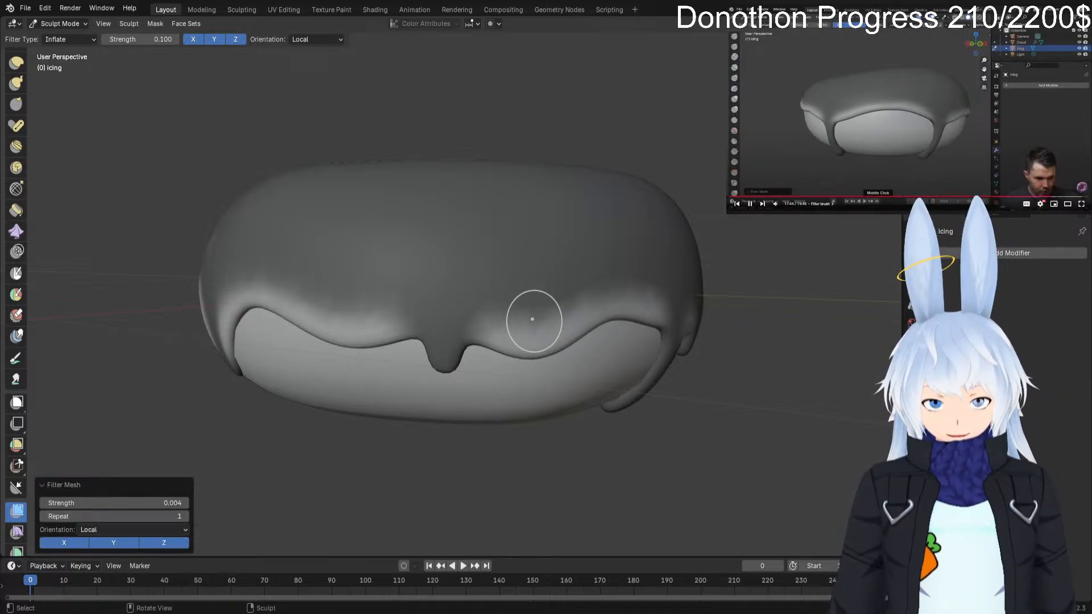
{"action": "mouse_move", "coordinate": [367, 255]}
{"action": "middle_mouse_down"}
{"action": "mouse_move", "coordinate": [376, 307]}
{"action": "mouse_move", "coordinate": [387, 238]}
{"action": "middle_mouse_up"}
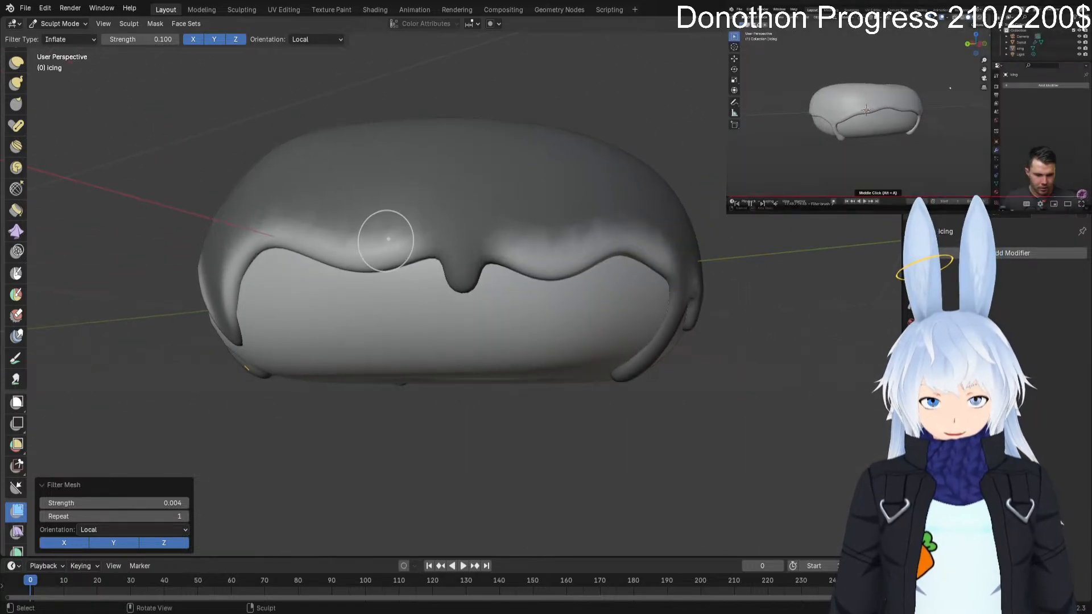
{"action": "key", "text": "Tab"}
{"action": "key", "text": "Tab"}
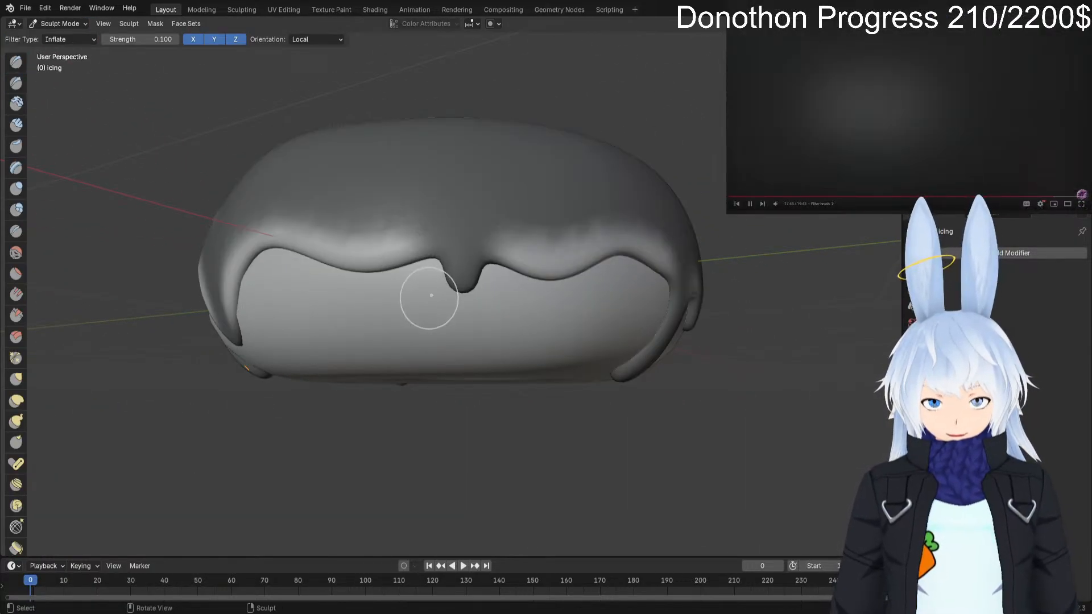
{"action": "mouse_move", "coordinate": [493, 245]}
{"action": "left_mouse_down"}
{"action": "mouse_move", "coordinate": [507, 244]}
{"action": "mouse_move", "coordinate": [497, 225]}
{"action": "mouse_move", "coordinate": [505, 239]}
{"action": "left_mouse_up"}
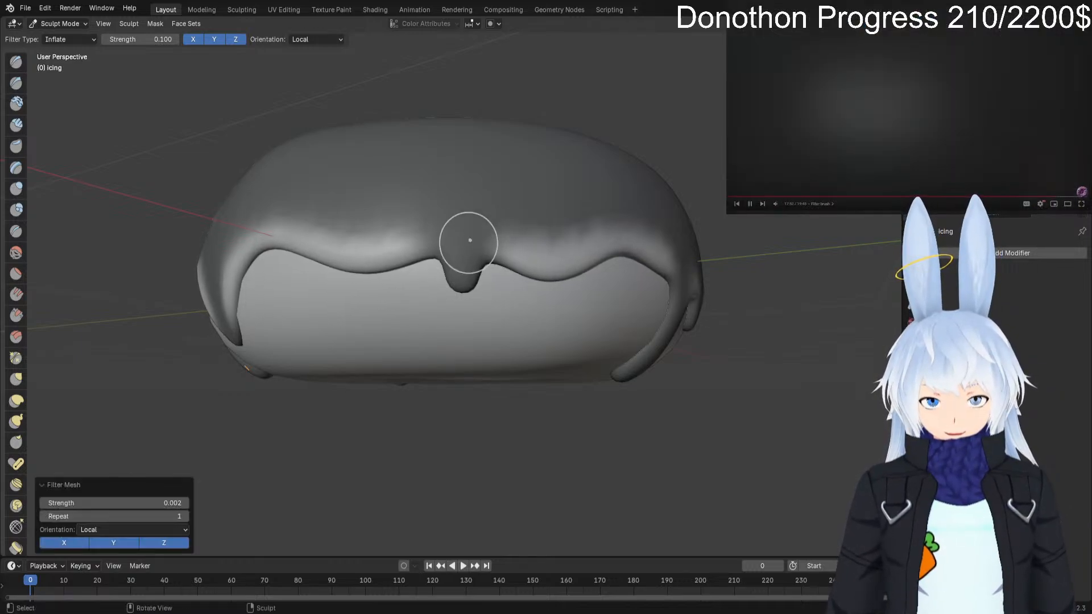
Return to Object Mode and deselect the icing to review its thickened edge.
{"action": "left_click", "coordinate": [68, 39]}
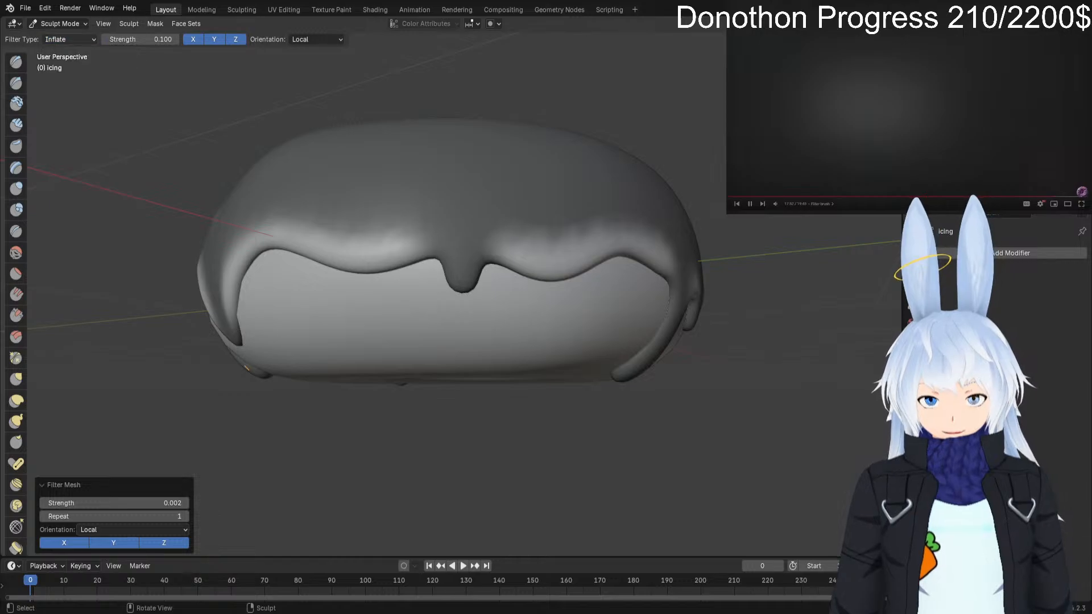
{"action": "left_click", "coordinate": [57, 23]}
{"action": "left_click", "coordinate": [57, 35]}
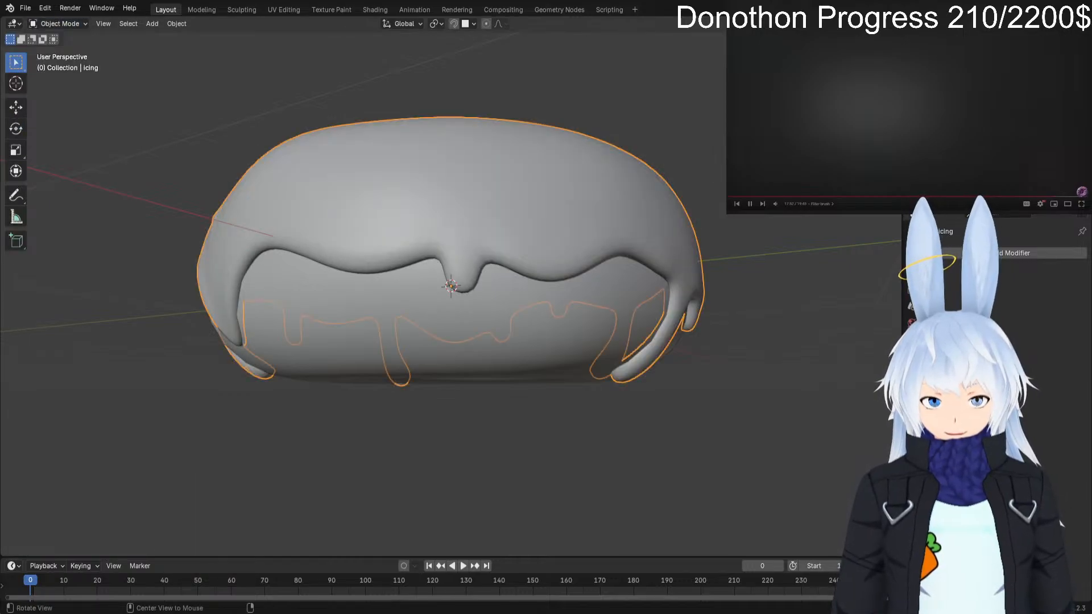
{"action": "left_click", "coordinate": [569, 444]}
{"action": "middle_click_drag", "start_coordinate": [569, 444], "coordinate": [532, 415]}
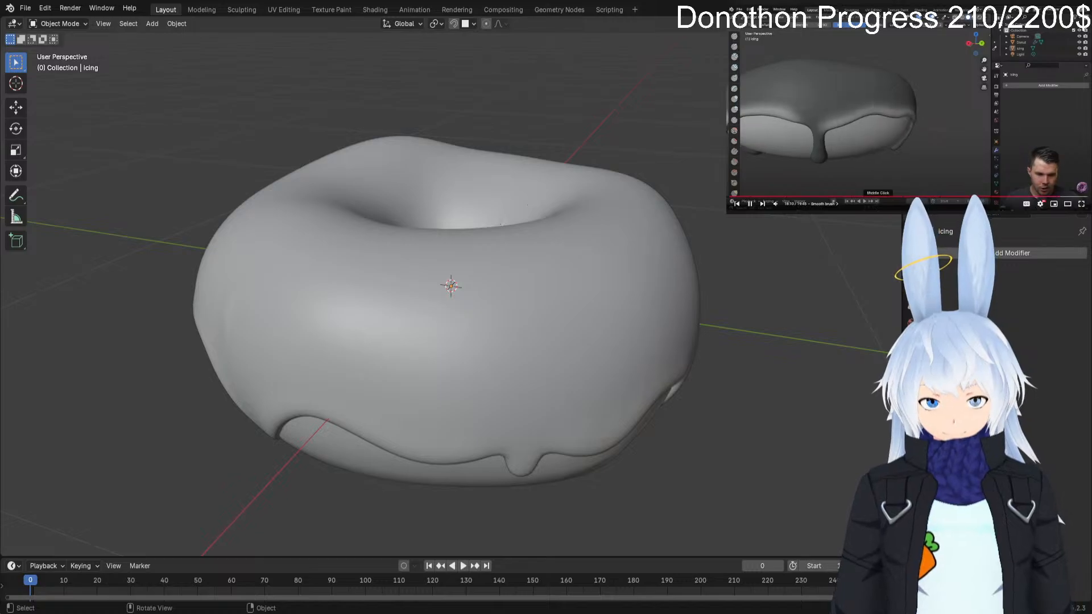
Put the icing back into Sculpt Mode and clear its mask.
{"action": "left_click", "coordinate": [58, 23]}
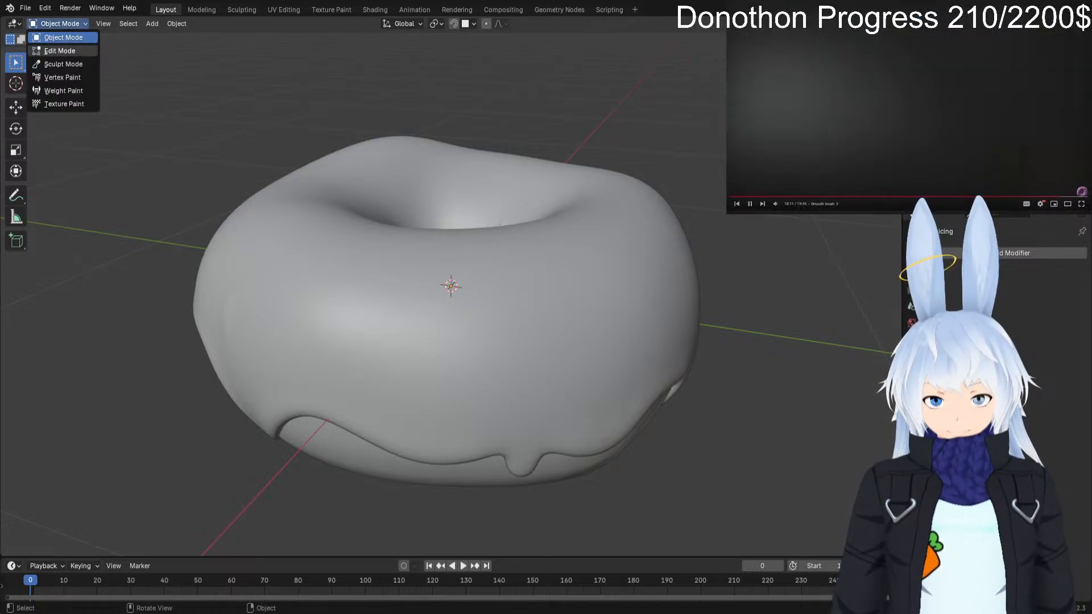
{"action": "left_click", "coordinate": [56, 64]}
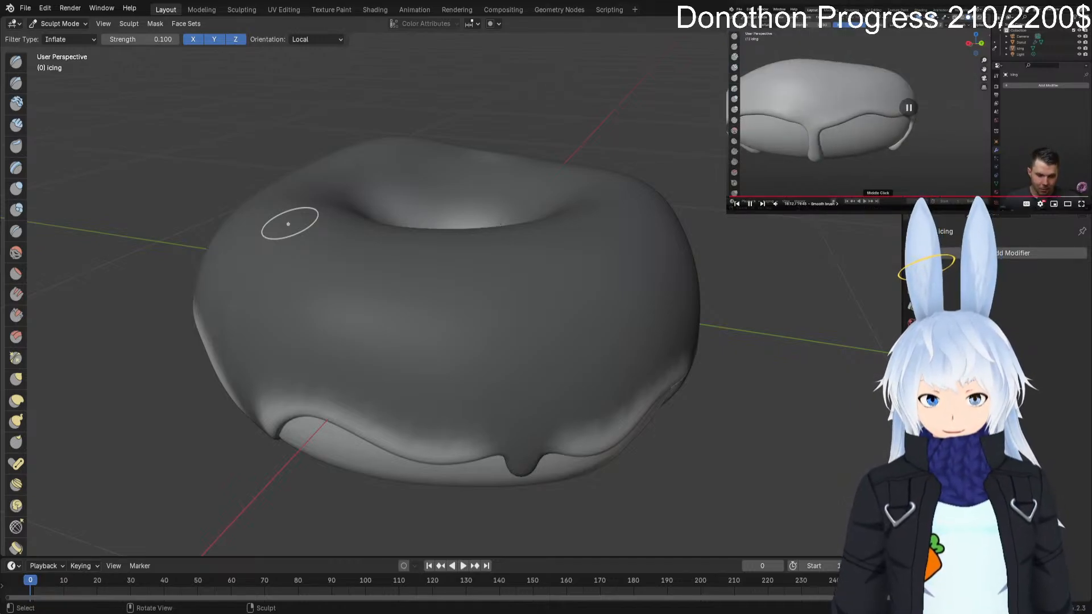
{"action": "left_click", "coordinate": [155, 23]}
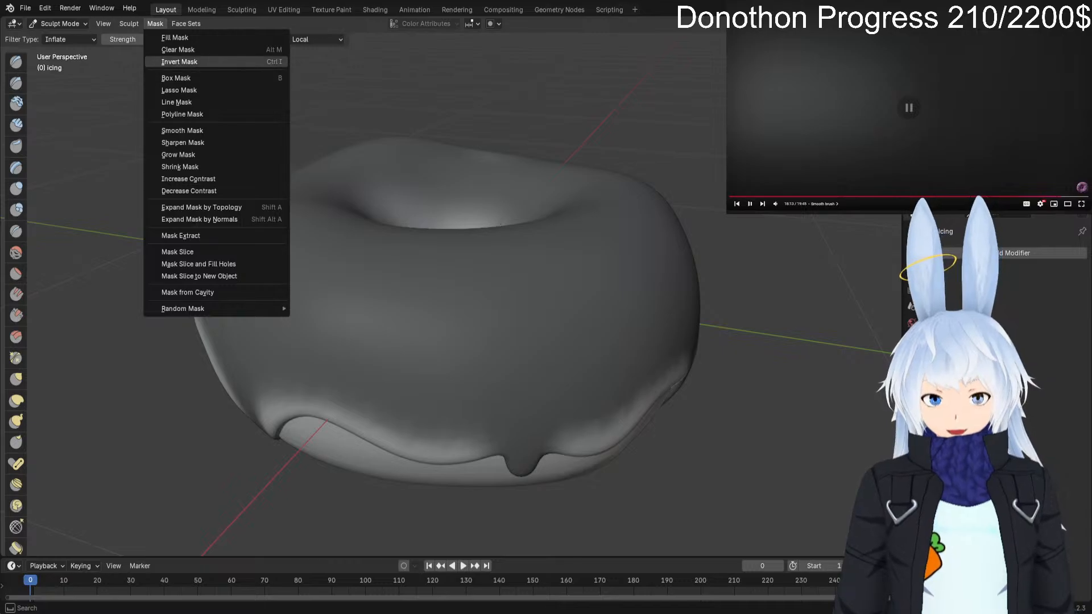
{"action": "left_click", "coordinate": [178, 49]}
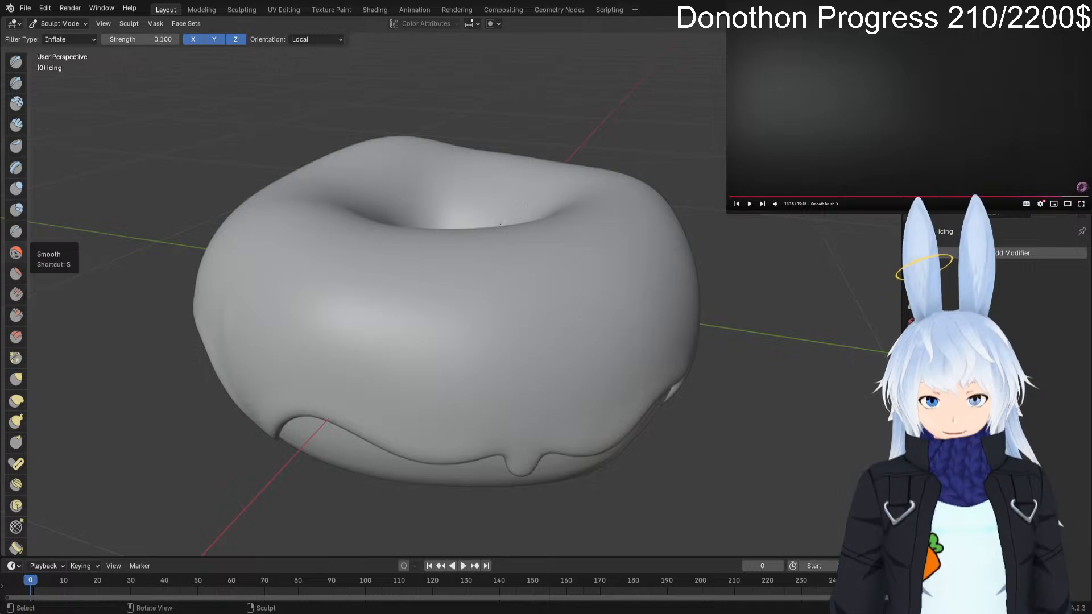
Switch to the Smooth brush with its strength lowered to 0.297 and examine the drips up close.
{"action": "left_click", "coordinate": [16, 252]}
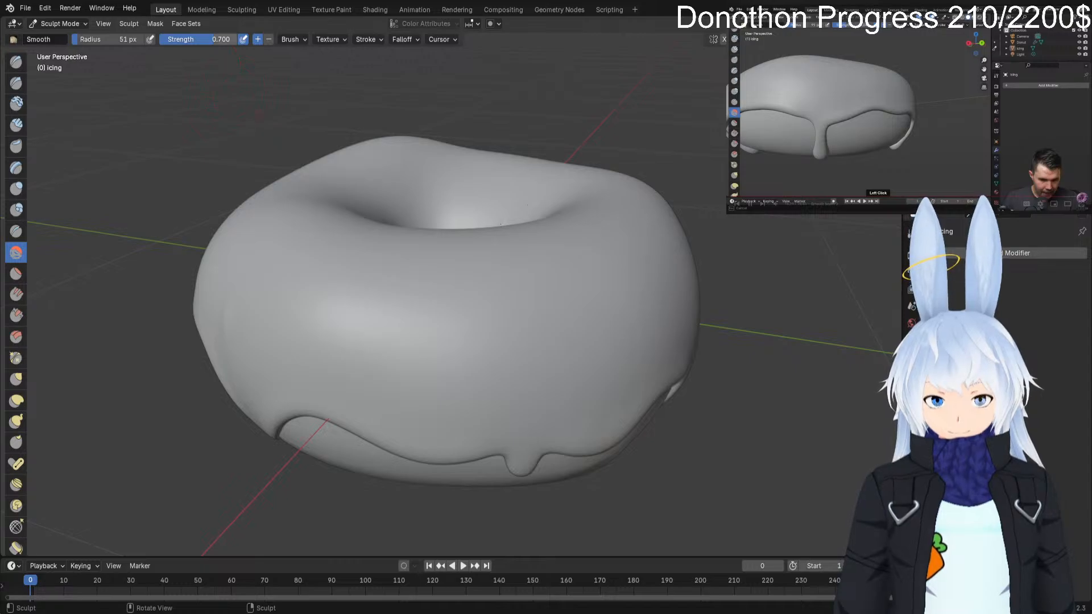
{"action": "left_click_drag", "start_coordinate": [220, 40], "coordinate": [216, 40]}
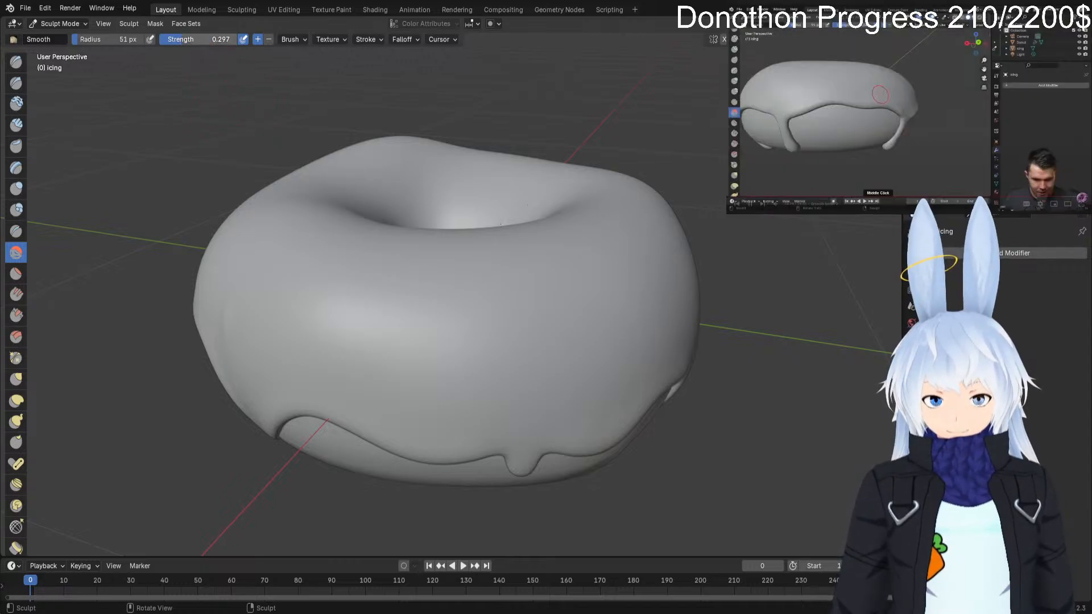
{"action": "mouse_move", "coordinate": [361, 182]}
{"action": "middle_mouse_down"}
{"action": "mouse_move", "coordinate": [490, 197]}
{"action": "mouse_move", "coordinate": [501, 272]}
{"action": "mouse_move", "coordinate": [261, 273]}
{"action": "middle_mouse_up"}
{"action": "mouse_move", "coordinate": [195, 263]}
{"action": "left_mouse_down"}
{"action": "mouse_move", "coordinate": [196, 273]}
{"action": "mouse_move", "coordinate": [453, 281]}
{"action": "left_mouse_up"}
{"action": "mouse_move", "coordinate": [454, 281]}
{"action": "middle_mouse_down"}
{"action": "mouse_move", "coordinate": [336, 259]}
{"action": "mouse_move", "coordinate": [318, 228]}
{"action": "mouse_move", "coordinate": [298, 225]}
{"action": "mouse_move", "coordinate": [273, 255]}
{"action": "middle_mouse_up"}
{"action": "middle_click_drag", "start_coordinate": [398, 293], "coordinate": [385, 304]}
{"action": "scroll", "coordinate": [392, 309], "scroll_direction": "up", "scroll_amount": 3}
{"action": "mouse_move", "coordinate": [463, 334]}
{"action": "middle_mouse_down"}
{"action": "mouse_move", "coordinate": [501, 301]}
{"action": "mouse_move", "coordinate": [501, 327]}
{"action": "mouse_move", "coordinate": [497, 310]}
{"action": "middle_mouse_up"}
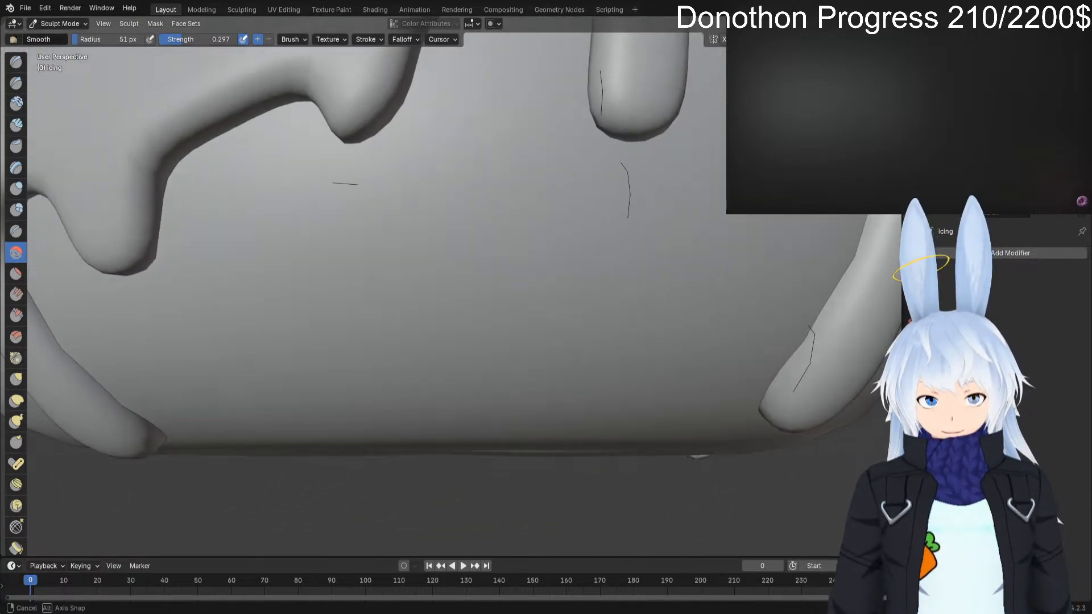
Inspect the icing's mesh in Edit Mode, and return to Sculpt Mode.
{"action": "key", "text": "Tab"}
{"action": "key", "text": "Tab"}
{"action": "scroll", "coordinate": [524, 304], "scroll_direction": "down", "scroll_amount": 6}
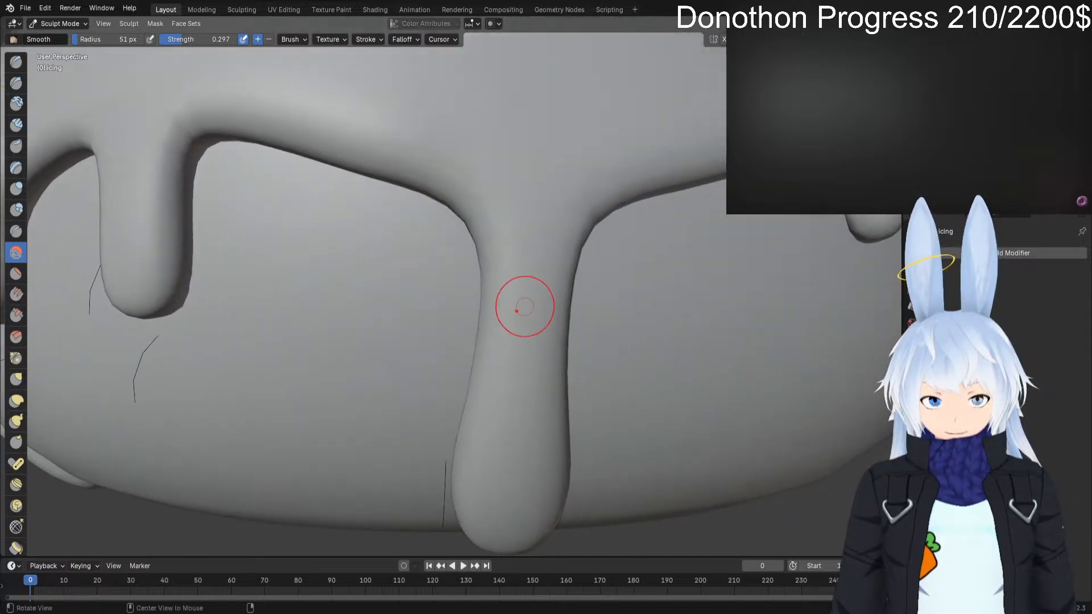
{"action": "key", "text": "Tab"}
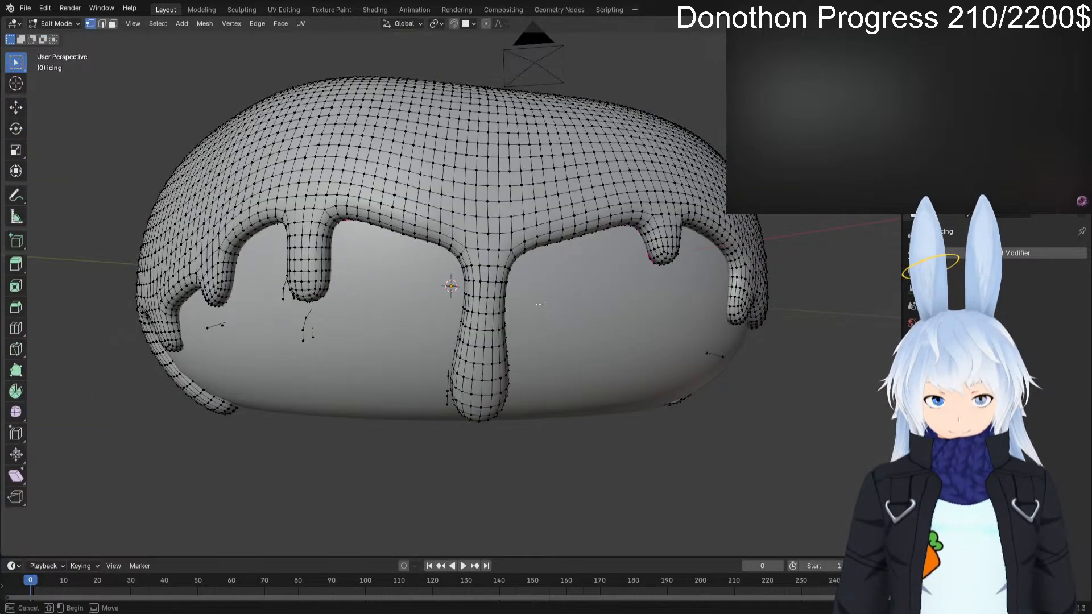
{"action": "left_click_drag", "start_coordinate": [534, 305], "coordinate": [542, 305]}
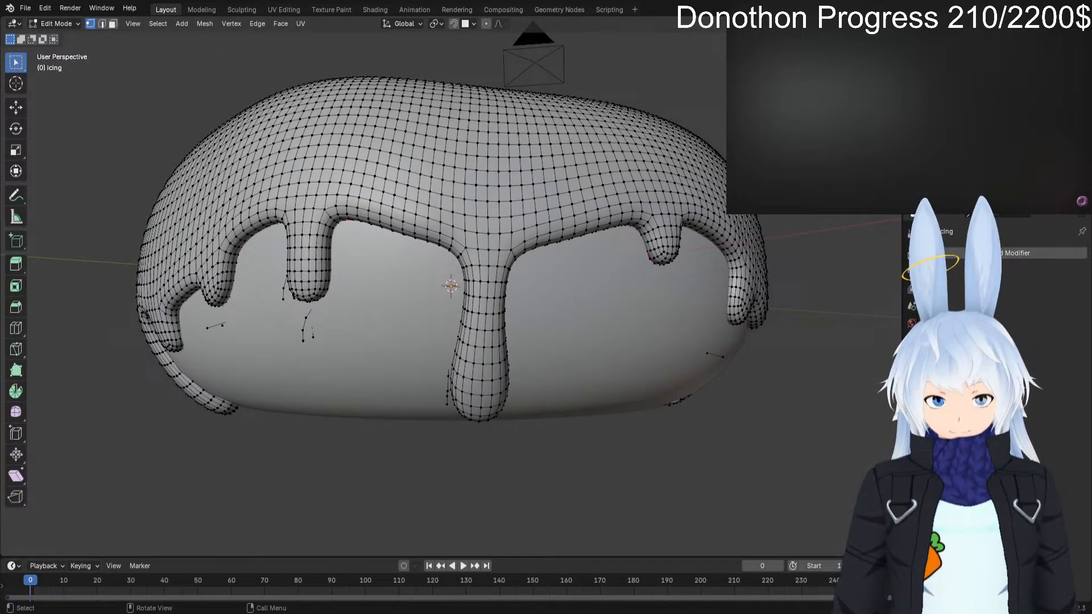
{"action": "key", "text": "Tab"}
{"action": "mouse_move", "coordinate": [641, 334]}
{"action": "middle_mouse_down"}
{"action": "mouse_move", "coordinate": [616, 348]}
{"action": "mouse_move", "coordinate": [643, 188]}
{"action": "mouse_move", "coordinate": [683, 93]}
{"action": "mouse_move", "coordinate": [734, 63]}
{"action": "mouse_move", "coordinate": [677, 37]}
{"action": "mouse_move", "coordinate": [593, 29]}
{"action": "mouse_move", "coordinate": [583, 188]}
{"action": "mouse_move", "coordinate": [341, 316]}
{"action": "middle_mouse_up"}
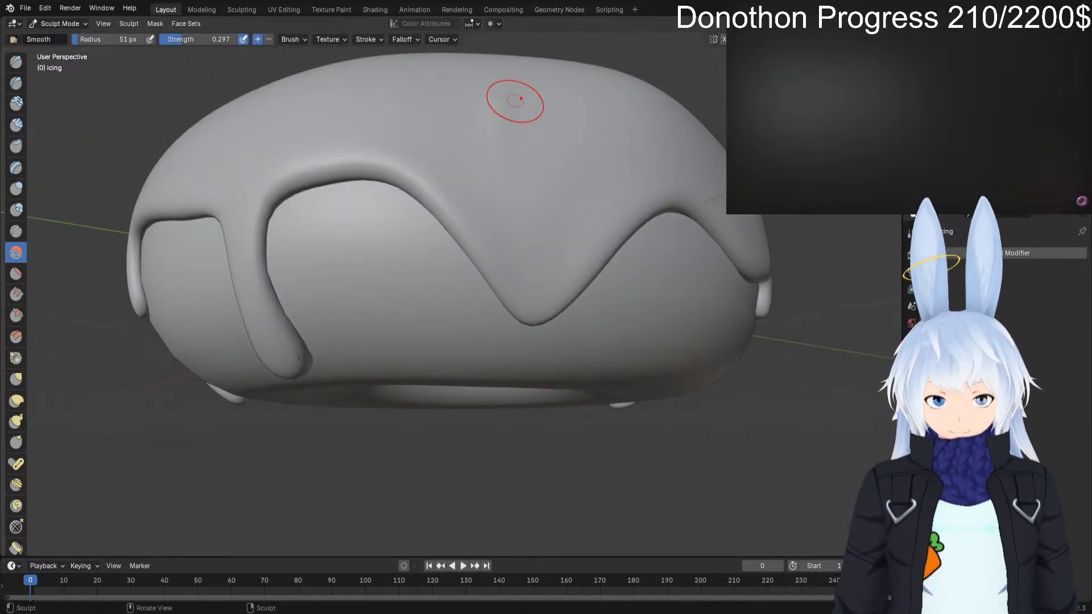
Smooth the icing along the wavy edge on both sides of the short rounded drip.
{"action": "middle_click_drag", "start_coordinate": [486, 171], "coordinate": [490, 225]}
{"action": "mouse_move", "coordinate": [473, 321]}
{"action": "left_mouse_down"}
{"action": "mouse_move", "coordinate": [483, 284]}
{"action": "mouse_move", "coordinate": [544, 295]}
{"action": "mouse_move", "coordinate": [483, 286]}
{"action": "left_mouse_up"}
{"action": "left_click_drag", "start_coordinate": [482, 286], "coordinate": [502, 361]}
{"action": "middle_click_drag", "start_coordinate": [526, 421], "coordinate": [480, 306]}
{"action": "left_click_drag", "start_coordinate": [479, 305], "coordinate": [483, 310]}
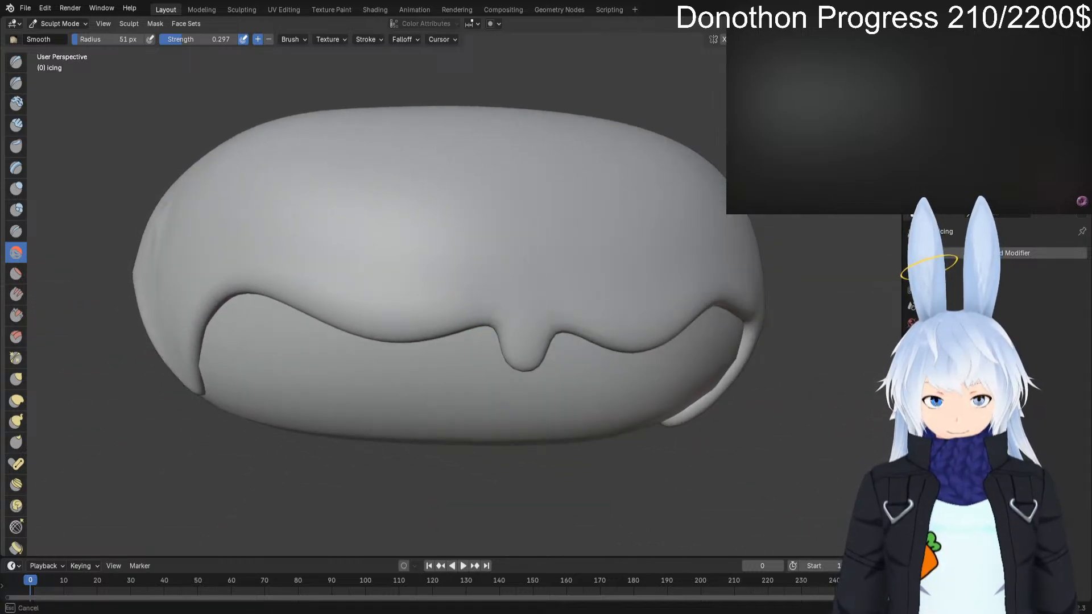
{"action": "left_click_drag", "start_coordinate": [652, 323], "coordinate": [654, 318]}
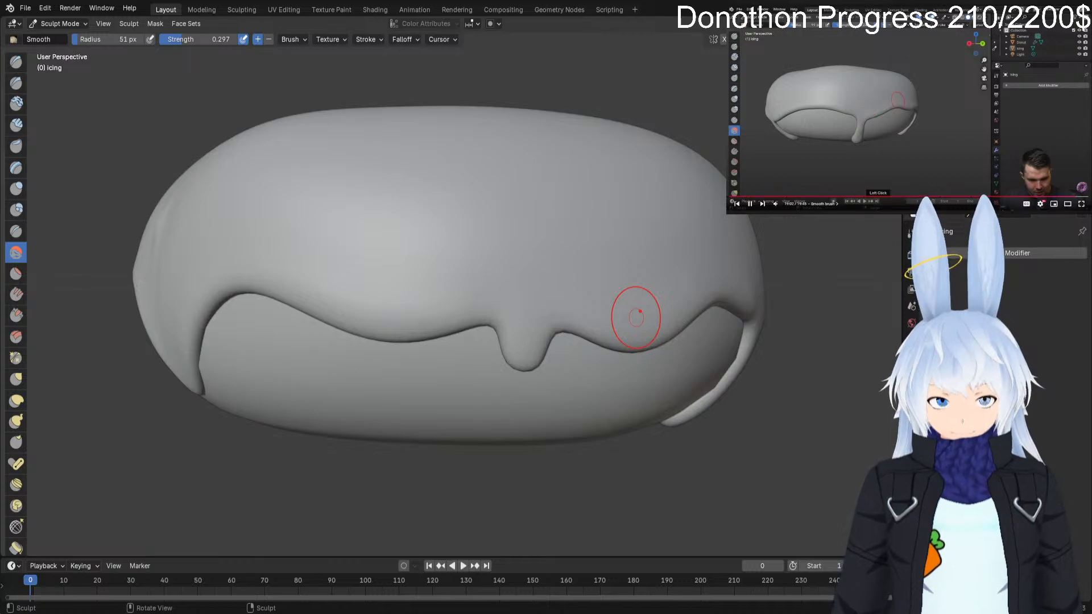
Brush the Smooth tool over the icing surface above the V-shaped drip.
{"action": "middle_click_drag", "start_coordinate": [297, 382], "coordinate": [387, 358]}
{"action": "left_click_drag", "start_coordinate": [585, 212], "coordinate": [569, 177]}
{"action": "left_click_drag", "start_coordinate": [568, 177], "coordinate": [575, 190]}
{"action": "mouse_move", "coordinate": [578, 164]}
{"action": "left_mouse_down"}
{"action": "mouse_move", "coordinate": [577, 210]}
{"action": "mouse_move", "coordinate": [587, 205]}
{"action": "mouse_move", "coordinate": [565, 163]}
{"action": "mouse_move", "coordinate": [571, 204]}
{"action": "mouse_move", "coordinate": [617, 220]}
{"action": "left_mouse_up"}
{"action": "left_click_drag", "start_coordinate": [537, 181], "coordinate": [561, 199]}
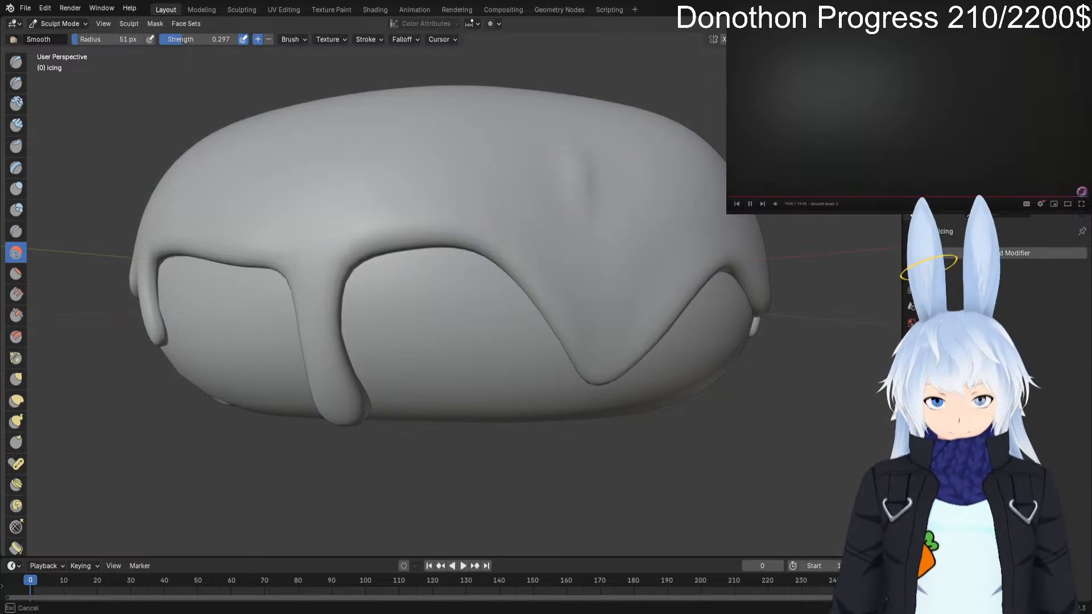
Smooth the arch beside the V-shaped drip and continue down the drip to its tip.
{"action": "left_click_drag", "start_coordinate": [488, 219], "coordinate": [462, 221]}
{"action": "mouse_move", "coordinate": [462, 221]}
{"action": "left_mouse_down"}
{"action": "mouse_move", "coordinate": [469, 249]}
{"action": "mouse_move", "coordinate": [607, 344]}
{"action": "left_mouse_up"}
{"action": "mouse_move", "coordinate": [509, 265]}
{"action": "left_mouse_down"}
{"action": "mouse_move", "coordinate": [334, 229]}
{"action": "mouse_move", "coordinate": [489, 262]}
{"action": "mouse_move", "coordinate": [558, 336]}
{"action": "mouse_move", "coordinate": [614, 370]}
{"action": "mouse_move", "coordinate": [635, 322]}
{"action": "left_mouse_up"}
{"action": "mouse_move", "coordinate": [539, 295]}
{"action": "left_mouse_down"}
{"action": "mouse_move", "coordinate": [566, 341]}
{"action": "mouse_move", "coordinate": [451, 280]}
{"action": "mouse_move", "coordinate": [532, 289]}
{"action": "mouse_move", "coordinate": [571, 354]}
{"action": "left_mouse_up"}
{"action": "left_click_drag", "start_coordinate": [571, 354], "coordinate": [602, 388]}
{"action": "middle_click_drag", "start_coordinate": [434, 362], "coordinate": [451, 320]}
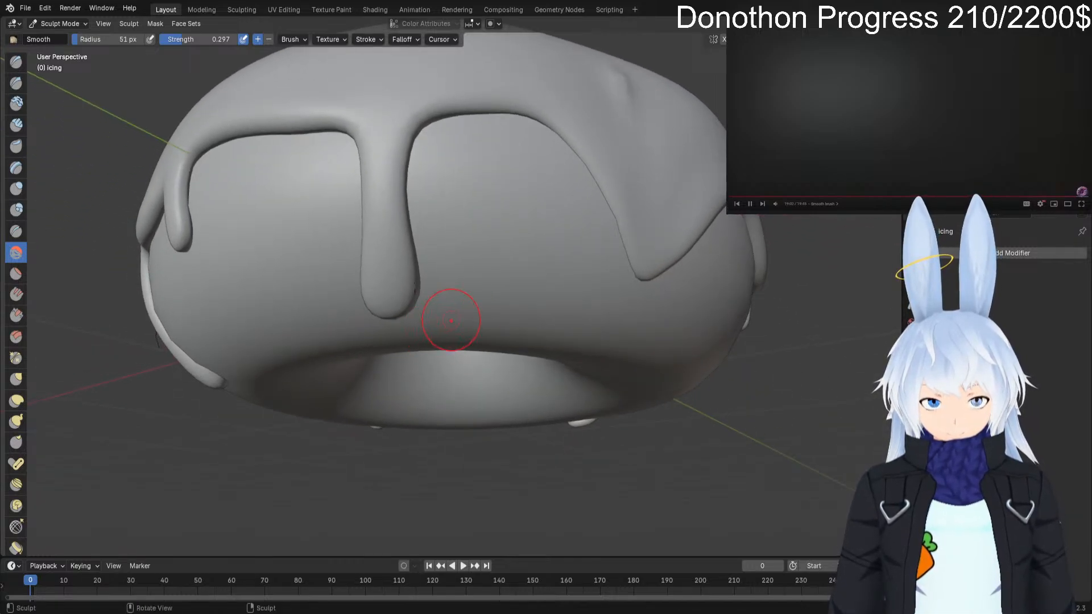
Smooth the slim drip and the arched edge running from it towards the long drip.
{"action": "mouse_move", "coordinate": [478, 285]}
{"action": "middle_mouse_down"}
{"action": "mouse_move", "coordinate": [387, 302]}
{"action": "mouse_move", "coordinate": [296, 296]}
{"action": "middle_mouse_up"}
{"action": "left_click_drag", "start_coordinate": [287, 295], "coordinate": [273, 344]}
{"action": "mouse_move", "coordinate": [306, 260]}
{"action": "left_mouse_down"}
{"action": "mouse_move", "coordinate": [289, 296]}
{"action": "mouse_move", "coordinate": [322, 250]}
{"action": "left_mouse_up"}
{"action": "mouse_move", "coordinate": [402, 257]}
{"action": "left_mouse_down"}
{"action": "mouse_move", "coordinate": [305, 254]}
{"action": "mouse_move", "coordinate": [290, 270]}
{"action": "mouse_move", "coordinate": [412, 257]}
{"action": "left_mouse_up"}
{"action": "left_click_drag", "start_coordinate": [318, 255], "coordinate": [283, 255]}
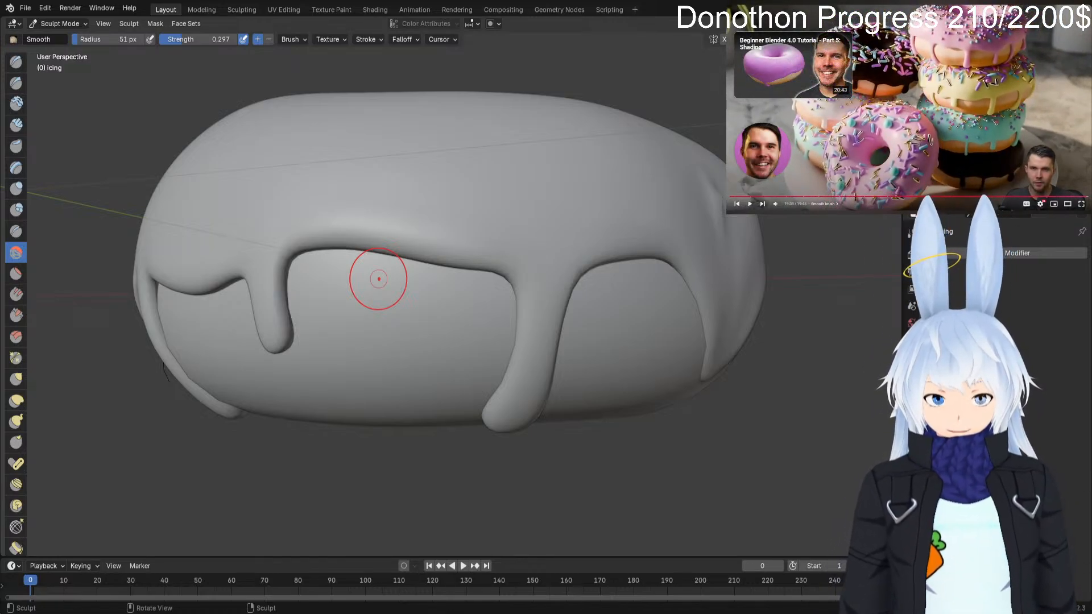
{"action": "middle_click_drag", "start_coordinate": [466, 183], "coordinate": [466, 288]}
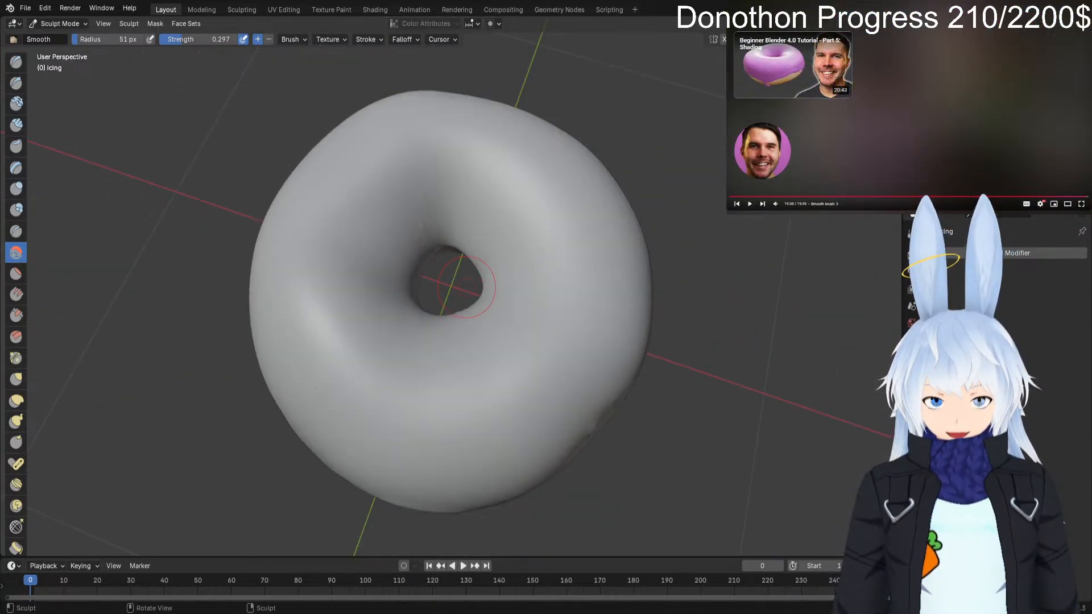
Switch the icing from Sculpt Mode to Object Mode and open its mesh in Edit Mode.
{"action": "scroll", "coordinate": [467, 287], "scroll_direction": "up", "scroll_amount": 3}
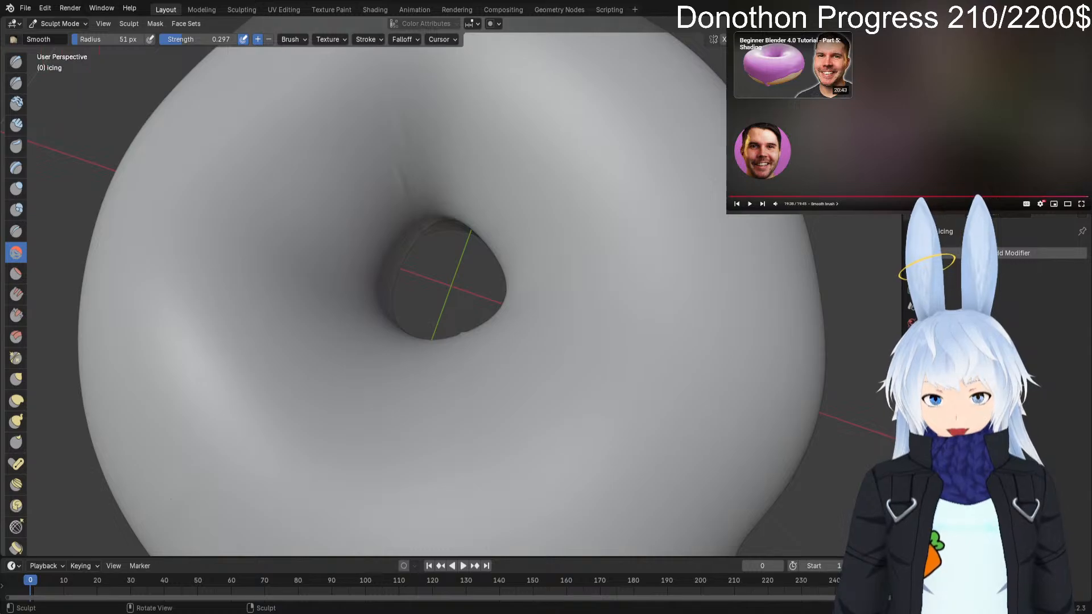
{"action": "left_click", "coordinate": [60, 23]}
{"action": "left_click", "coordinate": [63, 37]}
{"action": "middle_click_drag", "start_coordinate": [466, 287], "coordinate": [467, 194]}
{"action": "scroll", "coordinate": [451, 286], "scroll_direction": "down", "scroll_amount": 2}
{"action": "middle_click_drag", "start_coordinate": [451, 286], "coordinate": [450, 251]}
{"action": "key", "text": "Tab"}
{"action": "scroll", "coordinate": [451, 286], "scroll_direction": "up", "scroll_amount": 5}
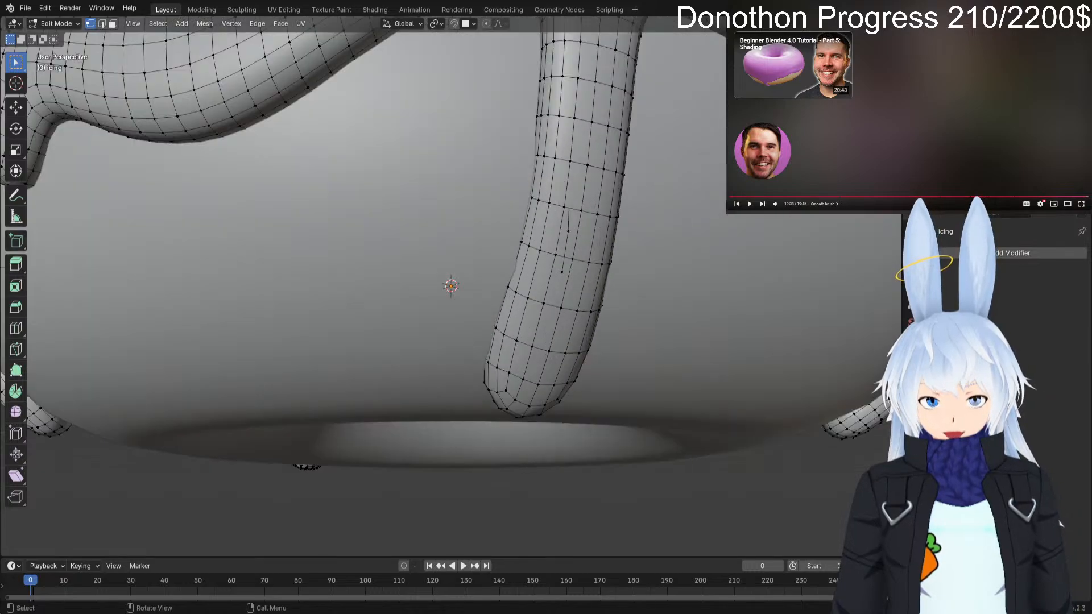
Select the stray loose vertices floating on and around the icing's drips and delete them as vertices.
{"action": "scroll", "coordinate": [451, 286], "scroll_direction": "up", "scroll_amount": 2}
{"action": "left_click", "coordinate": [659, 189], "text": "shift"}
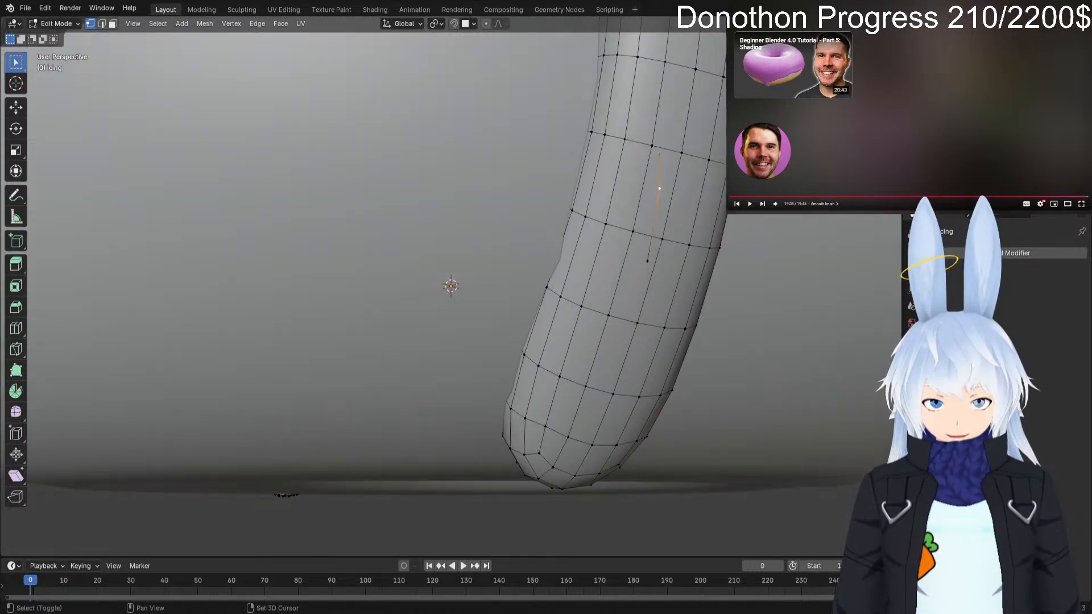
{"action": "scroll", "coordinate": [451, 286], "scroll_direction": "down", "scroll_amount": 5}
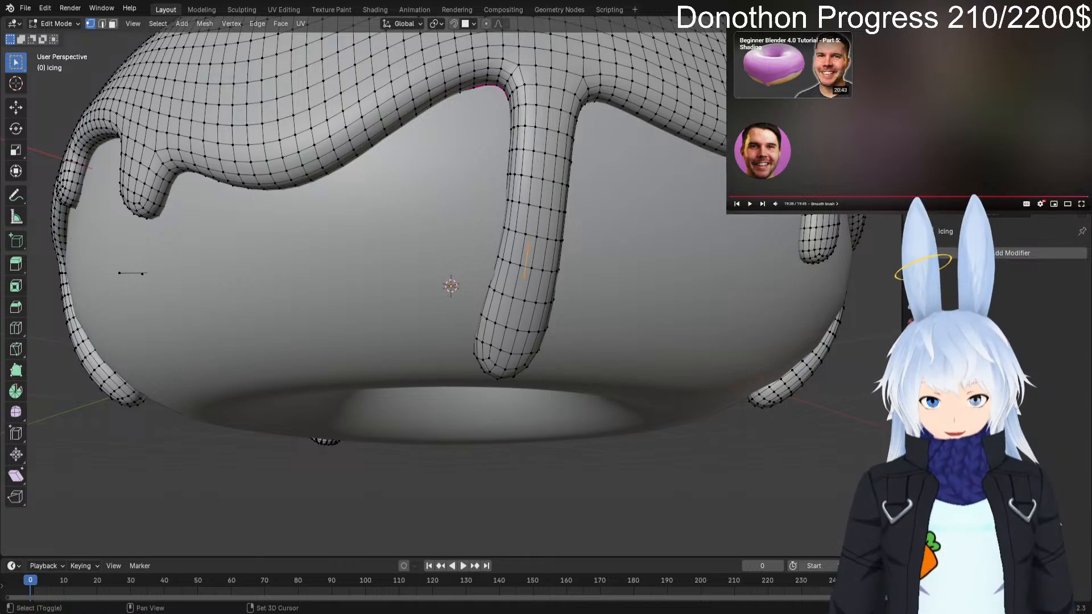
{"action": "left_click", "coordinate": [120, 273], "text": "shift"}
{"action": "middle_click_drag", "start_coordinate": [119, 272], "coordinate": [310, 289]}
{"action": "scroll", "coordinate": [310, 295], "scroll_direction": "up", "scroll_amount": 3}
{"action": "left_click", "coordinate": [342, 264], "text": "shift"}
{"action": "left_click", "coordinate": [337, 291], "text": "shift"}
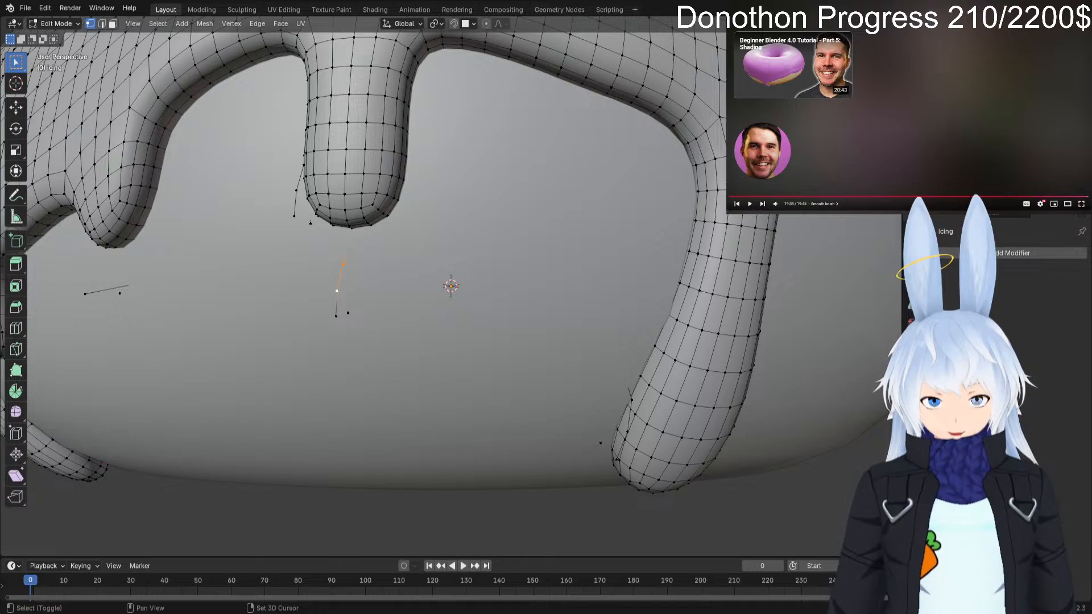
{"action": "left_click", "coordinate": [336, 317], "text": "shift"}
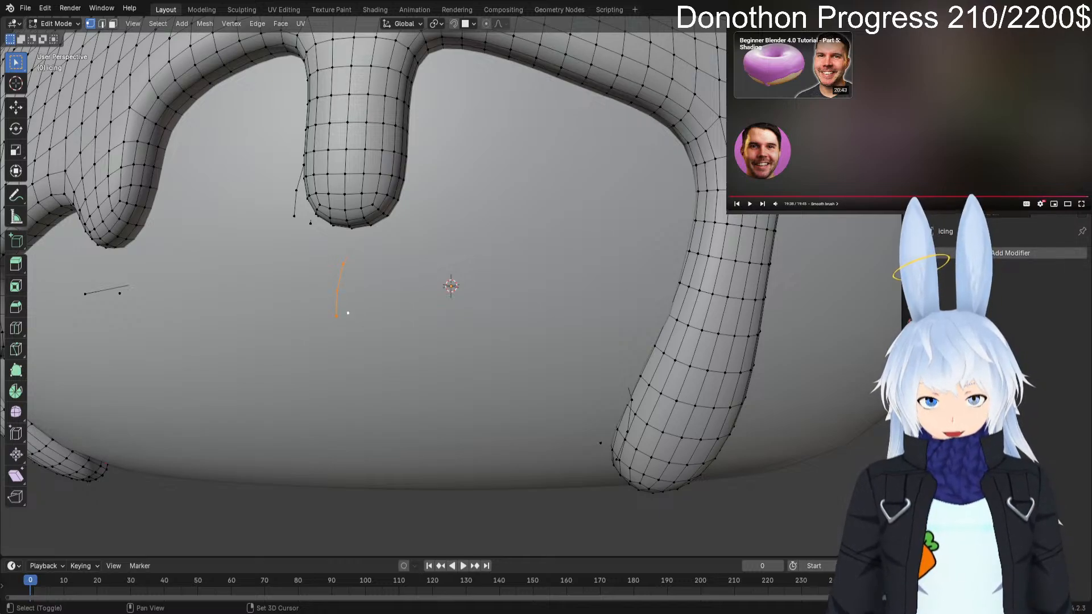
{"action": "left_click", "coordinate": [294, 216], "text": "shift"}
{"action": "left_click", "coordinate": [85, 294], "text": "shift"}
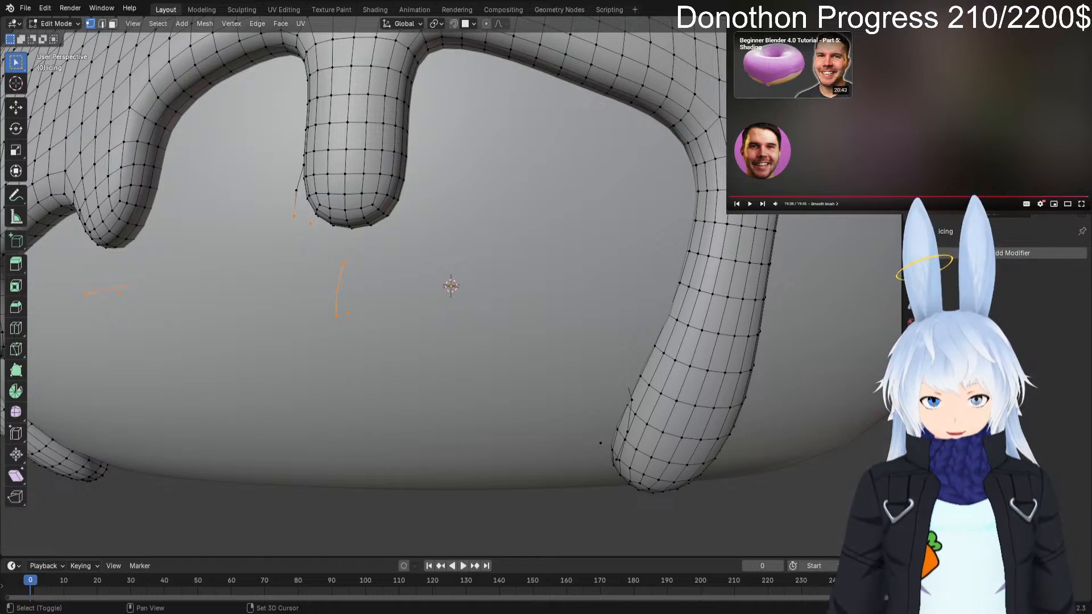
{"action": "left_click", "coordinate": [297, 190], "text": "shift"}
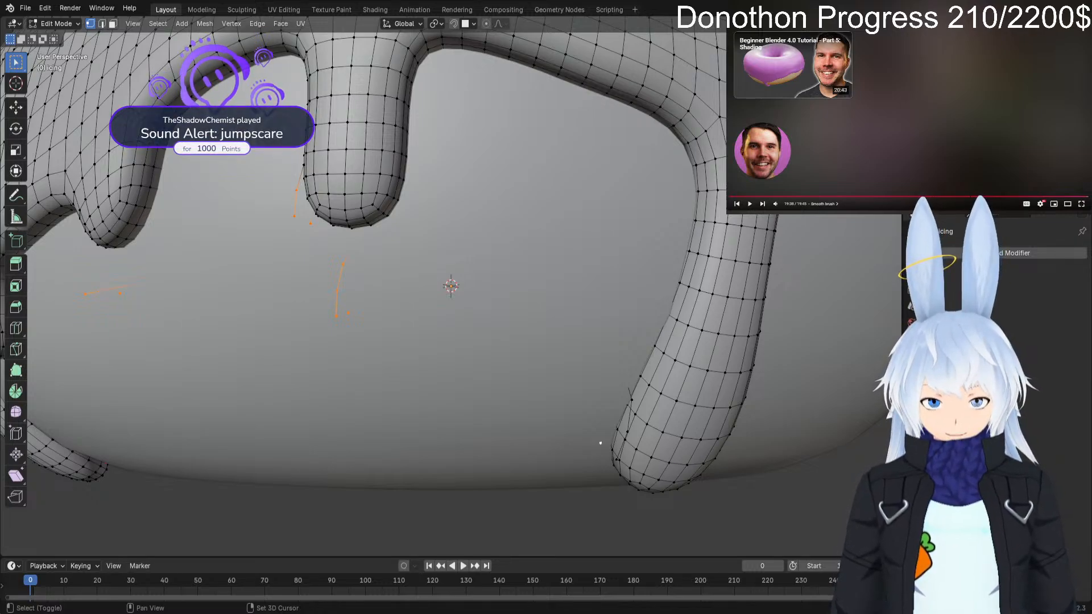
{"action": "left_click", "coordinate": [631, 400], "text": "shift"}
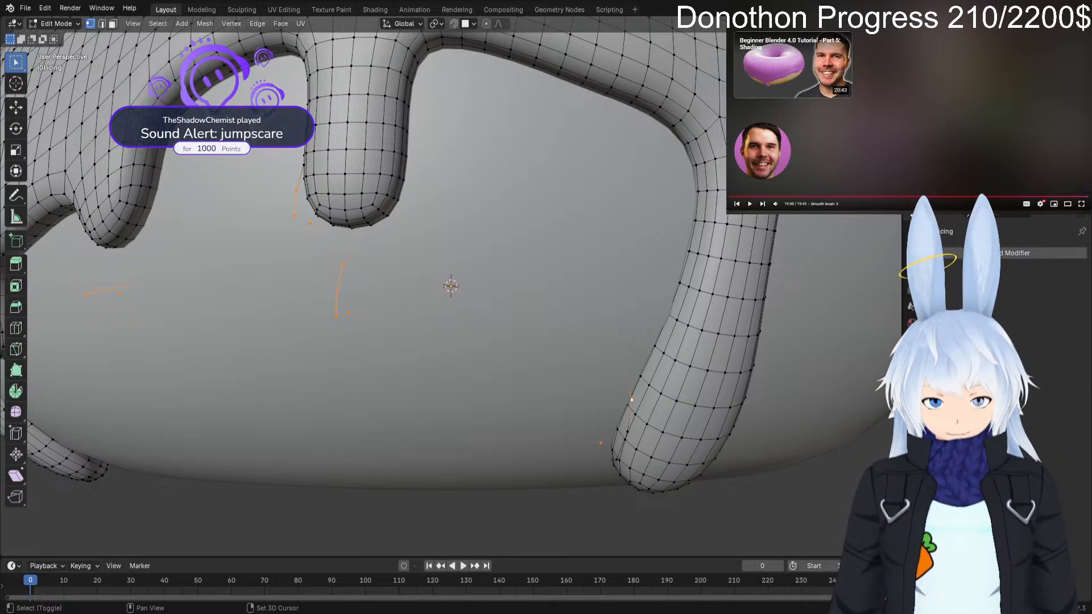
{"action": "scroll", "coordinate": [451, 286], "scroll_direction": "down", "scroll_amount": 2}
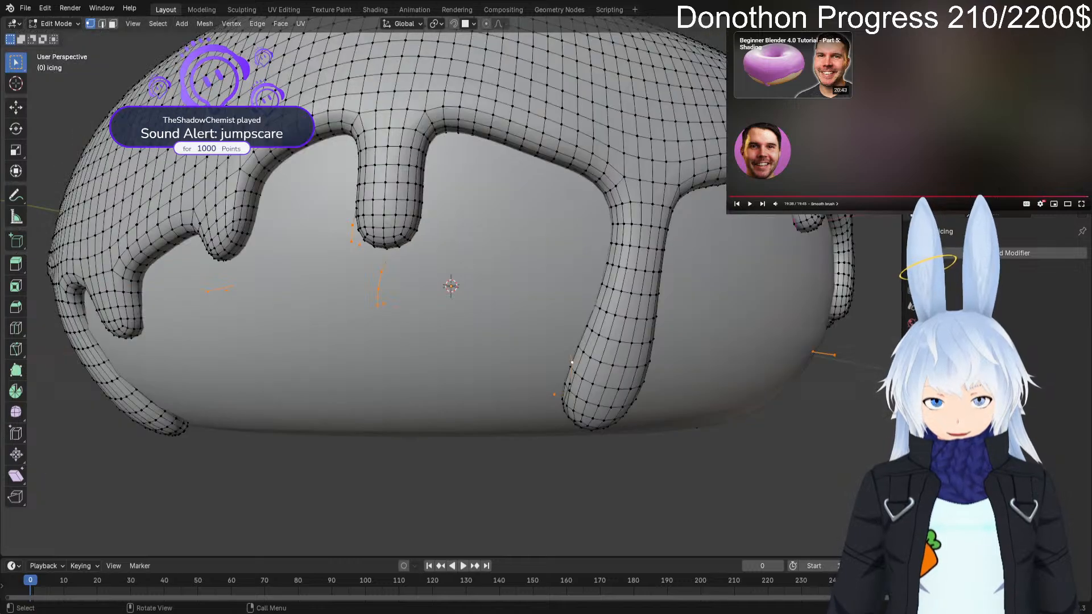
{"action": "key", "text": "x"}
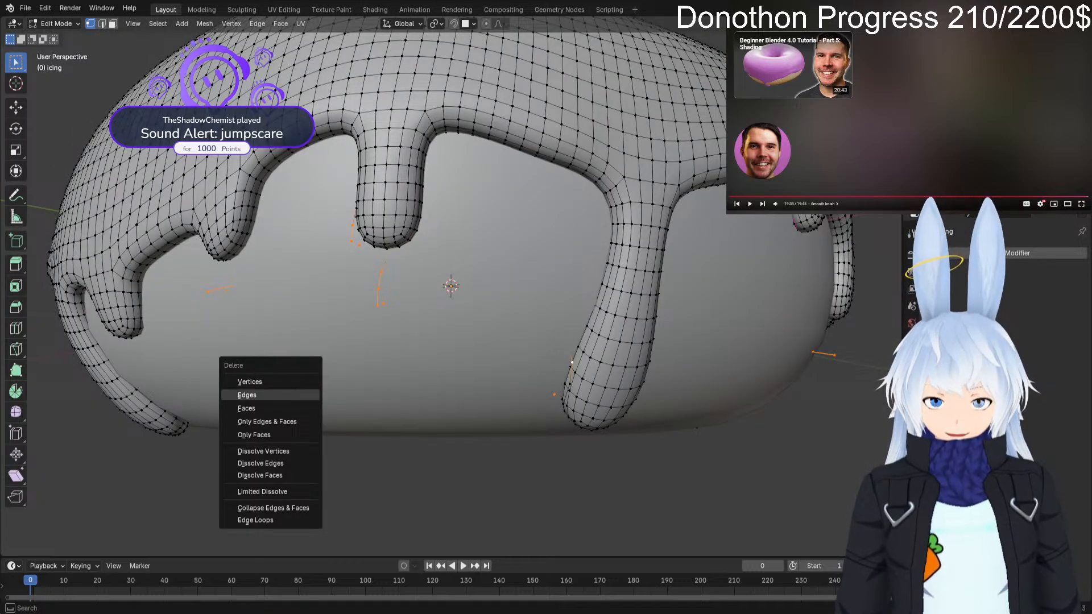
{"action": "left_click", "coordinate": [297, 383]}
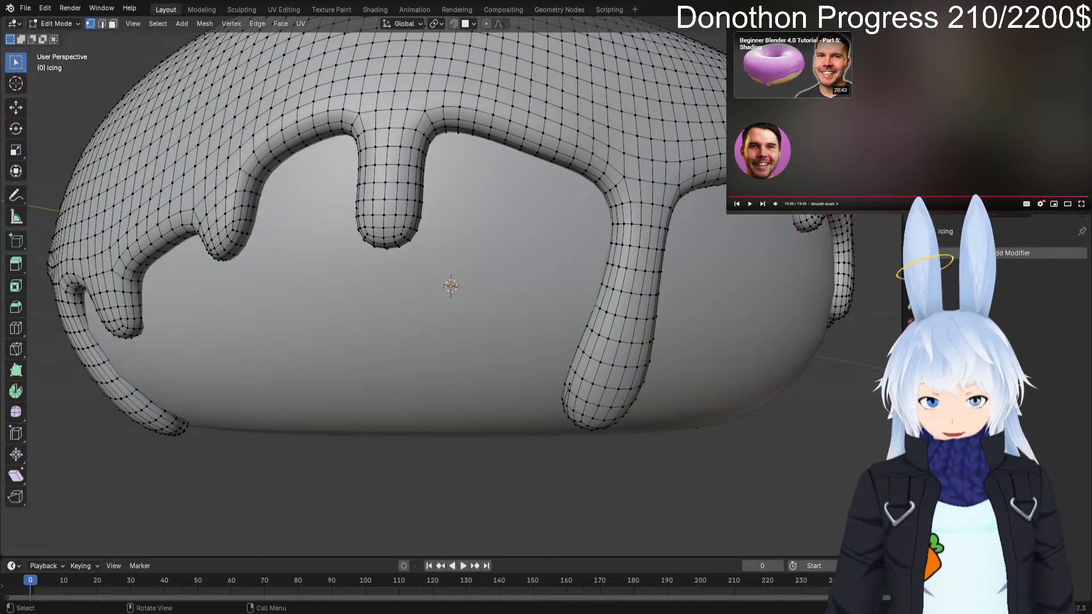
Delete the two remaining loose vertices beside the tip of the long teardrop-shaped drip.
{"action": "middle_click_drag", "start_coordinate": [302, 379], "coordinate": [461, 392]}
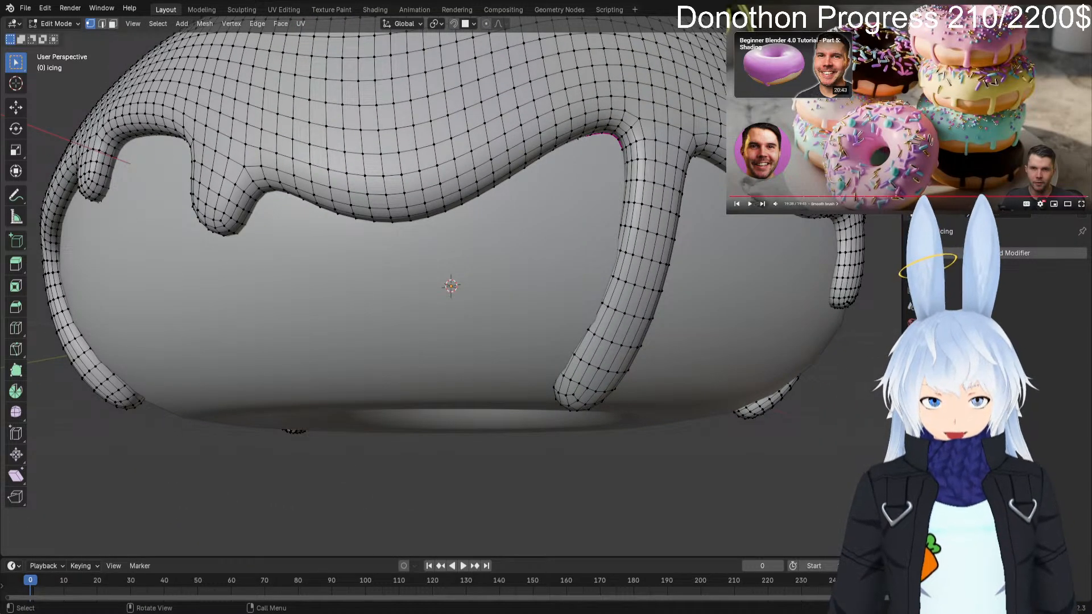
{"action": "middle_click_drag", "start_coordinate": [443, 318], "coordinate": [570, 331]}
{"action": "key", "text": "Tab"}
{"action": "key", "text": "Tab"}
{"action": "key", "text": "Tab"}
{"action": "key", "text": "Tab"}
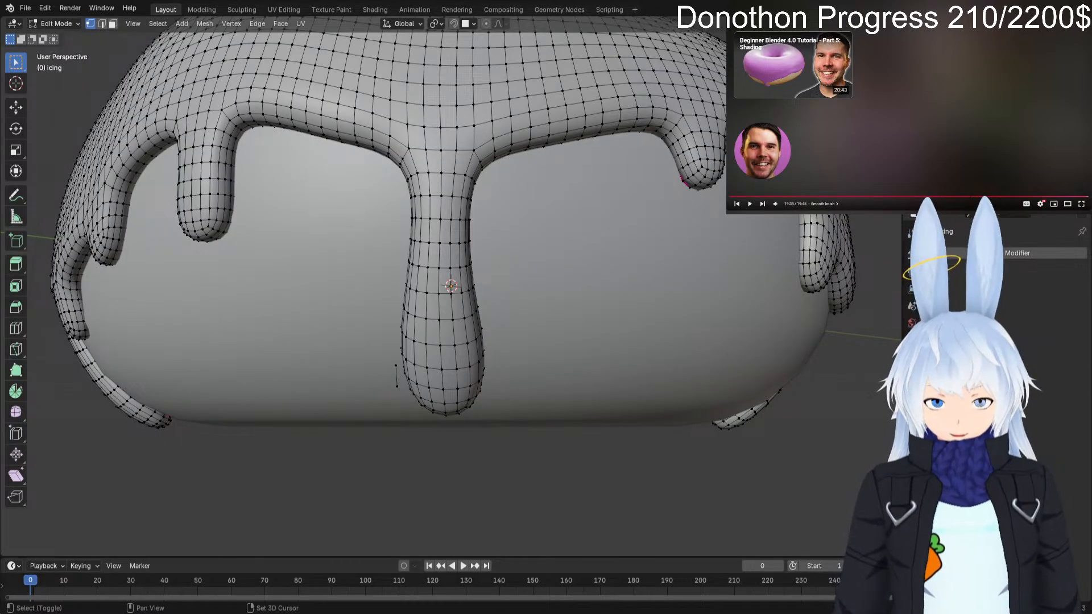
{"action": "left_click", "coordinate": [396, 366], "text": "shift"}
{"action": "left_click", "coordinate": [397, 387], "text": "shift"}
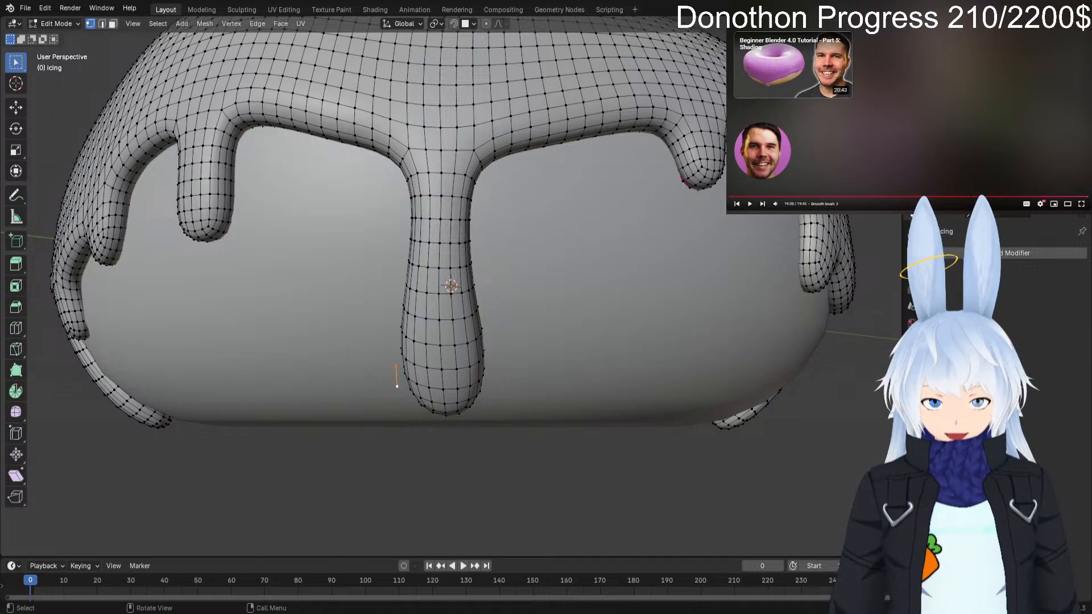
{"action": "key", "text": "x"}
{"action": "left_click", "coordinate": [529, 321]}
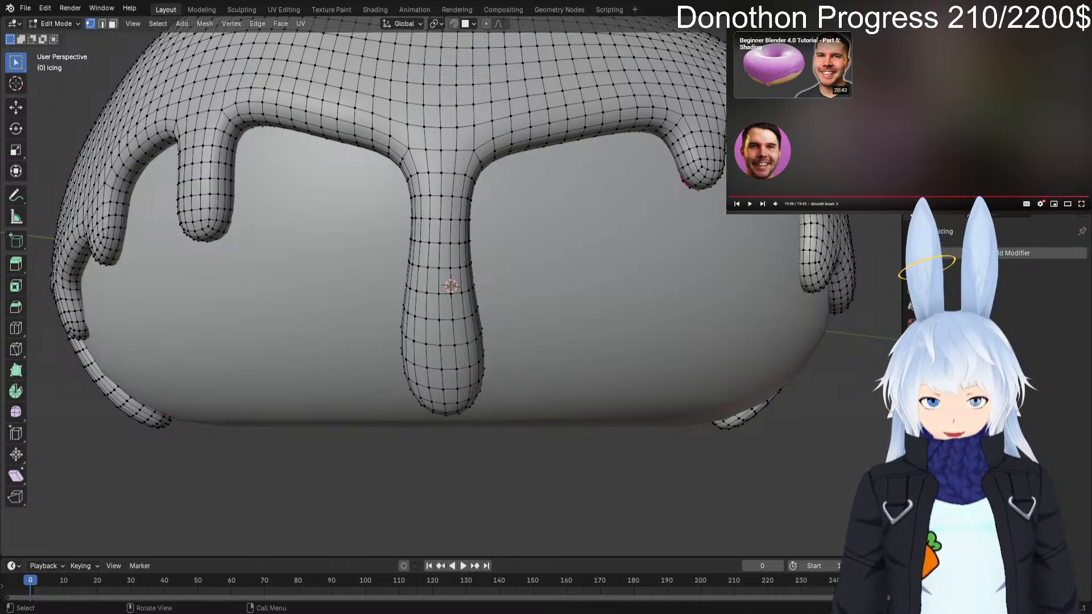
Check the icing mesh for further stray geometry and return to Object Mode.
{"action": "key", "text": "Tab"}
{"action": "key", "text": "Tab"}
{"action": "middle_click_drag", "start_coordinate": [528, 321], "coordinate": [685, 267]}
{"action": "middle_click_drag", "start_coordinate": [424, 349], "coordinate": [546, 401]}
{"action": "key", "text": "Tab"}
{"action": "middle_click_drag", "start_coordinate": [544, 283], "coordinate": [538, 205]}
{"action": "scroll", "coordinate": [482, 325], "scroll_direction": "down", "scroll_amount": 2}
{"action": "scroll", "coordinate": [483, 324], "scroll_direction": "down", "scroll_amount": 2}
{"action": "scroll", "coordinate": [483, 325], "scroll_direction": "up", "scroll_amount": 2}
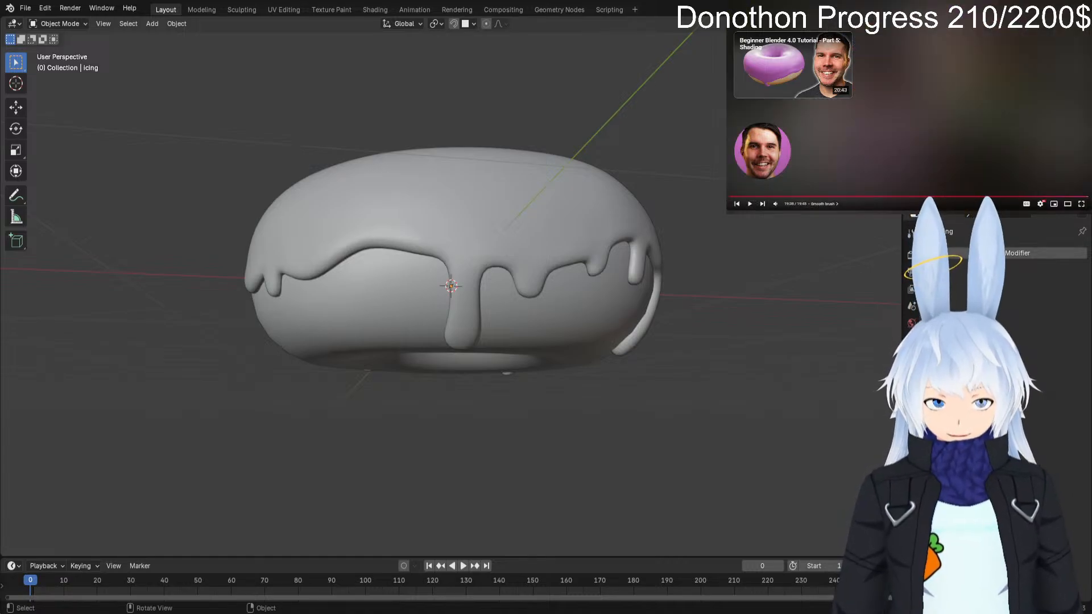
{"action": "middle_click_drag", "start_coordinate": [537, 227], "coordinate": [16, 89]}
{"action": "key", "text": "Tab"}
{"action": "key", "text": "Tab"}
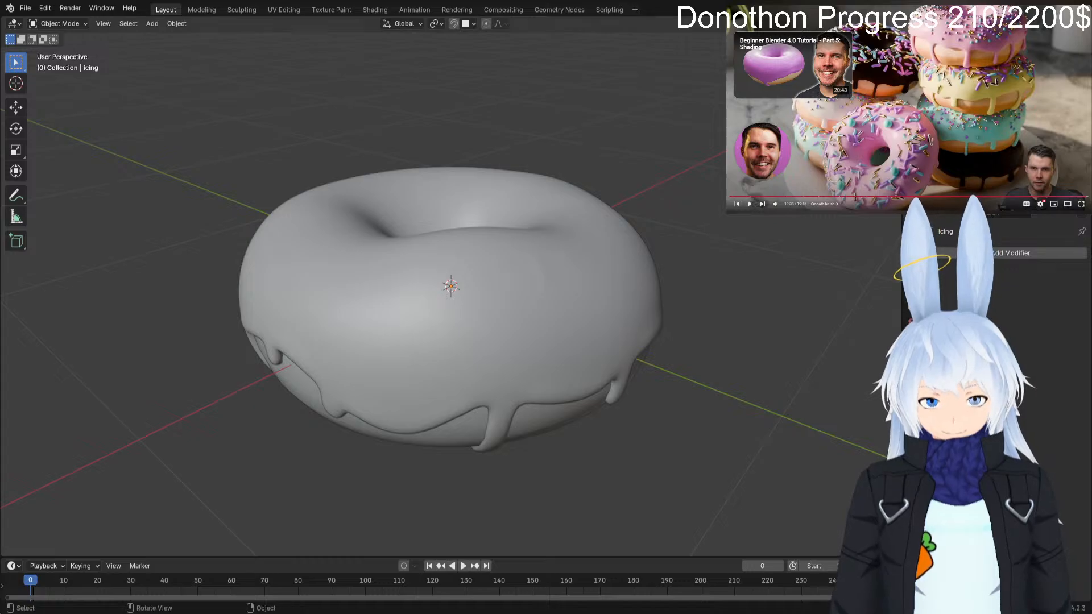
Save the current Blender file.
{"action": "middle_click_drag", "start_coordinate": [546, 256], "coordinate": [546, 319]}
{"action": "left_click", "coordinate": [25, 8]}
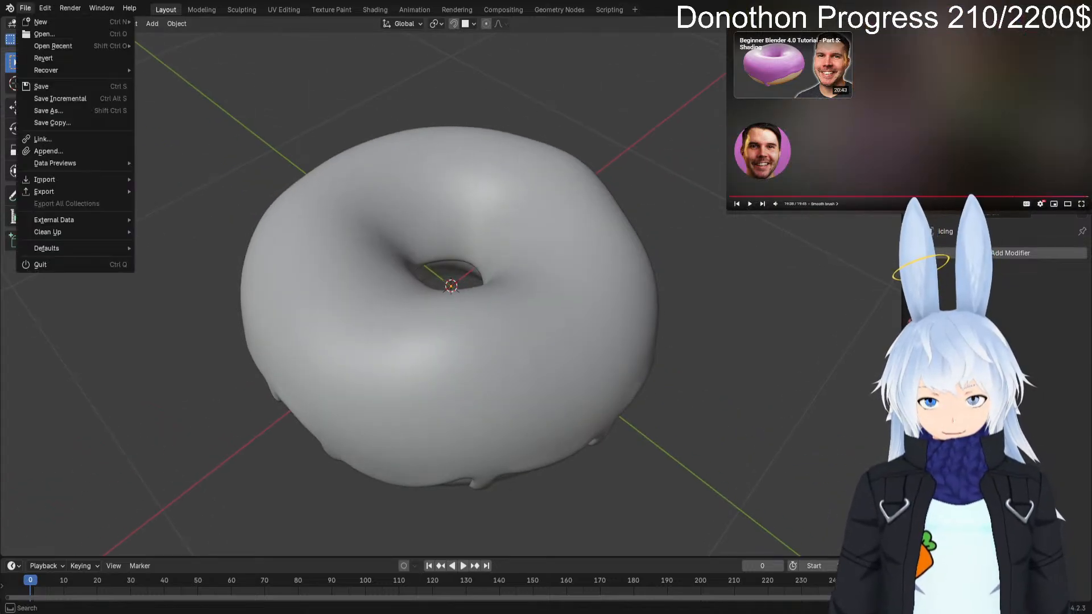
{"action": "left_click", "coordinate": [40, 86]}
Examine the shape of the donut, its icing and the drips from above, below and around the sides.
{"action": "middle_click_drag", "start_coordinate": [663, 279], "coordinate": [674, 216]}
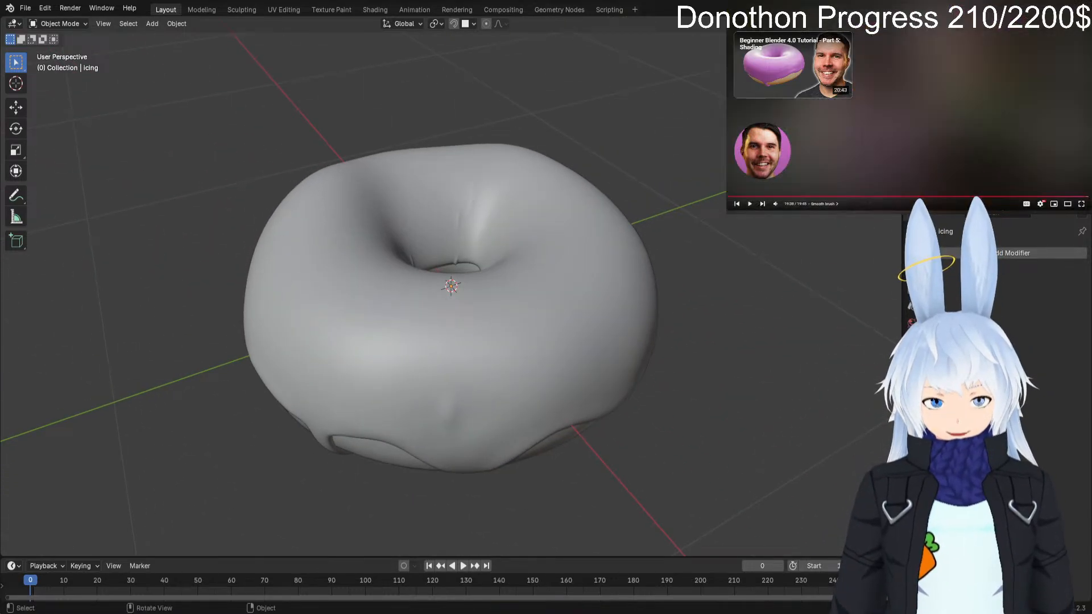
{"action": "middle_click_drag", "start_coordinate": [398, 389], "coordinate": [438, 317]}
{"action": "left_click_drag", "start_coordinate": [438, 317], "coordinate": [655, 252], "text": "alt"}
{"action": "middle_click_drag", "start_coordinate": [655, 252], "coordinate": [689, 286]}
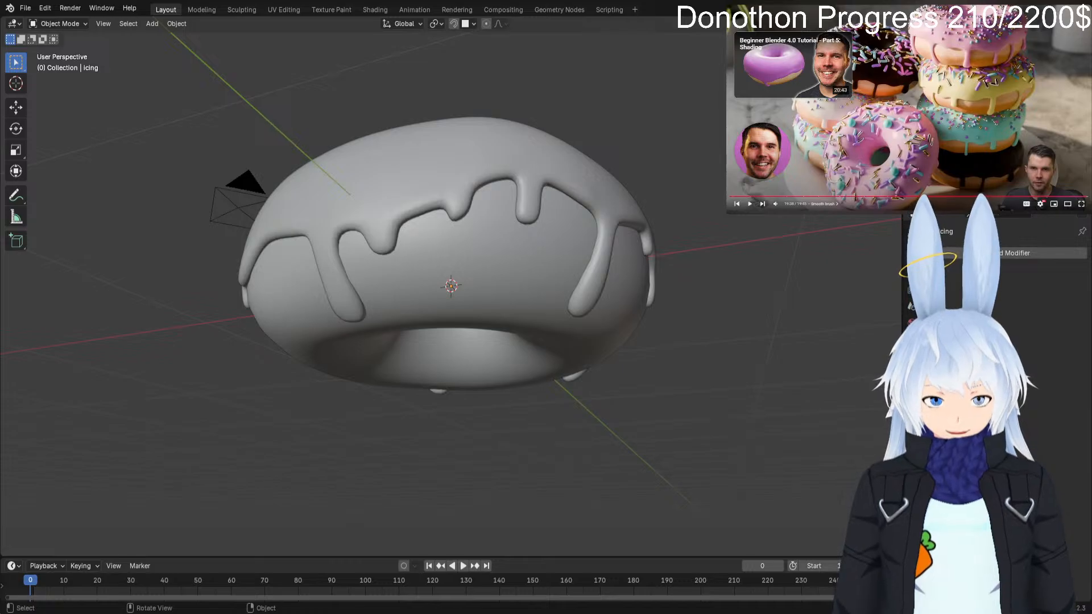
{"action": "scroll", "coordinate": [909, 108], "scroll_direction": "down", "scroll_amount": 1}
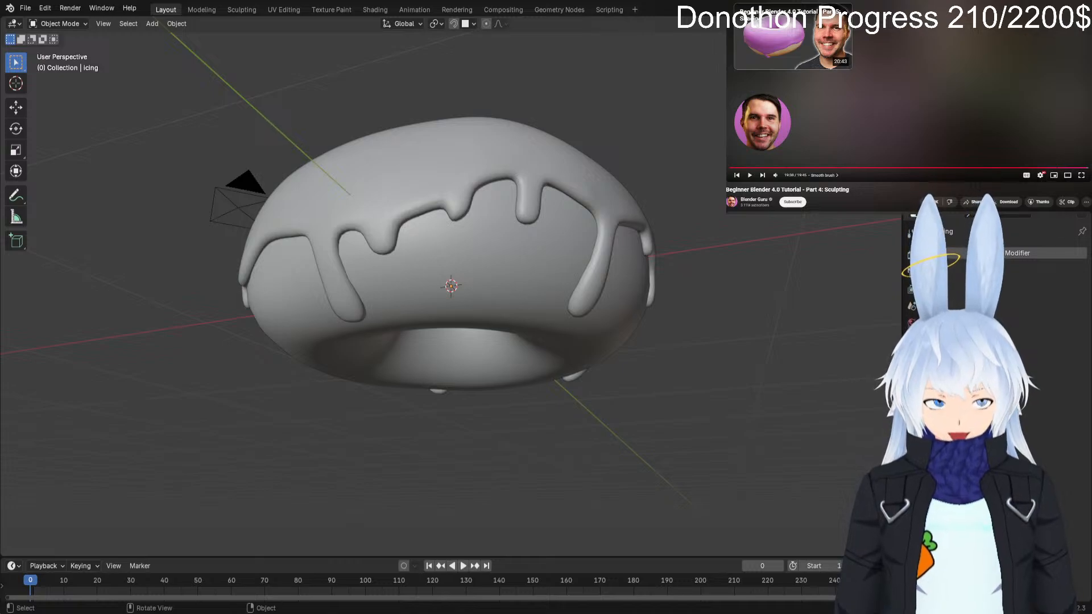
{"action": "middle_click_drag", "start_coordinate": [455, 256], "coordinate": [405, 253]}
{"action": "scroll", "coordinate": [434, 340], "scroll_direction": "down", "scroll_amount": 2}
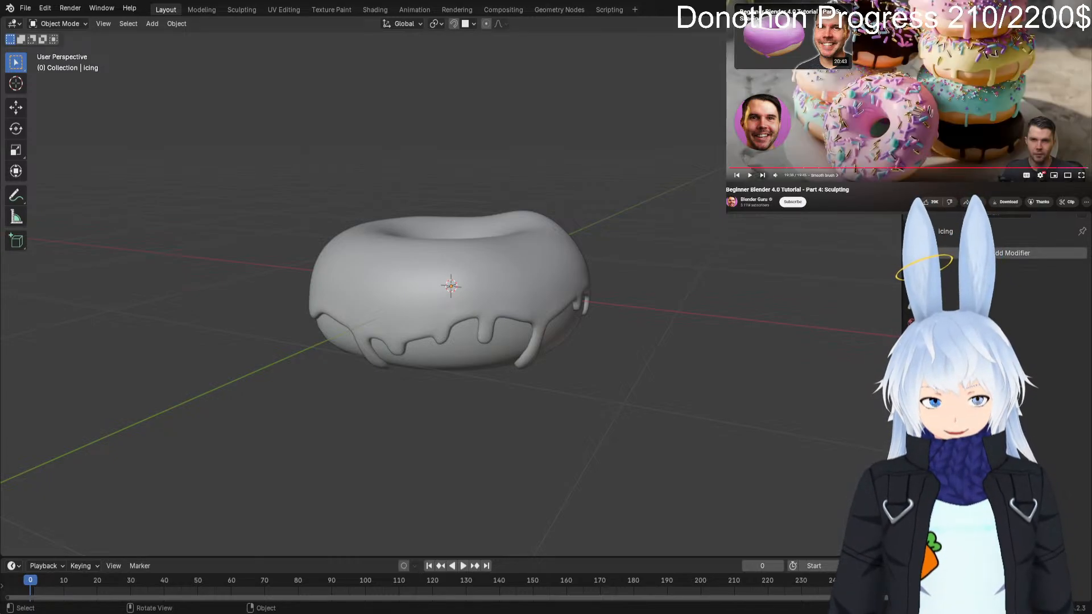
{"action": "middle_click_drag", "start_coordinate": [455, 239], "coordinate": [469, 215]}
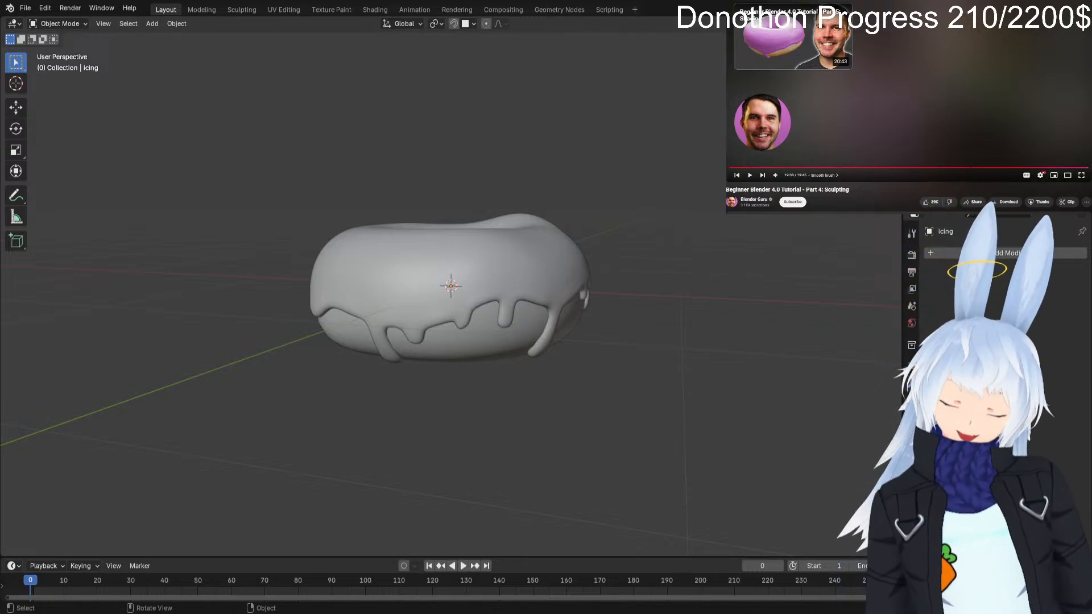
{"action": "middle_click_drag", "start_coordinate": [449, 273], "coordinate": [383, 267]}
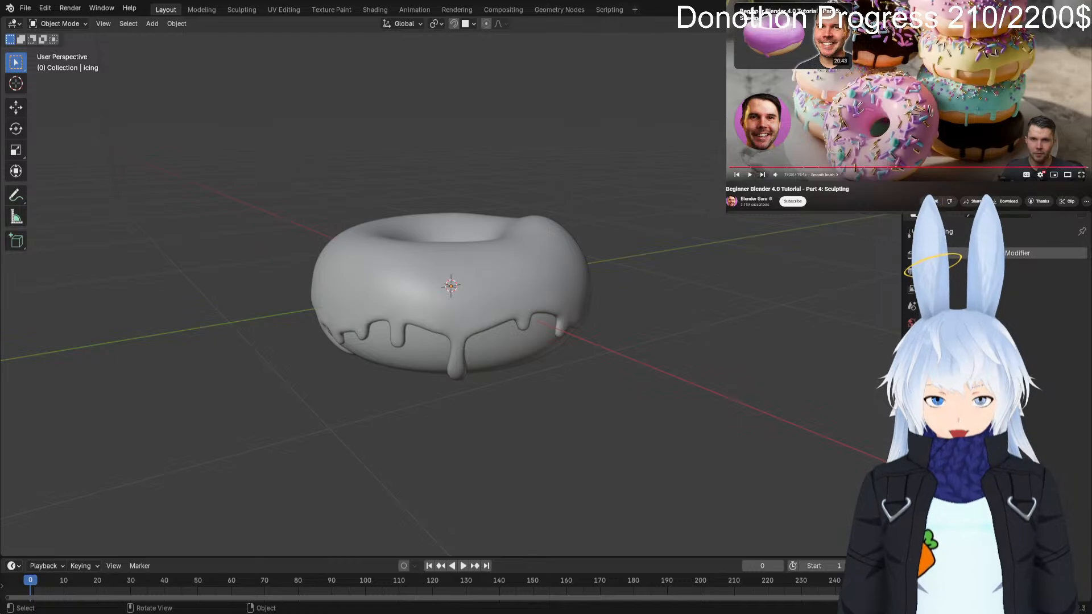
{"action": "scroll", "coordinate": [908, 107], "scroll_direction": "down", "scroll_amount": 2}
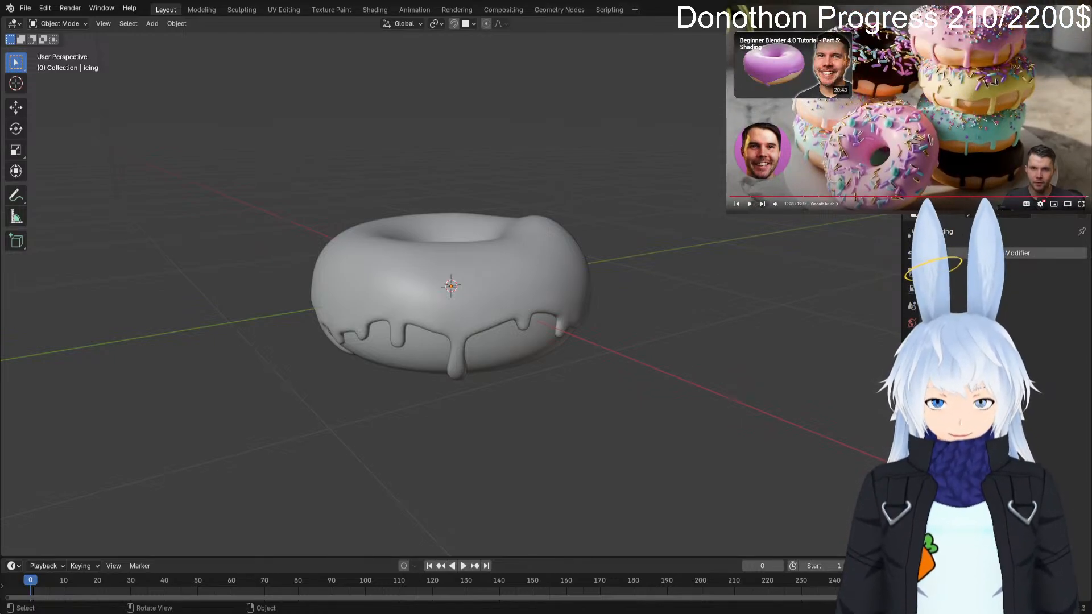